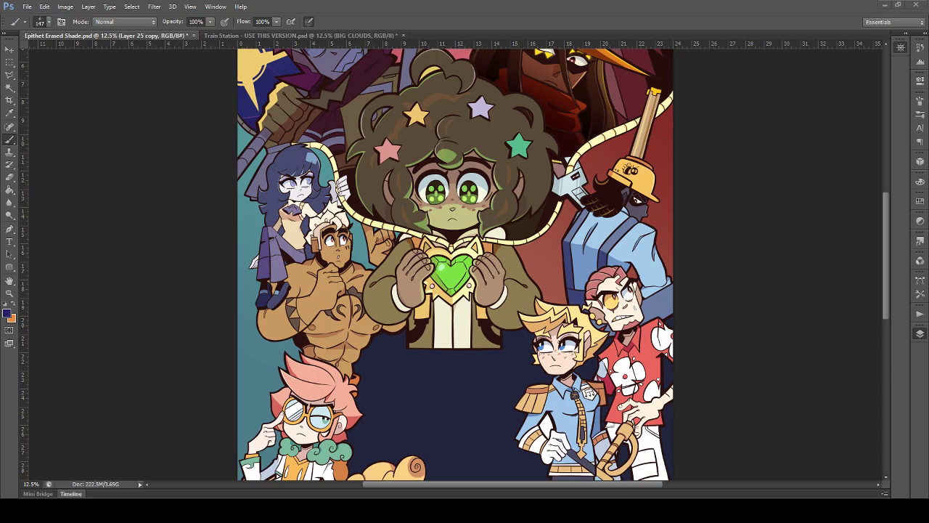
Step: Examine the shaded poster and take a closer look at the pink-haired character in its upper corner
{"action": "scroll", "coordinate": [455, 263], "scroll_direction": "up", "scroll_amount": 5}
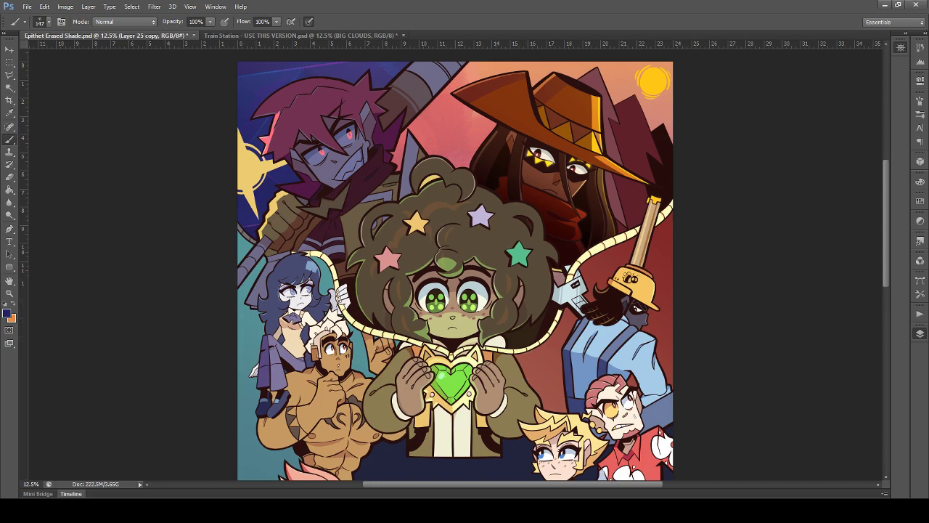
{"action": "scroll", "coordinate": [455, 262], "scroll_direction": "down", "scroll_amount": 3}
{"action": "left_click", "coordinate": [9, 49]}
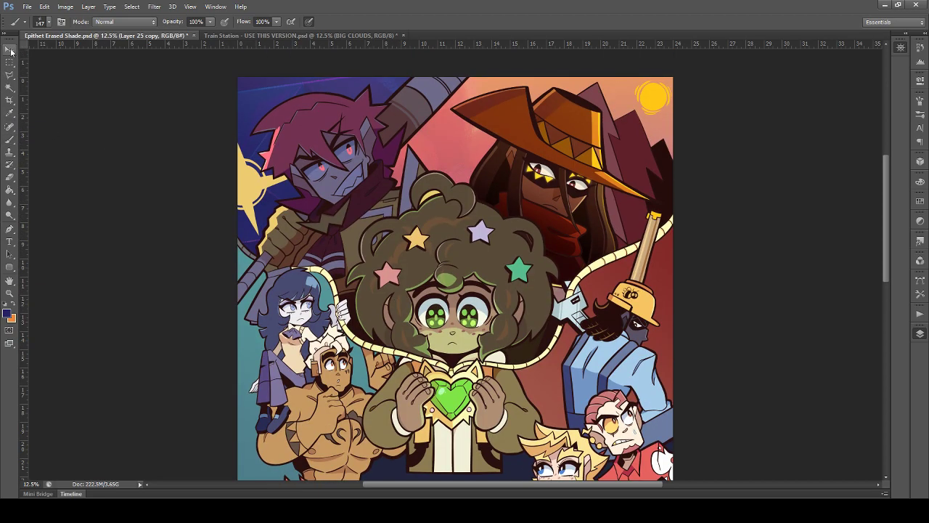
{"action": "scroll", "coordinate": [304, 154], "scroll_direction": "up", "scroll_amount": 1}
{"action": "scroll", "coordinate": [431, 441], "scroll_direction": "up", "scroll_amount": 1}
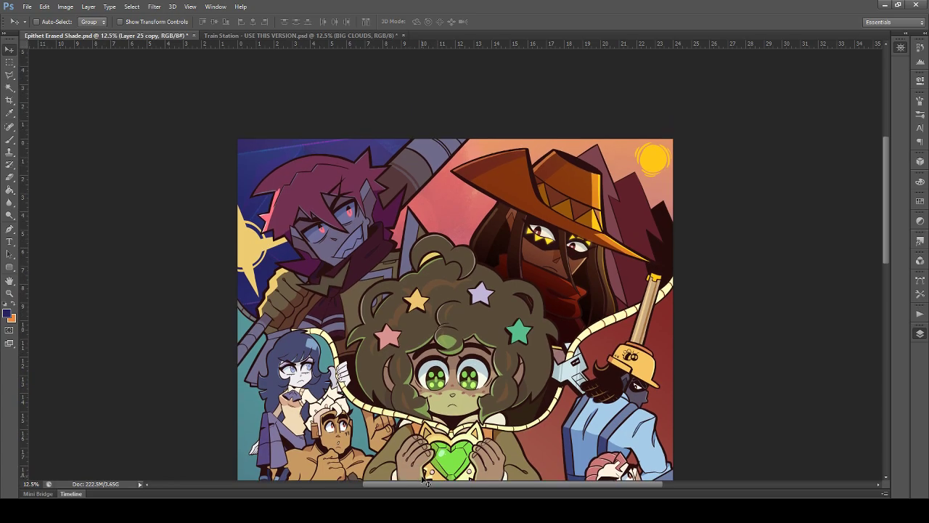
{"action": "scroll", "coordinate": [428, 465], "scroll_direction": "left", "scroll_amount": 3}
{"action": "scroll", "coordinate": [392, 443], "scroll_direction": "up", "scroll_amount": 3}
{"action": "key", "text": "ctrl+plus"}
{"action": "key", "text": "ctrl+plus"}
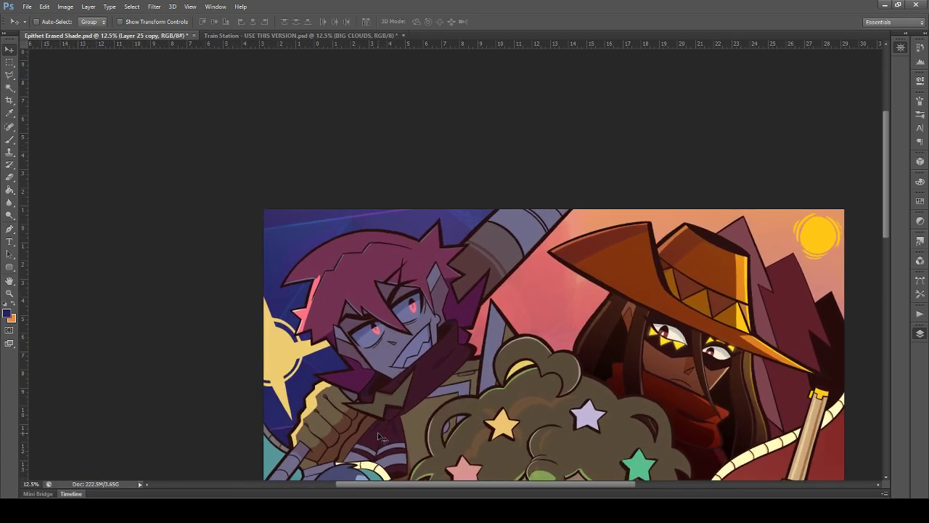
Step: Erase the dark shade from the outer crown of the pink-haired character's hair on Layer 25 copy with a 160 px eraser
{"action": "left_click", "coordinate": [232, 340], "text": "ctrl"}
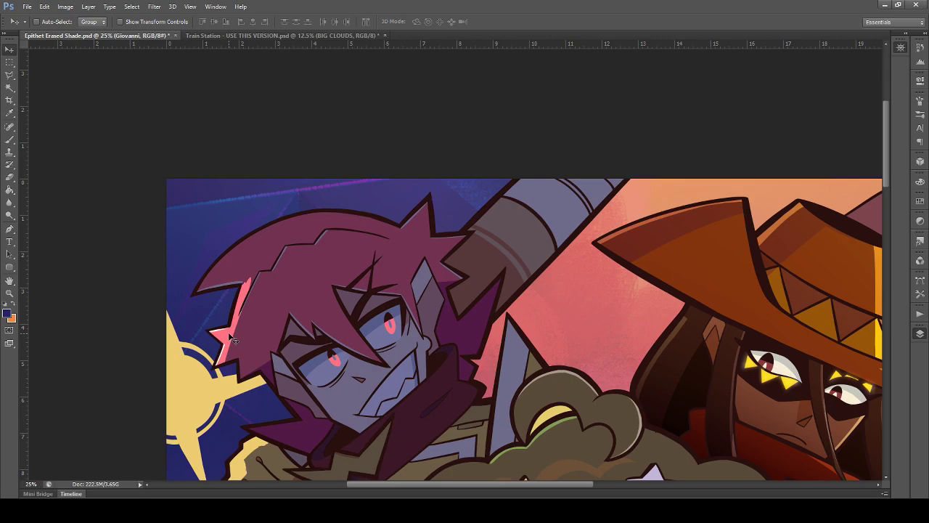
{"action": "left_click", "coordinate": [9, 176]}
{"action": "left_click", "coordinate": [46, 20]}
{"action": "left_click", "coordinate": [69, 53]}
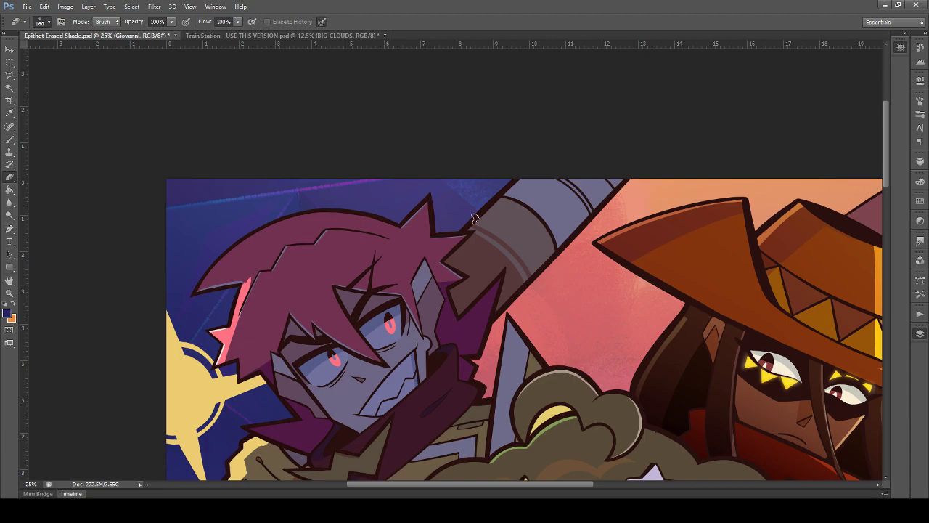
{"action": "left_click", "coordinate": [825, 312], "text": "ctrl"}
{"action": "mouse_move", "coordinate": [232, 254]}
{"action": "left_mouse_down"}
{"action": "mouse_move", "coordinate": [192, 294]}
{"action": "mouse_move", "coordinate": [245, 256]}
{"action": "mouse_move", "coordinate": [253, 261]}
{"action": "mouse_move", "coordinate": [244, 290]}
{"action": "mouse_move", "coordinate": [269, 235]}
{"action": "left_mouse_up"}
{"action": "mouse_move", "coordinate": [249, 286]}
{"action": "left_mouse_down"}
{"action": "mouse_move", "coordinate": [268, 251]}
{"action": "mouse_move", "coordinate": [267, 267]}
{"action": "mouse_move", "coordinate": [252, 273]}
{"action": "mouse_move", "coordinate": [271, 243]}
{"action": "mouse_move", "coordinate": [204, 285]}
{"action": "mouse_move", "coordinate": [282, 253]}
{"action": "mouse_move", "coordinate": [253, 269]}
{"action": "mouse_move", "coordinate": [265, 268]}
{"action": "mouse_move", "coordinate": [295, 231]}
{"action": "left_mouse_up"}
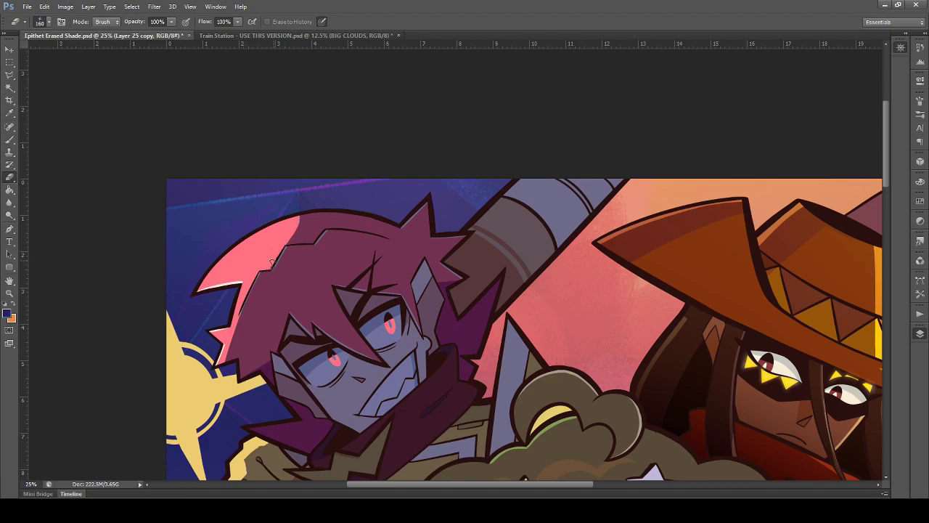
Step: Erase a strip of shade along the bat handle below the pink-haired character's gloved fist, redoing the stroke until it fits
{"action": "scroll", "coordinate": [299, 209], "scroll_direction": "down", "scroll_amount": 4}
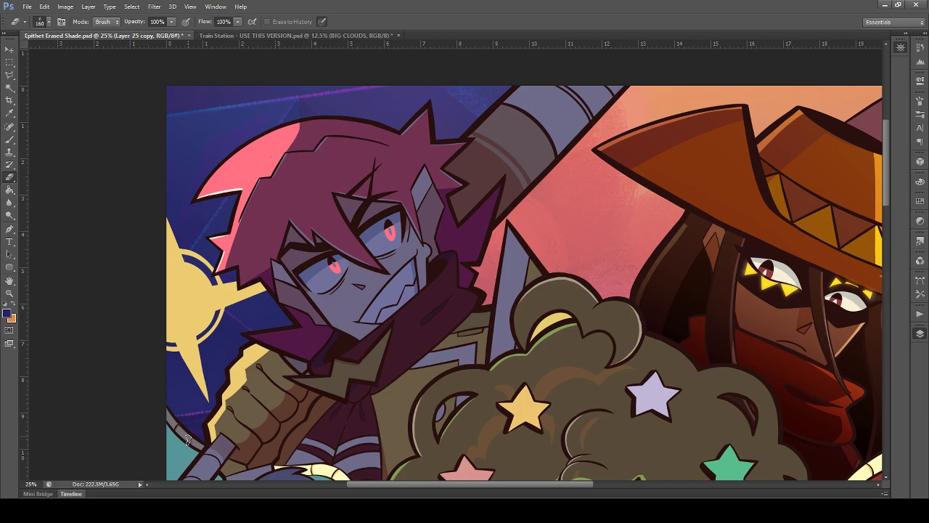
{"action": "scroll", "coordinate": [213, 411], "scroll_direction": "down", "scroll_amount": 5}
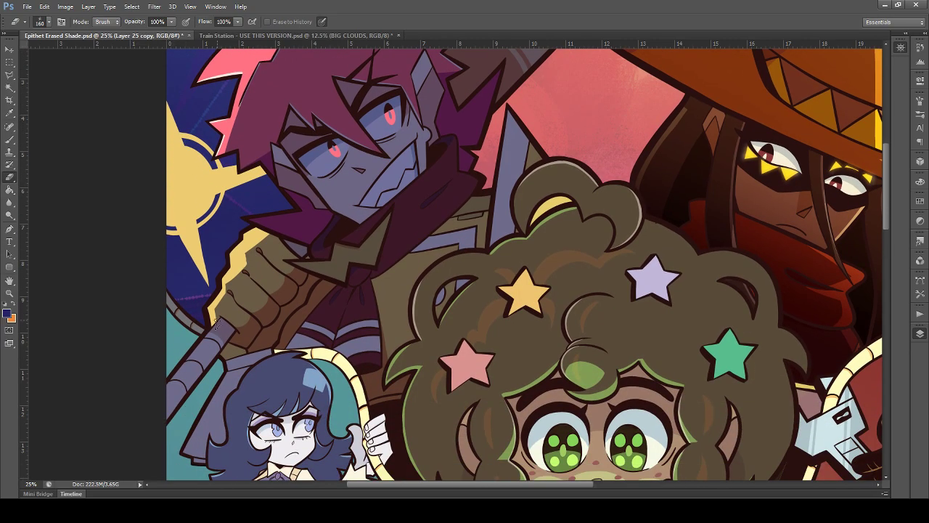
{"action": "mouse_move", "coordinate": [148, 410]}
{"action": "left_mouse_down"}
{"action": "mouse_move", "coordinate": [225, 326]}
{"action": "mouse_move", "coordinate": [210, 332]}
{"action": "left_mouse_up"}
{"action": "key", "text": "ctrl+z"}
{"action": "key", "text": "ctrl+z"}
{"action": "mouse_move", "coordinate": [155, 399]}
{"action": "left_mouse_down"}
{"action": "mouse_move", "coordinate": [211, 331]}
{"action": "mouse_move", "coordinate": [161, 391]}
{"action": "mouse_move", "coordinate": [216, 321]}
{"action": "left_mouse_up"}
{"action": "key", "text": "ctrl+z"}
{"action": "key", "text": "ctrl+z"}
{"action": "left_click_drag", "start_coordinate": [166, 390], "coordinate": [213, 329]}
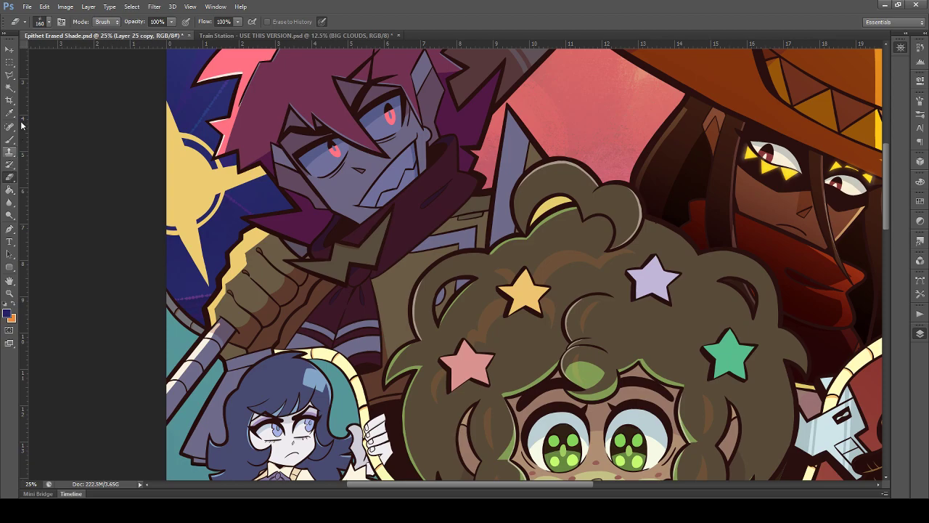
Step: Set the eraser size to 56 px and save the poster document
{"action": "left_click", "coordinate": [38, 55]}
{"action": "left_click", "coordinate": [43, 23]}
{"action": "key", "text": "ctrl+s"}
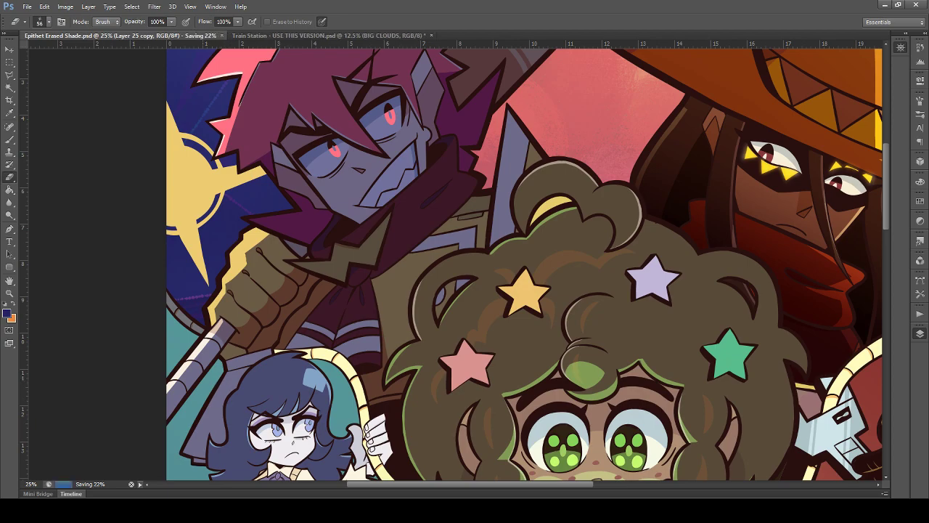
Step: Touch up the light on the knuckles of the gloved fist with the 147 px brush
{"action": "key", "text": "b"}
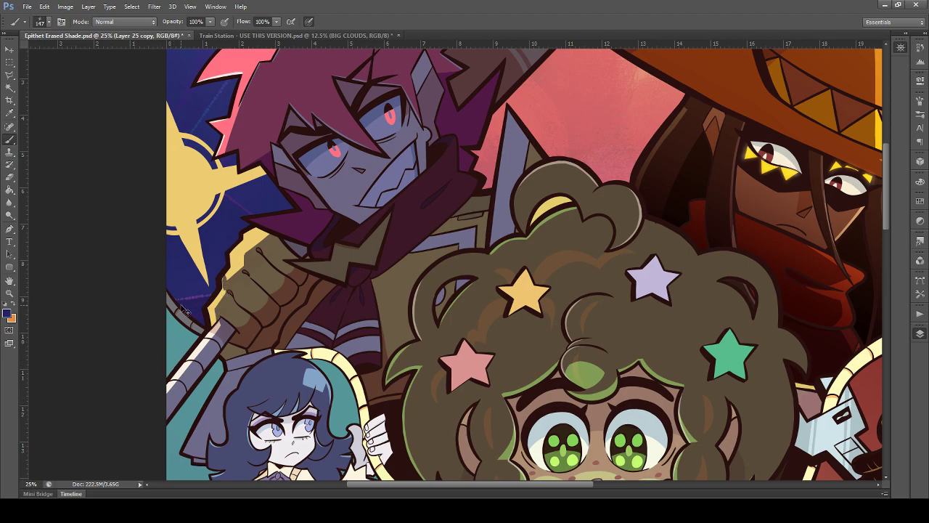
{"action": "left_click_drag", "start_coordinate": [226, 290], "coordinate": [225, 282]}
{"action": "left_click_drag", "start_coordinate": [234, 275], "coordinate": [245, 266]}
{"action": "scroll", "coordinate": [220, 280], "scroll_direction": "up", "scroll_amount": 3}
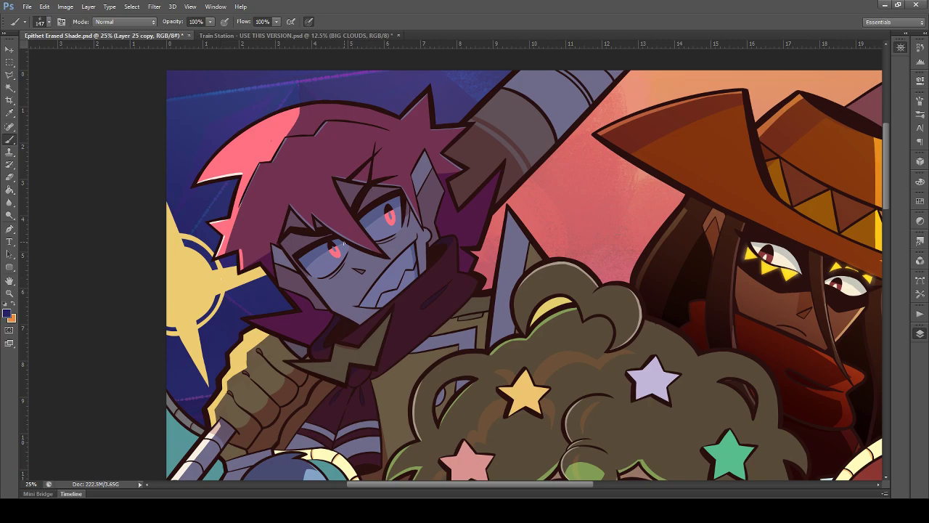
Step: Brighten the pink-haired character's irises, undo the last stroke over the eye, and save the document
{"action": "left_click_drag", "start_coordinate": [390, 212], "coordinate": [390, 221]}
{"action": "mouse_move", "coordinate": [311, 257]}
{"action": "left_mouse_down"}
{"action": "mouse_move", "coordinate": [324, 247]}
{"action": "mouse_move", "coordinate": [305, 258]}
{"action": "mouse_move", "coordinate": [314, 273]}
{"action": "mouse_move", "coordinate": [336, 241]}
{"action": "mouse_move", "coordinate": [344, 247]}
{"action": "mouse_move", "coordinate": [324, 262]}
{"action": "left_mouse_up"}
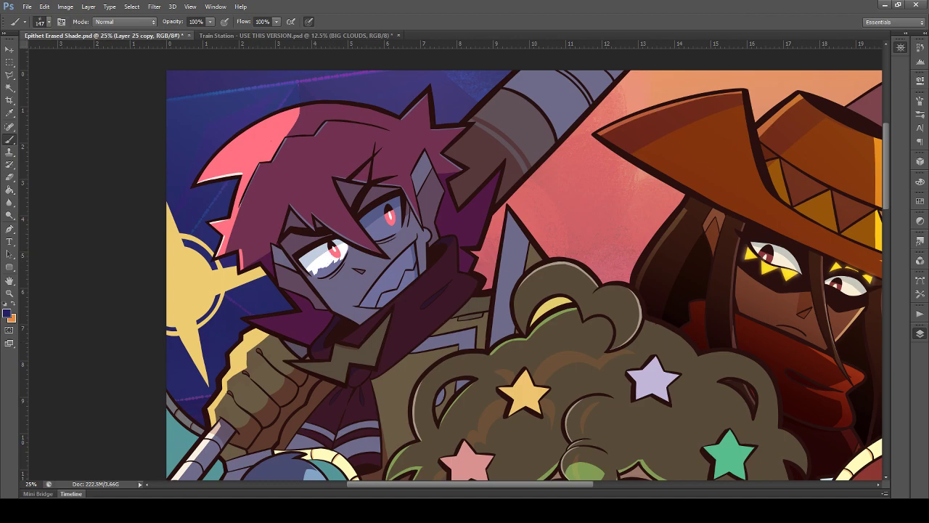
{"action": "scroll", "coordinate": [305, 370], "scroll_direction": "down", "scroll_amount": 2}
{"action": "key", "text": "ctrl+z"}
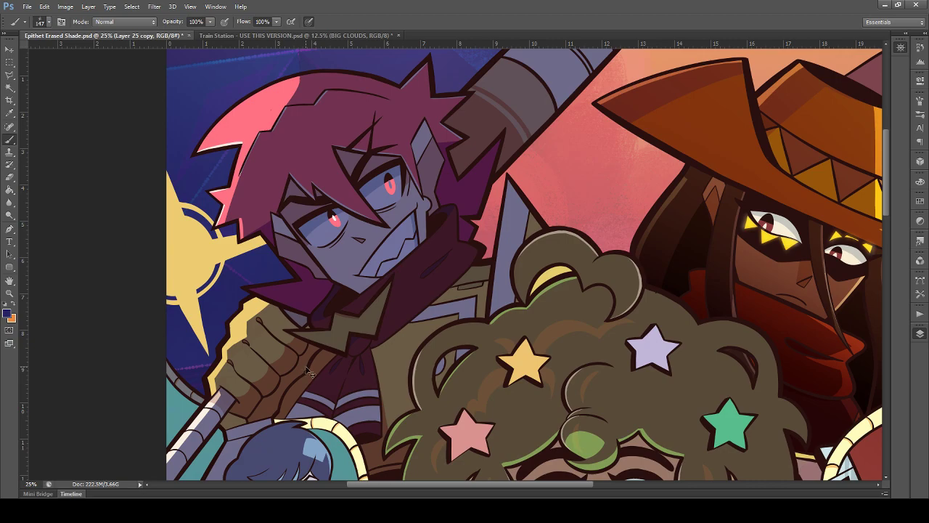
{"action": "key", "text": "ctrl+s"}
Step: Paint a mid-tone transition at the edge of the lit area on top of the pink hair
{"action": "scroll", "coordinate": [430, 390], "scroll_direction": "up", "scroll_amount": 3}
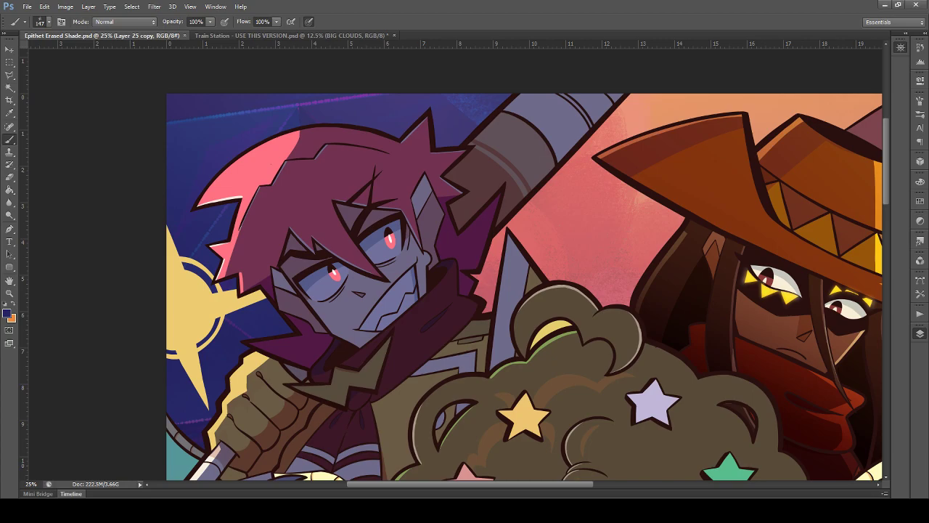
{"action": "scroll", "coordinate": [388, 443], "scroll_direction": "down", "scroll_amount": 2}
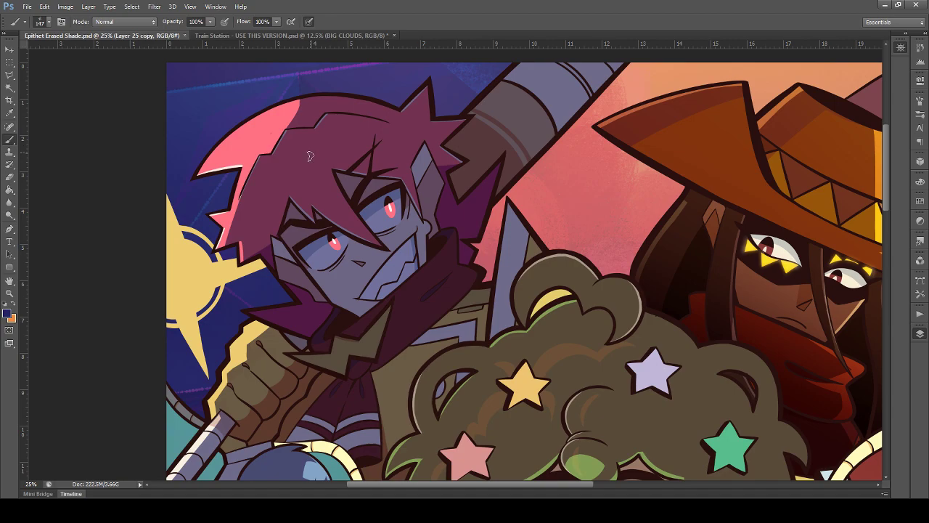
{"action": "left_click_drag", "start_coordinate": [294, 105], "coordinate": [329, 97]}
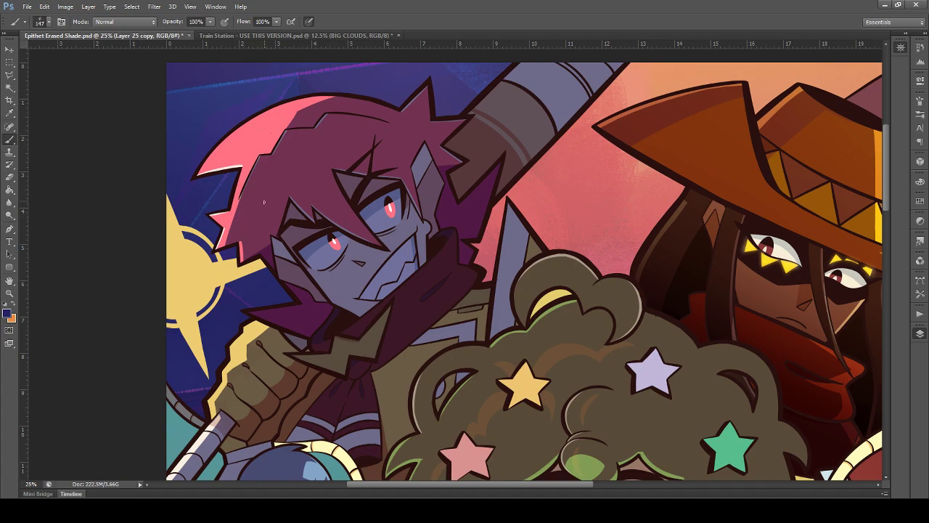
Step: Add light to the pink-haired character's ear and a small highlight on the nose, undoing strokes that miss
{"action": "left_click_drag", "start_coordinate": [274, 245], "coordinate": [273, 263]}
{"action": "key", "text": "ctrl+z"}
{"action": "left_click_drag", "start_coordinate": [354, 249], "coordinate": [355, 262]}
{"action": "left_click_drag", "start_coordinate": [356, 249], "coordinate": [355, 258]}
{"action": "key", "text": "ctrl+z"}
{"action": "mouse_move", "coordinate": [276, 250]}
{"action": "left_mouse_down"}
{"action": "mouse_move", "coordinate": [276, 258]}
{"action": "mouse_move", "coordinate": [275, 242]}
{"action": "mouse_move", "coordinate": [277, 266]}
{"action": "mouse_move", "coordinate": [279, 241]}
{"action": "left_mouse_up"}
{"action": "left_click_drag", "start_coordinate": [281, 278], "coordinate": [280, 267]}
Step: Paint a thin rim light down the side of the face from the ear toward the jaw, retrying the stroke as needed
{"action": "left_click_drag", "start_coordinate": [288, 242], "coordinate": [314, 272]}
{"action": "key", "text": "ctrl+z"}
{"action": "left_click_drag", "start_coordinate": [283, 239], "coordinate": [323, 292]}
{"action": "key", "text": "ctrl+z"}
{"action": "left_click_drag", "start_coordinate": [283, 238], "coordinate": [332, 300]}
{"action": "key", "text": "ctrl+z"}
{"action": "left_click_drag", "start_coordinate": [289, 244], "coordinate": [325, 294]}
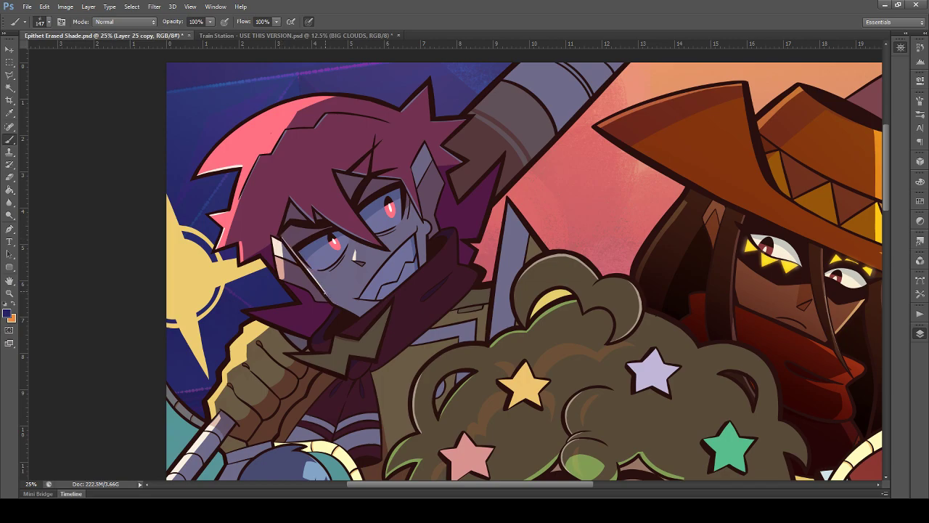
Step: Lighten the pointed purple hair tuft below the ear, undoing excess strokes
{"action": "left_click_drag", "start_coordinate": [250, 314], "coordinate": [296, 308]}
{"action": "key", "text": "ctrl+z"}
{"action": "key", "text": "ctrl+z"}
{"action": "key", "text": "ctrl+z"}
Step: Compare the whole poster's shaded version with its earlier unshaded state
{"action": "key", "text": "ctrl+minus"}
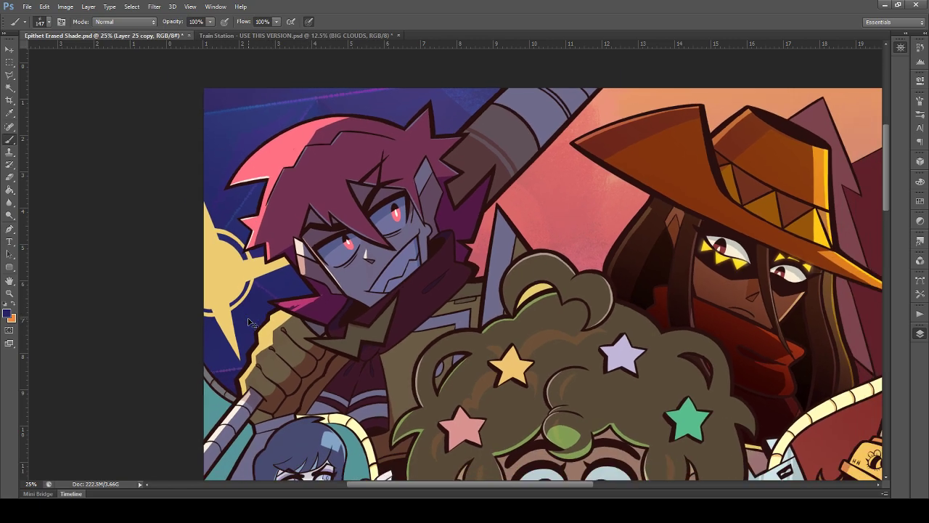
{"action": "key", "text": "ctrl+minus"}
{"action": "key", "text": "ctrl+minus"}
{"action": "key", "text": "ctrl+minus"}
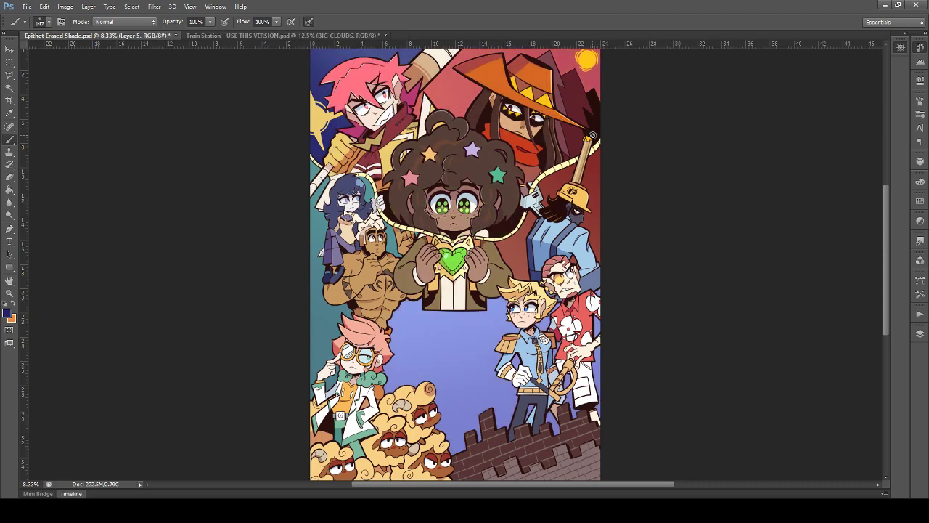
{"action": "key", "text": "ctrl+z"}
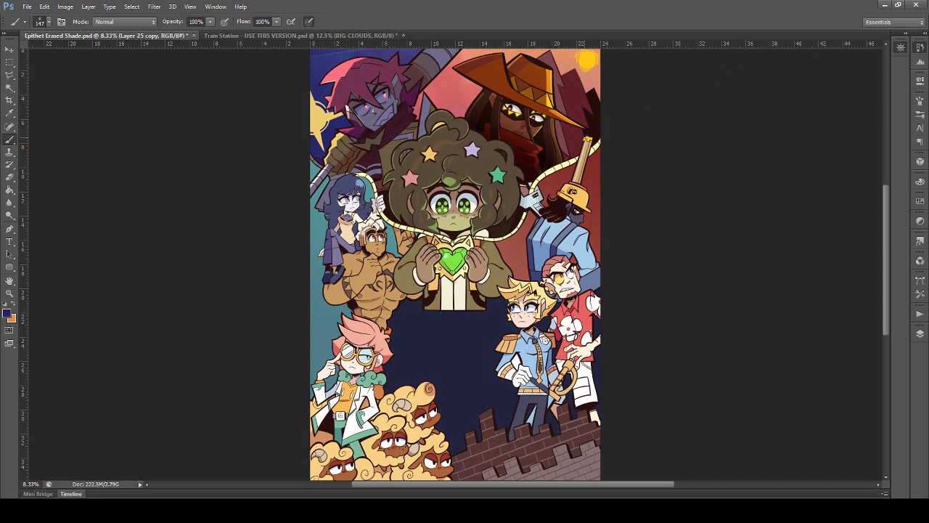
{"action": "key", "text": "ctrl+z"}
{"action": "key", "text": "ctrl+z"}
Step: Set the brush size to 45 px and refine the highlights on the character's nose and lower hair tuft
{"action": "scroll", "coordinate": [584, 151], "scroll_direction": "up", "scroll_amount": 2}
{"action": "scroll", "coordinate": [408, 196], "scroll_direction": "up", "scroll_amount": 3}
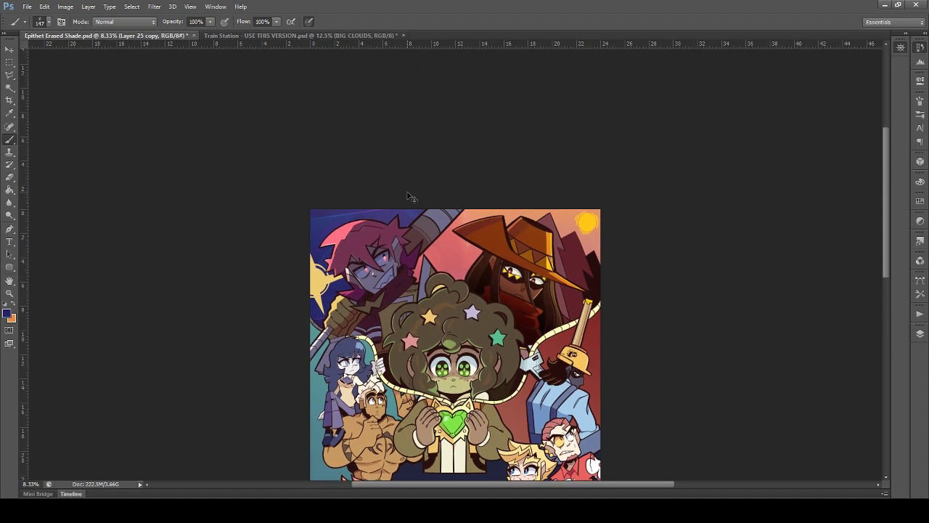
{"action": "scroll", "coordinate": [409, 196], "scroll_direction": "up", "scroll_amount": 3}
{"action": "scroll", "coordinate": [408, 196], "scroll_direction": "up", "scroll_amount": 1}
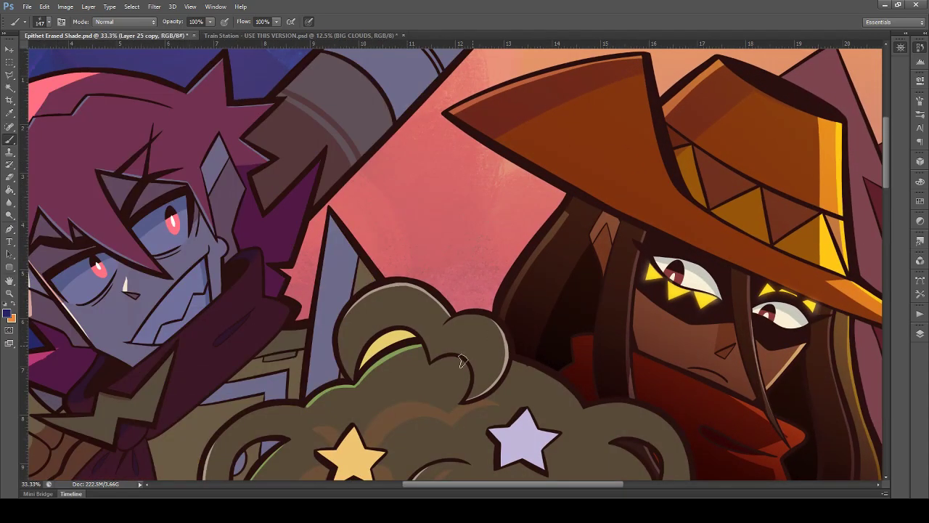
{"action": "left_click_drag", "start_coordinate": [463, 484], "coordinate": [415, 483]}
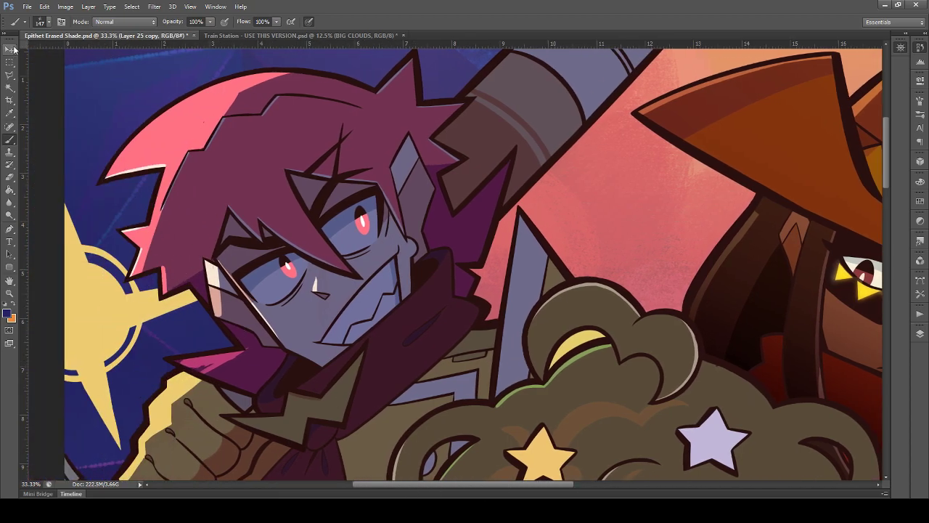
{"action": "left_click", "coordinate": [11, 49]}
{"action": "left_click", "coordinate": [11, 141]}
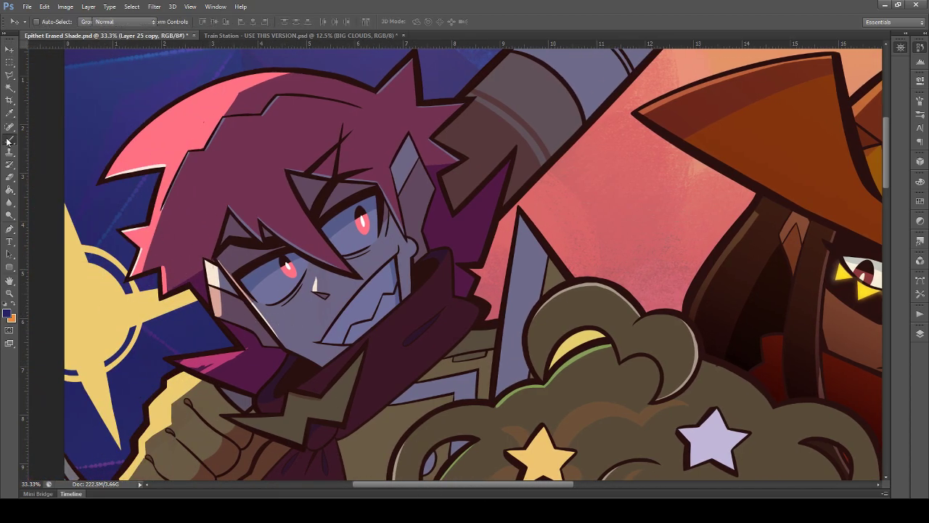
{"action": "left_click", "coordinate": [43, 22]}
{"action": "left_click", "coordinate": [36, 56]}
{"action": "left_click", "coordinate": [321, 295]}
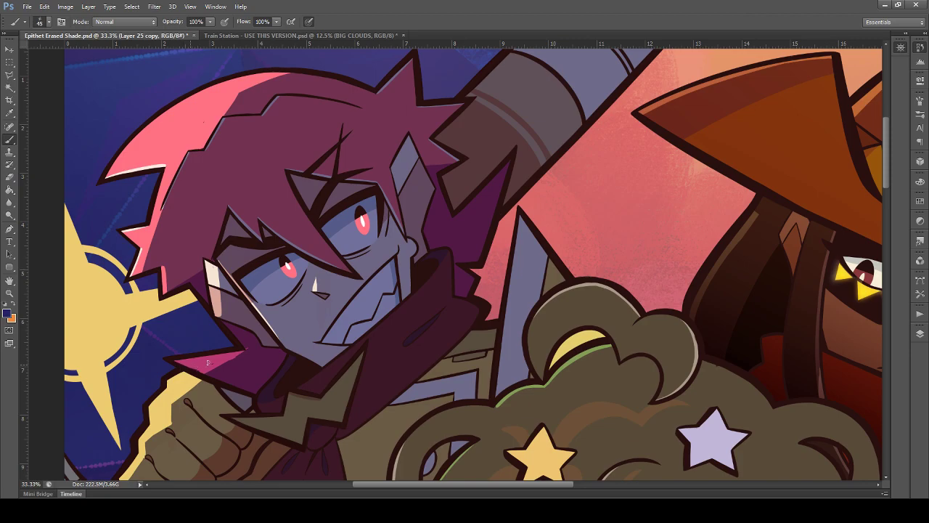
{"action": "left_click_drag", "start_coordinate": [209, 376], "coordinate": [247, 350]}
{"action": "key", "text": "ctrl+z"}
Step: Paint yellow light on the glove's edge and the point of the zigzag collar, undoing strokes that miss
{"action": "scroll", "coordinate": [275, 380], "scroll_direction": "down", "scroll_amount": 5}
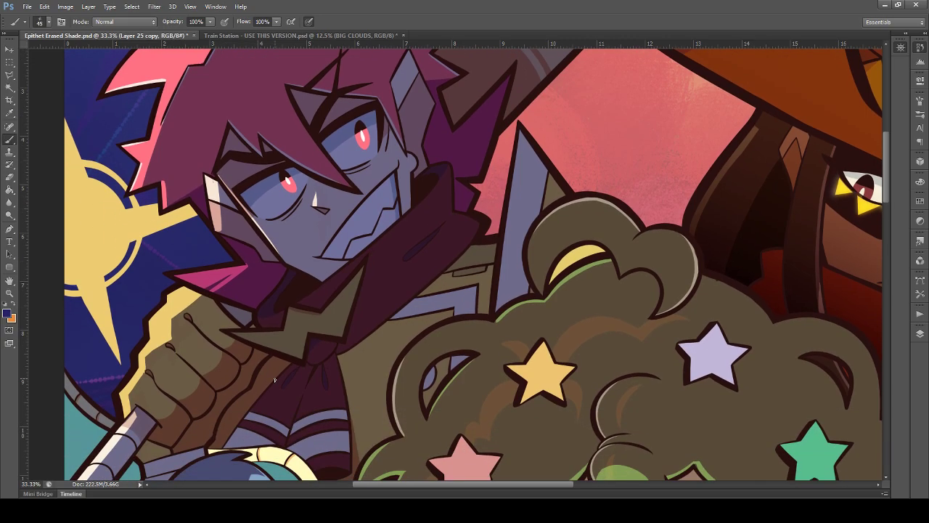
{"action": "mouse_move", "coordinate": [170, 341]}
{"action": "left_mouse_down"}
{"action": "mouse_move", "coordinate": [194, 296]}
{"action": "mouse_move", "coordinate": [206, 296]}
{"action": "mouse_move", "coordinate": [188, 317]}
{"action": "mouse_move", "coordinate": [190, 293]}
{"action": "left_mouse_up"}
{"action": "mouse_move", "coordinate": [242, 329]}
{"action": "left_mouse_down"}
{"action": "mouse_move", "coordinate": [237, 335]}
{"action": "mouse_move", "coordinate": [277, 335]}
{"action": "mouse_move", "coordinate": [247, 336]}
{"action": "left_mouse_up"}
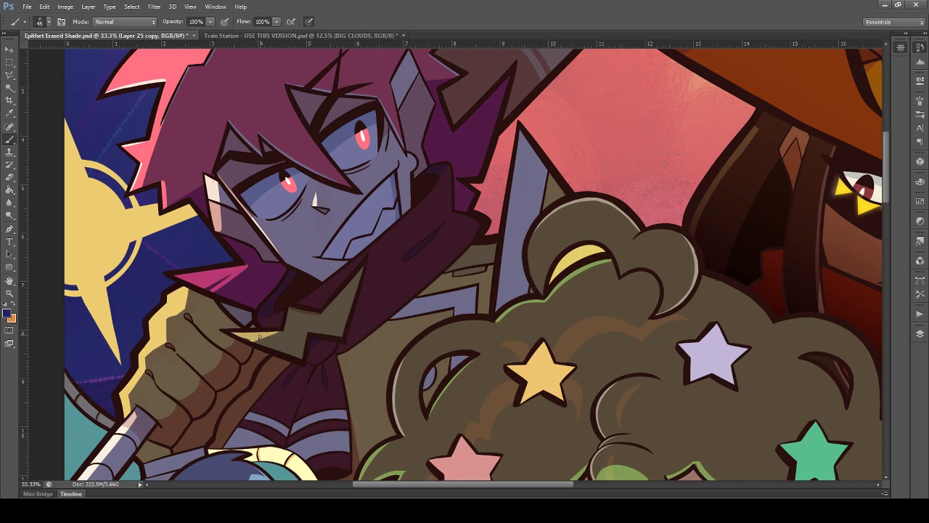
{"action": "mouse_move", "coordinate": [287, 308]}
{"action": "left_mouse_down"}
{"action": "mouse_move", "coordinate": [290, 327]}
{"action": "mouse_move", "coordinate": [261, 344]}
{"action": "mouse_move", "coordinate": [293, 333]}
{"action": "mouse_move", "coordinate": [284, 336]}
{"action": "left_mouse_up"}
{"action": "key", "text": "ctrl+z"}
{"action": "key", "text": "ctrl+z"}
{"action": "key", "text": "ctrl+z"}
{"action": "key", "text": "ctrl+z"}
Step: Add a thin pink rim light along the hair edge between the ear and the lower tuft
{"action": "scroll", "coordinate": [219, 415], "scroll_direction": "up", "scroll_amount": 3}
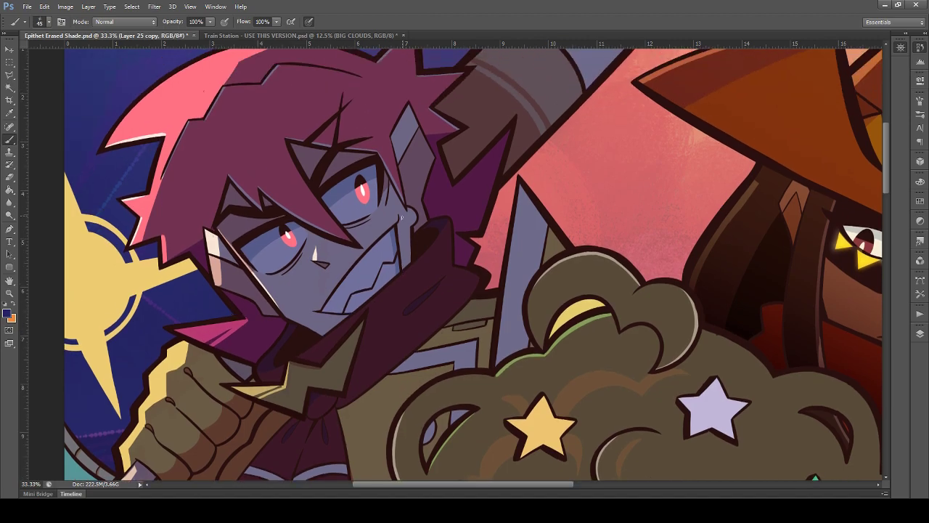
{"action": "scroll", "coordinate": [402, 217], "scroll_direction": "down", "scroll_amount": 1}
{"action": "scroll", "coordinate": [401, 210], "scroll_direction": "up", "scroll_amount": 1}
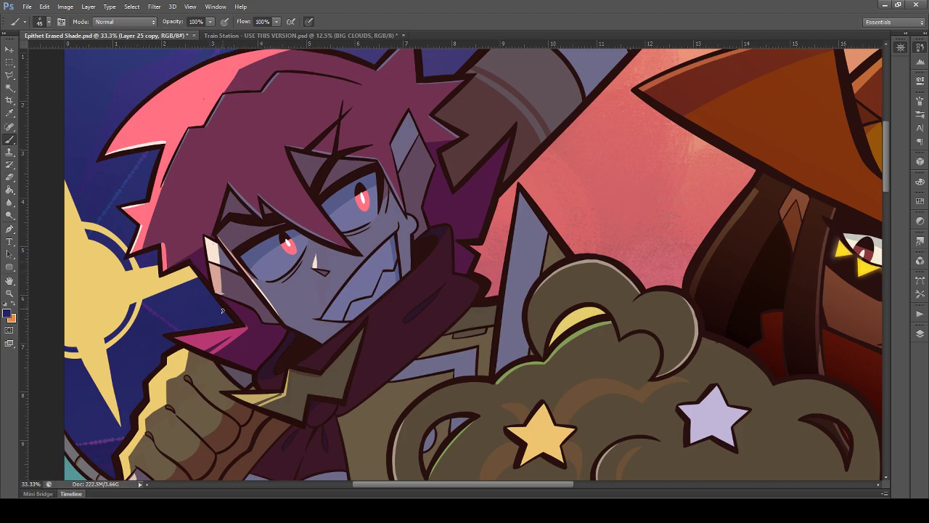
{"action": "left_click_drag", "start_coordinate": [223, 302], "coordinate": [249, 335]}
{"action": "left_click_drag", "start_coordinate": [227, 302], "coordinate": [252, 330]}
Step: Lighten the small patch of dark red scarf just above the point of the zigzag collar
{"action": "scroll", "coordinate": [234, 411], "scroll_direction": "down", "scroll_amount": 5}
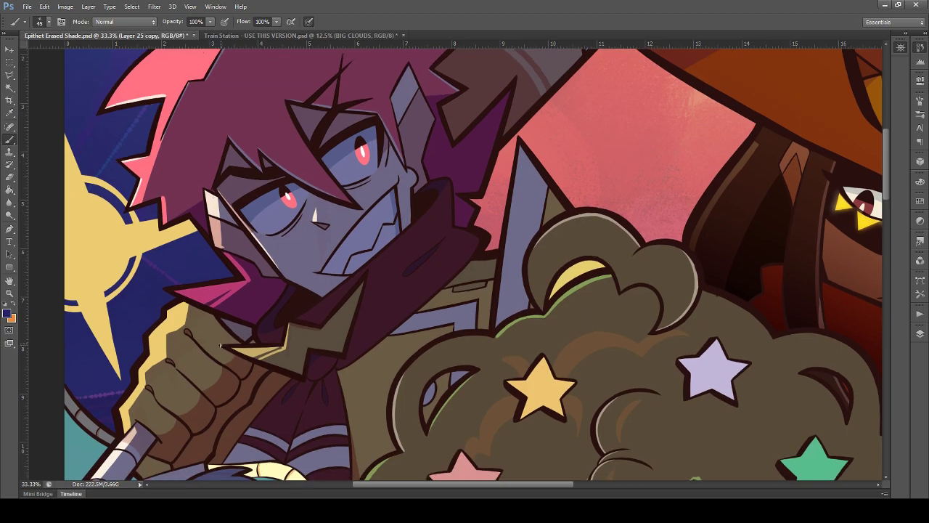
{"action": "scroll", "coordinate": [226, 365], "scroll_direction": "down", "scroll_amount": 2}
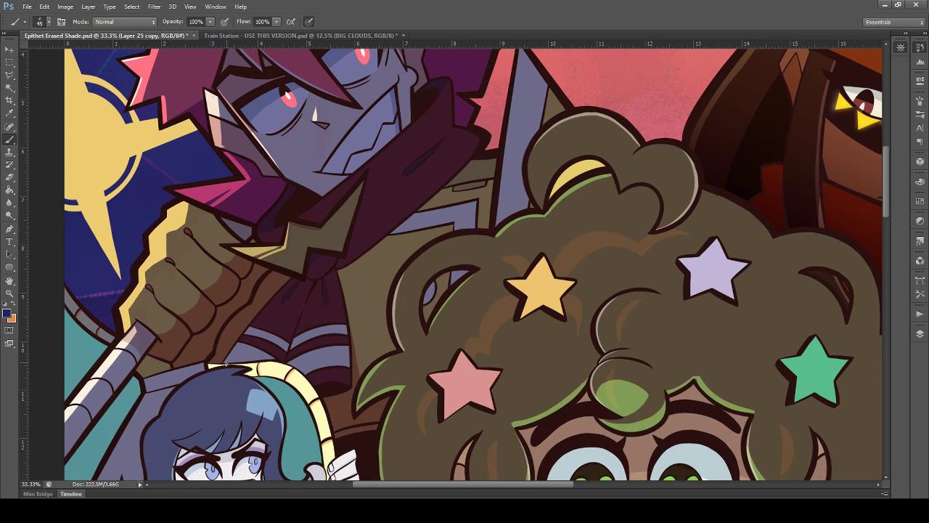
{"action": "scroll", "coordinate": [226, 364], "scroll_direction": "up", "scroll_amount": 4}
{"action": "scroll", "coordinate": [226, 364], "scroll_direction": "up", "scroll_amount": 2}
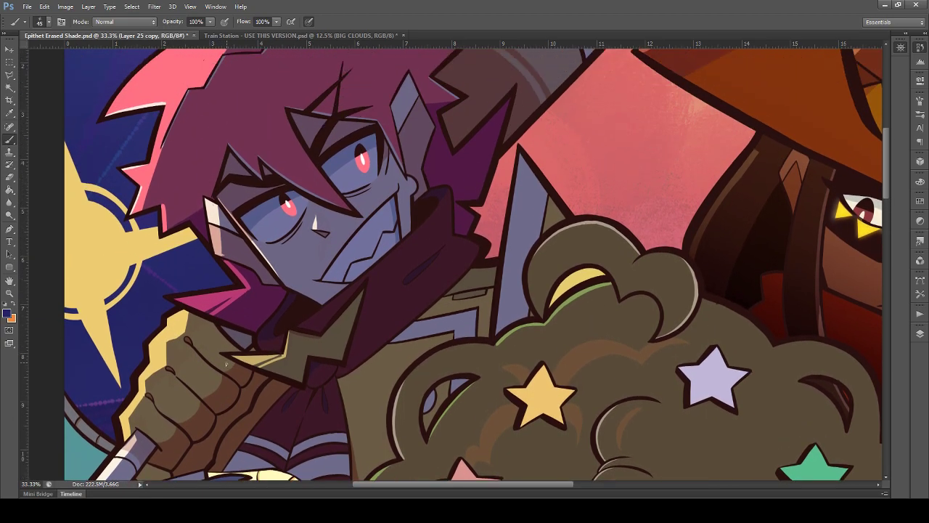
{"action": "left_click_drag", "start_coordinate": [263, 365], "coordinate": [283, 351]}
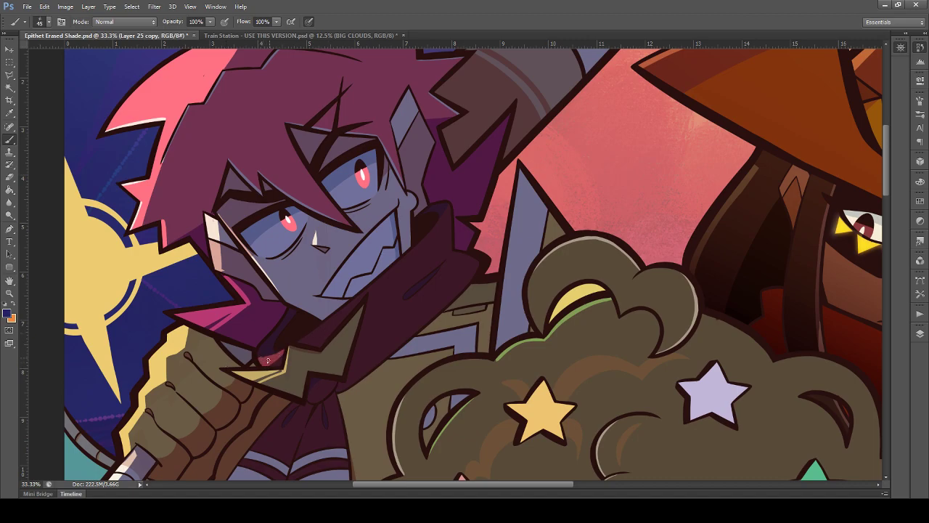
Step: Paint red light on the dark scarf's edge beneath the chin, beside the zigzag collar
{"action": "left_click_drag", "start_coordinate": [260, 353], "coordinate": [273, 349]}
{"action": "left_click_drag", "start_coordinate": [299, 341], "coordinate": [331, 318]}
{"action": "left_click_drag", "start_coordinate": [296, 345], "coordinate": [351, 300]}
Step: Add a pale rim light along the edge of the upright hair spike on top of the head, undoing strokes that miss
{"action": "scroll", "coordinate": [326, 441], "scroll_direction": "up", "scroll_amount": 3}
{"action": "mouse_move", "coordinate": [241, 147]}
{"action": "left_mouse_down"}
{"action": "mouse_move", "coordinate": [329, 124]}
{"action": "mouse_move", "coordinate": [256, 136]}
{"action": "mouse_move", "coordinate": [225, 153]}
{"action": "mouse_move", "coordinate": [341, 139]}
{"action": "mouse_move", "coordinate": [245, 142]}
{"action": "mouse_move", "coordinate": [276, 131]}
{"action": "left_mouse_up"}
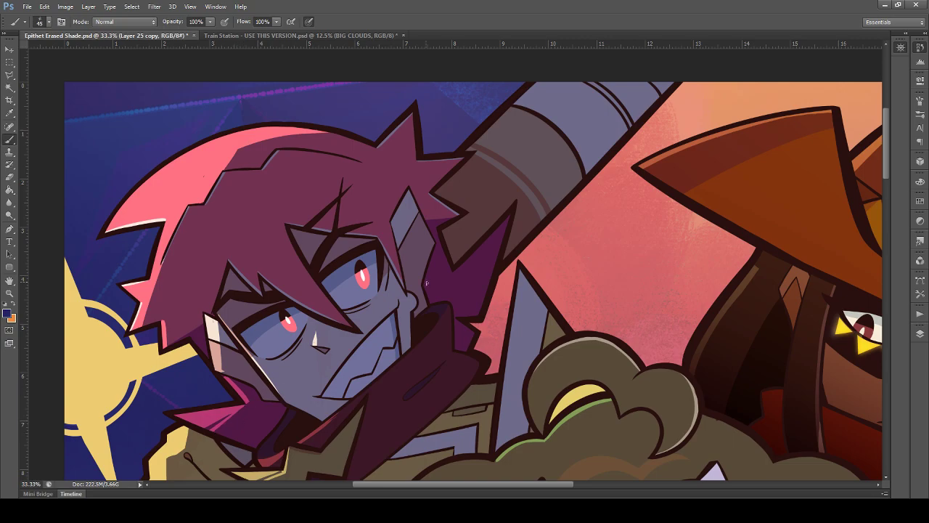
{"action": "left_click_drag", "start_coordinate": [380, 147], "coordinate": [411, 114]}
{"action": "key", "text": "ctrl+z"}
{"action": "key", "text": "ctrl+z"}
{"action": "left_click_drag", "start_coordinate": [377, 148], "coordinate": [411, 115]}
{"action": "key", "text": "ctrl+z"}
{"action": "left_click_drag", "start_coordinate": [376, 148], "coordinate": [412, 114]}
Step: Paint a pale light band along the upper edge of the large cylinder behind the pink-haired character, undoing strokes that miss
{"action": "mouse_move", "coordinate": [471, 149]}
{"action": "left_mouse_down"}
{"action": "mouse_move", "coordinate": [533, 75]}
{"action": "mouse_move", "coordinate": [500, 131]}
{"action": "mouse_move", "coordinate": [473, 149]}
{"action": "mouse_move", "coordinate": [552, 74]}
{"action": "left_mouse_up"}
{"action": "key", "text": "ctrl+z"}
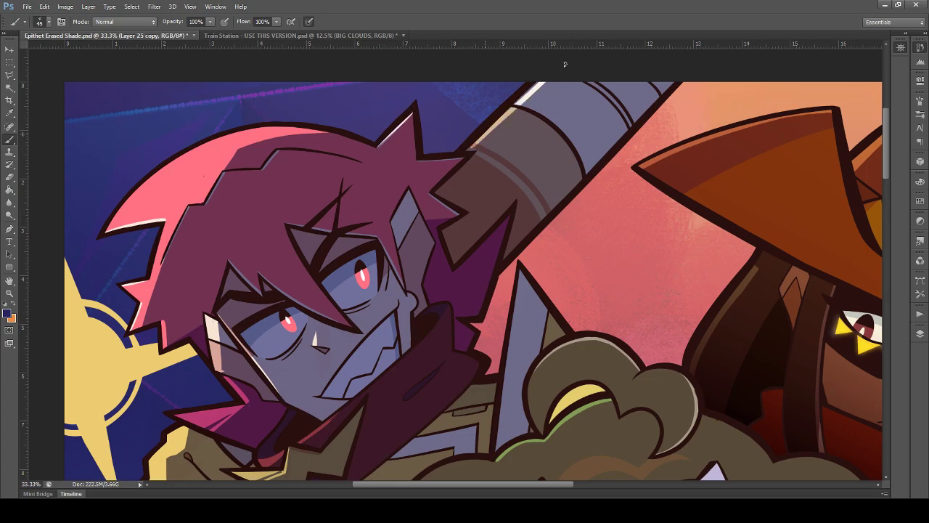
{"action": "left_click_drag", "start_coordinate": [484, 138], "coordinate": [543, 76]}
{"action": "left_click_drag", "start_coordinate": [469, 151], "coordinate": [570, 64]}
{"action": "left_click_drag", "start_coordinate": [471, 150], "coordinate": [552, 80]}
{"action": "key", "text": "ctrl+z"}
{"action": "left_click_drag", "start_coordinate": [470, 151], "coordinate": [552, 81]}
{"action": "key", "text": "ctrl+z"}
{"action": "left_click_drag", "start_coordinate": [472, 151], "coordinate": [555, 81]}
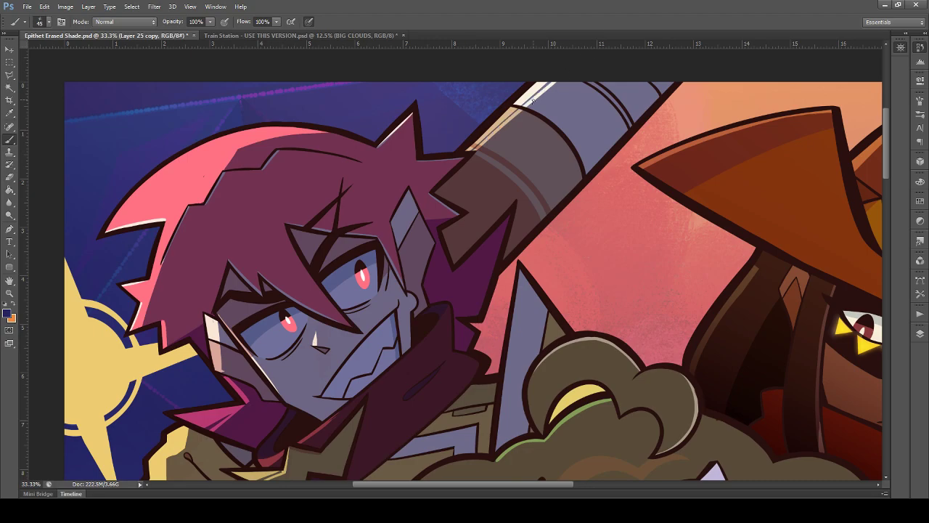
{"action": "left_click_drag", "start_coordinate": [478, 150], "coordinate": [573, 61]}
{"action": "key", "text": "ctrl+z"}
{"action": "left_click_drag", "start_coordinate": [473, 151], "coordinate": [581, 62]}
{"action": "key", "text": "ctrl+z"}
{"action": "left_click_drag", "start_coordinate": [472, 154], "coordinate": [581, 62]}
{"action": "key", "text": "ctrl+z"}
{"action": "mouse_move", "coordinate": [472, 156]}
{"action": "left_mouse_down"}
{"action": "mouse_move", "coordinate": [605, 47]}
{"action": "mouse_move", "coordinate": [593, 58]}
{"action": "left_mouse_up"}
{"action": "key", "text": "ctrl+z"}
{"action": "key", "text": "ctrl+z"}
{"action": "left_click_drag", "start_coordinate": [473, 154], "coordinate": [589, 55]}
{"action": "key", "text": "ctrl+z"}
Step: Examine the new rim light on the pink-haired character's hair, face, glove and the cylinder behind the head
{"action": "key", "text": "ctrl+minus"}
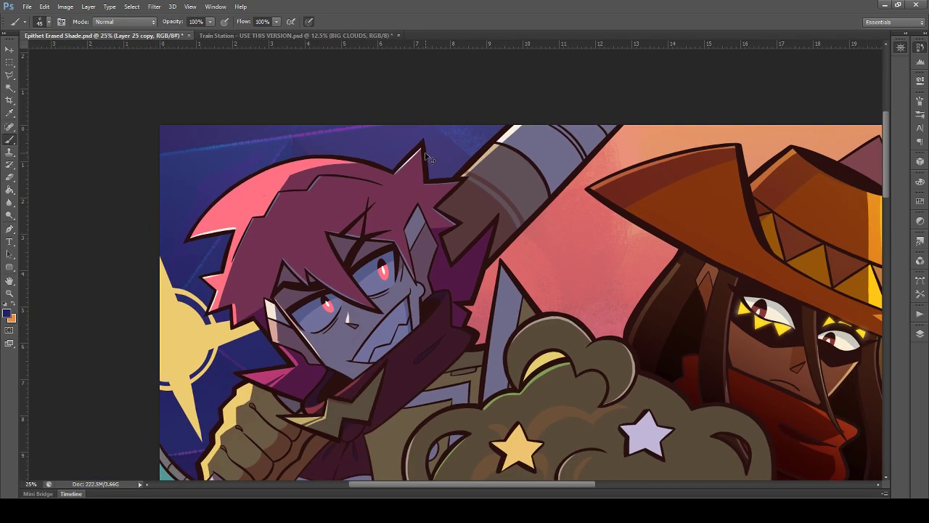
{"action": "key", "text": "ctrl+plus"}
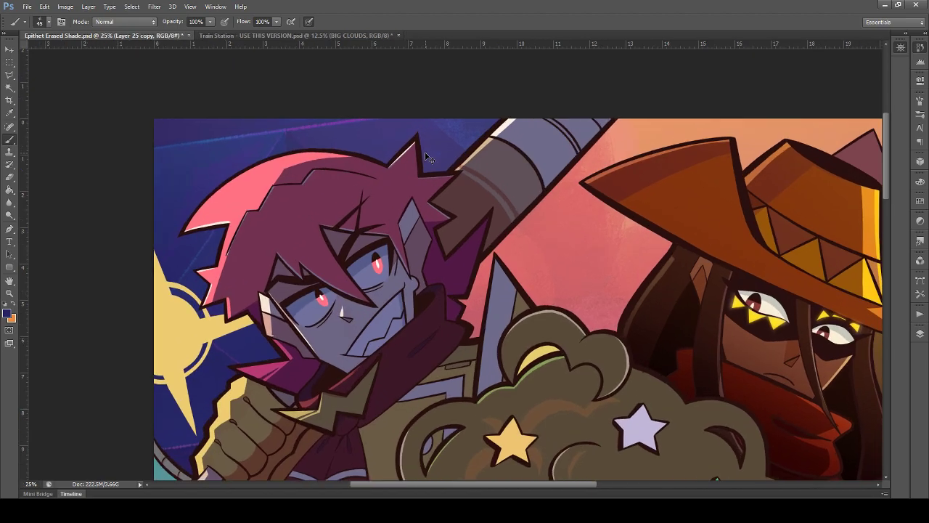
{"action": "scroll", "coordinate": [426, 154], "scroll_direction": "down", "scroll_amount": 5}
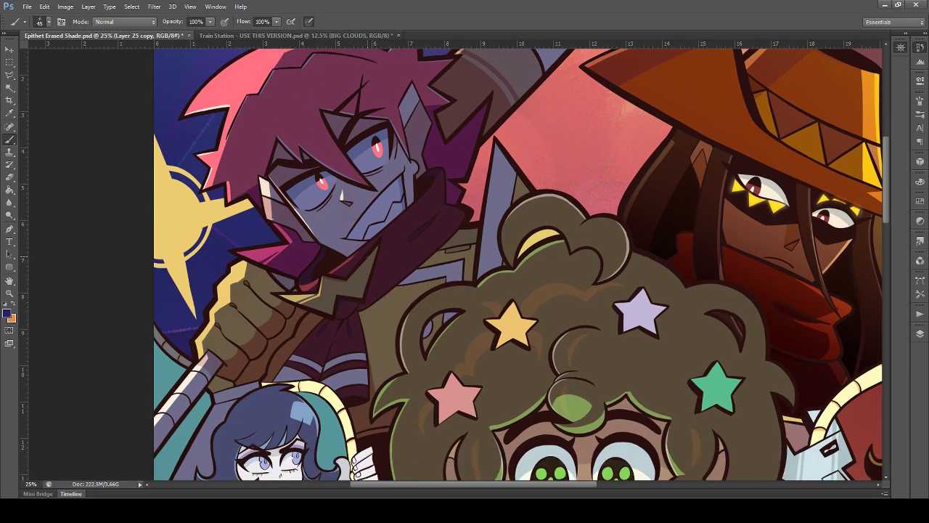
{"action": "scroll", "coordinate": [367, 256], "scroll_direction": "up", "scroll_amount": 2}
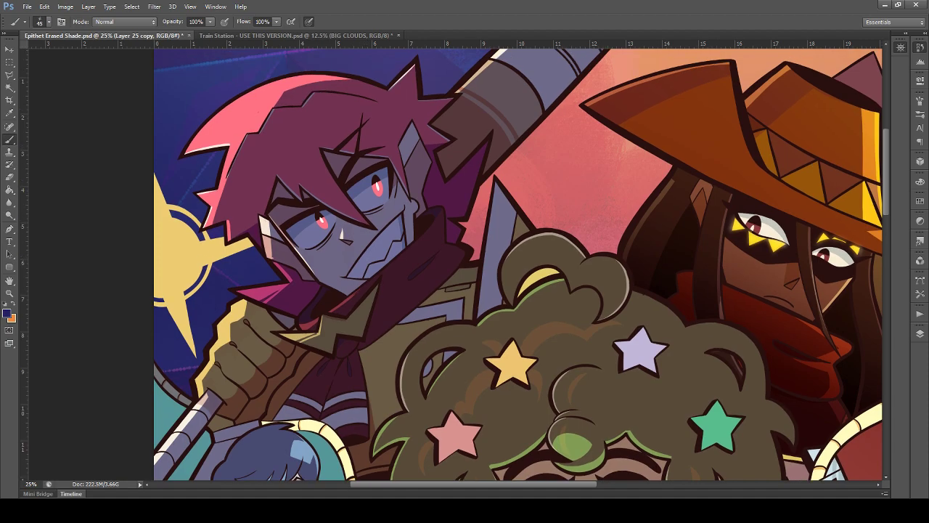
{"action": "scroll", "coordinate": [518, 262], "scroll_direction": "left", "scroll_amount": 4}
{"action": "scroll", "coordinate": [518, 262], "scroll_direction": "up", "scroll_amount": 1}
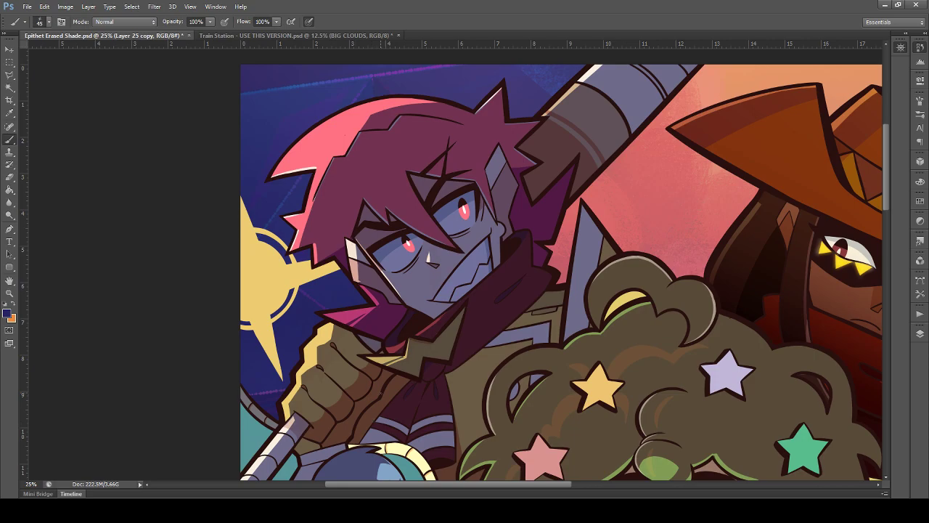
{"action": "scroll", "coordinate": [426, 329], "scroll_direction": "up", "scroll_amount": 3}
{"action": "scroll", "coordinate": [426, 329], "scroll_direction": "down", "scroll_amount": 4}
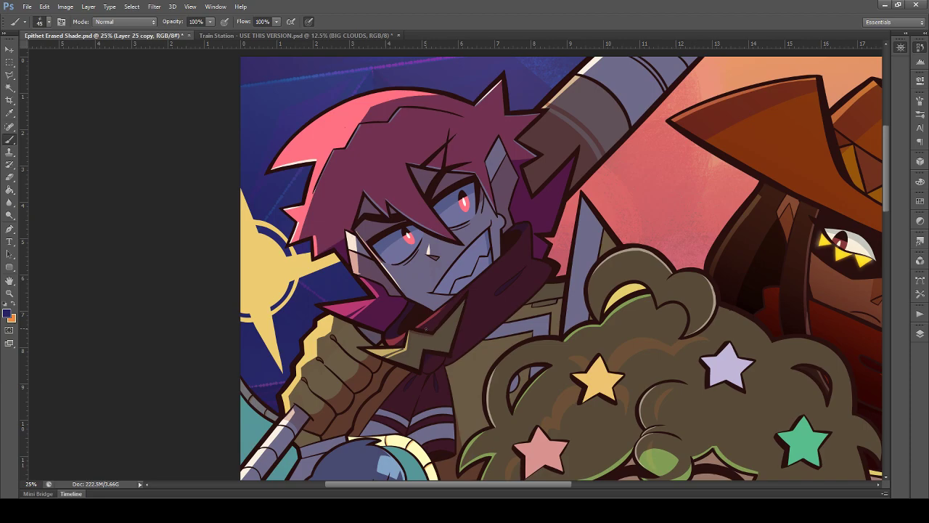
{"action": "scroll", "coordinate": [426, 329], "scroll_direction": "down", "scroll_amount": 1}
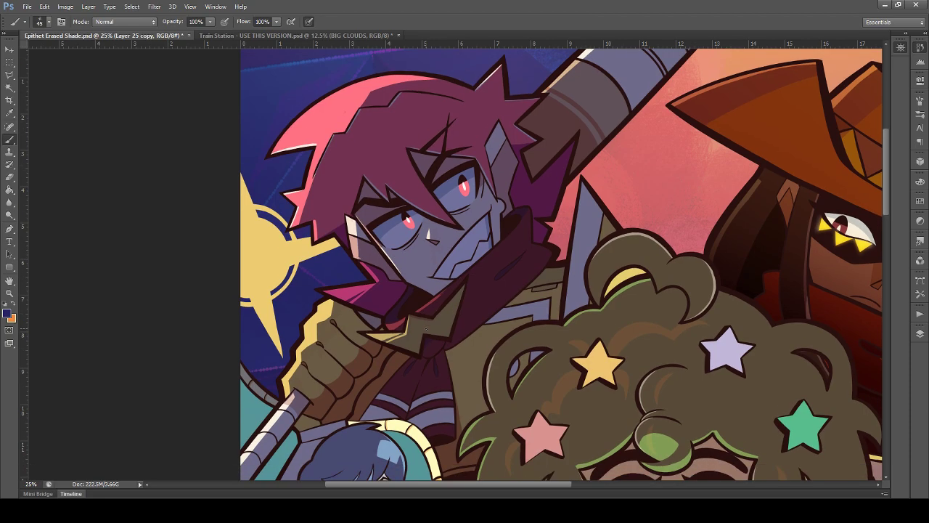
{"action": "scroll", "coordinate": [426, 329], "scroll_direction": "up", "scroll_amount": 2}
{"action": "scroll", "coordinate": [426, 328], "scroll_direction": "up", "scroll_amount": 1}
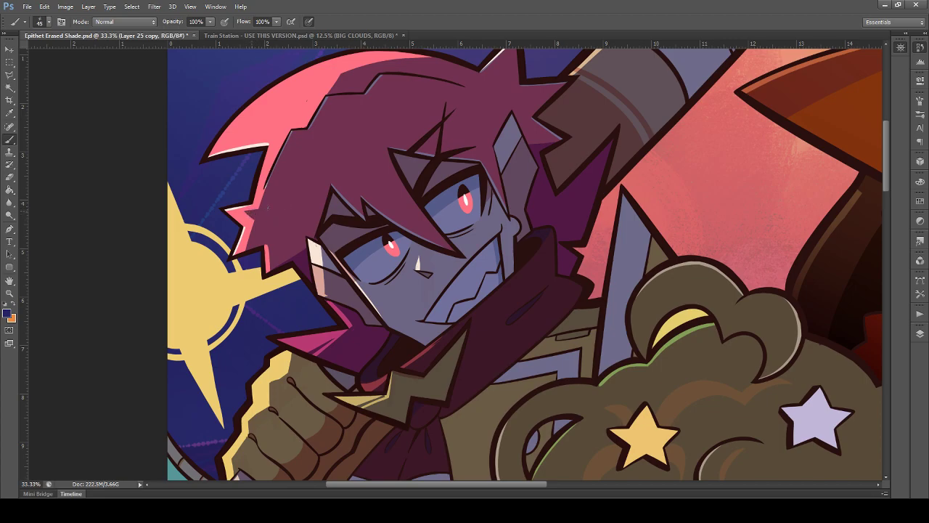
{"action": "scroll", "coordinate": [234, 259], "scroll_direction": "up", "scroll_amount": 4}
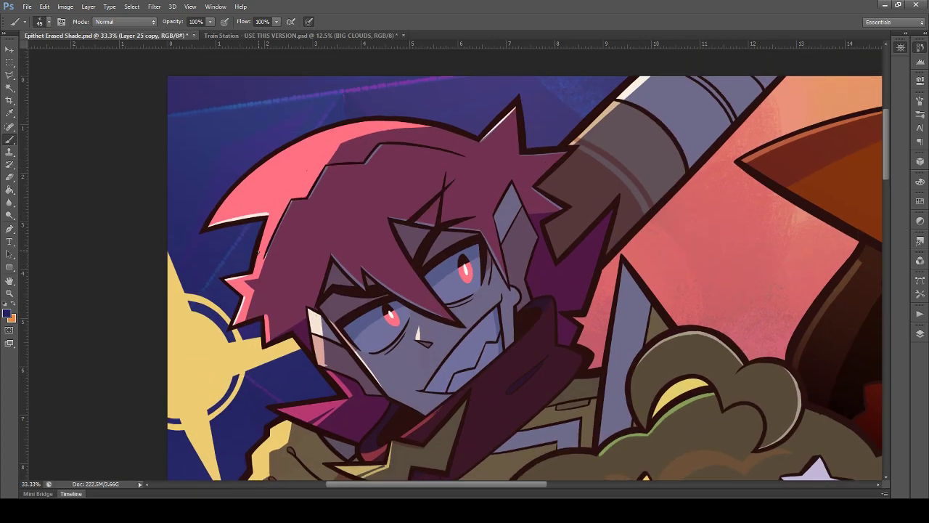
{"action": "scroll", "coordinate": [258, 251], "scroll_direction": "down", "scroll_amount": 1}
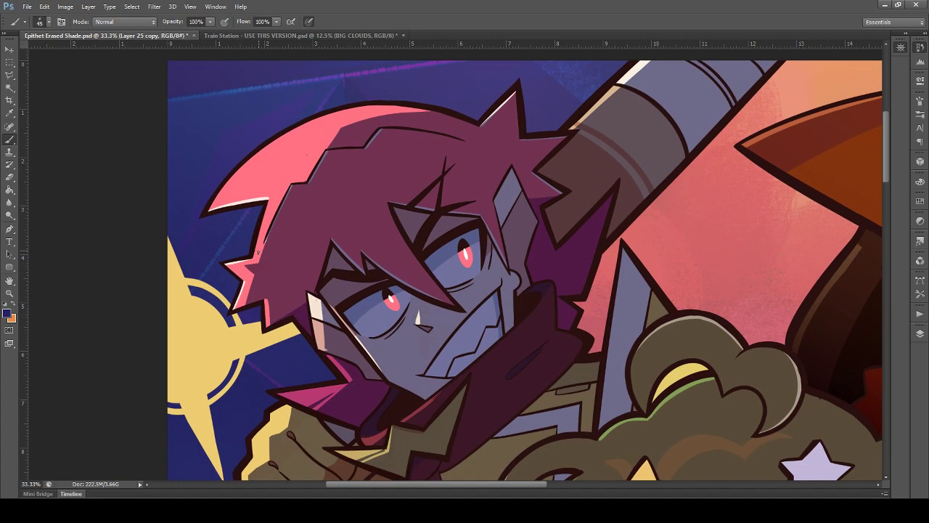
{"action": "scroll", "coordinate": [258, 252], "scroll_direction": "down", "scroll_amount": 3}
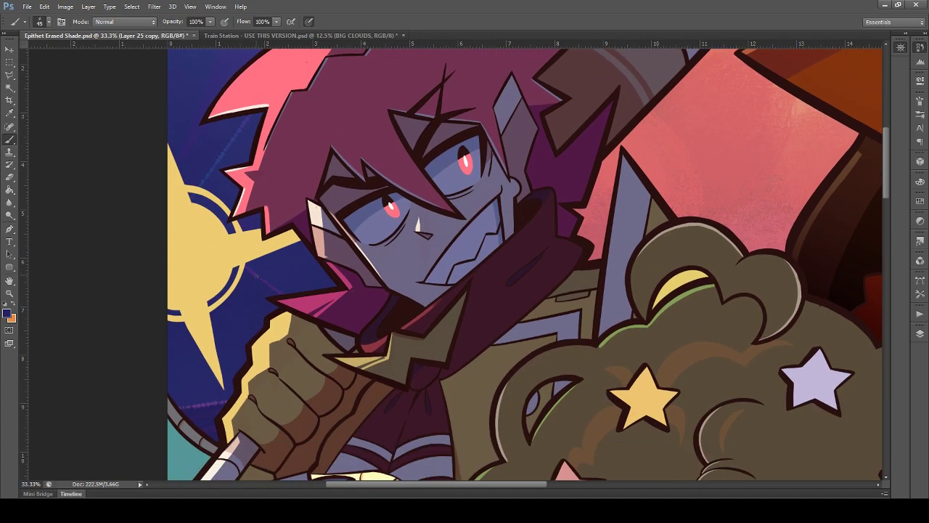
Step: Paint light along the edges of the two hanging scarf ends, including their pale stripes, undoing strokes that miss
{"action": "scroll", "coordinate": [255, 275], "scroll_direction": "down", "scroll_amount": 2}
{"action": "mouse_move", "coordinate": [394, 338]}
{"action": "left_mouse_down"}
{"action": "mouse_move", "coordinate": [341, 419]}
{"action": "mouse_move", "coordinate": [334, 415]}
{"action": "left_mouse_up"}
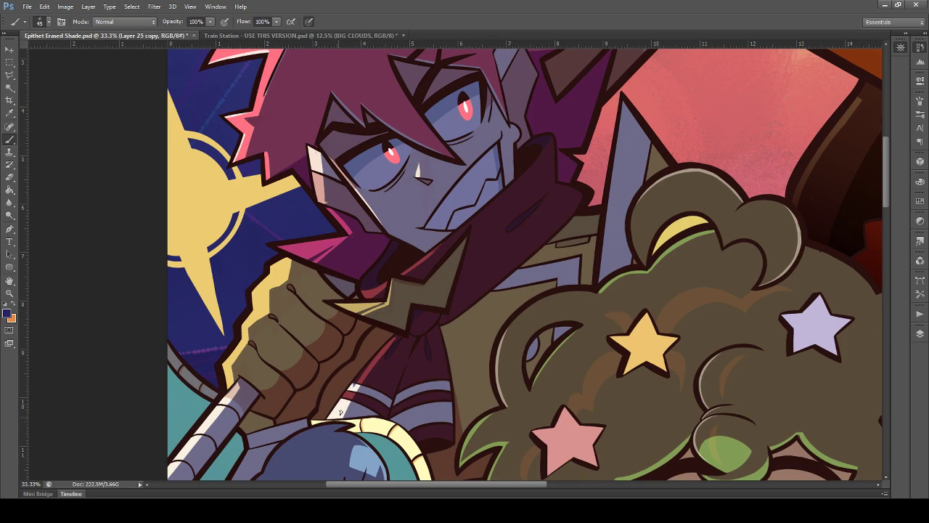
{"action": "left_click_drag", "start_coordinate": [392, 418], "coordinate": [411, 359]}
{"action": "key", "text": "ctrl+z"}
{"action": "left_click_drag", "start_coordinate": [393, 418], "coordinate": [413, 354]}
{"action": "key", "text": "ctrl+z"}
{"action": "mouse_move", "coordinate": [409, 427]}
{"action": "left_mouse_down"}
{"action": "mouse_move", "coordinate": [414, 356]}
{"action": "mouse_move", "coordinate": [405, 417]}
{"action": "mouse_move", "coordinate": [405, 399]}
{"action": "mouse_move", "coordinate": [396, 420]}
{"action": "mouse_move", "coordinate": [418, 342]}
{"action": "left_mouse_up"}
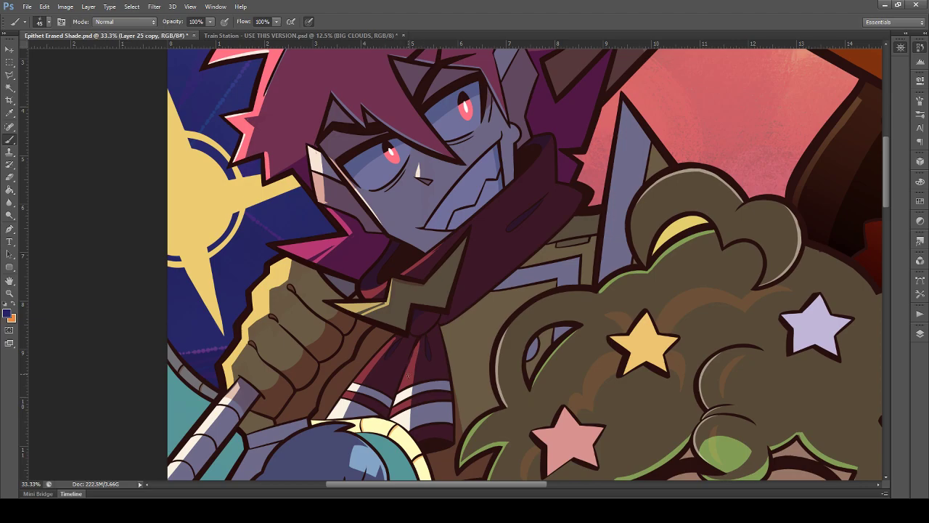
Step: Paint over the yellow patch inside the loop on top of the curly-haired character's hair
{"action": "key", "text": "ctrl+minus"}
{"action": "key", "text": "ctrl+minus"}
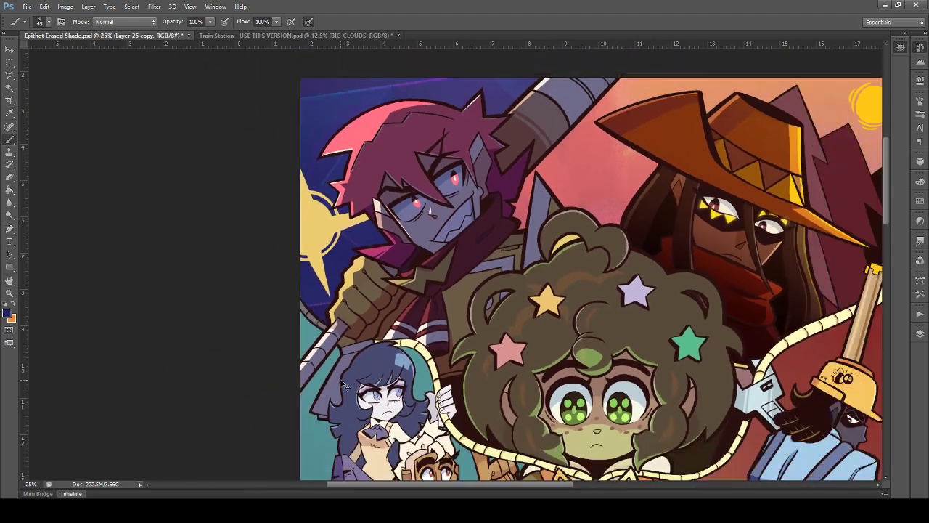
{"action": "key", "text": "ctrl+plus"}
{"action": "key", "text": "ctrl+plus"}
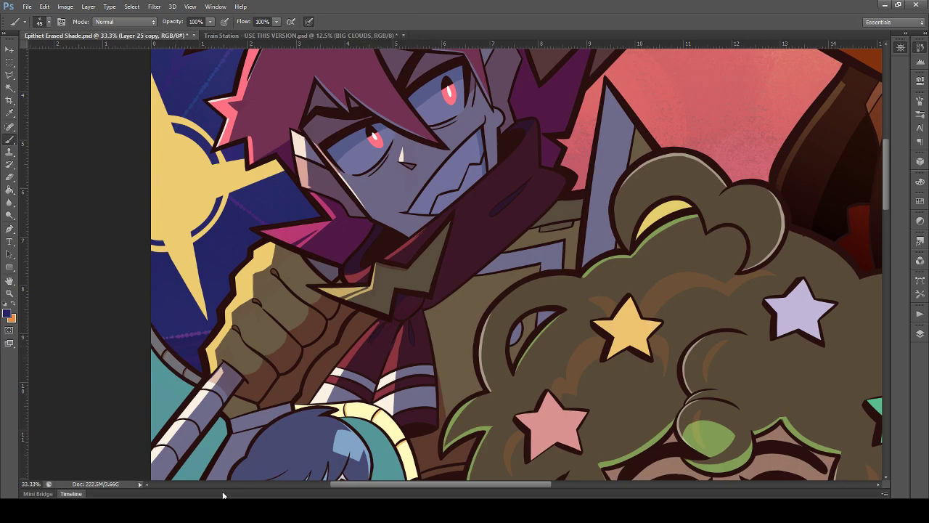
{"action": "scroll", "coordinate": [263, 429], "scroll_direction": "up", "scroll_amount": 3}
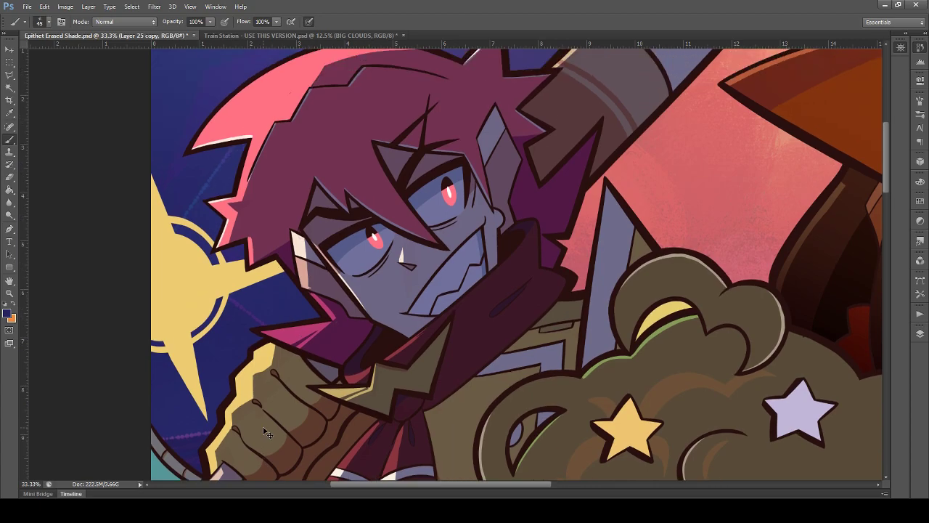
{"action": "key", "text": "ctrl+minus"}
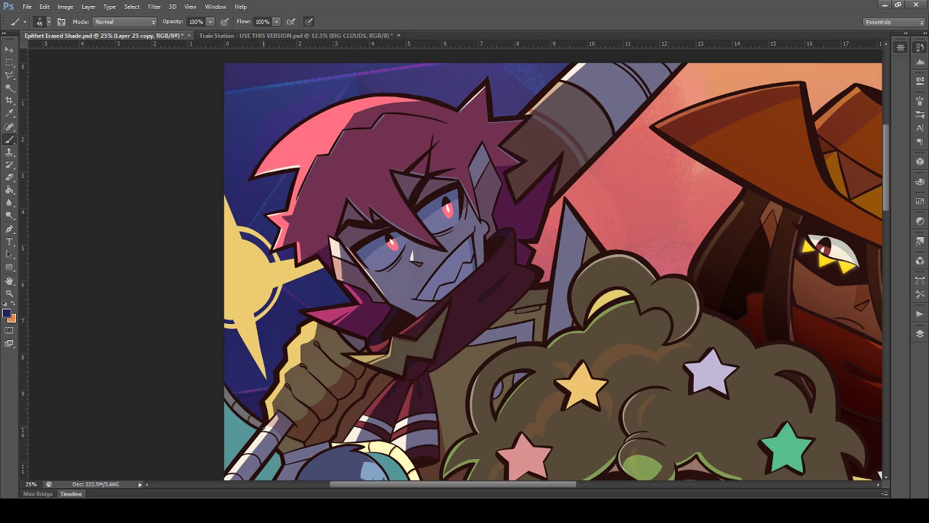
{"action": "mouse_move", "coordinate": [597, 307]}
{"action": "left_mouse_down"}
{"action": "mouse_move", "coordinate": [592, 314]}
{"action": "mouse_move", "coordinate": [605, 296]}
{"action": "mouse_move", "coordinate": [627, 291]}
{"action": "left_mouse_up"}
Step: Examine the pink-haired character's shading, trying a light stroke on the eye nearer the lit ear and undoing it
{"action": "scroll", "coordinate": [450, 395], "scroll_direction": "up", "scroll_amount": 1}
{"action": "scroll", "coordinate": [557, 272], "scroll_direction": "down", "scroll_amount": 3}
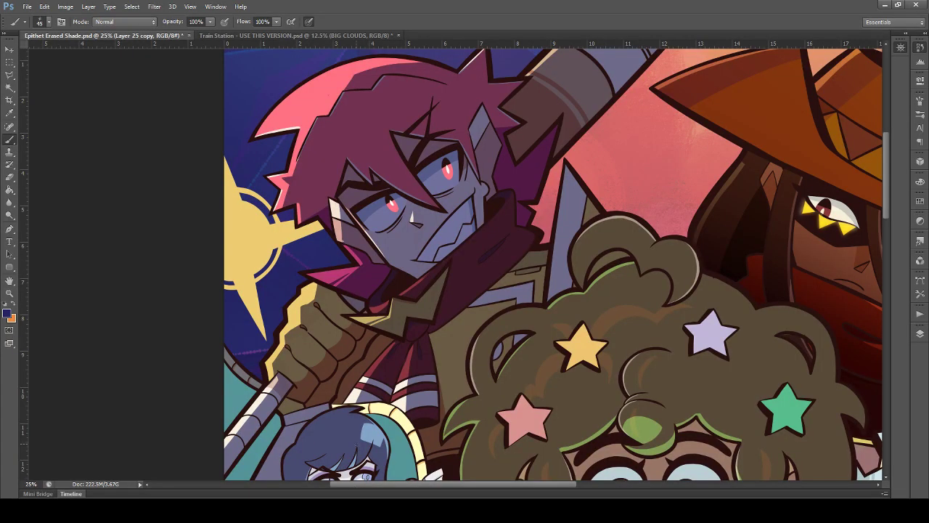
{"action": "scroll", "coordinate": [557, 264], "scroll_direction": "up", "scroll_amount": 1}
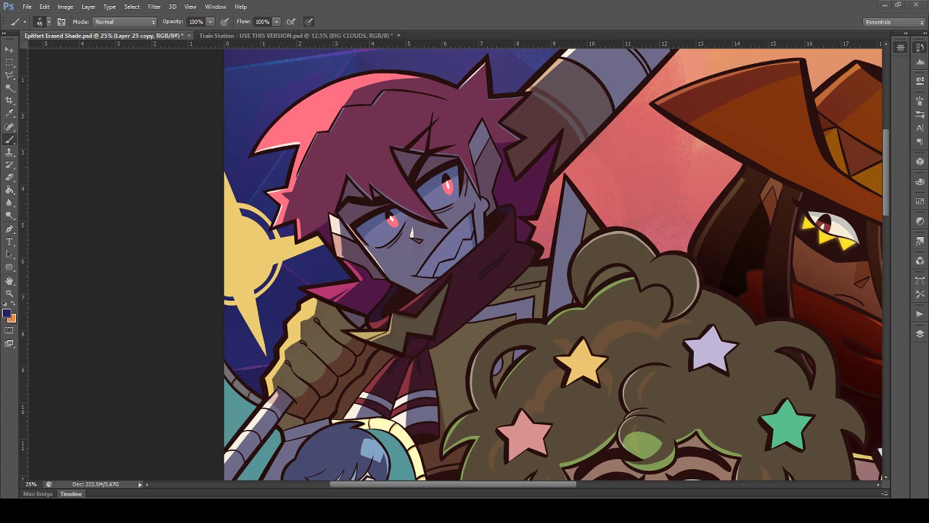
{"action": "scroll", "coordinate": [423, 317], "scroll_direction": "up", "scroll_amount": 3}
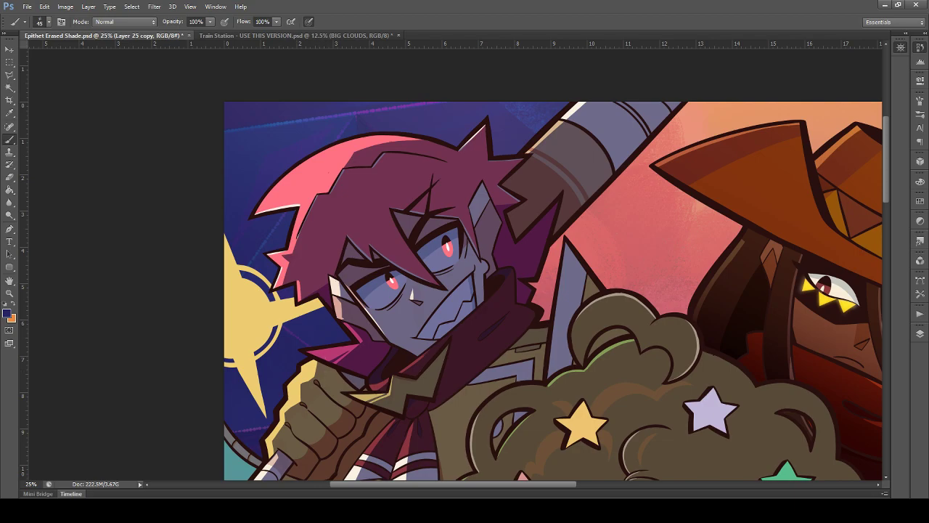
{"action": "left_click_drag", "start_coordinate": [364, 299], "coordinate": [383, 293]}
{"action": "key", "text": "ctrl+z"}
{"action": "scroll", "coordinate": [318, 377], "scroll_direction": "down", "scroll_amount": 2}
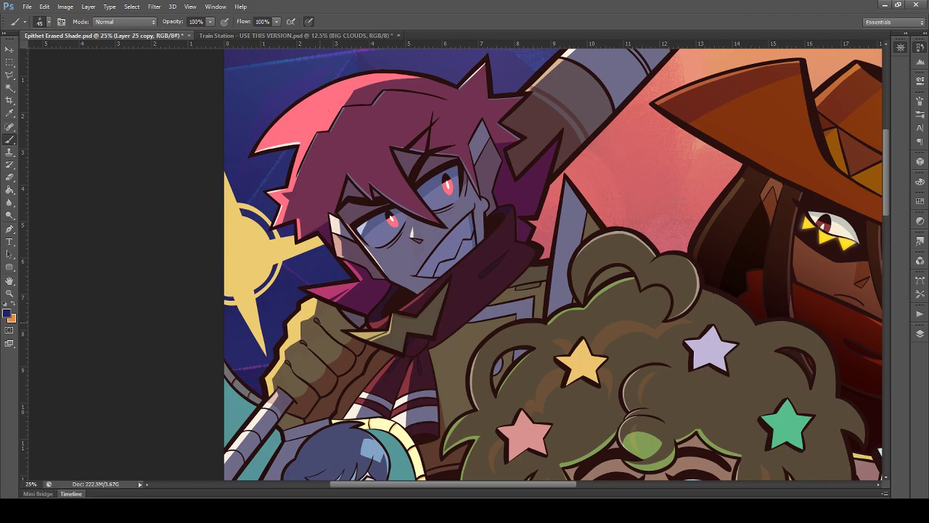
{"action": "scroll", "coordinate": [325, 328], "scroll_direction": "down", "scroll_amount": 1}
{"action": "scroll", "coordinate": [325, 327], "scroll_direction": "down", "scroll_amount": 2}
{"action": "scroll", "coordinate": [324, 328], "scroll_direction": "up", "scroll_amount": 1}
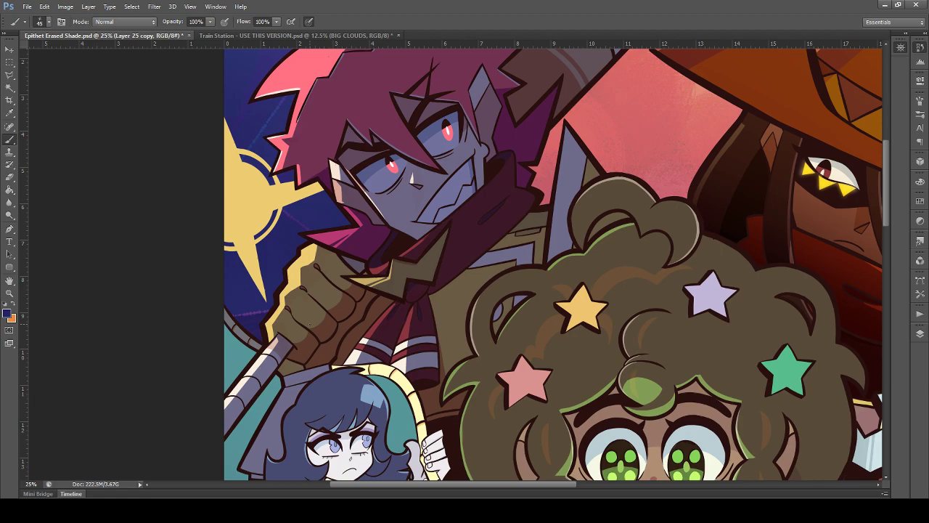
{"action": "scroll", "coordinate": [310, 326], "scroll_direction": "up", "scroll_amount": 3}
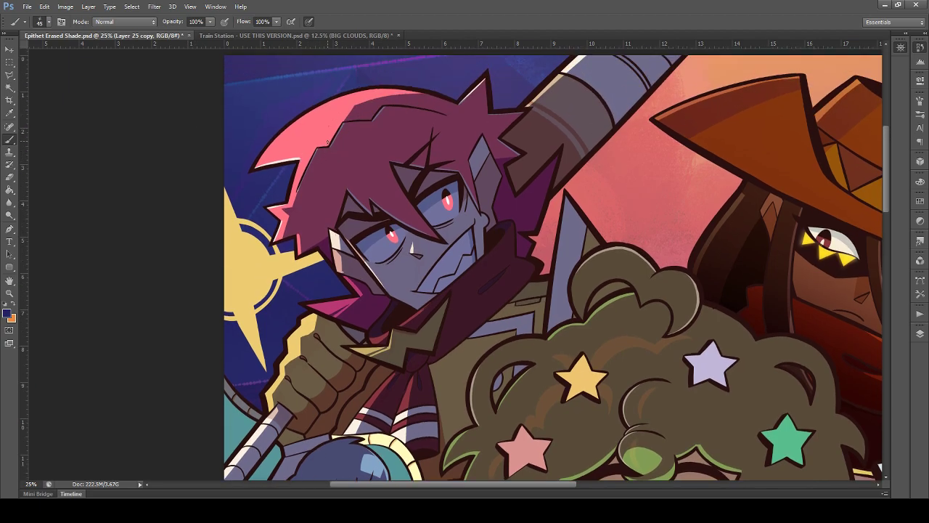
Step: Paint a light pink strip along the hair's shadow boundary above the star-shaped side tuft, redoing the stroke once
{"action": "left_click_drag", "start_coordinate": [303, 191], "coordinate": [320, 148]}
{"action": "key", "text": "ctrl+z"}
{"action": "left_click_drag", "start_coordinate": [299, 189], "coordinate": [319, 149]}
{"action": "scroll", "coordinate": [220, 69], "scroll_direction": "up", "scroll_amount": 2}
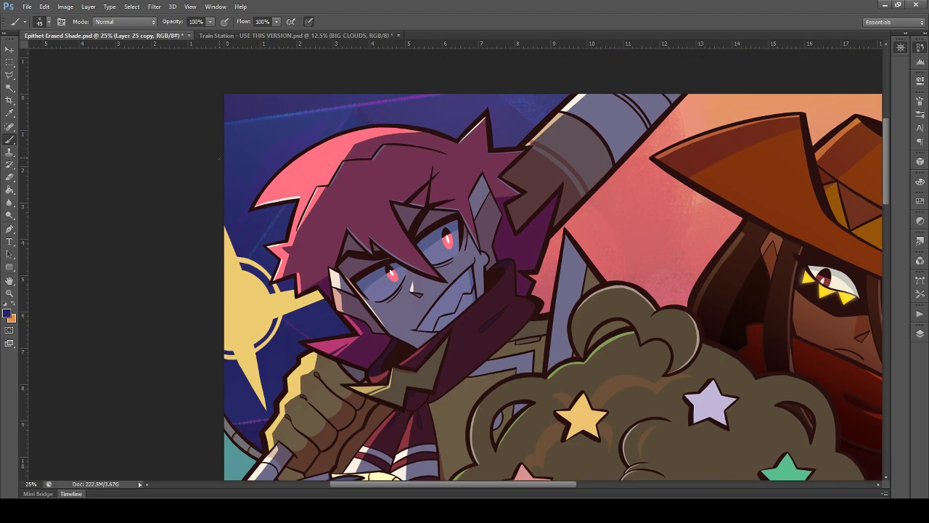
Step: Paint a light stroke along the blue-grey pointed blade behind the curly hair and check it against the whole poster
{"action": "scroll", "coordinate": [220, 158], "scroll_direction": "down", "scroll_amount": 5}
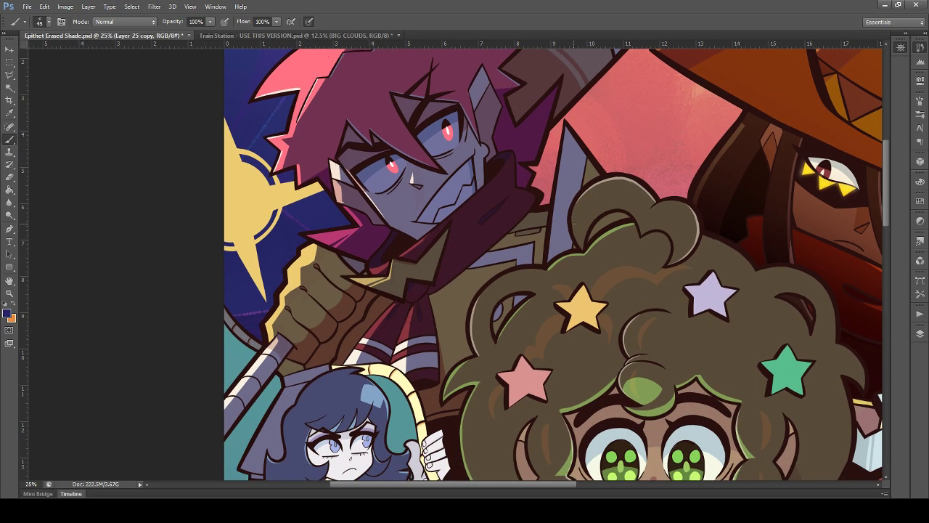
{"action": "mouse_move", "coordinate": [559, 195]}
{"action": "left_mouse_down"}
{"action": "mouse_move", "coordinate": [570, 139]}
{"action": "mouse_move", "coordinate": [562, 170]}
{"action": "mouse_move", "coordinate": [568, 144]}
{"action": "left_mouse_up"}
{"action": "key", "text": "ctrl+minus"}
{"action": "key", "text": "ctrl+minus"}
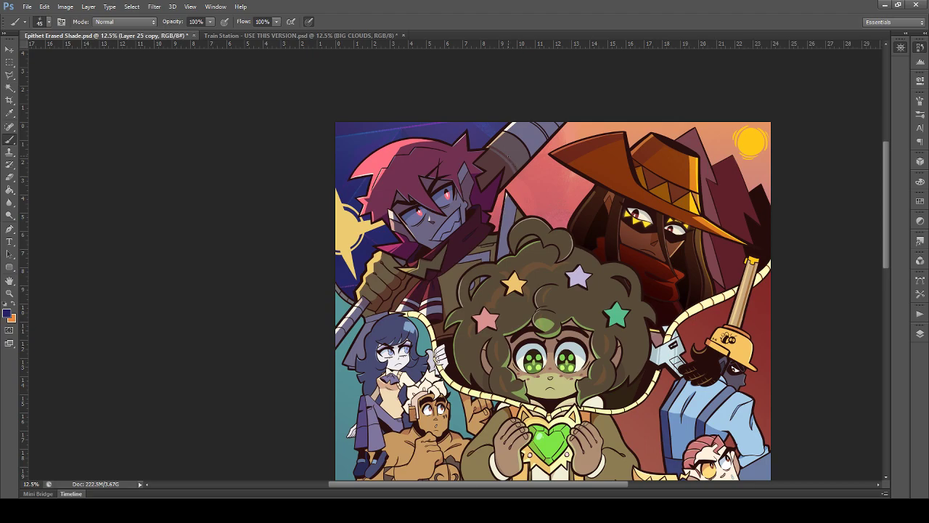
{"action": "key", "text": "ctrl+plus"}
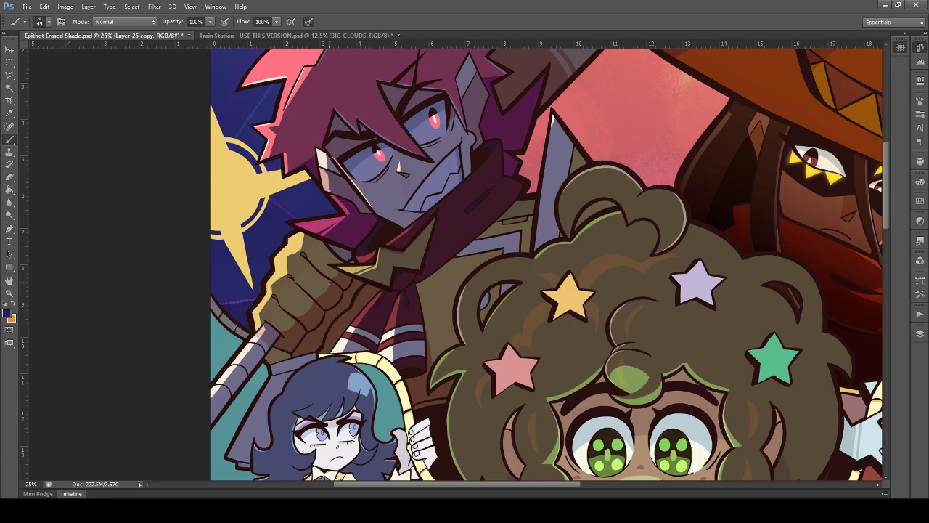
Step: Make the purple shading of Layer 25 visible and select that layer
{"action": "scroll", "coordinate": [181, 363], "scroll_direction": "up", "scroll_amount": 2}
{"action": "left_click", "coordinate": [10, 49]}
{"action": "scroll", "coordinate": [113, 209], "scroll_direction": "up", "scroll_amount": 2}
{"action": "key", "text": "ctrl+minus"}
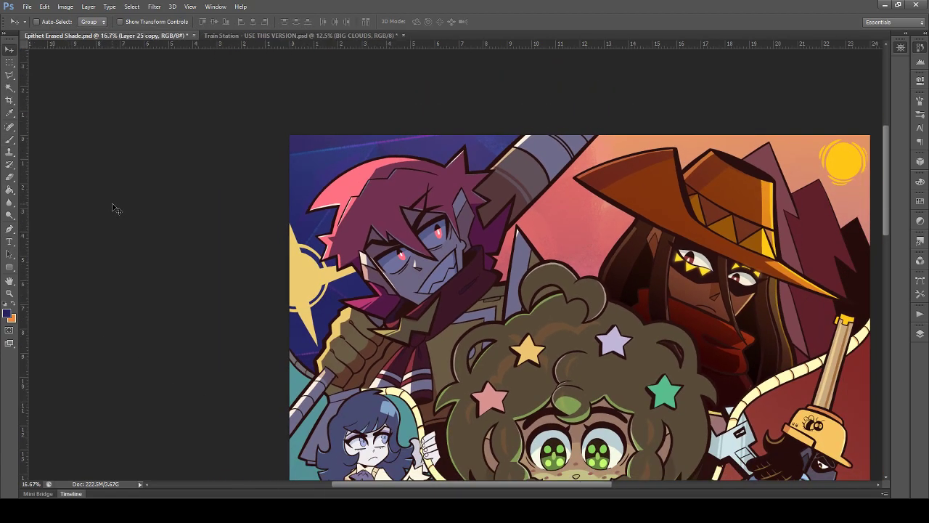
{"action": "left_click", "coordinate": [920, 334]}
{"action": "left_click", "coordinate": [797, 305]}
{"action": "left_click", "coordinate": [826, 301]}
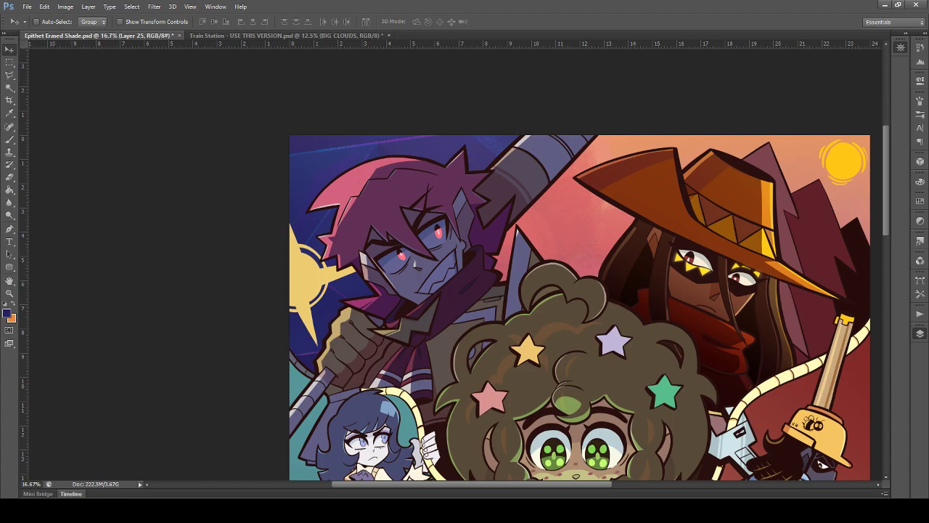
Step: Add a layer mask to Layer 25 and fade its shading with linear gradients drawn diagonally across the pink-haired character
{"action": "left_click", "coordinate": [844, 489]}
{"action": "left_click", "coordinate": [14, 190]}
{"action": "key", "text": "shift+g"}
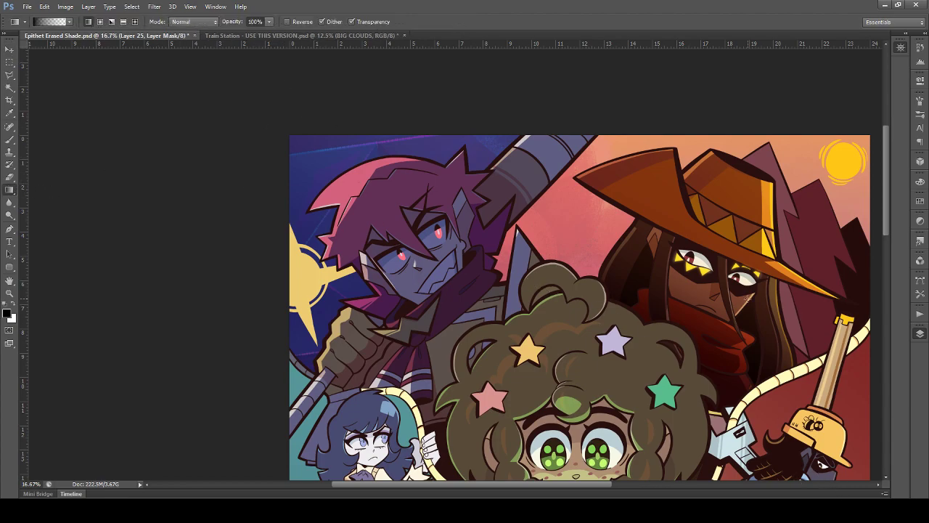
{"action": "left_click_drag", "start_coordinate": [392, 202], "coordinate": [453, 324]}
{"action": "left_click_drag", "start_coordinate": [344, 262], "coordinate": [447, 381]}
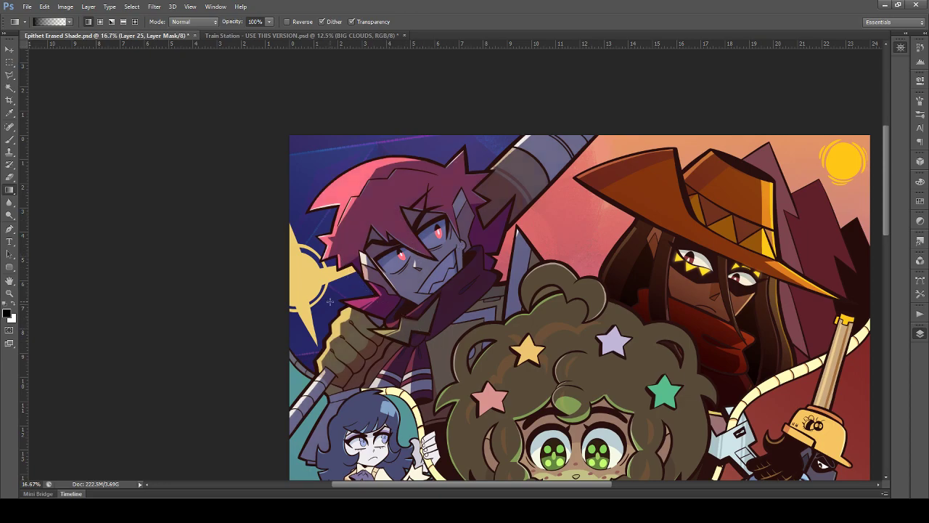
{"action": "scroll", "coordinate": [464, 322], "scroll_direction": "down", "scroll_amount": 2}
{"action": "scroll", "coordinate": [480, 322], "scroll_direction": "down", "scroll_amount": 1}
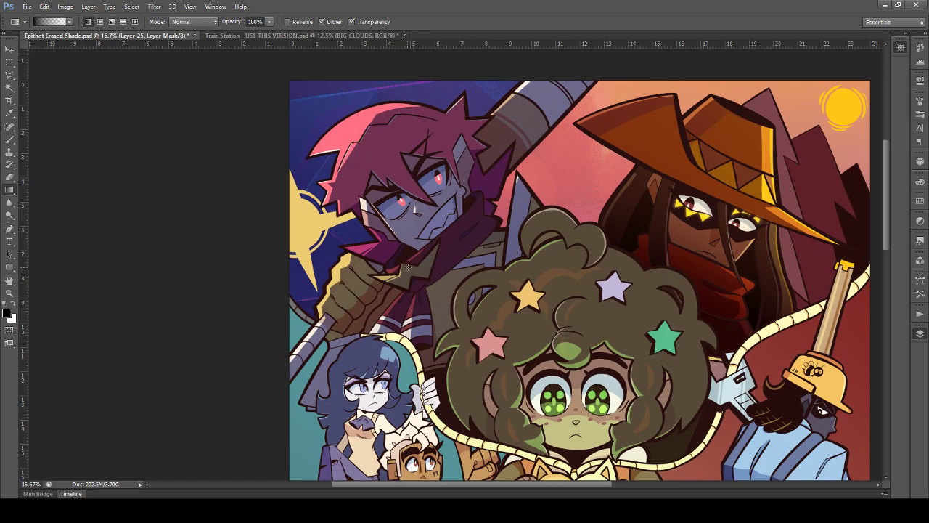
Step: Select the artwork of Layer 25 instead of its mask and activate the Brush tool
{"action": "left_click", "coordinate": [9, 49]}
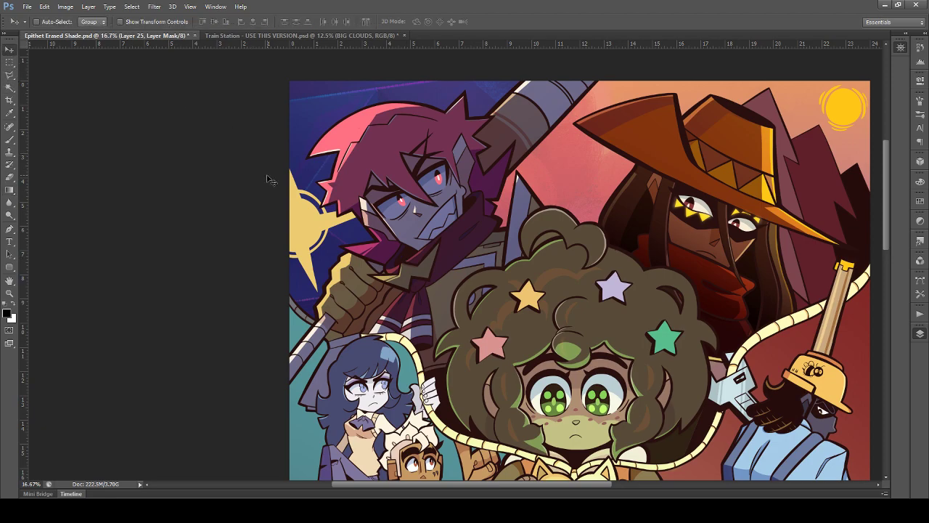
{"action": "scroll", "coordinate": [309, 221], "scroll_direction": "up", "scroll_amount": 1}
{"action": "scroll", "coordinate": [313, 247], "scroll_direction": "down", "scroll_amount": 3}
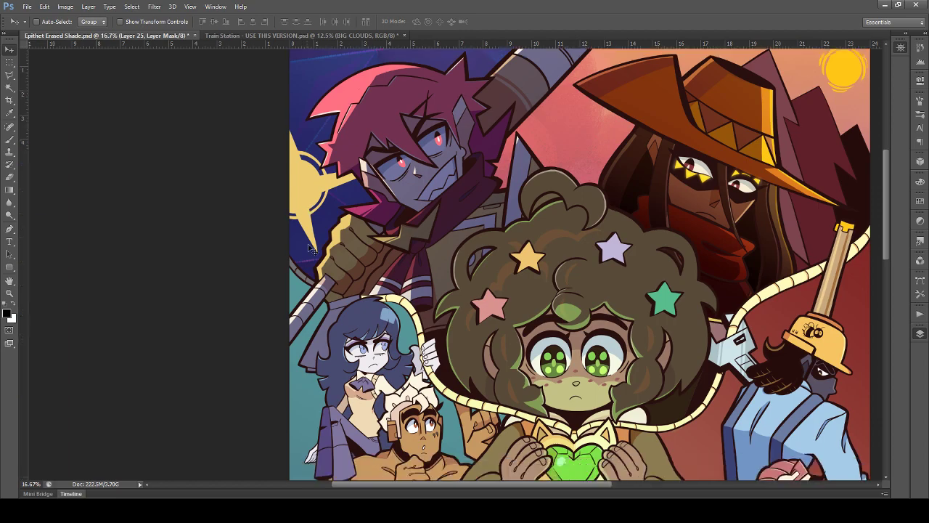
{"action": "scroll", "coordinate": [314, 262], "scroll_direction": "down", "scroll_amount": 4}
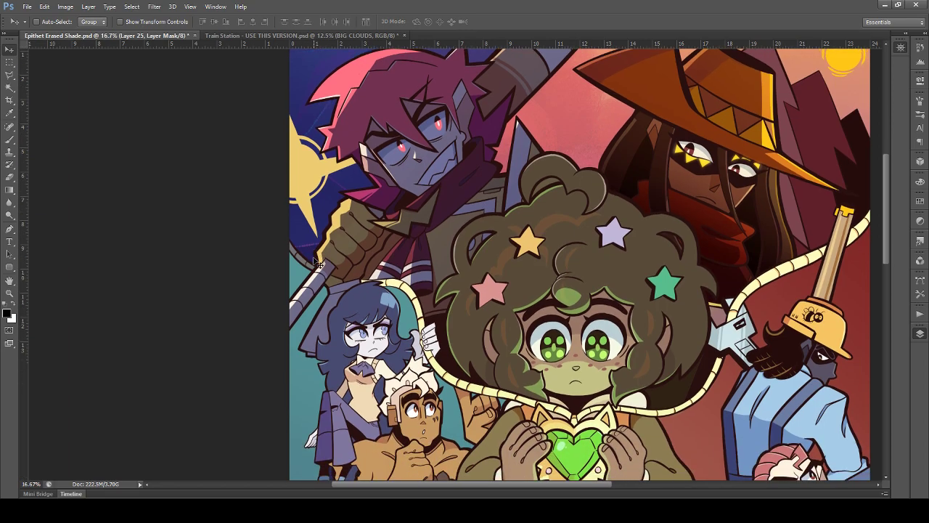
{"action": "scroll", "coordinate": [373, 308], "scroll_direction": "up", "scroll_amount": 4}
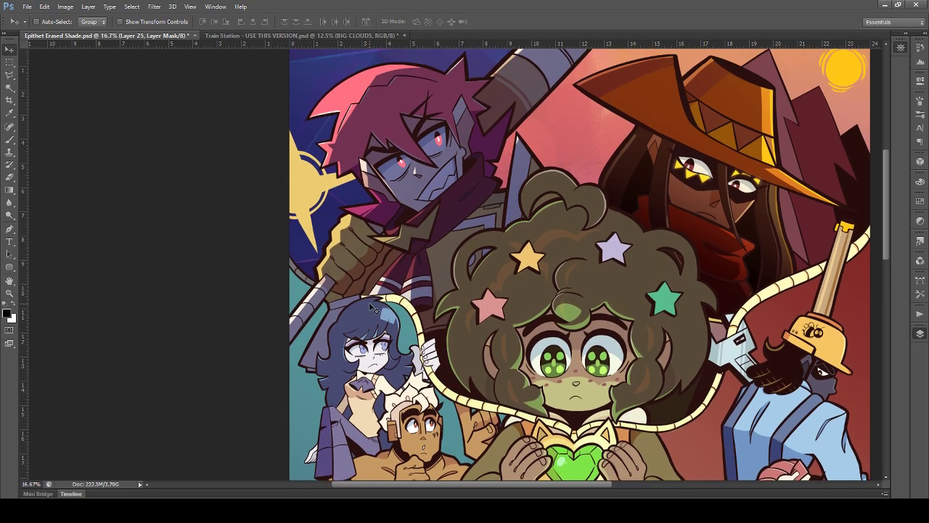
{"action": "scroll", "coordinate": [369, 308], "scroll_direction": "up", "scroll_amount": 1}
{"action": "left_click", "coordinate": [809, 320], "text": "ctrl"}
{"action": "key", "text": "b"}
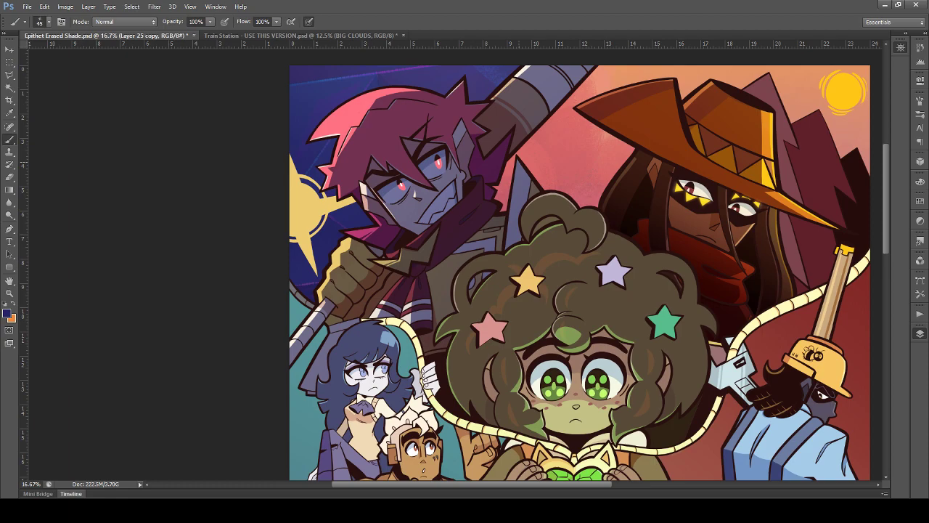
{"action": "left_click", "coordinate": [811, 308], "text": "ctrl"}
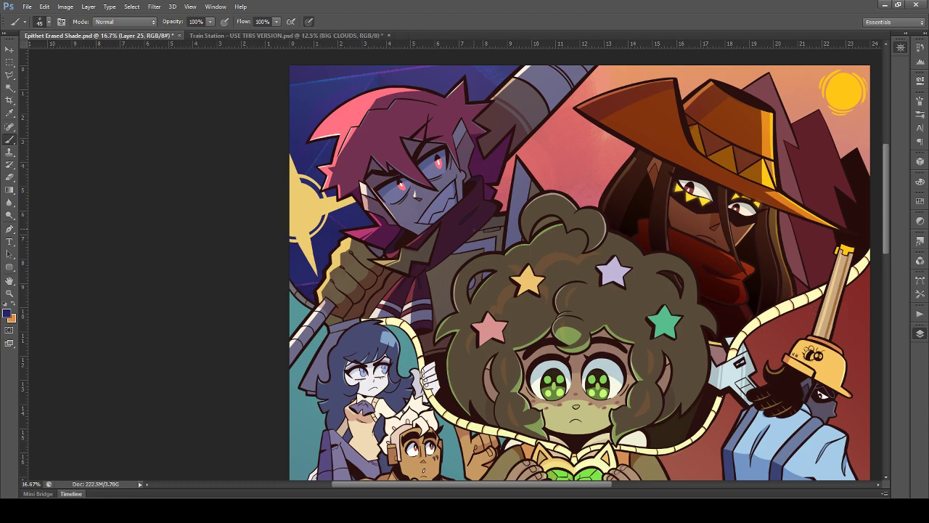
Step: Examine the shading across the whole poster, comparing the large upper characters with the smaller figures below
{"action": "scroll", "coordinate": [580, 264], "scroll_direction": "down", "scroll_amount": 6}
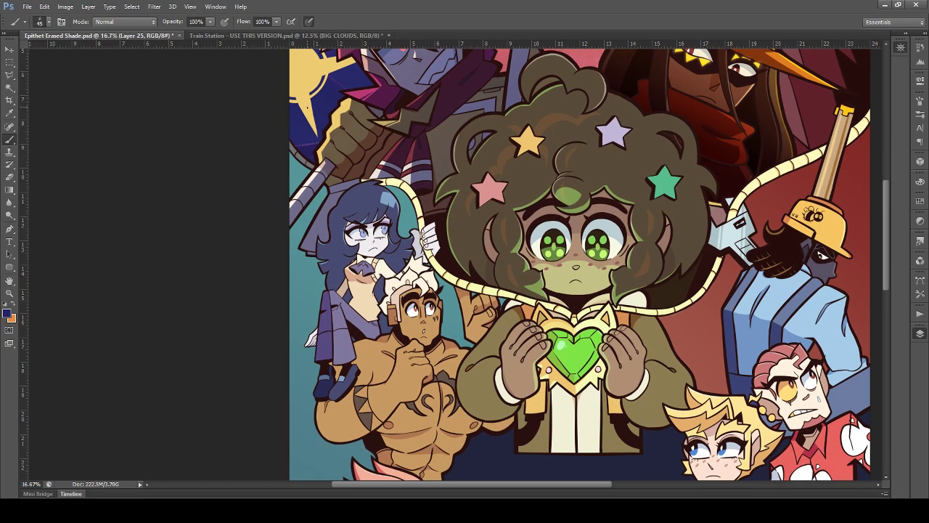
{"action": "scroll", "coordinate": [580, 264], "scroll_direction": "down", "scroll_amount": 1}
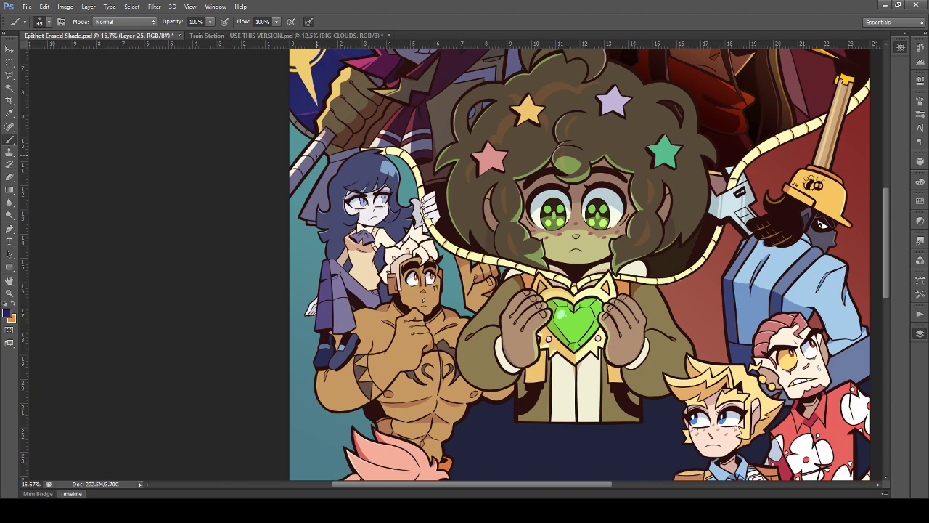
{"action": "scroll", "coordinate": [580, 265], "scroll_direction": "up", "scroll_amount": 3}
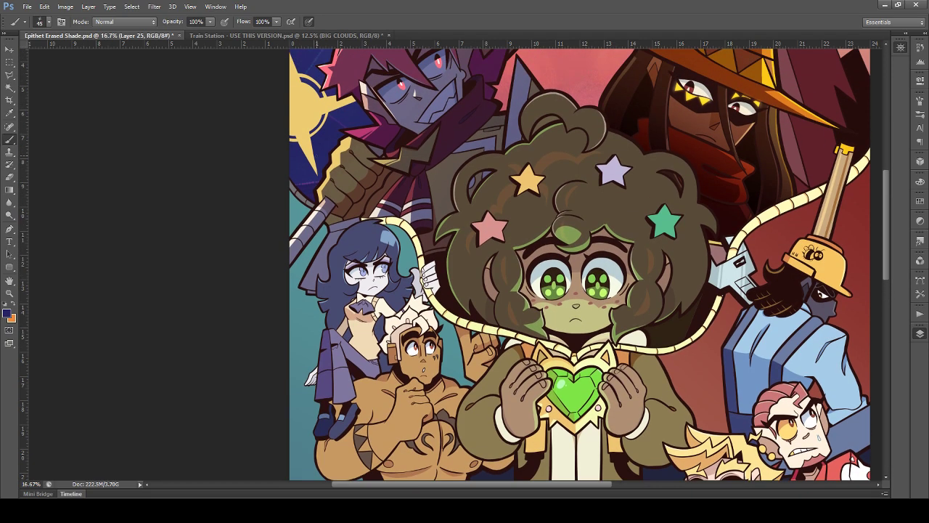
{"action": "scroll", "coordinate": [581, 264], "scroll_direction": "up", "scroll_amount": 1}
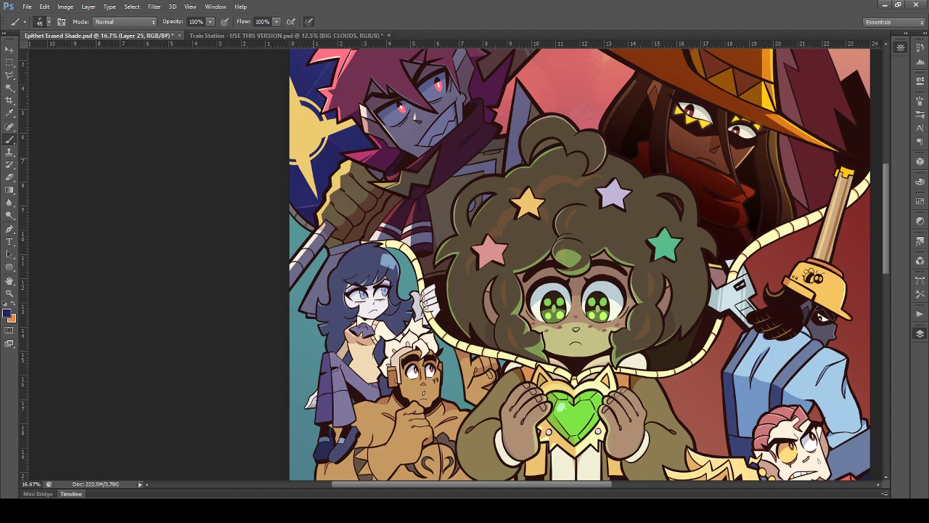
{"action": "scroll", "coordinate": [581, 261], "scroll_direction": "down", "scroll_amount": 1}
{"action": "scroll", "coordinate": [580, 262], "scroll_direction": "down", "scroll_amount": 3}
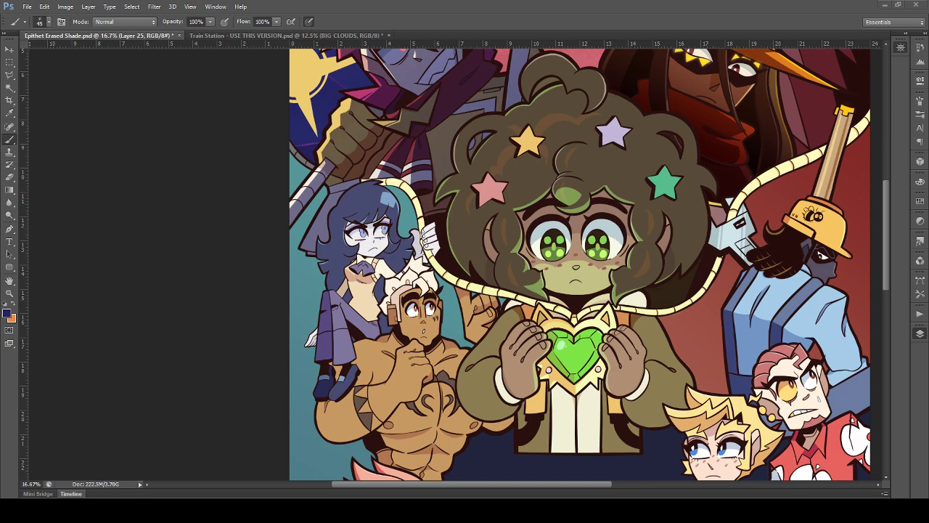
{"action": "scroll", "coordinate": [581, 264], "scroll_direction": "up", "scroll_amount": 4}
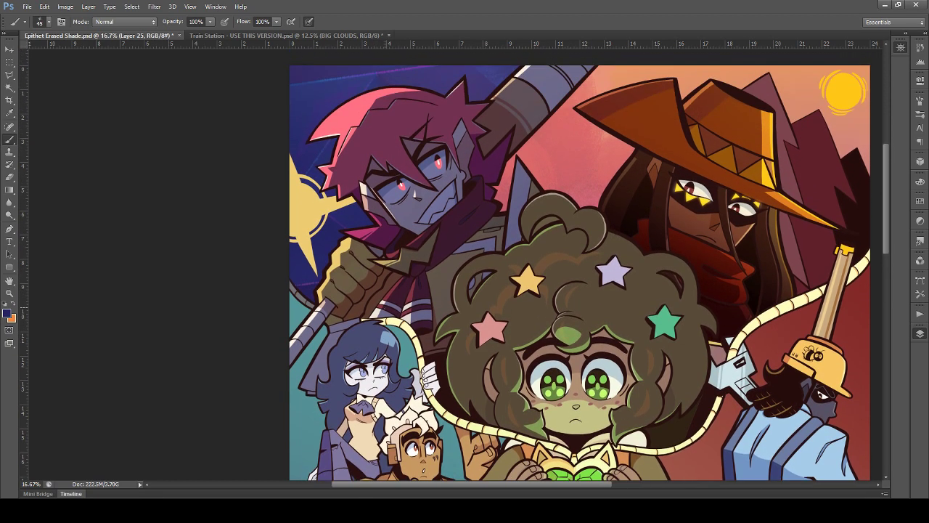
{"action": "scroll", "coordinate": [389, 313], "scroll_direction": "down", "scroll_amount": 2}
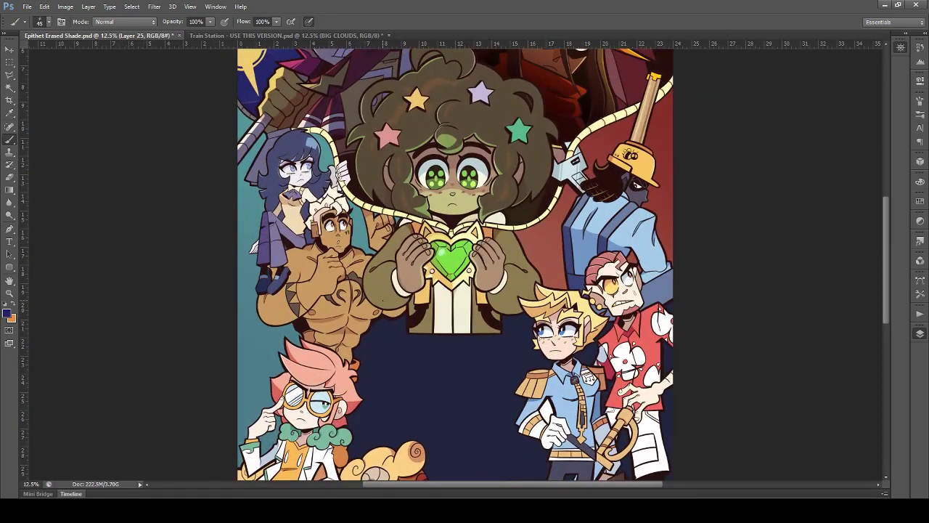
{"action": "scroll", "coordinate": [389, 312], "scroll_direction": "up", "scroll_amount": 5}
{"action": "scroll", "coordinate": [378, 281], "scroll_direction": "up", "scroll_amount": 1}
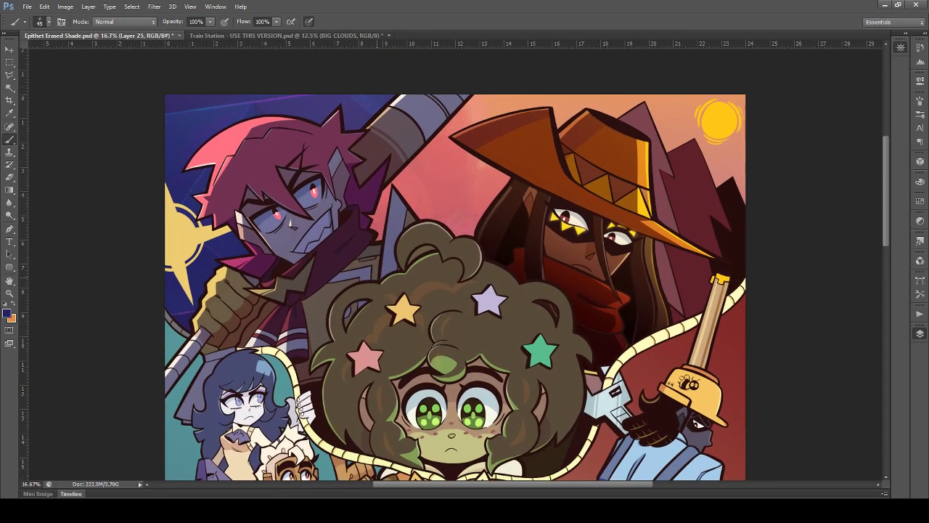
Step: Duplicate Layer 25 and brighten the light strip along the blue-grey blade behind the curly hair
{"action": "left_click", "coordinate": [11, 50]}
{"action": "key", "text": "ctrl+j"}
{"action": "left_click_drag", "start_coordinate": [394, 211], "coordinate": [403, 182]}
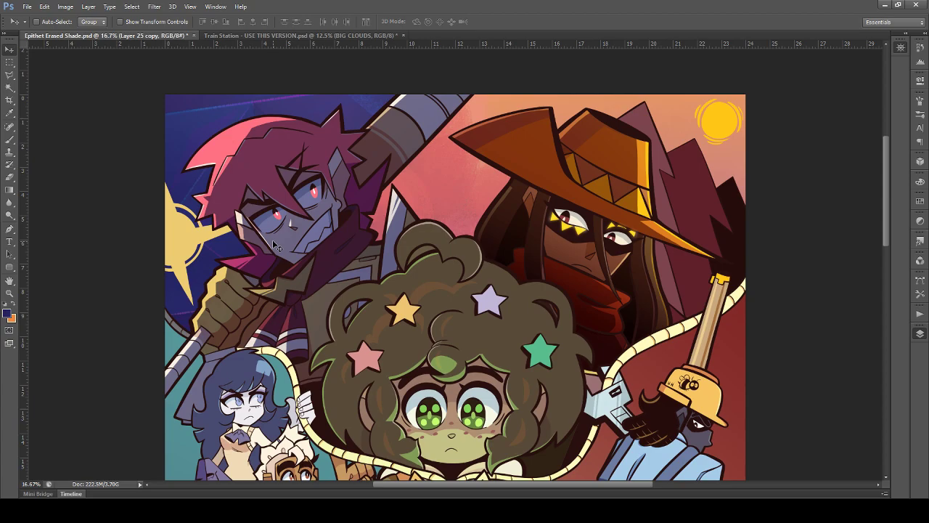
Step: Examine the blue-haired girl, the white-haired man beneath her and the curly-haired child for areas still lacking shading
{"action": "scroll", "coordinate": [274, 246], "scroll_direction": "down", "scroll_amount": 5}
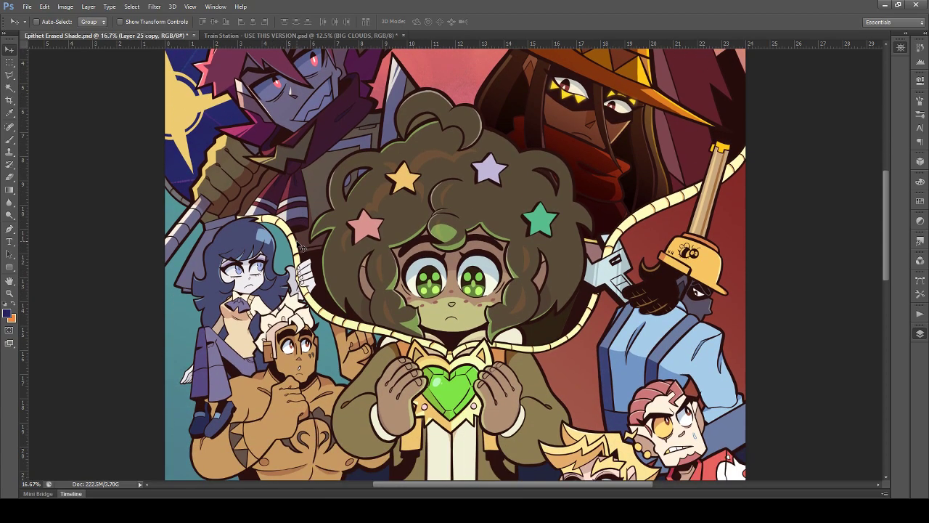
{"action": "scroll", "coordinate": [302, 247], "scroll_direction": "down", "scroll_amount": 2}
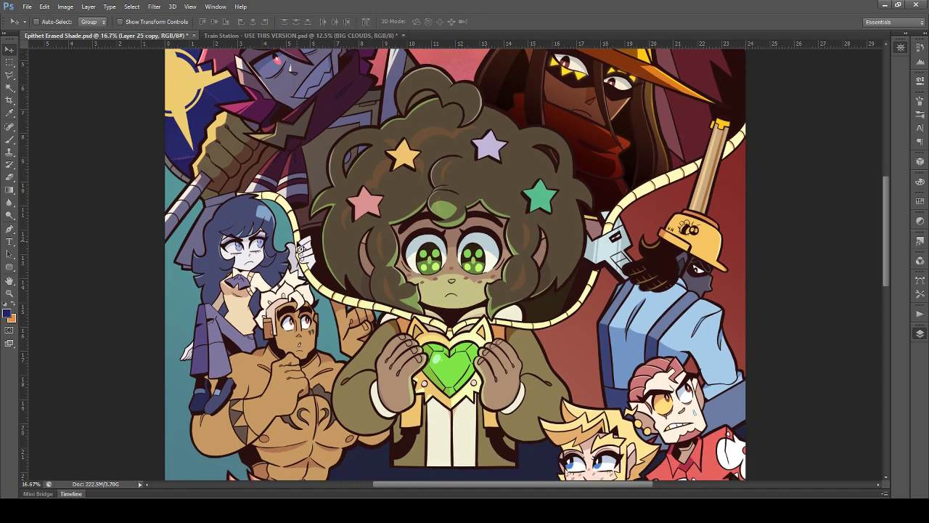
{"action": "scroll", "coordinate": [298, 265], "scroll_direction": "up", "scroll_amount": 1}
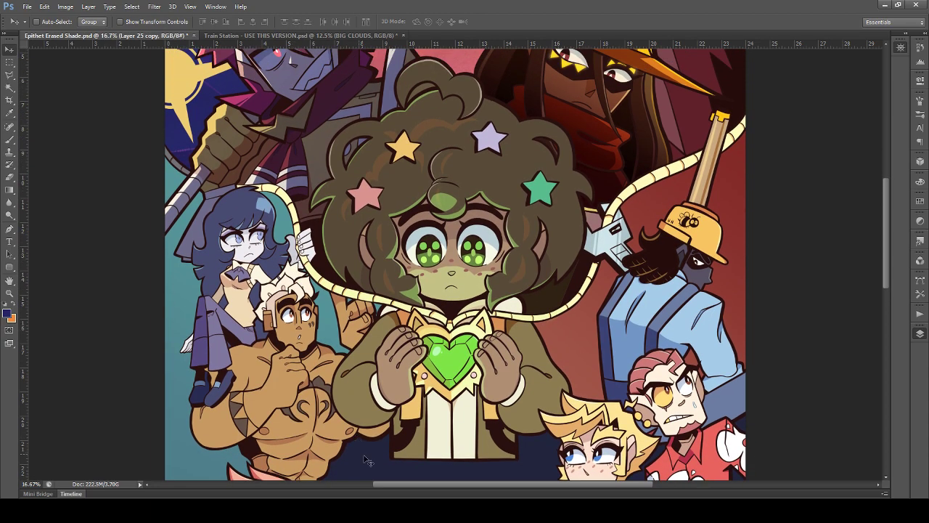
{"action": "left_click_drag", "start_coordinate": [395, 482], "coordinate": [355, 487]}
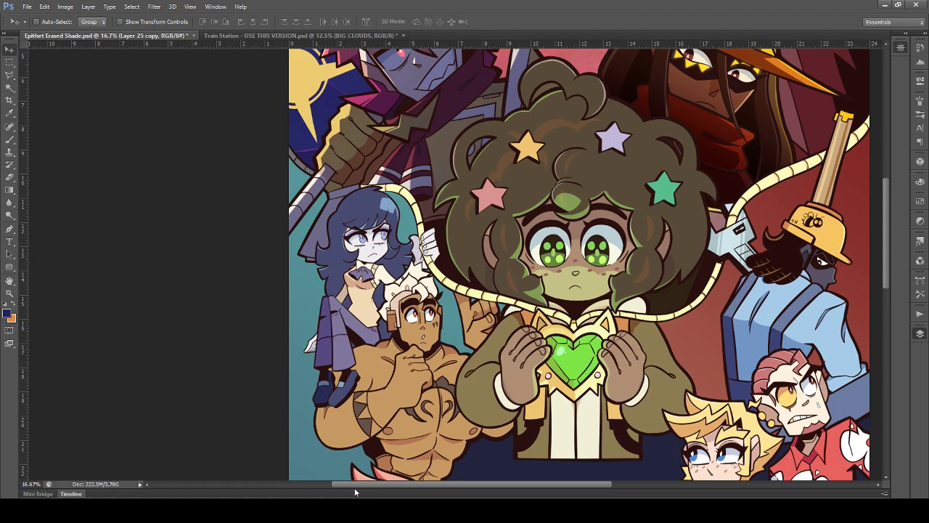
{"action": "key", "text": "ctrl+equal"}
{"action": "key", "text": "ctrl+equal"}
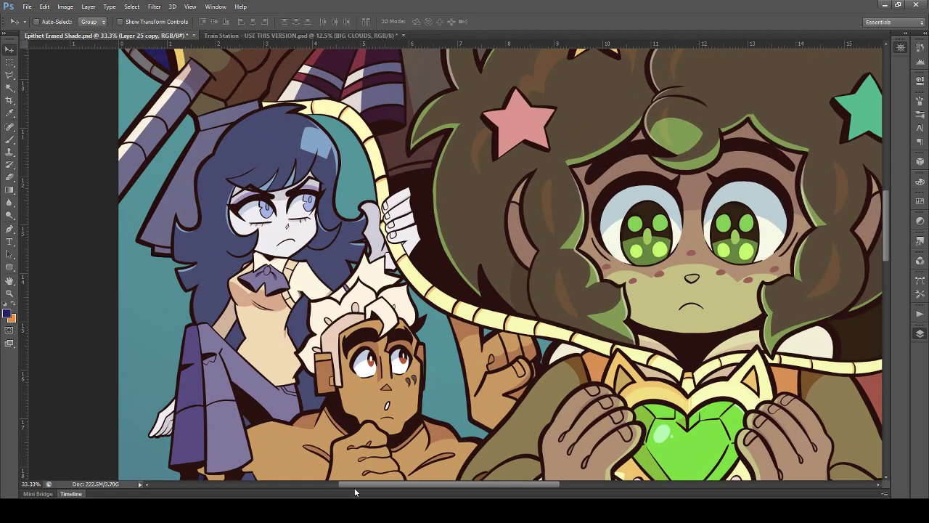
{"action": "scroll", "coordinate": [320, 401], "scroll_direction": "up", "scroll_amount": 5}
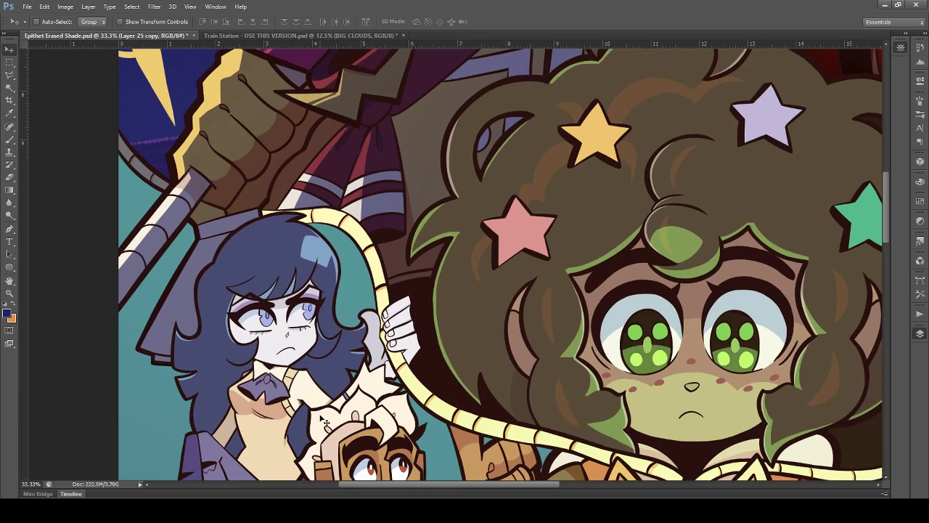
{"action": "scroll", "coordinate": [322, 402], "scroll_direction": "down", "scroll_amount": 3}
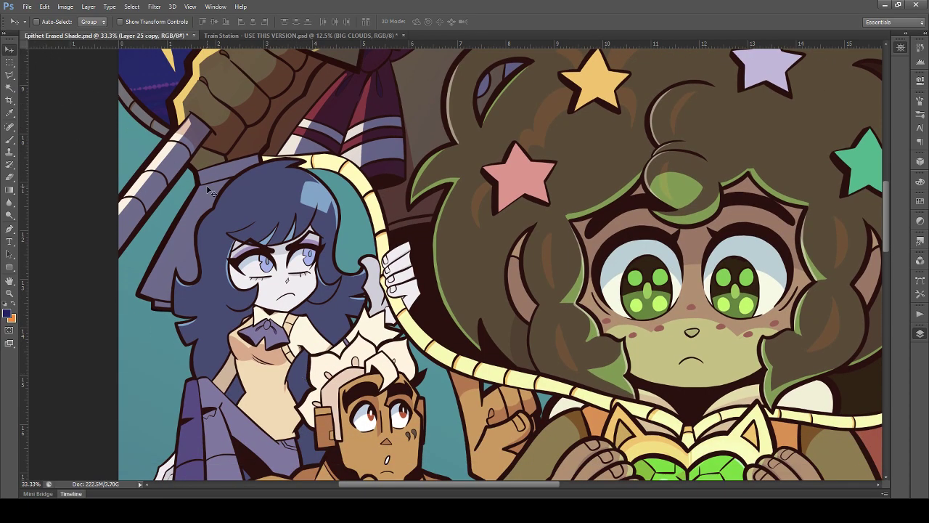
{"action": "scroll", "coordinate": [208, 190], "scroll_direction": "up", "scroll_amount": 2}
{"action": "scroll", "coordinate": [277, 225], "scroll_direction": "down", "scroll_amount": 1}
{"action": "key", "text": "ctrl+minus"}
{"action": "scroll", "coordinate": [418, 267], "scroll_direction": "up", "scroll_amount": 4}
Step: Save the poster file Epithet Erased Shade.psd
{"action": "key", "text": "ctrl+s"}
{"action": "scroll", "coordinate": [417, 267], "scroll_direction": "up", "scroll_amount": 1}
{"action": "scroll", "coordinate": [418, 270], "scroll_direction": "up", "scroll_amount": 2}
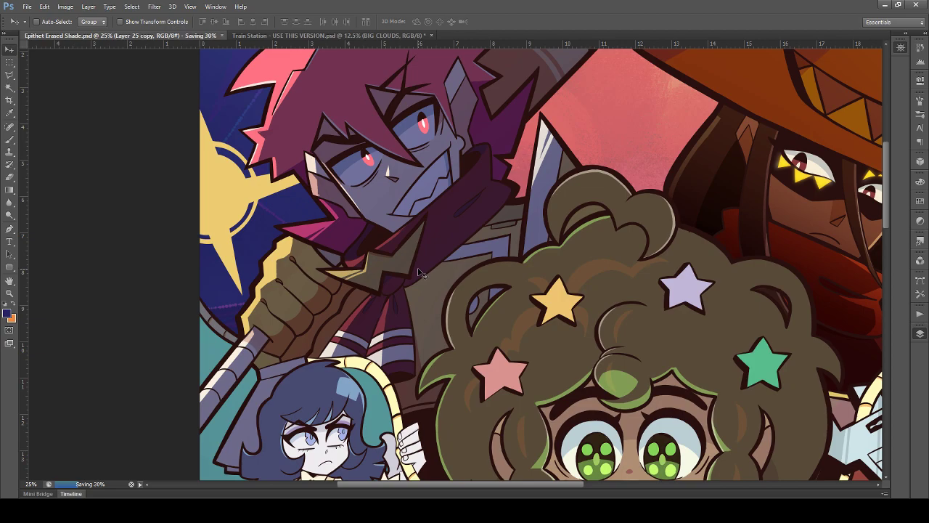
{"action": "scroll", "coordinate": [419, 272], "scroll_direction": "up", "scroll_amount": 2}
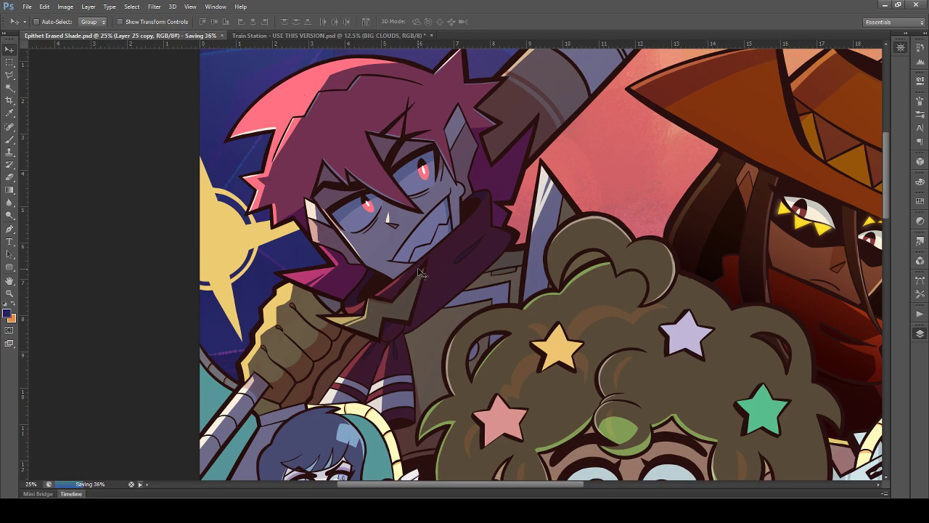
{"action": "scroll", "coordinate": [419, 273], "scroll_direction": "up", "scroll_amount": 1}
{"action": "scroll", "coordinate": [425, 275], "scroll_direction": "down", "scroll_amount": 3}
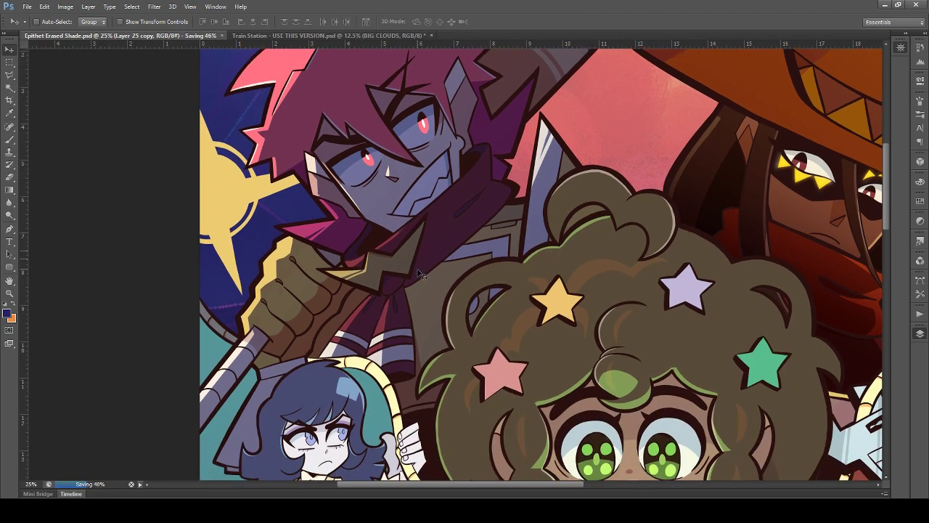
Step: Examine the poster's middle section, from the curly-haired child to the blue-haired girl seated on the muscular man
{"action": "left_click_drag", "start_coordinate": [838, 77], "coordinate": [834, 58]}
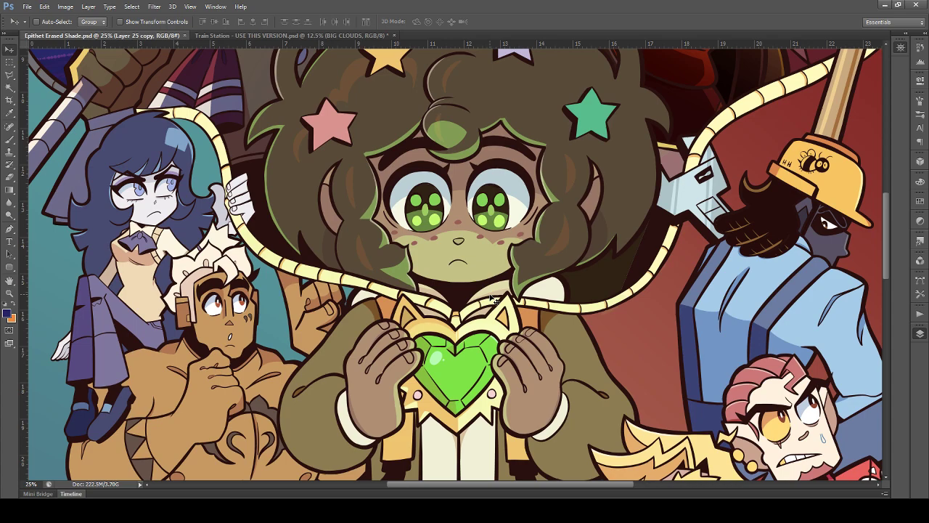
{"action": "scroll", "coordinate": [491, 296], "scroll_direction": "up", "scroll_amount": 1}
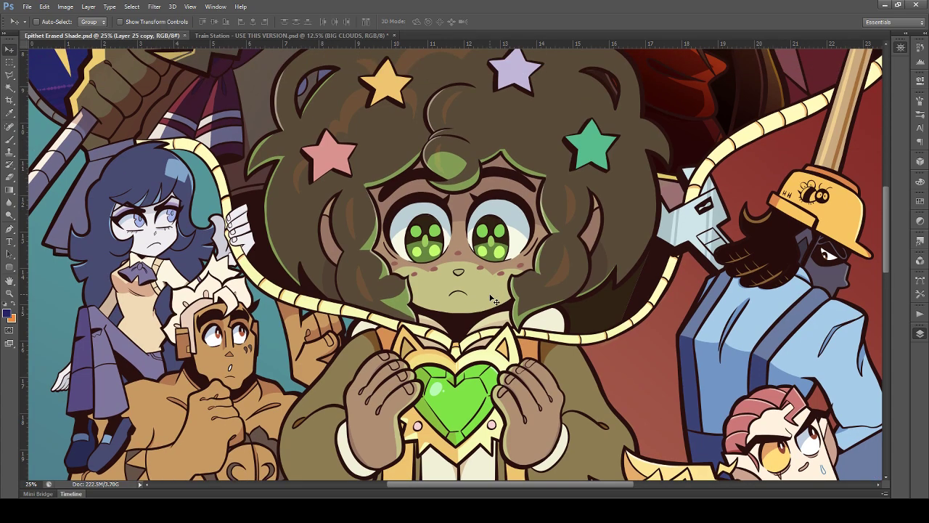
{"action": "scroll", "coordinate": [491, 299], "scroll_direction": "up", "scroll_amount": 2}
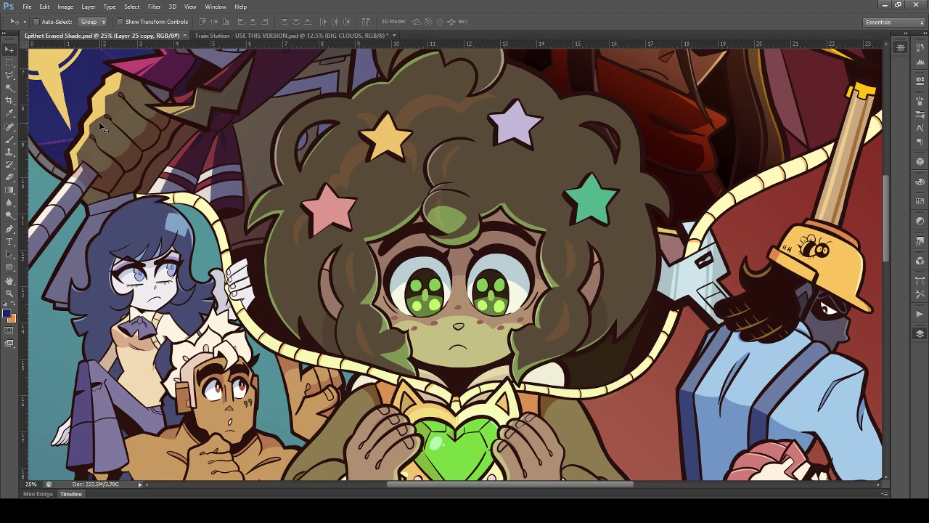
{"action": "scroll", "coordinate": [188, 182], "scroll_direction": "up", "scroll_amount": 2}
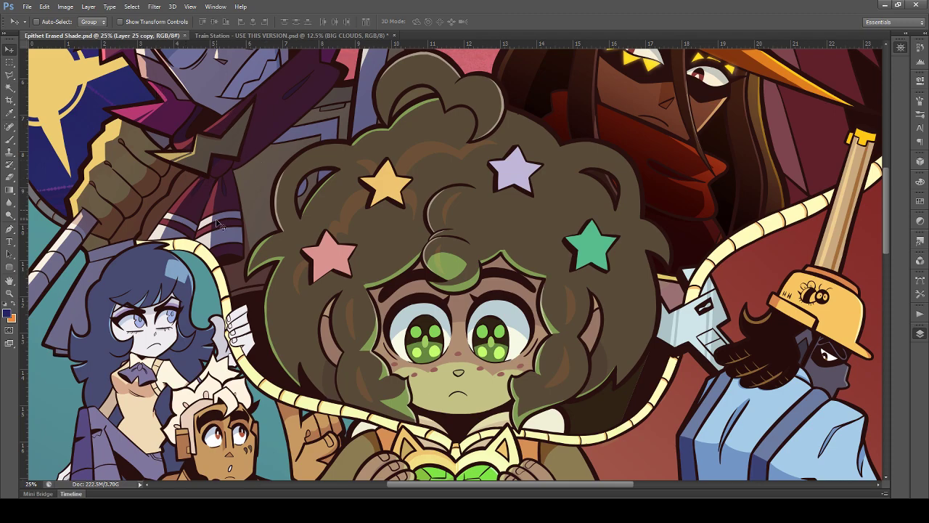
{"action": "scroll", "coordinate": [297, 372], "scroll_direction": "down", "scroll_amount": 3}
{"action": "left_click_drag", "start_coordinate": [454, 482], "coordinate": [392, 485]}
{"action": "scroll", "coordinate": [401, 368], "scroll_direction": "up", "scroll_amount": 1}
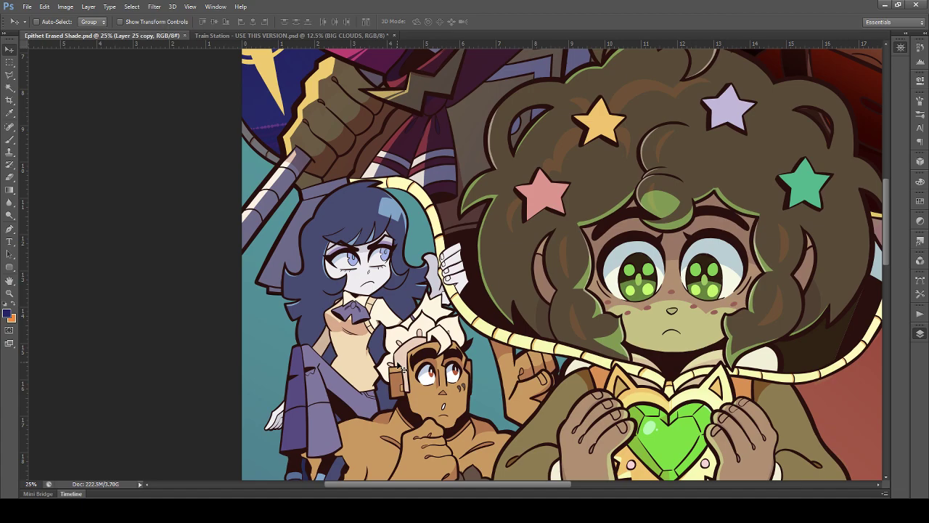
{"action": "scroll", "coordinate": [402, 368], "scroll_direction": "down", "scroll_amount": 2}
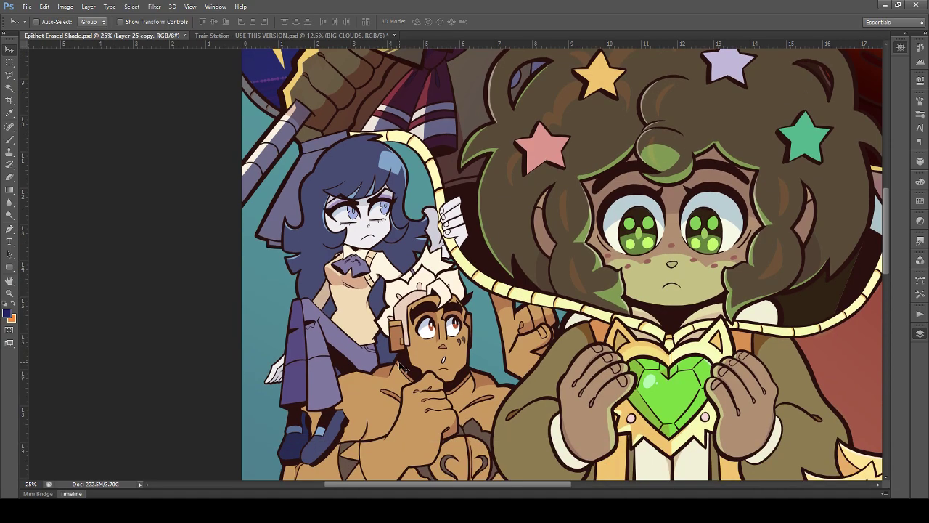
{"action": "scroll", "coordinate": [402, 368], "scroll_direction": "up", "scroll_amount": 1}
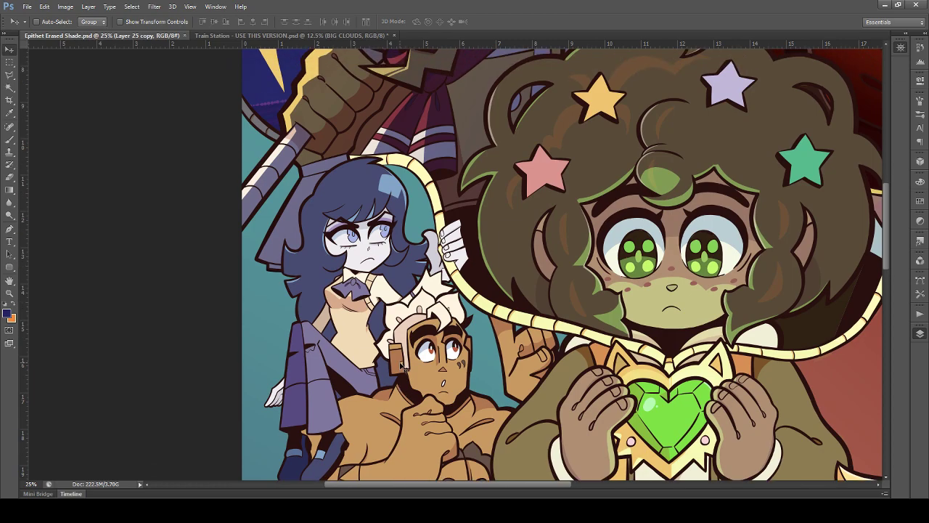
Step: Select the COLOR layer by picking the blue-haired girl's hair directly in the artwork
{"action": "key", "text": "ctrl+plus"}
{"action": "key", "text": "ctrl+plus"}
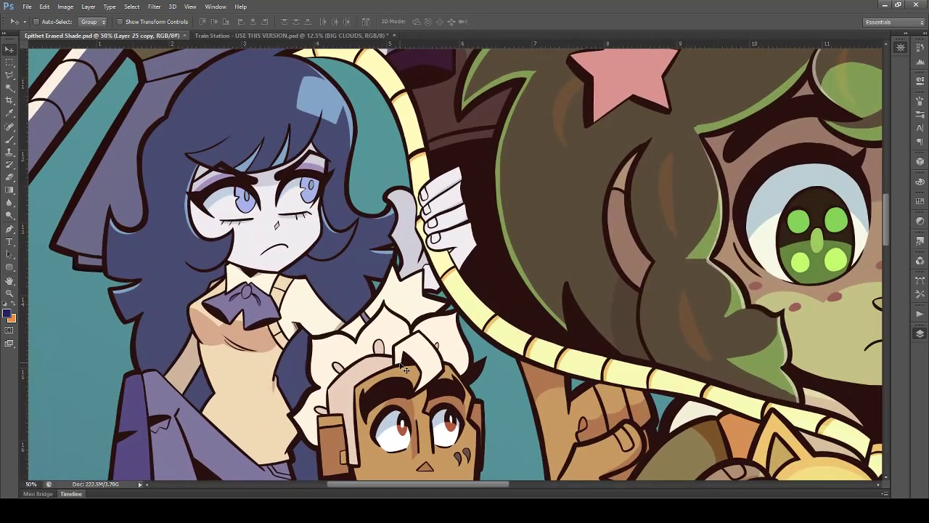
{"action": "scroll", "coordinate": [376, 301], "scroll_direction": "up", "scroll_amount": 3}
{"action": "scroll", "coordinate": [95, 109], "scroll_direction": "up", "scroll_amount": 2}
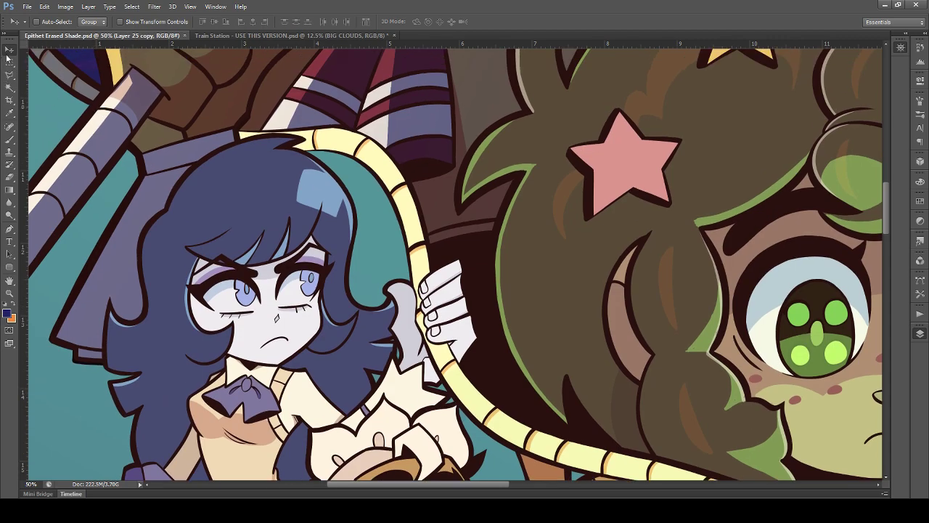
{"action": "left_click", "coordinate": [215, 187], "text": "ctrl"}
{"action": "key", "text": "ctrl+minus"}
{"action": "key", "text": "ctrl+minus"}
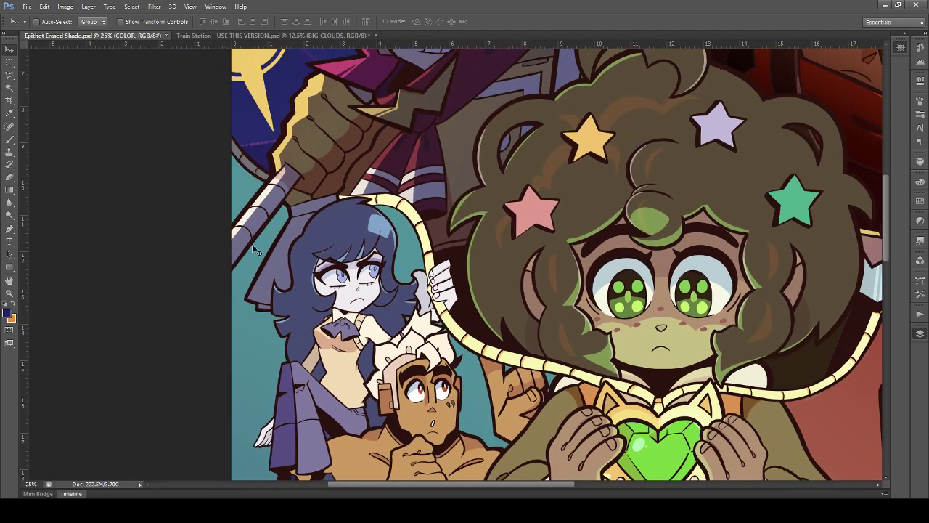
Step: Examine the whole poster, from the characters at its upper edge to the group around the curly-haired child's cut-off coat
{"action": "scroll", "coordinate": [263, 263], "scroll_direction": "down", "scroll_amount": 6}
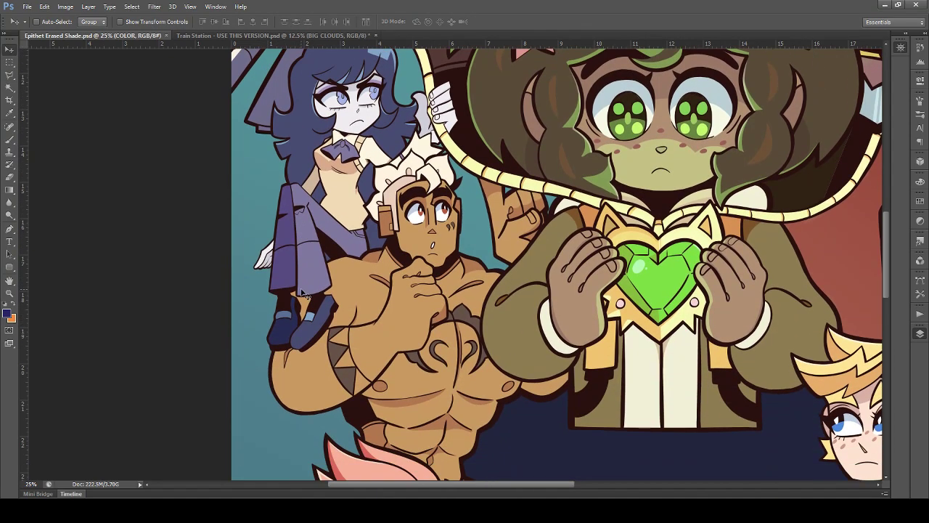
{"action": "scroll", "coordinate": [304, 293], "scroll_direction": "up", "scroll_amount": 10}
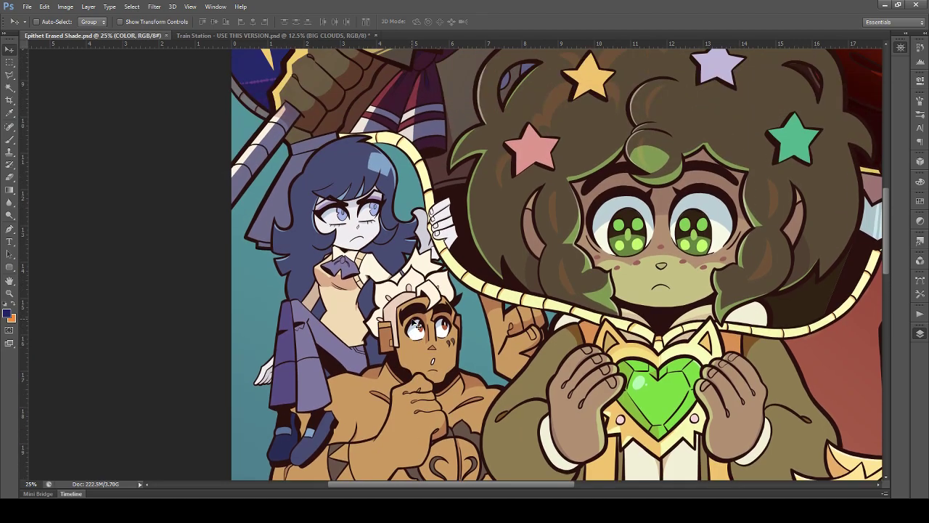
{"action": "scroll", "coordinate": [417, 325], "scroll_direction": "up", "scroll_amount": 2}
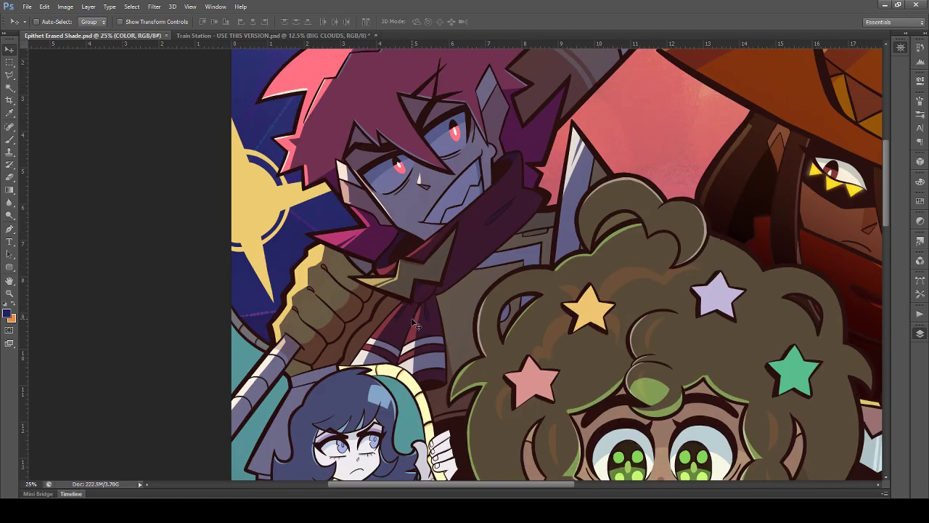
{"action": "scroll", "coordinate": [416, 324], "scroll_direction": "down", "scroll_amount": 3}
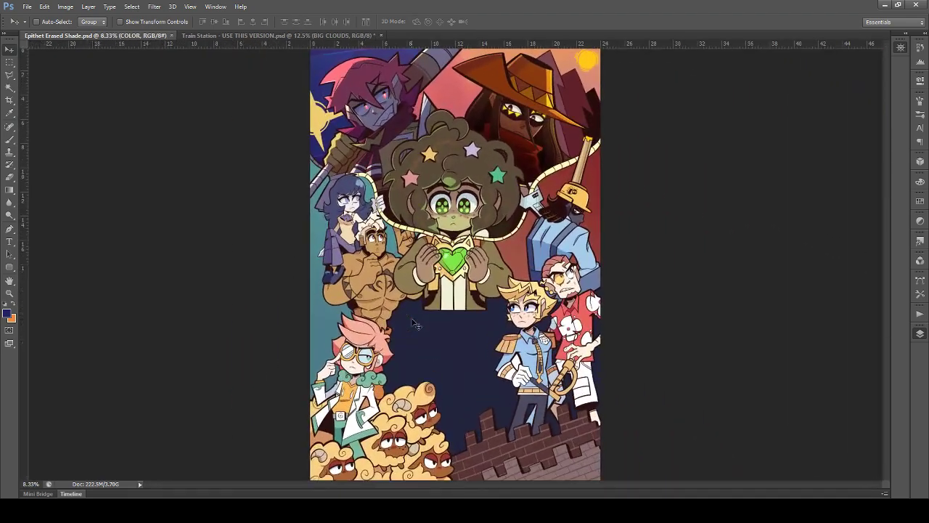
{"action": "scroll", "coordinate": [436, 309], "scroll_direction": "up", "scroll_amount": 4}
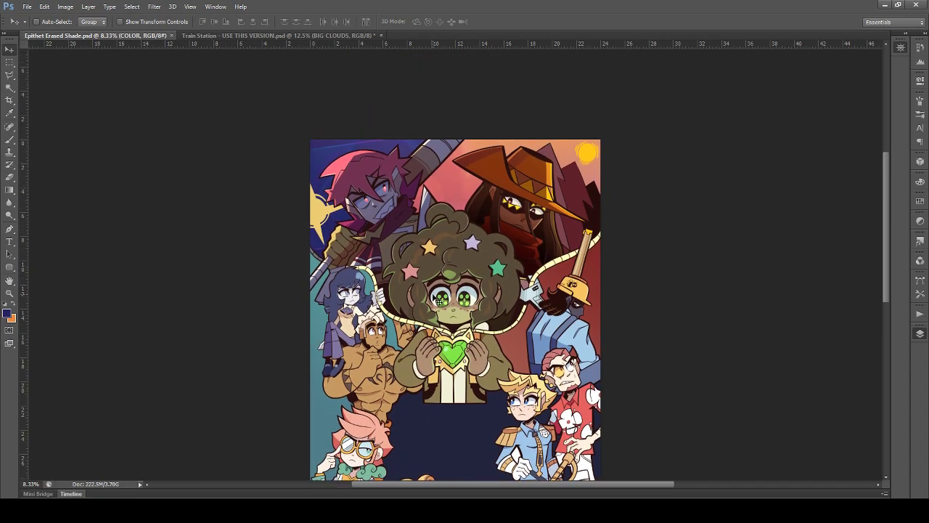
{"action": "scroll", "coordinate": [437, 302], "scroll_direction": "up", "scroll_amount": 1}
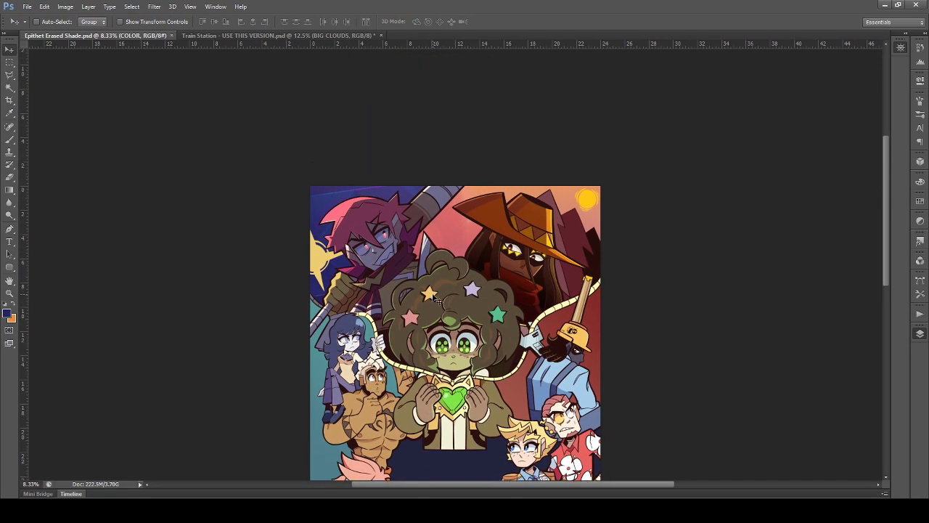
{"action": "scroll", "coordinate": [437, 301], "scroll_direction": "up", "scroll_amount": 2}
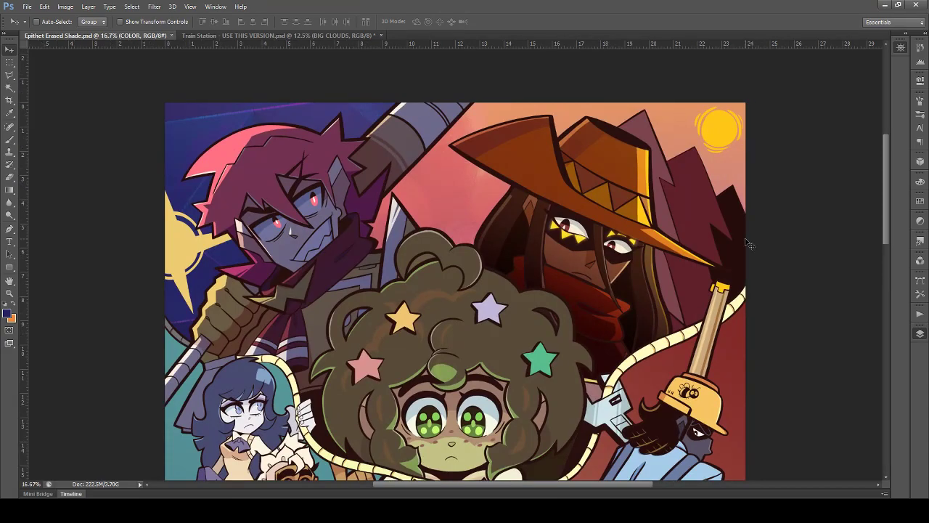
{"action": "scroll", "coordinate": [129, 191], "scroll_direction": "down", "scroll_amount": 2}
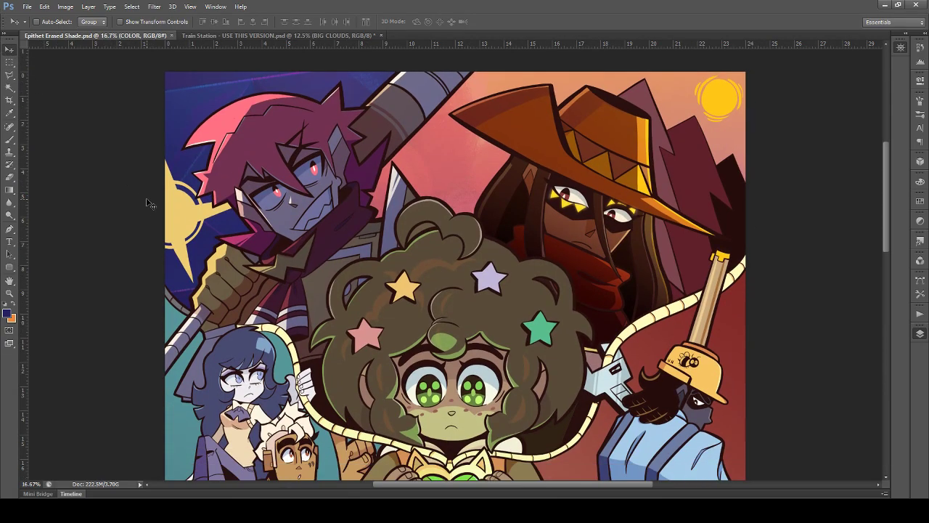
{"action": "scroll", "coordinate": [155, 211], "scroll_direction": "down", "scroll_amount": 1}
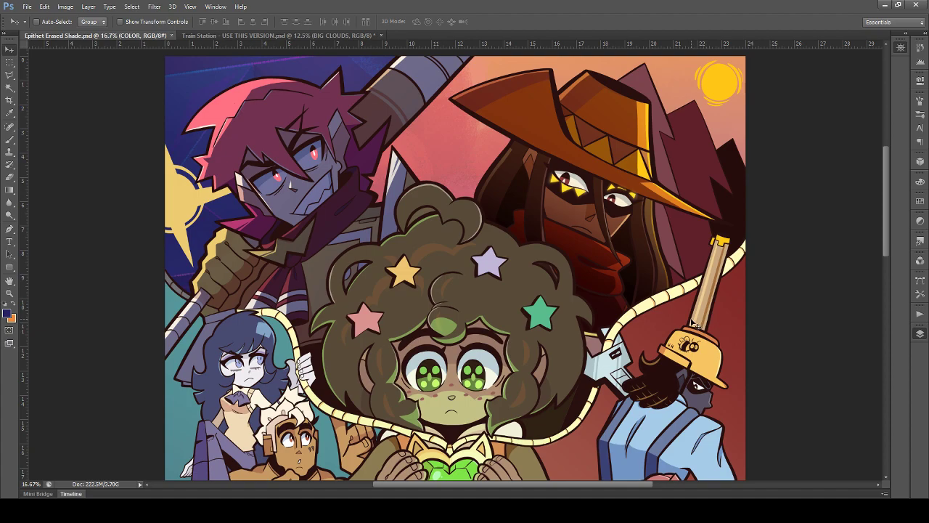
{"action": "scroll", "coordinate": [696, 325], "scroll_direction": "down", "scroll_amount": 3}
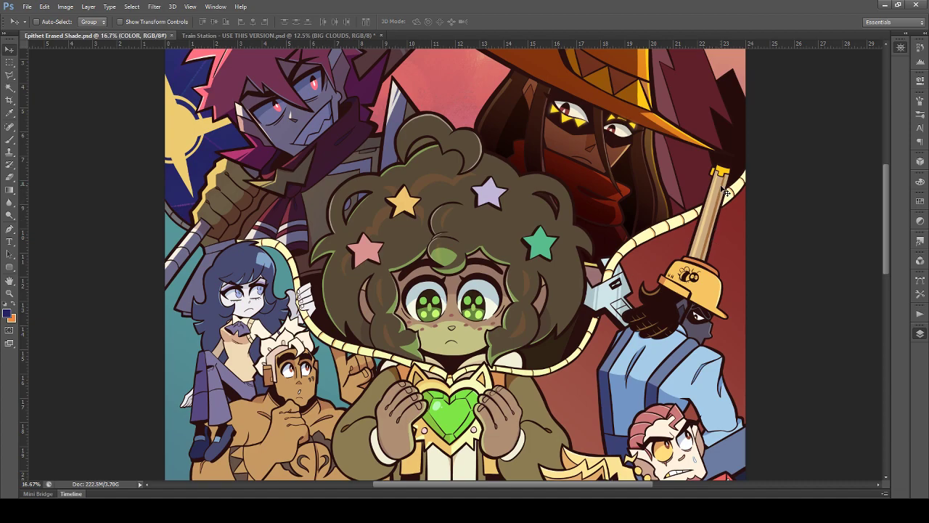
{"action": "scroll", "coordinate": [725, 191], "scroll_direction": "up", "scroll_amount": 1}
{"action": "scroll", "coordinate": [727, 232], "scroll_direction": "down", "scroll_amount": 3}
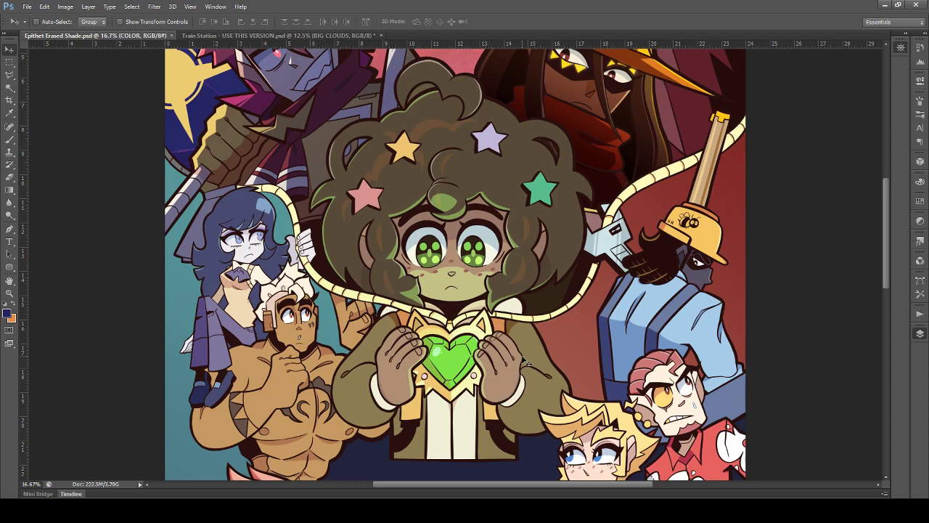
{"action": "scroll", "coordinate": [514, 352], "scroll_direction": "down", "scroll_amount": 2}
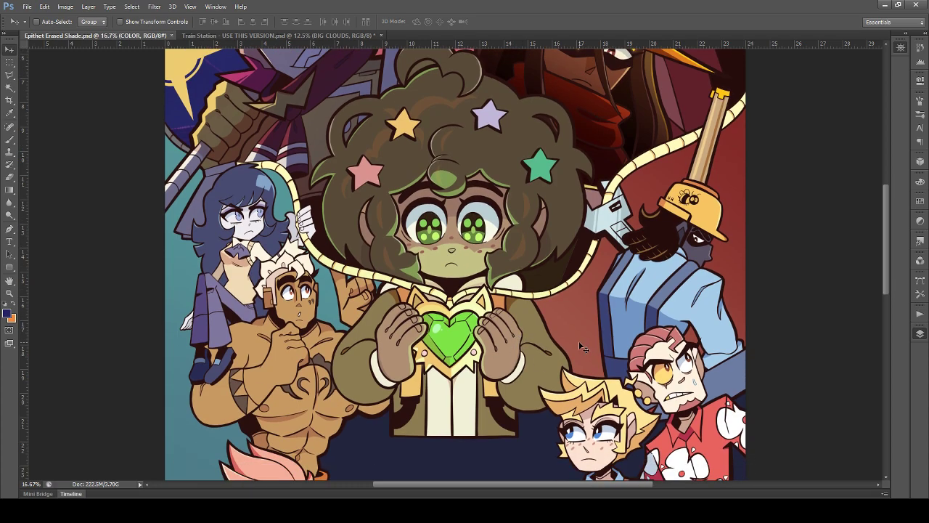
{"action": "scroll", "coordinate": [518, 317], "scroll_direction": "down", "scroll_amount": 6}
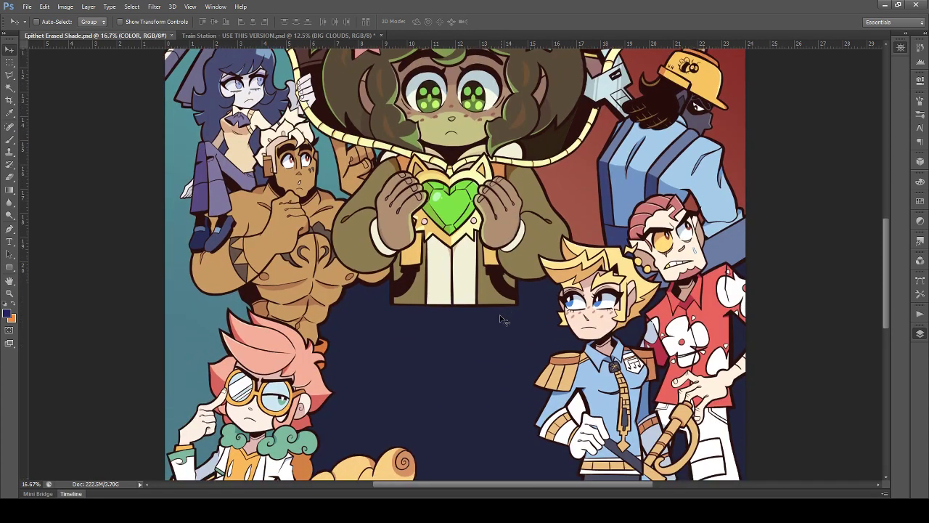
Step: Check which layers meet at the hem of the curly-haired child's coat, and examine the hard edge against the navy background
{"action": "left_click", "coordinate": [443, 318], "text": "ctrl"}
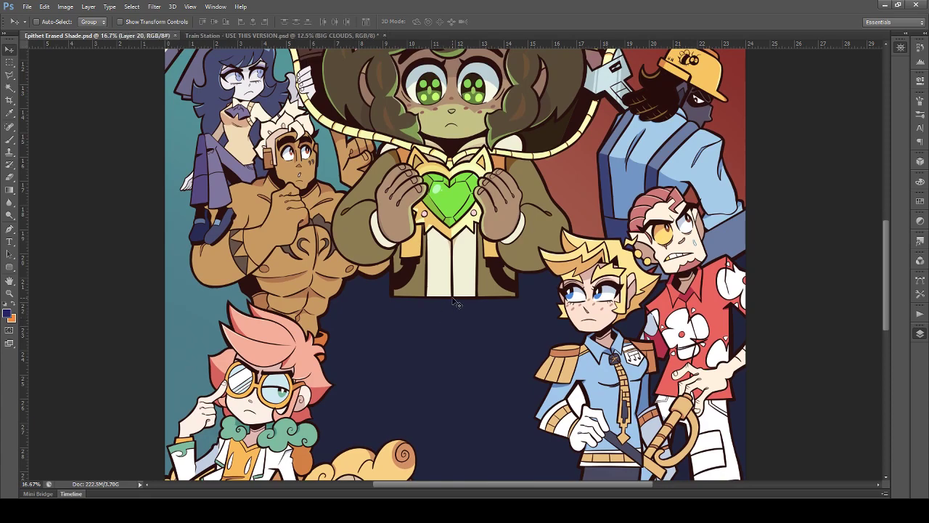
{"action": "left_click", "coordinate": [458, 297], "text": "ctrl"}
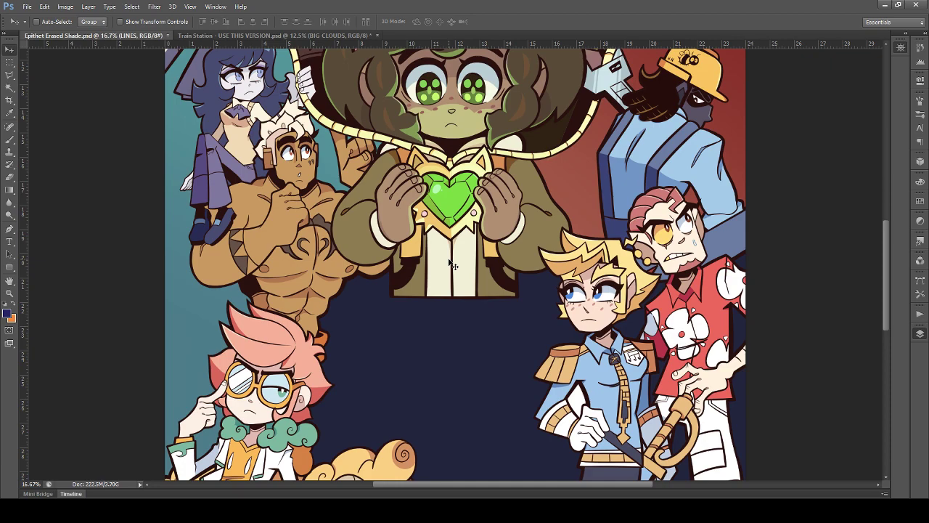
{"action": "scroll", "coordinate": [455, 266], "scroll_direction": "up", "scroll_amount": 1}
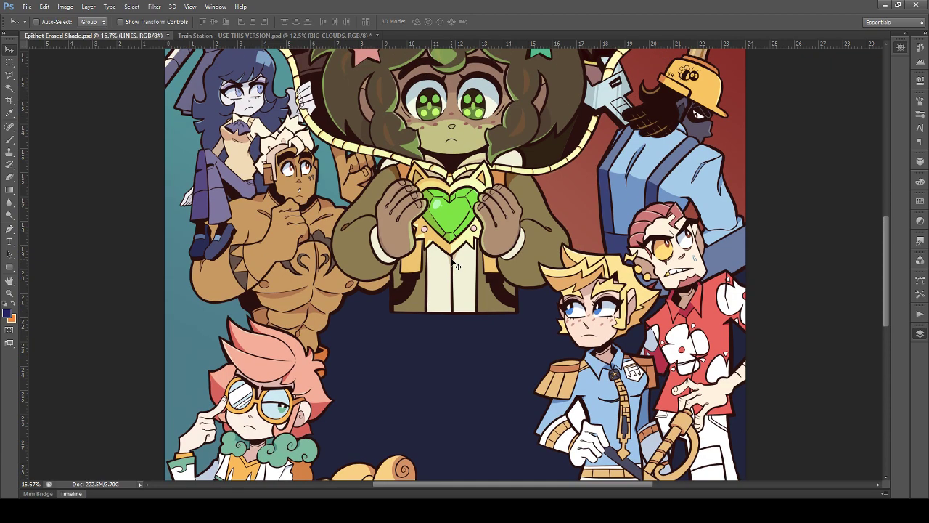
{"action": "scroll", "coordinate": [439, 266], "scroll_direction": "up", "scroll_amount": 1}
{"action": "scroll", "coordinate": [421, 271], "scroll_direction": "down", "scroll_amount": 5}
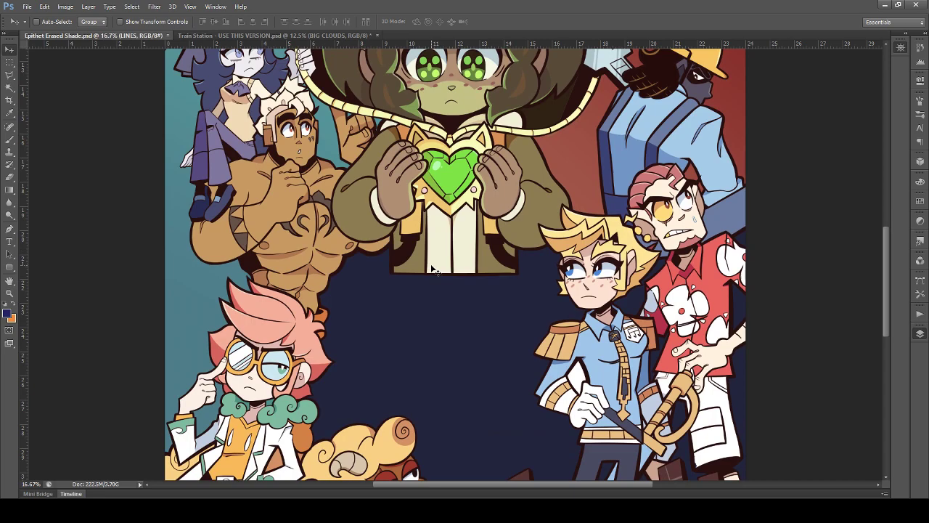
{"action": "scroll", "coordinate": [400, 273], "scroll_direction": "up", "scroll_amount": 6}
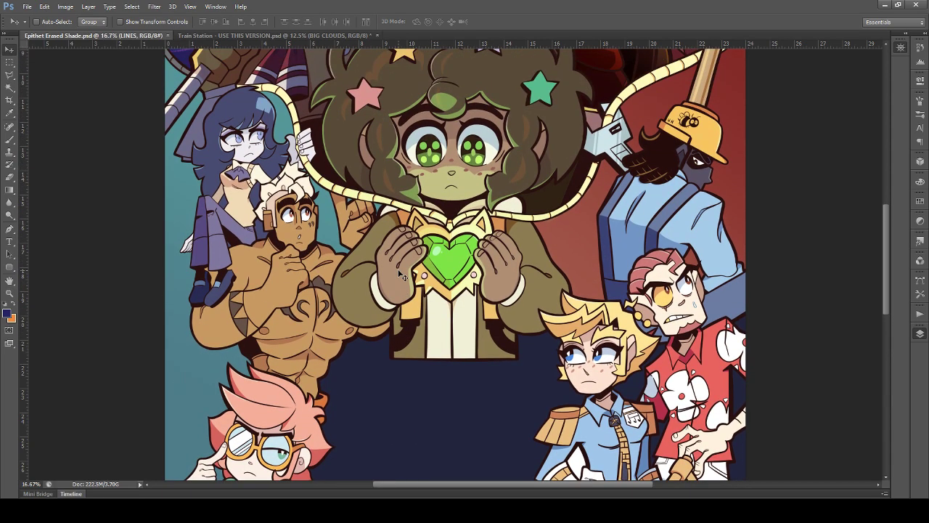
{"action": "scroll", "coordinate": [400, 274], "scroll_direction": "down", "scroll_amount": 6}
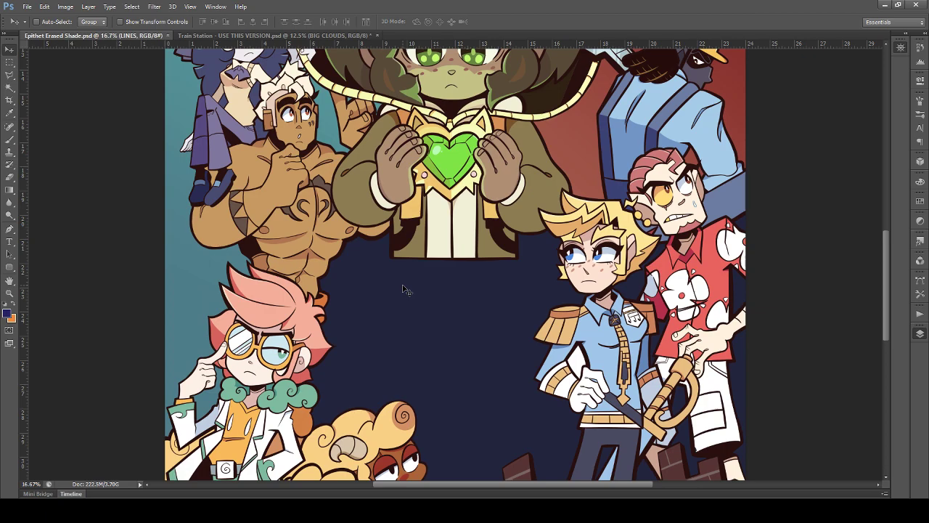
{"action": "scroll", "coordinate": [397, 294], "scroll_direction": "up", "scroll_amount": 2}
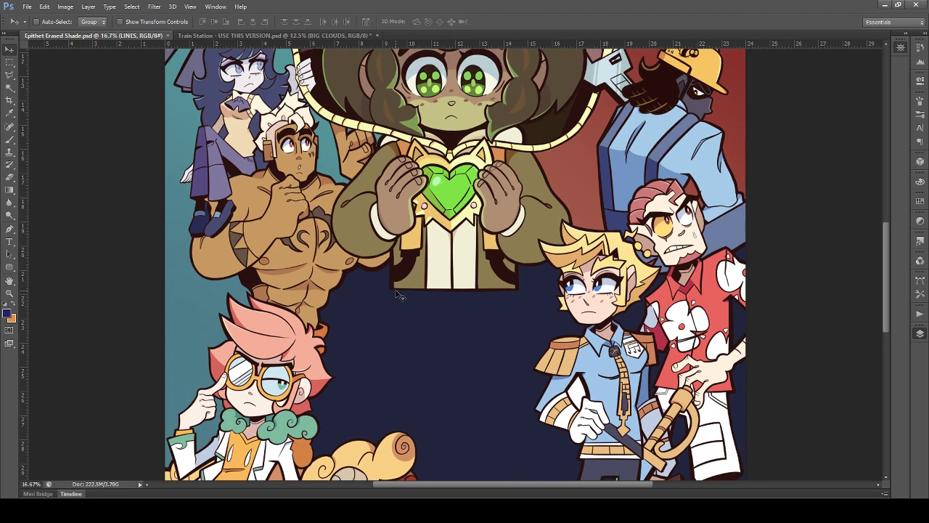
{"action": "scroll", "coordinate": [397, 294], "scroll_direction": "up", "scroll_amount": 1}
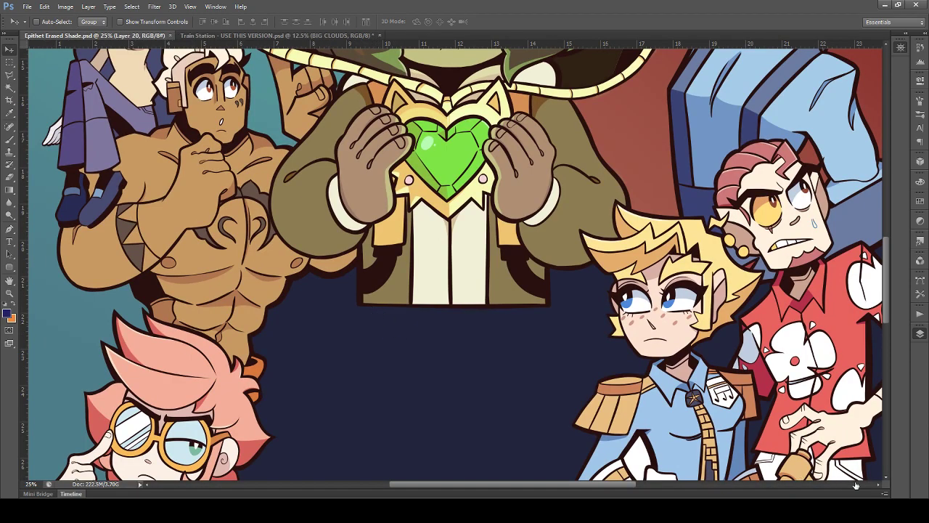
{"action": "key", "text": "ctrl+shift+alt+n"}
{"action": "left_click", "coordinate": [10, 62]}
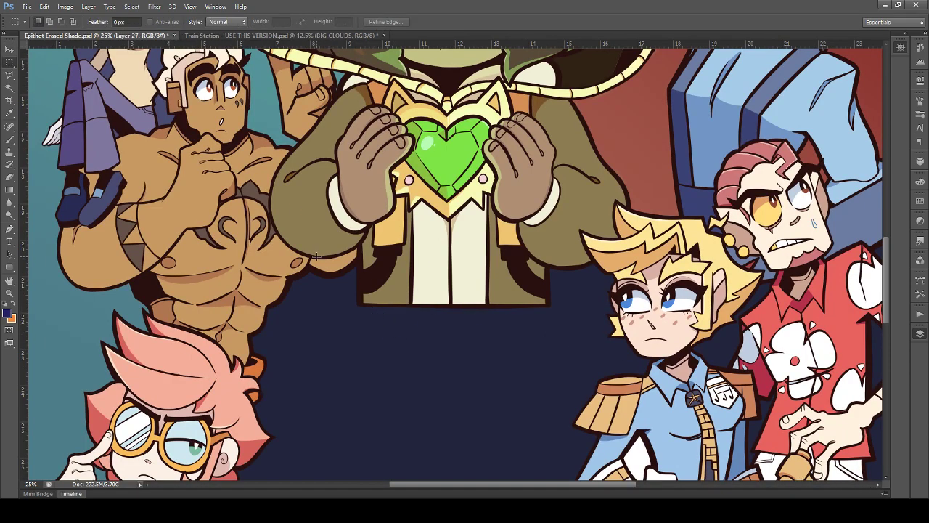
{"action": "left_click_drag", "start_coordinate": [562, 388], "coordinate": [560, 386]}
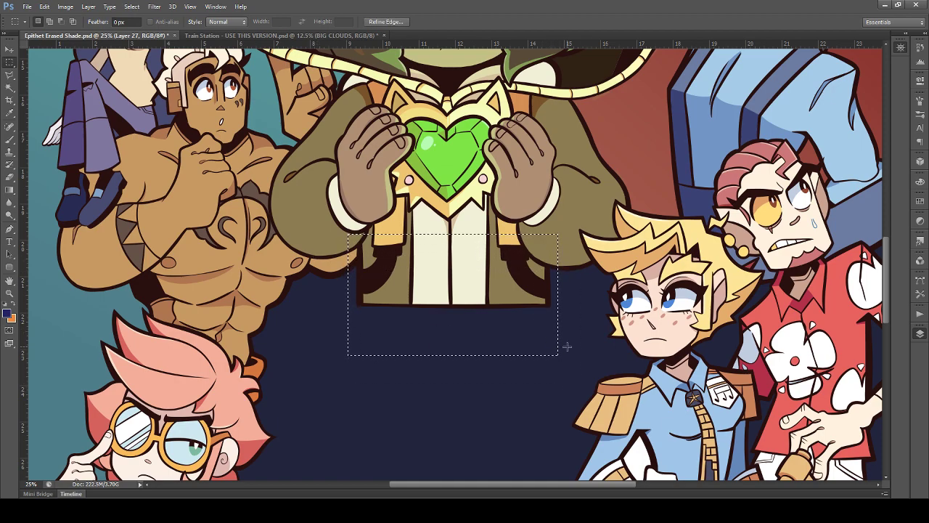
{"action": "left_click", "coordinate": [9, 189]}
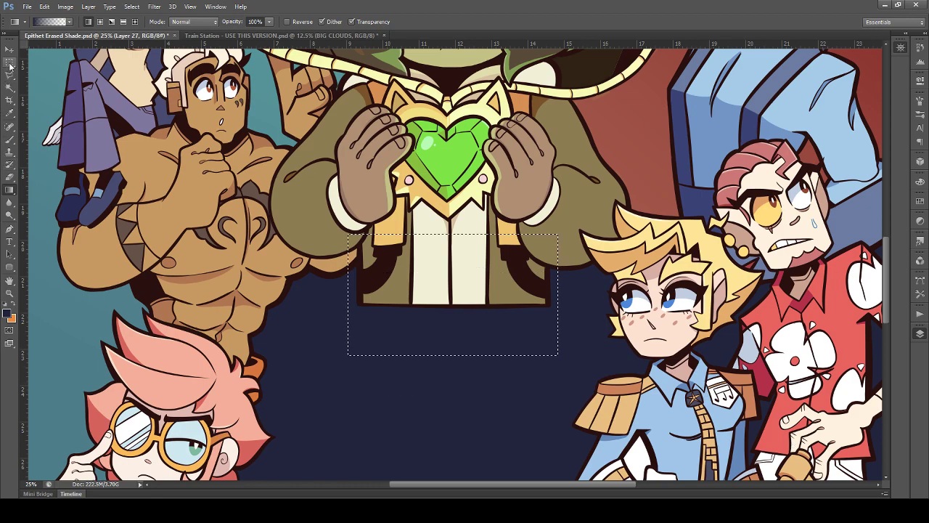
{"action": "left_click", "coordinate": [10, 63]}
{"action": "key", "text": "ctrl+d"}
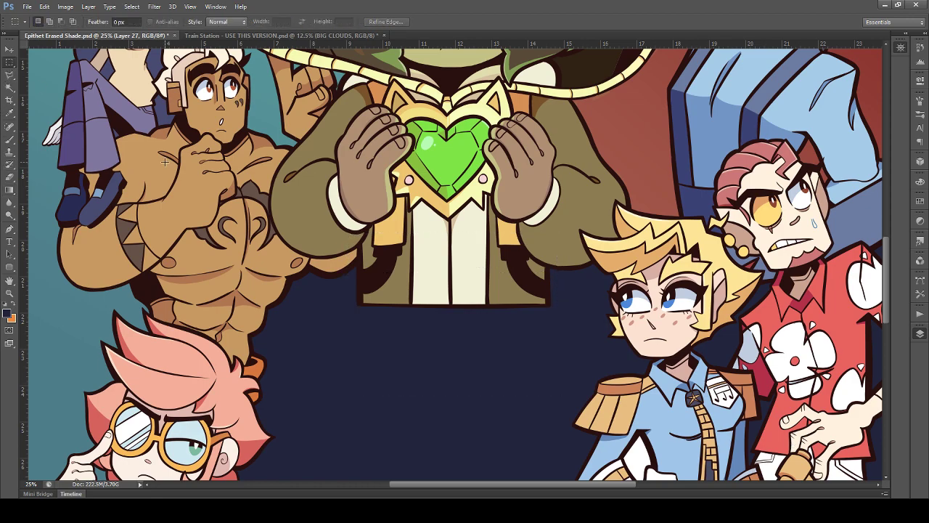
Step: Add a new layer above the curly-haired child's LINES layer and make a rectangular selection around the coat's lower end
{"action": "left_click", "coordinate": [10, 48]}
{"action": "left_click", "coordinate": [366, 276], "text": "ctrl"}
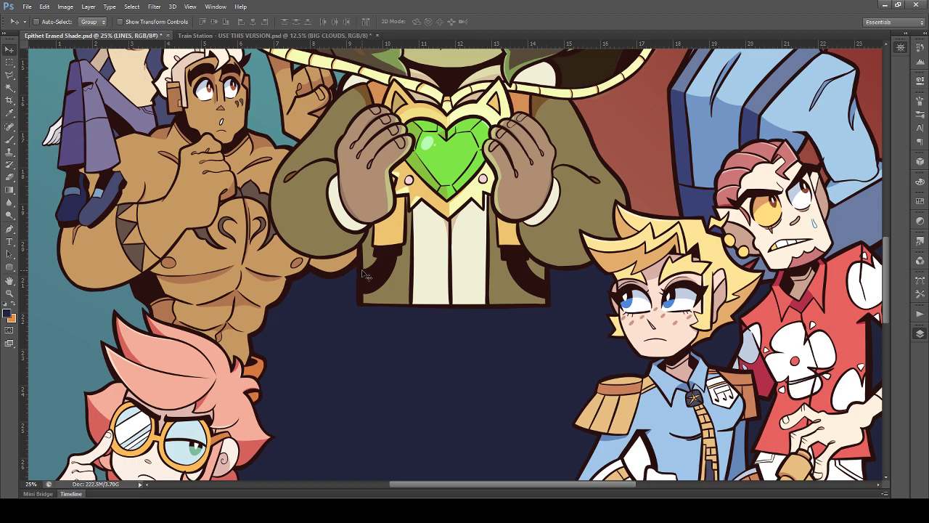
{"action": "key", "text": "ctrl+shift+alt+n"}
{"action": "left_click", "coordinate": [10, 63]}
{"action": "left_click_drag", "start_coordinate": [333, 232], "coordinate": [578, 327]}
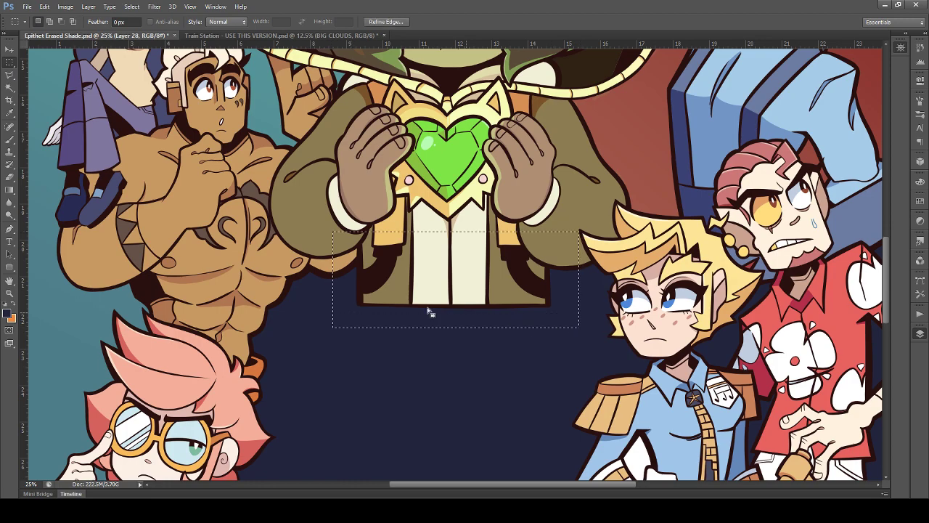
Step: Fade the coat's lower end into the background with an upward navy-to-transparent gradient inside the selection, and deselect
{"action": "left_click", "coordinate": [9, 190]}
{"action": "left_click_drag", "start_coordinate": [441, 315], "coordinate": [448, 268]}
{"action": "key", "text": "ctrl+z"}
{"action": "key", "text": "ctrl+z"}
{"action": "left_click_drag", "start_coordinate": [435, 318], "coordinate": [434, 254]}
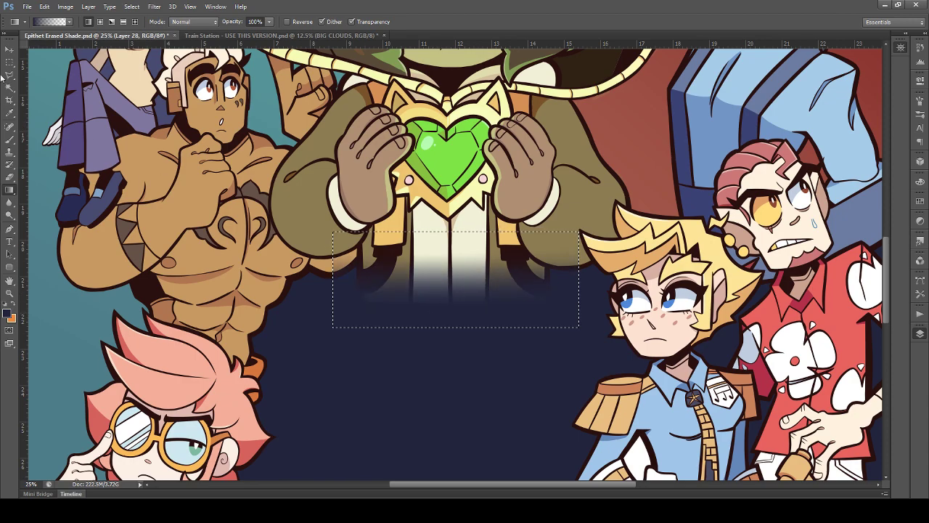
{"action": "left_click", "coordinate": [10, 62]}
{"action": "left_click", "coordinate": [93, 105]}
Step: Stretch the navy fade over the child's coat upward to about 124% of its height with Free Transform
{"action": "scroll", "coordinate": [92, 105], "scroll_direction": "up", "scroll_amount": 3}
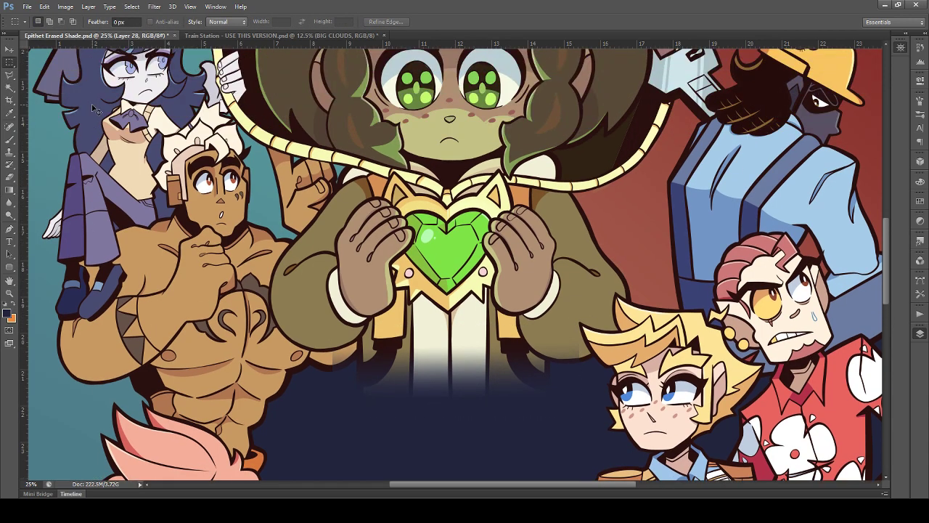
{"action": "key", "text": "ctrl+minus"}
{"action": "key", "text": "ctrl+minus"}
{"action": "key", "text": "ctrl+minus"}
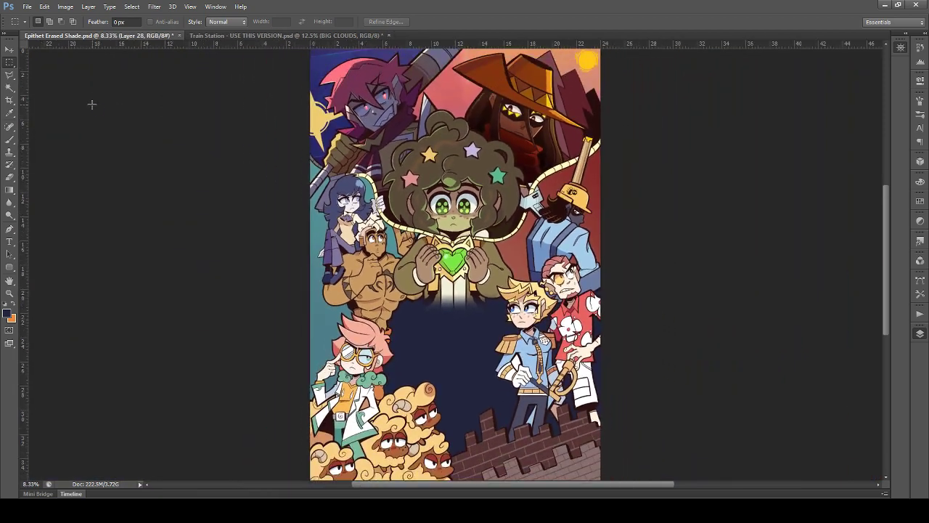
{"action": "key", "text": "ctrl+plus"}
{"action": "key", "text": "ctrl+plus"}
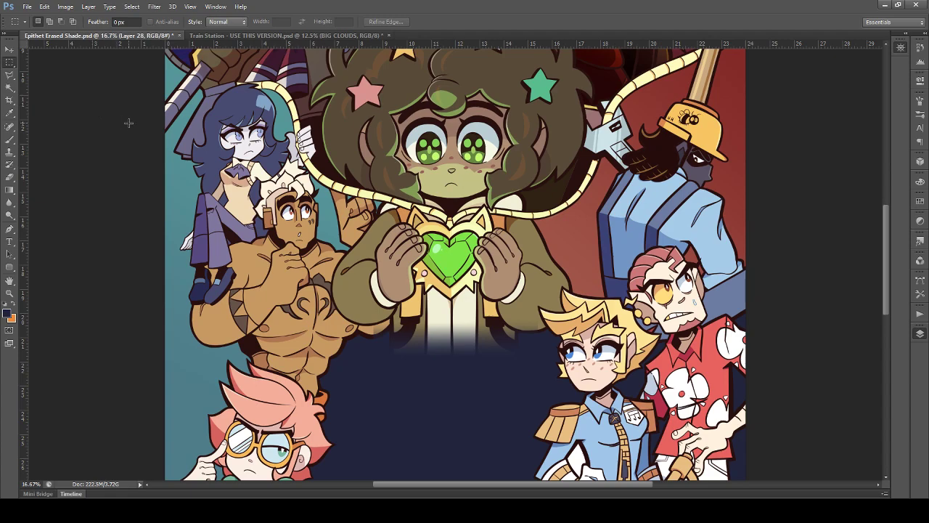
{"action": "scroll", "coordinate": [144, 143], "scroll_direction": "down", "scroll_amount": 4}
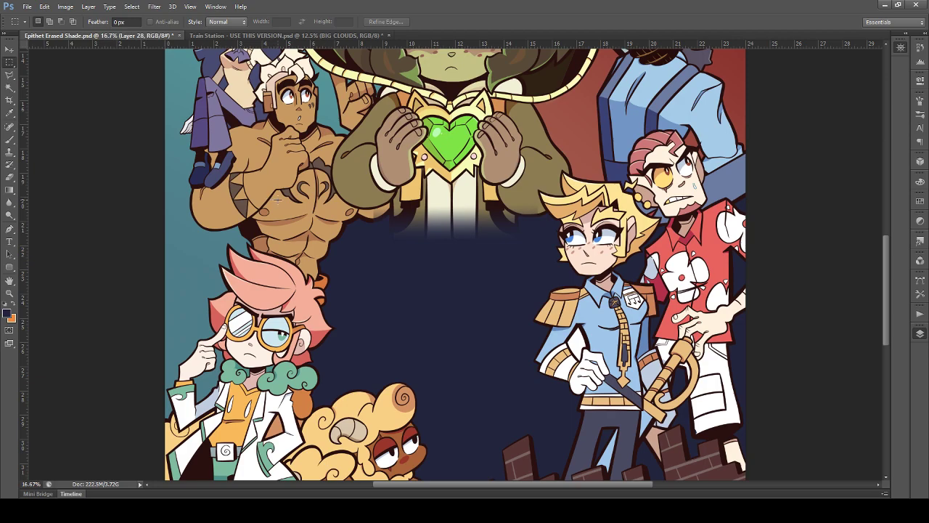
{"action": "key", "text": "ctrl+t"}
{"action": "left_click_drag", "start_coordinate": [455, 198], "coordinate": [456, 187]}
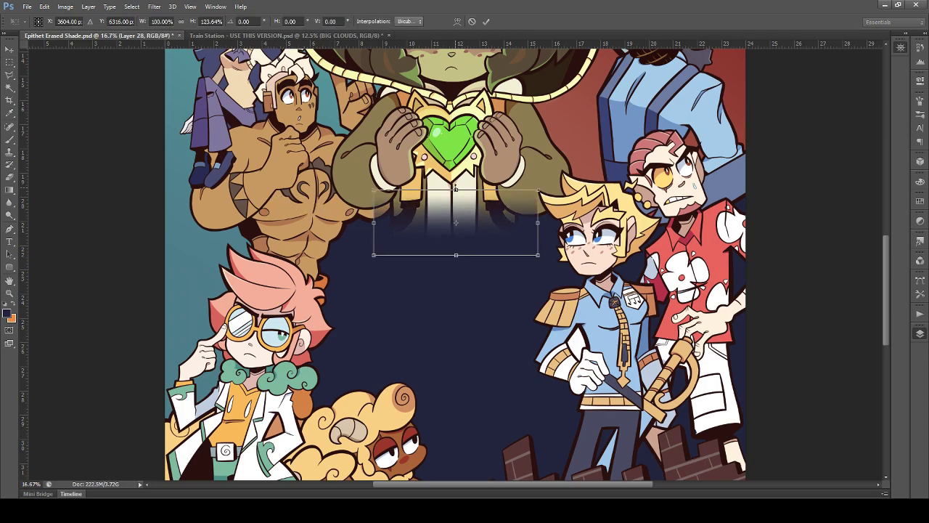
{"action": "key", "text": "Return"}
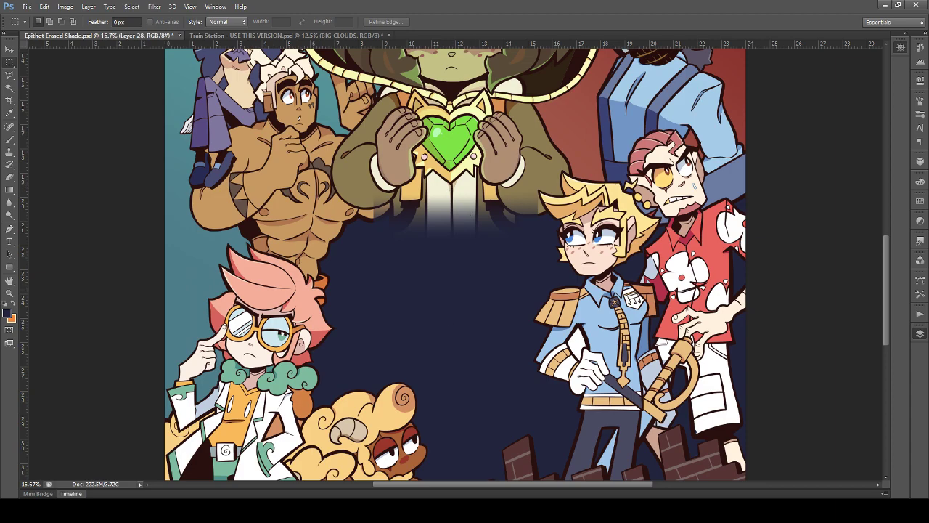
{"action": "key", "text": "l"}
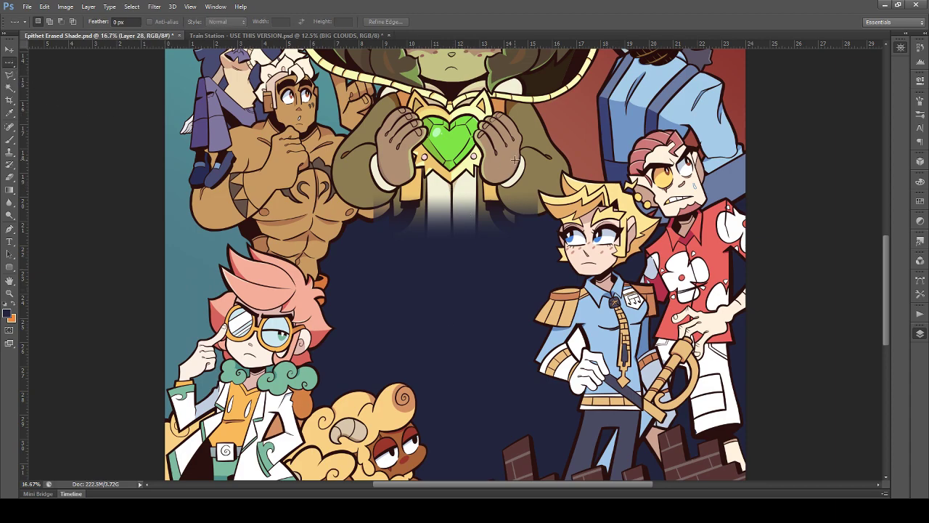
Step: Clear the navy fade from the child's two sleeve ends with elliptical selections, and deselect
{"action": "left_click", "coordinate": [576, 244]}
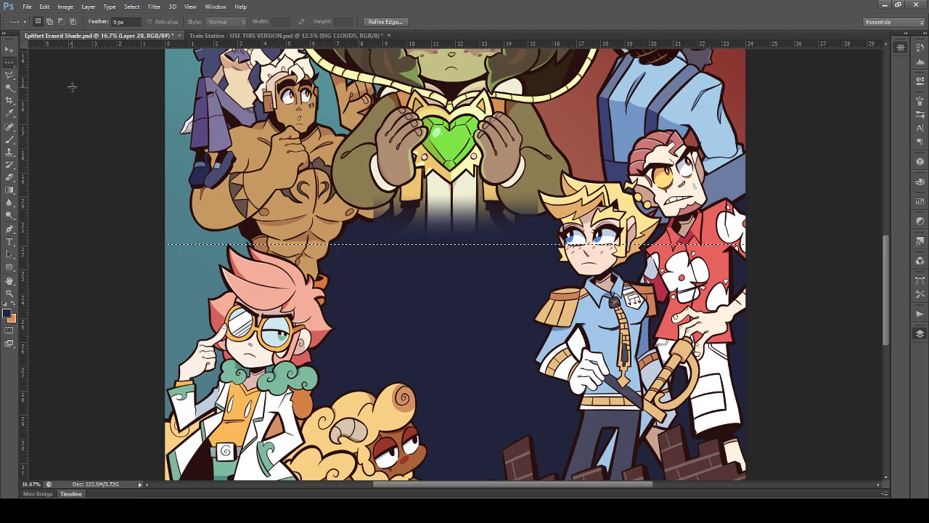
{"action": "right_click", "coordinate": [10, 61]}
{"action": "left_click", "coordinate": [48, 75]}
{"action": "mouse_move", "coordinate": [499, 155]}
{"action": "left_mouse_down"}
{"action": "mouse_move", "coordinate": [561, 204]}
{"action": "mouse_move", "coordinate": [494, 155]}
{"action": "left_mouse_up"}
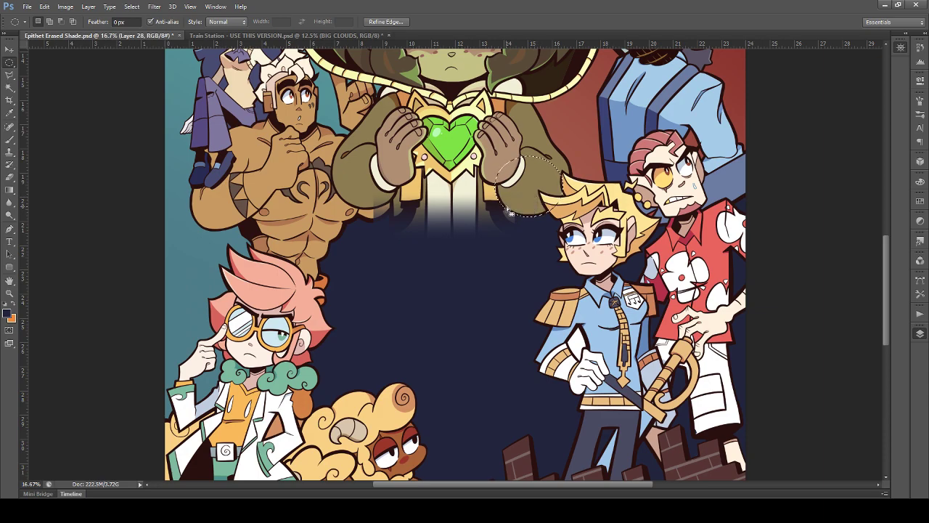
{"action": "left_click", "coordinate": [581, 146]}
{"action": "left_click_drag", "start_coordinate": [332, 142], "coordinate": [401, 209]}
{"action": "left_click", "coordinate": [423, 187]}
Step: Pick the COLOR layer and paint over the brown patch between the child's hair and the wrench with the sampled dark outline colour
{"action": "scroll", "coordinate": [374, 188], "scroll_direction": "up", "scroll_amount": 6}
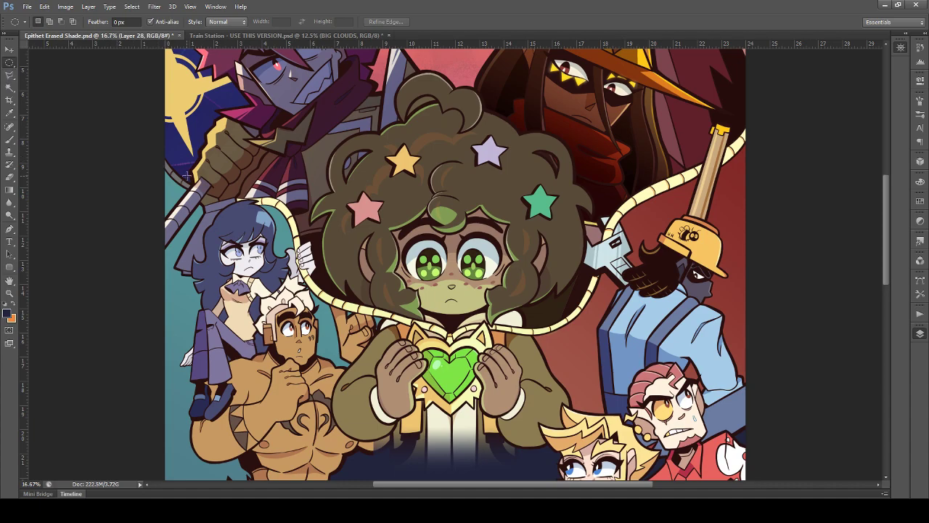
{"action": "scroll", "coordinate": [187, 175], "scroll_direction": "up", "scroll_amount": 3}
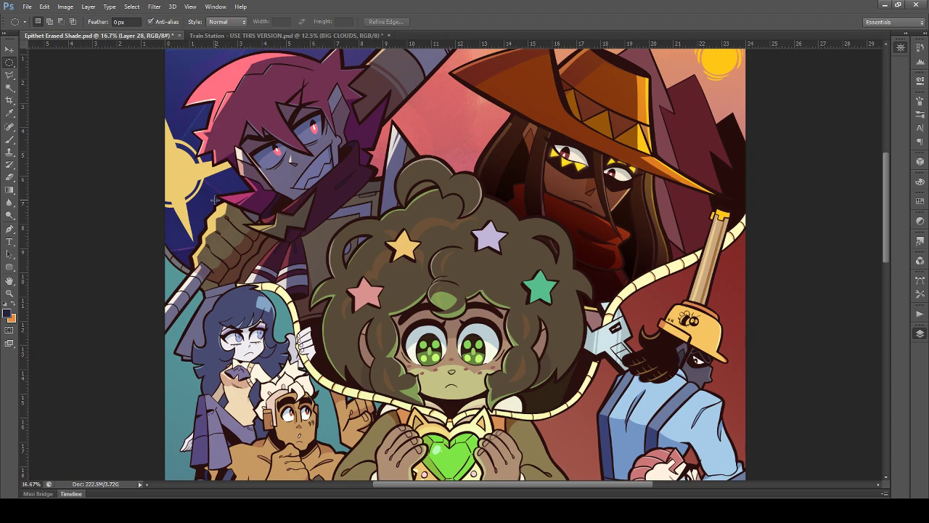
{"action": "left_click", "coordinate": [9, 49]}
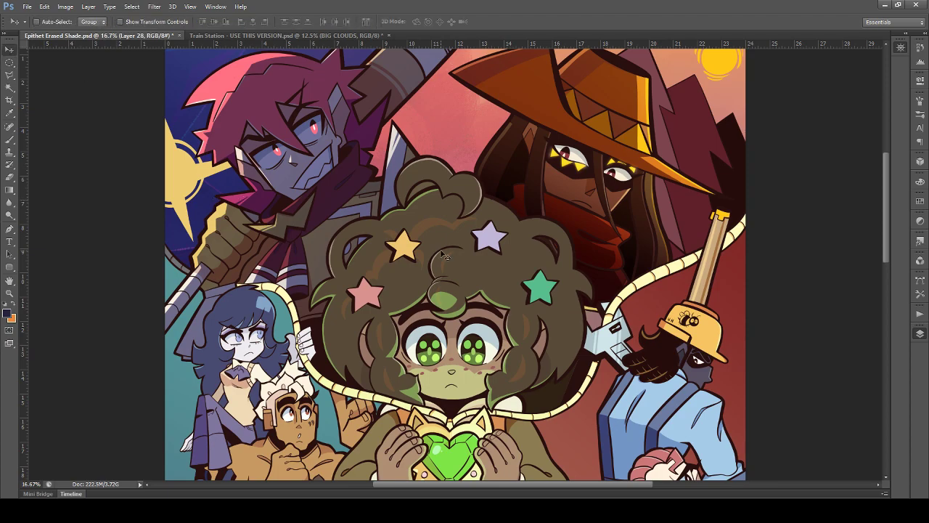
{"action": "scroll", "coordinate": [639, 330], "scroll_direction": "down", "scroll_amount": 1}
{"action": "left_click", "coordinate": [600, 313], "text": "ctrl"}
{"action": "key", "text": "ctrl+plus"}
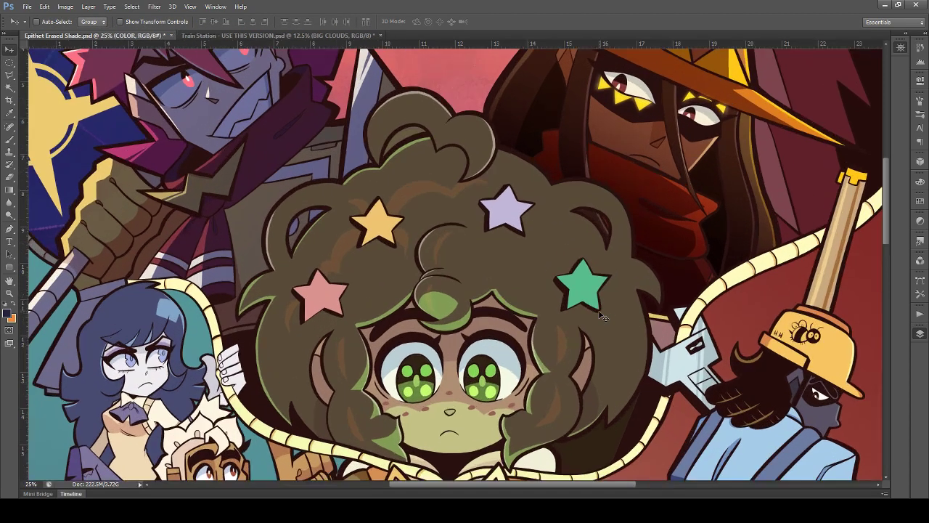
{"action": "left_click", "coordinate": [10, 139]}
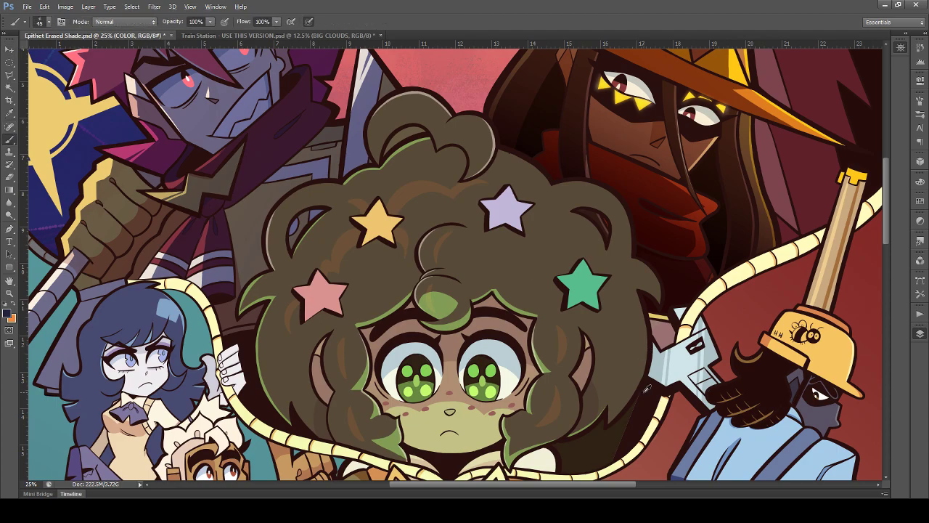
{"action": "left_click_drag", "start_coordinate": [665, 344], "coordinate": [661, 337]}
{"action": "left_click", "coordinate": [650, 356], "text": "alt"}
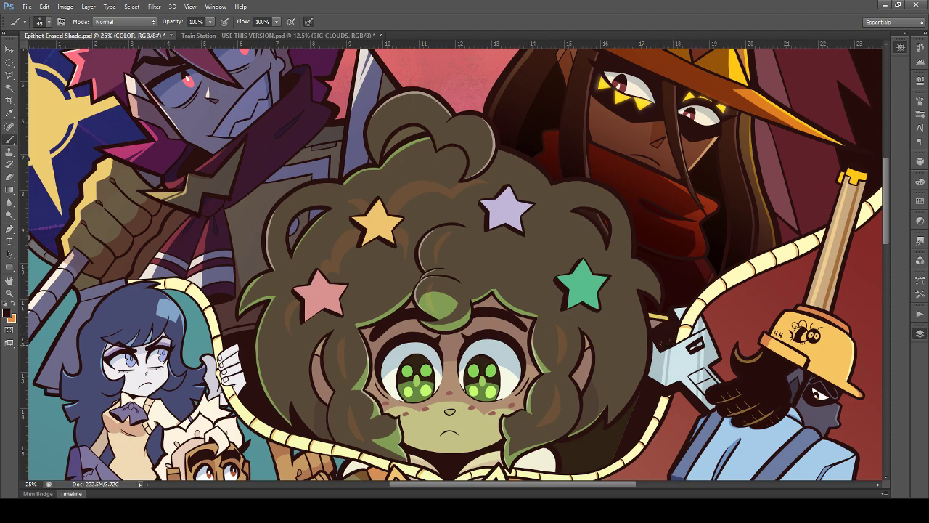
{"action": "key", "text": "v"}
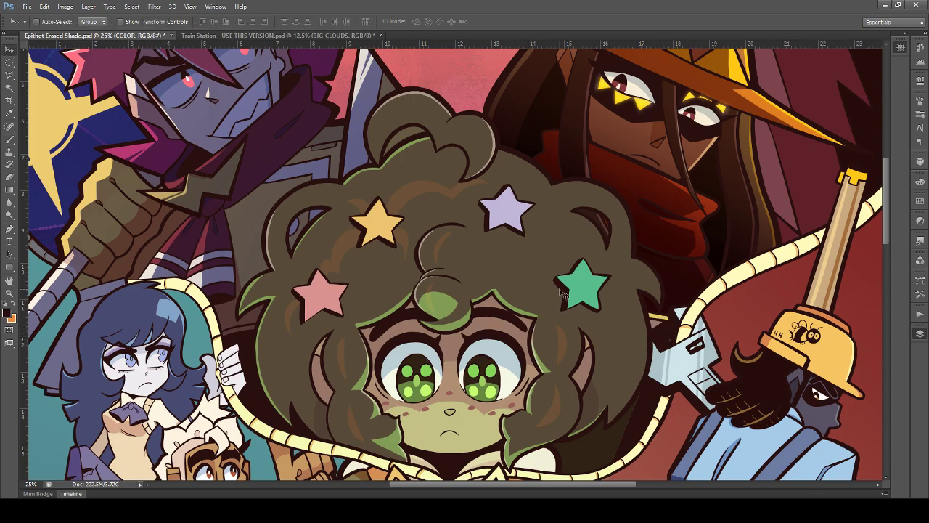
{"action": "left_click", "coordinate": [656, 326], "text": "ctrl"}
{"action": "left_click_drag", "start_coordinate": [656, 326], "coordinate": [626, 325]}
{"action": "key", "text": "ctrl+z"}
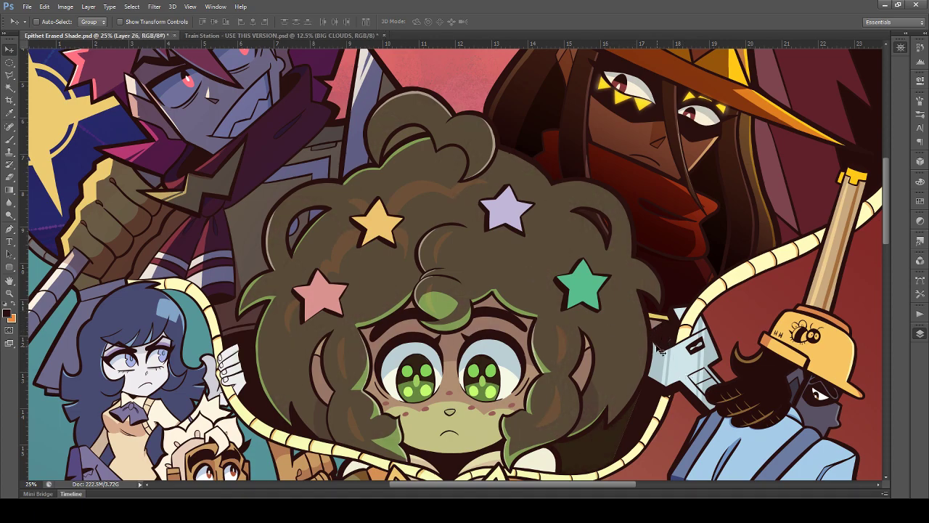
{"action": "left_click_drag", "start_coordinate": [665, 336], "coordinate": [639, 329]}
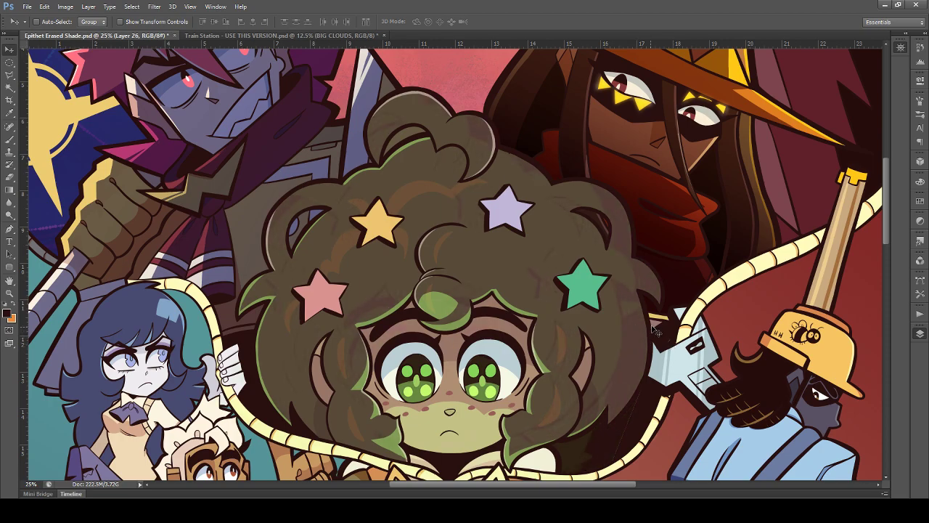
{"action": "key", "text": "ctrl+z"}
Step: Cover the small yellow strip between the child's hair and the wrench with the dark colour
{"action": "left_click", "coordinate": [812, 448]}
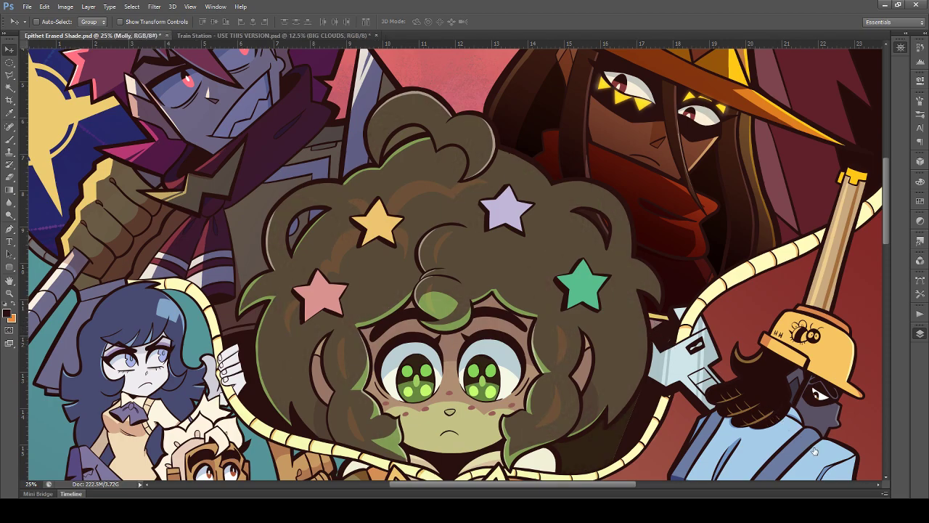
{"action": "left_click", "coordinate": [9, 140]}
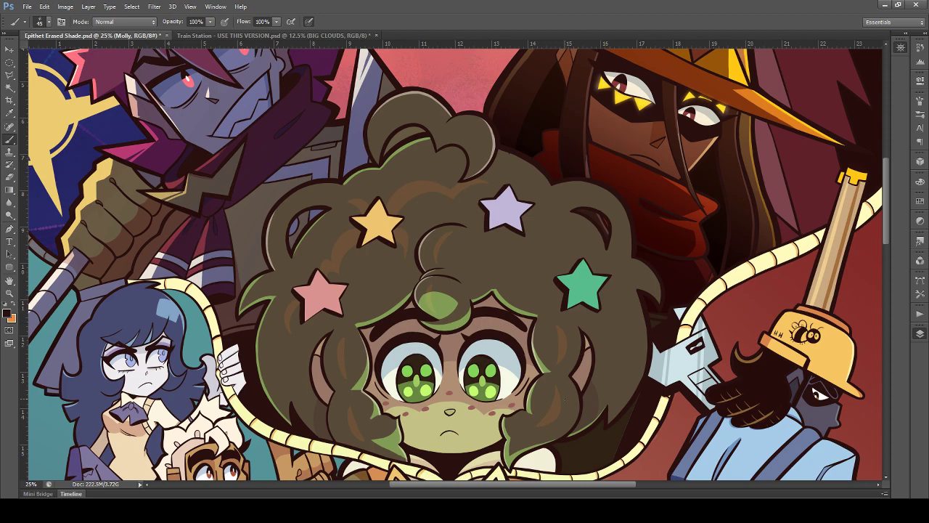
{"action": "key", "text": "ctrl+minus"}
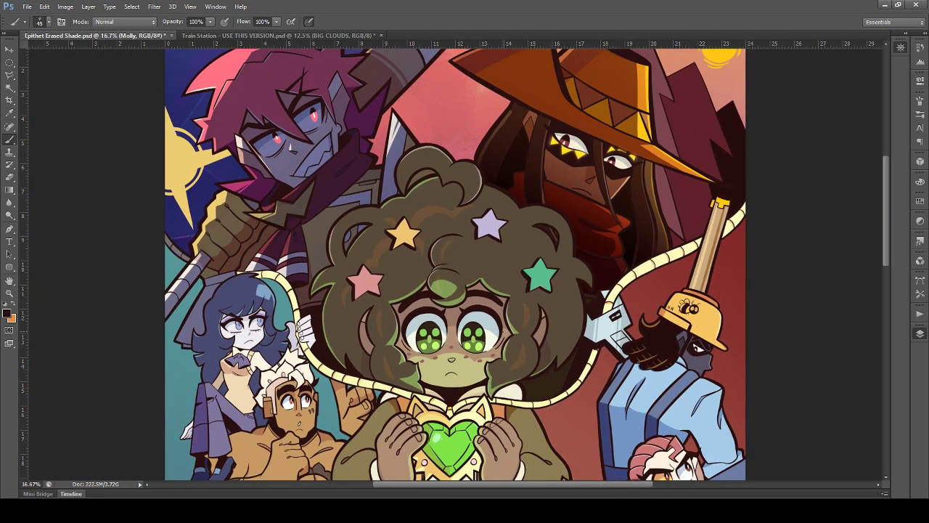
Step: Activate the Molly Glow layer and raise its opacity to 100%
{"action": "scroll", "coordinate": [455, 261], "scroll_direction": "up", "scroll_amount": 2}
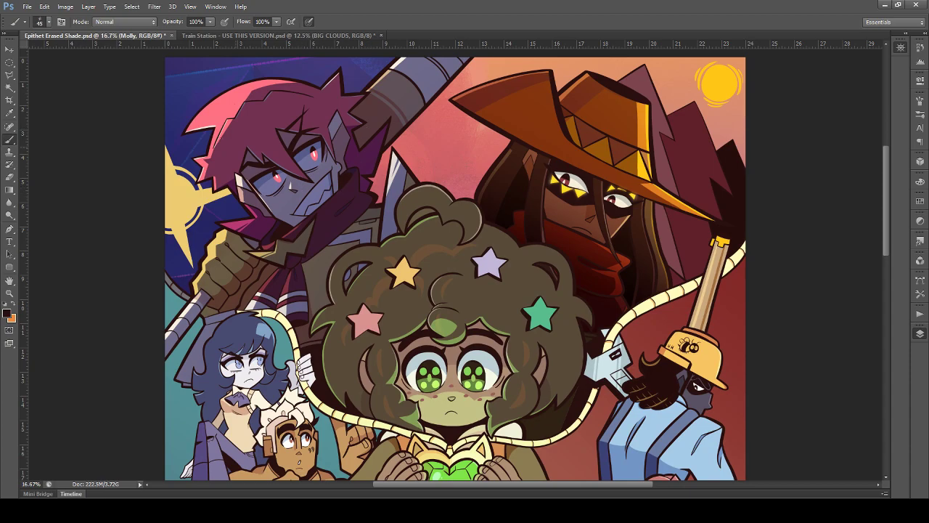
{"action": "left_click", "coordinate": [9, 49]}
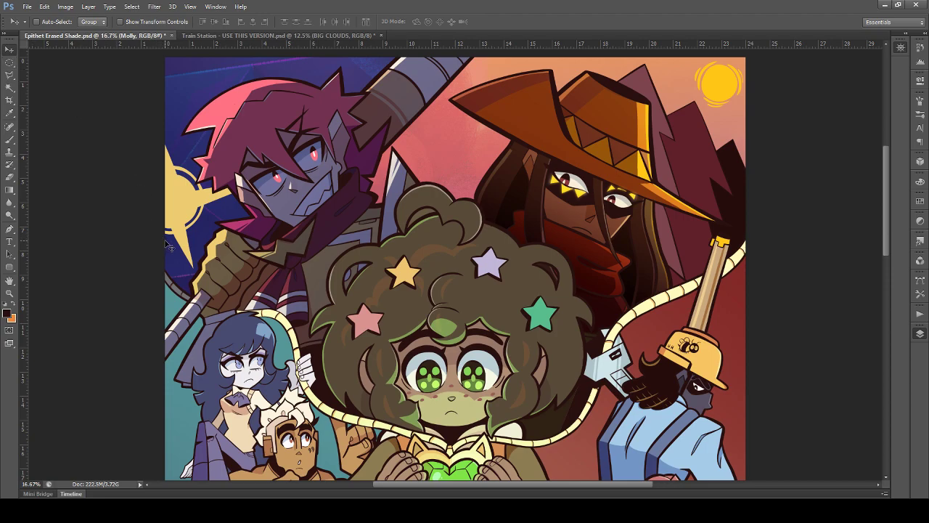
{"action": "scroll", "coordinate": [179, 258], "scroll_direction": "down", "scroll_amount": 2}
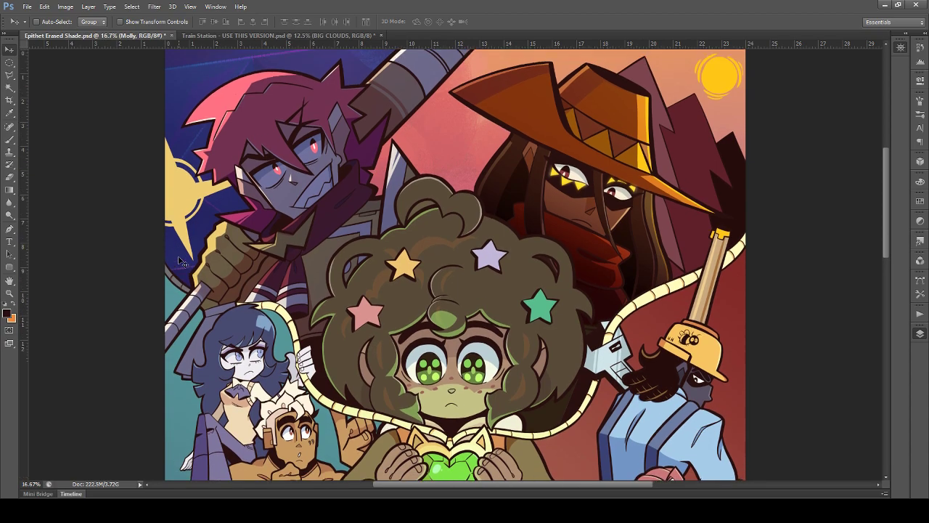
{"action": "scroll", "coordinate": [179, 258], "scroll_direction": "up", "scroll_amount": 3}
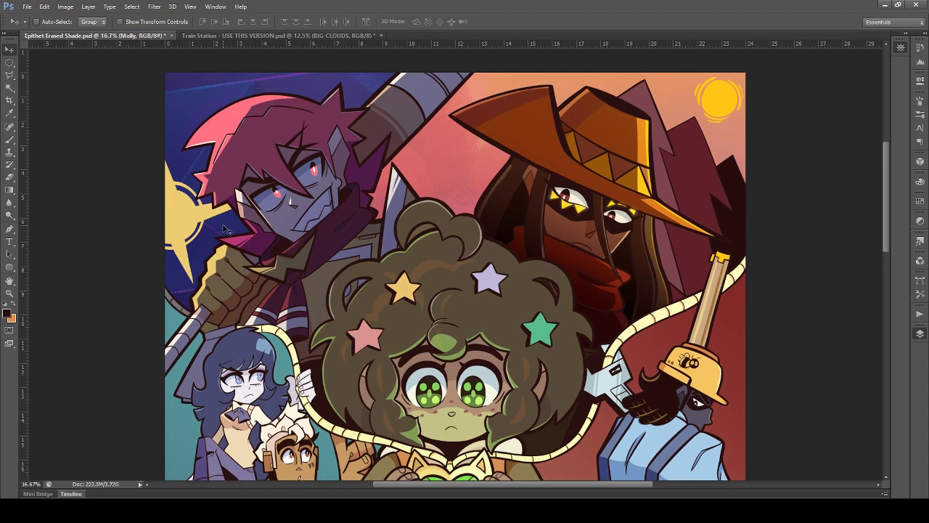
{"action": "scroll", "coordinate": [225, 229], "scroll_direction": "up", "scroll_amount": 2}
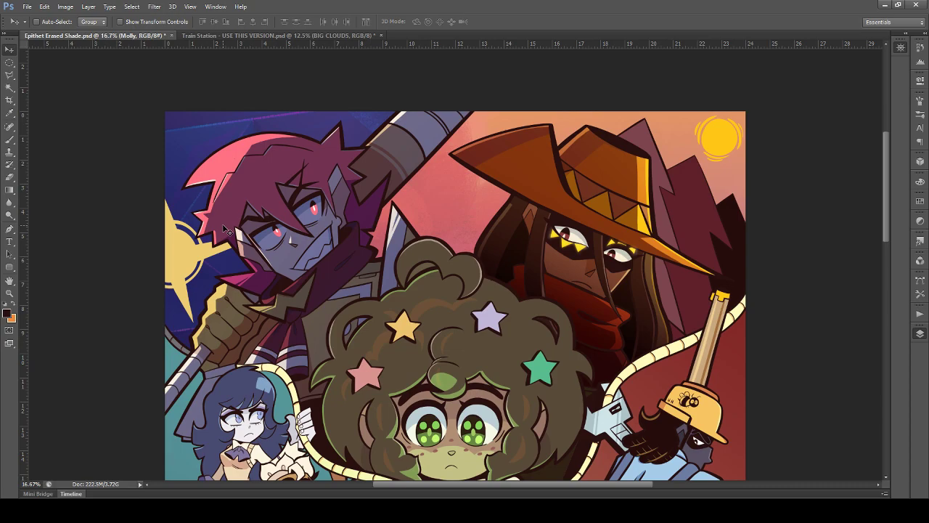
{"action": "scroll", "coordinate": [225, 229], "scroll_direction": "down", "scroll_amount": 6}
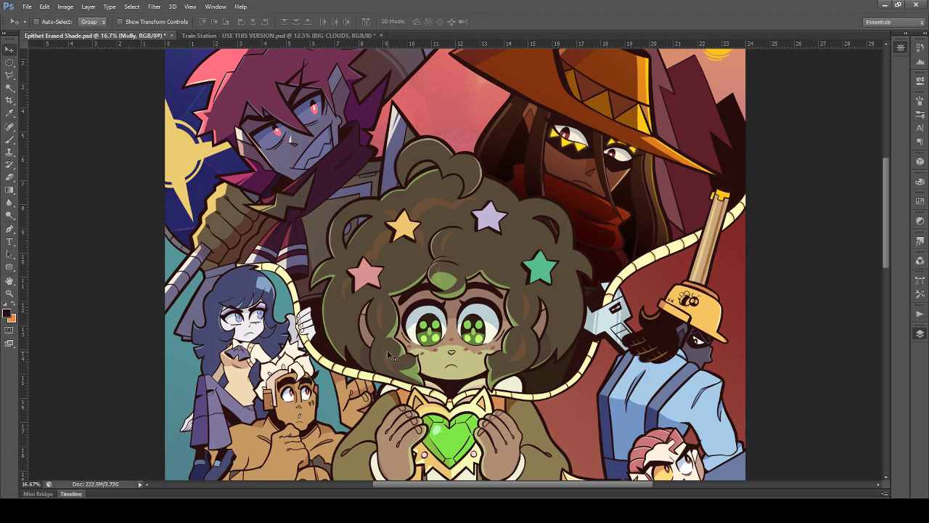
{"action": "key", "text": "ctrl+plus"}
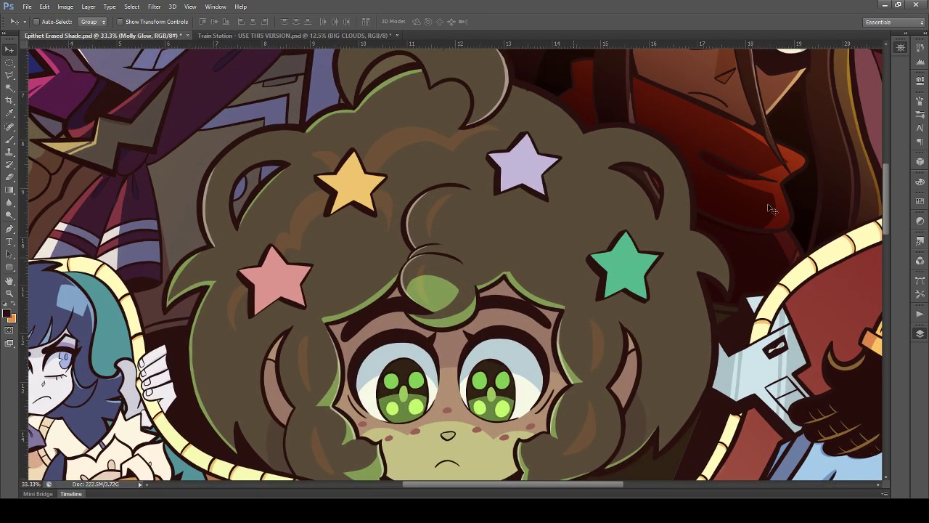
{"action": "key", "text": "0"}
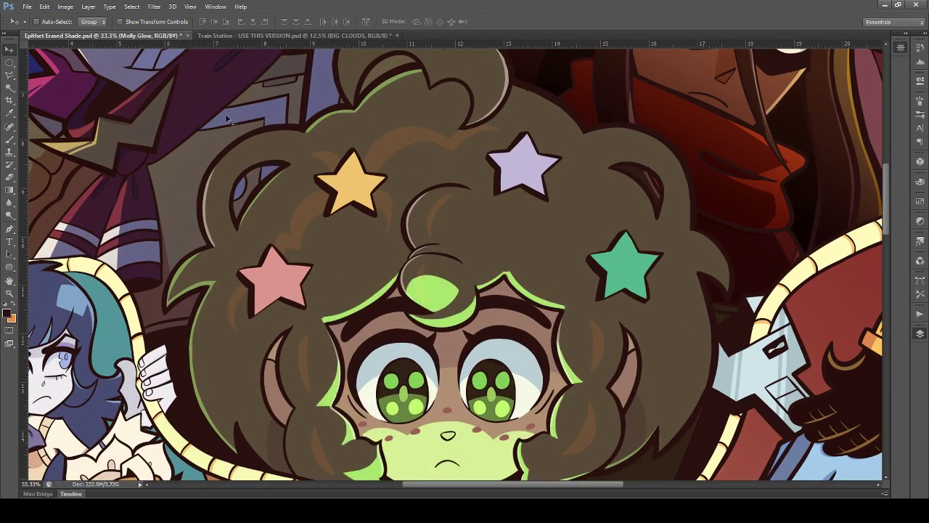
Step: Sample the bright green of the child's forelock highlight as the Brush colour for the hair glow
{"action": "left_click", "coordinate": [10, 113]}
{"action": "left_click", "coordinate": [427, 287]}
{"action": "scroll", "coordinate": [427, 289], "scroll_direction": "up", "scroll_amount": 1}
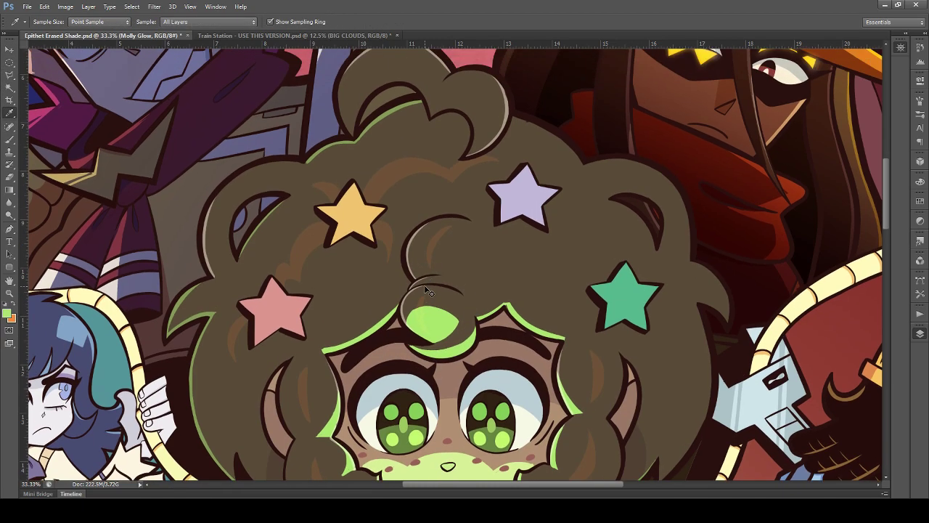
{"action": "key", "text": "ctrl+minus"}
{"action": "scroll", "coordinate": [373, 295], "scroll_direction": "up", "scroll_amount": 1}
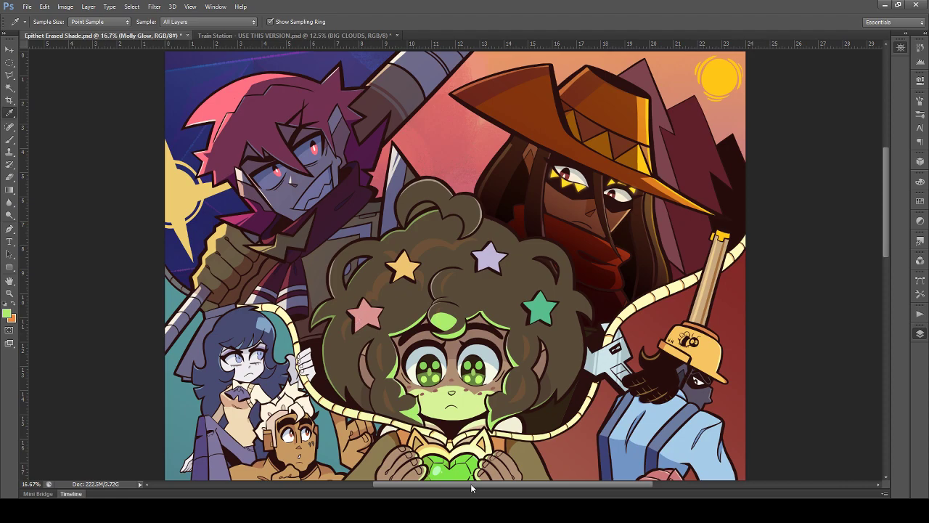
{"action": "left_click_drag", "start_coordinate": [471, 488], "coordinate": [449, 489]}
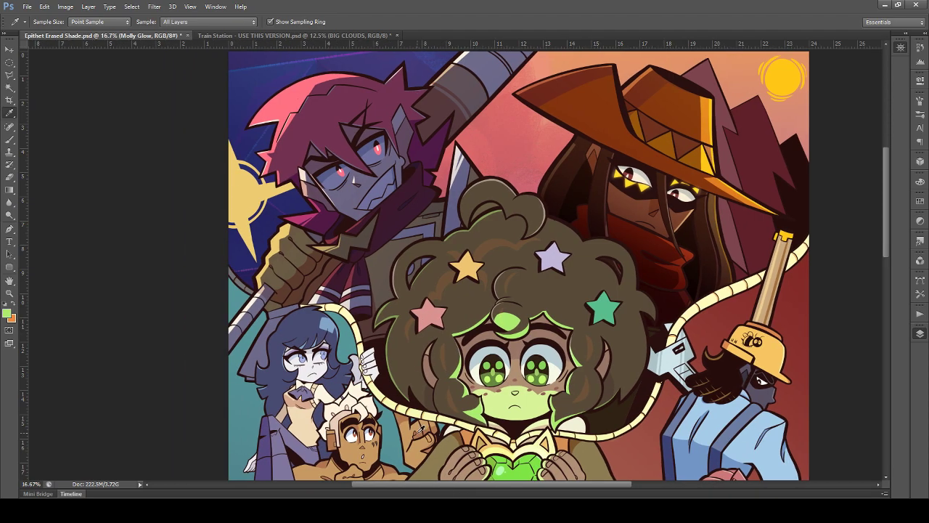
{"action": "scroll", "coordinate": [419, 429], "scroll_direction": "down", "scroll_amount": 1}
{"action": "scroll", "coordinate": [416, 410], "scroll_direction": "up", "scroll_amount": 1}
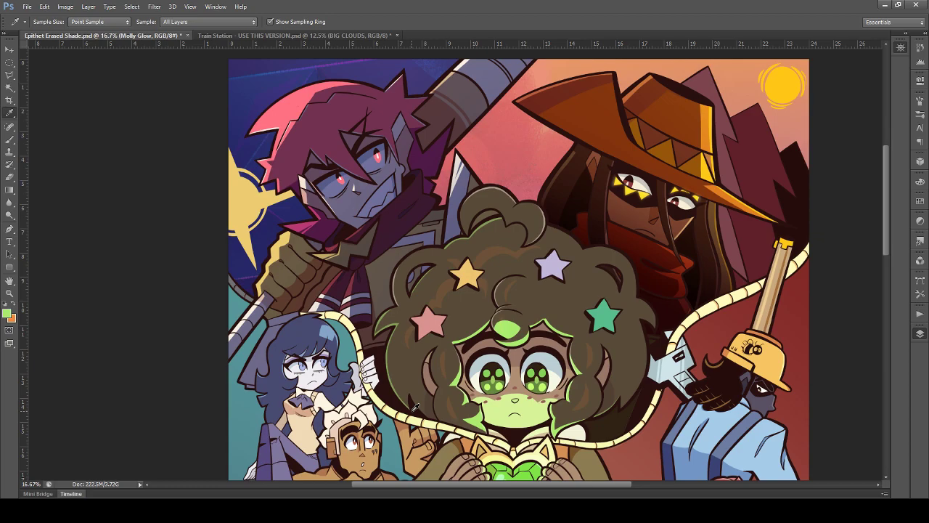
{"action": "scroll", "coordinate": [417, 407], "scroll_direction": "up", "scroll_amount": 2}
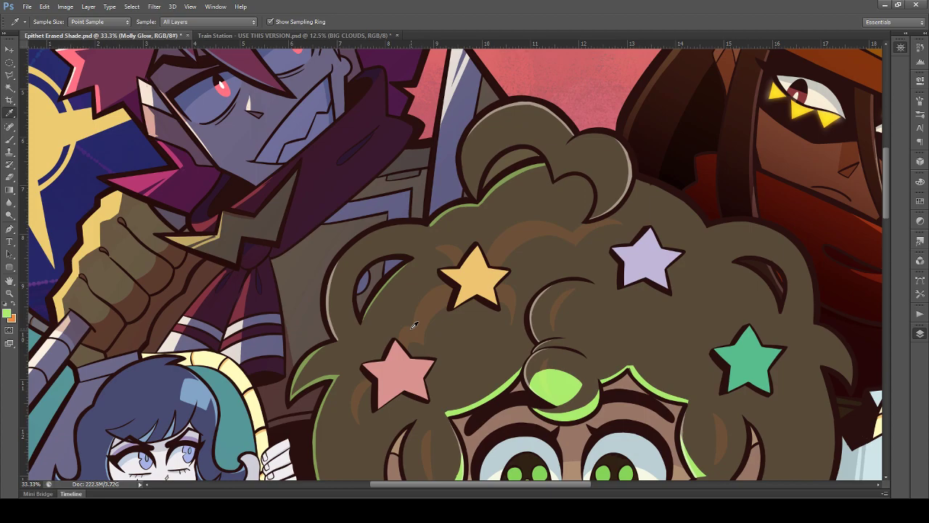
{"action": "key", "text": "b"}
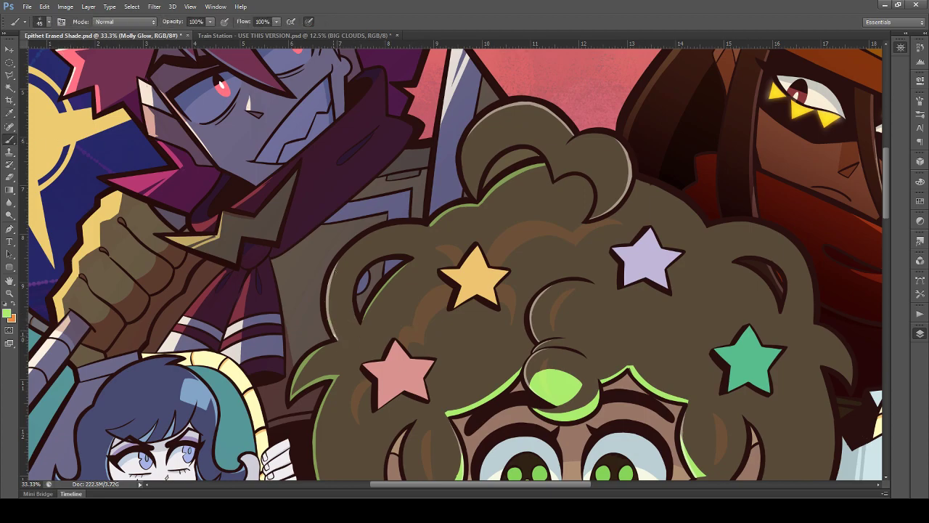
Step: Try a green stroke on the hair loop beside the yellow star, undo it, and switch to the Outer Glow layer
{"action": "mouse_move", "coordinate": [357, 273]}
{"action": "left_mouse_down"}
{"action": "mouse_move", "coordinate": [380, 244]}
{"action": "mouse_move", "coordinate": [403, 255]}
{"action": "left_mouse_up"}
{"action": "key", "text": "ctrl+z"}
{"action": "left_click", "coordinate": [797, 418]}
{"action": "key", "text": "ctrl+z"}
{"action": "left_click", "coordinate": [777, 388]}
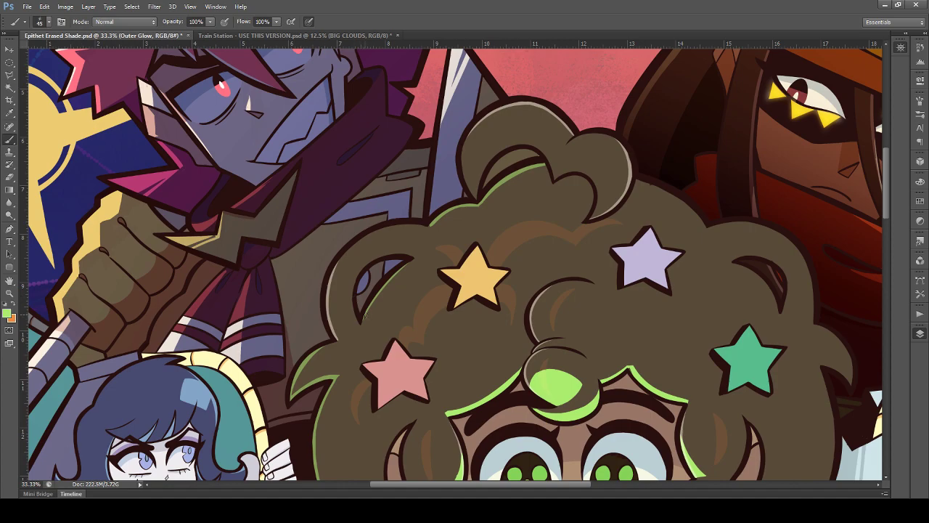
Step: Brush a thin green rim light along the upper outer edge of the hair loop near the yellow star, redoing unsatisfactory strokes
{"action": "mouse_move", "coordinate": [339, 265]}
{"action": "left_mouse_down"}
{"action": "mouse_move", "coordinate": [377, 236]}
{"action": "mouse_move", "coordinate": [360, 247]}
{"action": "mouse_move", "coordinate": [407, 232]}
{"action": "mouse_move", "coordinate": [344, 260]}
{"action": "mouse_move", "coordinate": [419, 227]}
{"action": "left_mouse_up"}
{"action": "key", "text": "ctrl+z"}
{"action": "key", "text": "ctrl+z"}
{"action": "key", "text": "ctrl+z"}
{"action": "left_click_drag", "start_coordinate": [339, 263], "coordinate": [399, 230]}
{"action": "key", "text": "ctrl+z"}
{"action": "key", "text": "ctrl+z"}
{"action": "key", "text": "ctrl+z"}
{"action": "key", "text": "ctrl+z"}
{"action": "mouse_move", "coordinate": [344, 260]}
{"action": "left_mouse_down"}
{"action": "mouse_move", "coordinate": [406, 228]}
{"action": "mouse_move", "coordinate": [432, 229]}
{"action": "left_mouse_up"}
{"action": "key", "text": "ctrl+z"}
{"action": "key", "text": "ctrl+z"}
{"action": "scroll", "coordinate": [378, 244], "scroll_direction": "down", "scroll_amount": 3}
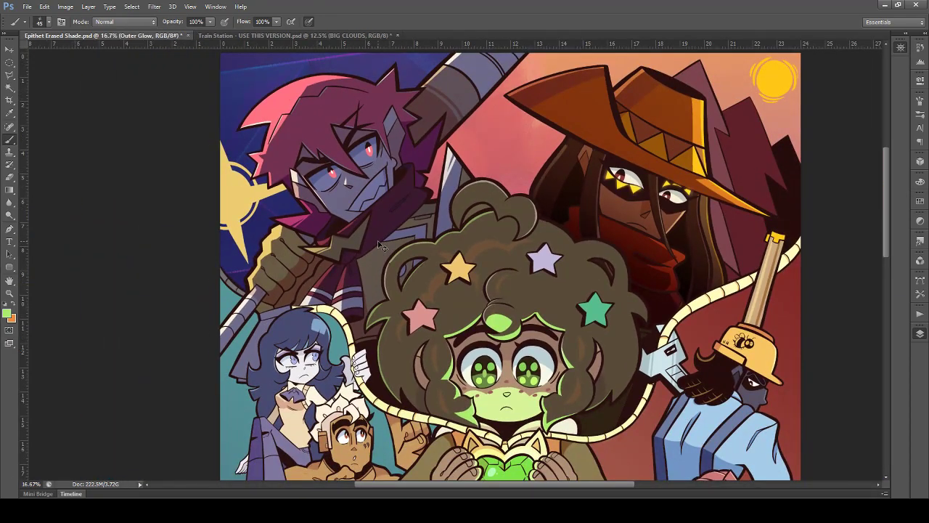
{"action": "scroll", "coordinate": [379, 245], "scroll_direction": "up", "scroll_amount": 2}
{"action": "scroll", "coordinate": [379, 245], "scroll_direction": "up", "scroll_amount": 2}
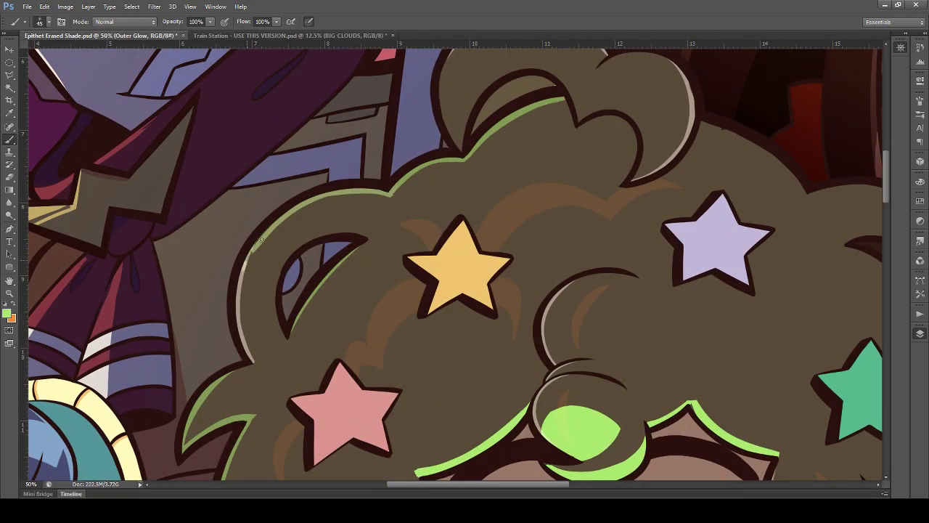
Step: Brush a green rim light along the upper edge of the smaller curl on top of the child's hair
{"action": "scroll", "coordinate": [252, 265], "scroll_direction": "up", "scroll_amount": 5}
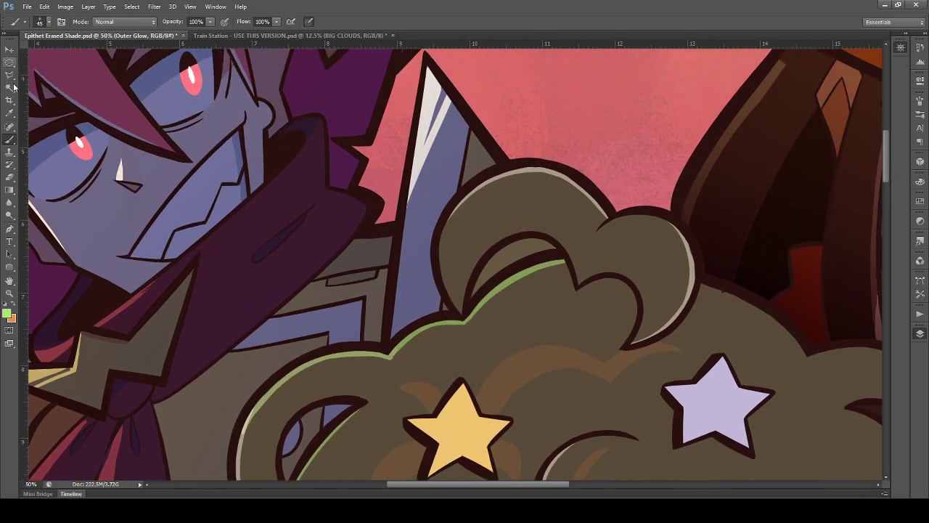
{"action": "left_click", "coordinate": [9, 49]}
{"action": "left_click", "coordinate": [10, 139]}
{"action": "scroll", "coordinate": [546, 291], "scroll_direction": "up", "scroll_amount": 1}
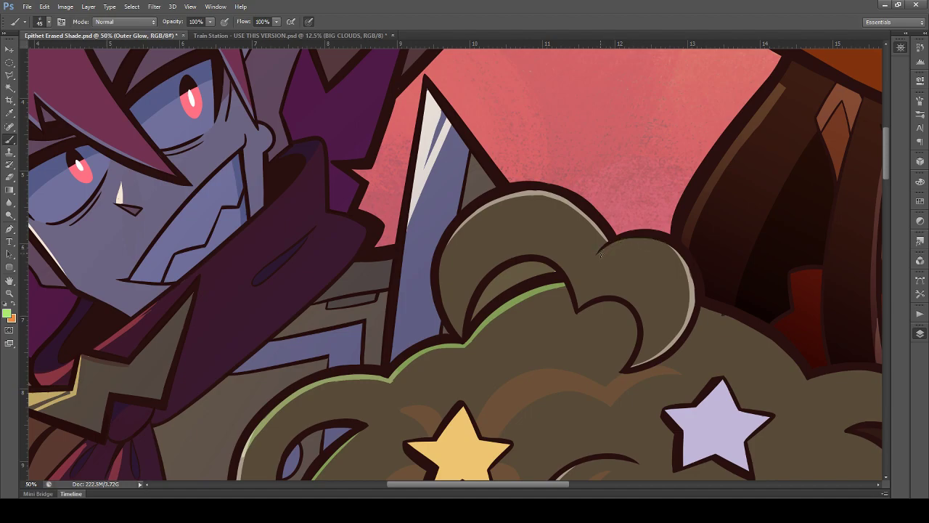
{"action": "left_click_drag", "start_coordinate": [600, 254], "coordinate": [665, 239]}
{"action": "key", "text": "ctrl+z"}
{"action": "mouse_move", "coordinate": [600, 253]}
{"action": "left_mouse_down"}
{"action": "mouse_move", "coordinate": [620, 243]}
{"action": "mouse_move", "coordinate": [674, 246]}
{"action": "left_mouse_up"}
Step: Brush a green rim light up the outer edge of the large top curl nearest the sword blade
{"action": "mouse_move", "coordinate": [463, 340]}
{"action": "left_mouse_down"}
{"action": "mouse_move", "coordinate": [477, 250]}
{"action": "mouse_move", "coordinate": [457, 321]}
{"action": "mouse_move", "coordinate": [462, 339]}
{"action": "mouse_move", "coordinate": [488, 221]}
{"action": "left_mouse_up"}
{"action": "key", "text": "ctrl+z"}
{"action": "left_click_drag", "start_coordinate": [461, 331], "coordinate": [517, 197]}
{"action": "mouse_move", "coordinate": [456, 320]}
{"action": "left_mouse_down"}
{"action": "mouse_move", "coordinate": [440, 287]}
{"action": "mouse_move", "coordinate": [449, 247]}
{"action": "left_mouse_up"}
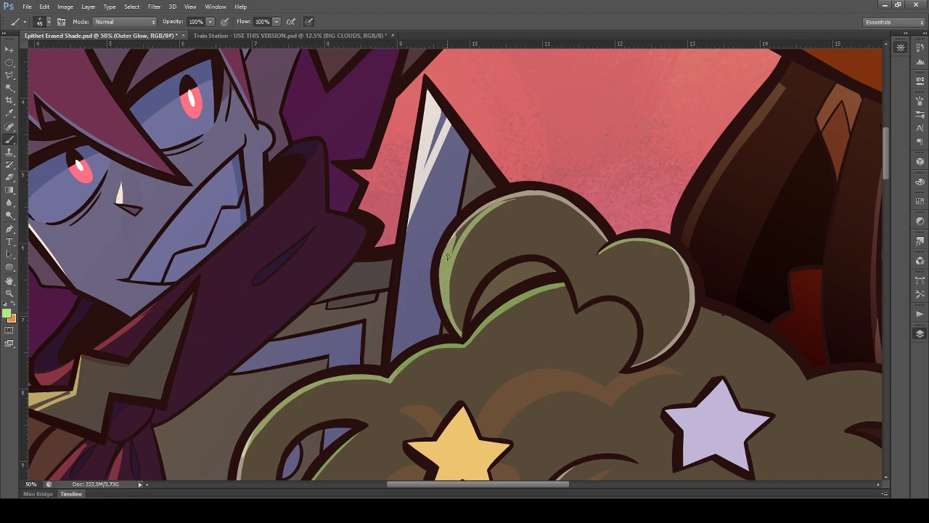
{"action": "mouse_move", "coordinate": [450, 251]}
{"action": "left_mouse_down"}
{"action": "mouse_move", "coordinate": [484, 207]}
{"action": "mouse_move", "coordinate": [502, 199]}
{"action": "mouse_move", "coordinate": [467, 223]}
{"action": "mouse_move", "coordinate": [541, 193]}
{"action": "left_mouse_up"}
{"action": "scroll", "coordinate": [433, 232], "scroll_direction": "down", "scroll_amount": 4}
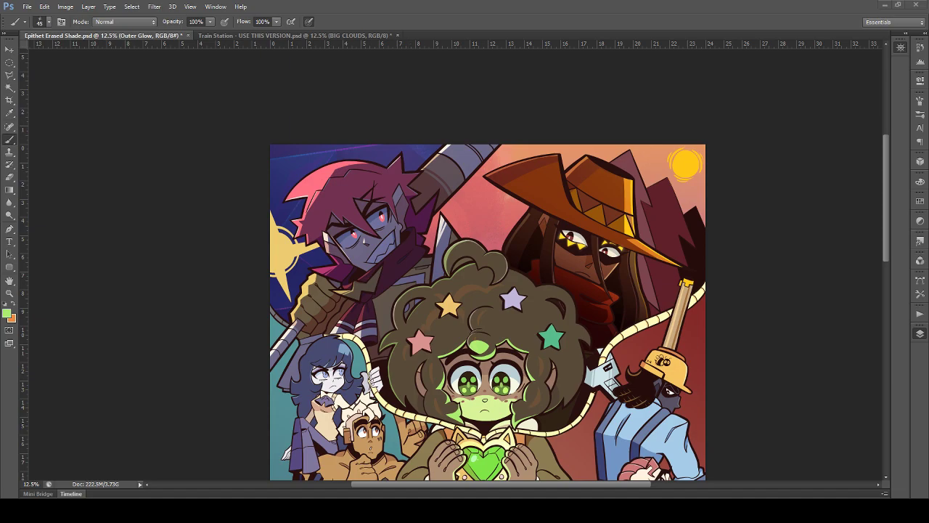
Step: Brush a thin green rim light along the lower outer edge of the hair loop between the yellow and pink stars, replacing the first stroke
{"action": "scroll", "coordinate": [488, 262], "scroll_direction": "down", "scroll_amount": 3}
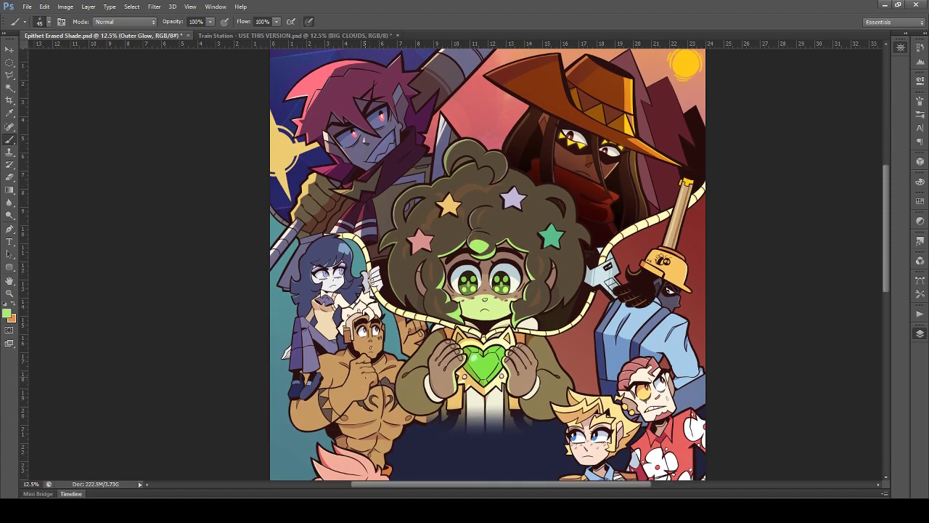
{"action": "scroll", "coordinate": [416, 377], "scroll_direction": "down", "scroll_amount": 1}
{"action": "scroll", "coordinate": [416, 377], "scroll_direction": "up", "scroll_amount": 2}
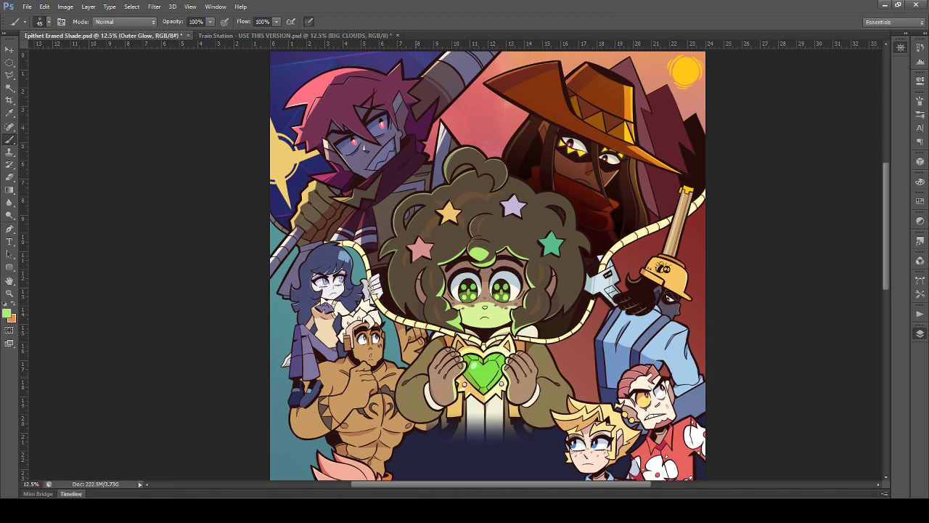
{"action": "scroll", "coordinate": [416, 377], "scroll_direction": "up", "scroll_amount": 1}
{"action": "key", "text": "ctrl+plus"}
{"action": "key", "text": "ctrl+plus"}
{"action": "key", "text": "ctrl+plus"}
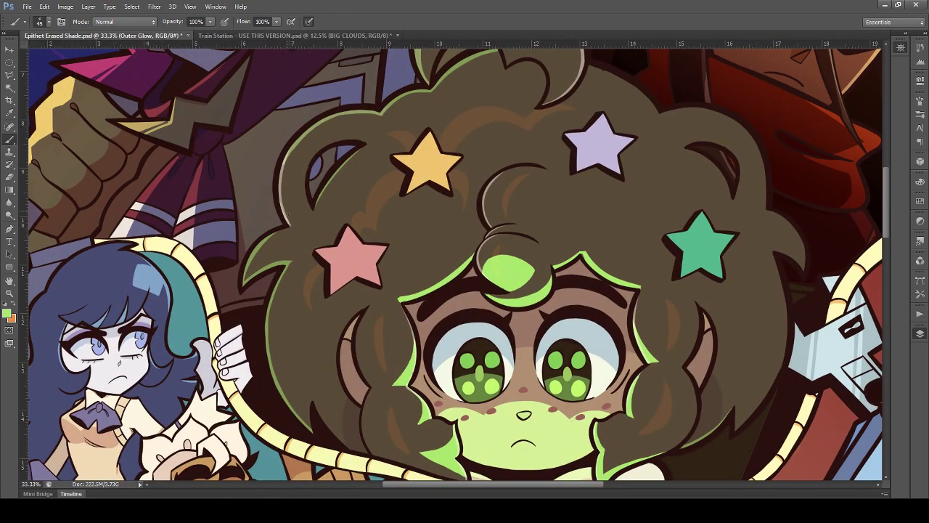
{"action": "mouse_move", "coordinate": [279, 196]}
{"action": "left_mouse_down"}
{"action": "mouse_move", "coordinate": [288, 150]}
{"action": "mouse_move", "coordinate": [282, 191]}
{"action": "mouse_move", "coordinate": [282, 160]}
{"action": "left_mouse_up"}
{"action": "key", "text": "ctrl+z"}
{"action": "left_click_drag", "start_coordinate": [284, 192], "coordinate": [282, 160]}
{"action": "key", "text": "ctrl+minus"}
{"action": "key", "text": "ctrl+minus"}
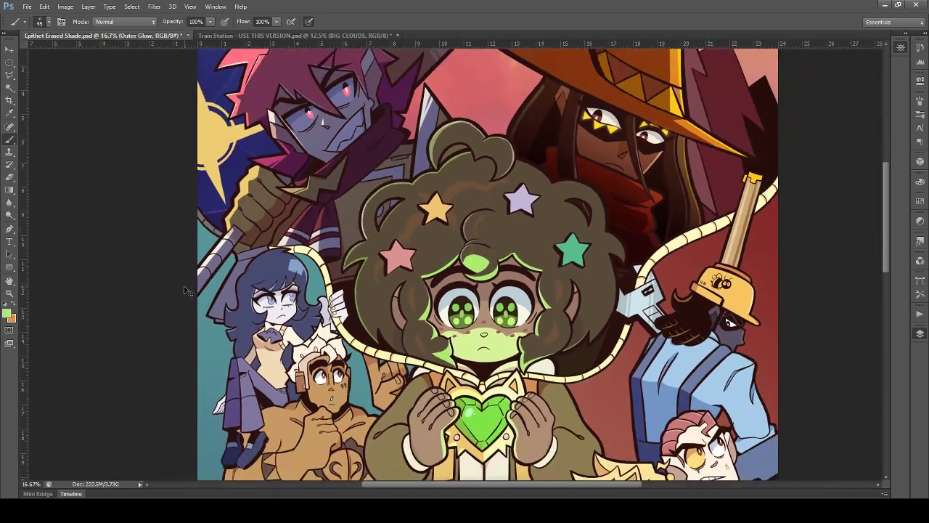
Step: Brush a green rim light from the pointed hair tip below the ear under the green star up the hair's outer edge, redoing unsatisfactory strokes
{"action": "key", "text": "ctrl+plus"}
{"action": "key", "text": "ctrl+plus"}
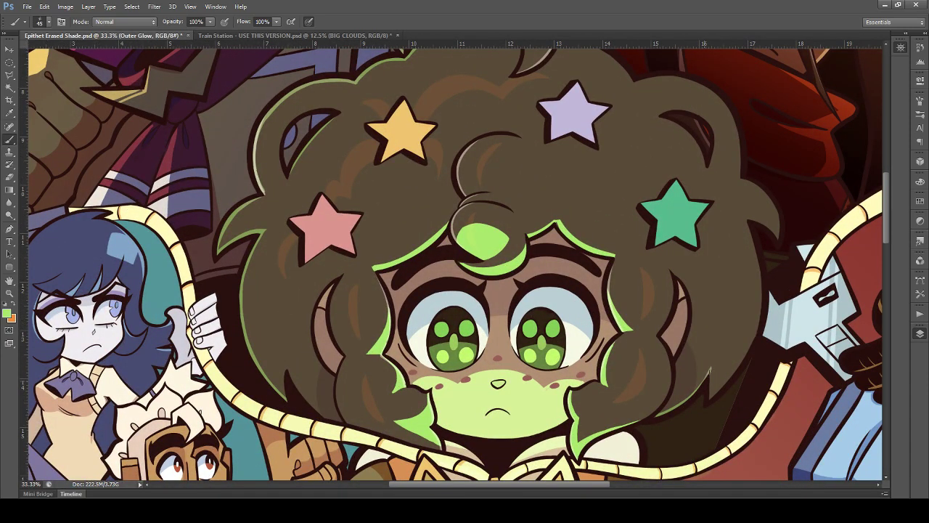
{"action": "mouse_move", "coordinate": [710, 373]}
{"action": "left_mouse_down"}
{"action": "mouse_move", "coordinate": [713, 400]}
{"action": "mouse_move", "coordinate": [713, 362]}
{"action": "left_mouse_up"}
{"action": "key", "text": "ctrl+z"}
{"action": "key", "text": "ctrl+z"}
{"action": "key", "text": "ctrl+z"}
{"action": "key", "text": "ctrl+z"}
{"action": "left_click_drag", "start_coordinate": [714, 394], "coordinate": [745, 338]}
{"action": "key", "text": "ctrl+z"}
{"action": "mouse_move", "coordinate": [715, 395]}
{"action": "left_mouse_down"}
{"action": "mouse_move", "coordinate": [752, 331]}
{"action": "mouse_move", "coordinate": [757, 340]}
{"action": "left_mouse_up"}
{"action": "key", "text": "ctrl+z"}
{"action": "key", "text": "ctrl+z"}
{"action": "left_click_drag", "start_coordinate": [714, 394], "coordinate": [756, 330]}
{"action": "key", "text": "ctrl+minus"}
{"action": "key", "text": "ctrl+plus"}
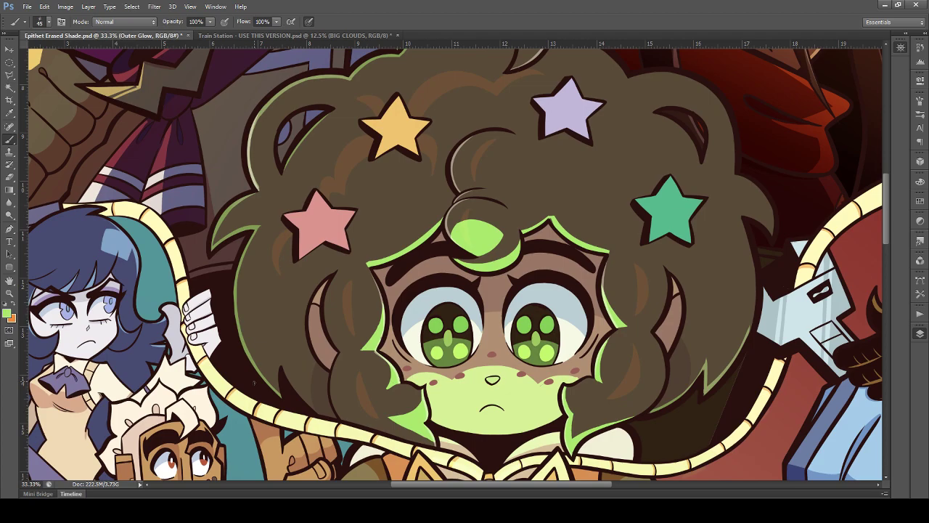
Step: Extend the green rim light along the hair's outer edge to just beneath the side tuft beside the green star, redoing the first stroke
{"action": "scroll", "coordinate": [350, 290], "scroll_direction": "up", "scroll_amount": 2}
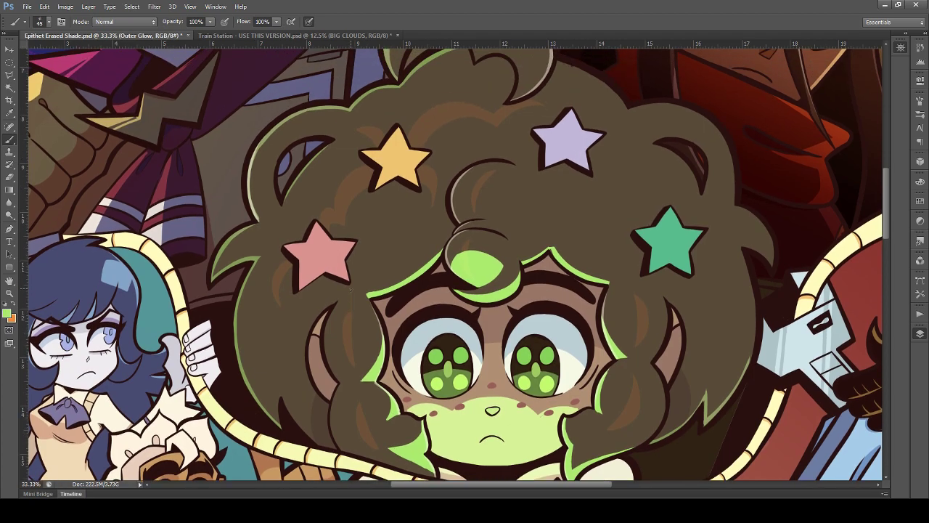
{"action": "scroll", "coordinate": [351, 289], "scroll_direction": "up", "scroll_amount": 3}
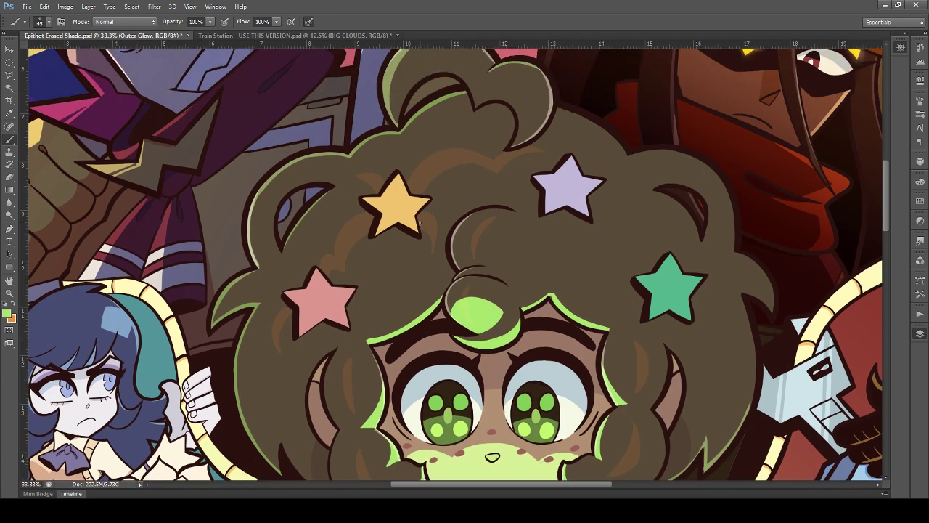
{"action": "scroll", "coordinate": [419, 223], "scroll_direction": "up", "scroll_amount": 5}
{"action": "scroll", "coordinate": [483, 280], "scroll_direction": "down", "scroll_amount": 5}
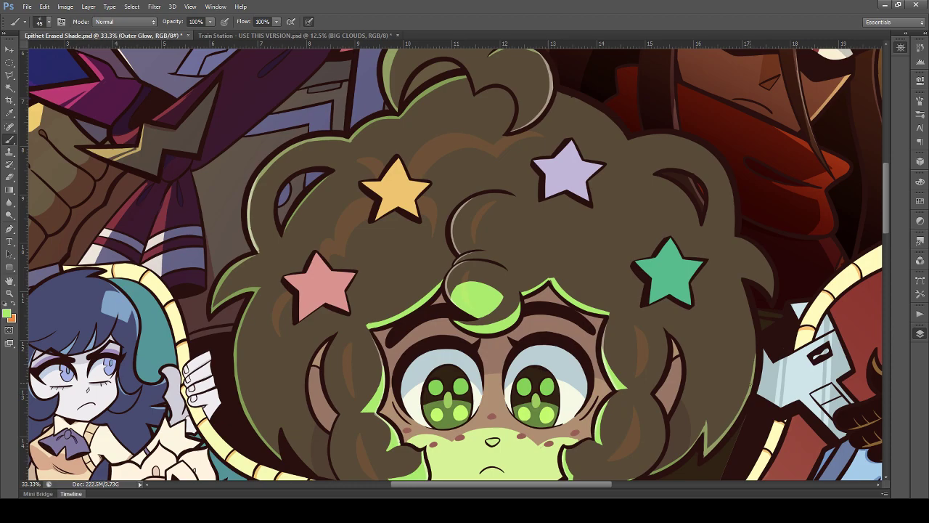
{"action": "left_click_drag", "start_coordinate": [741, 284], "coordinate": [752, 326]}
{"action": "key", "text": "ctrl+z"}
{"action": "left_click_drag", "start_coordinate": [742, 284], "coordinate": [753, 338]}
{"action": "scroll", "coordinate": [693, 269], "scroll_direction": "up", "scroll_amount": 2}
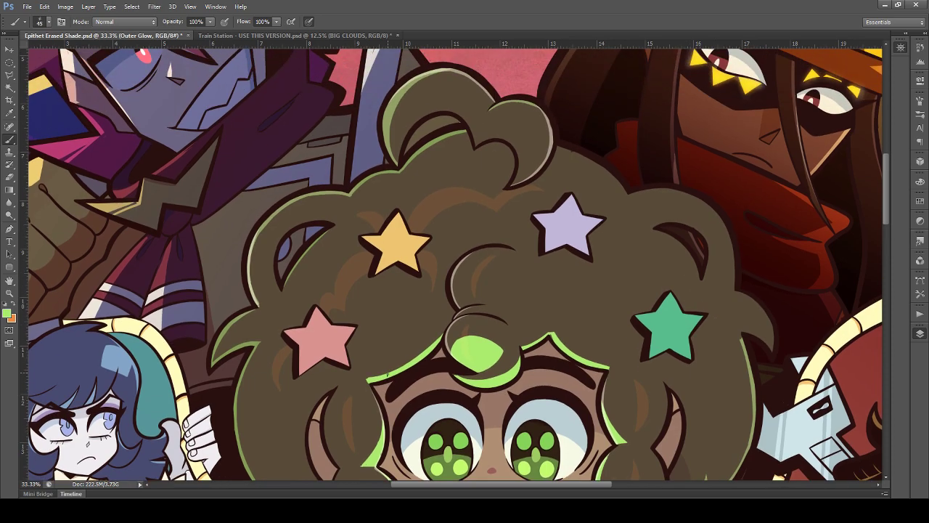
Step: Brush a light green glow onto the lower part of the green star hair clip, undoing the unwanted stroke
{"action": "scroll", "coordinate": [399, 465], "scroll_direction": "right", "scroll_amount": 5}
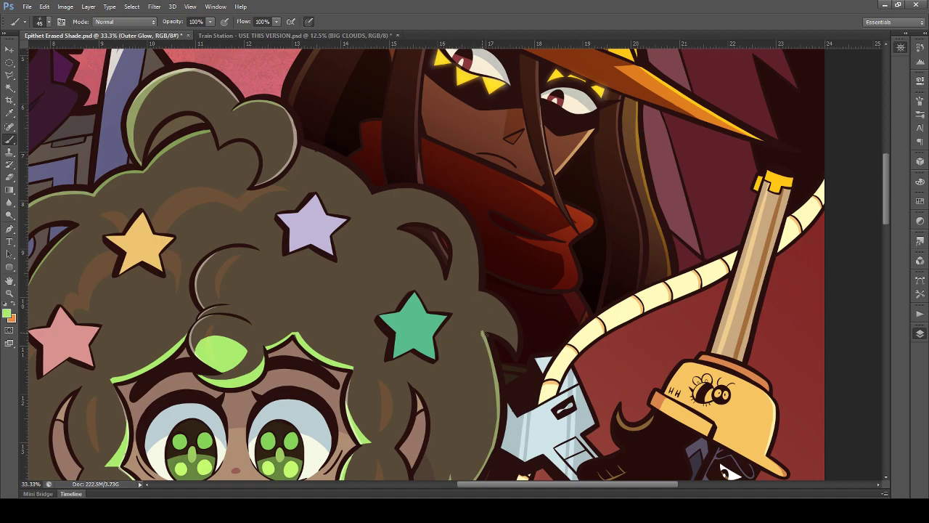
{"action": "scroll", "coordinate": [294, 202], "scroll_direction": "down", "scroll_amount": 5}
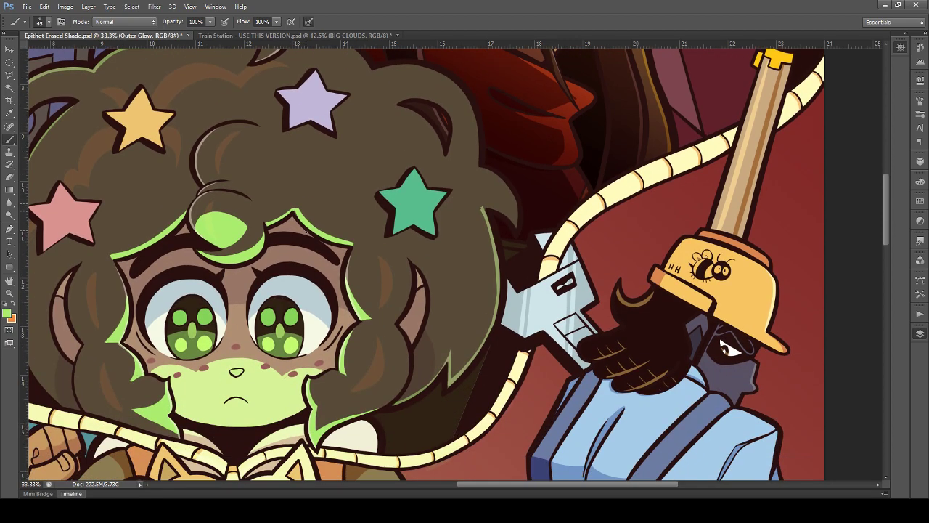
{"action": "mouse_move", "coordinate": [399, 224]}
{"action": "left_mouse_down"}
{"action": "mouse_move", "coordinate": [431, 230]}
{"action": "mouse_move", "coordinate": [396, 215]}
{"action": "mouse_move", "coordinate": [395, 223]}
{"action": "mouse_move", "coordinate": [406, 222]}
{"action": "mouse_move", "coordinate": [392, 198]}
{"action": "mouse_move", "coordinate": [413, 211]}
{"action": "mouse_move", "coordinate": [389, 200]}
{"action": "mouse_move", "coordinate": [415, 218]}
{"action": "left_mouse_up"}
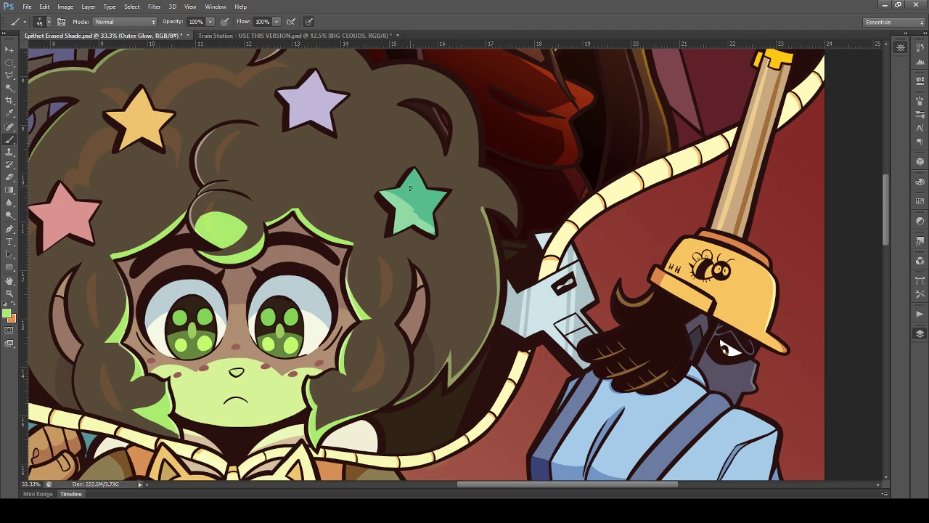
{"action": "key", "text": "ctrl+z"}
Step: Examine the shaded green star, the child's hair and the cowboy-hatted character above it
{"action": "scroll", "coordinate": [414, 239], "scroll_direction": "up", "scroll_amount": 3}
{"action": "key", "text": "ctrl+minus"}
{"action": "key", "text": "ctrl+minus"}
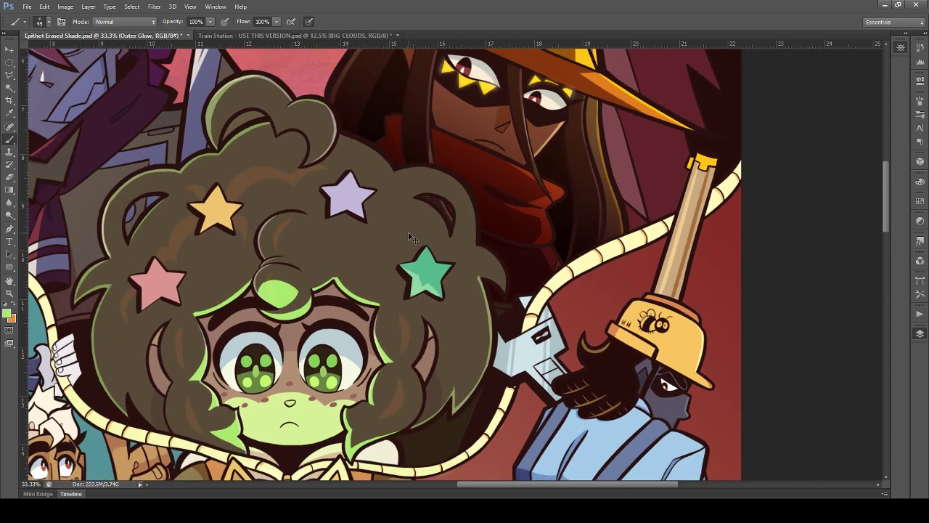
{"action": "scroll", "coordinate": [410, 234], "scroll_direction": "up", "scroll_amount": 2}
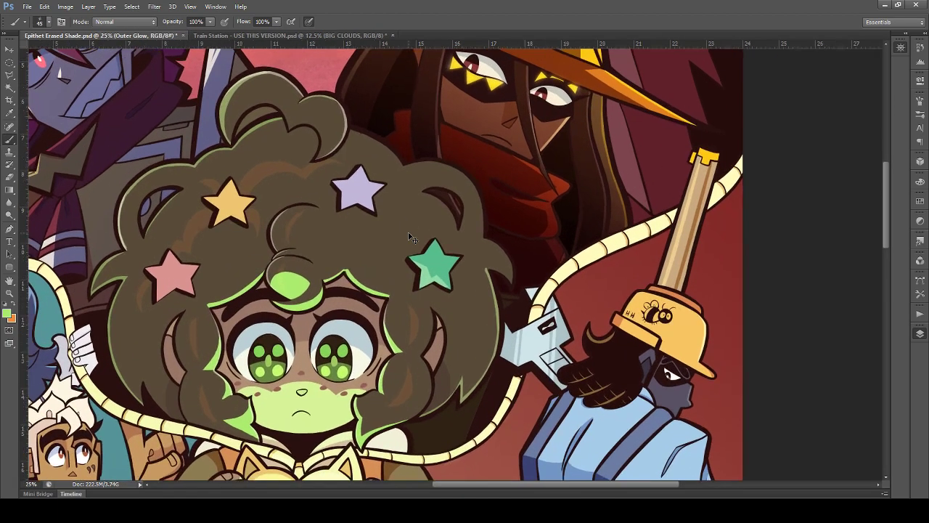
{"action": "scroll", "coordinate": [411, 237], "scroll_direction": "down", "scroll_amount": 2}
{"action": "scroll", "coordinate": [410, 237], "scroll_direction": "up", "scroll_amount": 1}
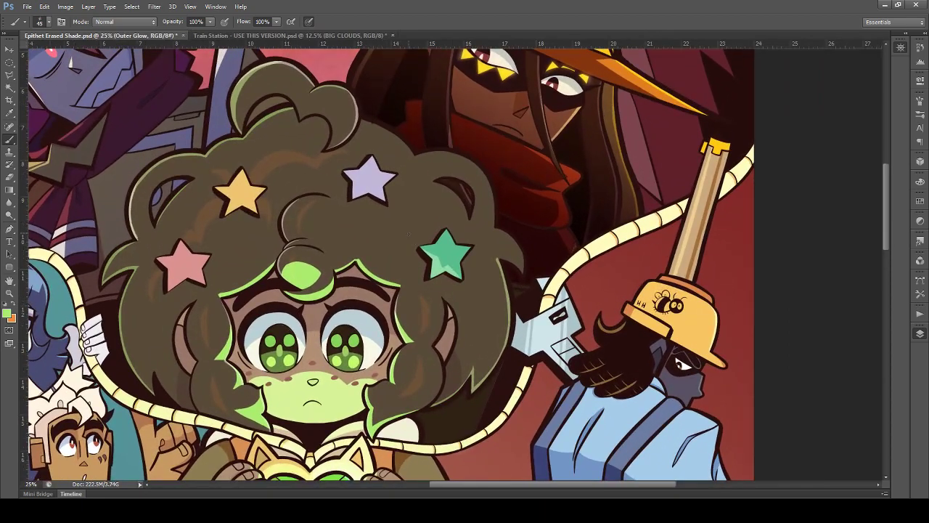
{"action": "scroll", "coordinate": [408, 239], "scroll_direction": "up", "scroll_amount": 4}
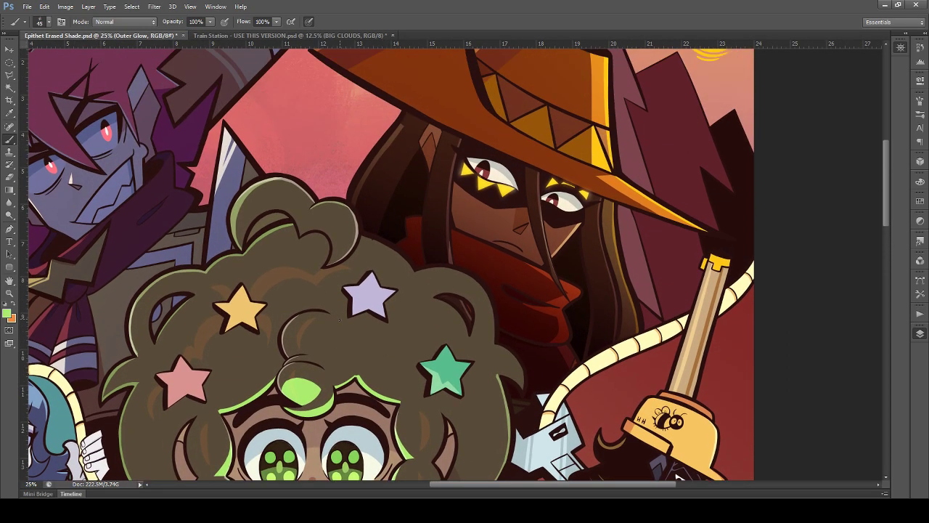
{"action": "scroll", "coordinate": [339, 320], "scroll_direction": "up", "scroll_amount": 1}
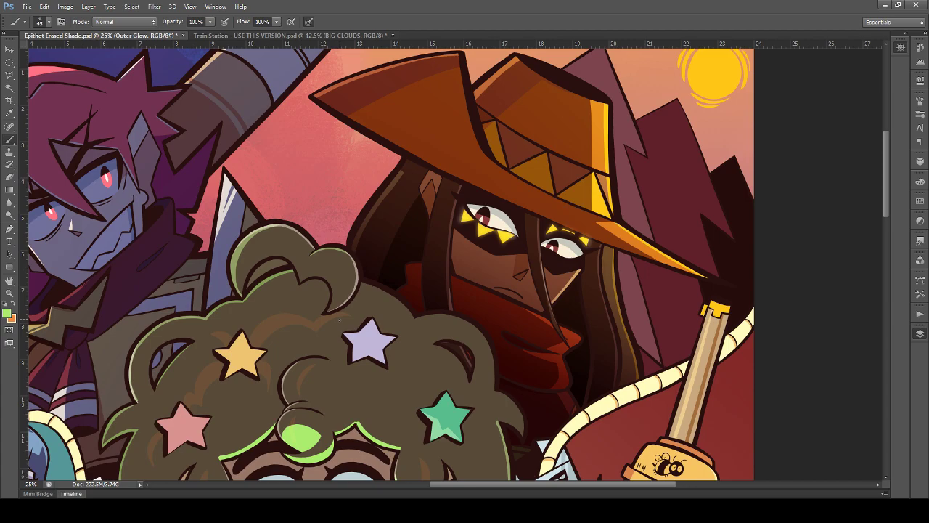
{"action": "scroll", "coordinate": [339, 319], "scroll_direction": "up", "scroll_amount": 1}
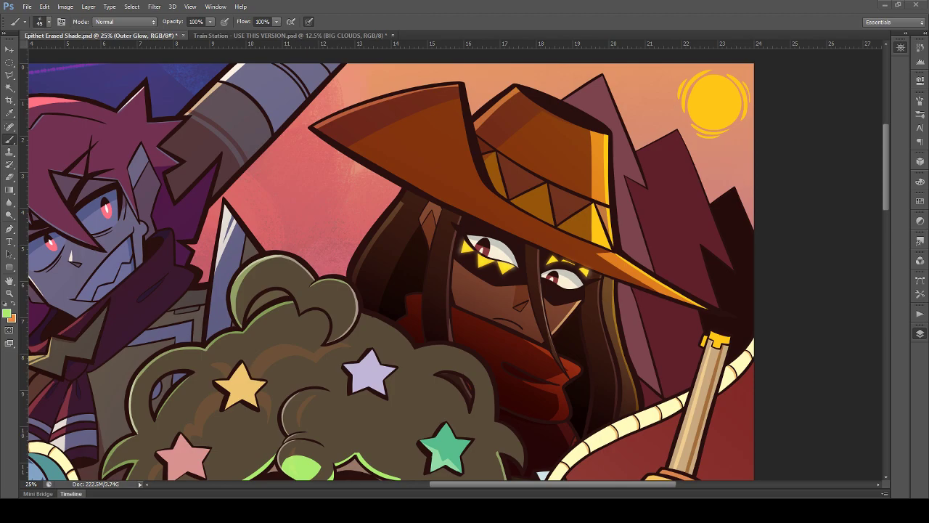
Step: Try the Zora Young portrait enlarged to 300.70% over the pink background beside the hat, and delete it
{"action": "key", "text": "ctrl+t"}
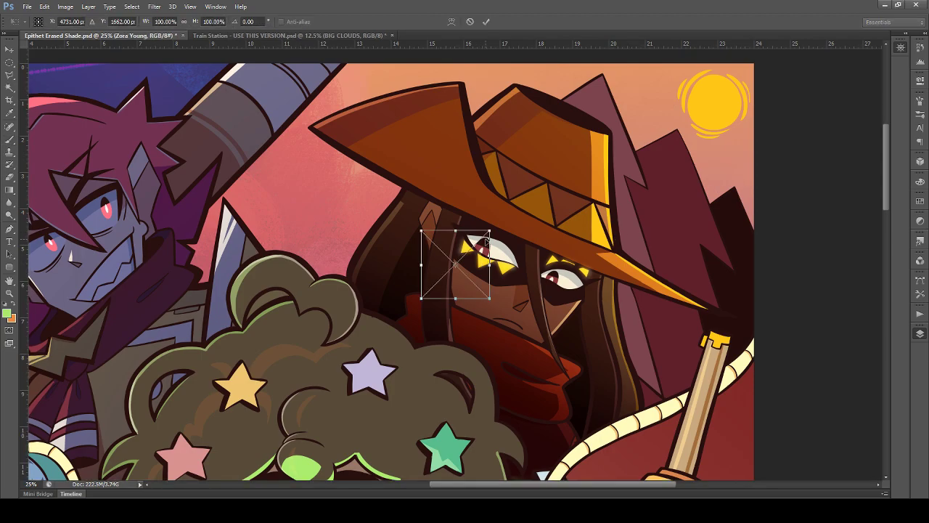
{"action": "key", "text": "Return"}
{"action": "key", "text": "b"}
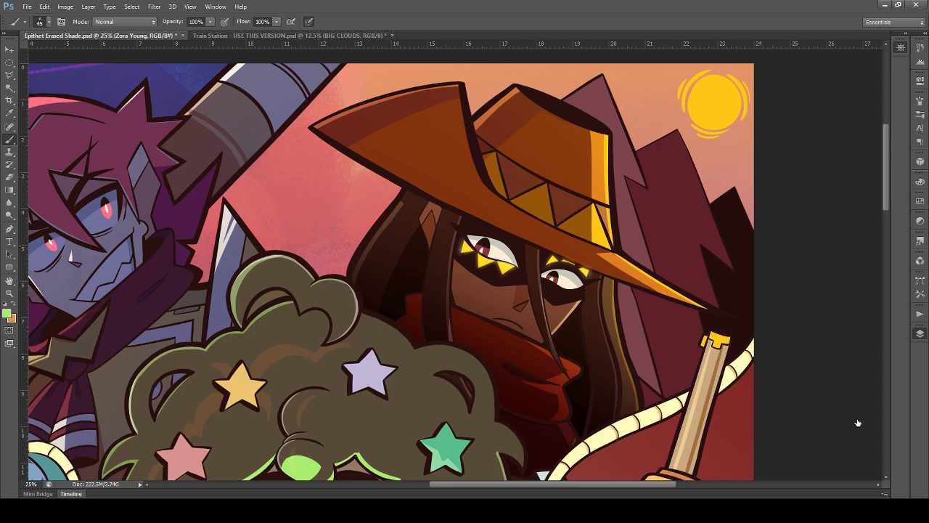
{"action": "key", "text": "ctrl+v"}
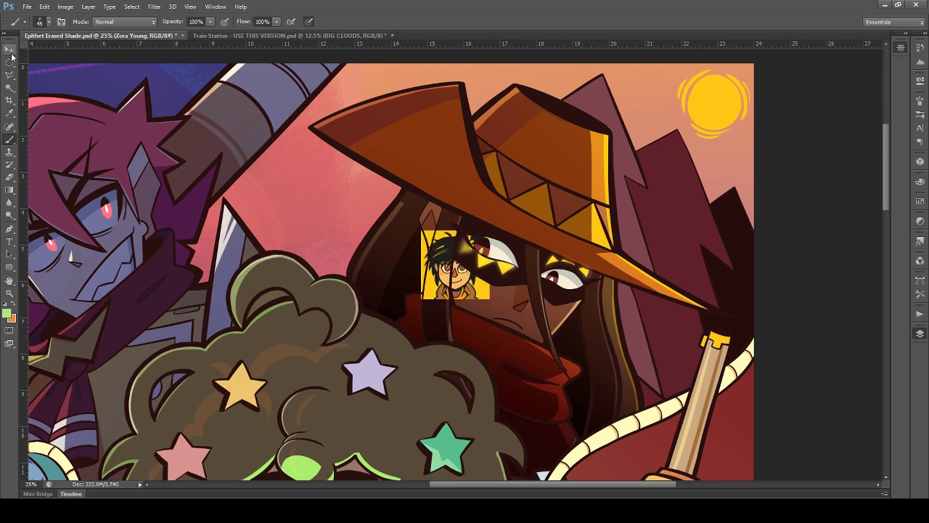
{"action": "left_click", "coordinate": [10, 51]}
{"action": "left_click_drag", "start_coordinate": [486, 244], "coordinate": [421, 106]}
{"action": "key", "text": "ctrl+t"}
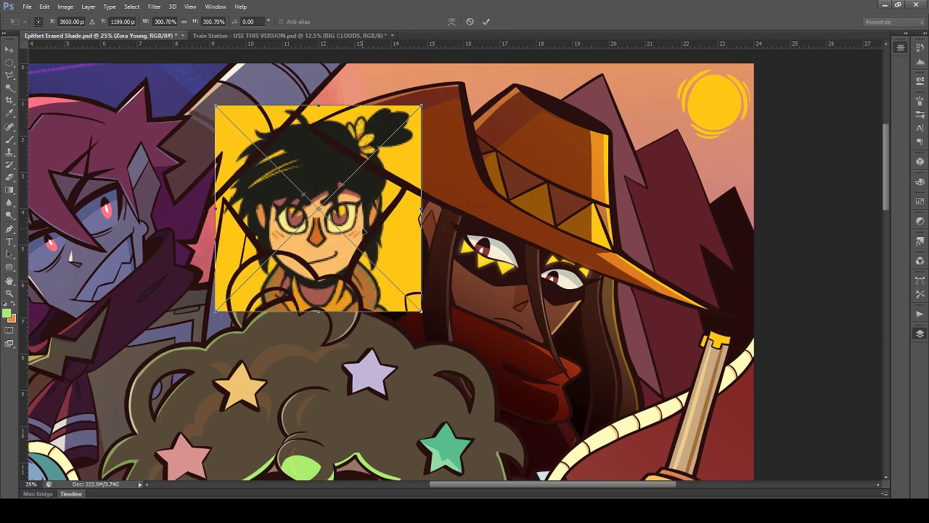
{"action": "key", "text": "Return"}
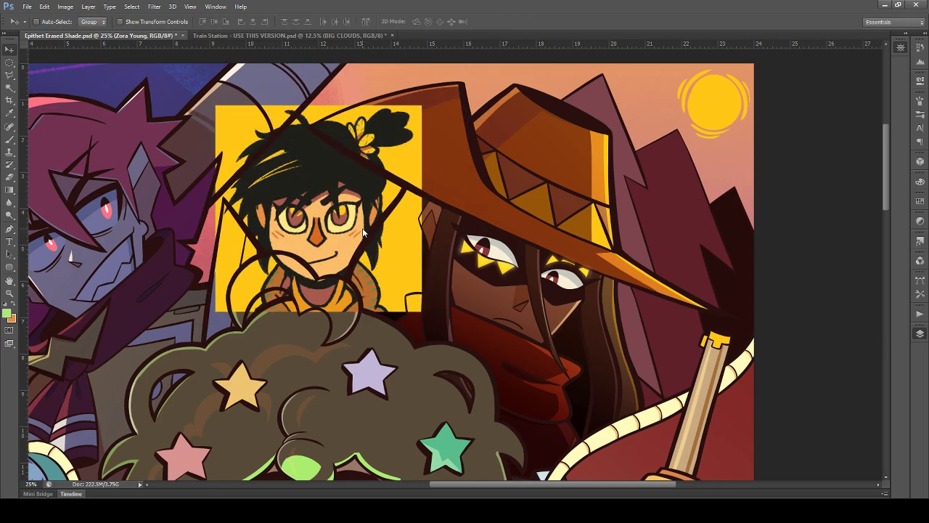
{"action": "left_click_drag", "start_coordinate": [363, 229], "coordinate": [361, 216]}
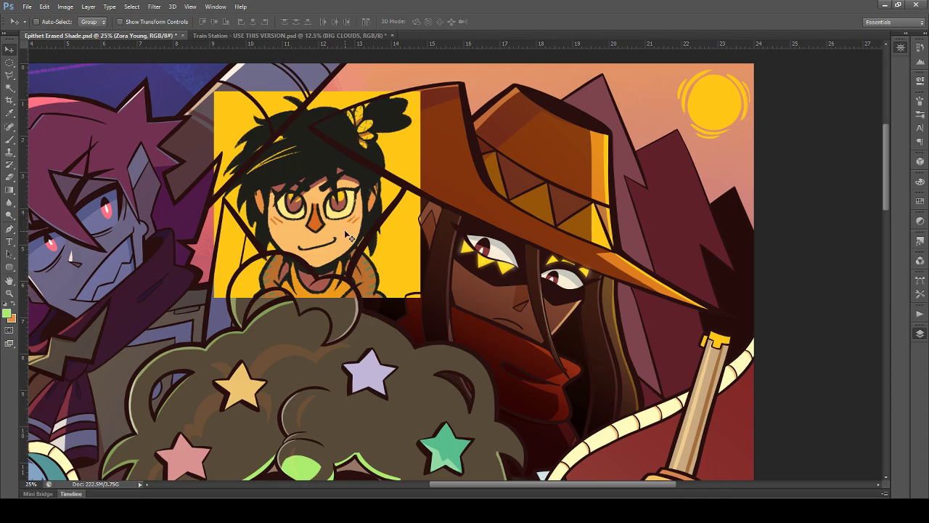
{"action": "key", "text": "Delete"}
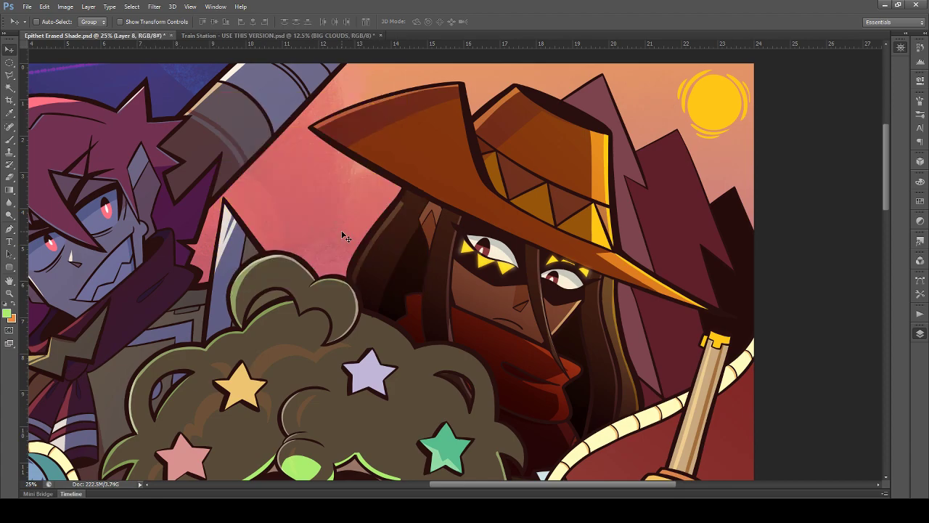
Step: Examine the child's rim-lit hair, the blue-haired character and the poster's overall shading
{"action": "scroll", "coordinate": [346, 237], "scroll_direction": "down", "scroll_amount": 3}
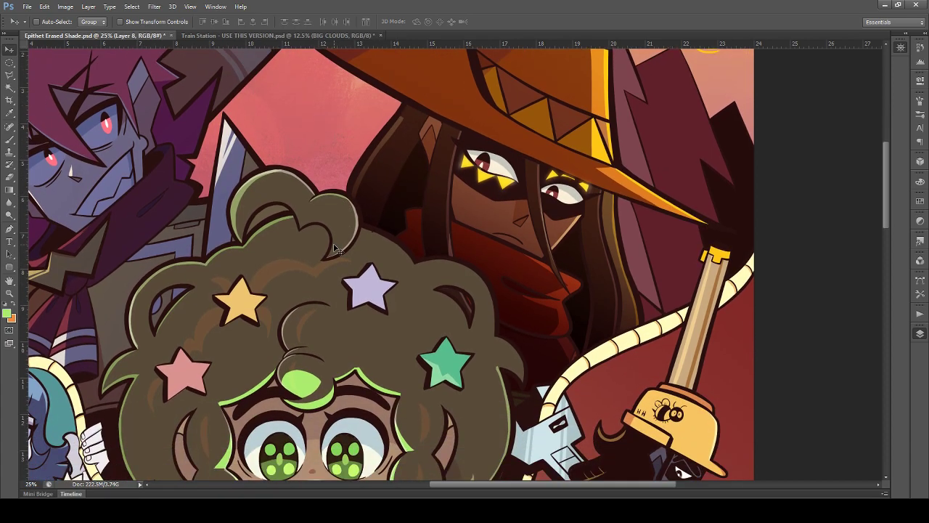
{"action": "scroll", "coordinate": [269, 265], "scroll_direction": "down", "scroll_amount": 5}
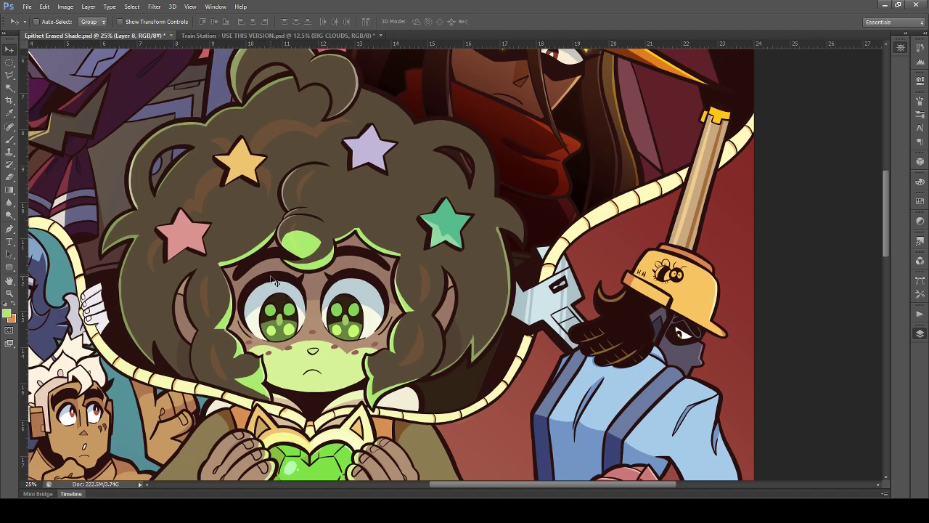
{"action": "left_click_drag", "start_coordinate": [474, 480], "coordinate": [385, 490]}
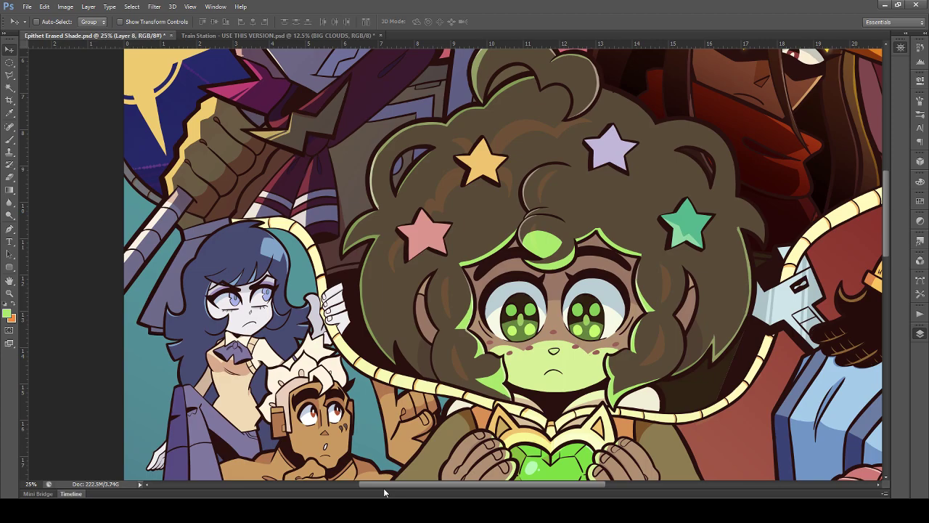
{"action": "left_click_drag", "start_coordinate": [390, 485], "coordinate": [363, 485]}
{"action": "scroll", "coordinate": [313, 384], "scroll_direction": "down", "scroll_amount": 1}
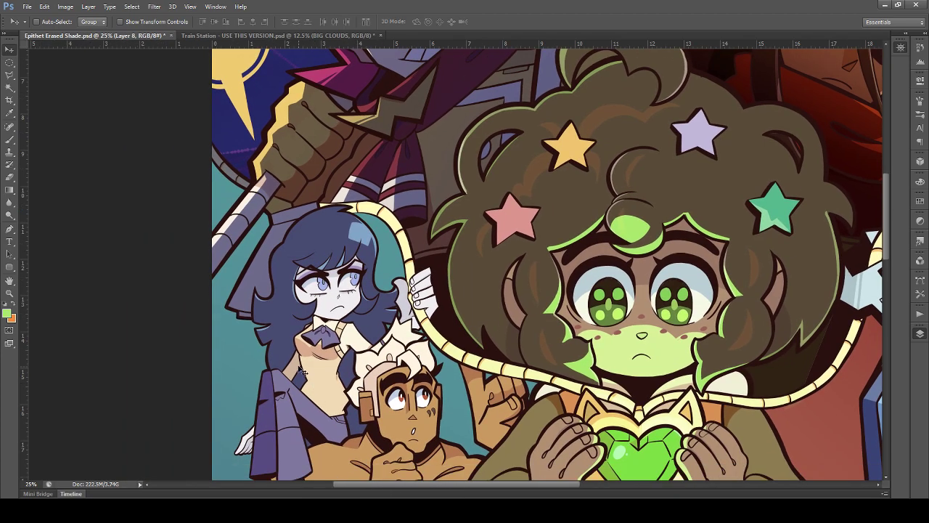
{"action": "scroll", "coordinate": [303, 372], "scroll_direction": "down", "scroll_amount": 1}
{"action": "key", "text": "ctrl+plus"}
{"action": "key", "text": "ctrl+plus"}
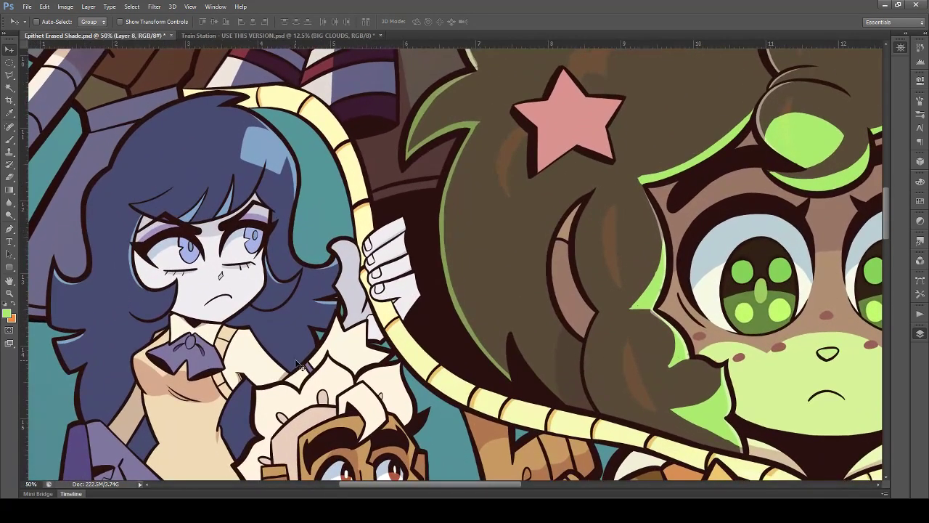
{"action": "key", "text": "ctrl+minus"}
{"action": "key", "text": "ctrl+plus"}
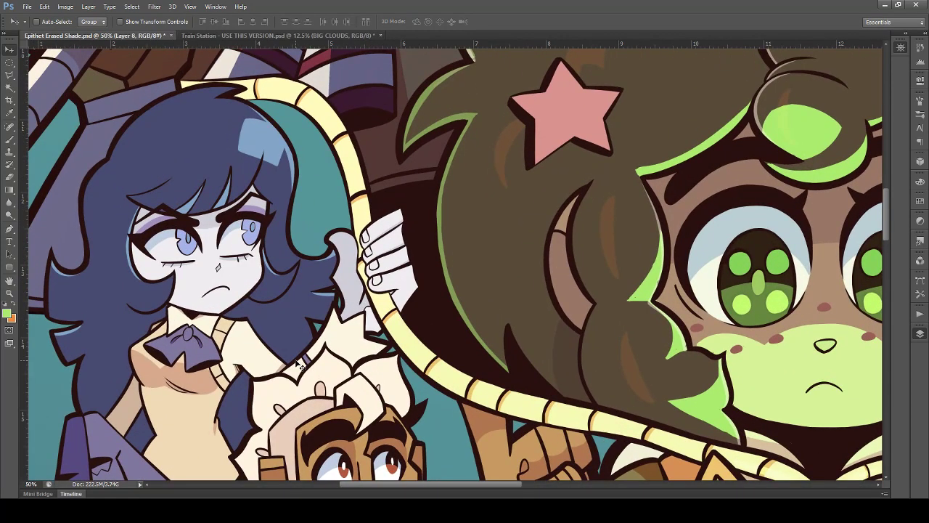
{"action": "scroll", "coordinate": [318, 254], "scroll_direction": "up", "scroll_amount": 2}
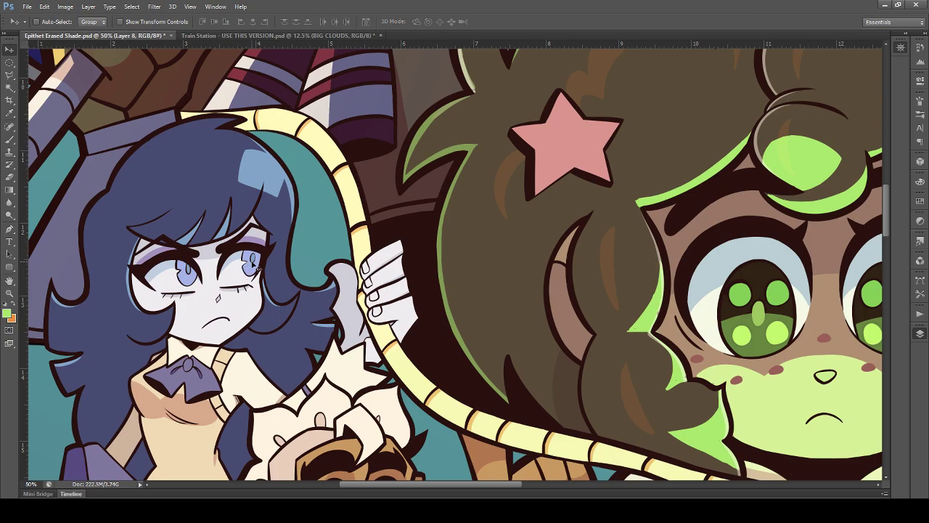
{"action": "scroll", "coordinate": [271, 275], "scroll_direction": "up", "scroll_amount": 4}
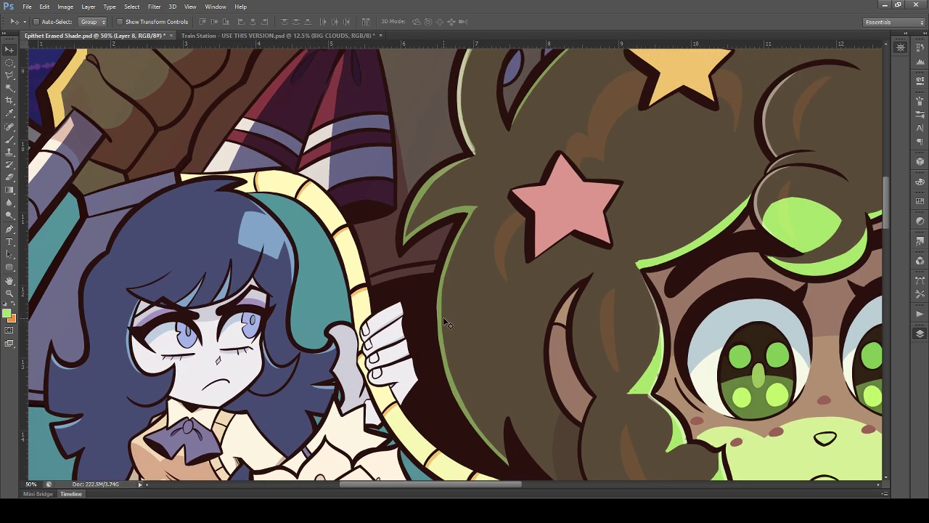
{"action": "scroll", "coordinate": [446, 323], "scroll_direction": "down", "scroll_amount": 4}
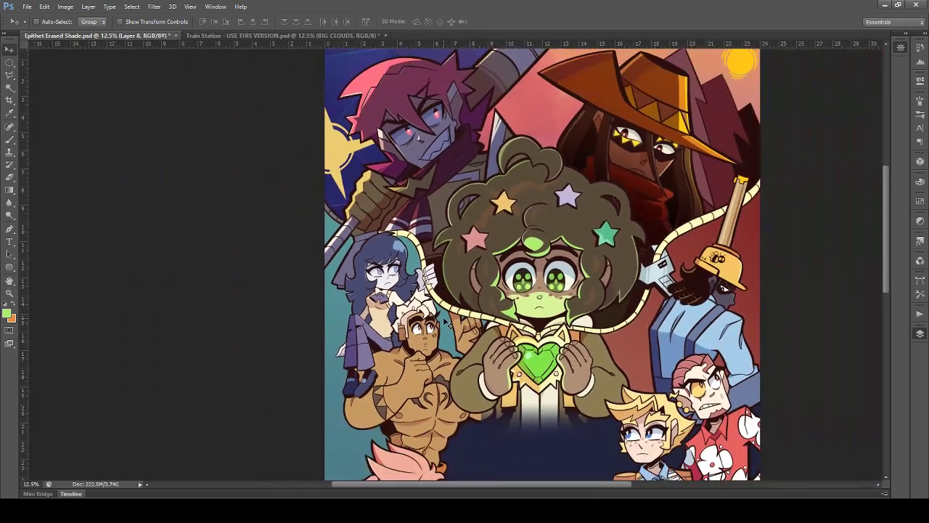
Step: Brush a pale glow over the lower half of the purple star hair clip on the Outer Glow layer
{"action": "scroll", "coordinate": [447, 324], "scroll_direction": "up", "scroll_amount": 1}
{"action": "scroll", "coordinate": [463, 308], "scroll_direction": "up", "scroll_amount": 1}
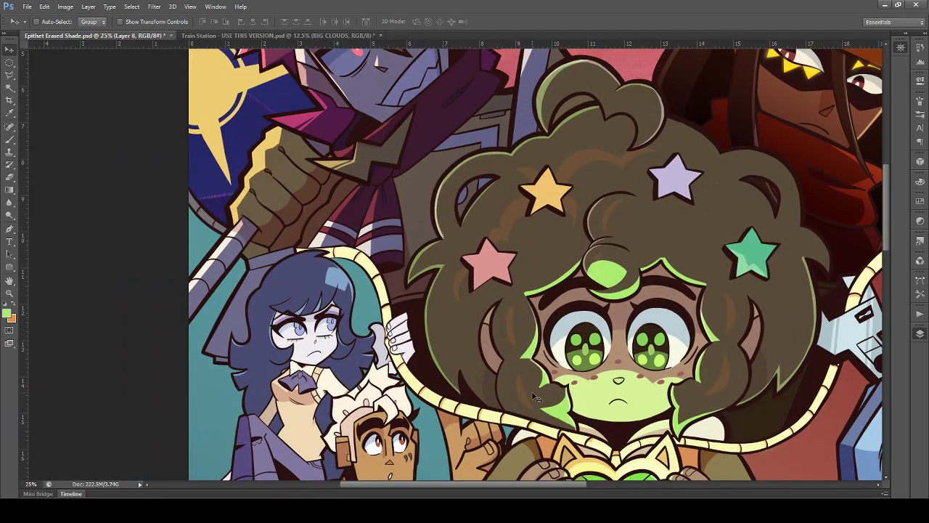
{"action": "scroll", "coordinate": [545, 392], "scroll_direction": "right", "scroll_amount": 5}
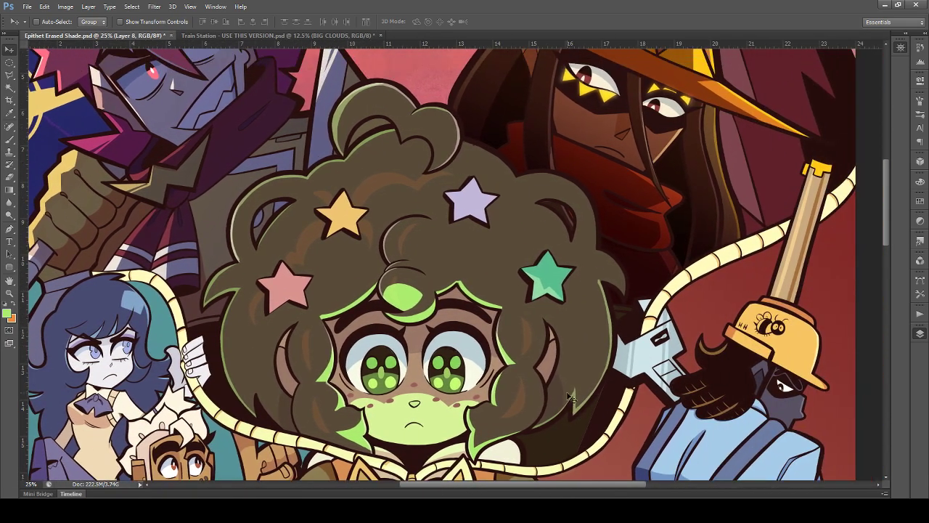
{"action": "scroll", "coordinate": [609, 348], "scroll_direction": "up", "scroll_amount": 2}
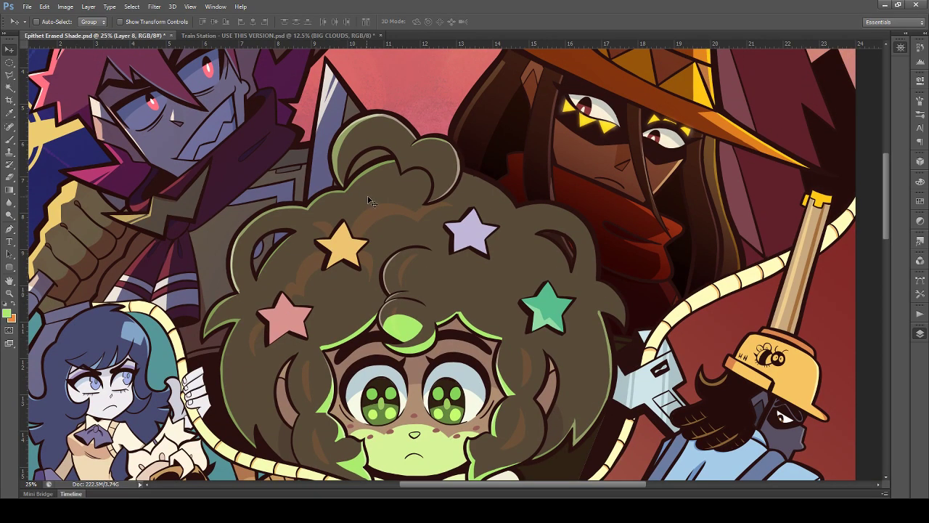
{"action": "scroll", "coordinate": [581, 433], "scroll_direction": "down", "scroll_amount": 2}
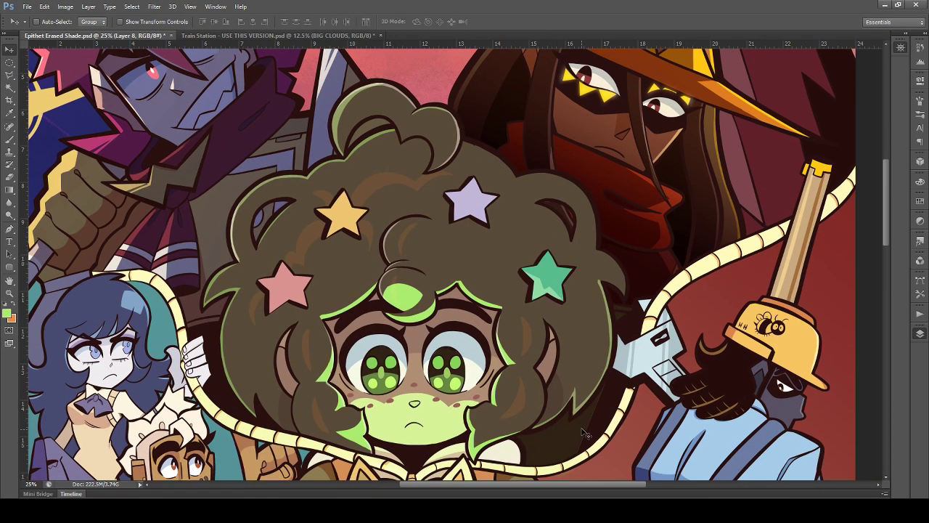
{"action": "left_click", "coordinate": [575, 409], "text": "ctrl"}
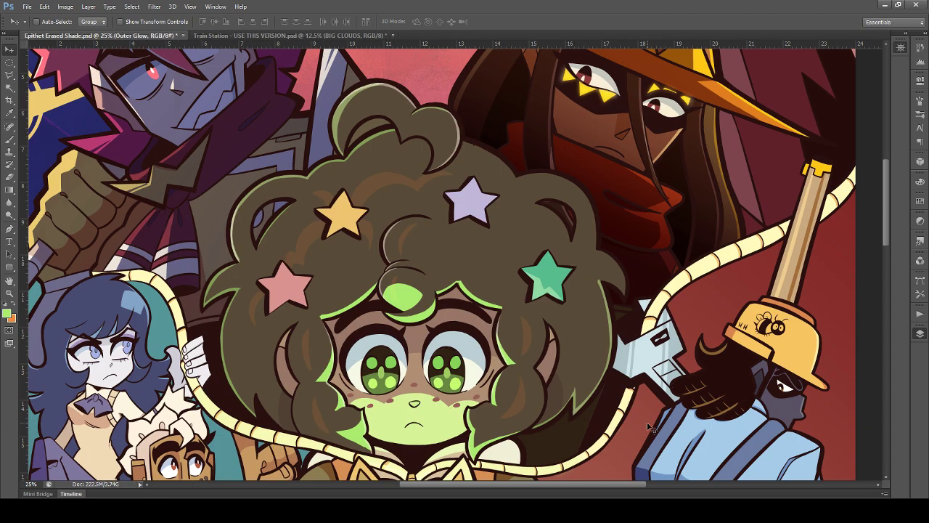
{"action": "key", "text": "ctrl+plus"}
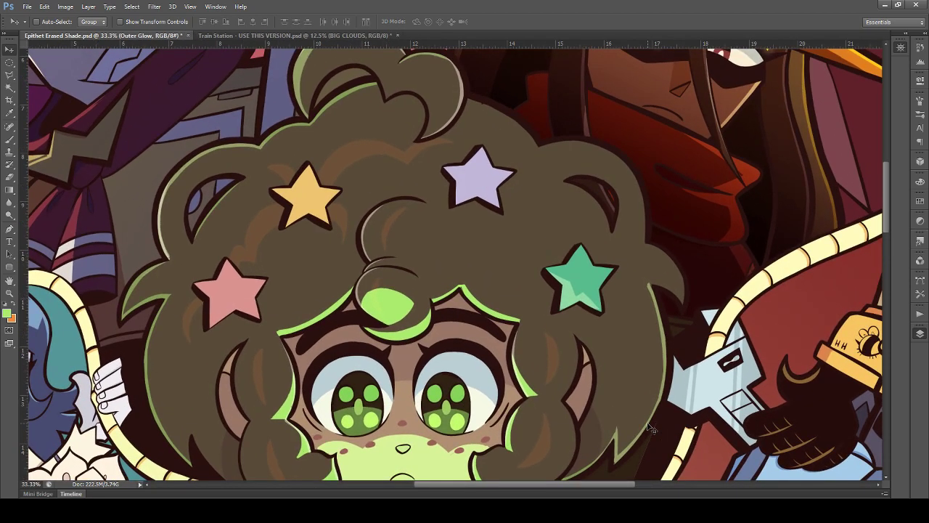
{"action": "key", "text": "ctrl+plus"}
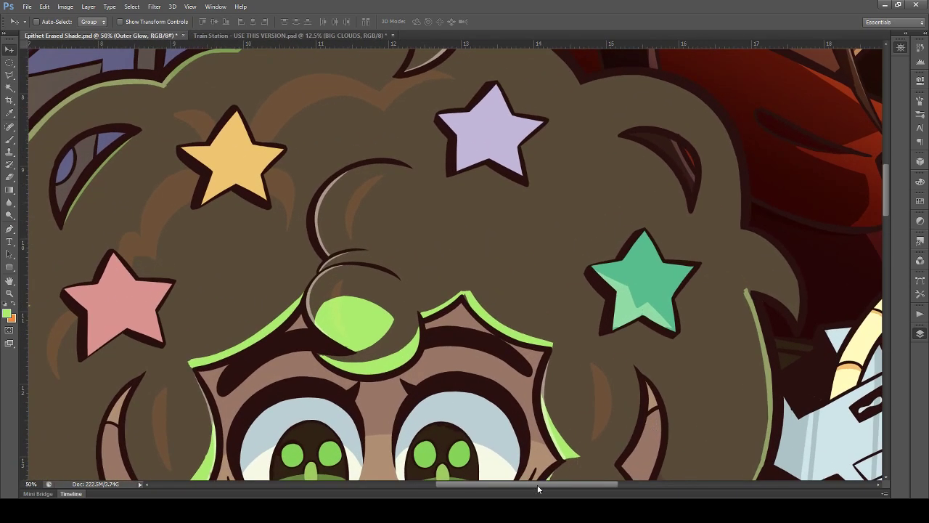
{"action": "left_click_drag", "start_coordinate": [537, 485], "coordinate": [568, 488]}
{"action": "scroll", "coordinate": [506, 331], "scroll_direction": "up", "scroll_amount": 3}
{"action": "key", "text": "b"}
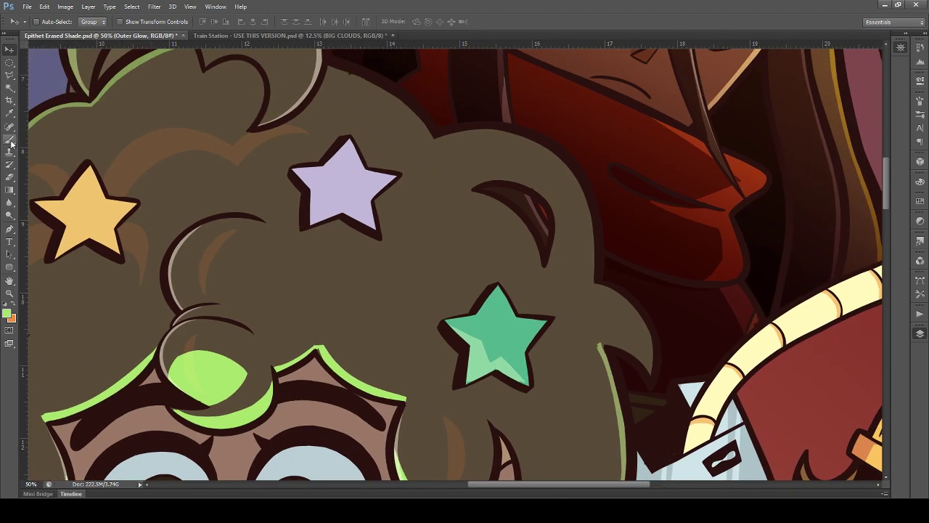
{"action": "mouse_move", "coordinate": [295, 172]}
{"action": "left_mouse_down"}
{"action": "mouse_move", "coordinate": [349, 196]}
{"action": "mouse_move", "coordinate": [310, 183]}
{"action": "mouse_move", "coordinate": [334, 193]}
{"action": "mouse_move", "coordinate": [318, 215]}
{"action": "mouse_move", "coordinate": [311, 198]}
{"action": "mouse_move", "coordinate": [321, 218]}
{"action": "mouse_move", "coordinate": [340, 203]}
{"action": "mouse_move", "coordinate": [328, 197]}
{"action": "mouse_move", "coordinate": [404, 174]}
{"action": "left_mouse_up"}
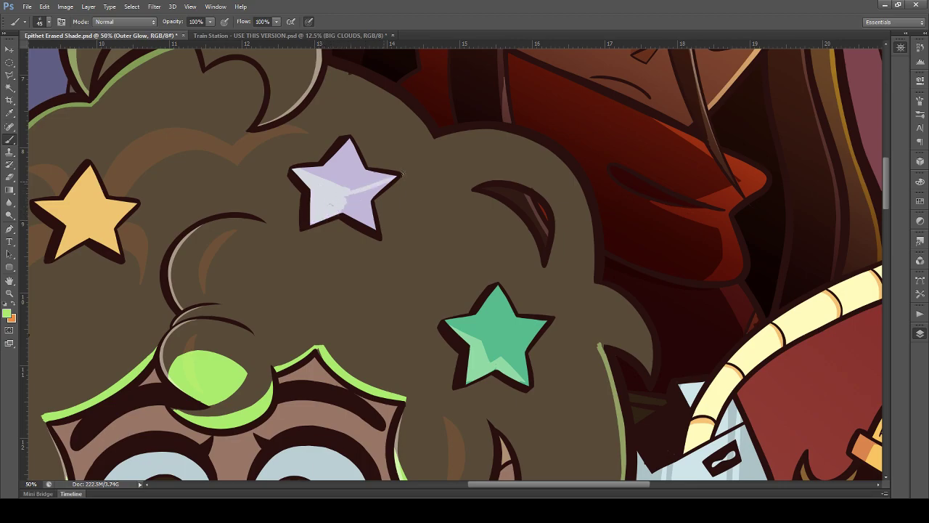
{"action": "mouse_move", "coordinate": [351, 192]}
{"action": "left_mouse_down"}
{"action": "mouse_move", "coordinate": [392, 175]}
{"action": "mouse_move", "coordinate": [370, 196]}
{"action": "mouse_move", "coordinate": [380, 190]}
{"action": "mouse_move", "coordinate": [337, 205]}
{"action": "mouse_move", "coordinate": [366, 225]}
{"action": "mouse_move", "coordinate": [359, 221]}
{"action": "left_mouse_up"}
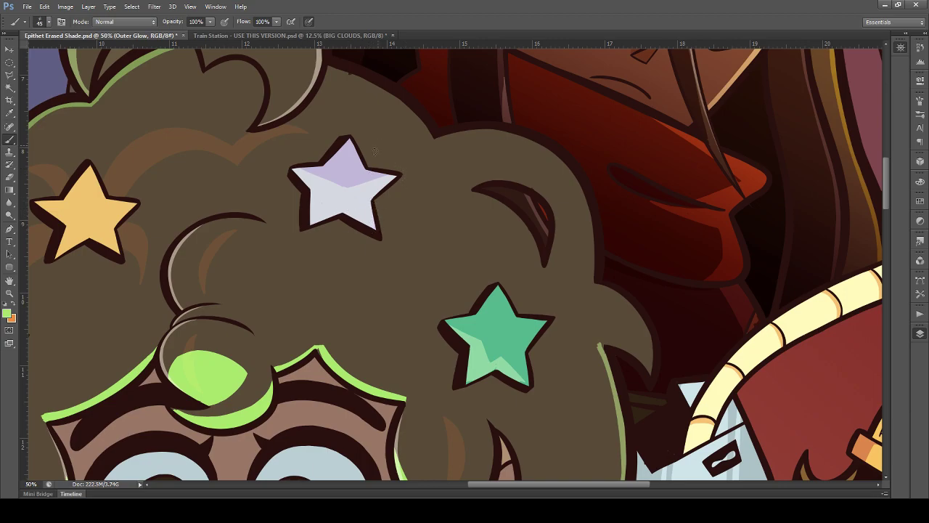
Step: Refine the purple star's glow edge with diagonal reflection strokes, undoing the unwanted stroke
{"action": "mouse_move", "coordinate": [294, 168]}
{"action": "left_mouse_down"}
{"action": "mouse_move", "coordinate": [363, 193]}
{"action": "mouse_move", "coordinate": [396, 177]}
{"action": "left_mouse_up"}
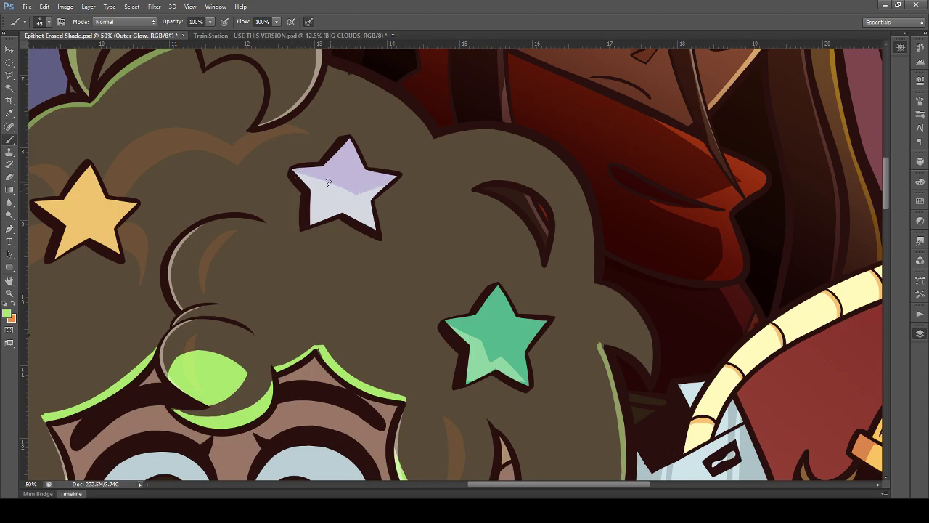
{"action": "key", "text": "ctrl+z"}
{"action": "mouse_move", "coordinate": [294, 169]}
{"action": "left_mouse_down"}
{"action": "mouse_move", "coordinate": [384, 206]}
{"action": "mouse_move", "coordinate": [389, 183]}
{"action": "left_mouse_up"}
Step: Try a pale peach highlight along the lower-left point of the pink star hair clip
{"action": "key", "text": "ctrl+minus"}
{"action": "scroll", "coordinate": [321, 237], "scroll_direction": "down", "scroll_amount": 2}
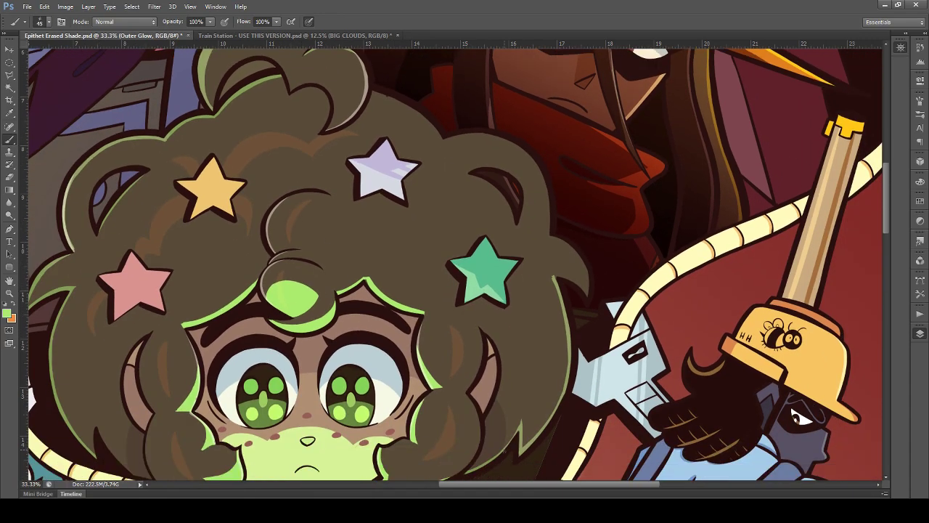
{"action": "left_click_drag", "start_coordinate": [505, 485], "coordinate": [430, 484]}
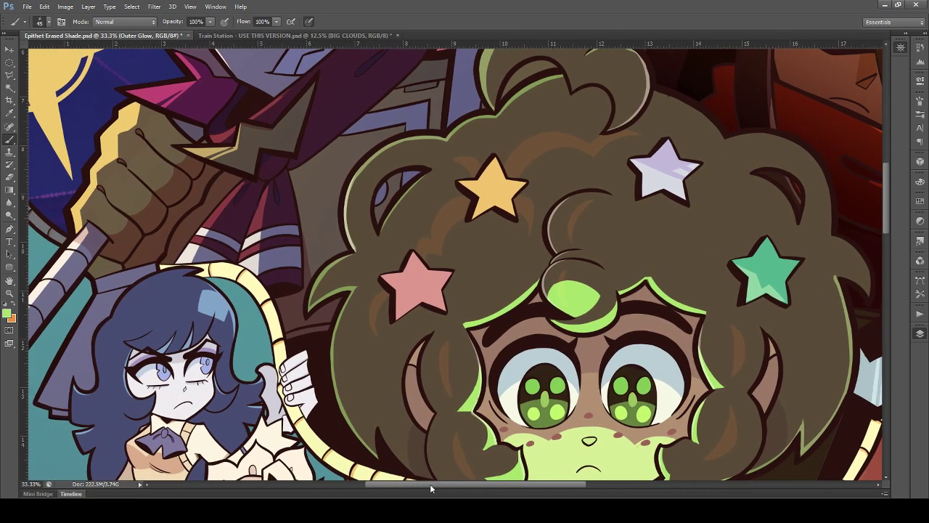
{"action": "scroll", "coordinate": [539, 367], "scroll_direction": "up", "scroll_amount": 2}
{"action": "key", "text": "ctrl+plus"}
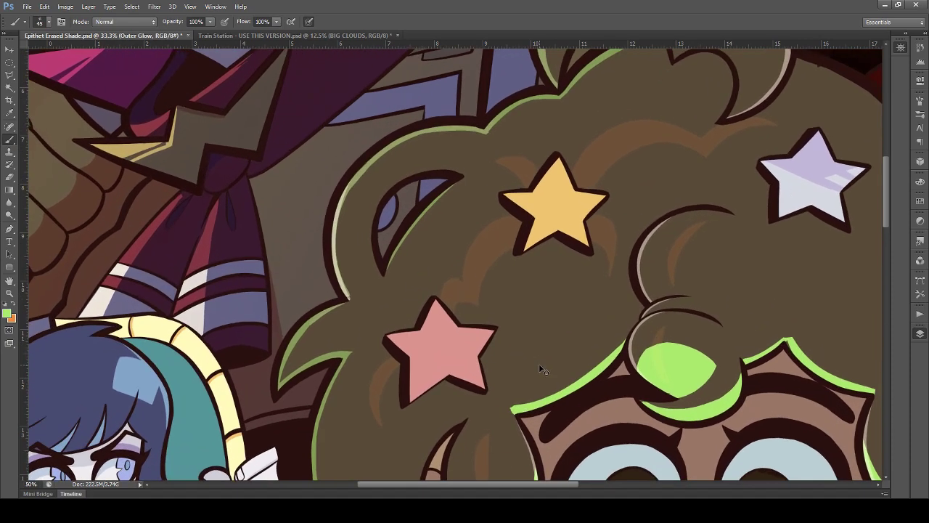
{"action": "left_click_drag", "start_coordinate": [410, 393], "coordinate": [445, 374]}
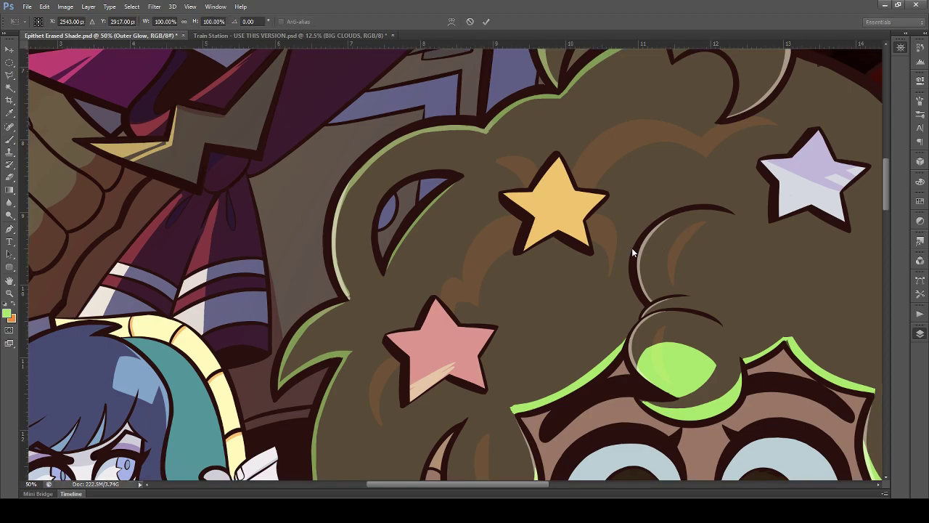
Step: Try the Guile portrait enlarged to 266.49% over the child's hair, and delete it
{"action": "left_click_drag", "start_coordinate": [458, 294], "coordinate": [318, 381]}
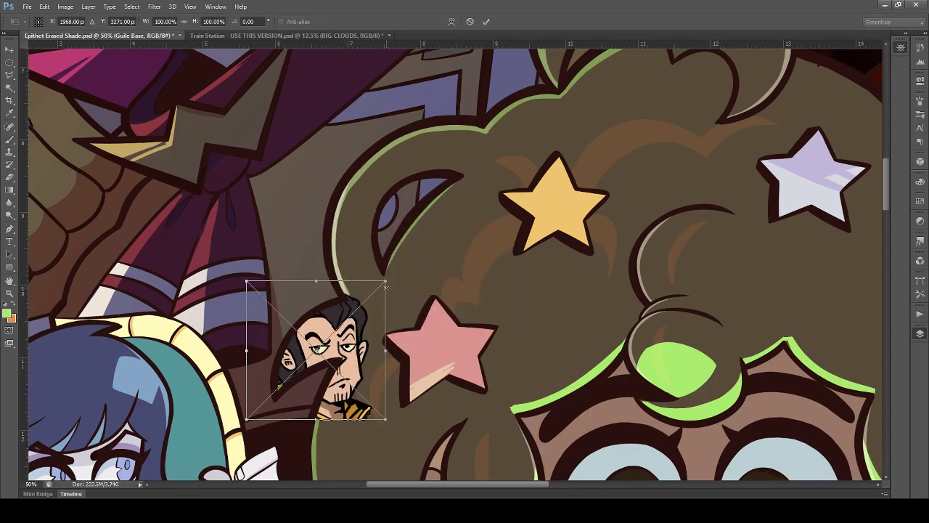
{"action": "left_click_drag", "start_coordinate": [354, 336], "coordinate": [505, 335]}
{"action": "left_click_drag", "start_coordinate": [526, 240], "coordinate": [774, 102]}
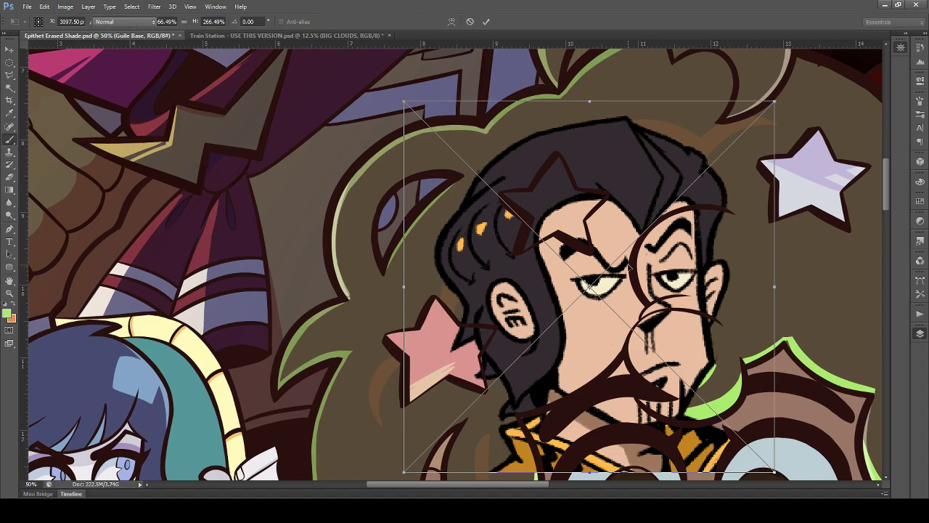
{"action": "key", "text": "Return"}
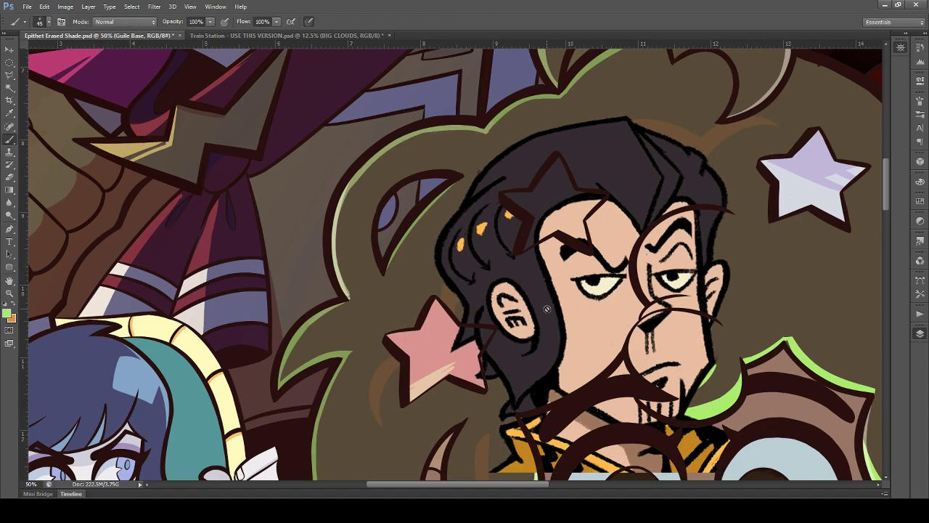
{"action": "key", "text": "v"}
{"action": "mouse_move", "coordinate": [556, 321]}
{"action": "left_mouse_down"}
{"action": "mouse_move", "coordinate": [605, 331]}
{"action": "mouse_move", "coordinate": [598, 373]}
{"action": "left_mouse_up"}
{"action": "left_click_drag", "start_coordinate": [545, 317], "coordinate": [555, 298]}
{"action": "key", "text": "Delete"}
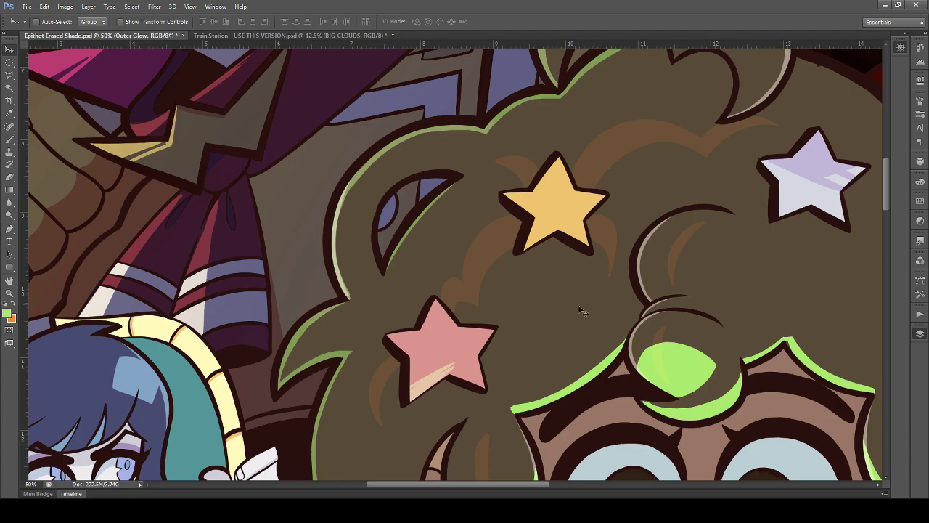
Step: Try touching up the peach highlight on the pink star's lower point, and undo the recent strokes
{"action": "scroll", "coordinate": [577, 334], "scroll_direction": "down", "scroll_amount": 1}
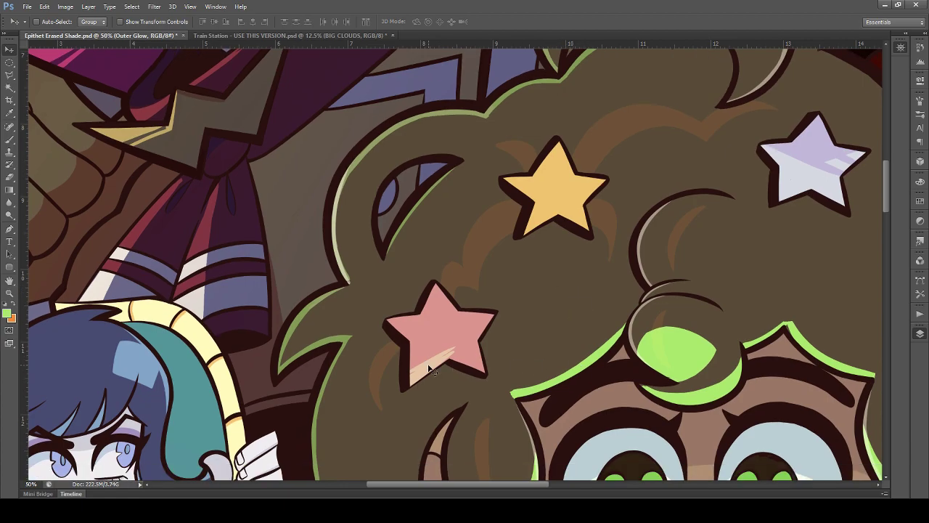
{"action": "key", "text": "b"}
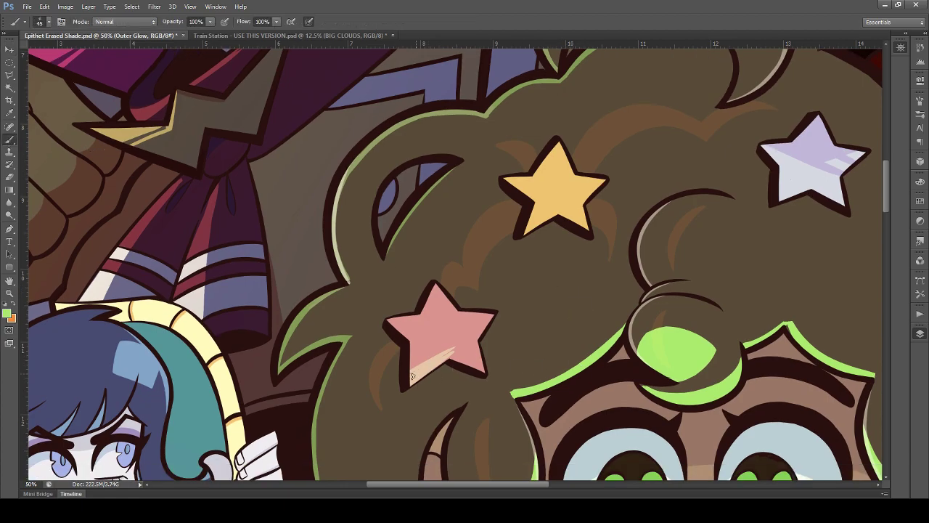
{"action": "mouse_move", "coordinate": [455, 352]}
{"action": "left_mouse_down"}
{"action": "mouse_move", "coordinate": [488, 373]}
{"action": "mouse_move", "coordinate": [463, 360]}
{"action": "mouse_move", "coordinate": [484, 374]}
{"action": "mouse_move", "coordinate": [475, 379]}
{"action": "mouse_move", "coordinate": [451, 356]}
{"action": "left_mouse_up"}
{"action": "key", "text": "ctrl+z"}
{"action": "key", "text": "ctrl+z"}
{"action": "key", "text": "ctrl+z"}
{"action": "key", "text": "ctrl+z"}
Step: Try a peach glow with a curved upper edge across the lower half of the pink star
{"action": "left_click_drag", "start_coordinate": [391, 324], "coordinate": [463, 347]}
{"action": "key", "text": "ctrl+z"}
{"action": "left_click_drag", "start_coordinate": [390, 322], "coordinate": [462, 349]}
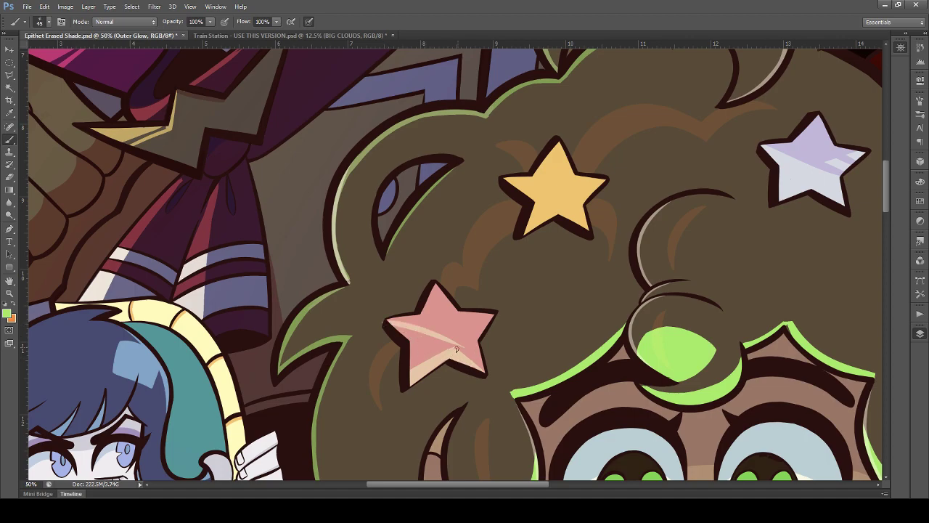
{"action": "key", "text": "ctrl+z"}
{"action": "left_click_drag", "start_coordinate": [388, 321], "coordinate": [449, 350]}
{"action": "mouse_move", "coordinate": [397, 328]}
{"action": "left_mouse_down"}
{"action": "mouse_move", "coordinate": [415, 339]}
{"action": "mouse_move", "coordinate": [421, 372]}
{"action": "mouse_move", "coordinate": [413, 372]}
{"action": "mouse_move", "coordinate": [428, 350]}
{"action": "mouse_move", "coordinate": [445, 353]}
{"action": "left_mouse_up"}
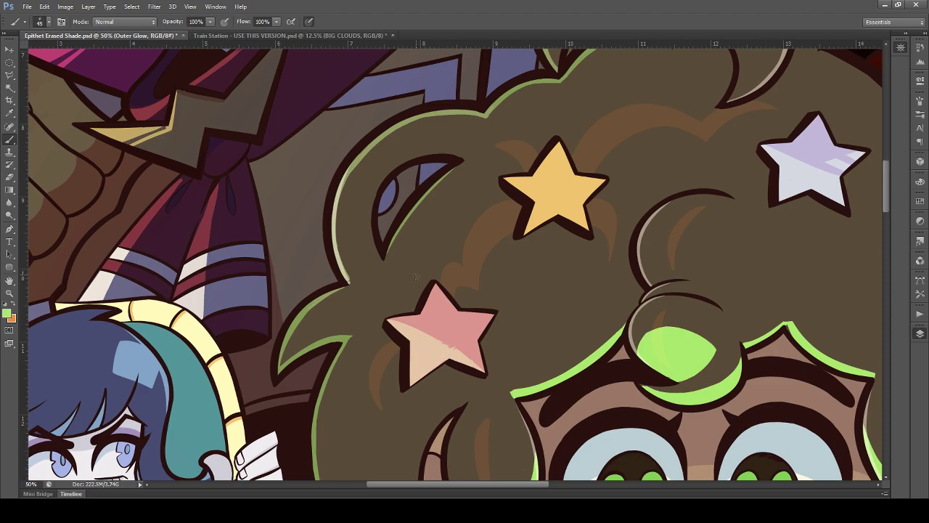
Step: Undo the last glow strokes and clear the remaining peach glow from the pink star
{"action": "key", "text": "ctrl+z"}
{"action": "key", "text": "ctrl+z"}
{"action": "key", "text": "ctrl+z"}
{"action": "key", "text": "ctrl+minus"}
{"action": "key", "text": "ctrl+minus"}
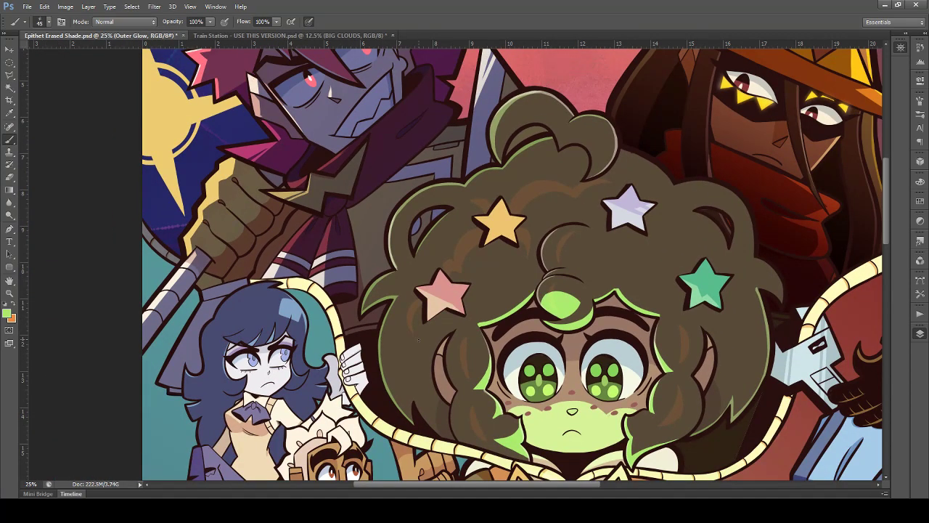
{"action": "scroll", "coordinate": [419, 340], "scroll_direction": "down", "scroll_amount": 2}
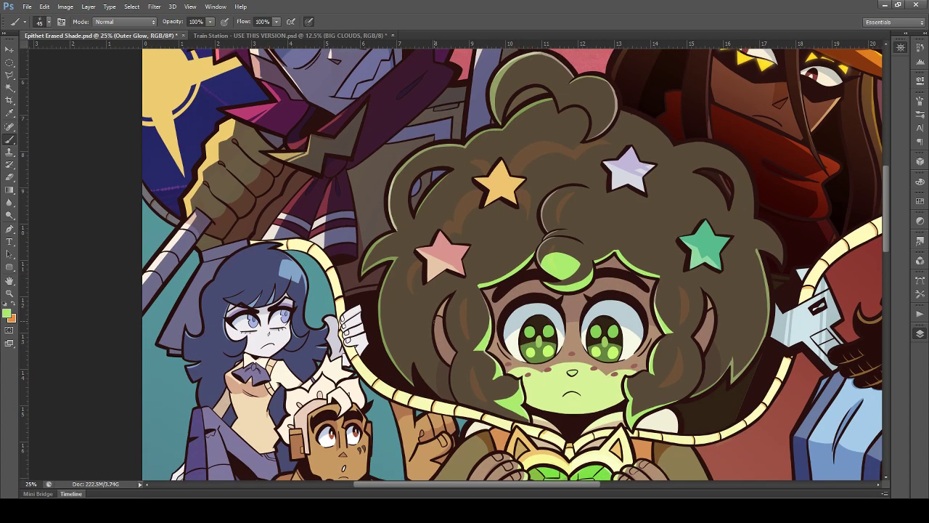
{"action": "left_click_drag", "start_coordinate": [444, 250], "coordinate": [459, 265]}
Step: Brush a peach glow with a diagonal edge over the pink star's lower-right part, undoing the unwanted strokes
{"action": "scroll", "coordinate": [374, 312], "scroll_direction": "down", "scroll_amount": 2}
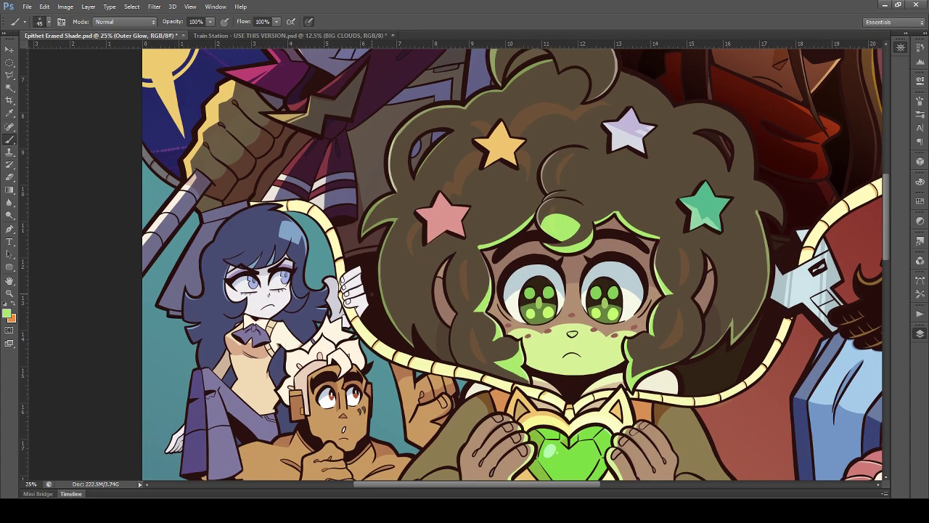
{"action": "scroll", "coordinate": [371, 294], "scroll_direction": "up", "scroll_amount": 3}
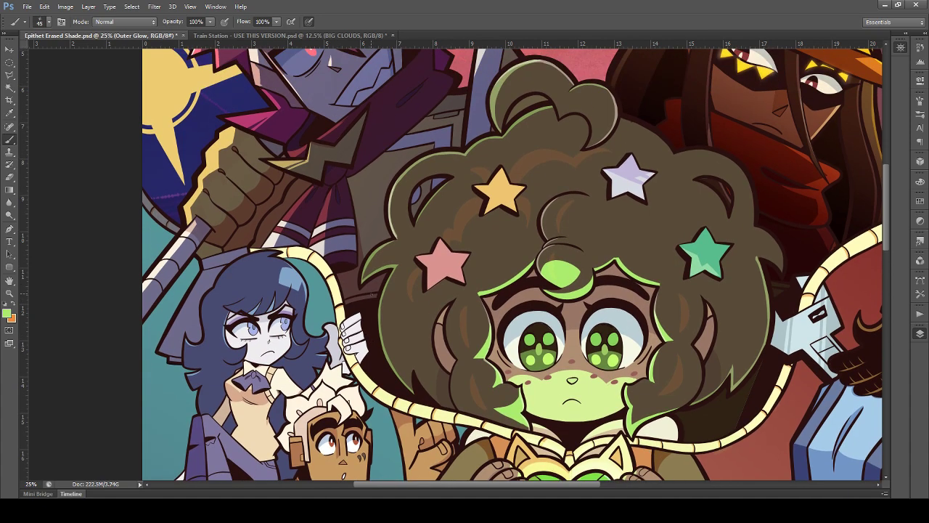
{"action": "scroll", "coordinate": [372, 294], "scroll_direction": "up", "scroll_amount": 1}
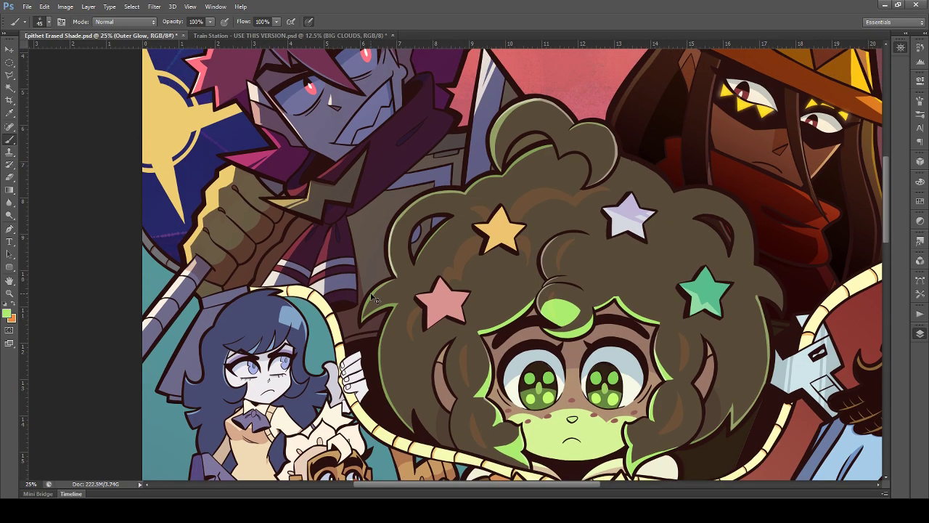
{"action": "scroll", "coordinate": [371, 297], "scroll_direction": "up", "scroll_amount": 2}
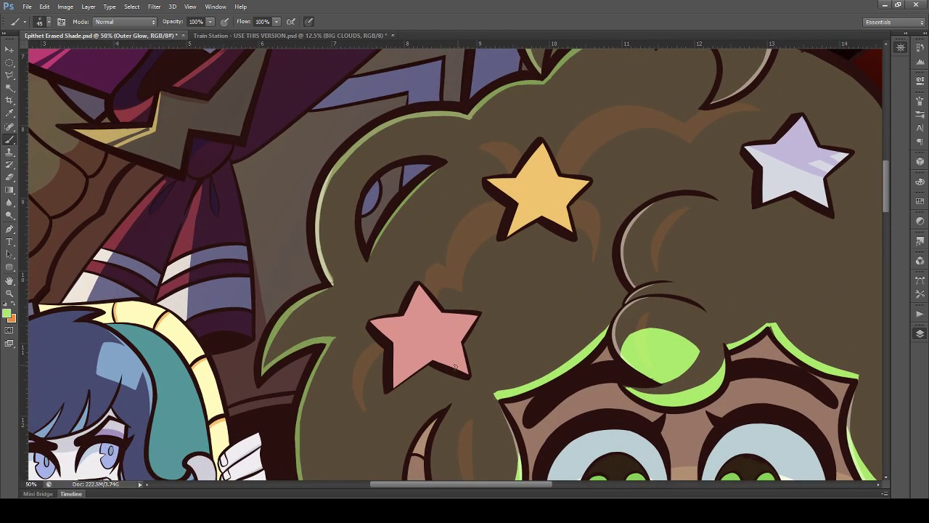
{"action": "left_click_drag", "start_coordinate": [396, 377], "coordinate": [467, 337]}
{"action": "key", "text": "ctrl+z"}
{"action": "left_click_drag", "start_coordinate": [395, 377], "coordinate": [465, 323]}
{"action": "key", "text": "ctrl+z"}
{"action": "mouse_move", "coordinate": [395, 384]}
{"action": "left_mouse_down"}
{"action": "mouse_move", "coordinate": [432, 357]}
{"action": "mouse_move", "coordinate": [426, 363]}
{"action": "mouse_move", "coordinate": [438, 357]}
{"action": "mouse_move", "coordinate": [465, 369]}
{"action": "mouse_move", "coordinate": [446, 340]}
{"action": "mouse_move", "coordinate": [456, 339]}
{"action": "left_mouse_up"}
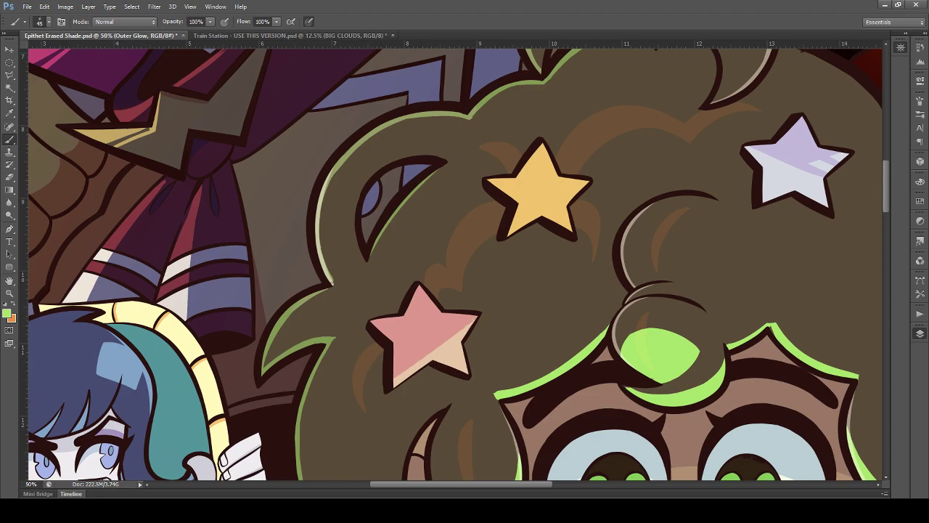
Step: Add thin diagonal peach reflection streaks across the lower-left part of the pink star
{"action": "left_click_drag", "start_coordinate": [396, 366], "coordinate": [447, 335]}
{"action": "left_click_drag", "start_coordinate": [394, 376], "coordinate": [443, 340]}
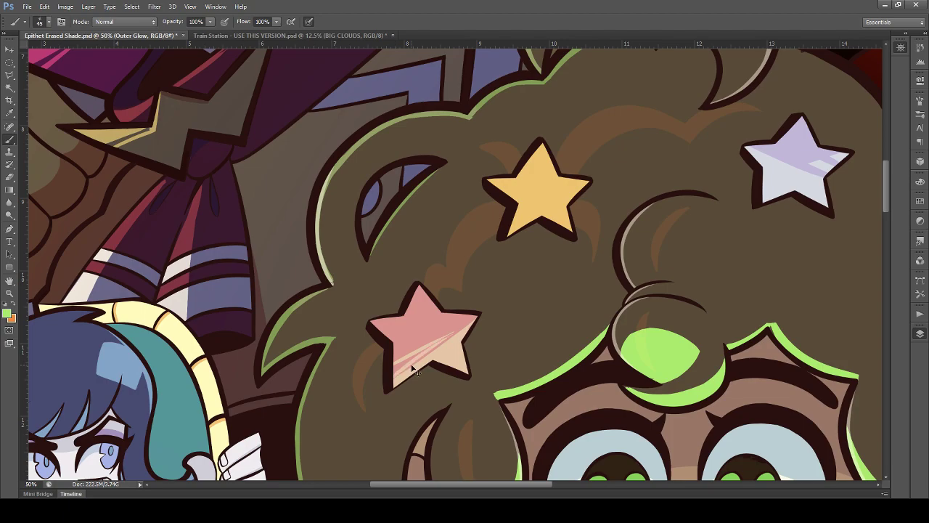
{"action": "left_click_drag", "start_coordinate": [401, 363], "coordinate": [434, 346]}
{"action": "left_click_drag", "start_coordinate": [398, 379], "coordinate": [459, 317]}
Step: Examine the shaded star clips, the child's glowing face and the surrounding characters
{"action": "key", "text": "ctrl+minus"}
{"action": "key", "text": "ctrl+minus"}
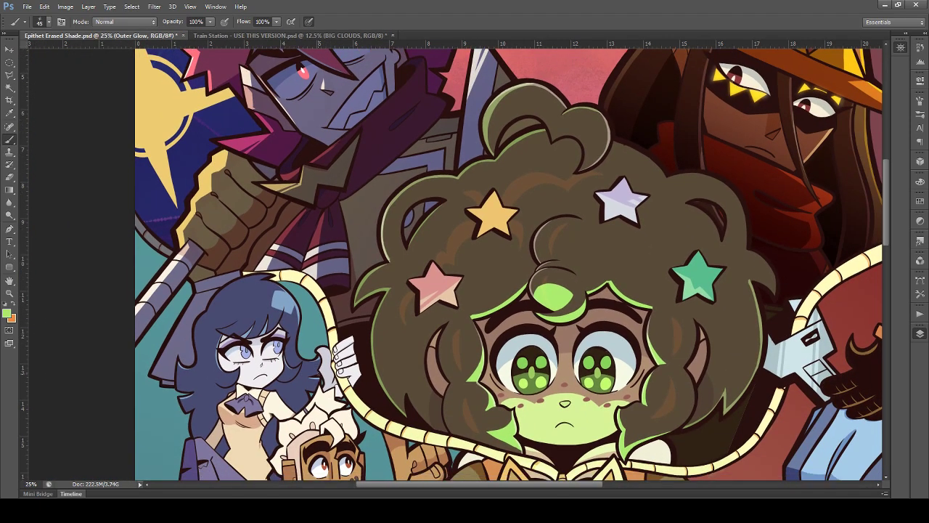
{"action": "scroll", "coordinate": [450, 261], "scroll_direction": "down", "scroll_amount": 1}
{"action": "scroll", "coordinate": [320, 361], "scroll_direction": "up", "scroll_amount": 1}
{"action": "scroll", "coordinate": [320, 360], "scroll_direction": "down", "scroll_amount": 5}
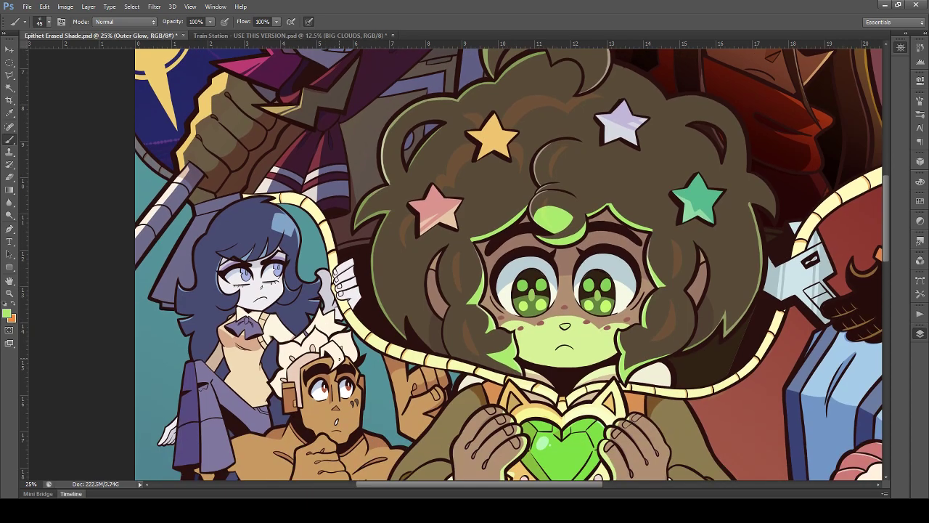
{"action": "scroll", "coordinate": [343, 360], "scroll_direction": "up", "scroll_amount": 2}
{"action": "scroll", "coordinate": [508, 261], "scroll_direction": "up", "scroll_amount": 5}
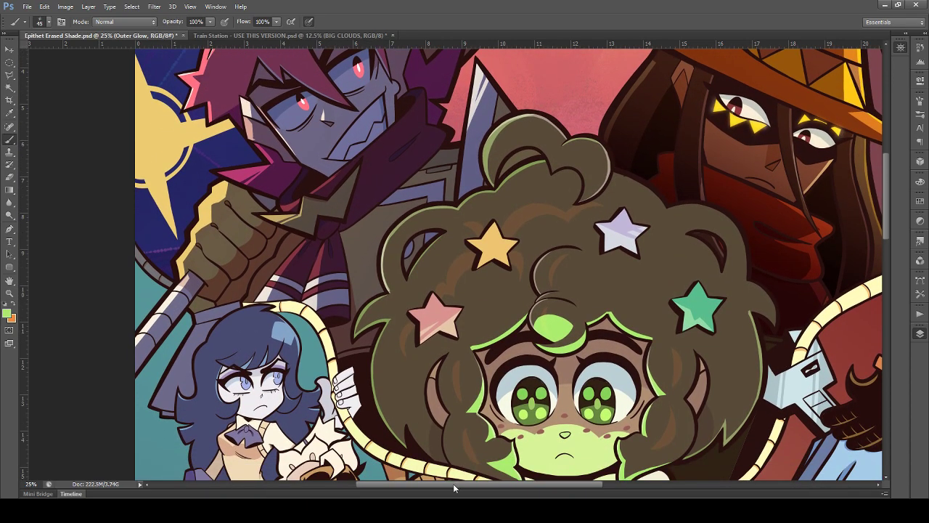
{"action": "left_click_drag", "start_coordinate": [455, 488], "coordinate": [472, 496]}
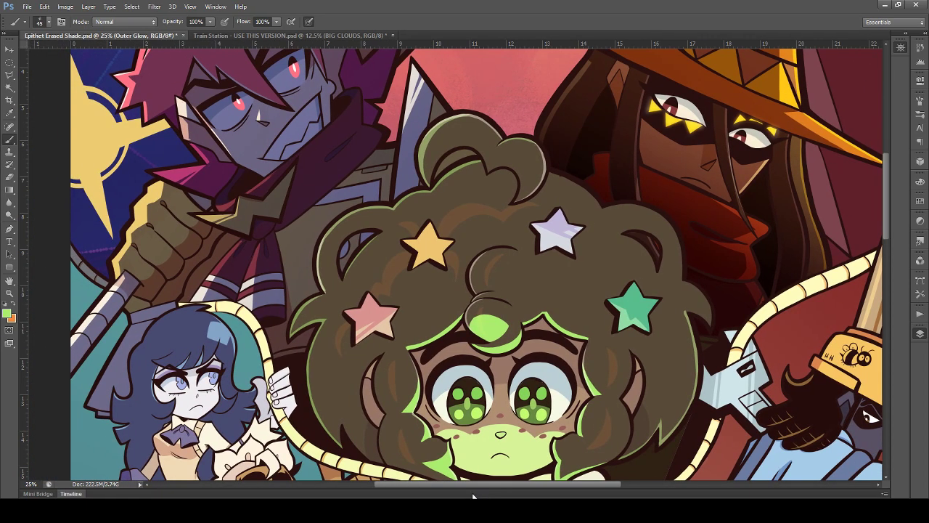
Step: Brush a pale yellow glow with a diagonal edge over the yellow star's lower half, undoing the unwanted streak, and save the poster
{"action": "scroll", "coordinate": [465, 403], "scroll_direction": "up", "scroll_amount": 2}
{"action": "key", "text": "ctrl+plus"}
{"action": "key", "text": "ctrl+plus"}
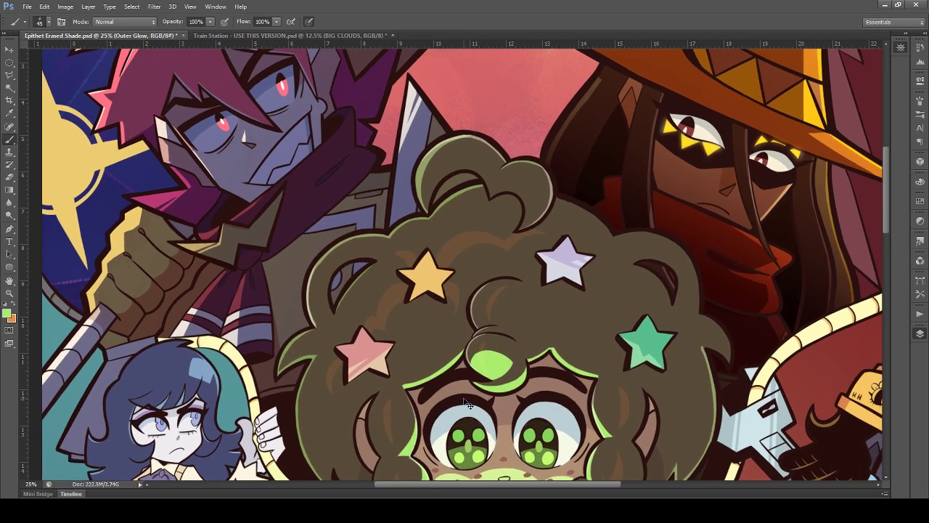
{"action": "scroll", "coordinate": [465, 403], "scroll_direction": "up", "scroll_amount": 1}
{"action": "mouse_move", "coordinate": [346, 344]}
{"action": "left_mouse_down"}
{"action": "mouse_move", "coordinate": [381, 315]}
{"action": "mouse_move", "coordinate": [352, 329]}
{"action": "mouse_move", "coordinate": [376, 319]}
{"action": "left_mouse_up"}
{"action": "key", "text": "ctrl+s"}
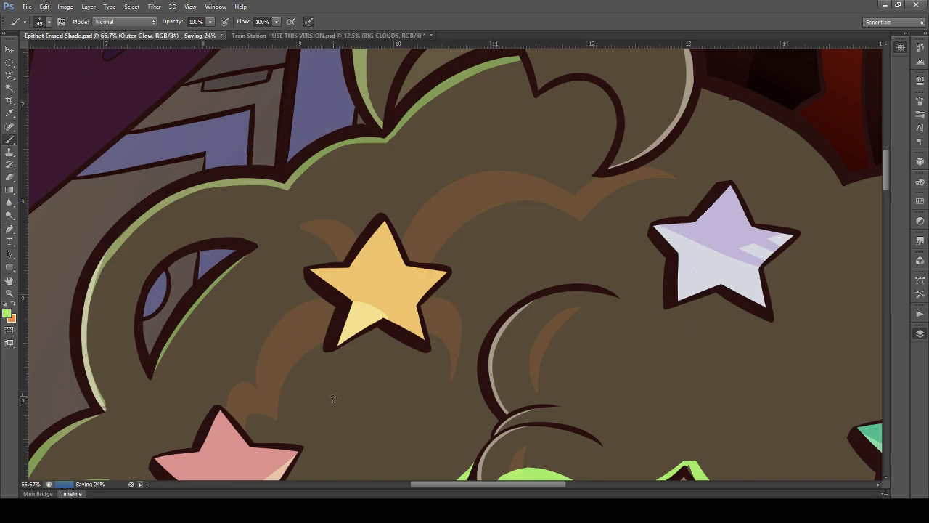
{"action": "left_click_drag", "start_coordinate": [374, 314], "coordinate": [441, 270]}
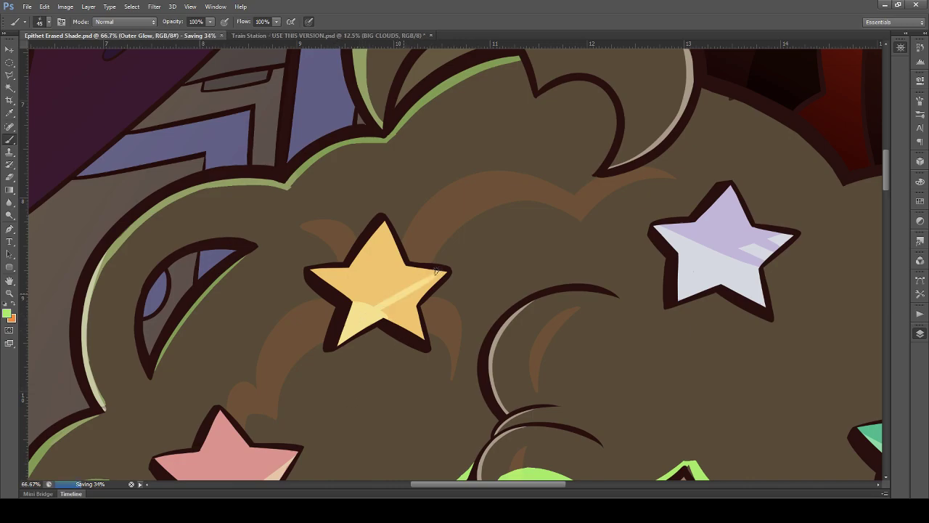
{"action": "key", "text": "ctrl+z"}
{"action": "mouse_move", "coordinate": [381, 311]}
{"action": "left_mouse_down"}
{"action": "mouse_move", "coordinate": [430, 277]}
{"action": "mouse_move", "coordinate": [400, 305]}
{"action": "left_mouse_up"}
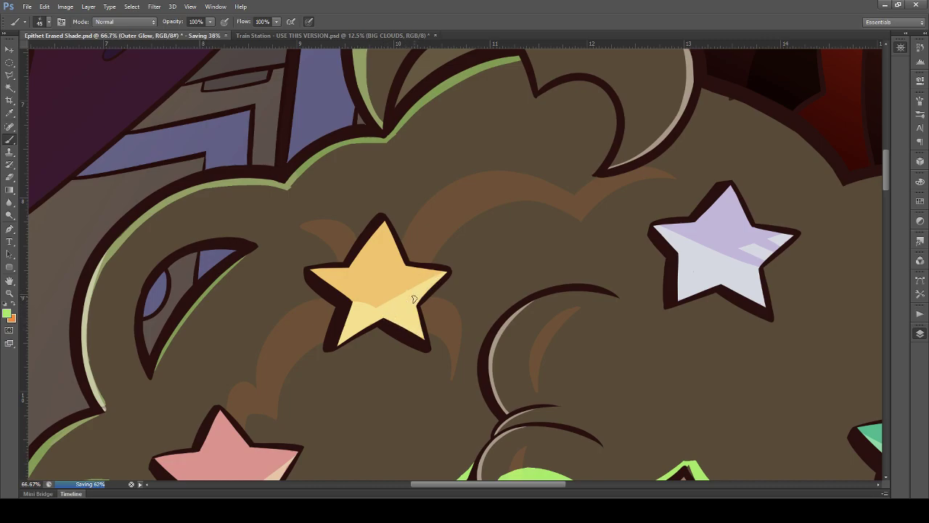
Step: Extend the yellow star's glow towards its right arm with thin diagonal reflection streaks, undoing the unwanted strokes
{"action": "left_click_drag", "start_coordinate": [369, 296], "coordinate": [417, 273]}
{"action": "key", "text": "ctrl+z"}
{"action": "left_click_drag", "start_coordinate": [363, 305], "coordinate": [431, 268]}
{"action": "key", "text": "ctrl+z"}
{"action": "mouse_move", "coordinate": [366, 307]}
{"action": "left_mouse_down"}
{"action": "mouse_move", "coordinate": [428, 271]}
{"action": "mouse_move", "coordinate": [422, 267]}
{"action": "left_mouse_up"}
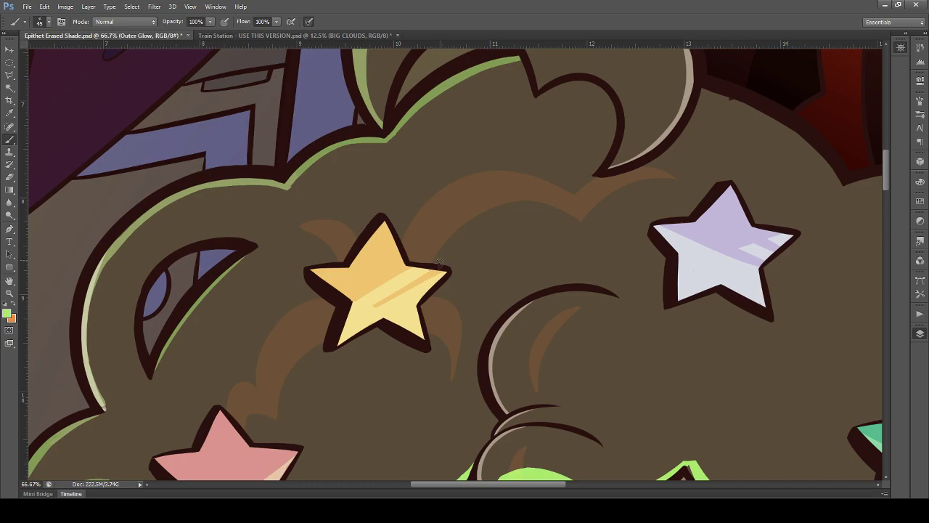
Step: Examine the four star clips, the child's glowing face and heart gem, and the hair's unlit right side
{"action": "key", "text": "ctrl+minus"}
{"action": "key", "text": "ctrl+minus"}
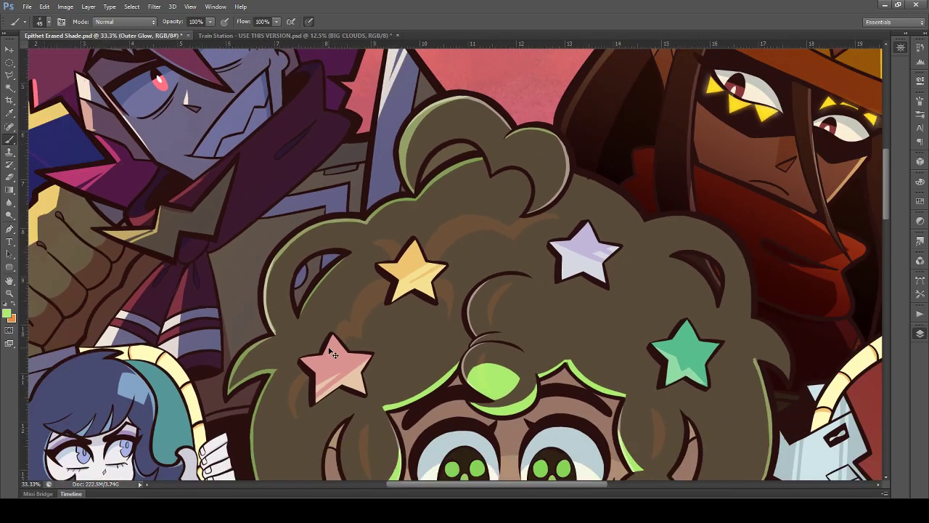
{"action": "key", "text": "ctrl+minus"}
{"action": "scroll", "coordinate": [333, 352], "scroll_direction": "down", "scroll_amount": 5}
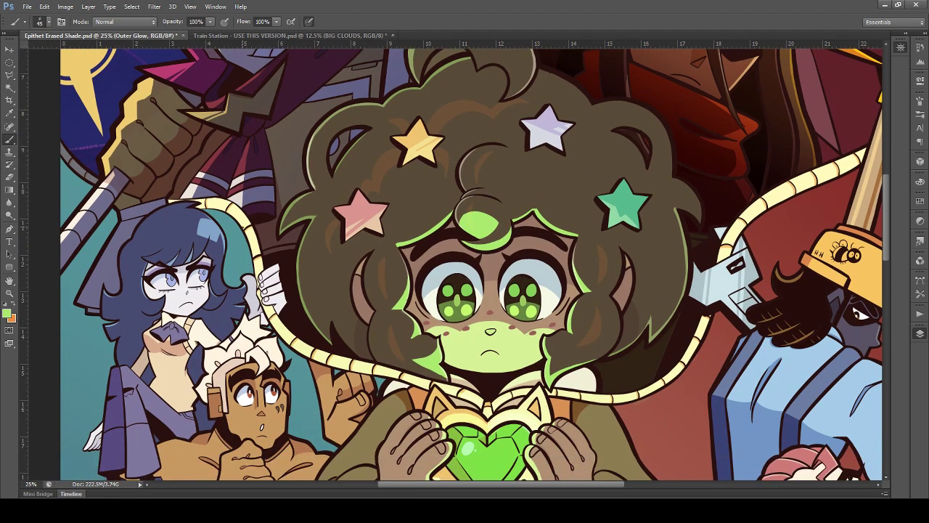
{"action": "scroll", "coordinate": [332, 352], "scroll_direction": "down", "scroll_amount": 1}
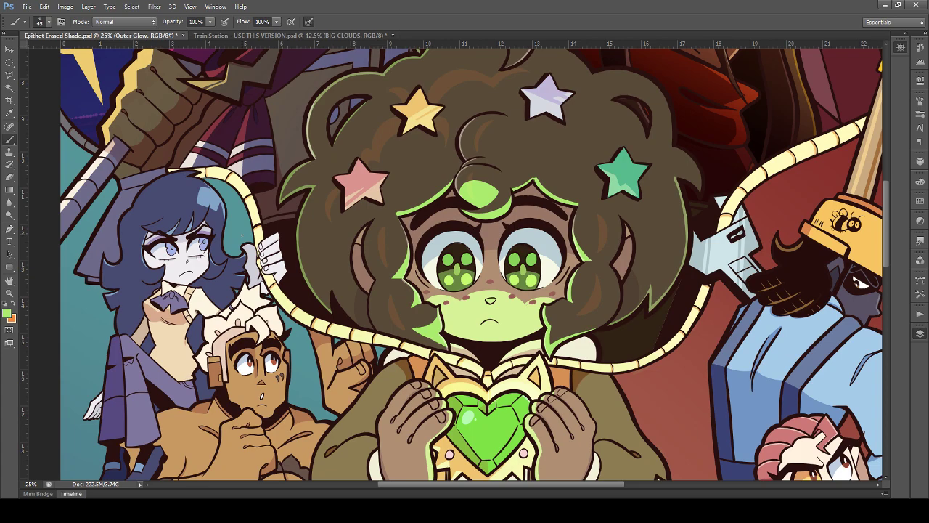
{"action": "scroll", "coordinate": [243, 235], "scroll_direction": "down", "scroll_amount": 2}
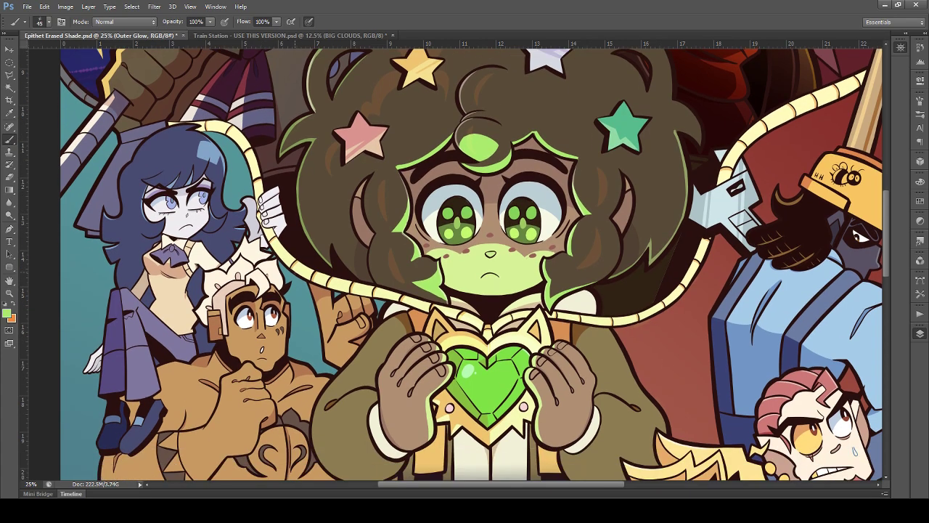
{"action": "scroll", "coordinate": [302, 235], "scroll_direction": "up", "scroll_amount": 4}
{"action": "scroll", "coordinate": [302, 253], "scroll_direction": "up", "scroll_amount": 3}
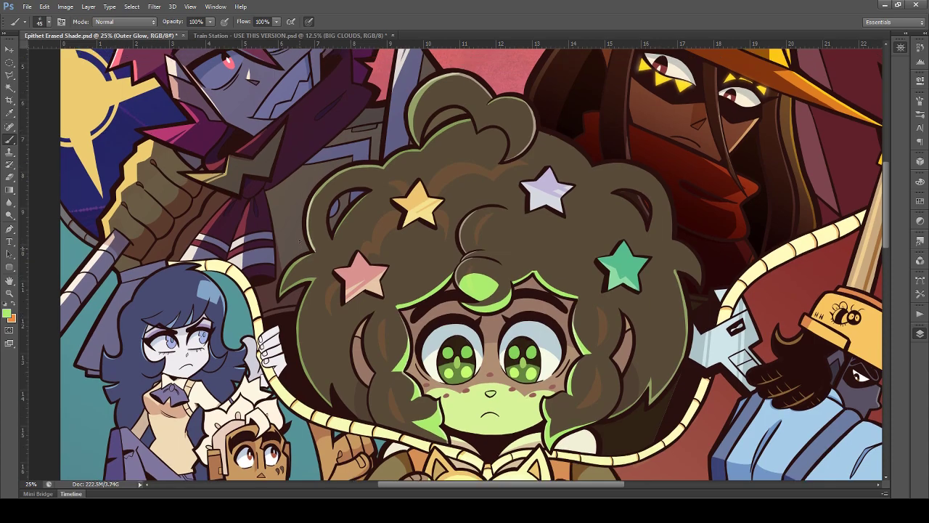
{"action": "scroll", "coordinate": [302, 253], "scroll_direction": "down", "scroll_amount": 2}
{"action": "scroll", "coordinate": [472, 261], "scroll_direction": "down", "scroll_amount": 2}
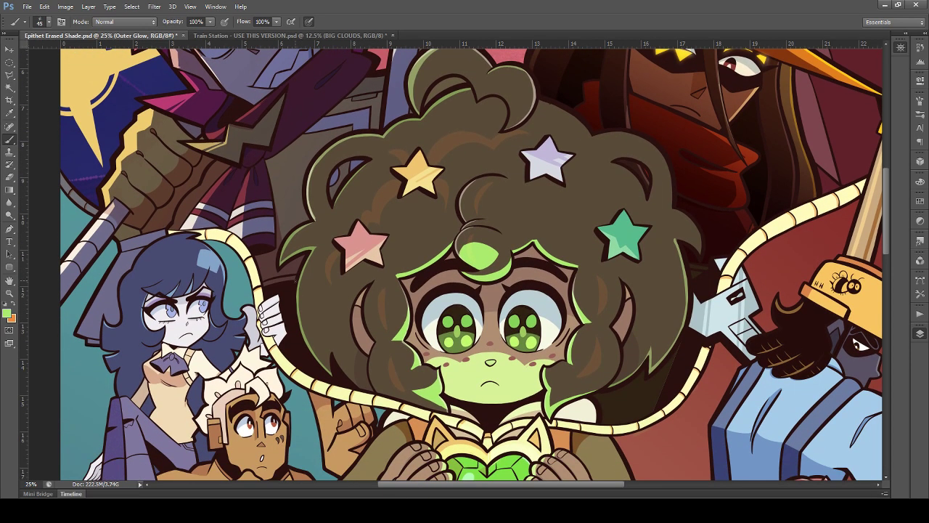
{"action": "left_click_drag", "start_coordinate": [449, 484], "coordinate": [489, 484]}
{"action": "scroll", "coordinate": [548, 385], "scroll_direction": "up", "scroll_amount": 1}
{"action": "scroll", "coordinate": [547, 384], "scroll_direction": "up", "scroll_amount": 1}
{"action": "key", "text": "ctrl+plus"}
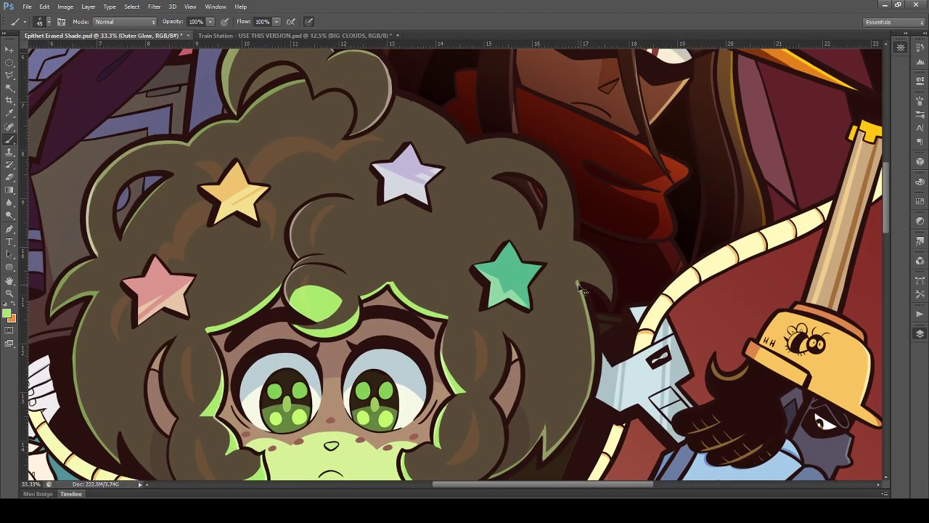
{"action": "key", "text": "v"}
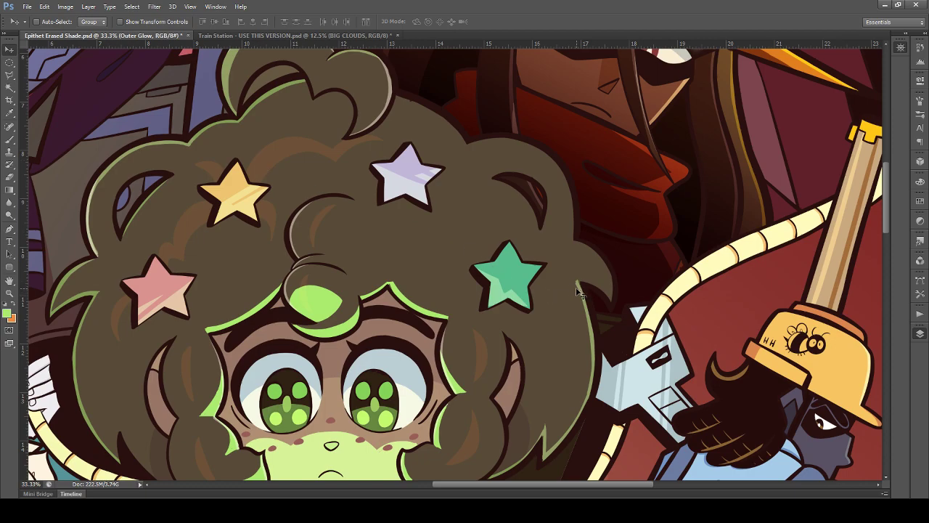
{"action": "scroll", "coordinate": [374, 127], "scroll_direction": "down", "scroll_amount": 4}
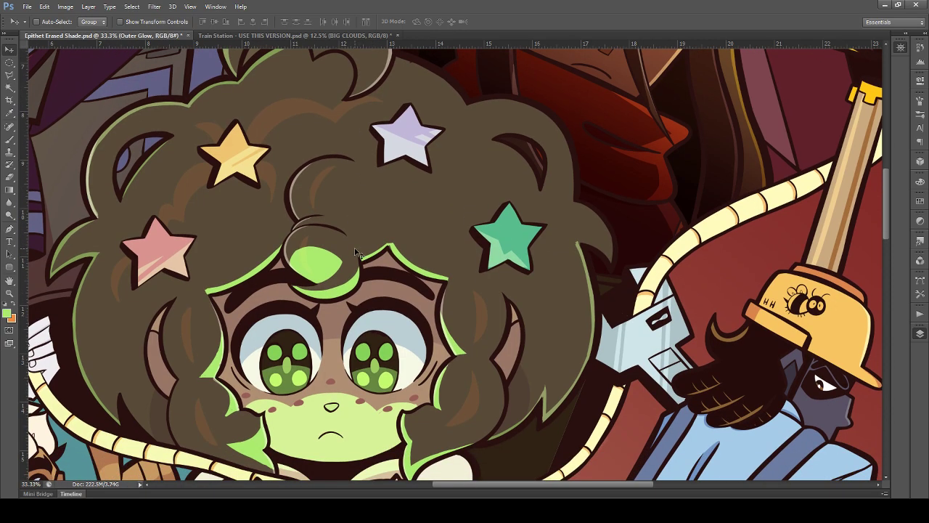
{"action": "left_click", "coordinate": [9, 140]}
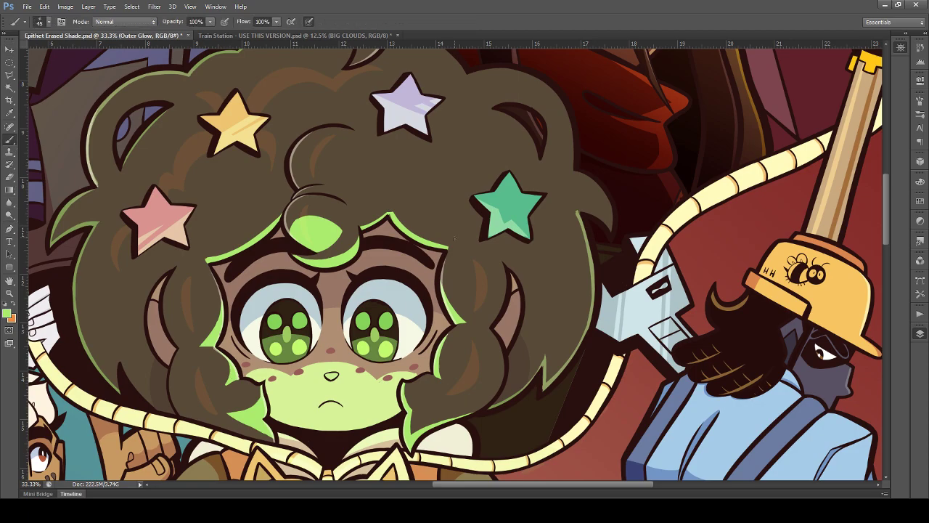
{"action": "left_click", "coordinate": [796, 457]}
{"action": "left_click", "coordinate": [796, 457]}
{"action": "scroll", "coordinate": [674, 355], "scroll_direction": "up", "scroll_amount": 5}
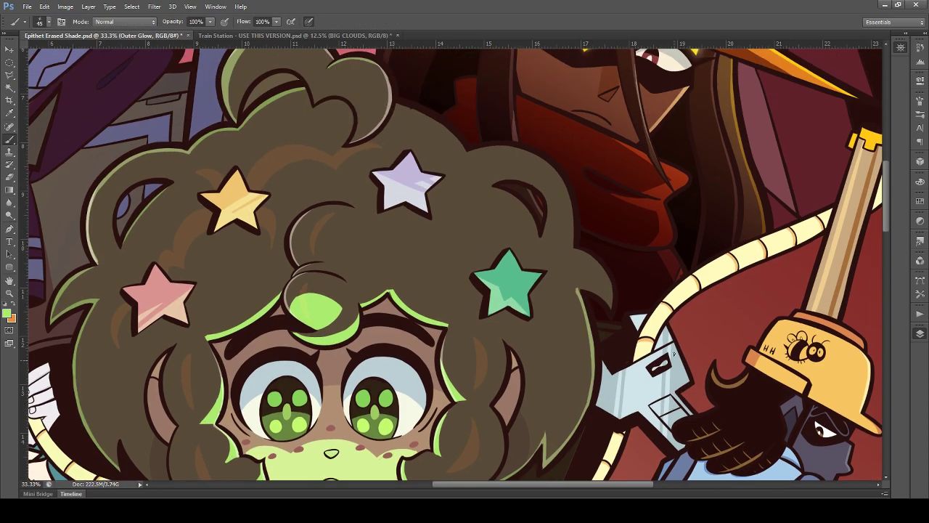
Step: Brush a green rim light along the underside of the pointed curl on the hair's right side, undoing the unwanted strokes
{"action": "key", "text": "ctrl+plus"}
{"action": "key", "text": "ctrl+plus"}
{"action": "scroll", "coordinate": [537, 313], "scroll_direction": "up", "scroll_amount": 1}
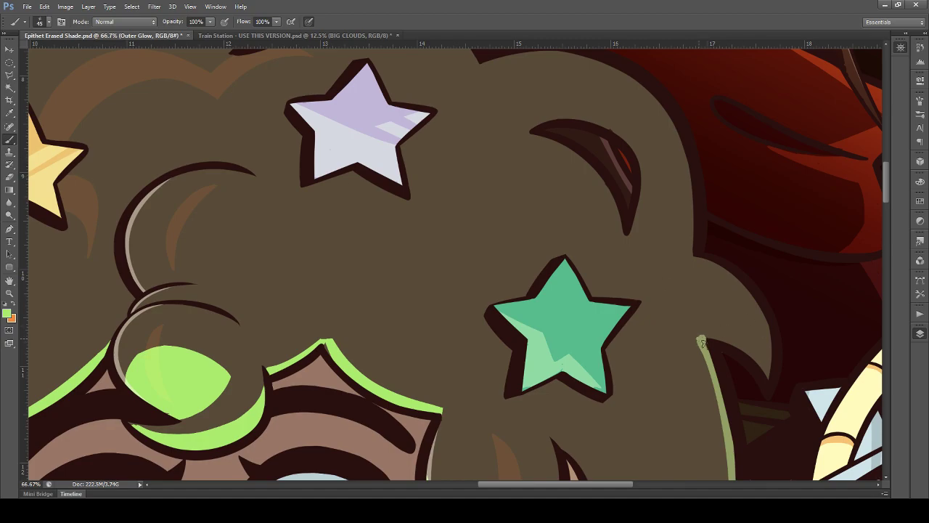
{"action": "left_click_drag", "start_coordinate": [699, 337], "coordinate": [762, 355]}
{"action": "key", "text": "ctrl+alt+z"}
{"action": "left_click_drag", "start_coordinate": [700, 335], "coordinate": [762, 362]}
{"action": "key", "text": "ctrl+alt+z"}
{"action": "key", "text": "ctrl+alt+z"}
{"action": "mouse_move", "coordinate": [700, 338]}
{"action": "left_mouse_down"}
{"action": "mouse_move", "coordinate": [729, 340]}
{"action": "mouse_move", "coordinate": [759, 360]}
{"action": "left_mouse_up"}
{"action": "key", "text": "ctrl+z"}
{"action": "mouse_move", "coordinate": [699, 337]}
{"action": "left_mouse_down"}
{"action": "mouse_move", "coordinate": [723, 337]}
{"action": "mouse_move", "coordinate": [768, 372]}
{"action": "left_mouse_up"}
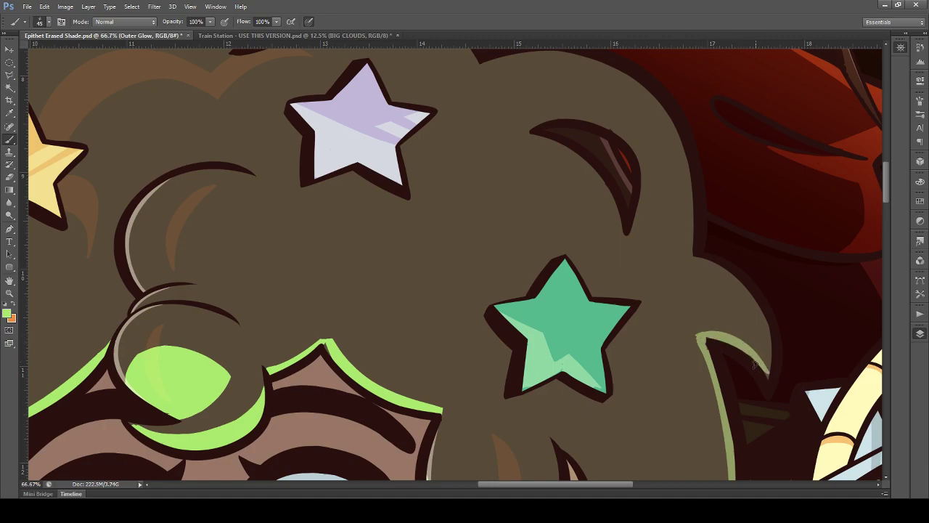
Step: Brush the green rim light from the pointed curl's tip up along its outer edge
{"action": "left_click_drag", "start_coordinate": [767, 373], "coordinate": [767, 321]}
{"action": "key", "text": "ctrl+z"}
{"action": "mouse_move", "coordinate": [769, 375]}
{"action": "left_mouse_down"}
{"action": "mouse_move", "coordinate": [767, 332]}
{"action": "mouse_move", "coordinate": [765, 376]}
{"action": "mouse_move", "coordinate": [761, 311]}
{"action": "left_mouse_up"}
{"action": "left_click_drag", "start_coordinate": [768, 354], "coordinate": [767, 327]}
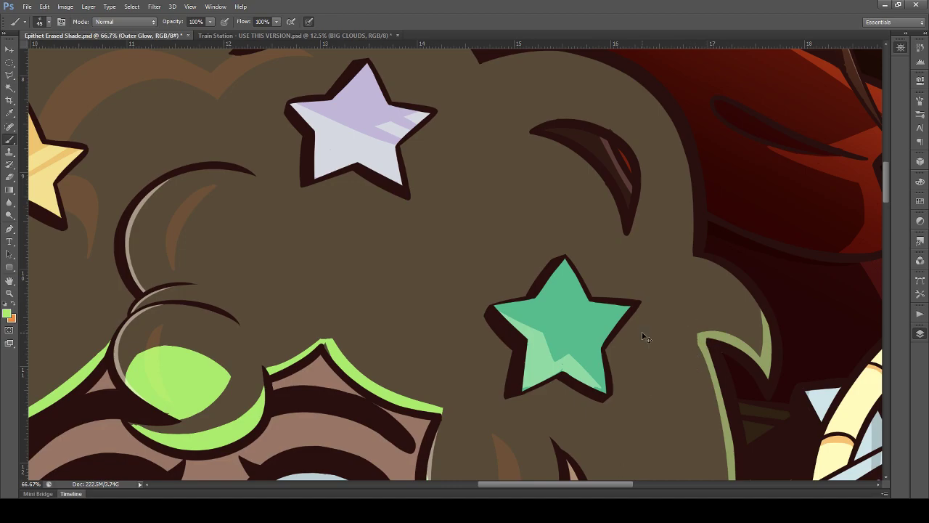
Step: Examine the curl's rim light against the whole hair, the face and the heart gem
{"action": "key", "text": "ctrl+minus"}
{"action": "key", "text": "ctrl+minus"}
{"action": "key", "text": "ctrl+minus"}
{"action": "scroll", "coordinate": [642, 334], "scroll_direction": "down", "scroll_amount": 3}
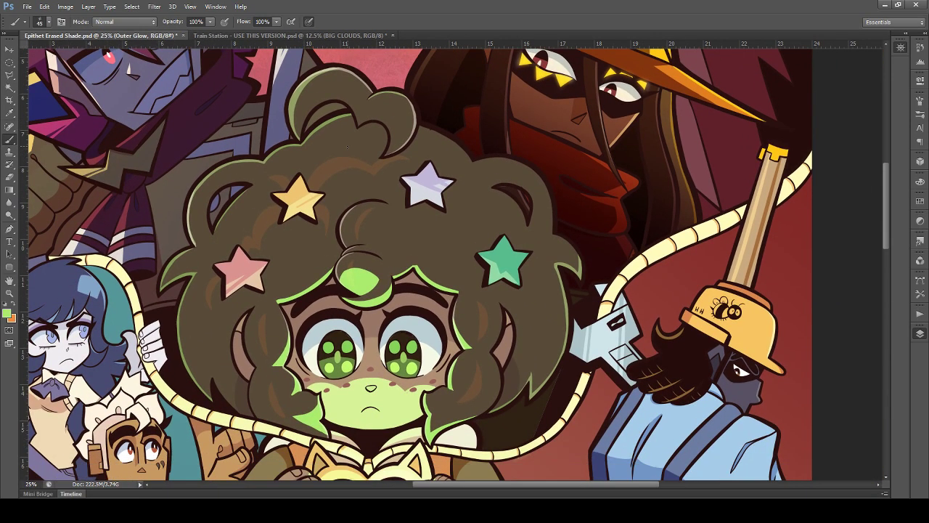
{"action": "scroll", "coordinate": [286, 117], "scroll_direction": "down", "scroll_amount": 5}
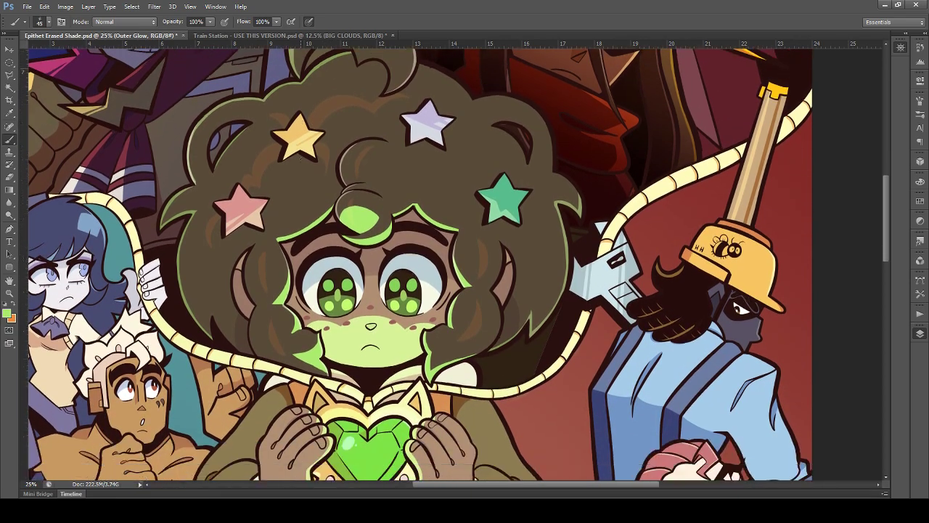
{"action": "scroll", "coordinate": [286, 118], "scroll_direction": "down", "scroll_amount": 2}
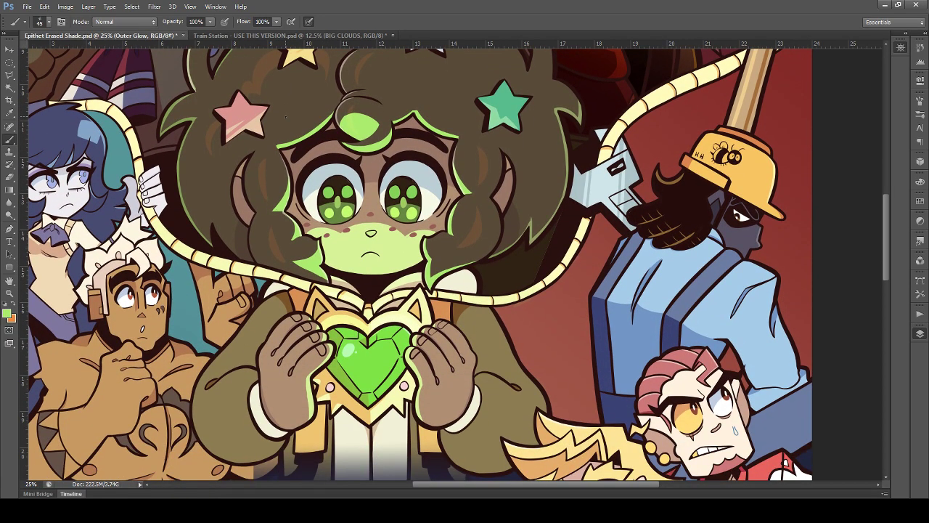
{"action": "scroll", "coordinate": [285, 117], "scroll_direction": "up", "scroll_amount": 10}
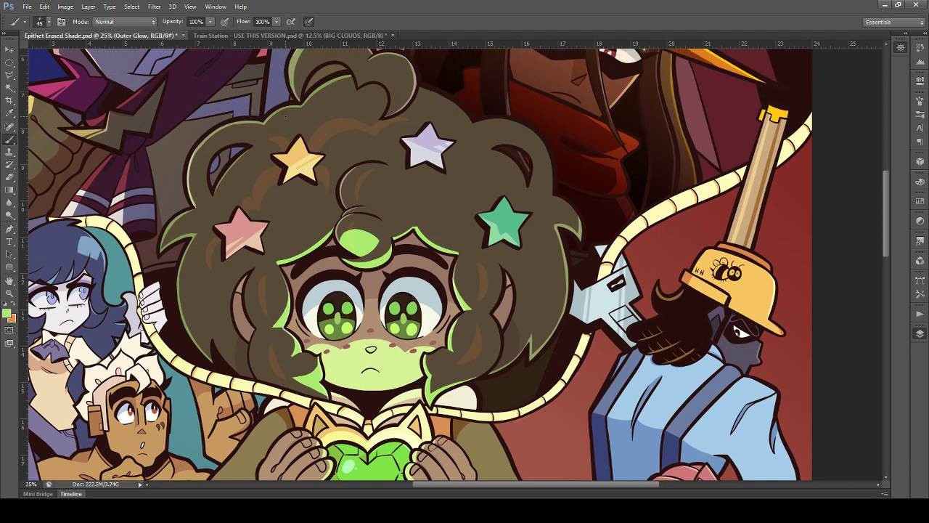
Step: Brush a green rim light around the upper and outer edges of the hair opening above the green star, undoing the unwanted strokes
{"action": "scroll", "coordinate": [330, 169], "scroll_direction": "up", "scroll_amount": 3}
{"action": "scroll", "coordinate": [450, 274], "scroll_direction": "up", "scroll_amount": 5}
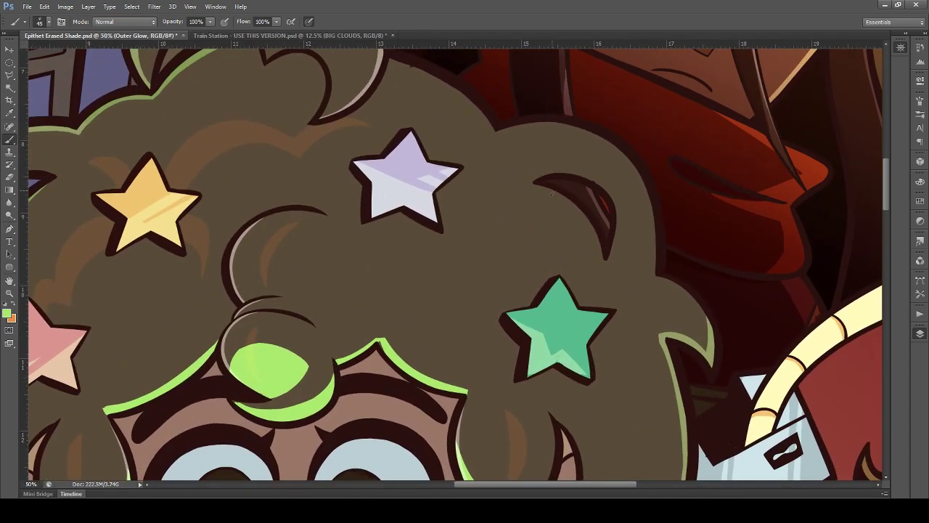
{"action": "left_click_drag", "start_coordinate": [534, 178], "coordinate": [614, 189]}
{"action": "key", "text": "ctrl+z"}
{"action": "left_click_drag", "start_coordinate": [533, 181], "coordinate": [609, 184]}
{"action": "key", "text": "ctrl+z"}
{"action": "mouse_move", "coordinate": [533, 181]}
{"action": "left_mouse_down"}
{"action": "mouse_move", "coordinate": [592, 202]}
{"action": "mouse_move", "coordinate": [556, 184]}
{"action": "mouse_move", "coordinate": [573, 175]}
{"action": "mouse_move", "coordinate": [604, 185]}
{"action": "mouse_move", "coordinate": [608, 258]}
{"action": "left_mouse_up"}
{"action": "key", "text": "ctrl+z"}
{"action": "key", "text": "ctrl+z"}
{"action": "left_click_drag", "start_coordinate": [618, 209], "coordinate": [608, 258]}
{"action": "left_click_drag", "start_coordinate": [572, 174], "coordinate": [621, 204]}
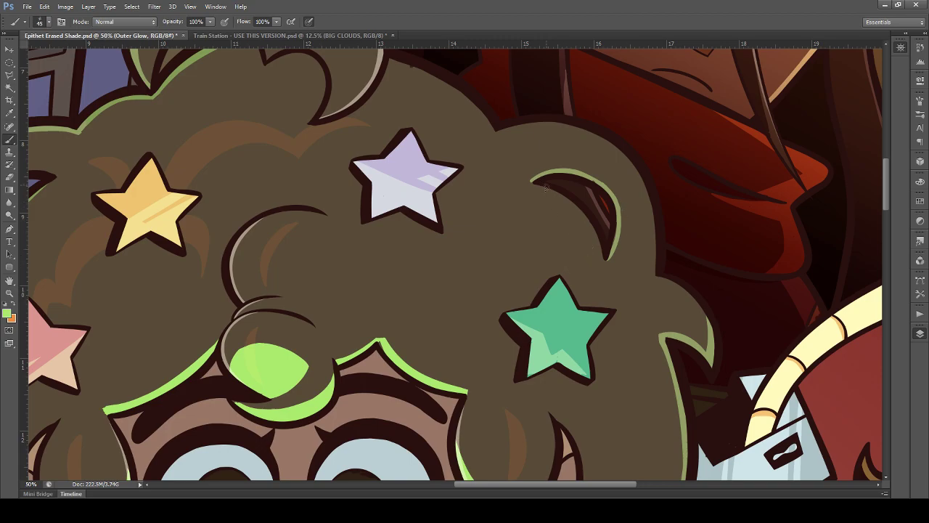
Step: Examine the rim-lit hair, the face, the hands holding the heart gem and the surrounding characters
{"action": "key", "text": "ctrl+minus"}
{"action": "key", "text": "ctrl+minus"}
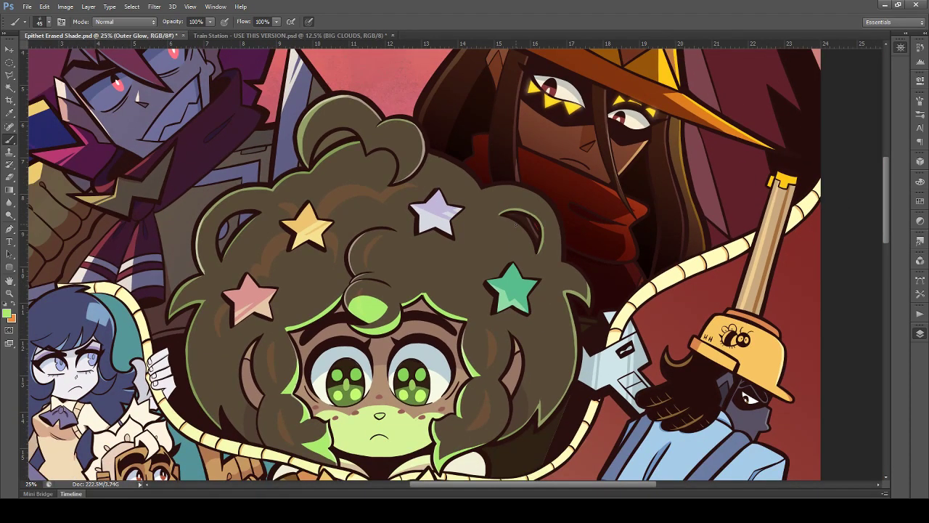
{"action": "scroll", "coordinate": [516, 225], "scroll_direction": "down", "scroll_amount": 3}
{"action": "scroll", "coordinate": [457, 266], "scroll_direction": "up", "scroll_amount": 3}
{"action": "scroll", "coordinate": [457, 266], "scroll_direction": "down", "scroll_amount": 5}
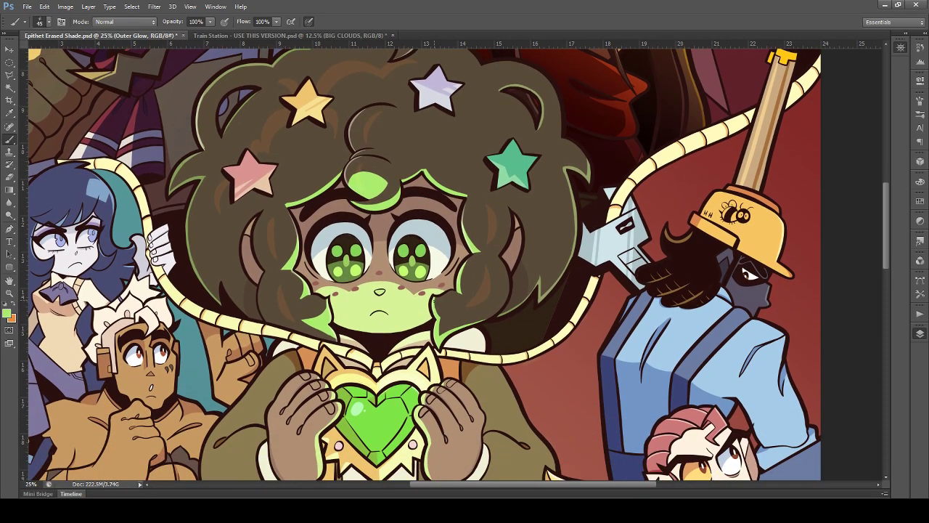
{"action": "scroll", "coordinate": [457, 265], "scroll_direction": "down", "scroll_amount": 4}
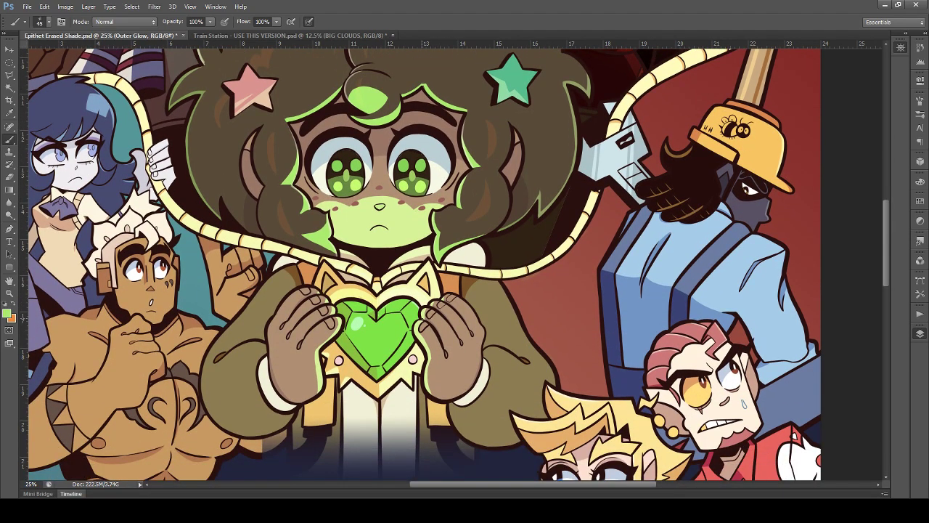
{"action": "scroll", "coordinate": [456, 266], "scroll_direction": "down", "scroll_amount": 2}
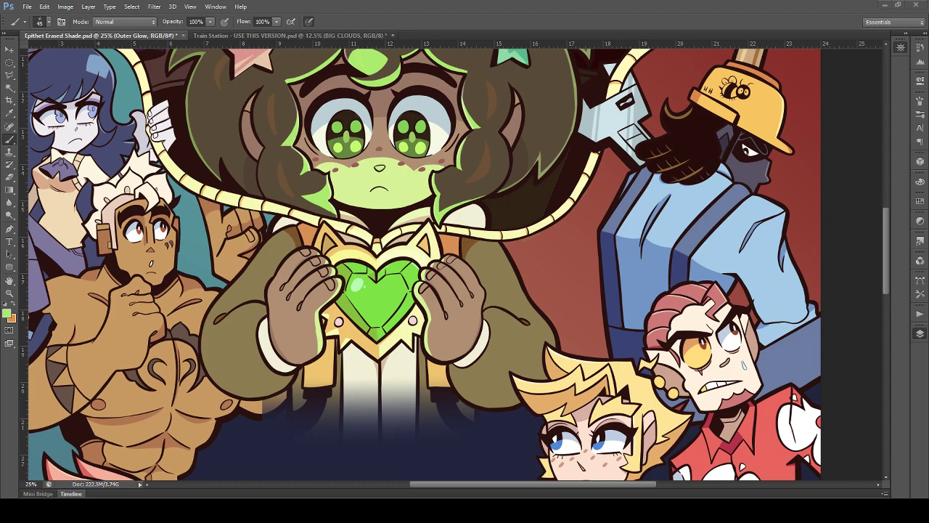
{"action": "scroll", "coordinate": [422, 264], "scroll_direction": "up", "scroll_amount": 5}
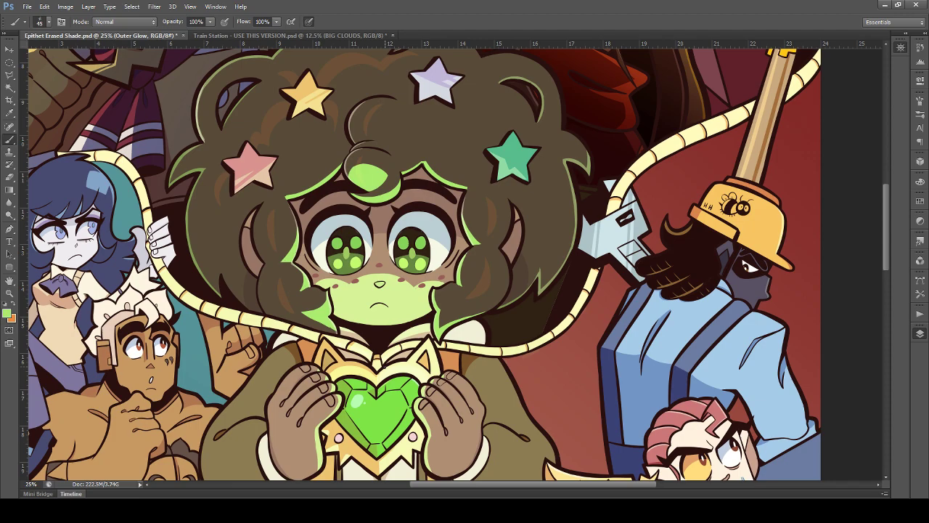
{"action": "scroll", "coordinate": [421, 263], "scroll_direction": "up", "scroll_amount": 2}
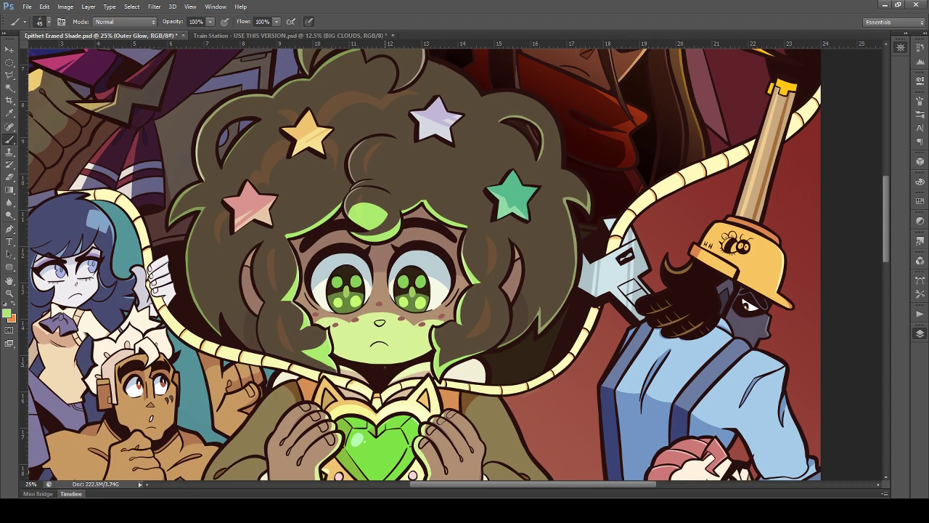
Step: Make the Molly Glow layer active by picking the green glow beside the child's cheek
{"action": "left_click", "coordinate": [10, 49]}
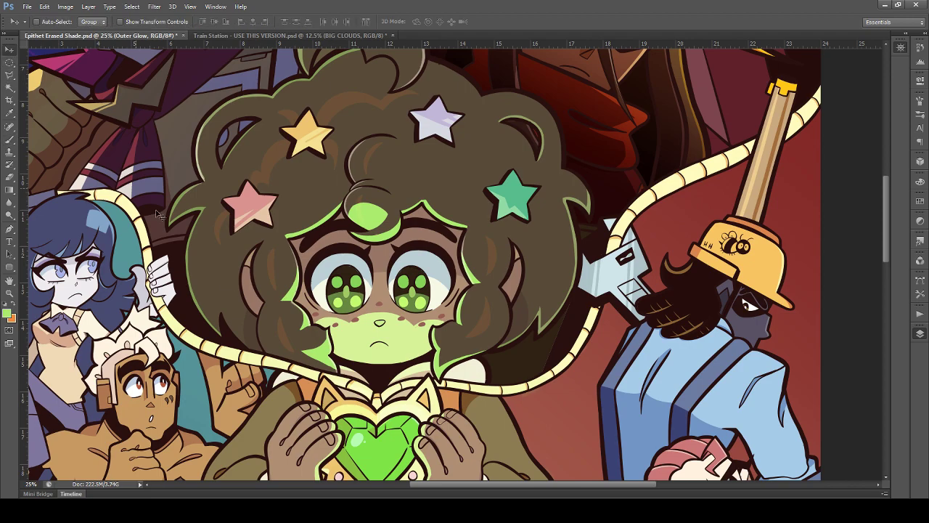
{"action": "scroll", "coordinate": [316, 314], "scroll_direction": "down", "scroll_amount": 2}
{"action": "left_click", "coordinate": [326, 323]}
{"action": "scroll", "coordinate": [330, 327], "scroll_direction": "down", "scroll_amount": 1}
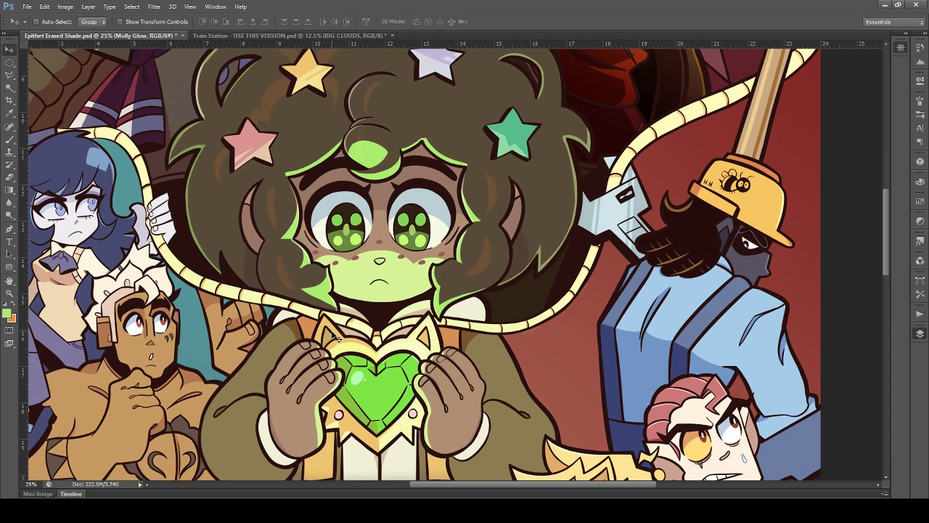
{"action": "key", "text": "ctrl+plus"}
{"action": "key", "text": "ctrl+plus"}
{"action": "scroll", "coordinate": [280, 323], "scroll_direction": "down", "scroll_amount": 2}
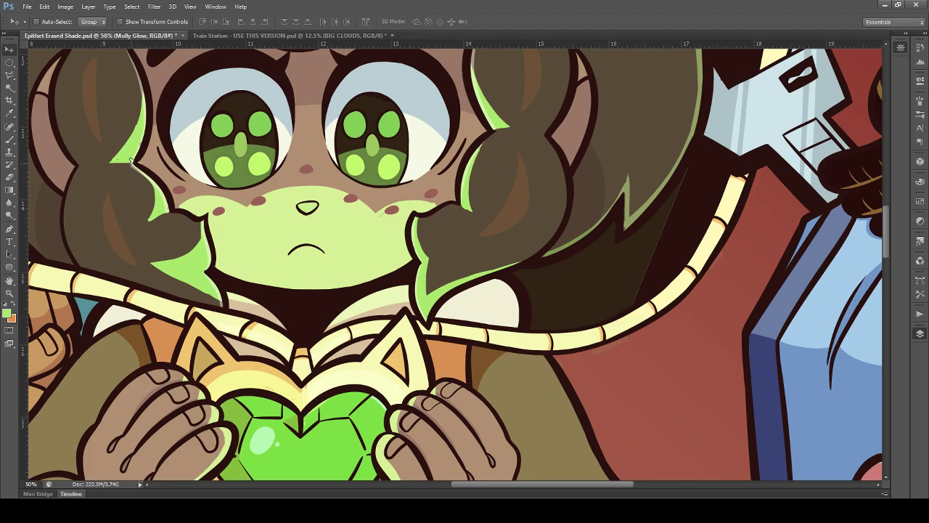
{"action": "left_click_drag", "start_coordinate": [151, 263], "coordinate": [215, 324]}
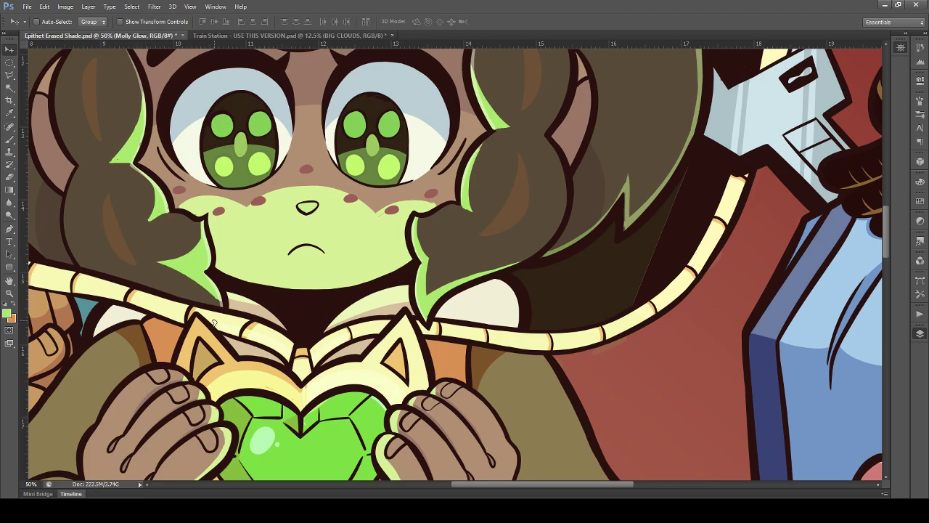
{"action": "left_click_drag", "start_coordinate": [422, 248], "coordinate": [429, 208]}
{"action": "key", "text": "ctrl+alt+z"}
{"action": "key", "text": "ctrl+alt+z"}
{"action": "scroll", "coordinate": [290, 273], "scroll_direction": "up", "scroll_amount": 2}
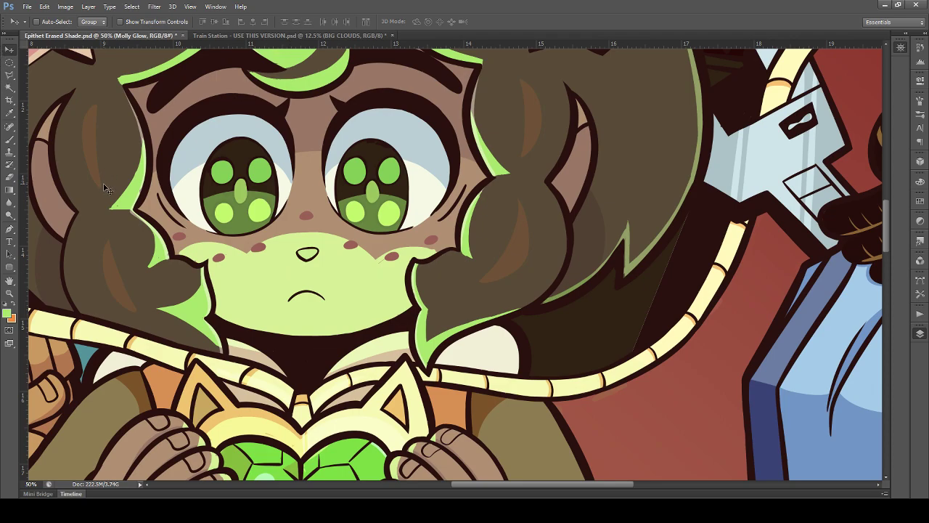
Step: Show the Molly Glow layer's unblended colour temporarily and sample its saturated green from the hair rim as the brush colour
{"action": "left_click", "coordinate": [10, 139]}
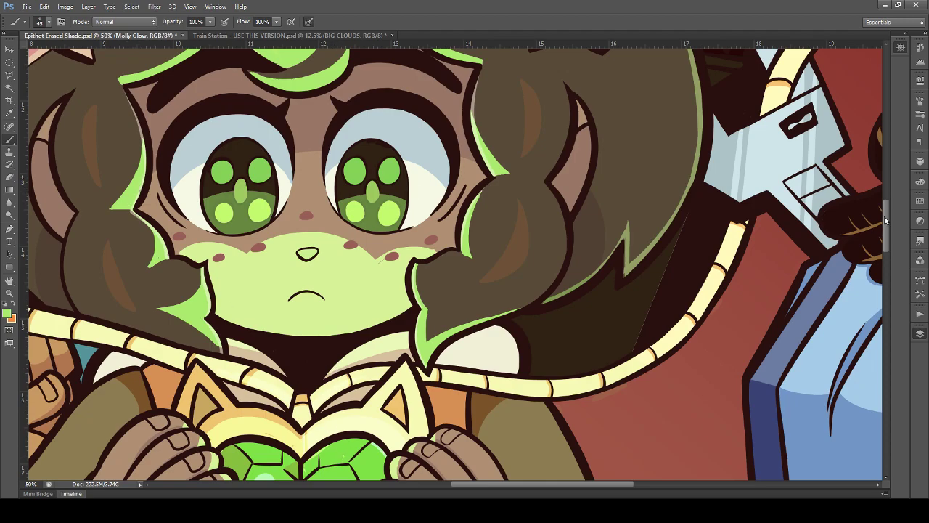
{"action": "key", "text": "ctrl+z"}
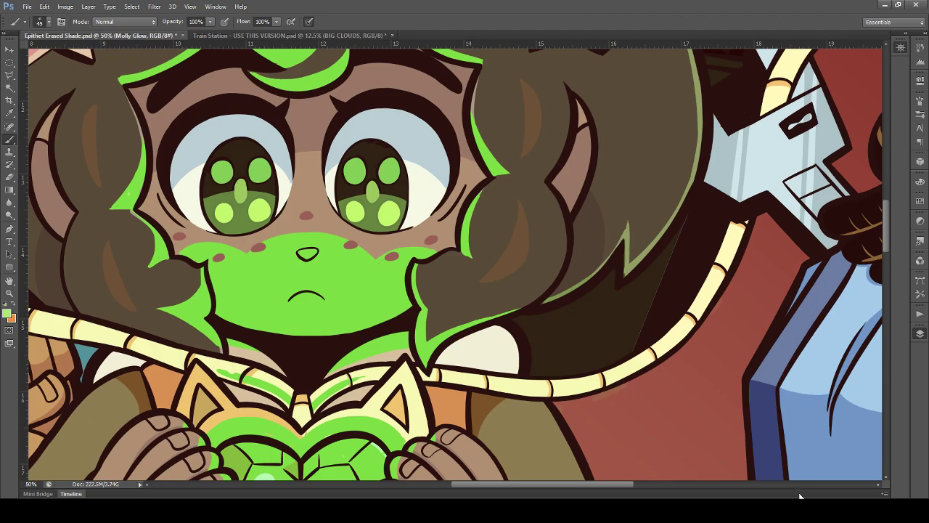
{"action": "left_click", "coordinate": [811, 306]}
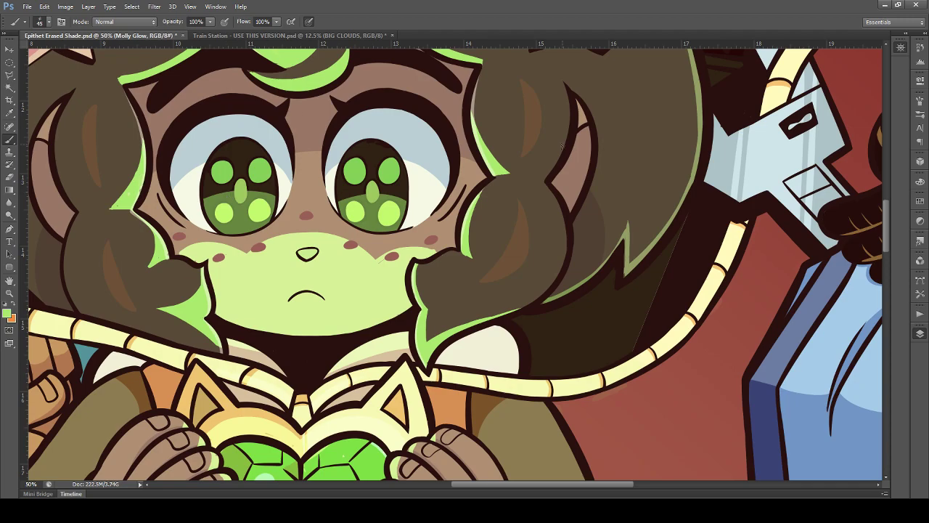
{"action": "left_click", "coordinate": [797, 474]}
{"action": "left_click", "coordinate": [797, 473]}
{"action": "left_click", "coordinate": [811, 209]}
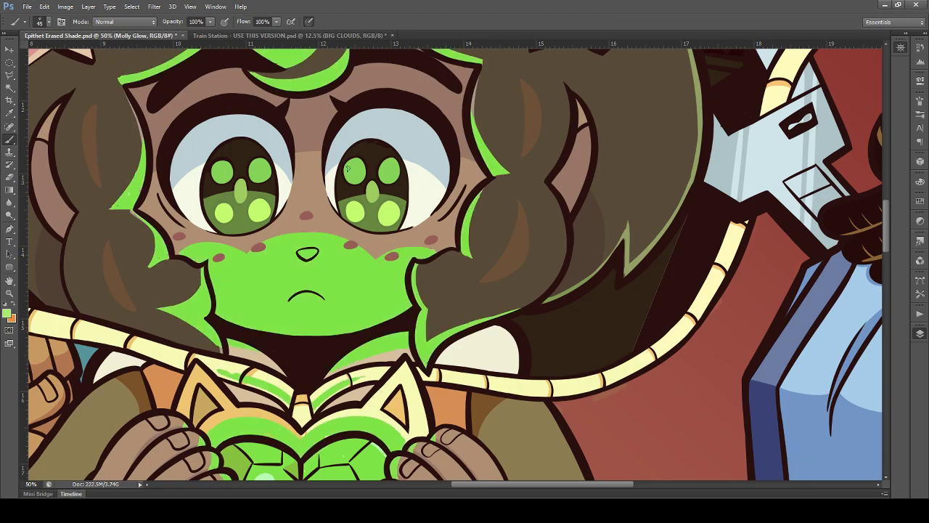
{"action": "left_click", "coordinate": [10, 112]}
{"action": "left_click", "coordinate": [131, 199]}
{"action": "key", "text": "ctrl+z"}
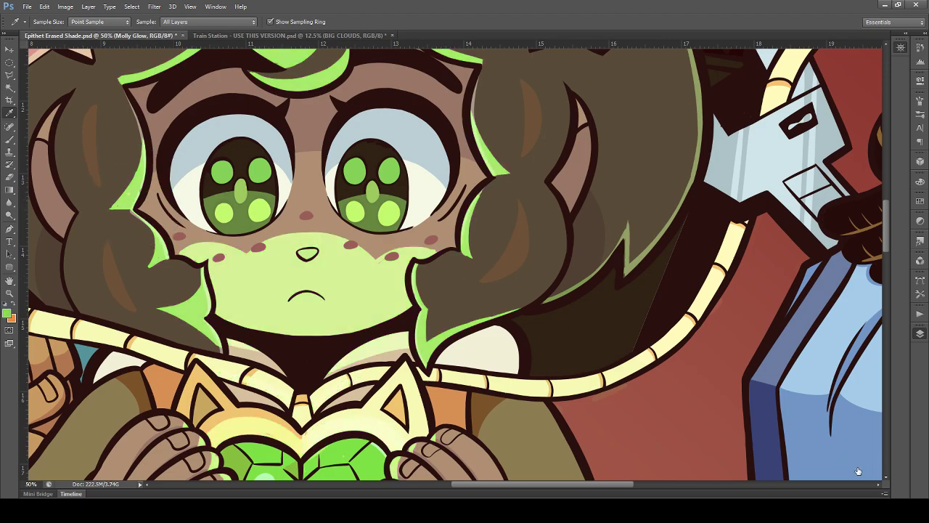
{"action": "left_click", "coordinate": [8, 141]}
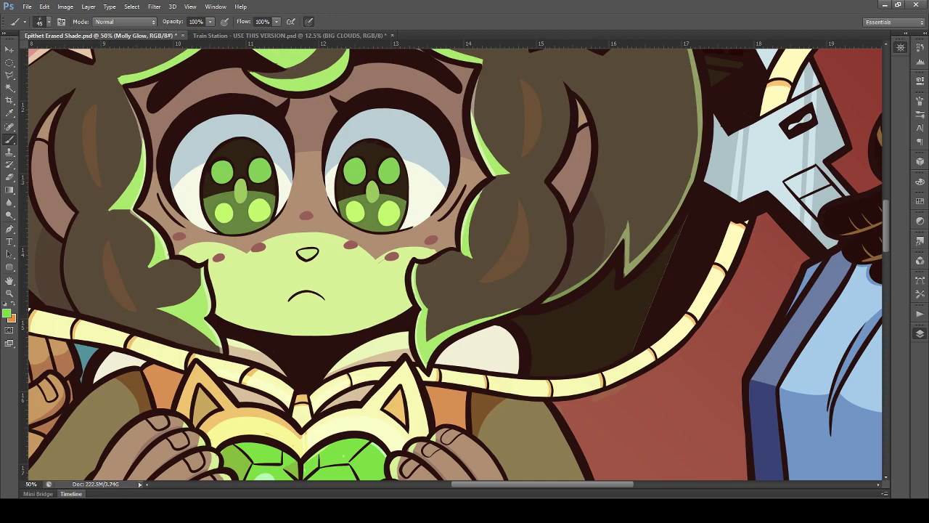
{"action": "key", "text": "ctrl+z"}
Step: Examine the green glow on the face and hair, from the heart gem up to the topmost curls
{"action": "scroll", "coordinate": [306, 151], "scroll_direction": "down", "scroll_amount": 2}
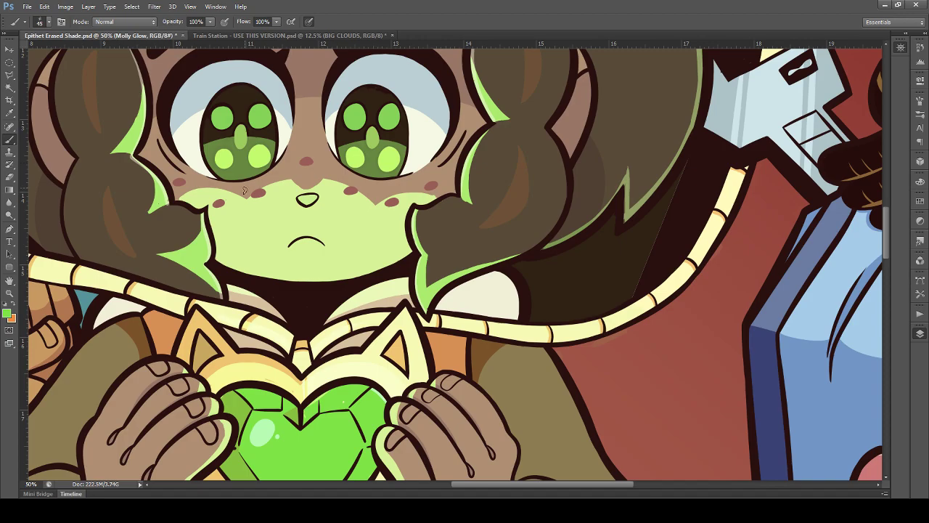
{"action": "scroll", "coordinate": [206, 194], "scroll_direction": "up", "scroll_amount": 3}
{"action": "key", "text": "ctrl+minus"}
{"action": "key", "text": "ctrl+minus"}
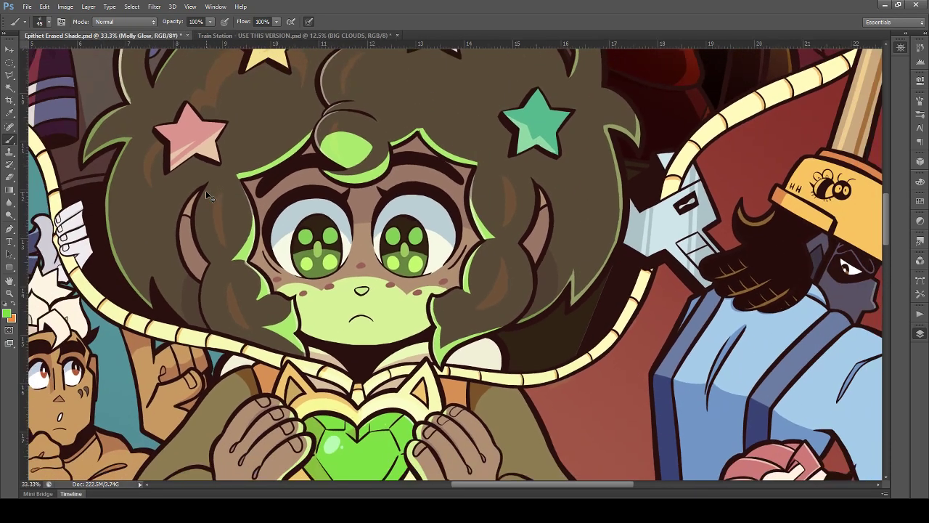
{"action": "key", "text": "ctrl+plus"}
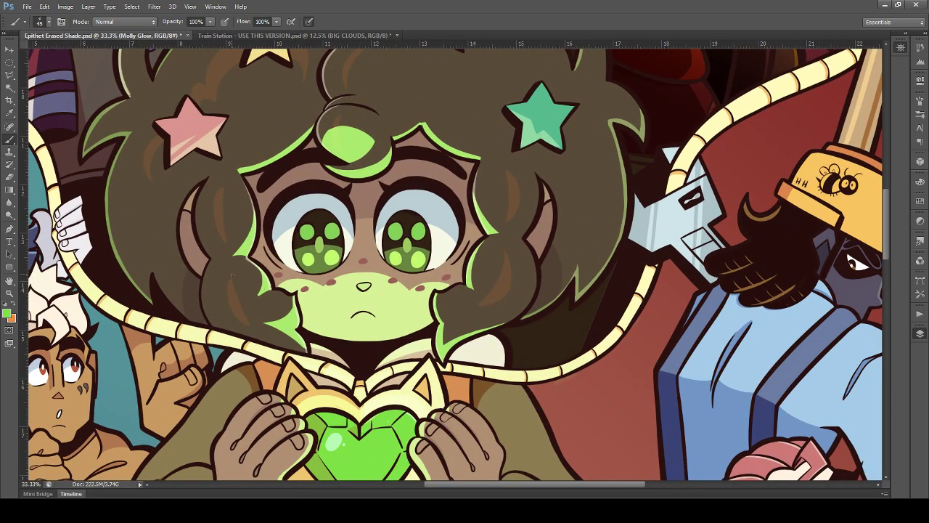
{"action": "left_click_drag", "start_coordinate": [161, 279], "coordinate": [175, 307]}
{"action": "scroll", "coordinate": [137, 297], "scroll_direction": "up", "scroll_amount": 5}
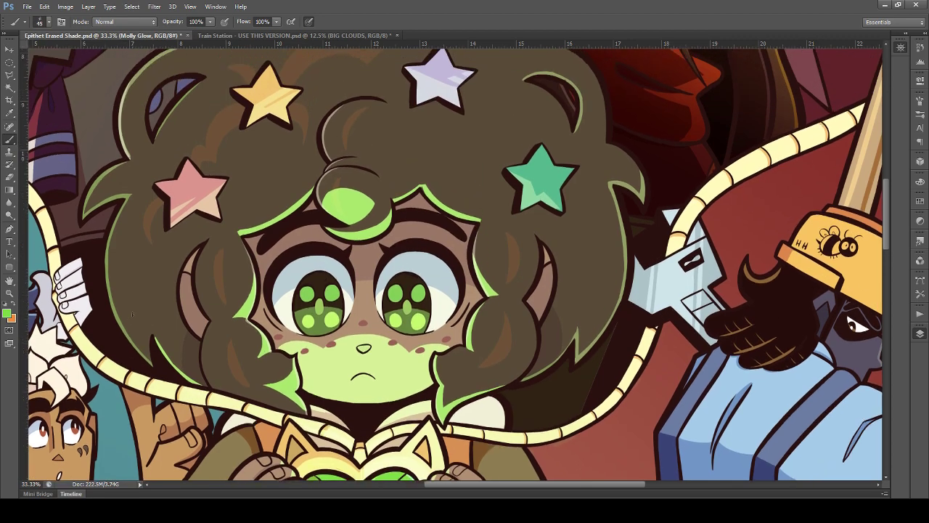
{"action": "scroll", "coordinate": [143, 276], "scroll_direction": "down", "scroll_amount": 2}
{"action": "scroll", "coordinate": [151, 264], "scroll_direction": "up", "scroll_amount": 1}
{"action": "scroll", "coordinate": [158, 252], "scroll_direction": "down", "scroll_amount": 1}
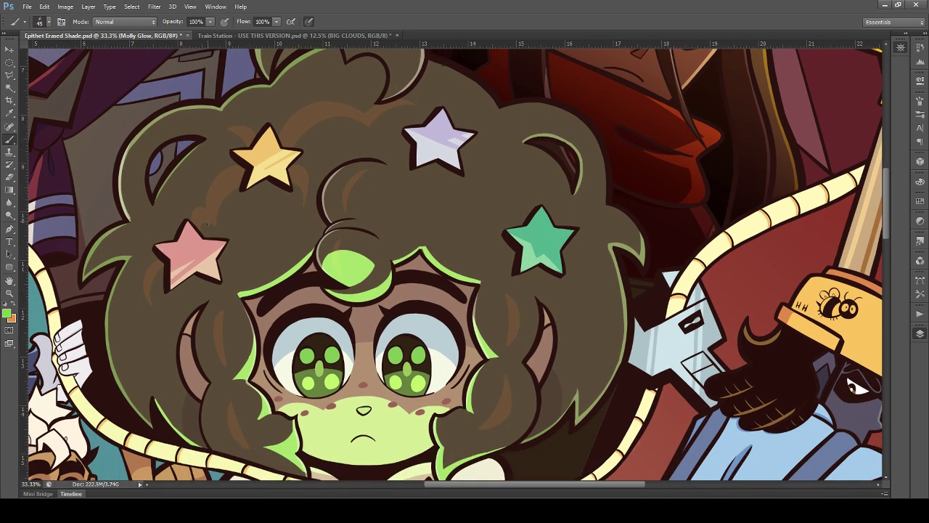
{"action": "scroll", "coordinate": [207, 224], "scroll_direction": "up", "scroll_amount": 3}
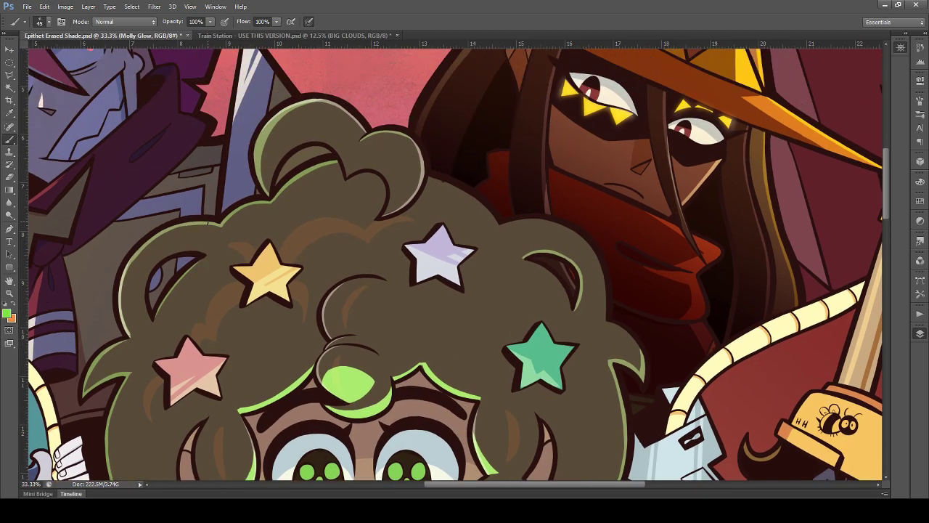
Step: Try to brush a green rim light on the Molly Glow layer along the hair's outer edge beside the lavender star
{"action": "key", "text": "ctrl+plus"}
{"action": "key", "text": "r"}
{"action": "mouse_move", "coordinate": [716, 398]}
{"action": "left_mouse_down"}
{"action": "mouse_move", "coordinate": [670, 231]}
{"action": "mouse_move", "coordinate": [552, 98]}
{"action": "left_mouse_up"}
{"action": "key", "text": "b"}
{"action": "left_click_drag", "start_coordinate": [323, 297], "coordinate": [374, 210]}
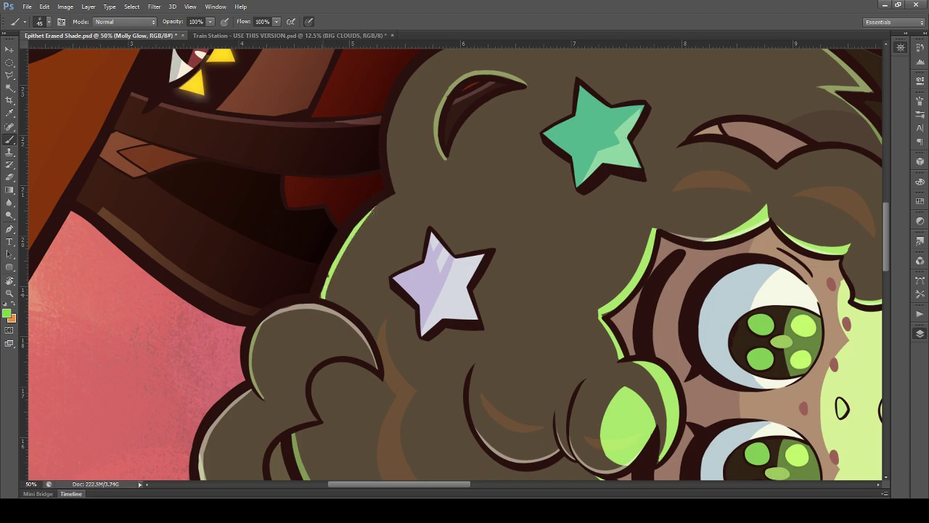
{"action": "key", "text": "ctrl+z"}
{"action": "left_click_drag", "start_coordinate": [328, 285], "coordinate": [402, 195]}
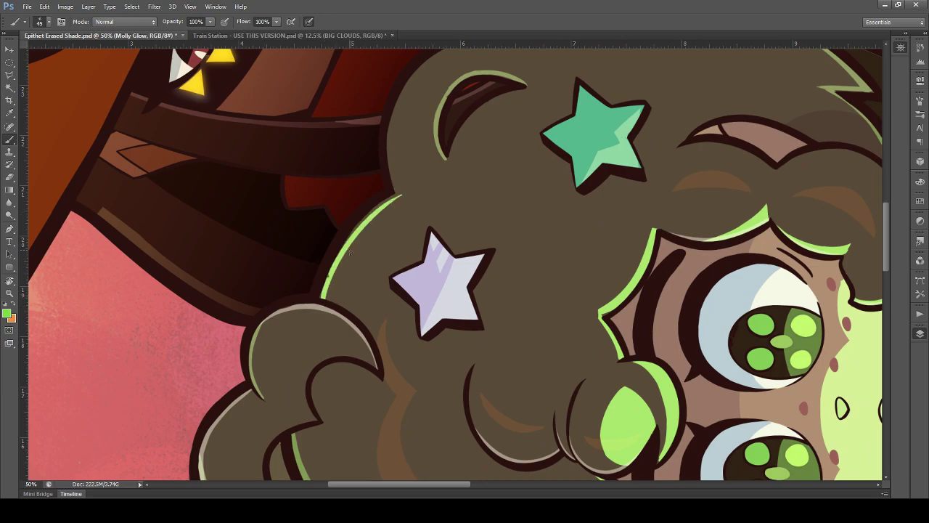
{"action": "mouse_move", "coordinate": [325, 297]}
{"action": "left_mouse_down"}
{"action": "mouse_move", "coordinate": [399, 192]}
{"action": "mouse_move", "coordinate": [351, 238]}
{"action": "mouse_move", "coordinate": [388, 202]}
{"action": "left_mouse_up"}
{"action": "key", "text": "ctrl+z"}
{"action": "key", "text": "ctrl+z"}
{"action": "left_click_drag", "start_coordinate": [340, 258], "coordinate": [401, 193]}
{"action": "key", "text": "ctrl+z"}
Step: Return the canvas to its upright orientation and make the Outer Glow layer active
{"action": "key", "text": "ctrl+minus"}
{"action": "key", "text": "ctrl+minus"}
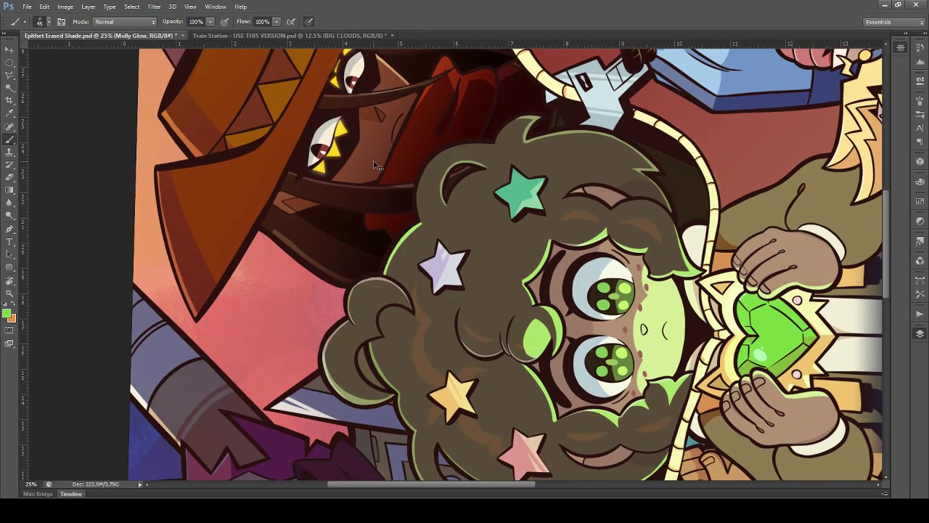
{"action": "key", "text": "ctrl+minus"}
{"action": "key", "text": "ctrl+plus"}
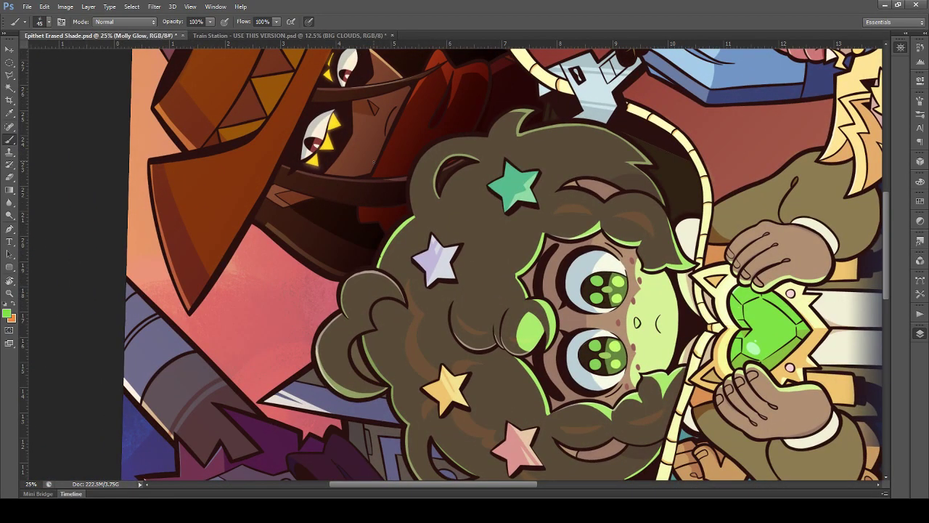
{"action": "key", "text": "r"}
{"action": "left_click_drag", "start_coordinate": [654, 294], "coordinate": [417, 438]}
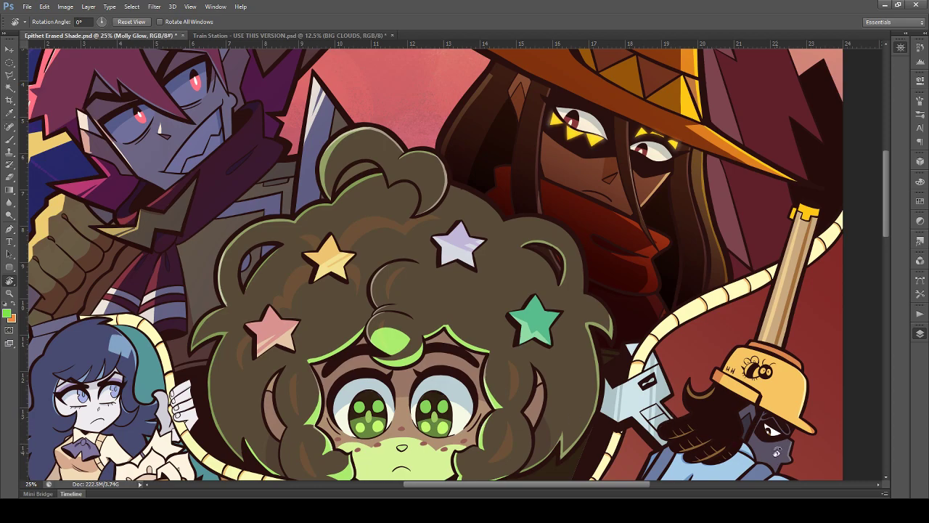
{"action": "left_click", "coordinate": [829, 437]}
{"action": "scroll", "coordinate": [577, 323], "scroll_direction": "up", "scroll_amount": 3}
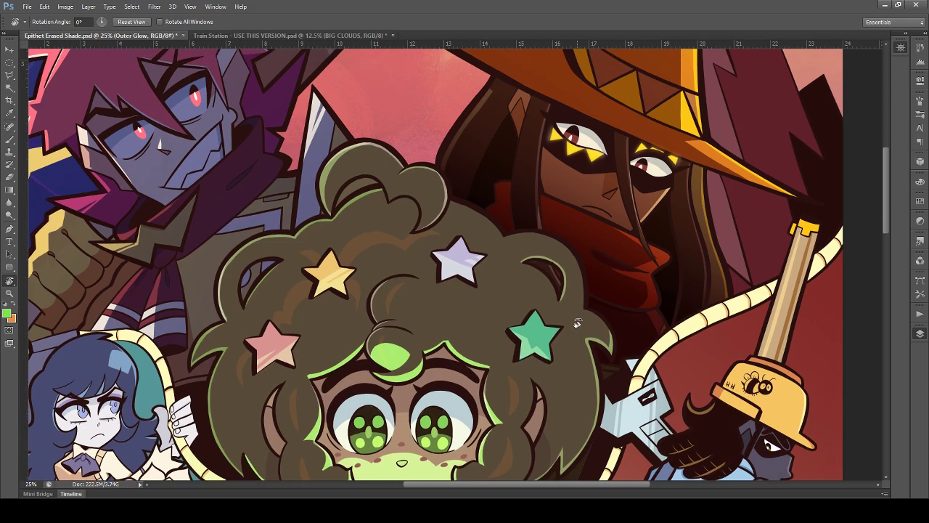
Step: Brush a green rim light on the Outer Glow layer along the hair's outer edge beside the lavender star
{"action": "key", "text": "ctrl+plus"}
{"action": "key", "text": "ctrl+plus"}
{"action": "key", "text": "ctrl+plus"}
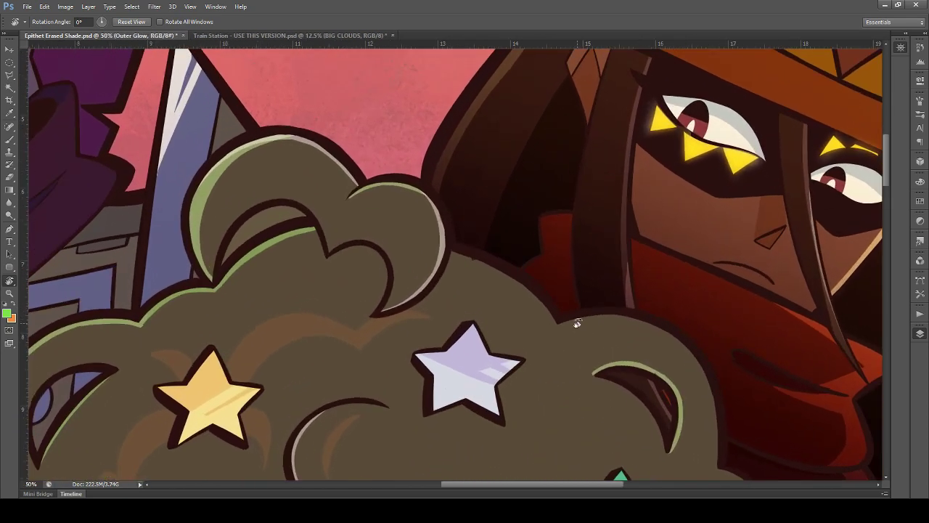
{"action": "mouse_move", "coordinate": [675, 452]}
{"action": "left_mouse_down"}
{"action": "mouse_move", "coordinate": [562, 215]}
{"action": "mouse_move", "coordinate": [498, 252]}
{"action": "left_mouse_up"}
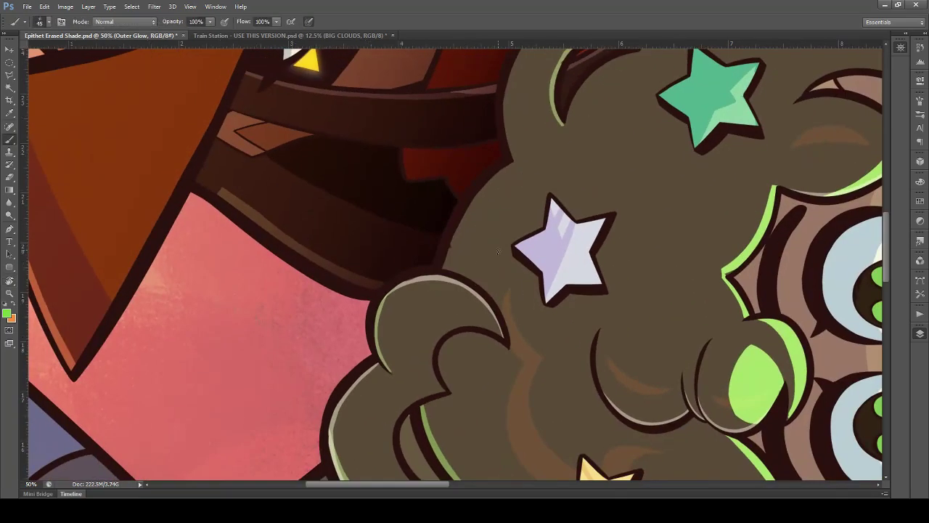
{"action": "mouse_move", "coordinate": [445, 268]}
{"action": "left_mouse_down"}
{"action": "mouse_move", "coordinate": [502, 168]}
{"action": "mouse_move", "coordinate": [450, 258]}
{"action": "mouse_move", "coordinate": [476, 197]}
{"action": "left_mouse_up"}
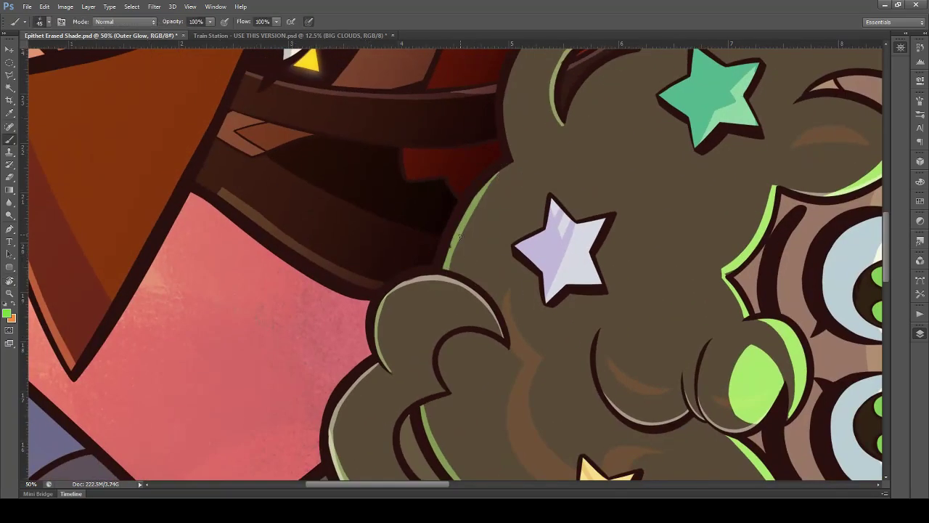
{"action": "left_click_drag", "start_coordinate": [460, 236], "coordinate": [507, 163]}
{"action": "left_click_drag", "start_coordinate": [474, 208], "coordinate": [512, 164]}
{"action": "left_click_drag", "start_coordinate": [484, 191], "coordinate": [516, 164]}
Step: Brush a green rim light along the outer edge of the pointed curl beyond the green star
{"action": "scroll", "coordinate": [493, 174], "scroll_direction": "up", "scroll_amount": 4}
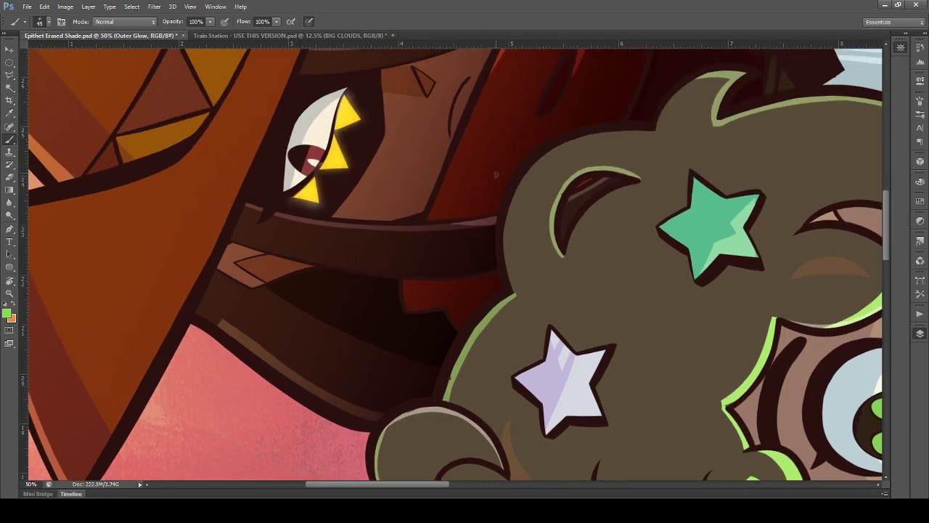
{"action": "scroll", "coordinate": [495, 174], "scroll_direction": "up", "scroll_amount": 2}
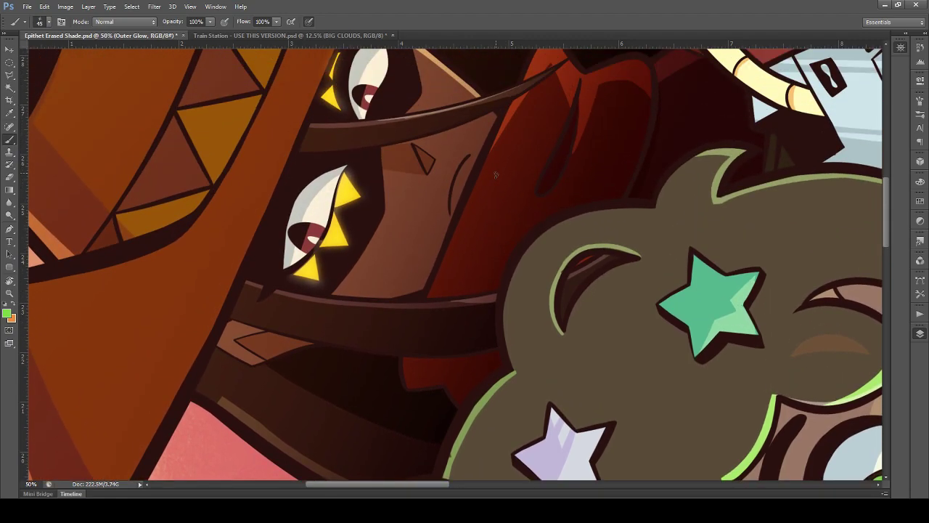
{"action": "left_click_drag", "start_coordinate": [432, 484], "coordinate": [466, 490]}
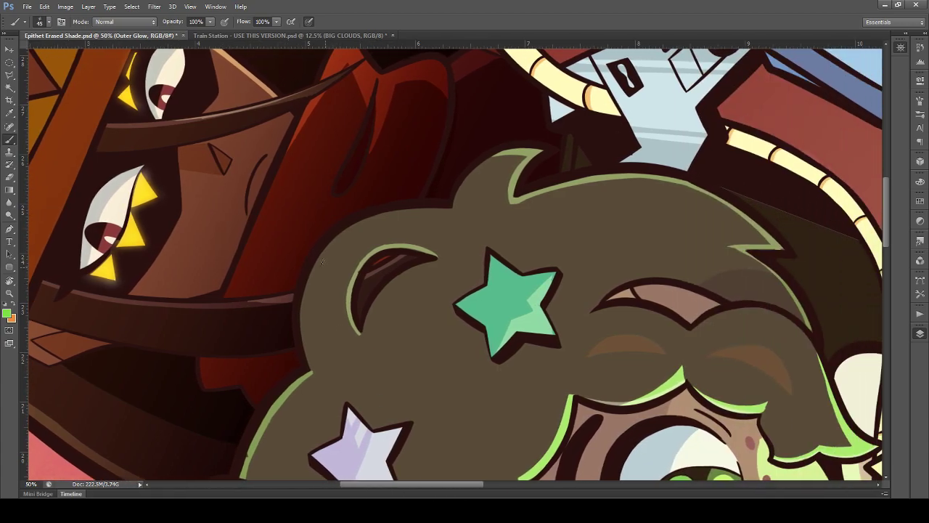
{"action": "left_click_drag", "start_coordinate": [457, 208], "coordinate": [509, 153]}
Step: Brush a green rim light around the outer edge of the rounded hair lobe above the green star, undoing the unwanted strokes
{"action": "mouse_move", "coordinate": [317, 370]}
{"action": "left_mouse_down"}
{"action": "mouse_move", "coordinate": [328, 274]}
{"action": "mouse_move", "coordinate": [312, 342]}
{"action": "mouse_move", "coordinate": [320, 373]}
{"action": "mouse_move", "coordinate": [305, 275]}
{"action": "left_mouse_up"}
{"action": "key", "text": "ctrl+z"}
{"action": "key", "text": "ctrl+z"}
{"action": "left_click_drag", "start_coordinate": [317, 374], "coordinate": [304, 292]}
{"action": "key", "text": "ctrl+z"}
{"action": "left_click_drag", "start_coordinate": [317, 376], "coordinate": [304, 311]}
{"action": "mouse_move", "coordinate": [304, 344]}
{"action": "left_mouse_down"}
{"action": "mouse_move", "coordinate": [340, 242]}
{"action": "mouse_move", "coordinate": [309, 298]}
{"action": "mouse_move", "coordinate": [338, 245]}
{"action": "mouse_move", "coordinate": [315, 267]}
{"action": "mouse_move", "coordinate": [391, 209]}
{"action": "mouse_move", "coordinate": [353, 227]}
{"action": "mouse_move", "coordinate": [336, 241]}
{"action": "mouse_move", "coordinate": [466, 207]}
{"action": "mouse_move", "coordinate": [398, 209]}
{"action": "left_mouse_up"}
{"action": "left_click_drag", "start_coordinate": [361, 234], "coordinate": [446, 207]}
{"action": "left_click_drag", "start_coordinate": [367, 222], "coordinate": [457, 209]}
{"action": "left_click_drag", "start_coordinate": [387, 217], "coordinate": [441, 210]}
{"action": "key", "text": "ctrl+z"}
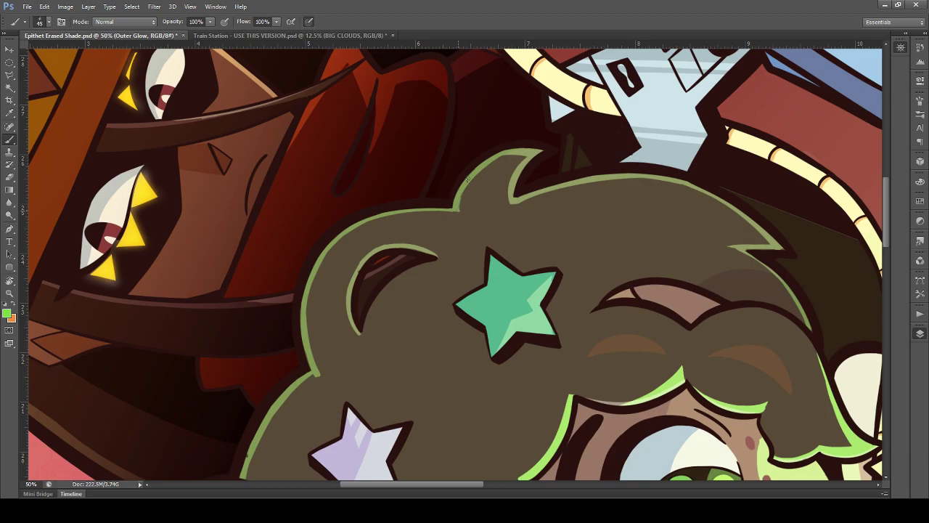
Step: Examine the rim-lit hair with the canvas upright, along with the face, heart gem, hands and surrounding characters
{"action": "key", "text": "ctrl+minus"}
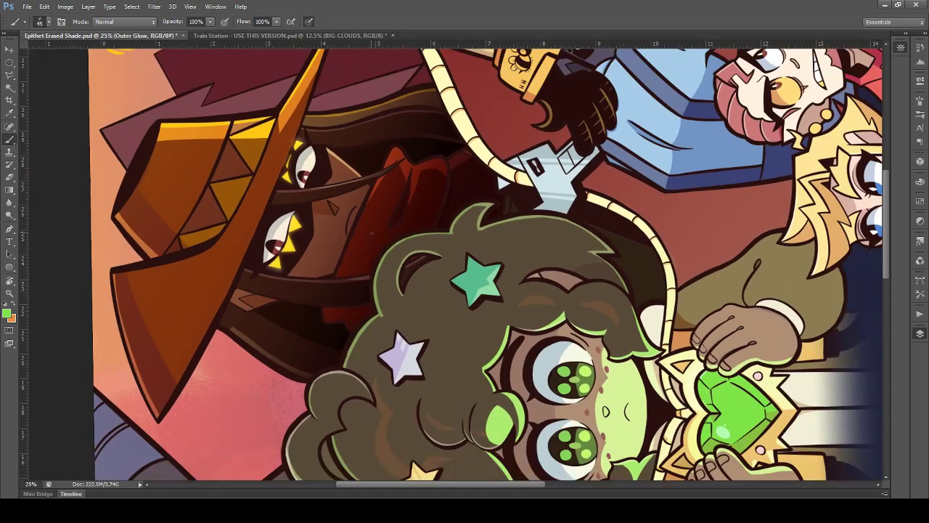
{"action": "key", "text": "r"}
{"action": "left_click_drag", "start_coordinate": [608, 280], "coordinate": [449, 414]}
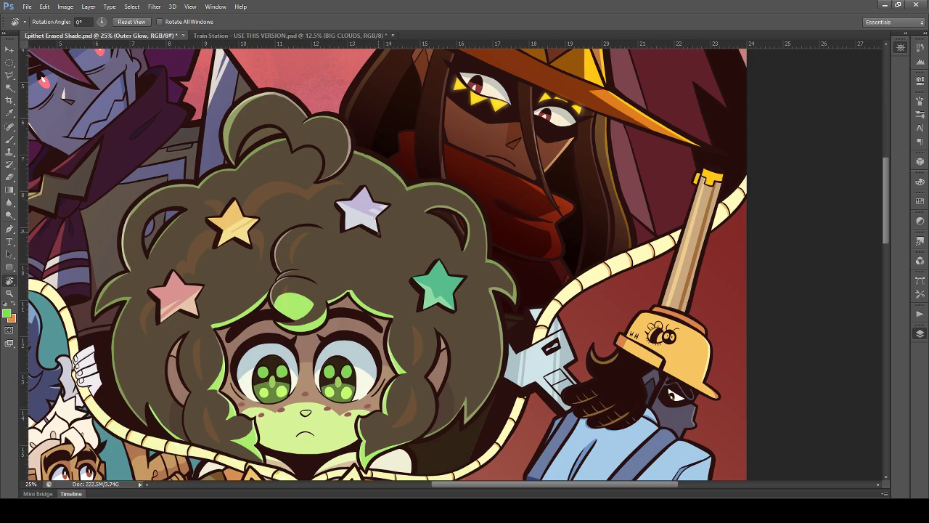
{"action": "scroll", "coordinate": [352, 206], "scroll_direction": "down", "scroll_amount": 3}
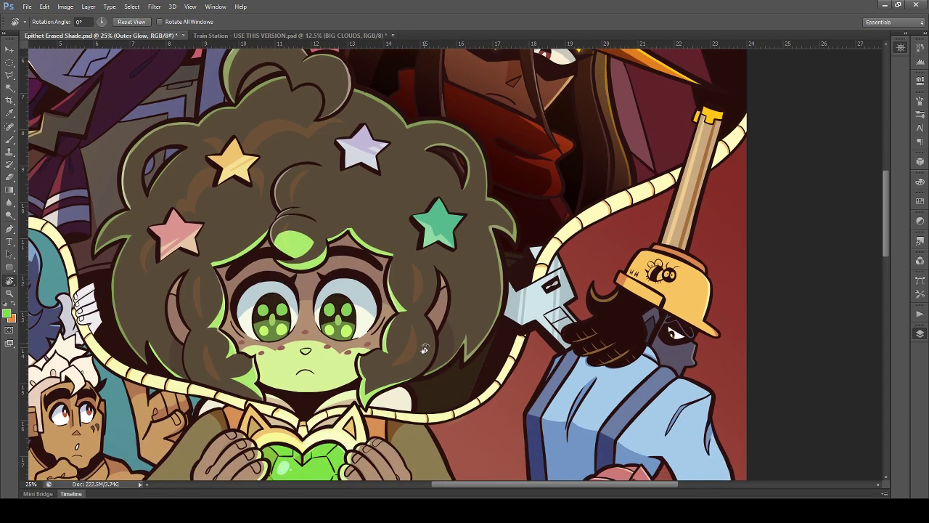
{"action": "left_click_drag", "start_coordinate": [508, 484], "coordinate": [472, 485]}
{"action": "scroll", "coordinate": [421, 452], "scroll_direction": "down", "scroll_amount": 4}
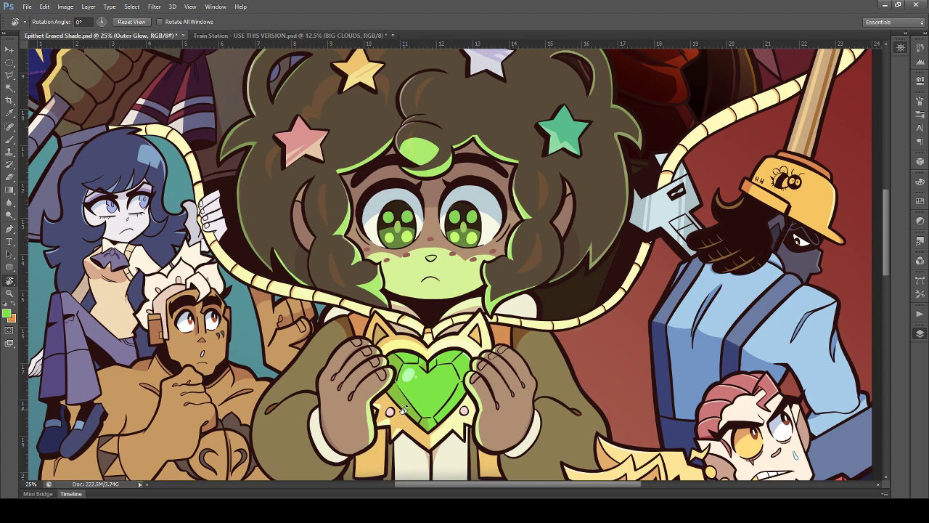
{"action": "scroll", "coordinate": [404, 411], "scroll_direction": "down", "scroll_amount": 3}
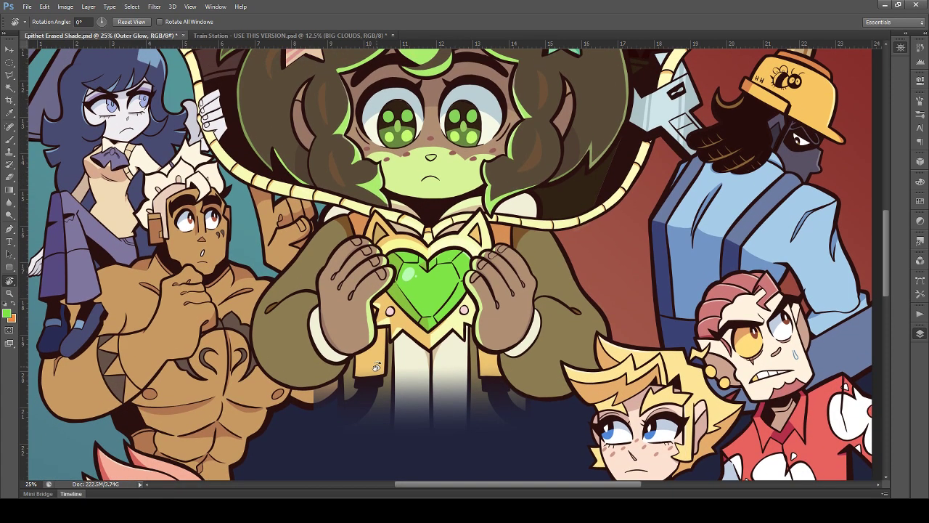
Step: Check the face, heart gem and hands, select Layer 26 on the canvas, and save the poster
{"action": "scroll", "coordinate": [376, 367], "scroll_direction": "up", "scroll_amount": 2}
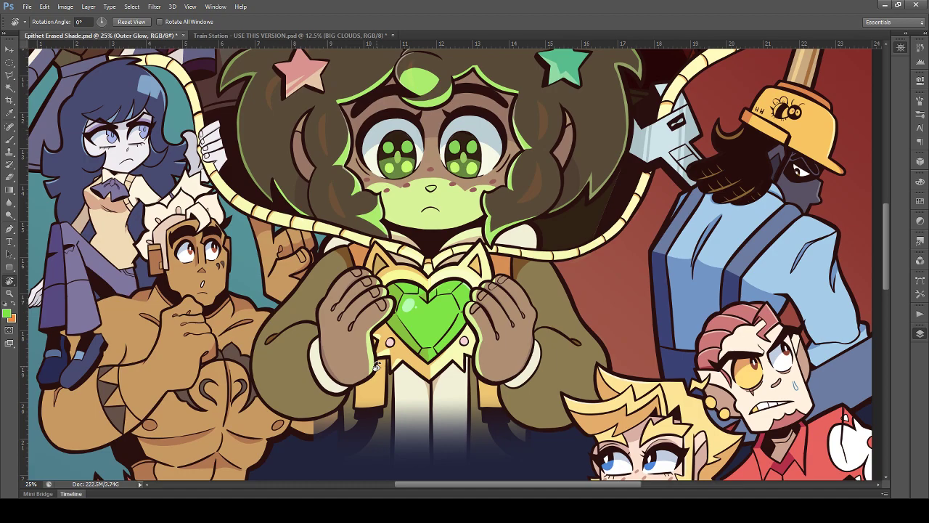
{"action": "key", "text": "ctrl+plus"}
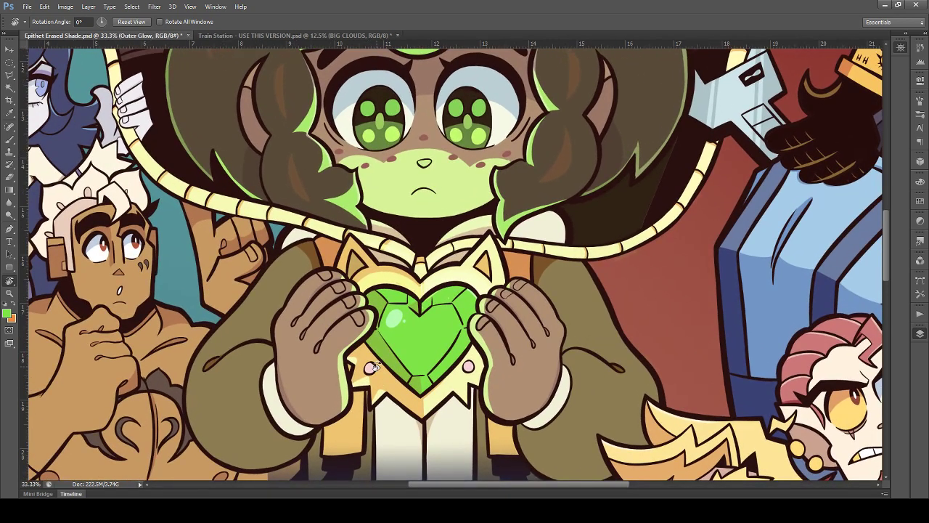
{"action": "key", "text": "b"}
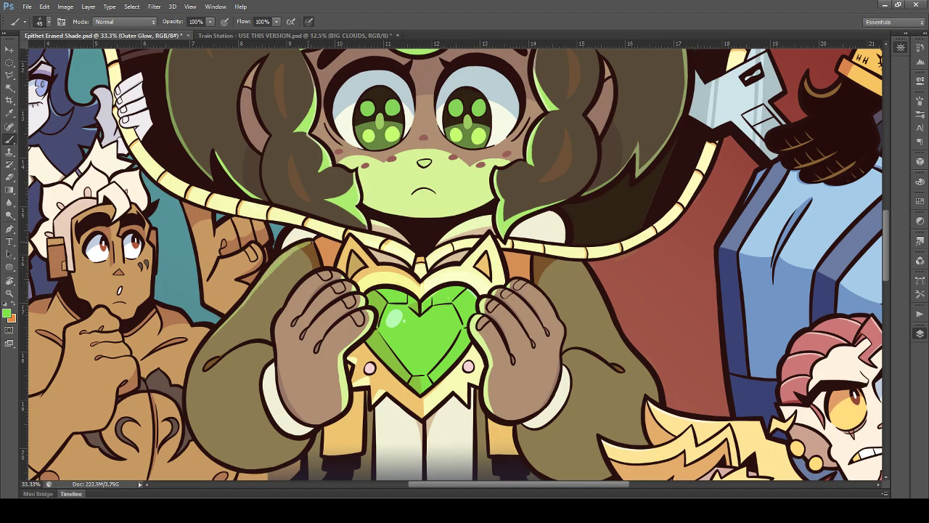
{"action": "scroll", "coordinate": [202, 302], "scroll_direction": "up", "scroll_amount": 3}
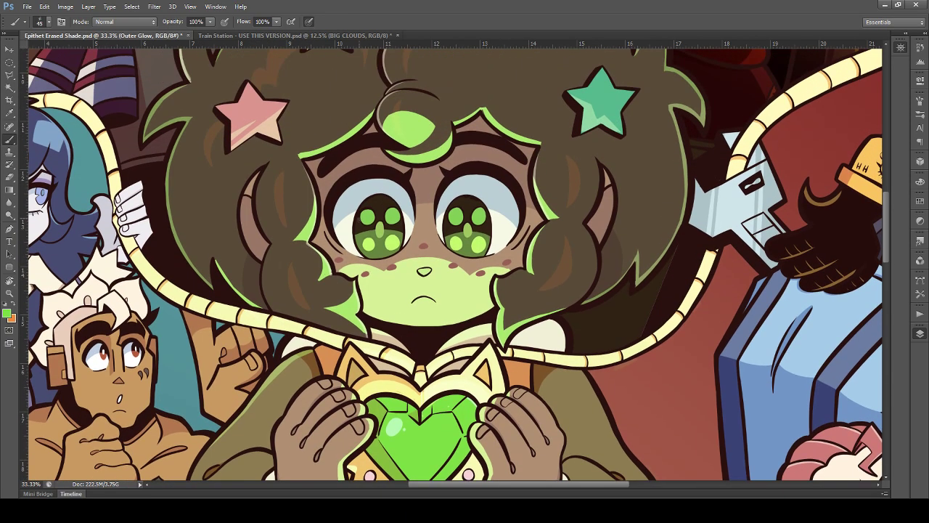
{"action": "scroll", "coordinate": [355, 206], "scroll_direction": "down", "scroll_amount": 2}
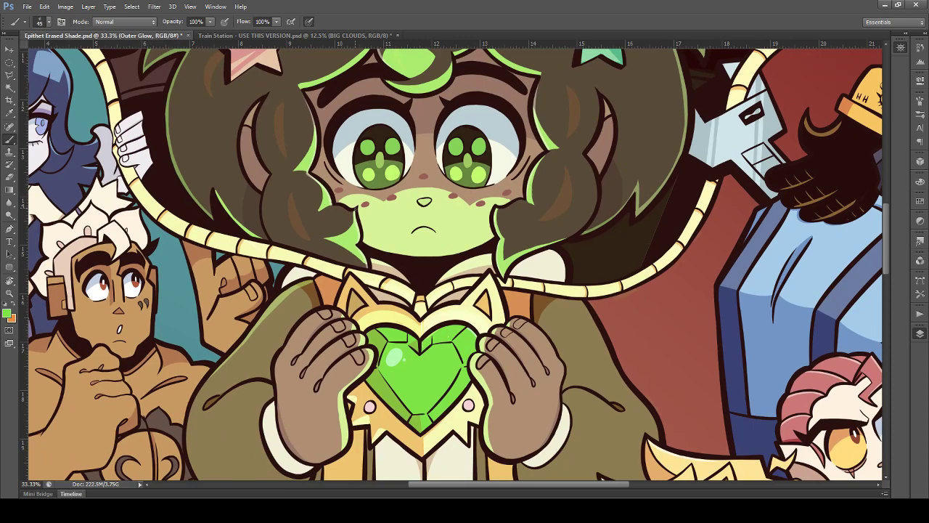
{"action": "scroll", "coordinate": [355, 198], "scroll_direction": "down", "scroll_amount": 3}
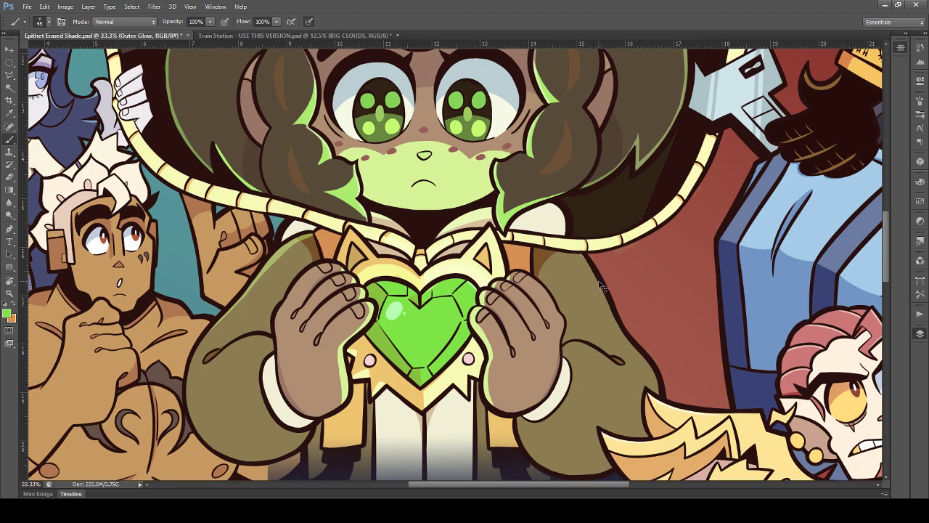
{"action": "key", "text": "v"}
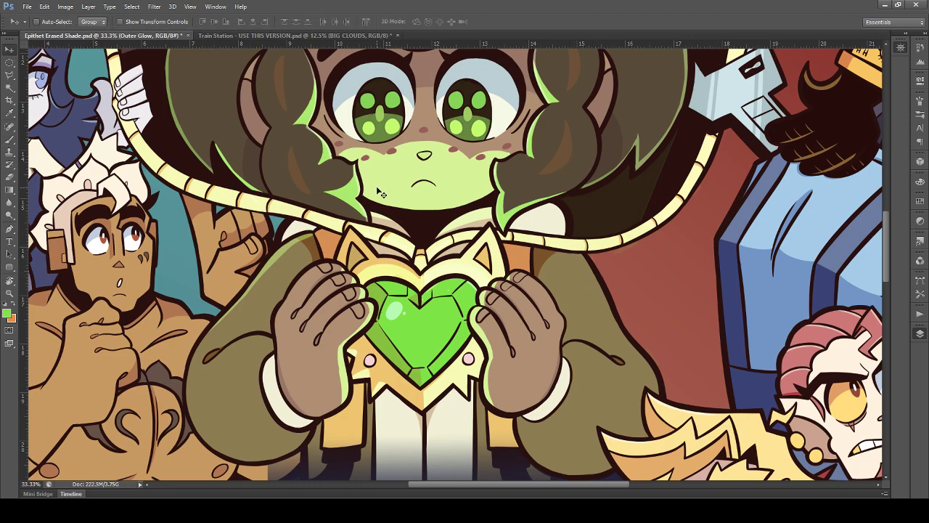
{"action": "left_click", "coordinate": [620, 249], "text": "ctrl"}
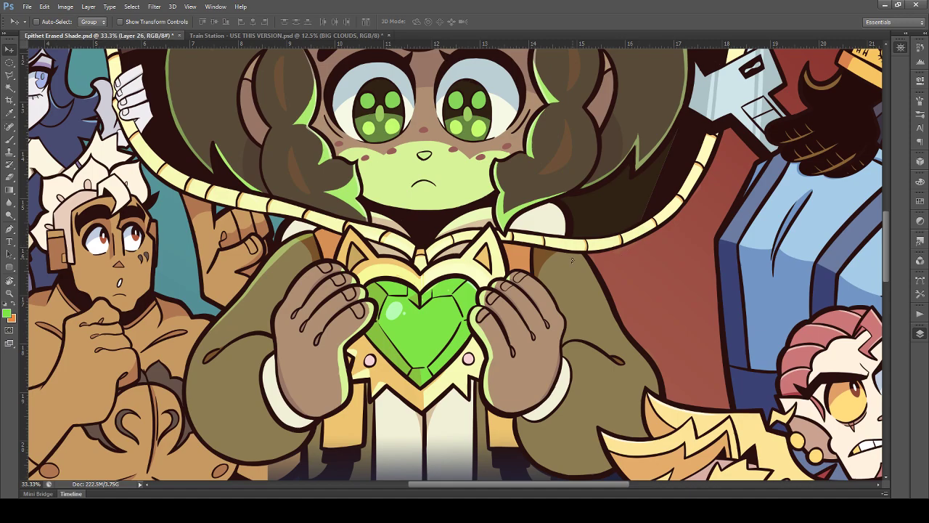
{"action": "key", "text": "ctrl+minus"}
{"action": "scroll", "coordinate": [552, 225], "scroll_direction": "up", "scroll_amount": 3}
{"action": "key", "text": "ctrl+s"}
{"action": "key", "text": "ctrl+minus"}
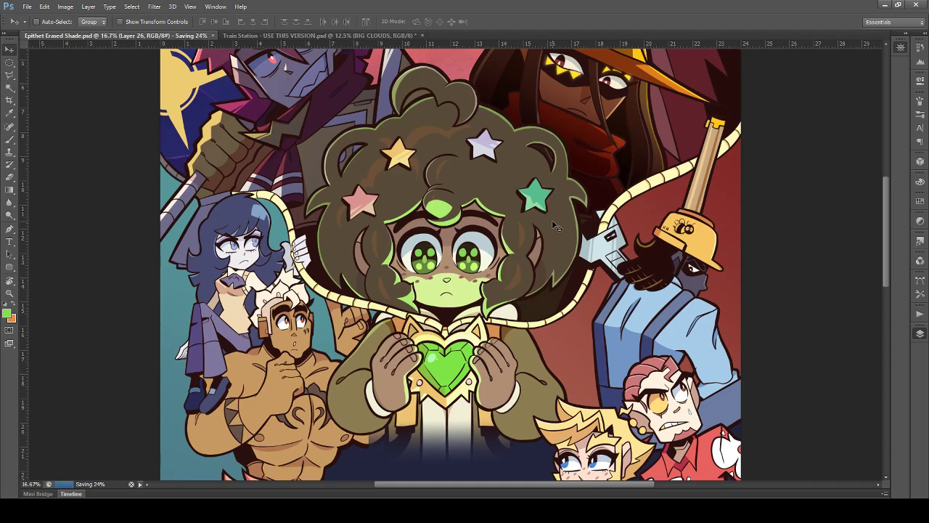
Step: Try a stronger green tint over the whole curly-haired child with Layer 26, and undo it
{"action": "scroll", "coordinate": [555, 225], "scroll_direction": "up", "scroll_amount": 5}
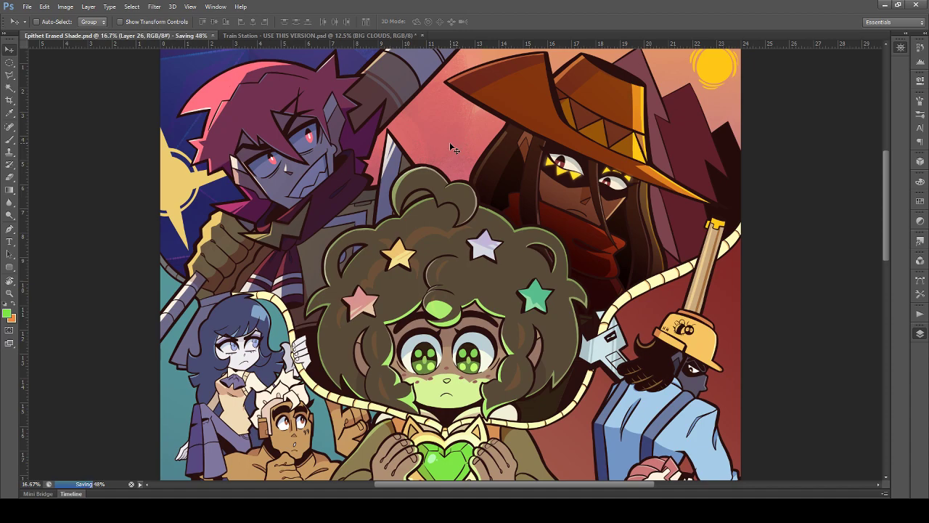
{"action": "scroll", "coordinate": [465, 363], "scroll_direction": "down", "scroll_amount": 1}
{"action": "left_click", "coordinate": [456, 368], "text": "ctrl"}
{"action": "left_click", "coordinate": [799, 457]}
{"action": "left_click", "coordinate": [798, 457]}
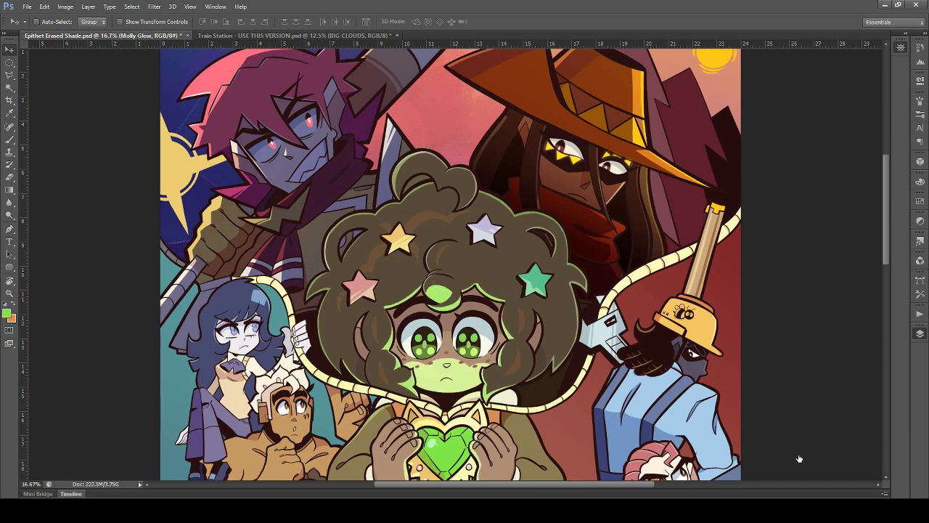
{"action": "left_click", "coordinate": [797, 475]}
{"action": "left_click", "coordinate": [797, 476]}
{"action": "left_click", "coordinate": [830, 474]}
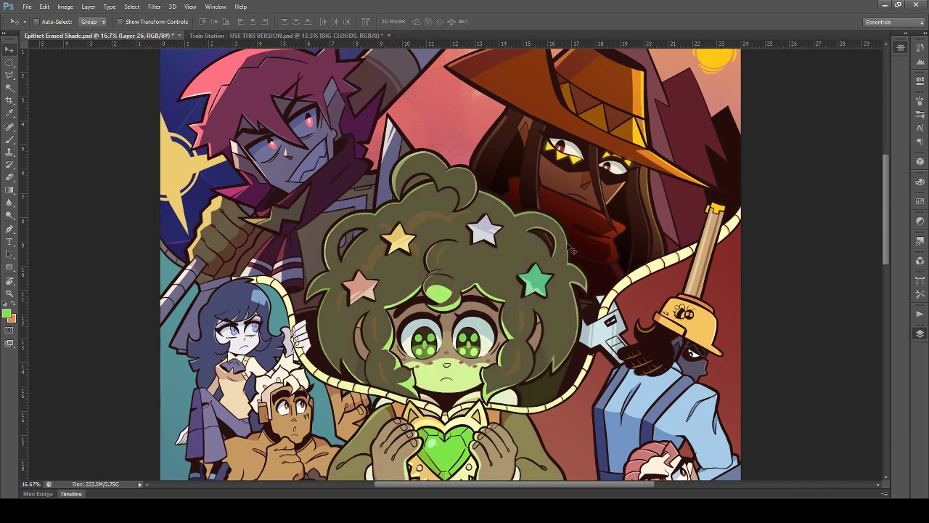
{"action": "scroll", "coordinate": [529, 250], "scroll_direction": "down", "scroll_amount": 2}
{"action": "scroll", "coordinate": [529, 251], "scroll_direction": "down", "scroll_amount": 1}
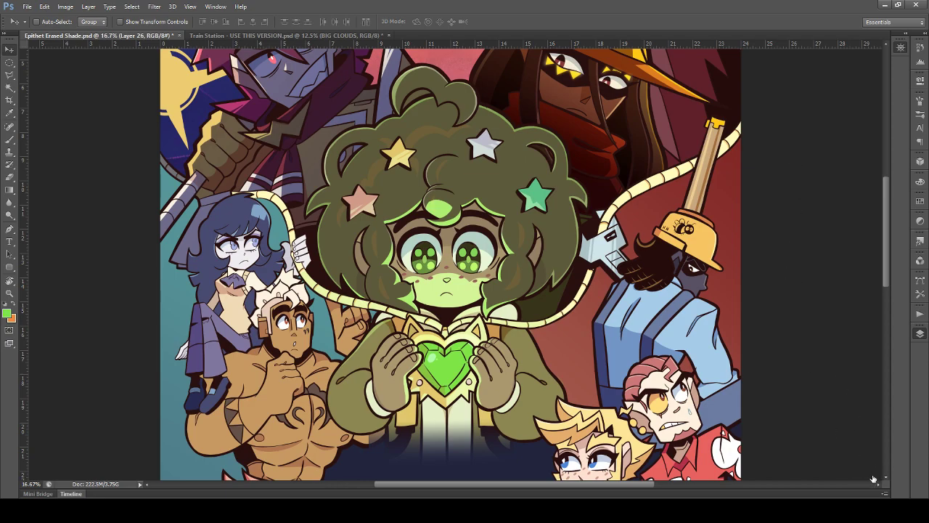
{"action": "key", "text": "ctrl+z"}
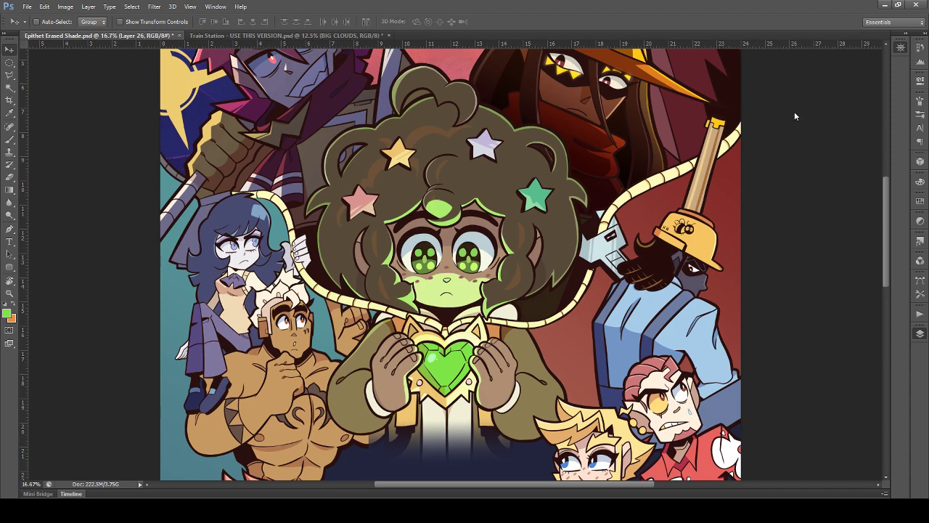
Step: Duplicate Layer 26, add a layer mask to the copy, and fill the mask with black
{"action": "key", "text": "ctrl+j"}
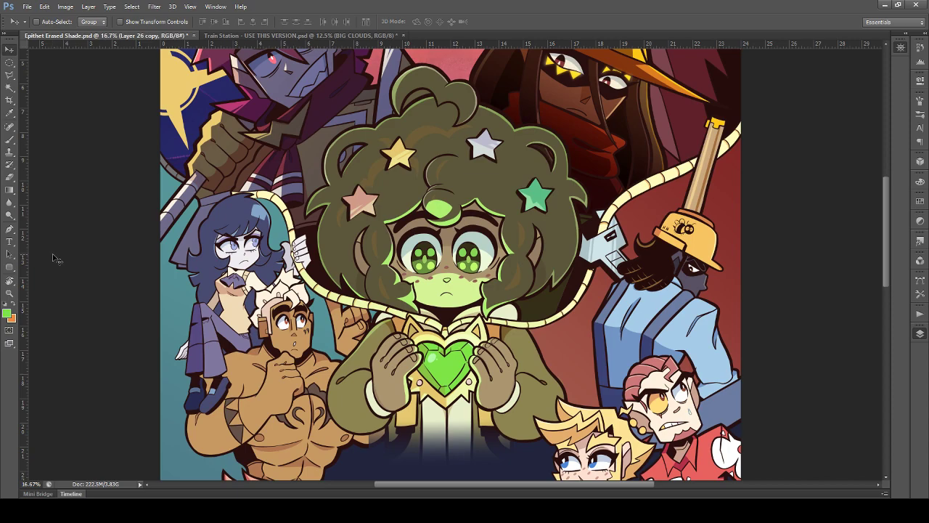
{"action": "left_click", "coordinate": [9, 192]}
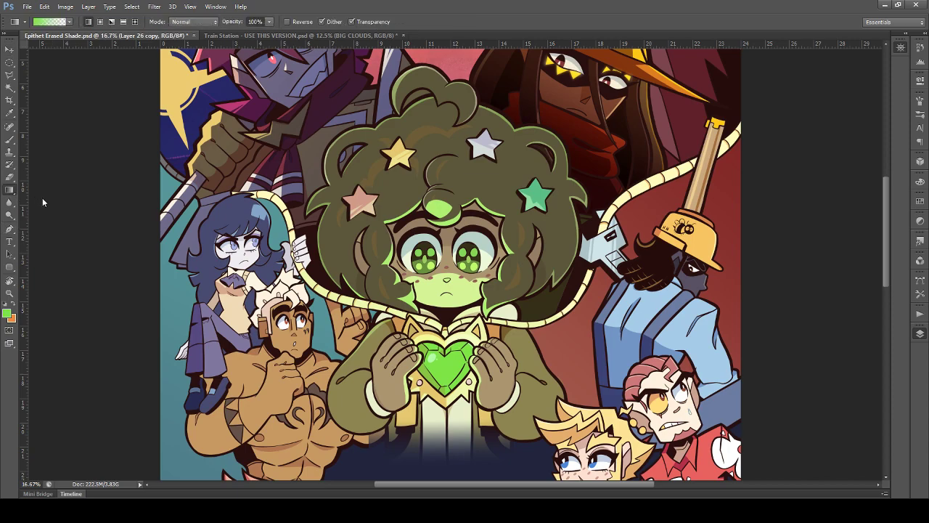
{"action": "key", "text": "shift+g"}
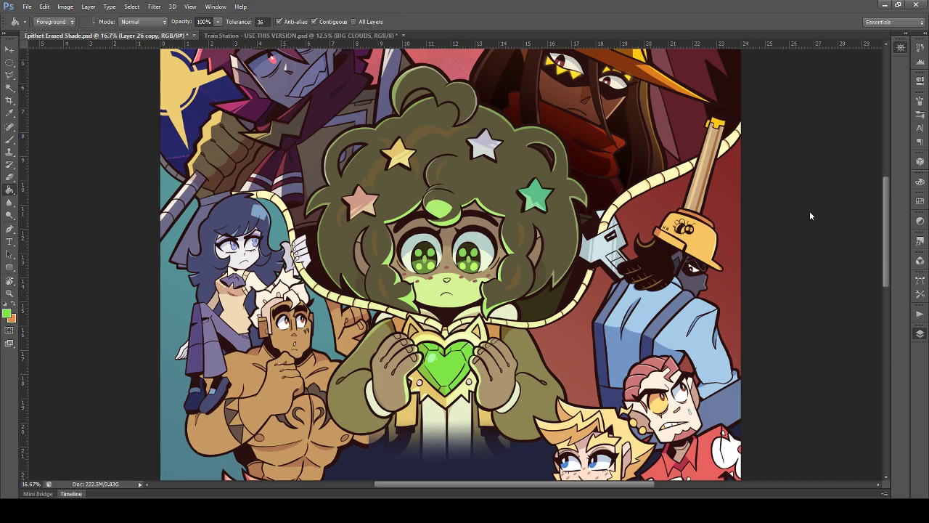
{"action": "left_click", "coordinate": [843, 488]}
{"action": "scroll", "coordinate": [643, 275], "scroll_direction": "up", "scroll_amount": 1}
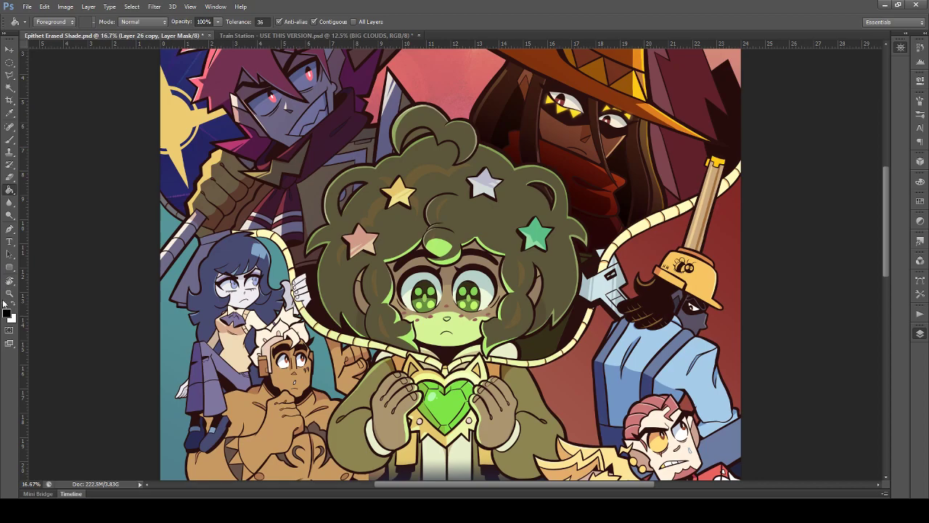
{"action": "left_click", "coordinate": [482, 280]}
Step: Apply a white radial gradient on the copy's layer mask, from the heart gem outward, to reveal the green tint around the gem and hands
{"action": "left_click", "coordinate": [14, 311]}
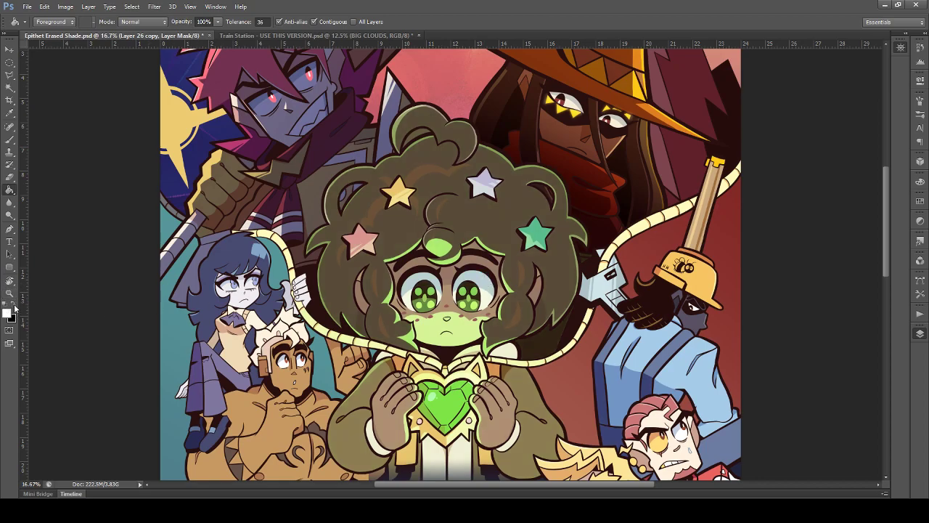
{"action": "key", "text": "shift+g"}
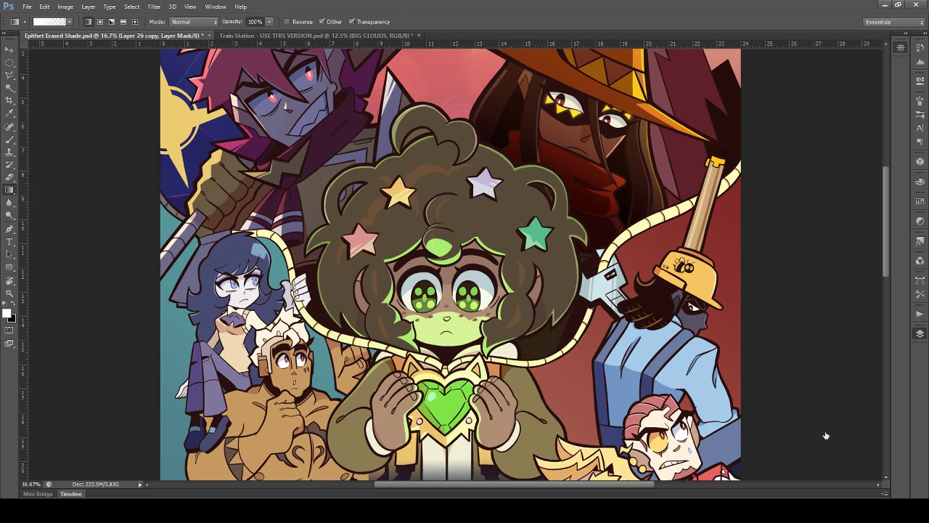
{"action": "left_click_drag", "start_coordinate": [443, 406], "coordinate": [462, 280]}
{"action": "left_click_drag", "start_coordinate": [442, 423], "coordinate": [448, 338]}
{"action": "left_click", "coordinate": [100, 21]}
{"action": "left_click_drag", "start_coordinate": [442, 425], "coordinate": [448, 331]}
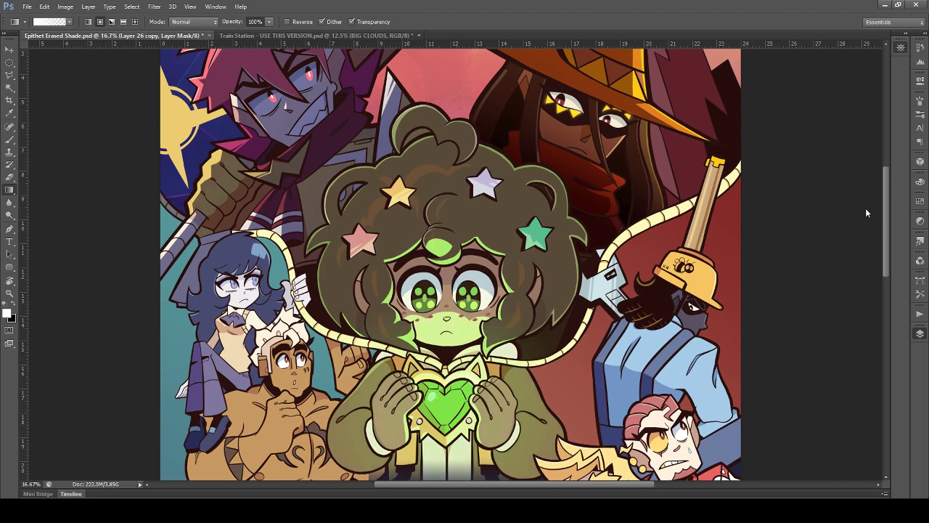
{"action": "key", "text": "ctrl+z"}
{"action": "key", "text": "ctrl+z"}
{"action": "scroll", "coordinate": [555, 277], "scroll_direction": "down", "scroll_amount": 3}
{"action": "scroll", "coordinate": [555, 277], "scroll_direction": "up", "scroll_amount": 3}
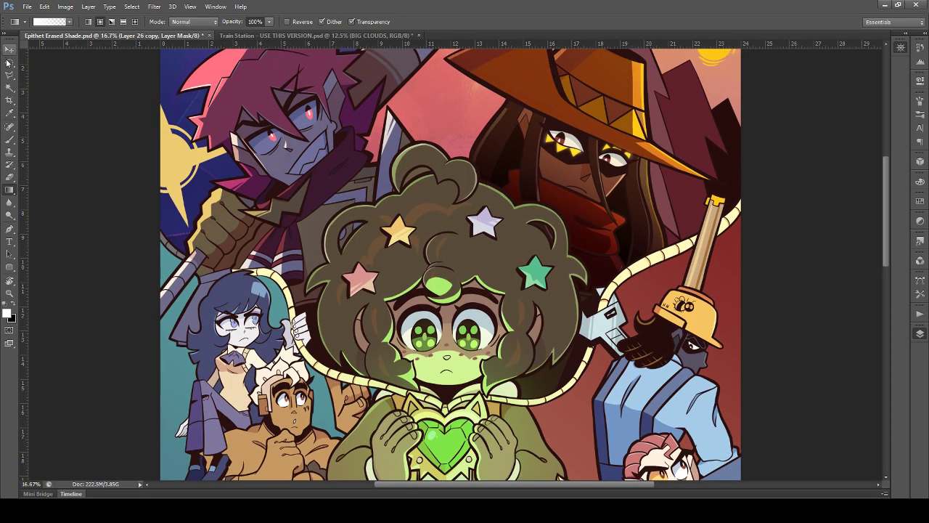
Step: Examine the heart's green glow at smaller zoom levels against the surrounding characters of the poster
{"action": "left_click", "coordinate": [10, 62]}
{"action": "scroll", "coordinate": [167, 151], "scroll_direction": "down", "scroll_amount": 1}
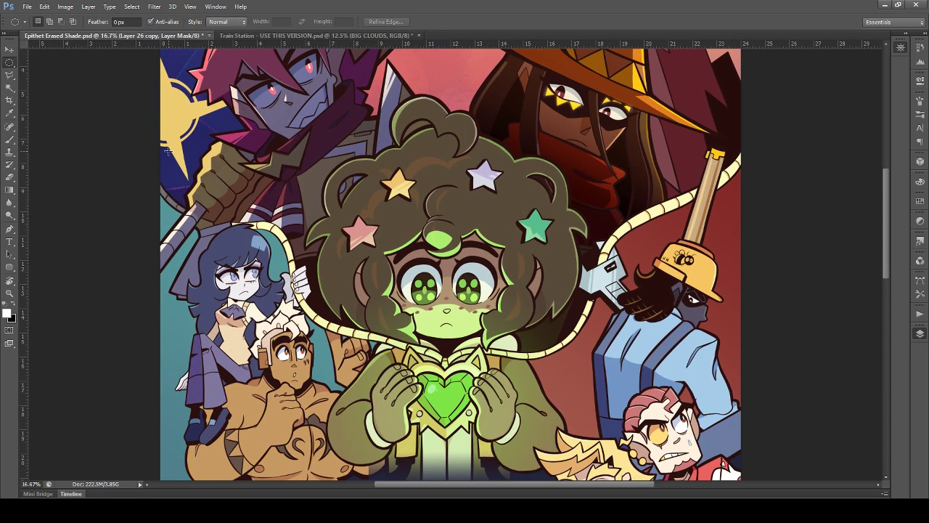
{"action": "scroll", "coordinate": [167, 151], "scroll_direction": "up", "scroll_amount": 1}
{"action": "scroll", "coordinate": [169, 151], "scroll_direction": "down", "scroll_amount": 2}
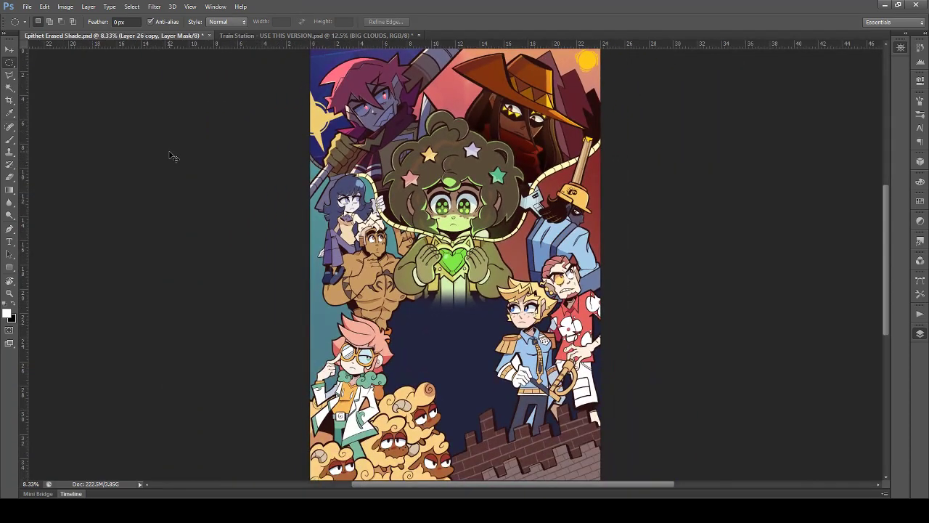
{"action": "scroll", "coordinate": [173, 156], "scroll_direction": "up", "scroll_amount": 1}
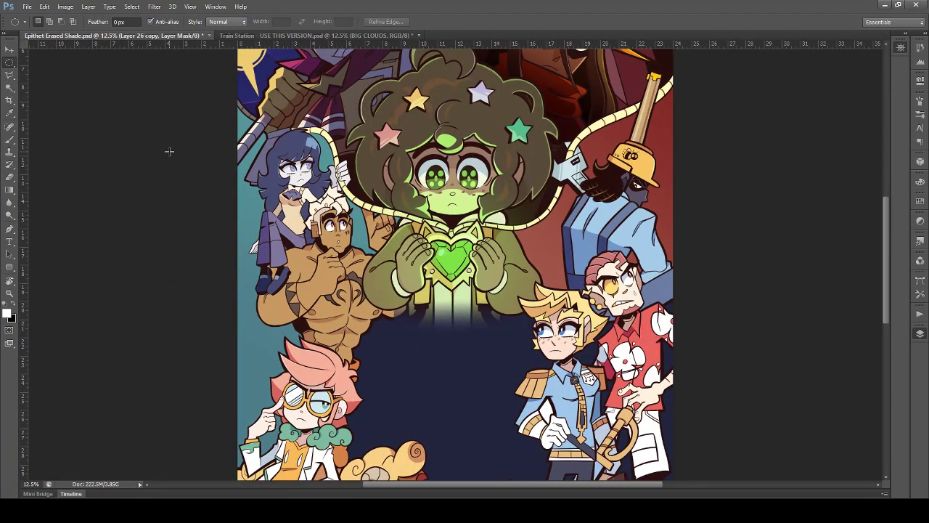
{"action": "scroll", "coordinate": [163, 164], "scroll_direction": "up", "scroll_amount": 3}
{"action": "scroll", "coordinate": [159, 171], "scroll_direction": "up", "scroll_amount": 1}
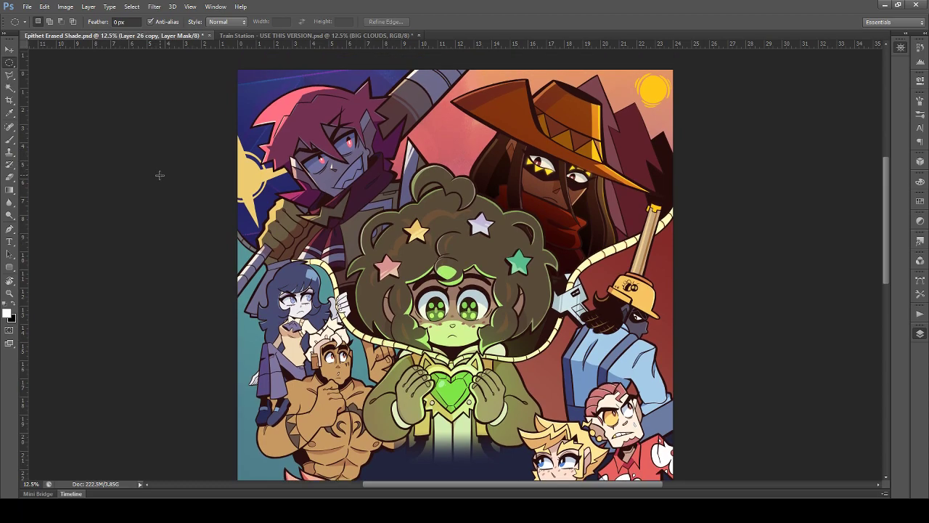
{"action": "scroll", "coordinate": [158, 177], "scroll_direction": "down", "scroll_amount": 1}
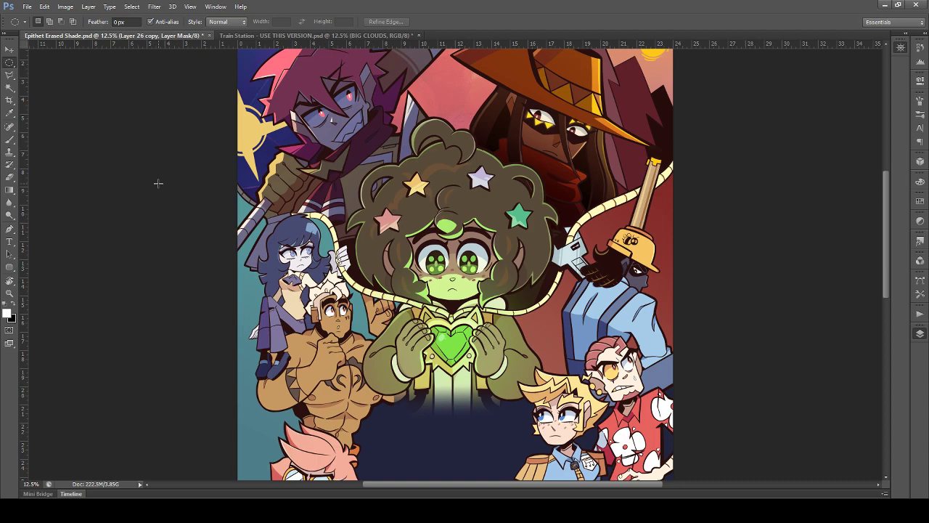
{"action": "scroll", "coordinate": [157, 197], "scroll_direction": "down", "scroll_amount": 1}
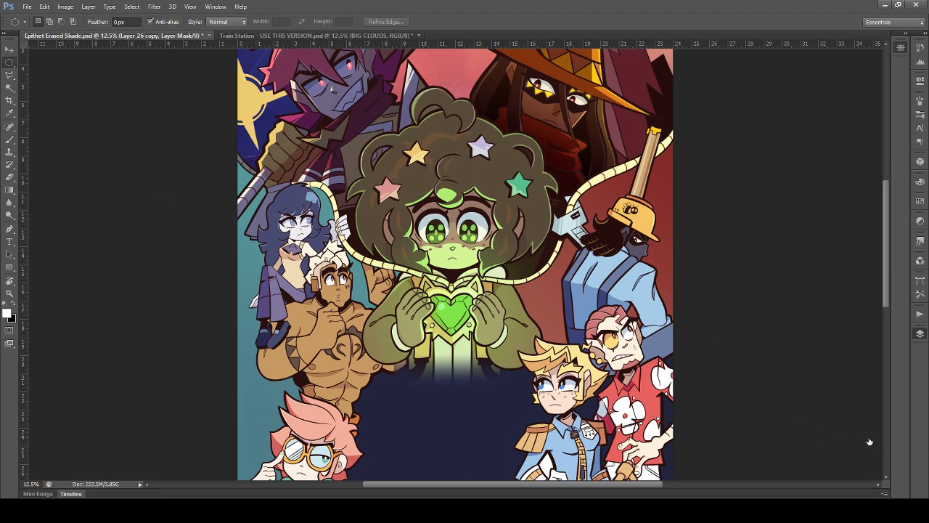
Step: Switch from the layer mask to the image of Layer 26 copy, activate the Move tool, and review the poster's upper half
{"action": "key", "text": "ctrl+2"}
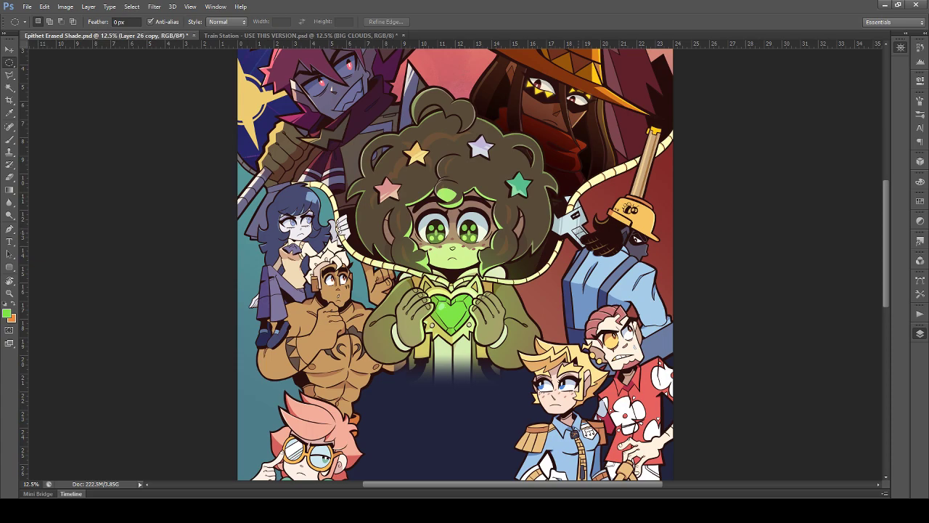
{"action": "scroll", "coordinate": [580, 236], "scroll_direction": "up", "scroll_amount": 5}
{"action": "scroll", "coordinate": [586, 241], "scroll_direction": "down", "scroll_amount": 3}
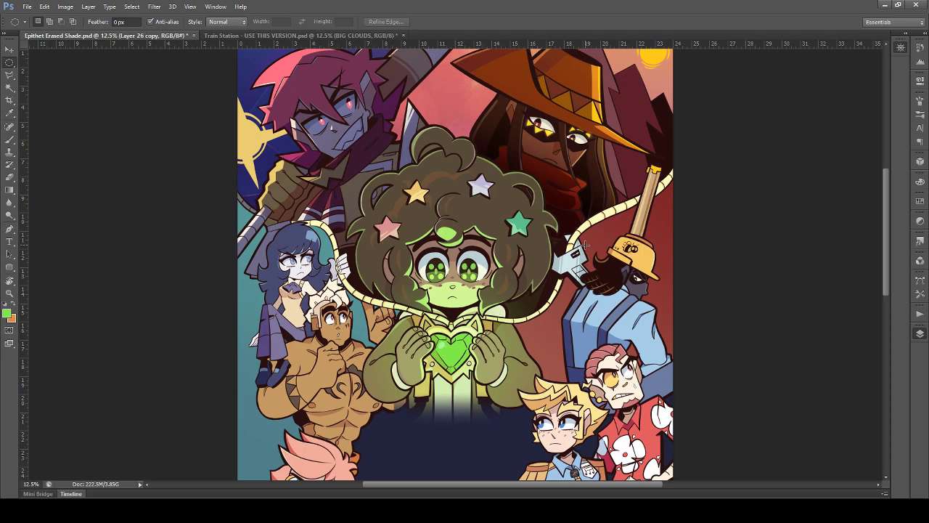
{"action": "scroll", "coordinate": [476, 206], "scroll_direction": "up", "scroll_amount": 2}
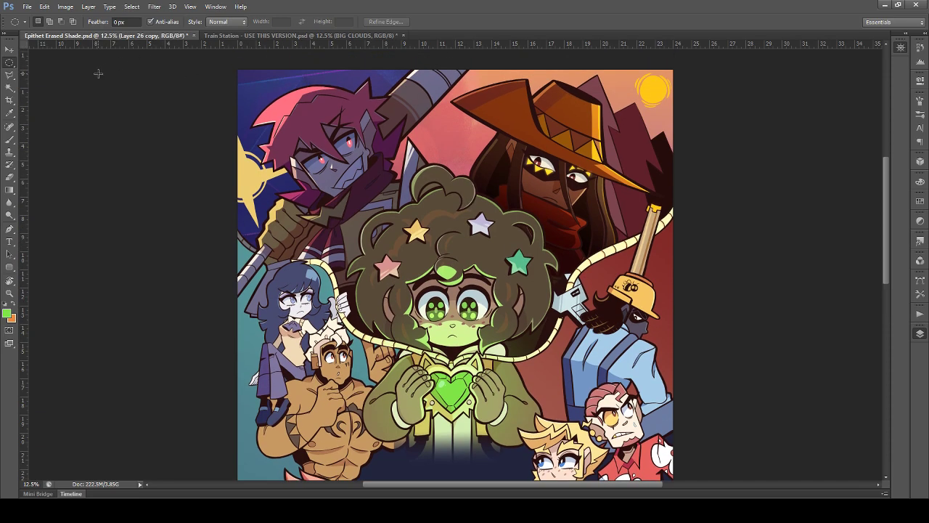
{"action": "left_click", "coordinate": [10, 49]}
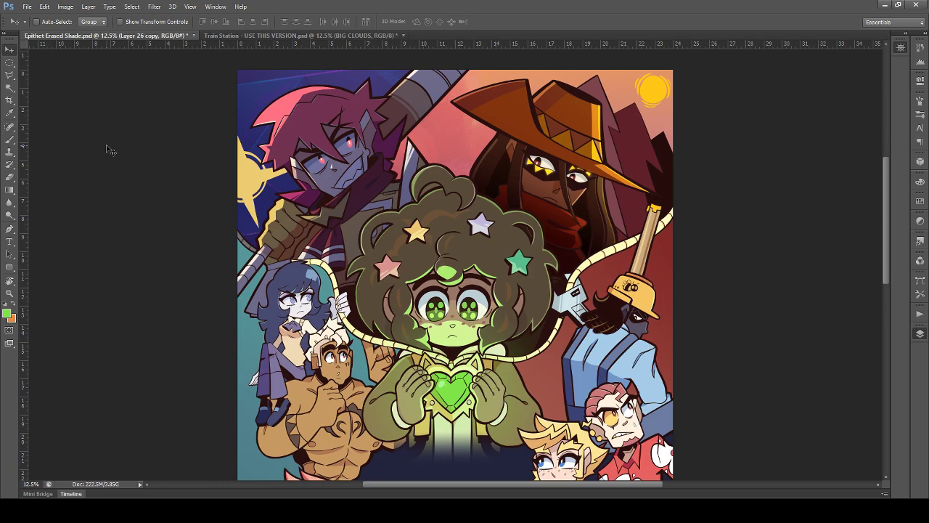
{"action": "scroll", "coordinate": [159, 209], "scroll_direction": "down", "scroll_amount": 2}
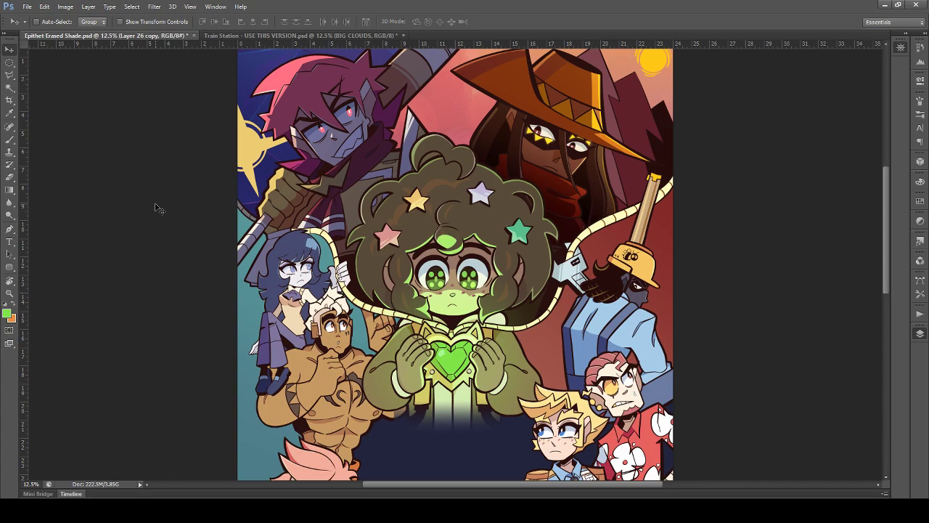
{"action": "scroll", "coordinate": [159, 209], "scroll_direction": "up", "scroll_amount": 2}
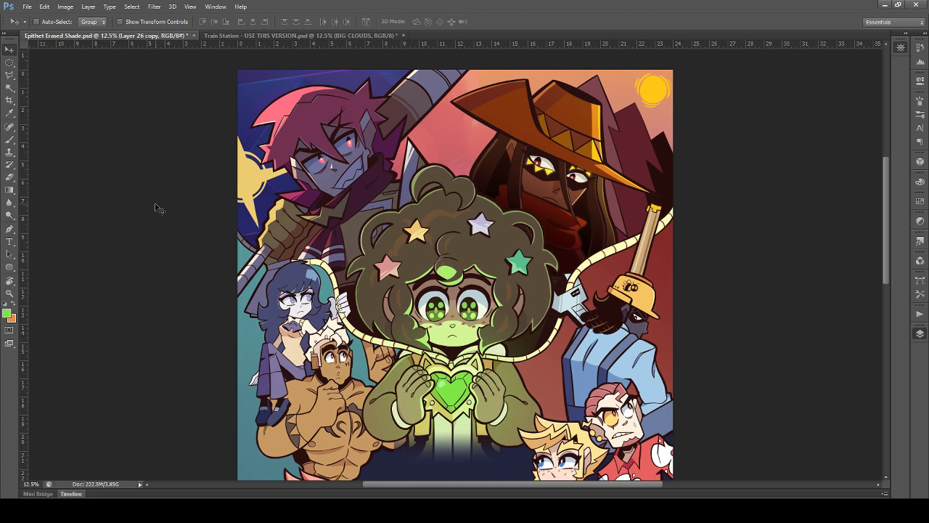
{"action": "scroll", "coordinate": [164, 210], "scroll_direction": "down", "scroll_amount": 3}
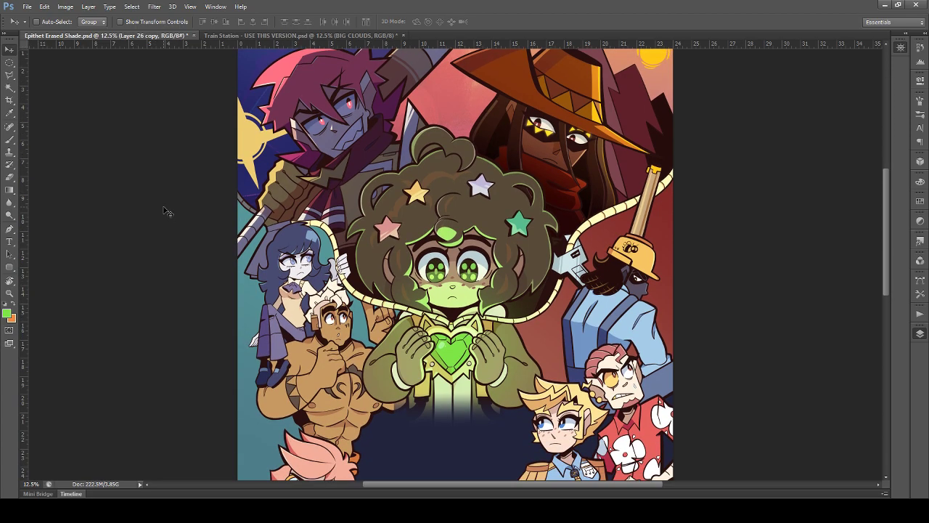
Step: Examine the upper half of the poster, comparing the curly-haired child's green glow with the shading on the swordsman and the hat wearer
{"action": "scroll", "coordinate": [170, 211], "scroll_direction": "up", "scroll_amount": 3}
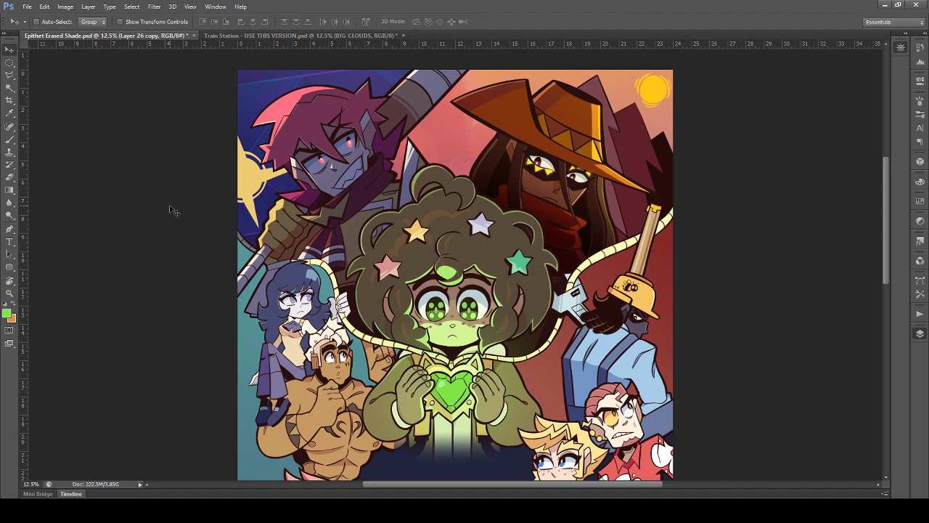
{"action": "scroll", "coordinate": [172, 212], "scroll_direction": "up", "scroll_amount": 2}
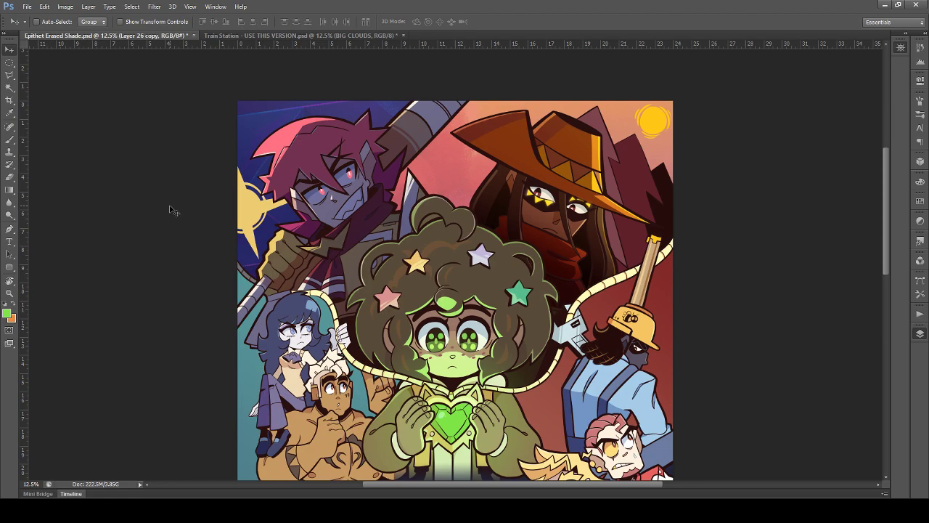
{"action": "scroll", "coordinate": [175, 209], "scroll_direction": "down", "scroll_amount": 3}
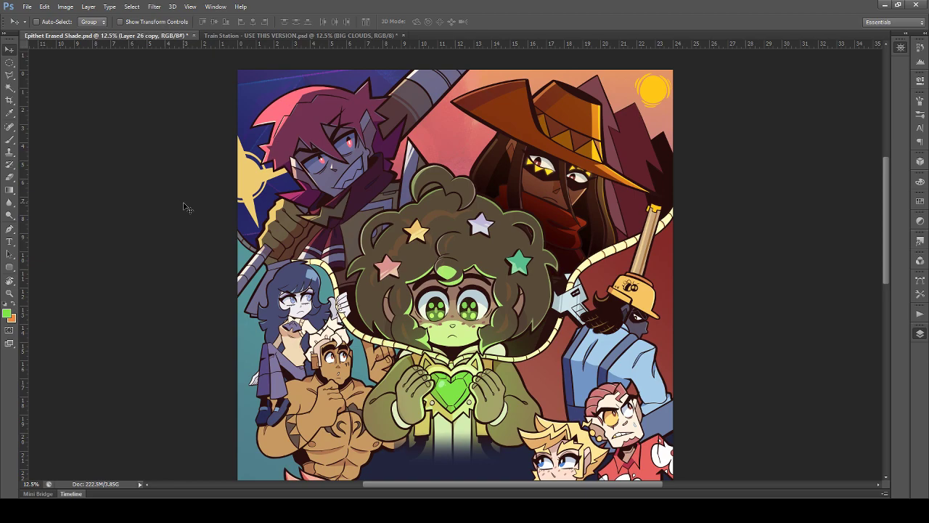
{"action": "scroll", "coordinate": [186, 208], "scroll_direction": "down", "scroll_amount": 1}
{"action": "scroll", "coordinate": [184, 208], "scroll_direction": "up", "scroll_amount": 4}
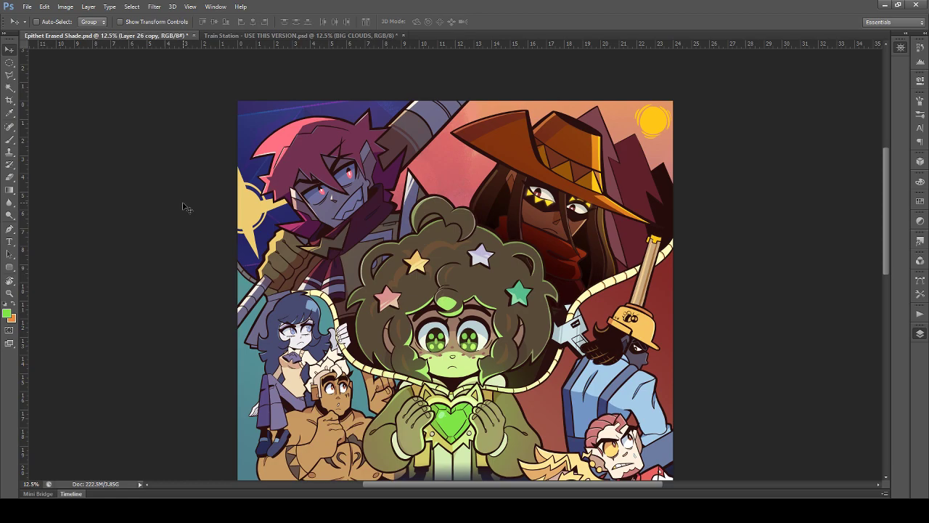
{"action": "scroll", "coordinate": [185, 209], "scroll_direction": "up", "scroll_amount": 3}
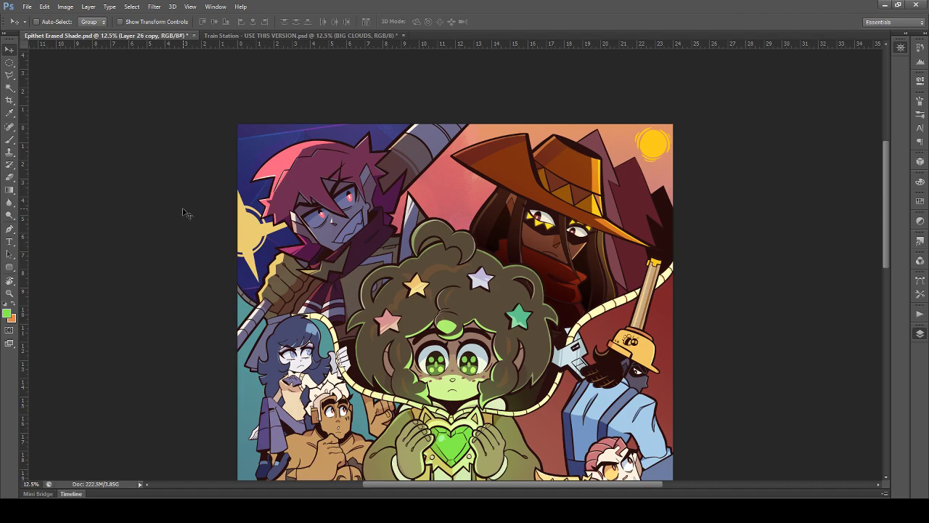
{"action": "scroll", "coordinate": [184, 212], "scroll_direction": "up", "scroll_amount": 1}
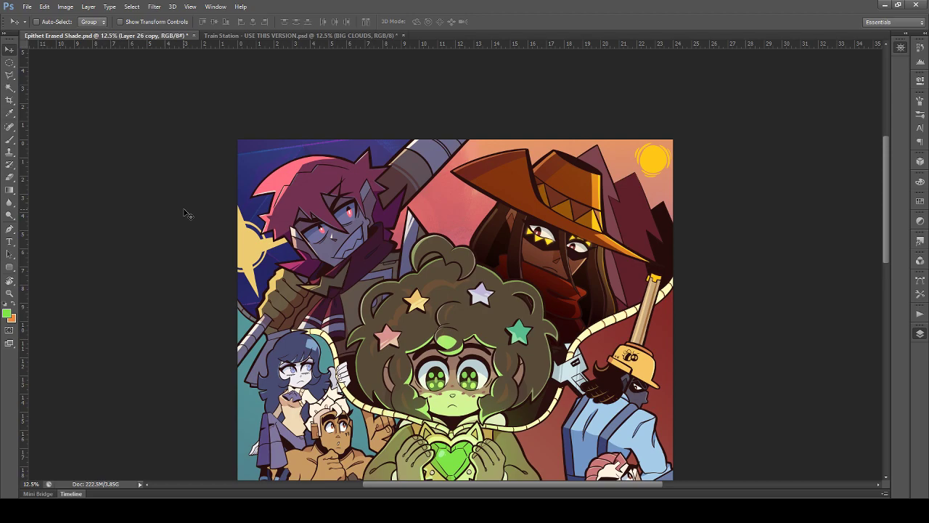
{"action": "scroll", "coordinate": [185, 213], "scroll_direction": "down", "scroll_amount": 2}
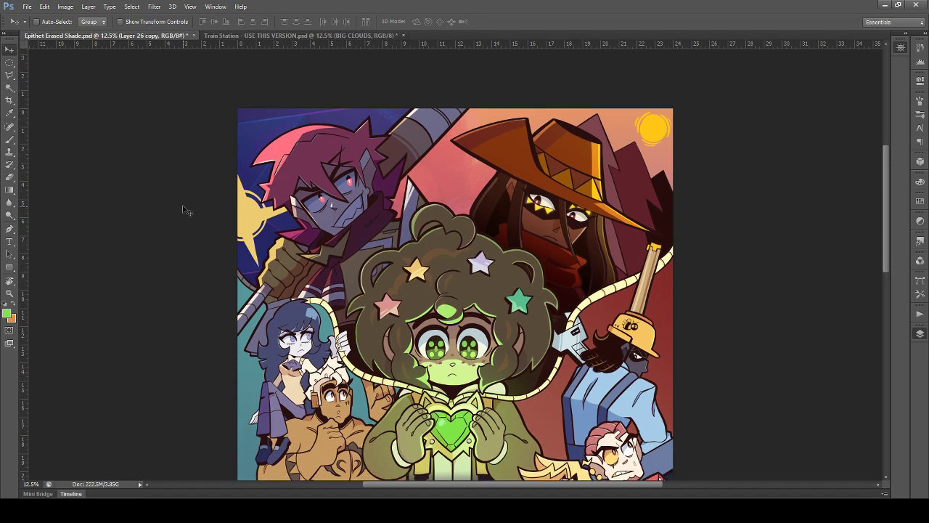
{"action": "scroll", "coordinate": [166, 183], "scroll_direction": "down", "scroll_amount": 1}
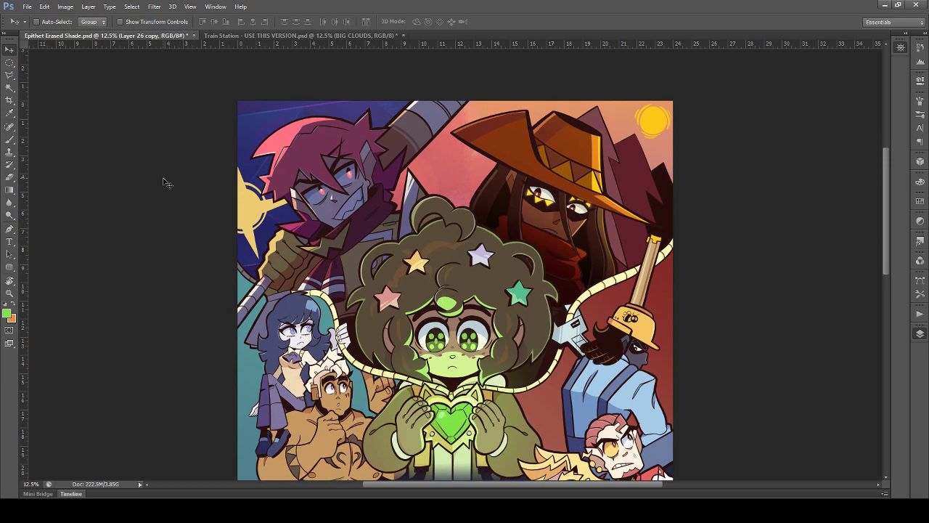
{"action": "scroll", "coordinate": [166, 183], "scroll_direction": "up", "scroll_amount": 2}
Step: Select Layer 25 on the red-haired swordsman's torso, shift its shading toward blue, and compare the change before and after
{"action": "key", "text": "ctrl+plus"}
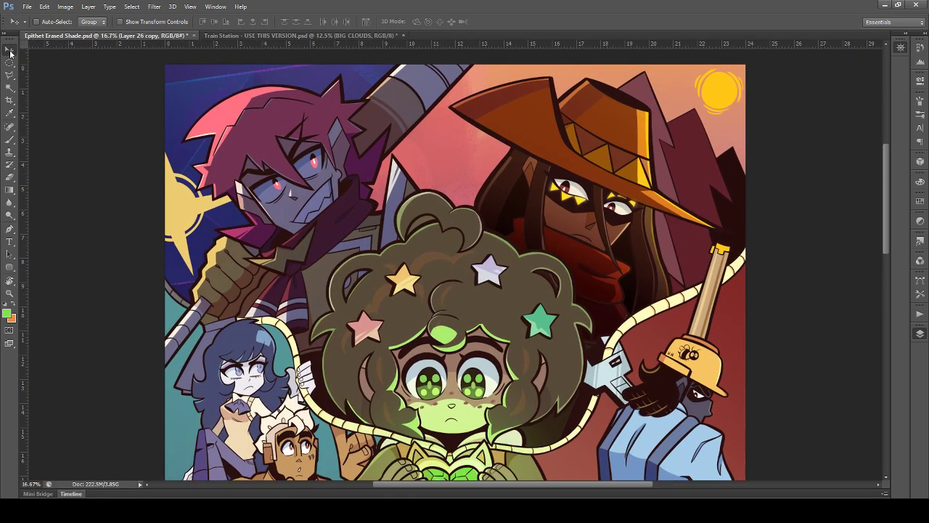
{"action": "left_click", "coordinate": [331, 264], "text": "ctrl"}
{"action": "left_click", "coordinate": [799, 321]}
{"action": "left_click", "coordinate": [799, 321]}
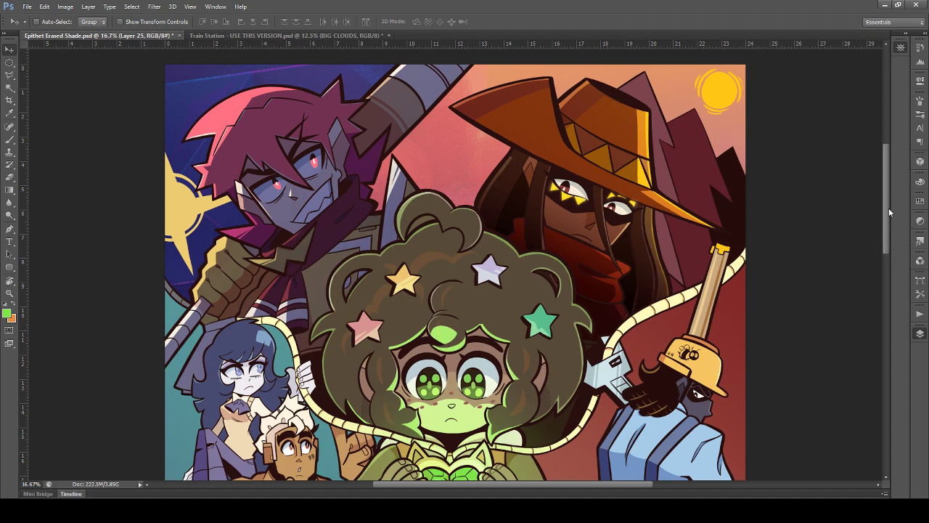
{"action": "key", "text": "ctrl+z"}
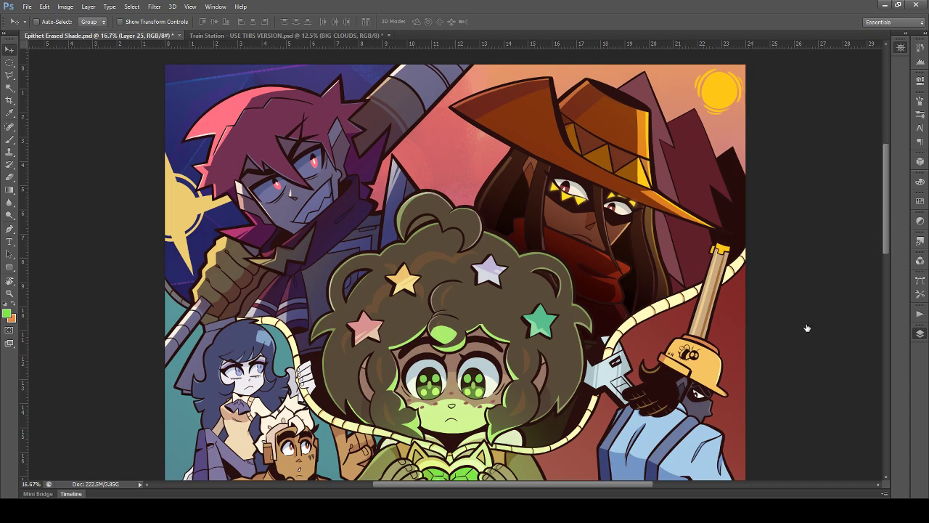
{"action": "scroll", "coordinate": [330, 304], "scroll_direction": "up", "scroll_amount": 2}
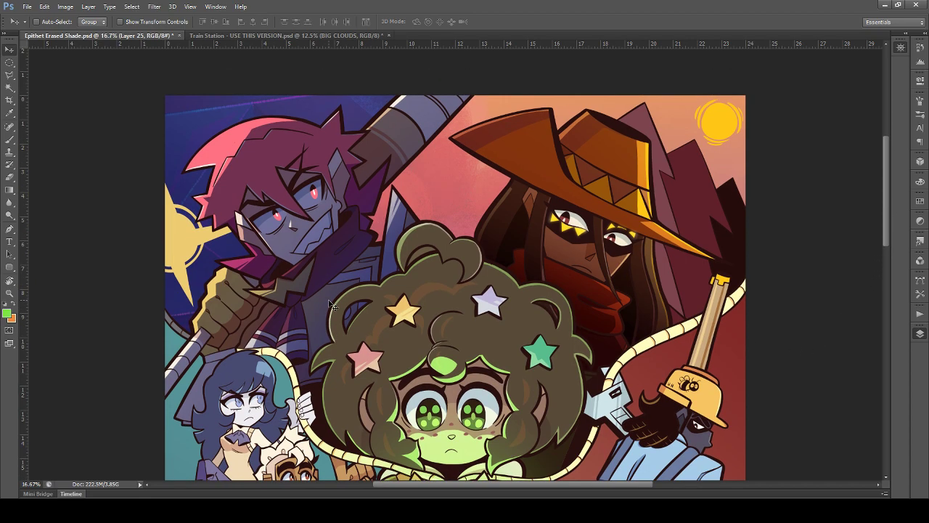
{"action": "key", "text": "ctrl+z"}
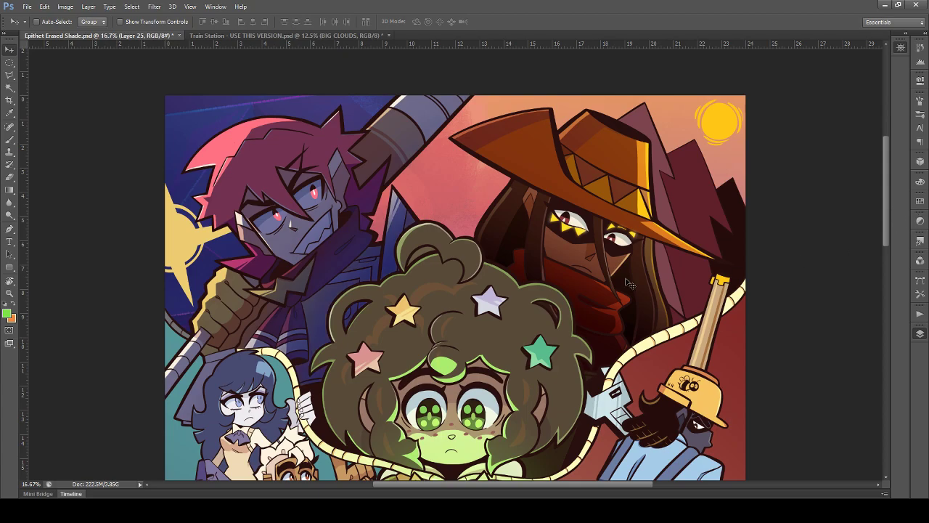
Step: Sample a dark navy from the artwork near the swordsman as the foreground color and activate the Brush tool
{"action": "left_click", "coordinate": [9, 113]}
{"action": "left_click", "coordinate": [390, 271]}
{"action": "key", "text": "ctrl+z"}
{"action": "left_click", "coordinate": [9, 138]}
{"action": "key", "text": "ctrl+z"}
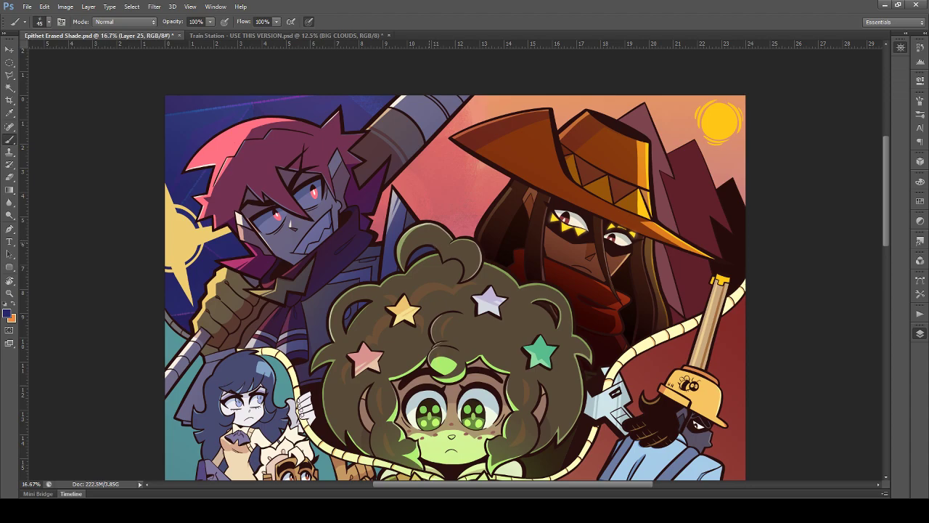
Step: Adjust the shading on the swordsman's torso on Layer 25 and check the poster with the Move tool active
{"action": "scroll", "coordinate": [455, 273], "scroll_direction": "down", "scroll_amount": 2}
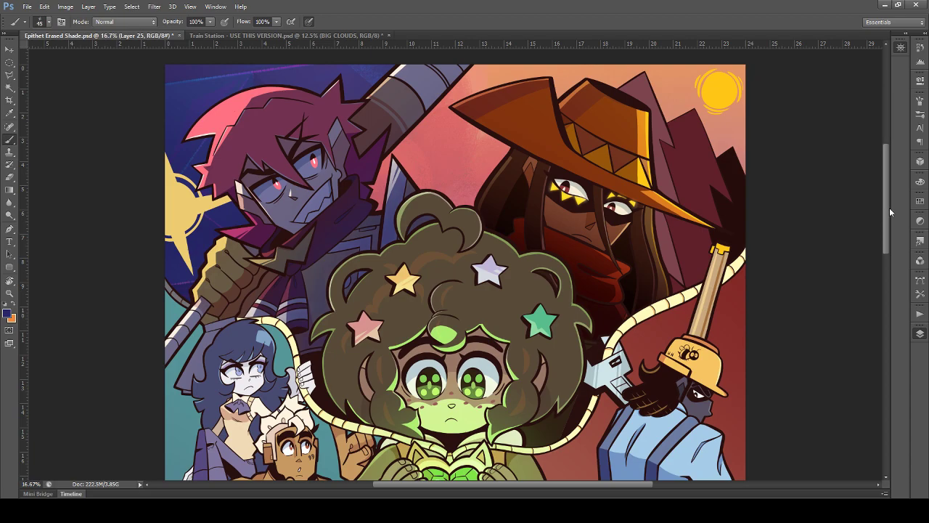
{"action": "key", "text": "ctrl+z"}
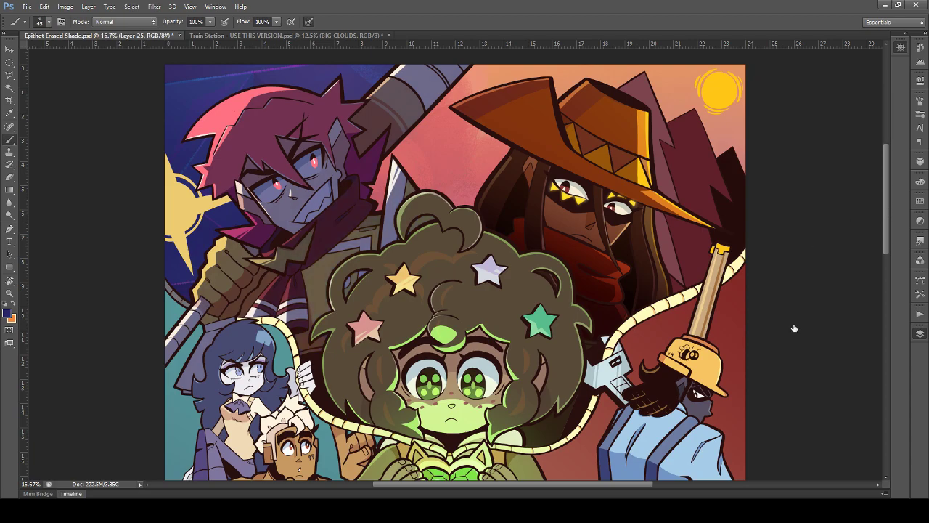
{"action": "key", "text": "ctrl+z"}
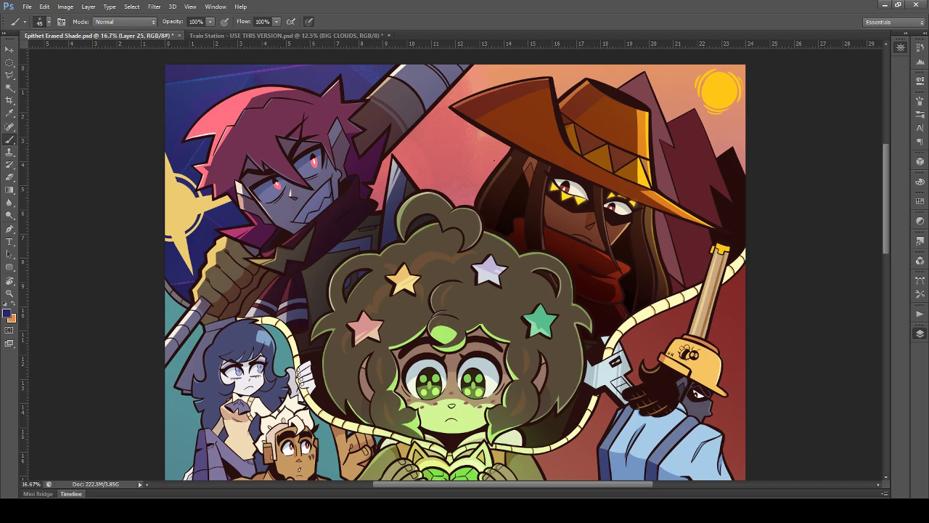
{"action": "left_click", "coordinate": [10, 48]}
{"action": "scroll", "coordinate": [105, 117], "scroll_direction": "up", "scroll_amount": 2}
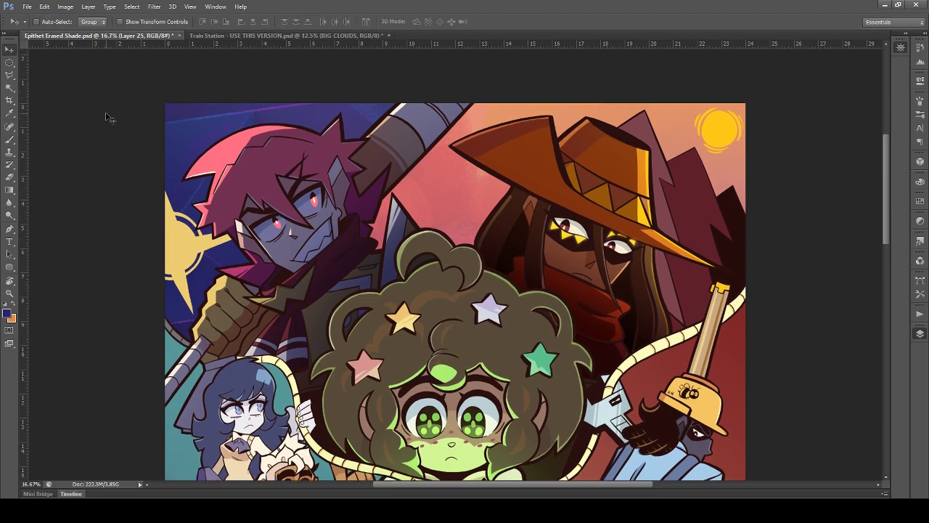
{"action": "scroll", "coordinate": [105, 118], "scroll_direction": "down", "scroll_amount": 3}
{"action": "scroll", "coordinate": [108, 118], "scroll_direction": "up", "scroll_amount": 2}
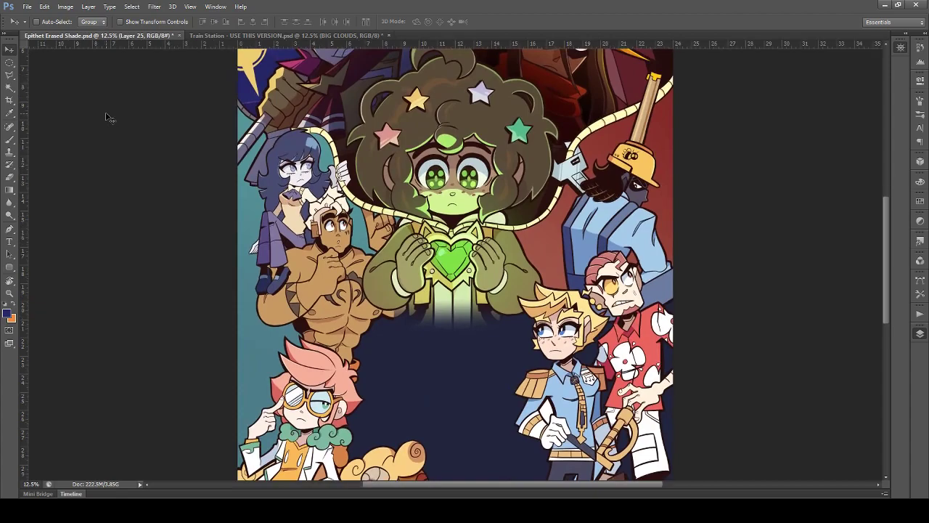
{"action": "scroll", "coordinate": [67, 344], "scroll_direction": "up", "scroll_amount": 6}
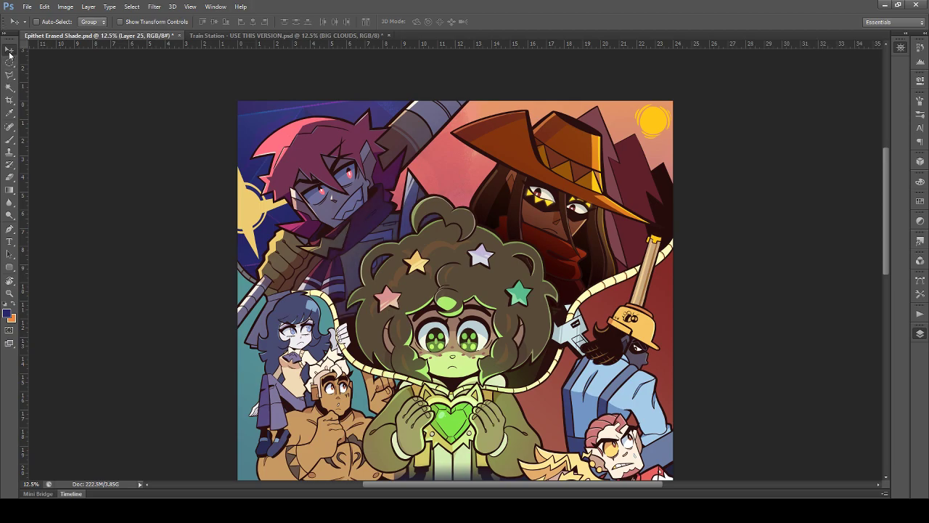
Step: Try lightening the Zora Shade layer on the character with the wide-brimmed hat, then undo the change
{"action": "left_click", "coordinate": [606, 279], "text": "ctrl"}
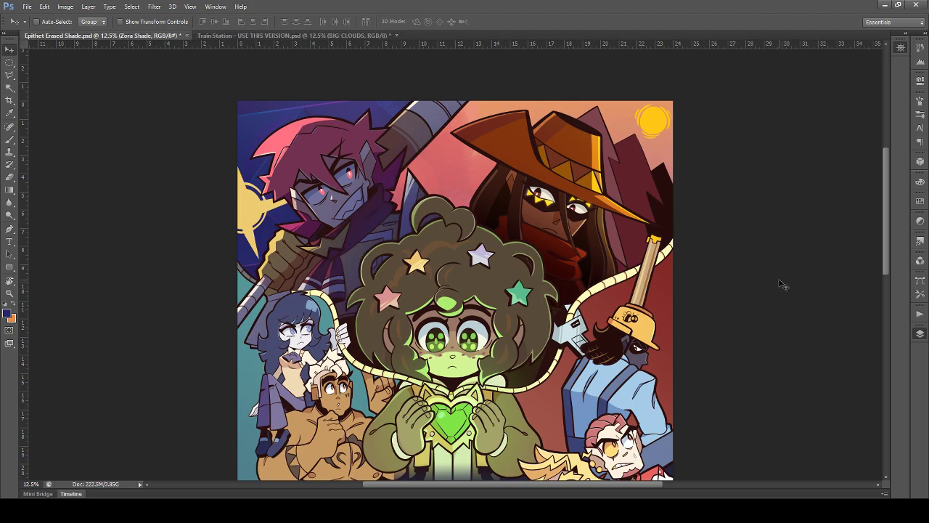
{"action": "left_click", "coordinate": [794, 232]}
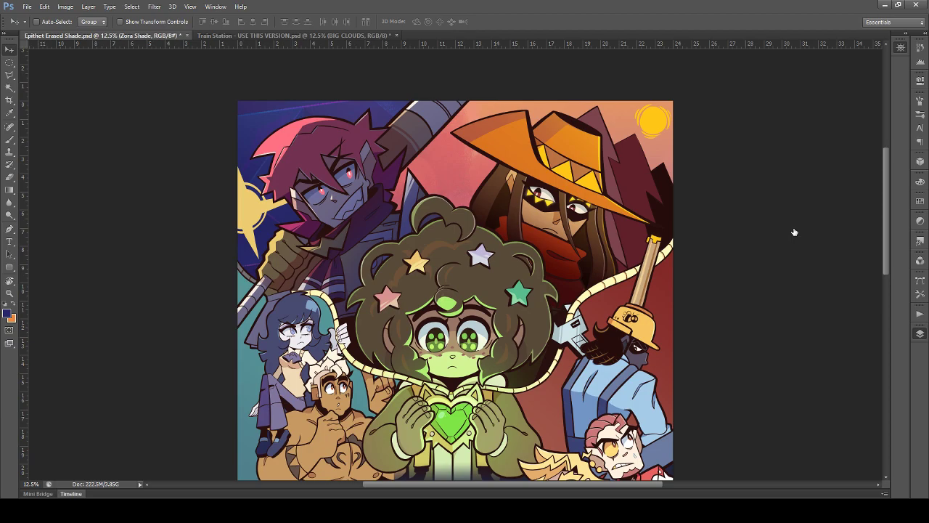
{"action": "key", "text": "ctrl+z"}
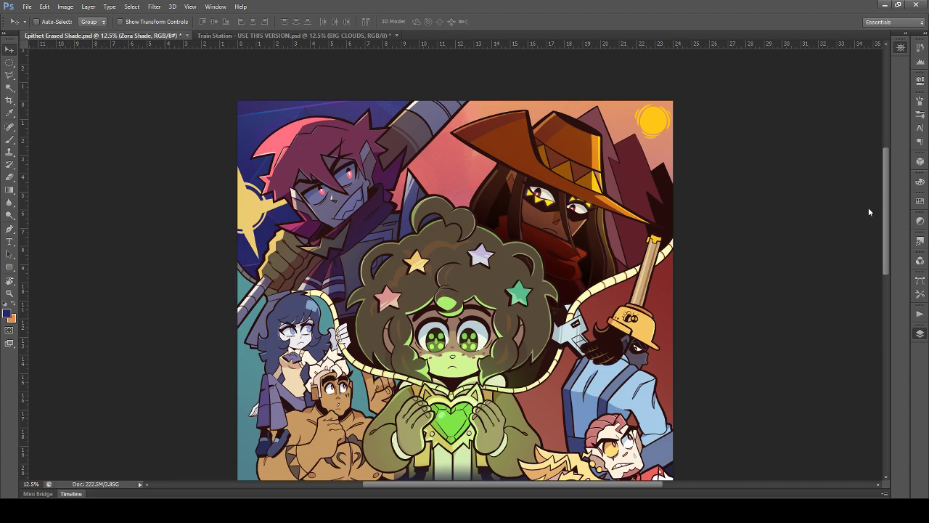
{"action": "key", "text": "ctrl+z"}
{"action": "key", "text": "ctrl+z"}
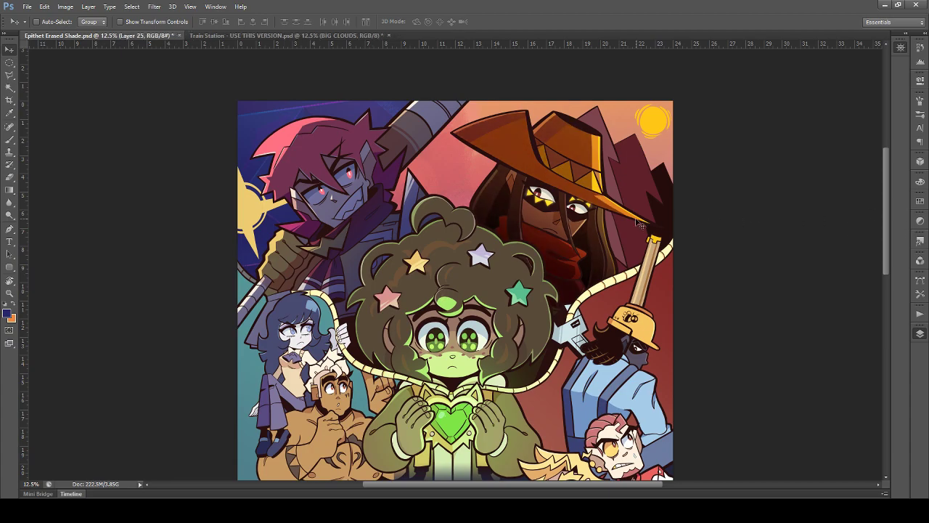
{"action": "key", "text": "ctrl+z"}
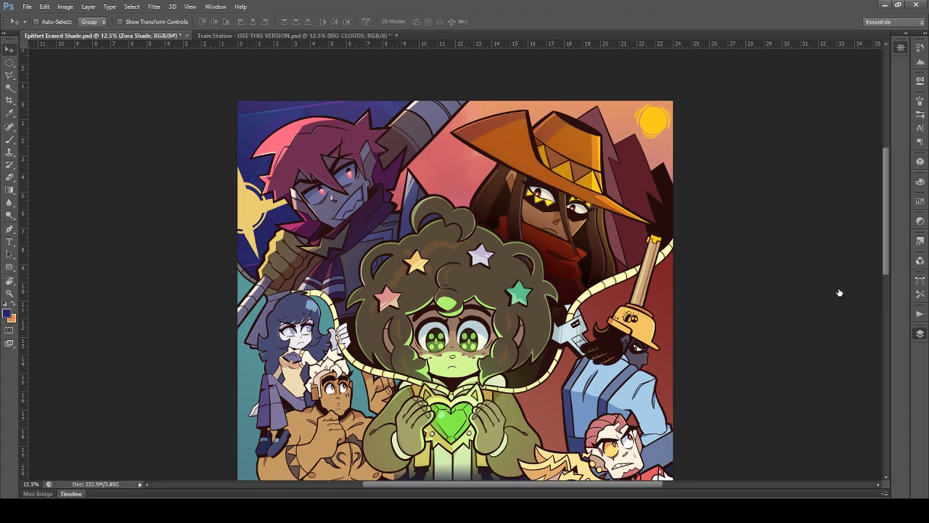
{"action": "key", "text": "ctrl+z"}
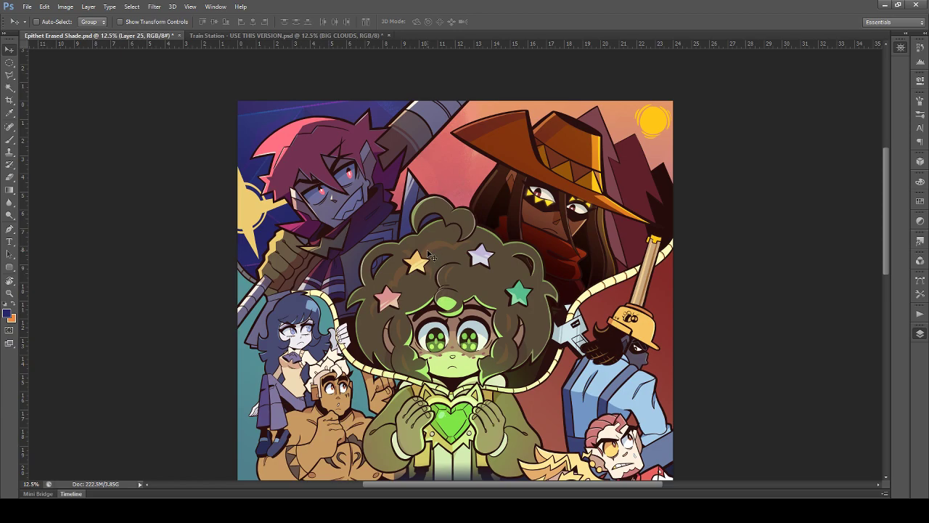
Step: Select Layer 19 of the brick castle wall in the lower part of the poster
{"action": "scroll", "coordinate": [429, 254], "scroll_direction": "up", "scroll_amount": 1}
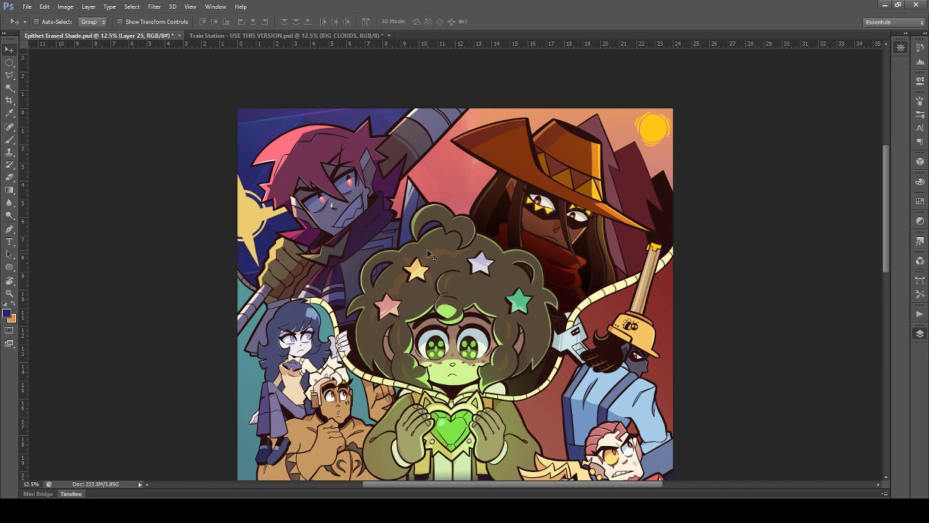
{"action": "scroll", "coordinate": [314, 217], "scroll_direction": "down", "scroll_amount": 10}
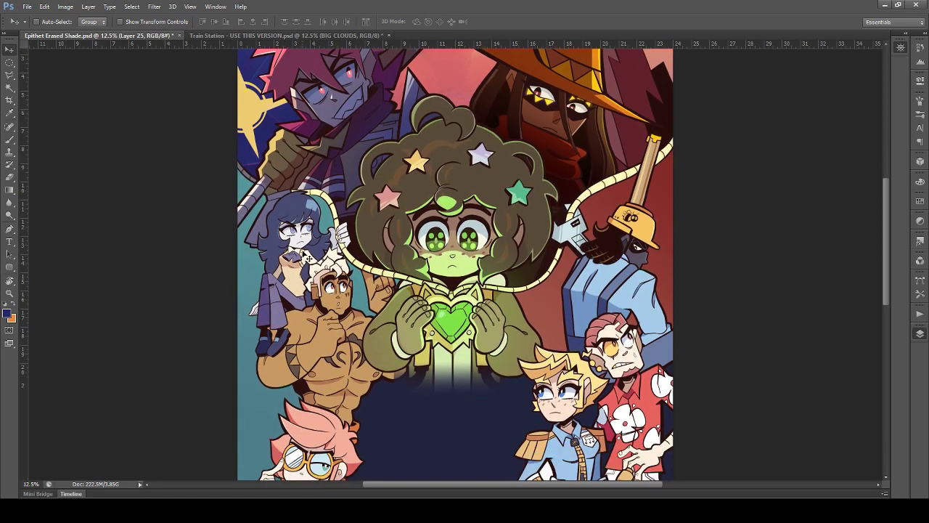
{"action": "scroll", "coordinate": [313, 289], "scroll_direction": "down", "scroll_amount": 3}
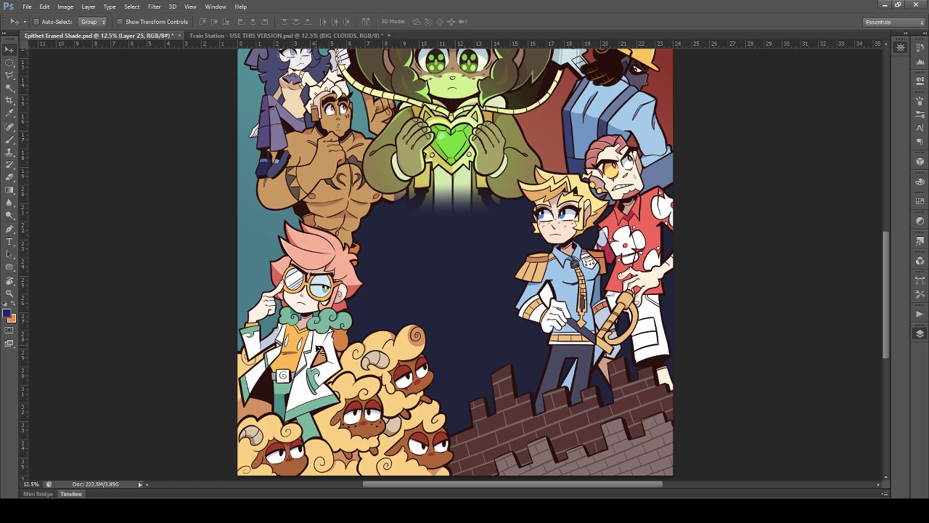
{"action": "mouse_move", "coordinate": [494, 425]}
{"action": "left_mouse_down"}
{"action": "mouse_move", "coordinate": [503, 445]}
{"action": "mouse_move", "coordinate": [622, 455]}
{"action": "mouse_move", "coordinate": [604, 446]}
{"action": "mouse_move", "coordinate": [587, 447]}
{"action": "mouse_move", "coordinate": [703, 476]}
{"action": "left_mouse_up"}
{"action": "scroll", "coordinate": [778, 452], "scroll_direction": "down", "scroll_amount": 1}
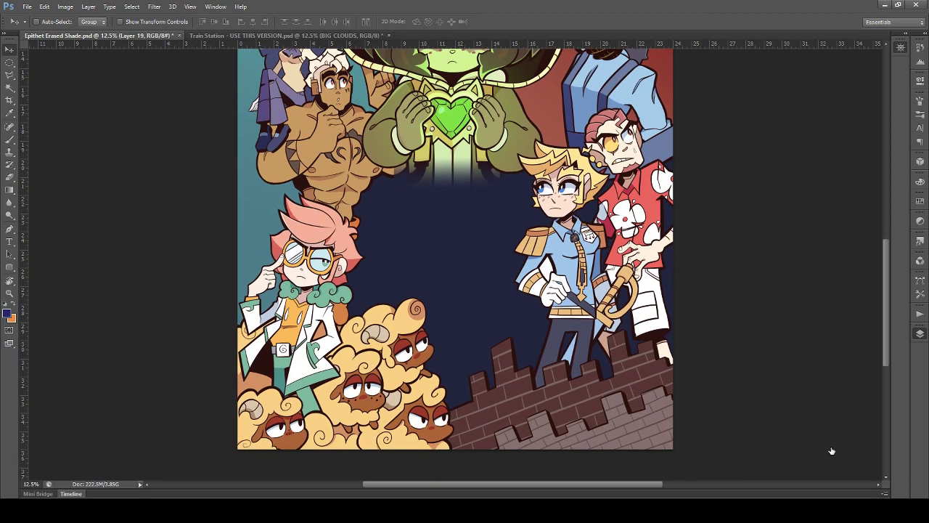
Step: Try moving the castle wall artwork up beside the sheep, then undo the move
{"action": "left_click_drag", "start_coordinate": [517, 412], "coordinate": [509, 399]}
{"action": "key", "text": "ctrl+z"}
{"action": "left_click_drag", "start_coordinate": [636, 424], "coordinate": [492, 366]}
{"action": "left_click", "coordinate": [614, 425], "text": "ctrl"}
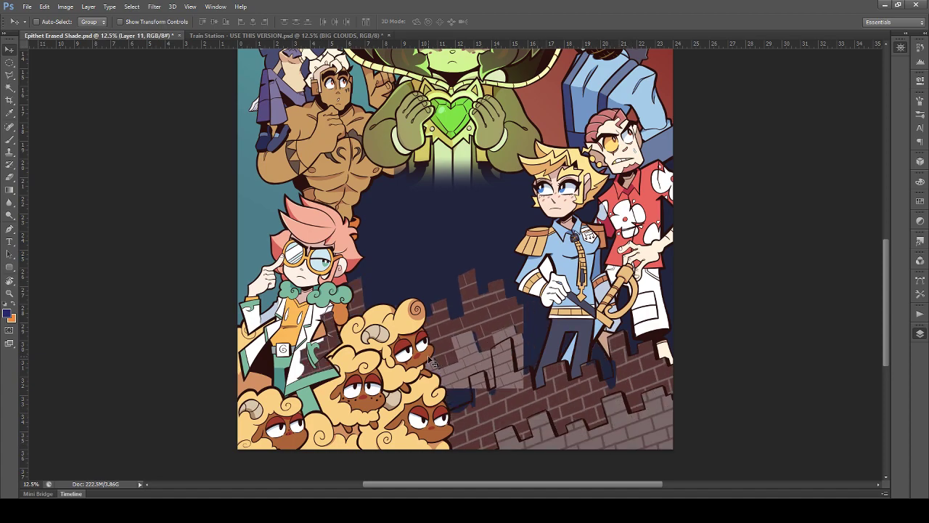
{"action": "scroll", "coordinate": [430, 357], "scroll_direction": "up", "scroll_amount": 2}
{"action": "key", "text": "ctrl+z"}
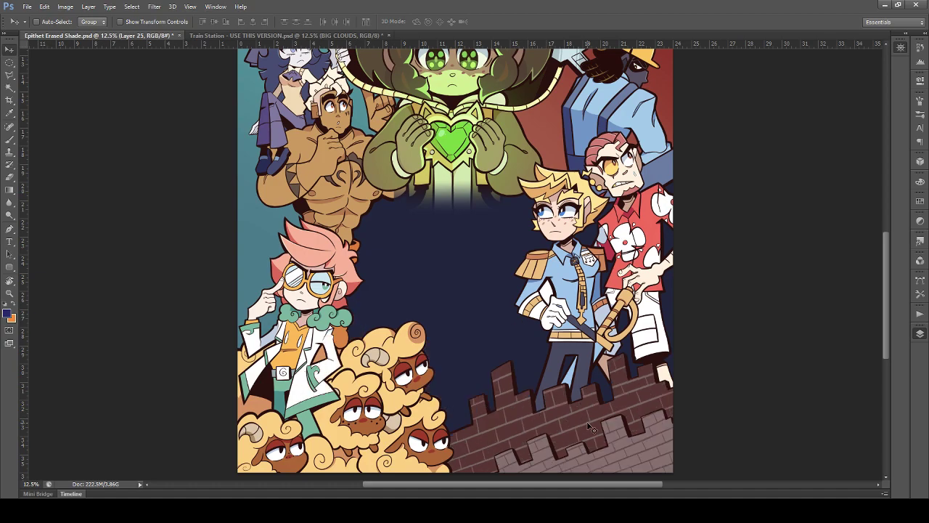
Step: Select Layer 11 on the castle wall and try a different look for its shading
{"action": "left_click", "coordinate": [589, 429], "text": "ctrl"}
{"action": "key", "text": "ctrl+z"}
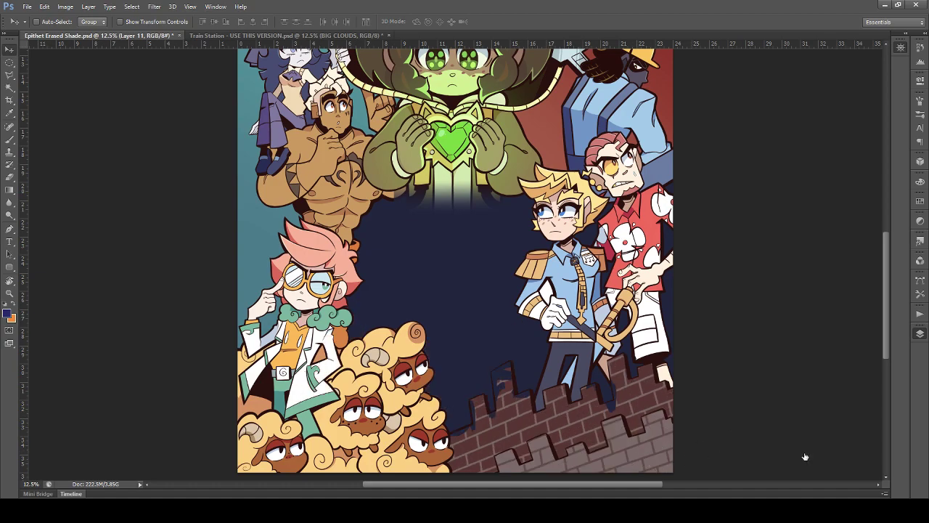
{"action": "scroll", "coordinate": [653, 435], "scroll_direction": "down", "scroll_amount": 1}
{"action": "left_click", "coordinate": [614, 429], "text": "ctrl"}
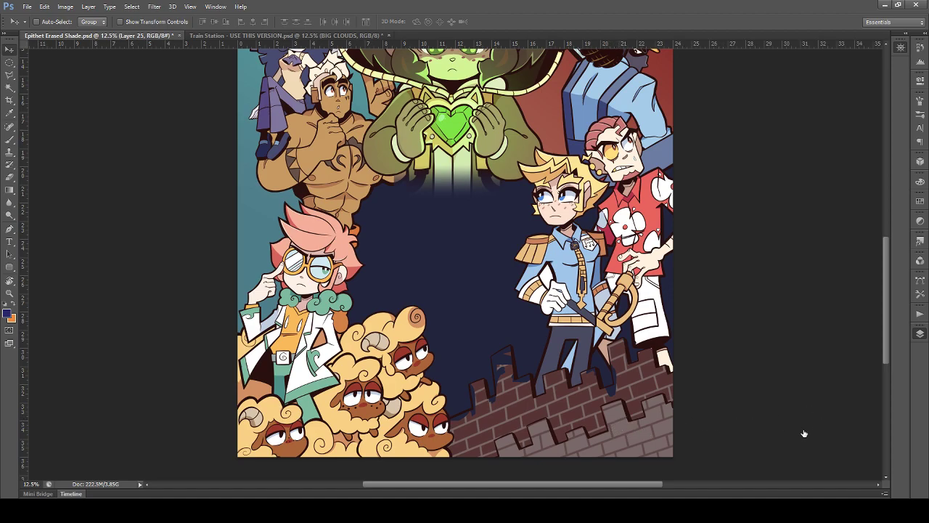
Step: Undo the shading changes on the castle wall and return to its Layer 19
{"action": "key", "text": "ctrl+z"}
{"action": "key", "text": "ctrl+z"}
{"action": "key", "text": "ctrl+z"}
{"action": "key", "text": "ctrl+z"}
{"action": "key", "text": "ctrl+z"}
{"action": "key", "text": "ctrl+z"}
{"action": "left_click", "coordinate": [525, 408], "text": "ctrl"}
{"action": "key", "text": "ctrl+alt+z"}
{"action": "key", "text": "ctrl+alt+z"}
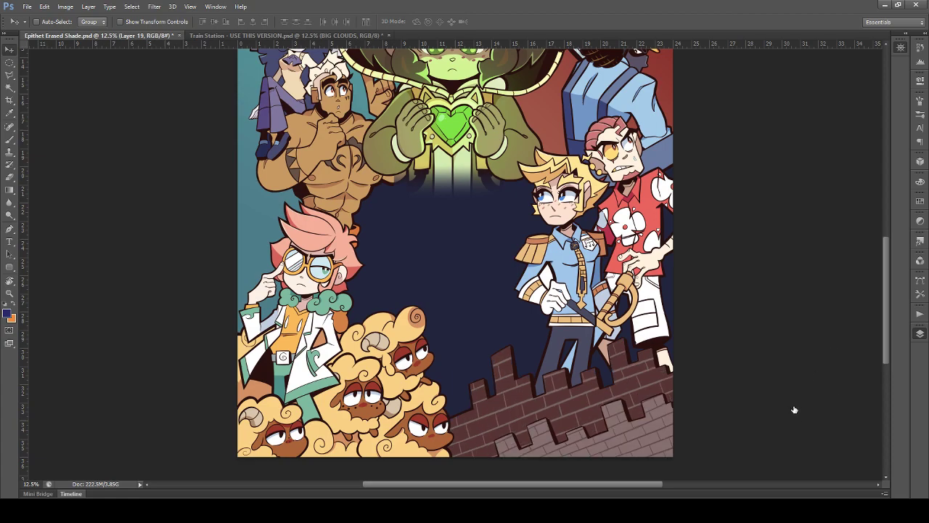
Step: Save the poster, then review it from the upper characters down to the castle wall
{"action": "key", "text": "ctrl+s"}
{"action": "scroll", "coordinate": [796, 412], "scroll_direction": "up", "scroll_amount": 5}
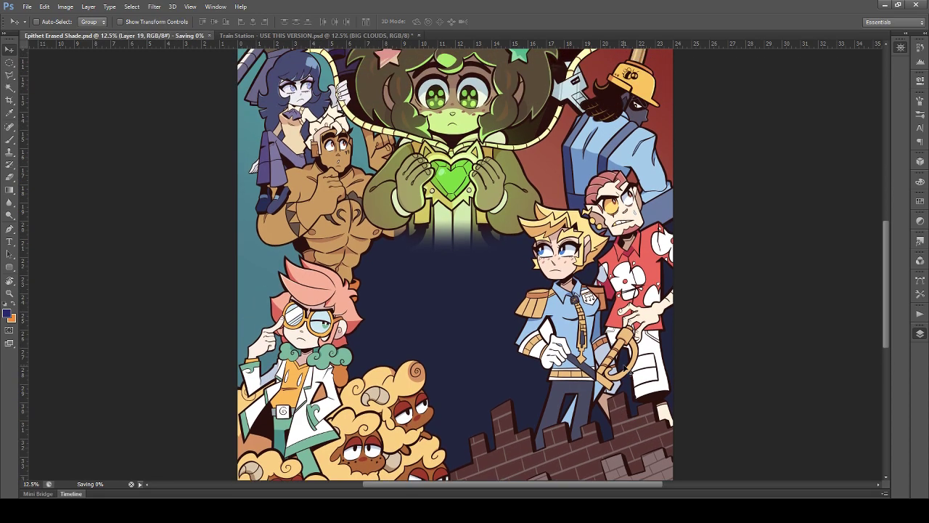
{"action": "scroll", "coordinate": [626, 370], "scroll_direction": "up", "scroll_amount": 2}
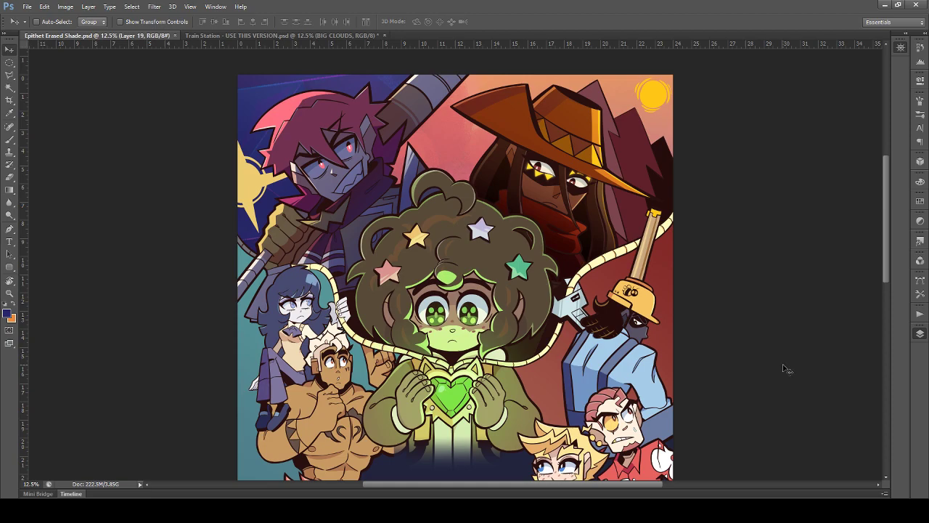
{"action": "scroll", "coordinate": [753, 388], "scroll_direction": "down", "scroll_amount": 5}
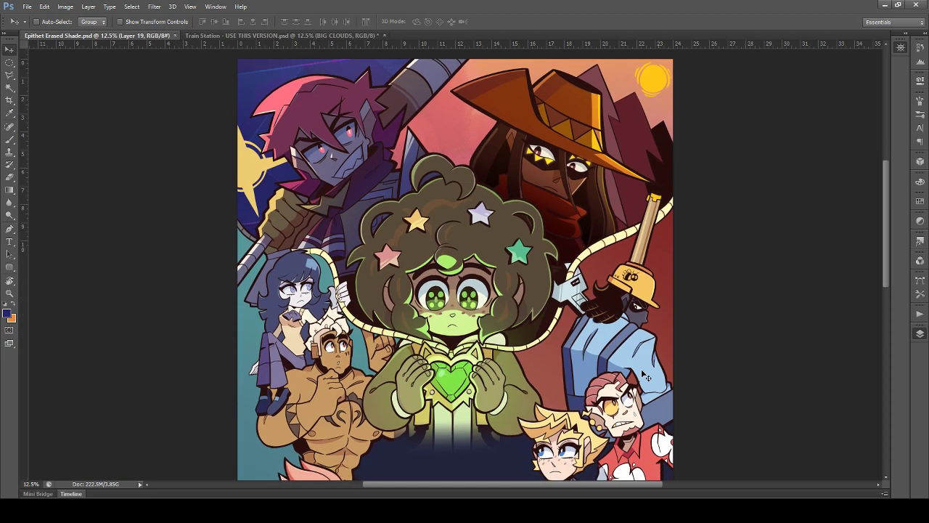
{"action": "scroll", "coordinate": [805, 409], "scroll_direction": "down", "scroll_amount": 2}
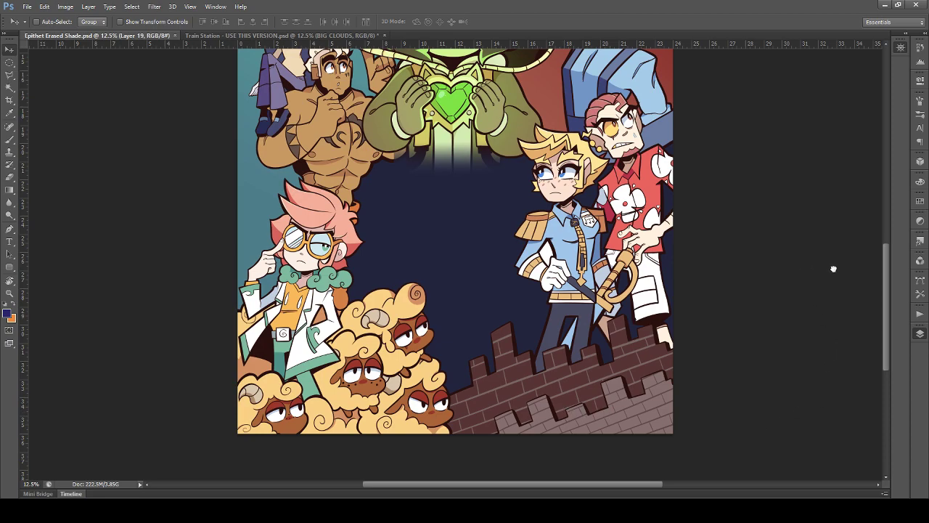
Step: Undo the most recent edits to the brick castle wall on Layer 19
{"action": "key", "text": "ctrl+z"}
{"action": "key", "text": "ctrl+z"}
{"action": "key", "text": "ctrl+z"}
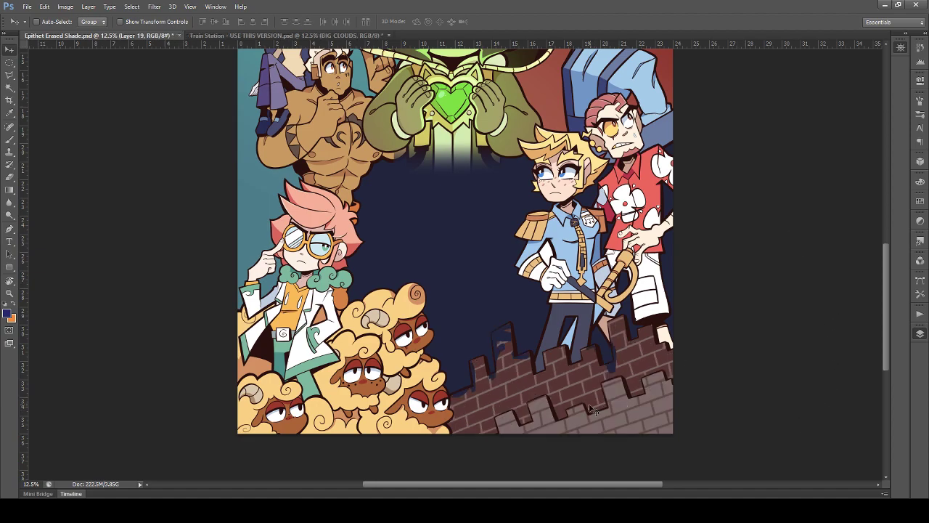
{"action": "key", "text": "ctrl+z"}
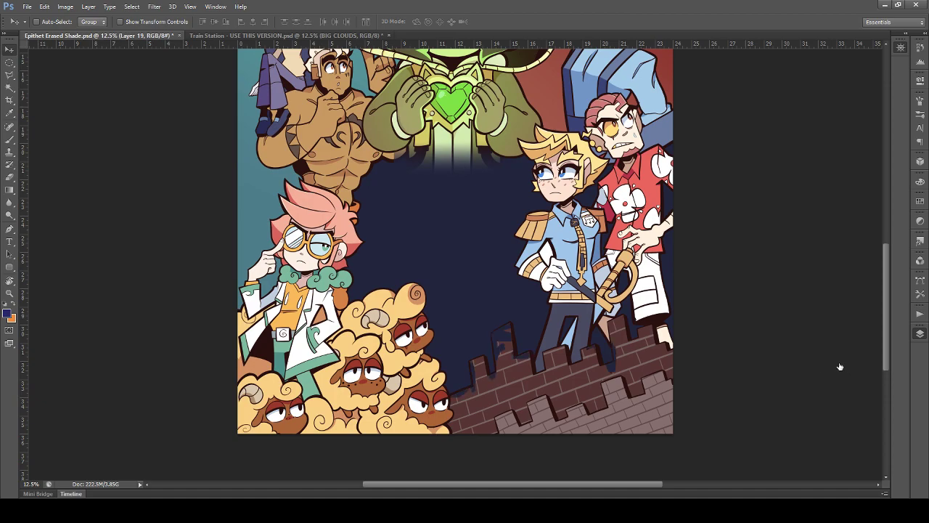
Step: Undo further changes to the castle wall and the dark backdrop between the characters, going back to Layer 20
{"action": "key", "text": "ctrl+z"}
{"action": "key", "text": "ctrl+z"}
{"action": "key", "text": "ctrl+z"}
{"action": "key", "text": "ctrl+z"}
{"action": "key", "text": "ctrl+z"}
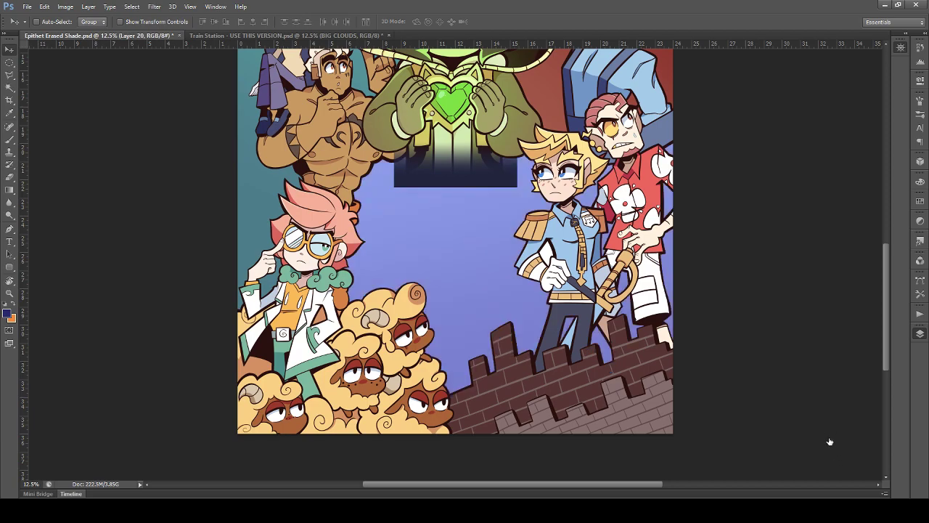
Step: Undo the last change to the central blue background and save the document
{"action": "key", "text": "ctrl+z"}
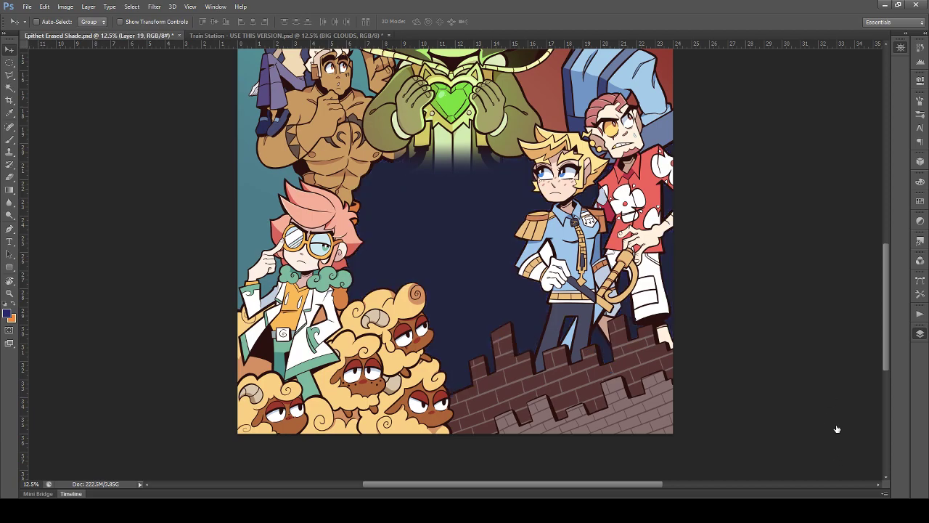
{"action": "scroll", "coordinate": [691, 399], "scroll_direction": "up", "scroll_amount": 3}
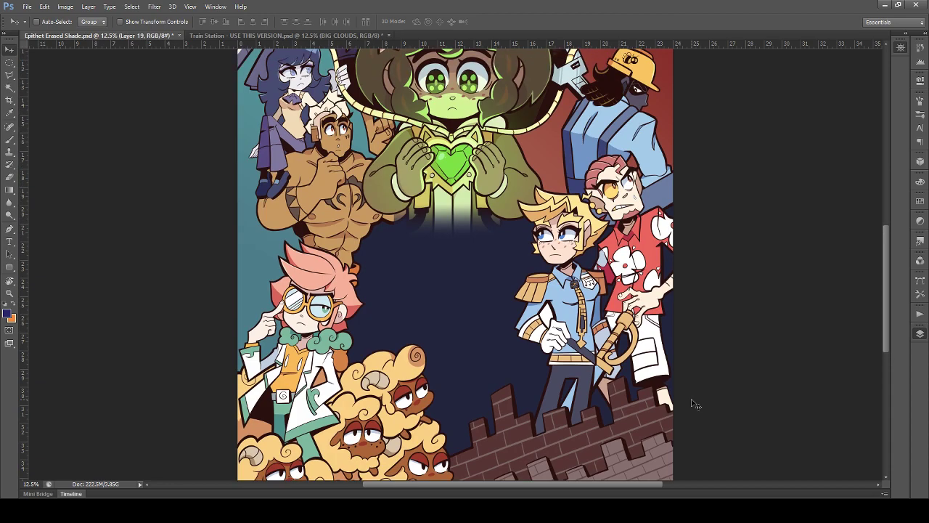
{"action": "scroll", "coordinate": [696, 404], "scroll_direction": "up", "scroll_amount": 9}
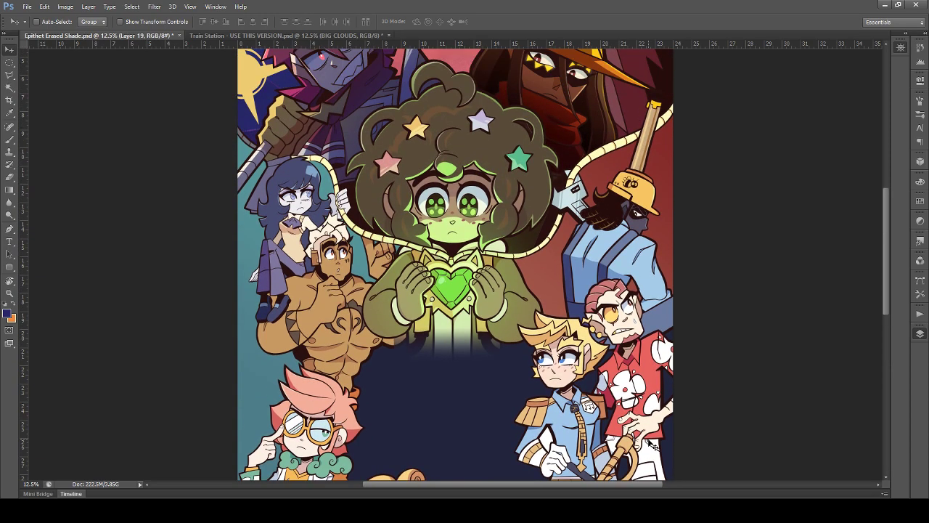
{"action": "scroll", "coordinate": [695, 404], "scroll_direction": "up", "scroll_amount": 2}
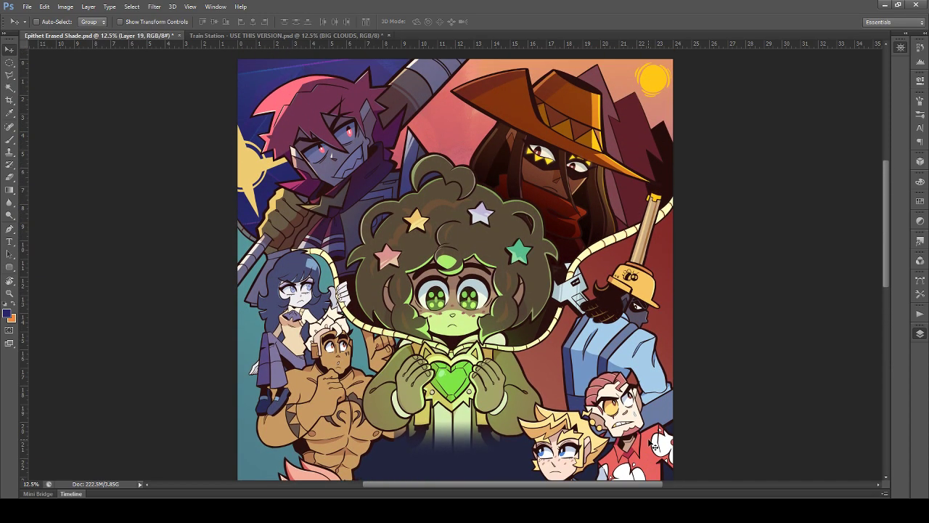
{"action": "scroll", "coordinate": [651, 444], "scroll_direction": "down", "scroll_amount": 2}
{"action": "key", "text": "ctrl+s"}
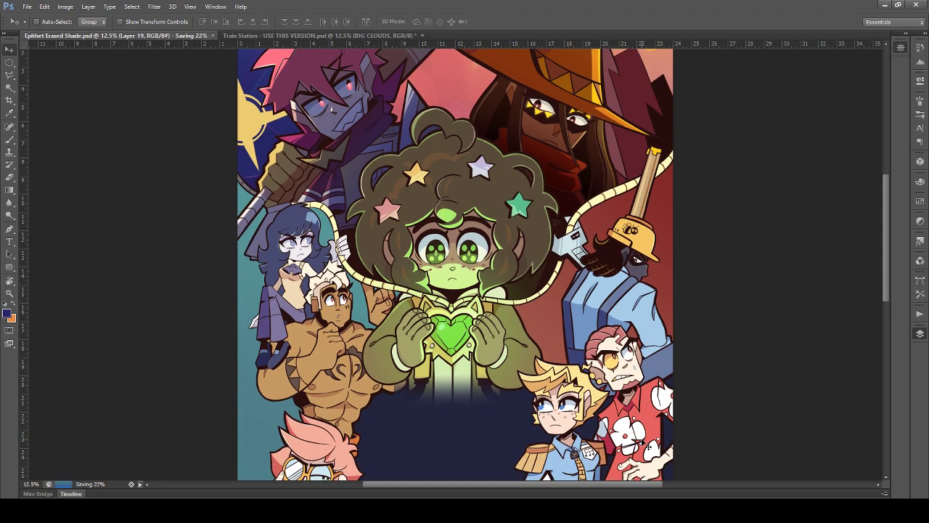
{"action": "scroll", "coordinate": [317, 348], "scroll_direction": "up", "scroll_amount": 3}
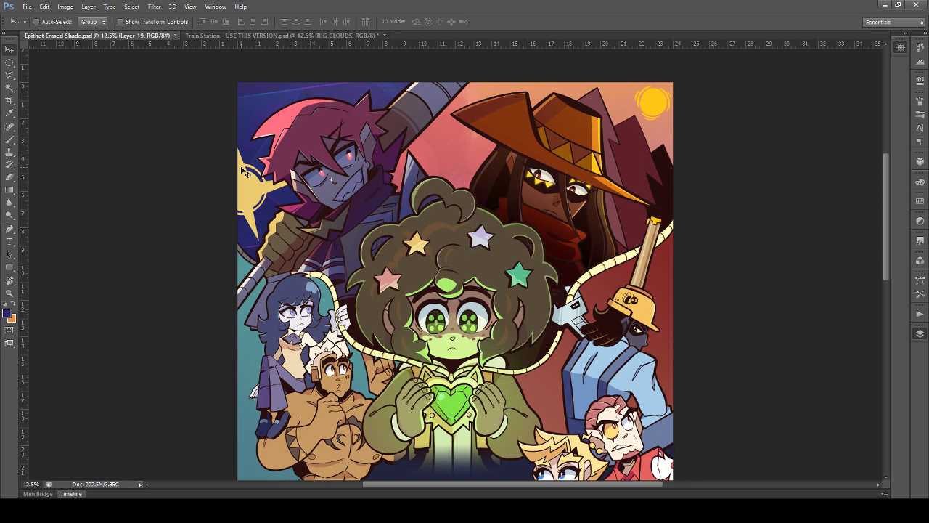
{"action": "scroll", "coordinate": [186, 236], "scroll_direction": "down", "scroll_amount": 1}
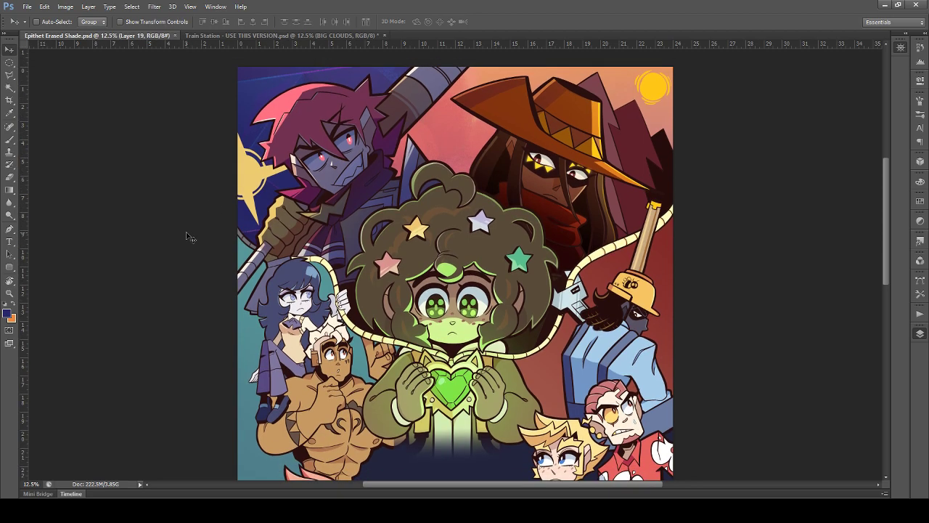
{"action": "scroll", "coordinate": [188, 237], "scroll_direction": "up", "scroll_amount": 3}
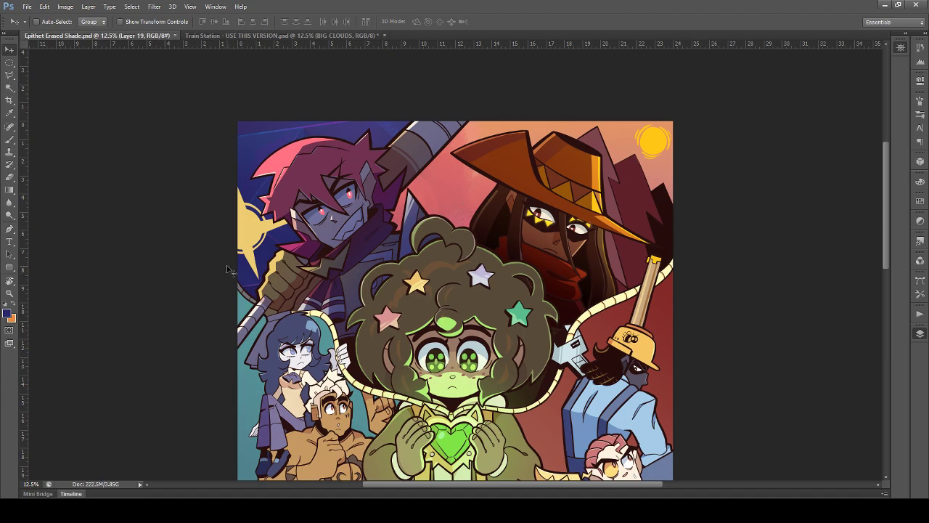
{"action": "scroll", "coordinate": [227, 269], "scroll_direction": "down", "scroll_amount": 3}
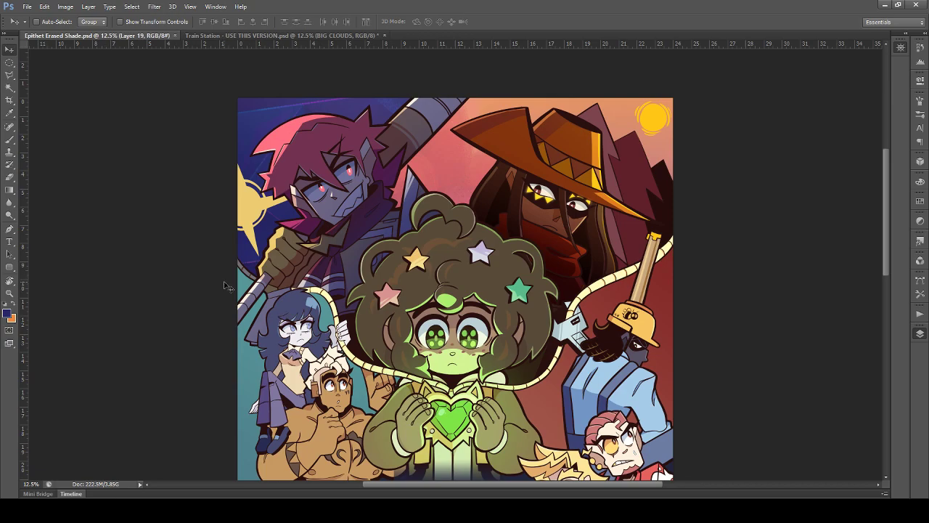
{"action": "scroll", "coordinate": [434, 338], "scroll_direction": "down", "scroll_amount": 3}
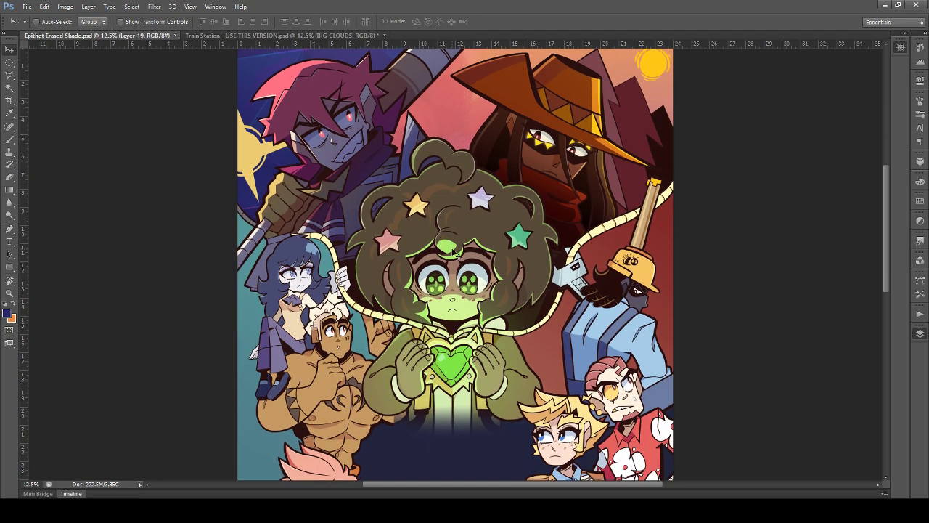
{"action": "scroll", "coordinate": [520, 247], "scroll_direction": "up", "scroll_amount": 1}
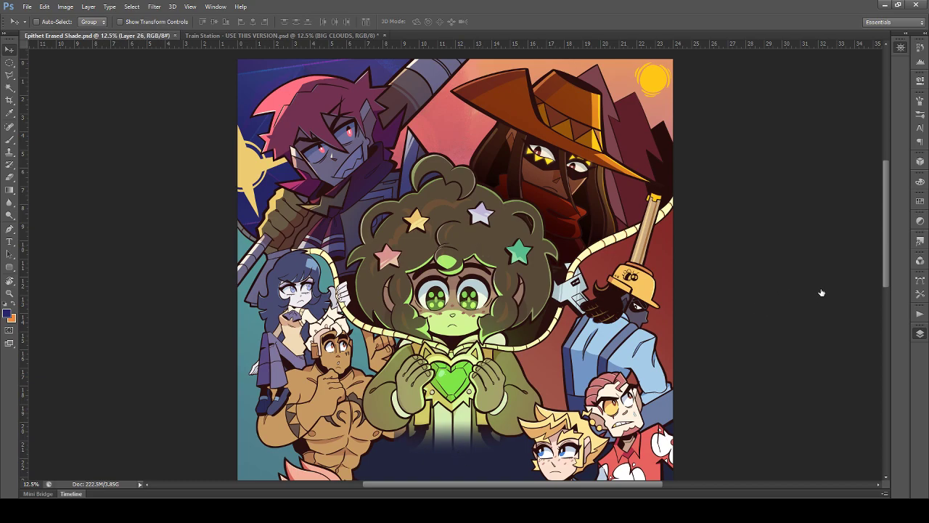
Step: Toggle the visibility of the central character's green lighting layers and save the document
{"action": "left_click", "coordinate": [795, 254]}
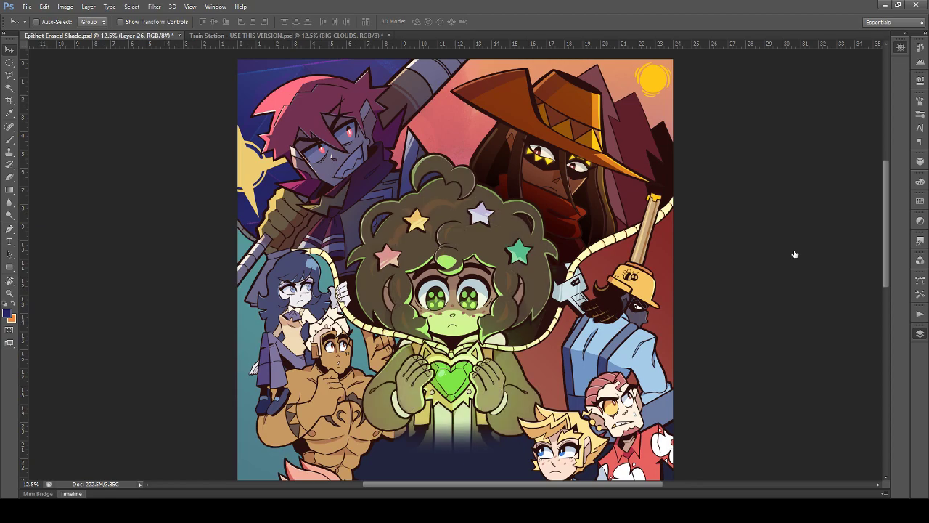
{"action": "key", "text": "ctrl+s"}
{"action": "scroll", "coordinate": [795, 254], "scroll_direction": "down", "scroll_amount": 1}
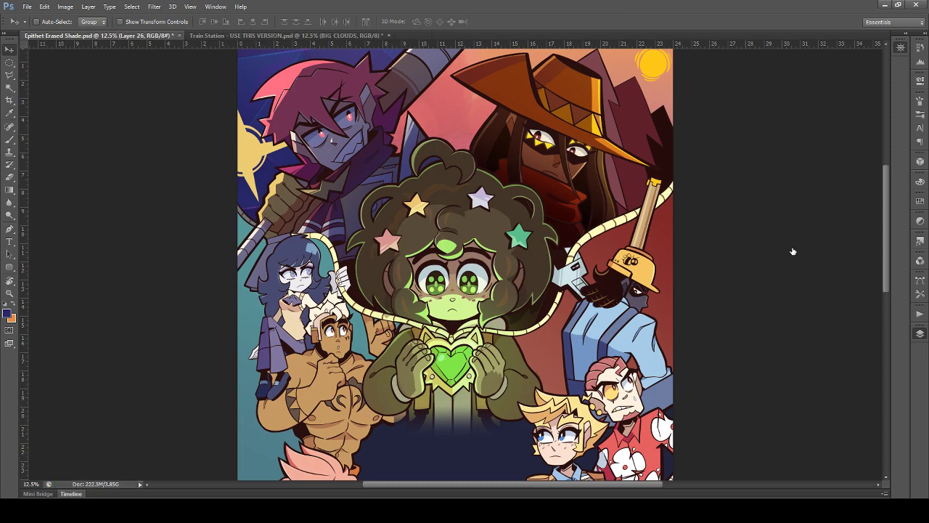
{"action": "key", "text": "ctrl+s"}
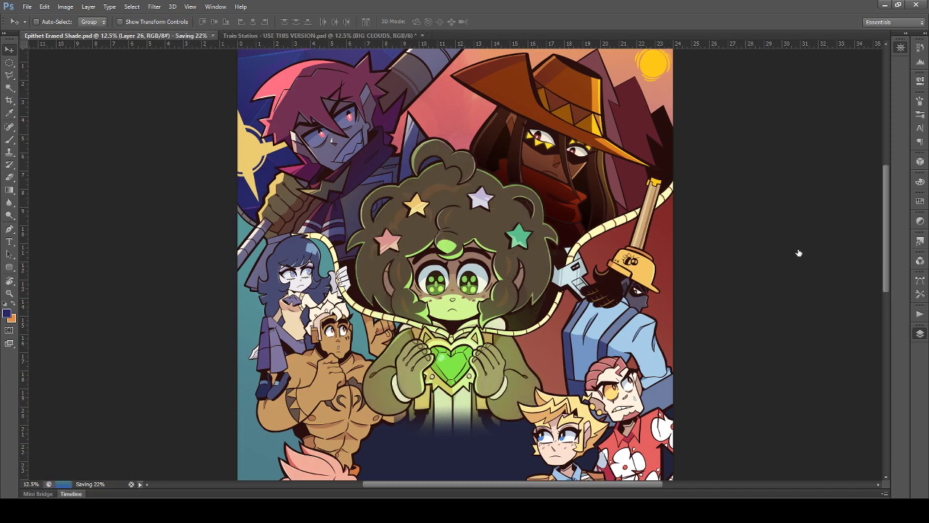
Step: Compare the whole poster with the central character's green lighting layers hidden and shown
{"action": "left_click_drag", "start_coordinate": [799, 252], "coordinate": [799, 273]}
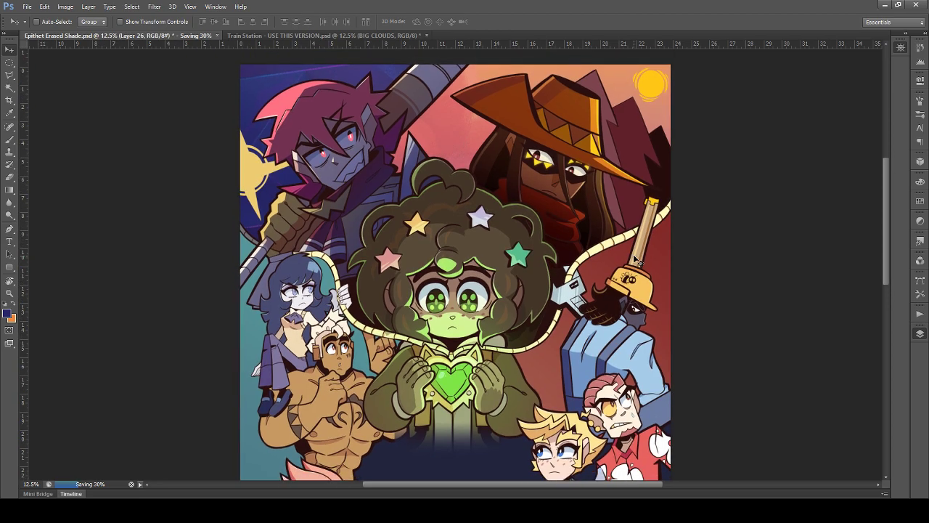
{"action": "key", "text": "ctrl+minus"}
{"action": "key", "text": "ctrl+minus"}
{"action": "key", "text": "ctrl+plus"}
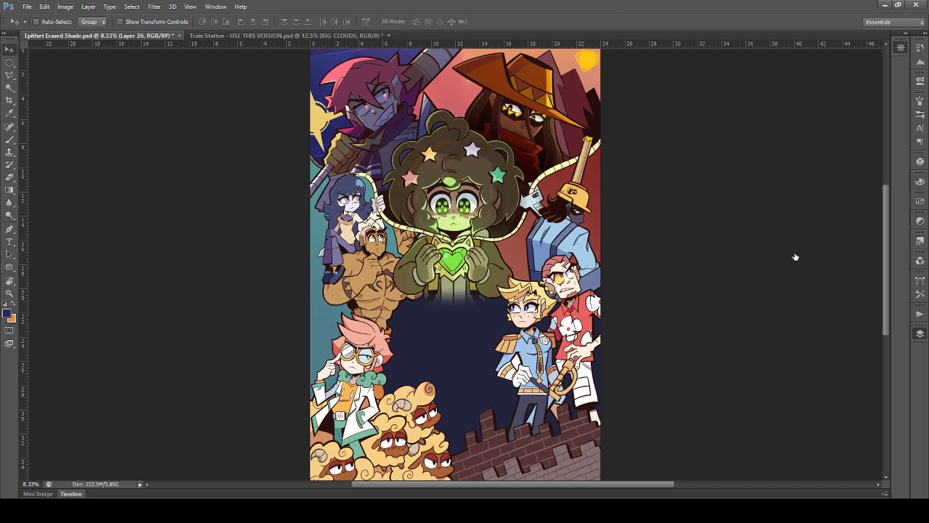
{"action": "left_click", "coordinate": [795, 257]}
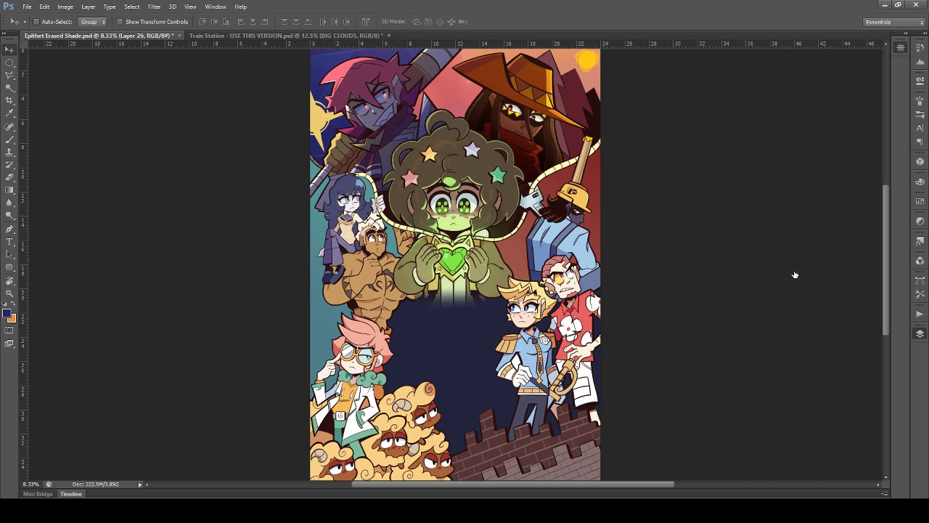
{"action": "left_click", "coordinate": [795, 275]}
{"action": "scroll", "coordinate": [642, 345], "scroll_direction": "up", "scroll_amount": 1}
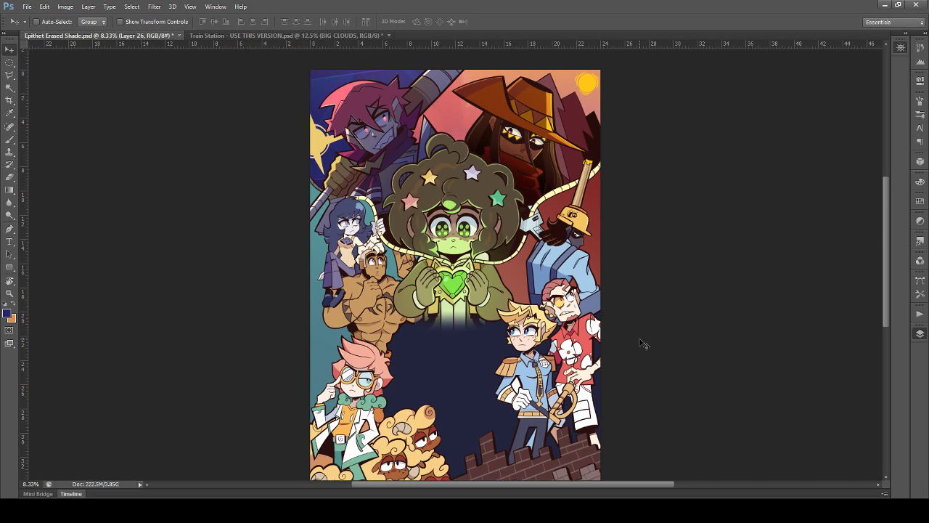
Step: Save the poster document with the green lighting layers shown
{"action": "key", "text": "ctrl+plus"}
{"action": "key", "text": "ctrl+plus"}
{"action": "key", "text": "ctrl+plus"}
{"action": "key", "text": "ctrl+s"}
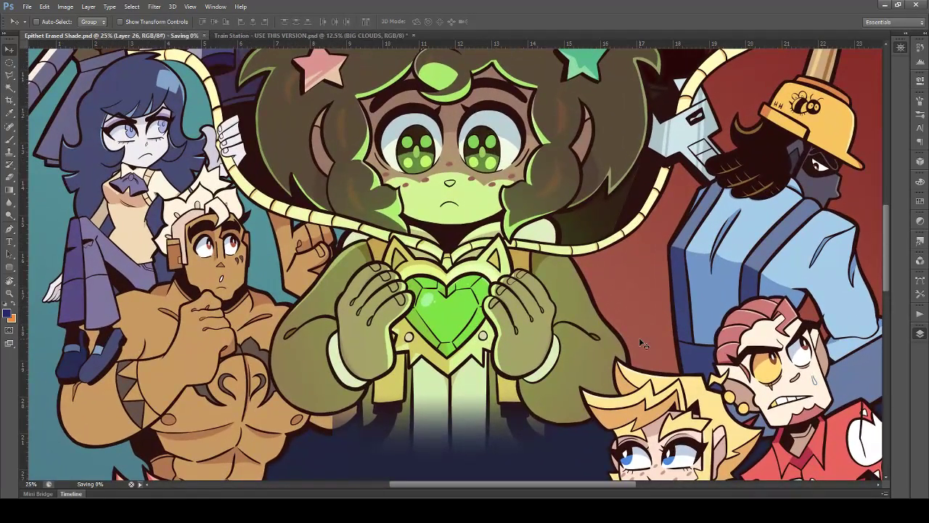
Step: On the LINES layer, paint over the muscular character's chest tattoo with the Brush at size 74, using the tattoo's sampled grey-brown
{"action": "scroll", "coordinate": [504, 322], "scroll_direction": "up", "scroll_amount": 1}
{"action": "left_click_drag", "start_coordinate": [408, 485], "coordinate": [351, 480]}
{"action": "scroll", "coordinate": [356, 467], "scroll_direction": "down", "scroll_amount": 3}
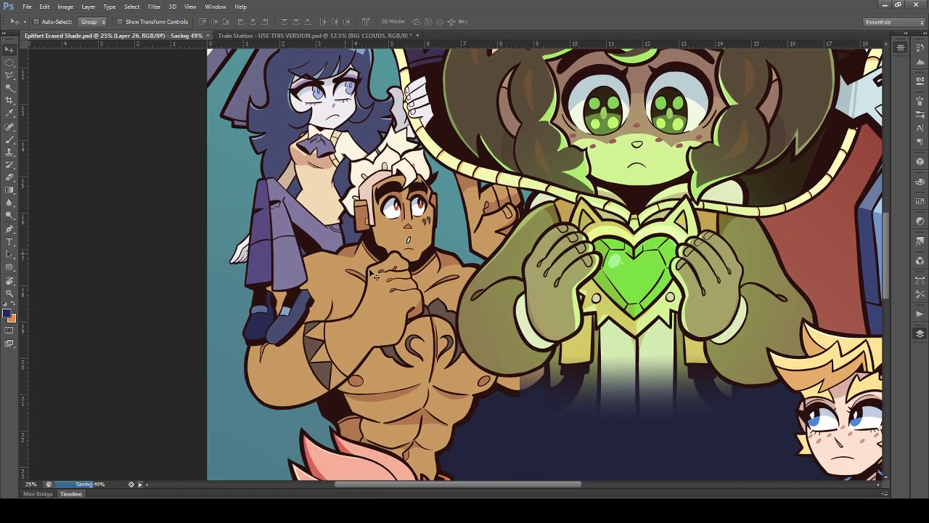
{"action": "left_click", "coordinate": [587, 327], "text": "ctrl"}
{"action": "mouse_move", "coordinate": [558, 313]}
{"action": "left_mouse_down"}
{"action": "mouse_move", "coordinate": [542, 286]}
{"action": "mouse_move", "coordinate": [566, 310]}
{"action": "left_mouse_up"}
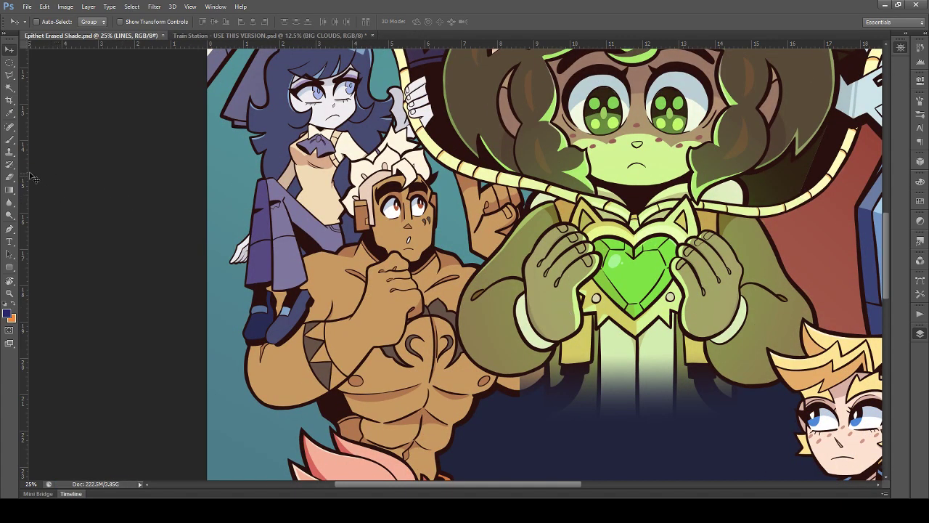
{"action": "left_click", "coordinate": [9, 139]}
{"action": "left_click", "coordinate": [444, 305], "text": "alt"}
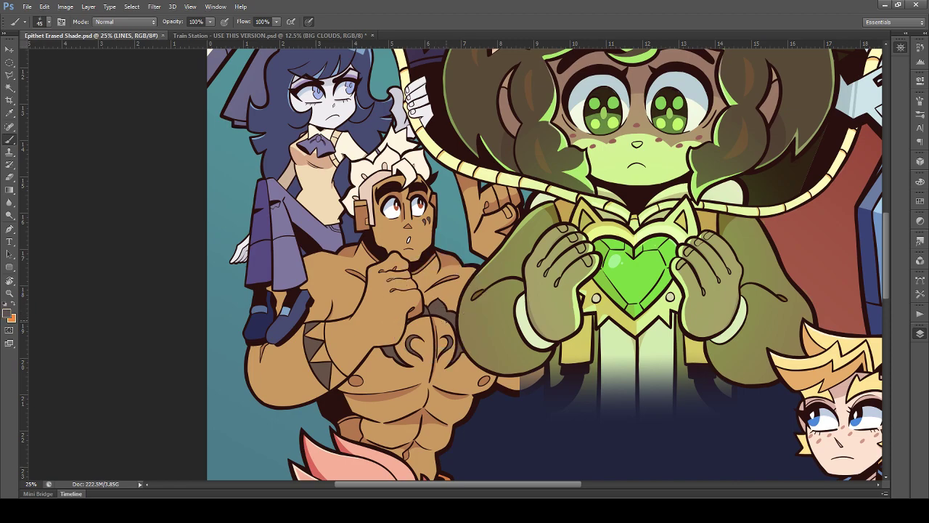
{"action": "left_click", "coordinate": [463, 312]}
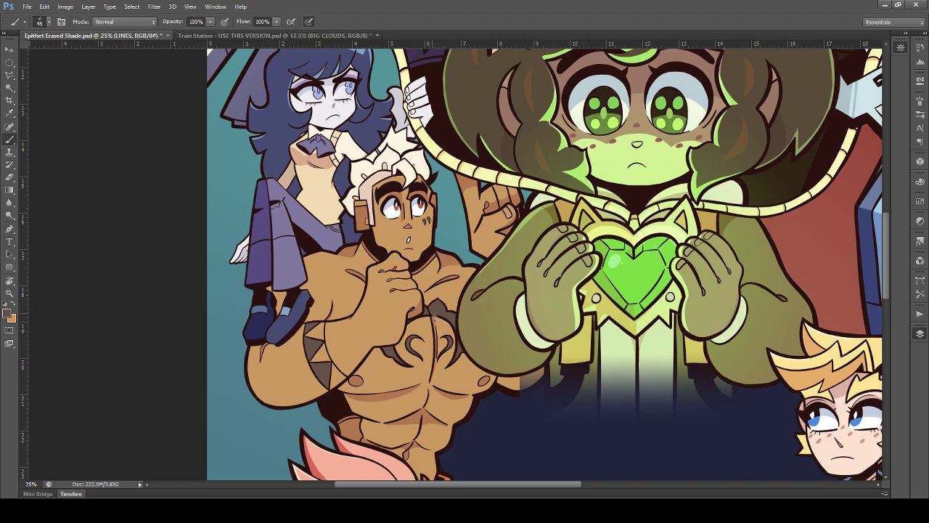
{"action": "left_click", "coordinate": [48, 21]}
{"action": "left_click_drag", "start_coordinate": [36, 54], "coordinate": [49, 56]}
{"action": "mouse_move", "coordinate": [449, 340]}
{"action": "left_mouse_down"}
{"action": "mouse_move", "coordinate": [449, 350]}
{"action": "mouse_move", "coordinate": [453, 335]}
{"action": "left_mouse_up"}
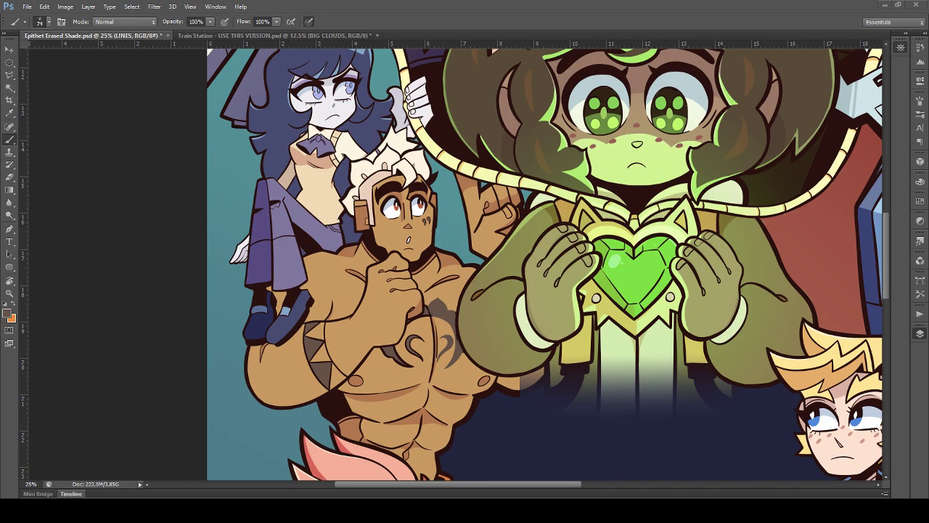
Step: Place the Ramsey Epithet reference image, enlarge it and position it over the muscular character
{"action": "left_click_drag", "start_coordinate": [928, 260], "coordinate": [501, 260]}
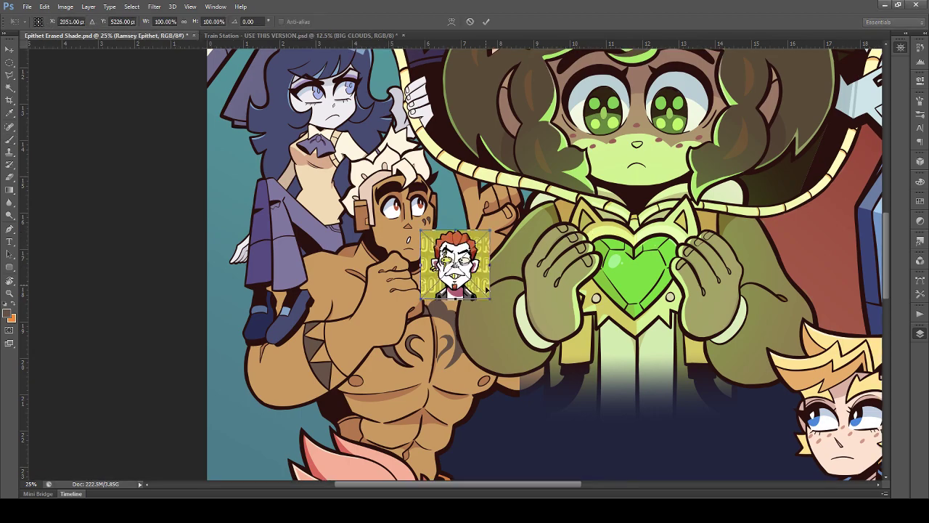
{"action": "left_click_drag", "start_coordinate": [491, 297], "coordinate": [693, 500]}
{"action": "left_click_drag", "start_coordinate": [550, 340], "coordinate": [353, 232]}
{"action": "key", "text": "b"}
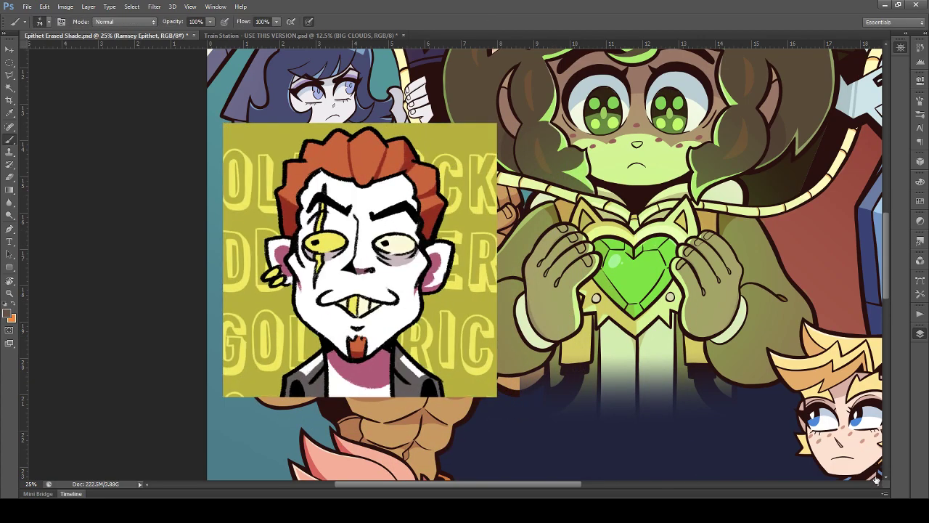
Step: On a new layer, sketch a buck-toothed mouth, eyes and brows in sampled white on the dark central background
{"action": "key", "text": "ctrl+shift+alt+n"}
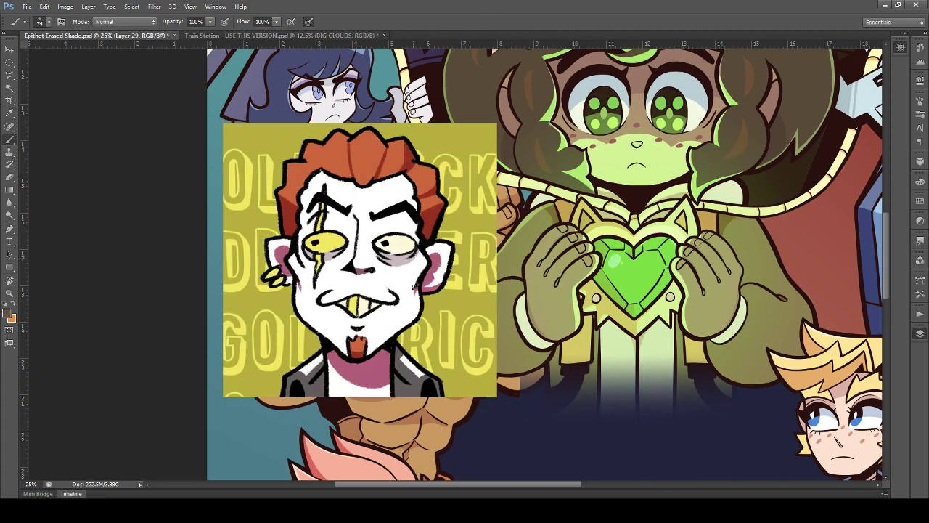
{"action": "left_click", "coordinate": [326, 345], "text": "alt"}
{"action": "scroll", "coordinate": [492, 421], "scroll_direction": "down", "scroll_amount": 3}
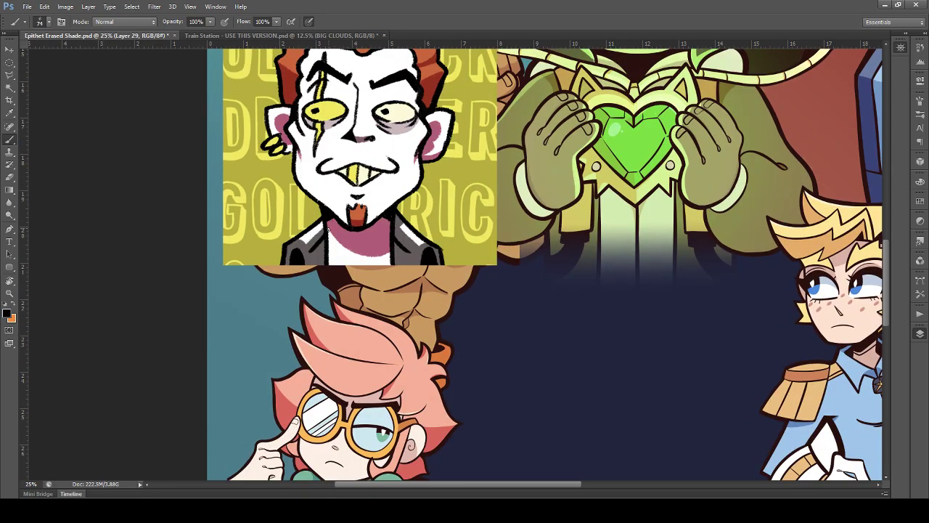
{"action": "left_click", "coordinate": [379, 196], "text": "alt"}
{"action": "mouse_move", "coordinate": [544, 367]}
{"action": "left_mouse_down"}
{"action": "mouse_move", "coordinate": [596, 346]}
{"action": "mouse_move", "coordinate": [542, 383]}
{"action": "mouse_move", "coordinate": [563, 402]}
{"action": "left_mouse_up"}
{"action": "left_click", "coordinate": [540, 341]}
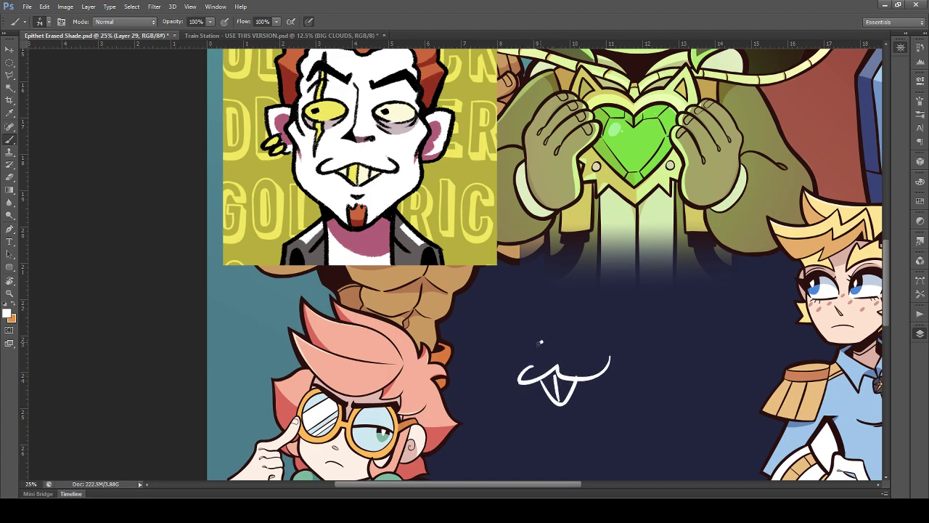
{"action": "left_click", "coordinate": [577, 337]}
{"action": "left_click_drag", "start_coordinate": [519, 305], "coordinate": [508, 328]}
{"action": "left_click_drag", "start_coordinate": [601, 315], "coordinate": [605, 324]}
Step: Undo the white buck-toothed face sketch stroke by stroke
{"action": "key", "text": "ctrl+alt+z"}
{"action": "key", "text": "ctrl+alt+z"}
{"action": "key", "text": "ctrl+alt+z"}
{"action": "key", "text": "ctrl+alt+z"}
{"action": "key", "text": "ctrl+alt+z"}
{"action": "key", "text": "ctrl+alt+z"}
{"action": "key", "text": "ctrl+alt+z"}
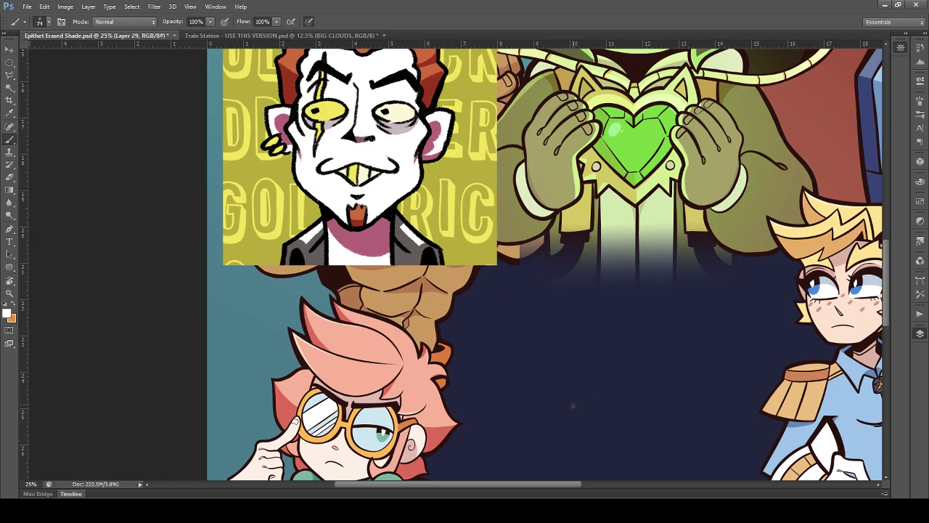
Step: Sketch a white face with a wide toothy grin, chin line, dot eyes and uneven eyebrows on the dark background
{"action": "mouse_move", "coordinate": [511, 396]}
{"action": "left_mouse_down"}
{"action": "mouse_move", "coordinate": [556, 418]}
{"action": "mouse_move", "coordinate": [509, 399]}
{"action": "mouse_move", "coordinate": [588, 402]}
{"action": "mouse_move", "coordinate": [605, 390]}
{"action": "left_mouse_up"}
{"action": "left_click_drag", "start_coordinate": [558, 419], "coordinate": [612, 398]}
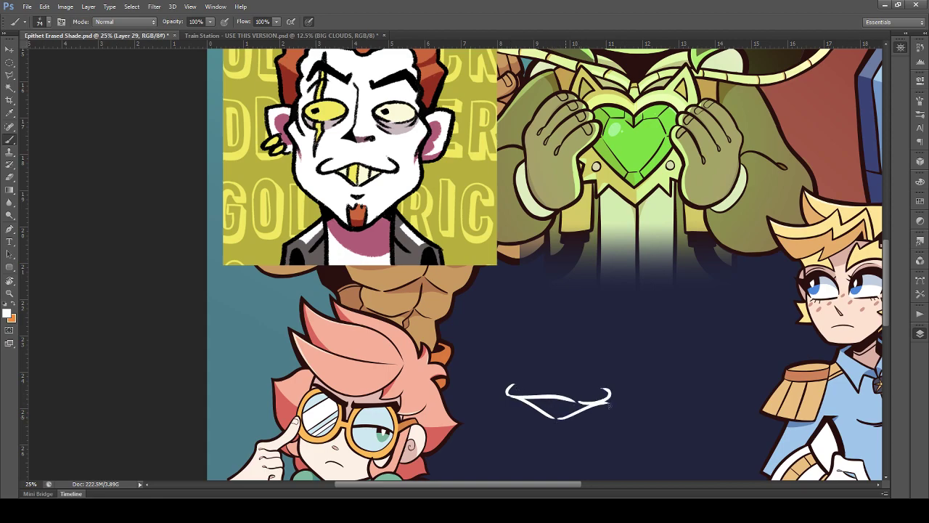
{"action": "left_click_drag", "start_coordinate": [541, 423], "coordinate": [560, 431]}
{"action": "left_click_drag", "start_coordinate": [541, 399], "coordinate": [541, 410]}
{"action": "mouse_move", "coordinate": [551, 400]}
{"action": "left_mouse_down"}
{"action": "mouse_move", "coordinate": [552, 416]}
{"action": "mouse_move", "coordinate": [576, 411]}
{"action": "left_mouse_up"}
{"action": "left_click", "coordinate": [528, 362]}
{"action": "left_click_drag", "start_coordinate": [512, 352], "coordinate": [598, 347]}
{"action": "left_click", "coordinate": [584, 367]}
Step: Delete the white face sketch layer and the Ramsey Epithet reference image
{"action": "scroll", "coordinate": [341, 180], "scroll_direction": "up", "scroll_amount": 1}
{"action": "key", "text": "v"}
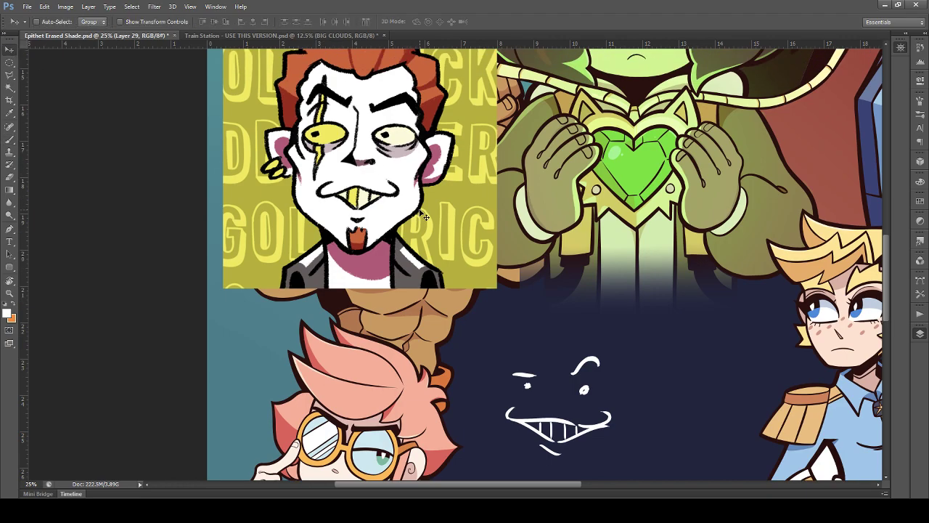
{"action": "key", "text": "Delete"}
{"action": "key", "text": "Delete"}
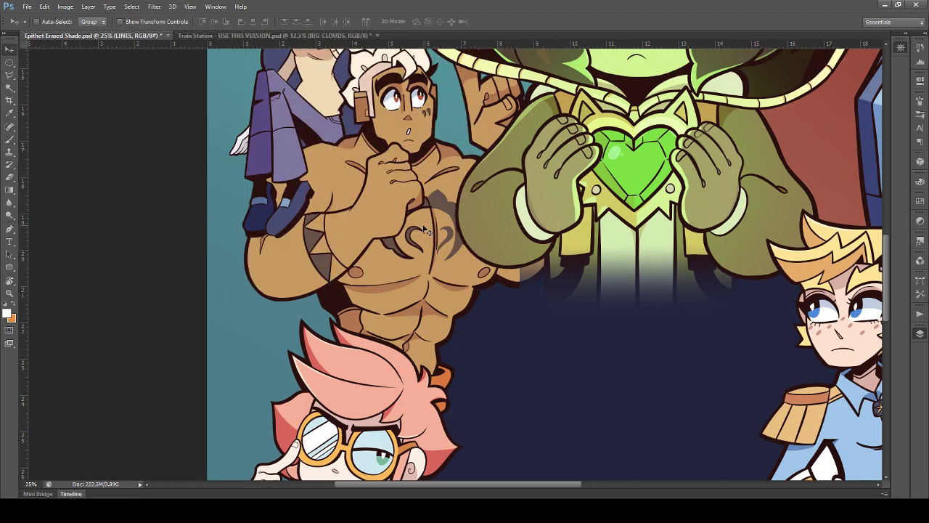
{"action": "scroll", "coordinate": [433, 275], "scroll_direction": "up", "scroll_amount": 6}
{"action": "scroll", "coordinate": [437, 281], "scroll_direction": "up", "scroll_amount": 2}
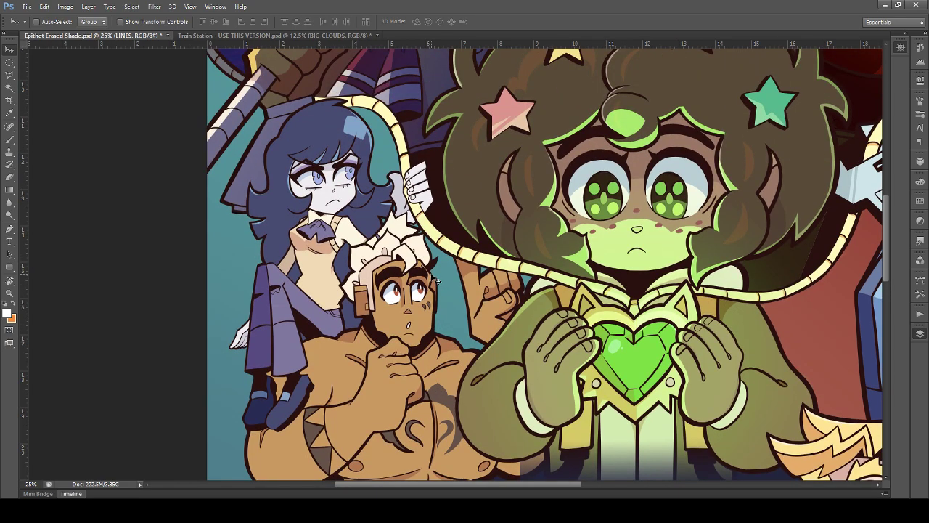
{"action": "scroll", "coordinate": [437, 281], "scroll_direction": "up", "scroll_amount": 4}
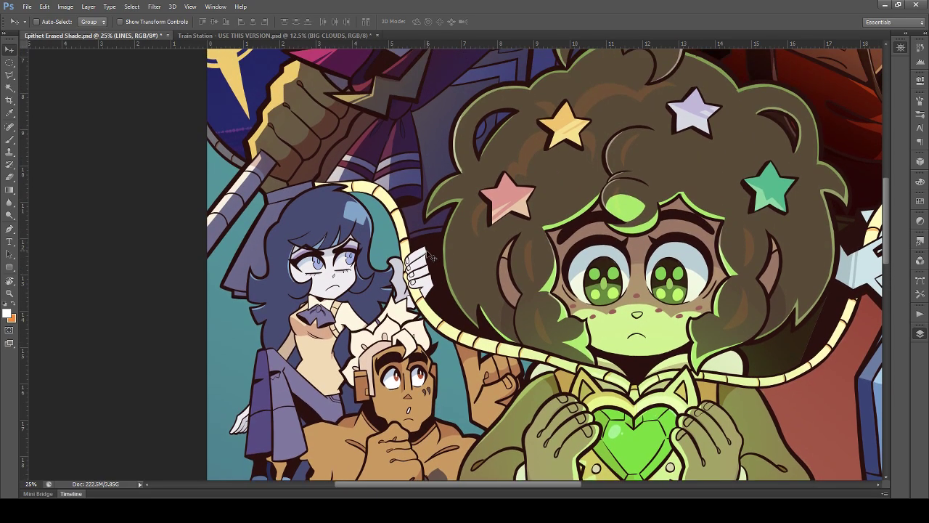
Step: Save the poster document
{"action": "scroll", "coordinate": [434, 247], "scroll_direction": "down", "scroll_amount": 2}
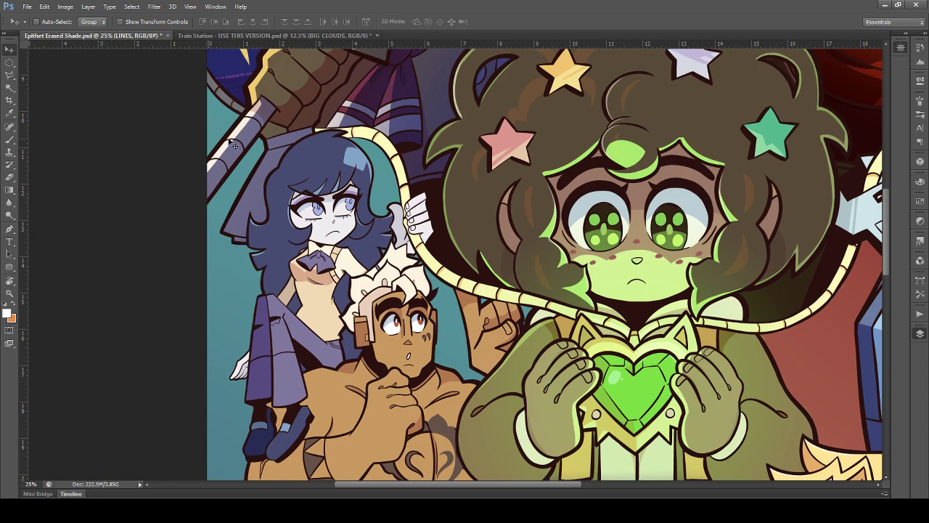
{"action": "scroll", "coordinate": [387, 227], "scroll_direction": "up", "scroll_amount": 2}
{"action": "scroll", "coordinate": [448, 269], "scroll_direction": "down", "scroll_amount": 2}
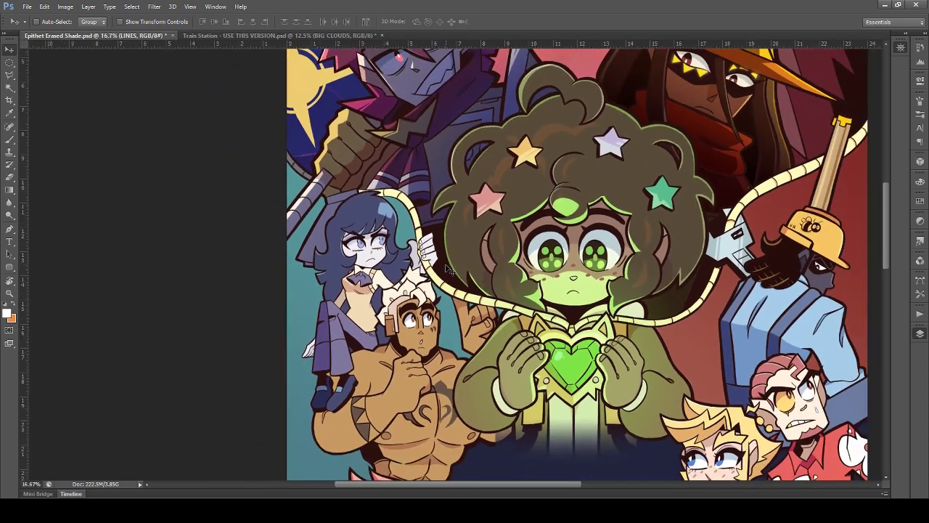
{"action": "scroll", "coordinate": [449, 270], "scroll_direction": "down", "scroll_amount": 3}
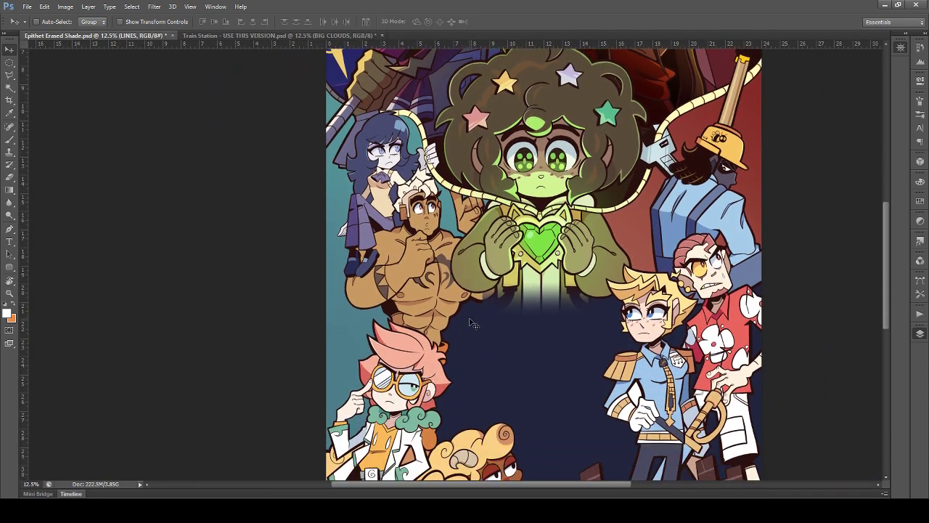
{"action": "key", "text": "ctrl+s"}
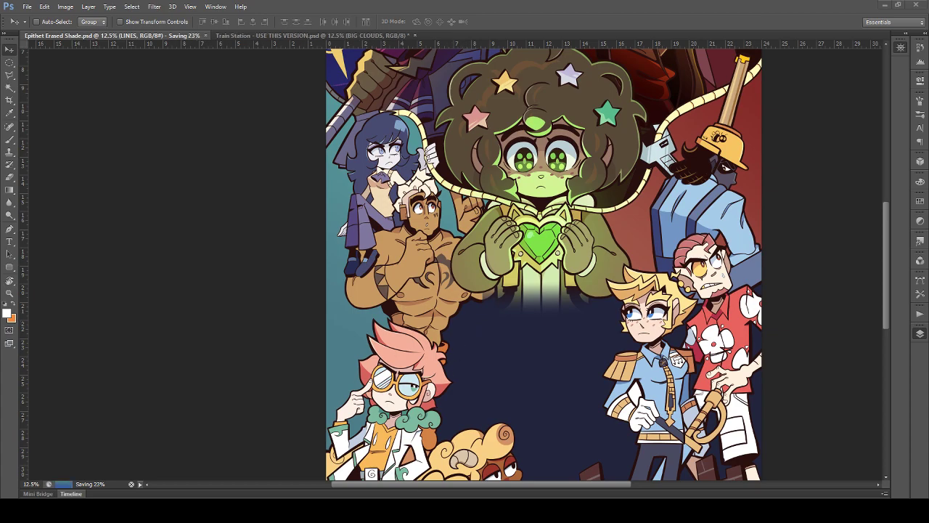
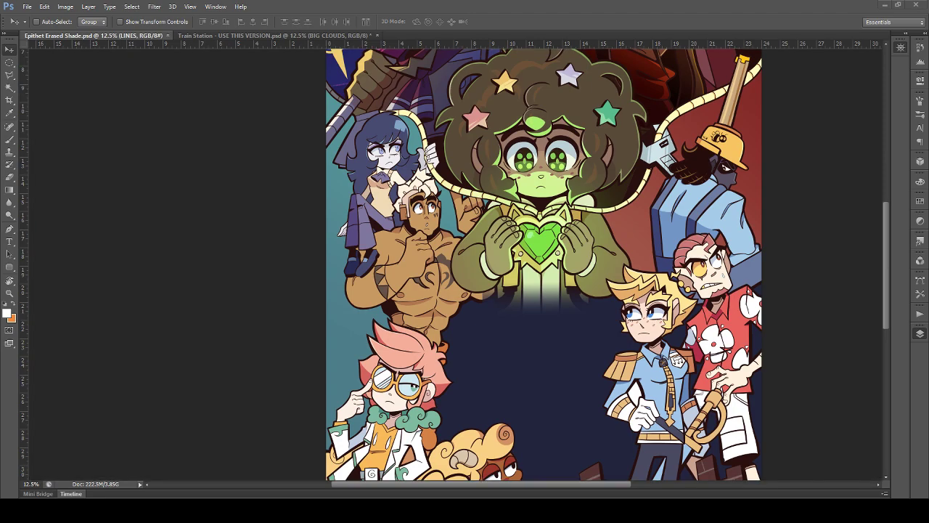
Step: Select the teal background behind the blue-haired and pink-haired characters with the Magic Wand, Contiguous off, and copy it to a new layer
{"action": "left_click", "coordinate": [464, 332]}
{"action": "left_click", "coordinate": [489, 361], "text": "ctrl"}
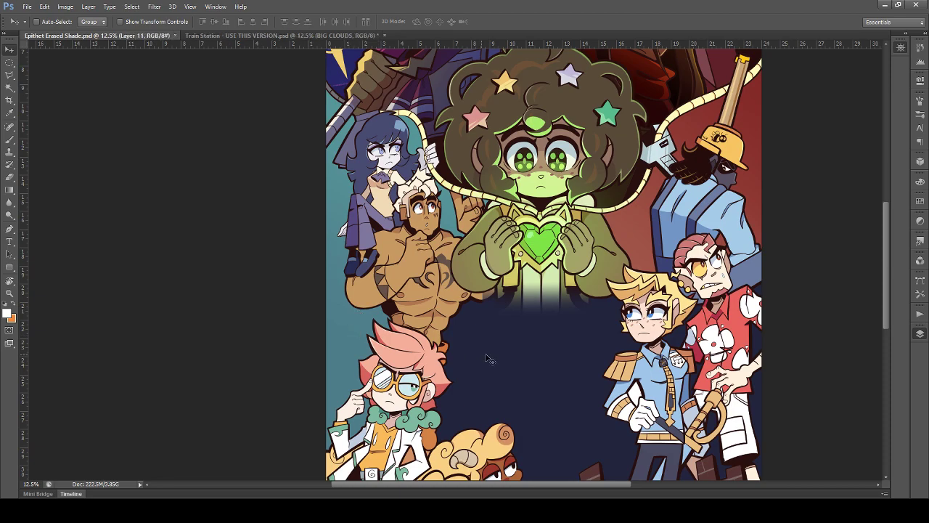
{"action": "scroll", "coordinate": [398, 314], "scroll_direction": "down", "scroll_amount": 1}
{"action": "scroll", "coordinate": [396, 314], "scroll_direction": "down", "scroll_amount": 1}
{"action": "left_click", "coordinate": [9, 88]}
{"action": "left_click", "coordinate": [357, 328]}
{"action": "left_click", "coordinate": [289, 22]}
{"action": "key", "text": "ctrl+d"}
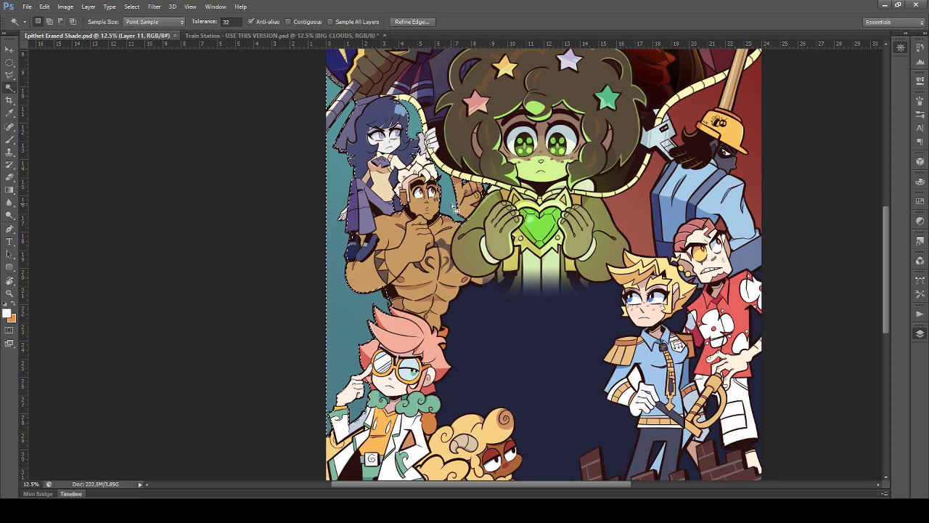
{"action": "key", "text": "ctrl+j"}
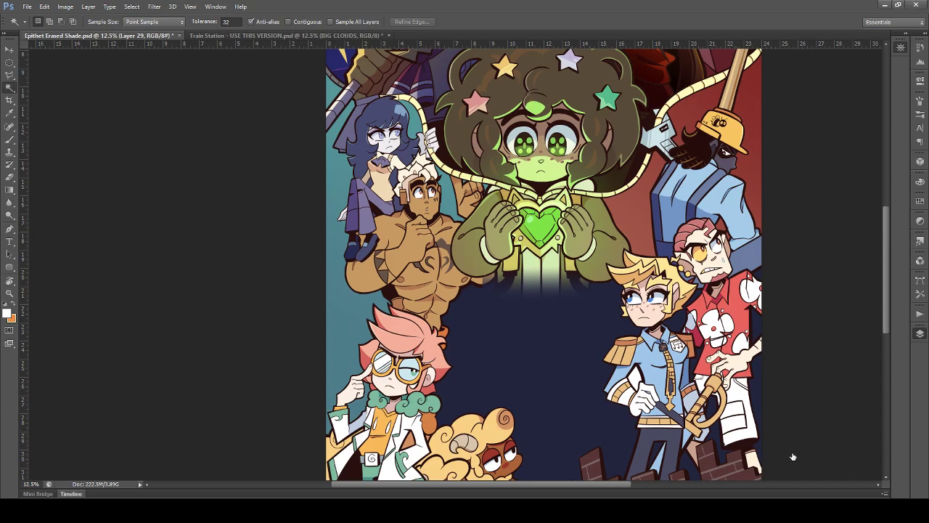
Step: Add another new empty layer to the poster
{"action": "left_click", "coordinate": [882, 490]}
{"action": "scroll", "coordinate": [529, 339], "scroll_direction": "up", "scroll_amount": 5}
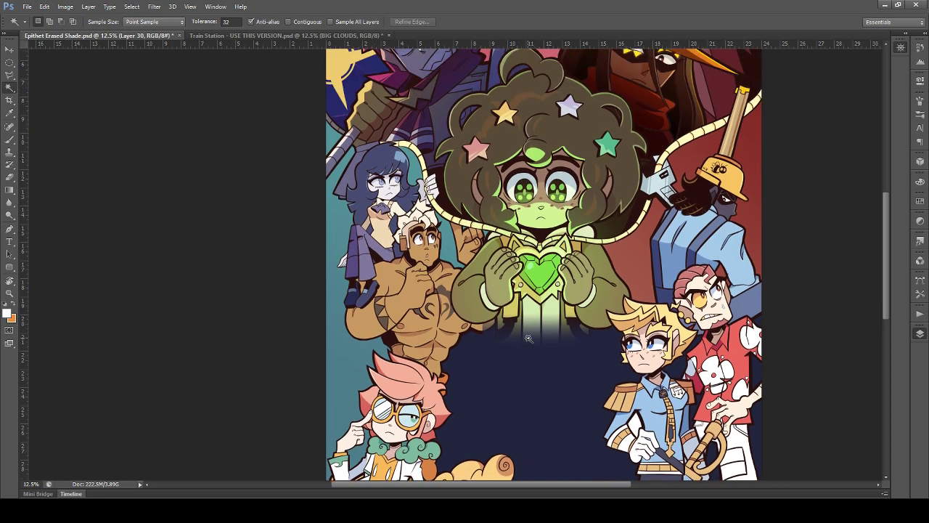
{"action": "scroll", "coordinate": [529, 339], "scroll_direction": "down", "scroll_amount": 5}
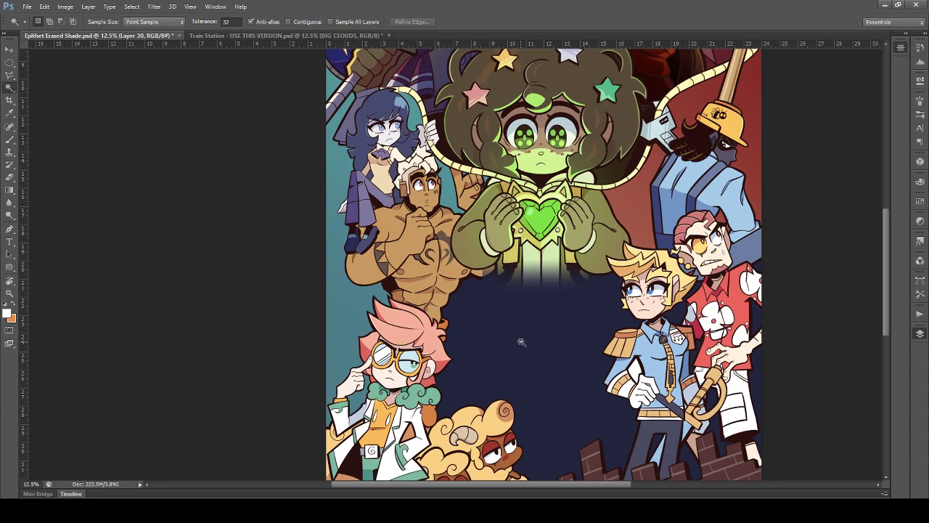
{"action": "scroll", "coordinate": [521, 341], "scroll_direction": "up", "scroll_amount": 1}
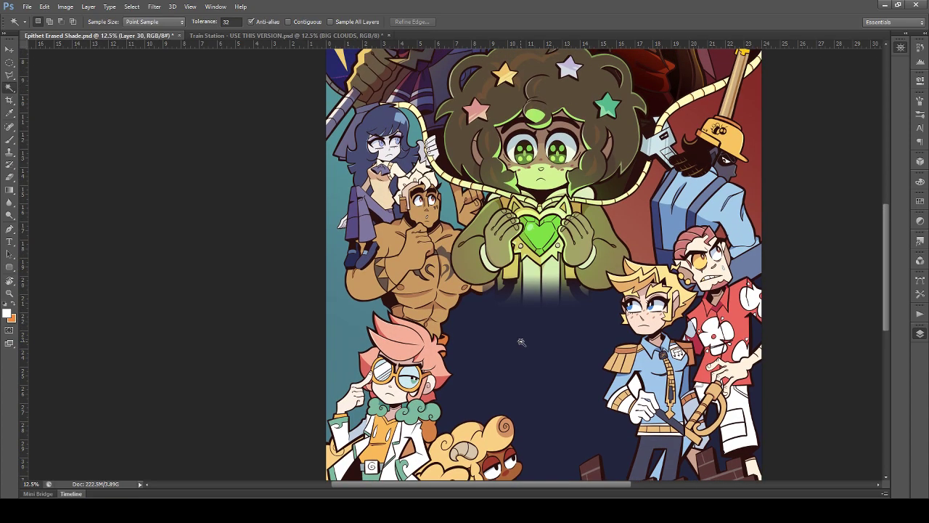
{"action": "left_click_drag", "start_coordinate": [442, 484], "coordinate": [462, 485]}
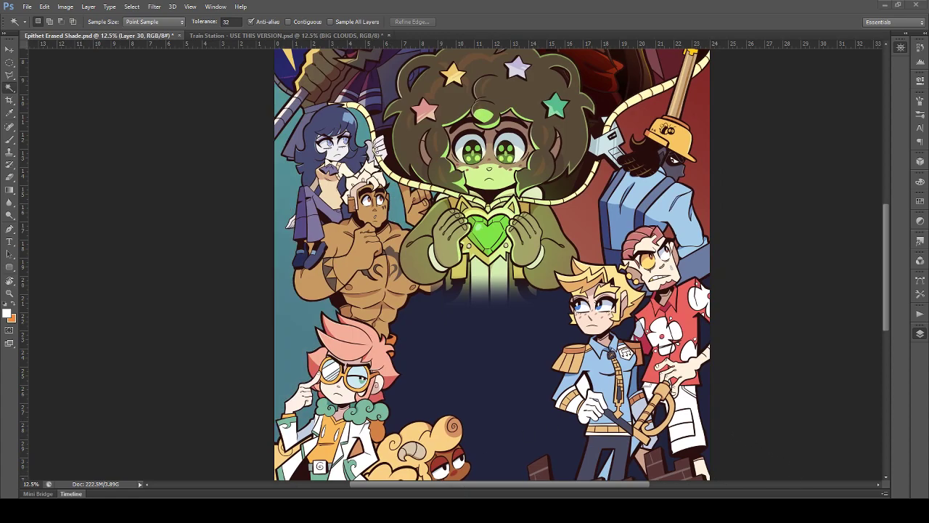
Step: Place the BG_Art_Hall (NIGHT) image over the teal background, rotated 90 degrees and scaled to about 111%
{"action": "left_click_drag", "start_coordinate": [0, 270], "coordinate": [109, 270]}
{"action": "left_click_drag", "start_coordinate": [479, 214], "coordinate": [532, 307]}
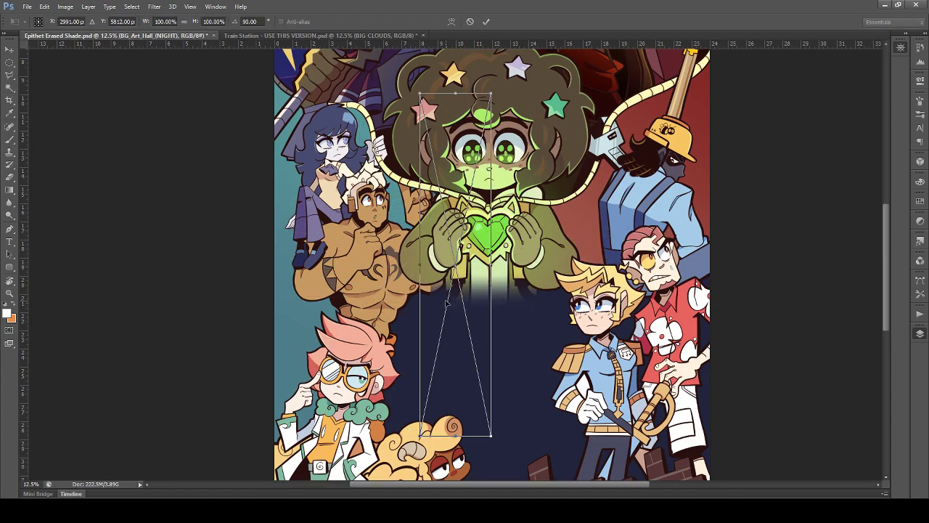
{"action": "left_click_drag", "start_coordinate": [446, 302], "coordinate": [302, 345]}
{"action": "left_click_drag", "start_coordinate": [353, 154], "coordinate": [361, 82]}
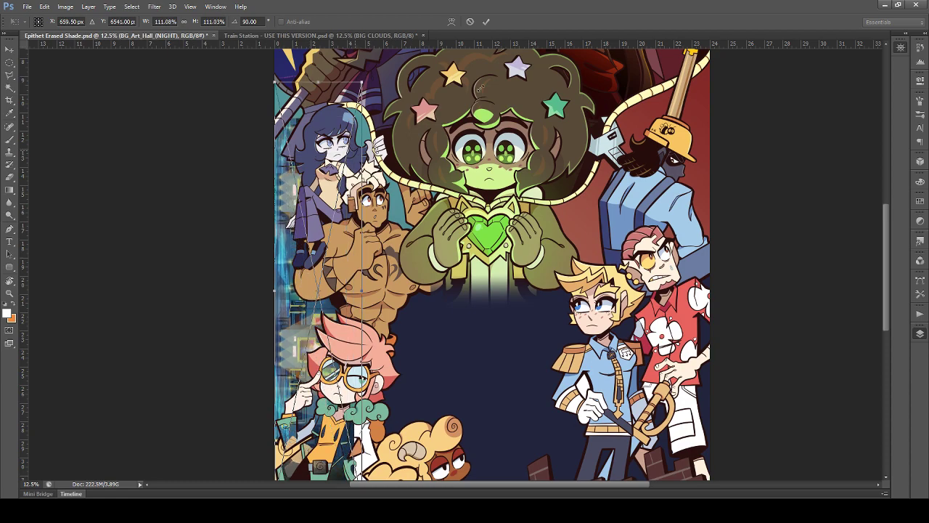
Step: Enlarge the art hall image to about 205% and tilt it to about 95 degrees
{"action": "left_click_drag", "start_coordinate": [480, 88], "coordinate": [480, 8]}
{"action": "scroll", "coordinate": [463, 282], "scroll_direction": "down", "scroll_amount": 5}
{"action": "left_click_drag", "start_coordinate": [495, 276], "coordinate": [487, 289]}
{"action": "scroll", "coordinate": [487, 289], "scroll_direction": "down", "scroll_amount": 4}
{"action": "left_click_drag", "start_coordinate": [316, 247], "coordinate": [318, 266]}
{"action": "scroll", "coordinate": [321, 249], "scroll_direction": "up", "scroll_amount": 2}
{"action": "scroll", "coordinate": [390, 305], "scroll_direction": "down", "scroll_amount": 1}
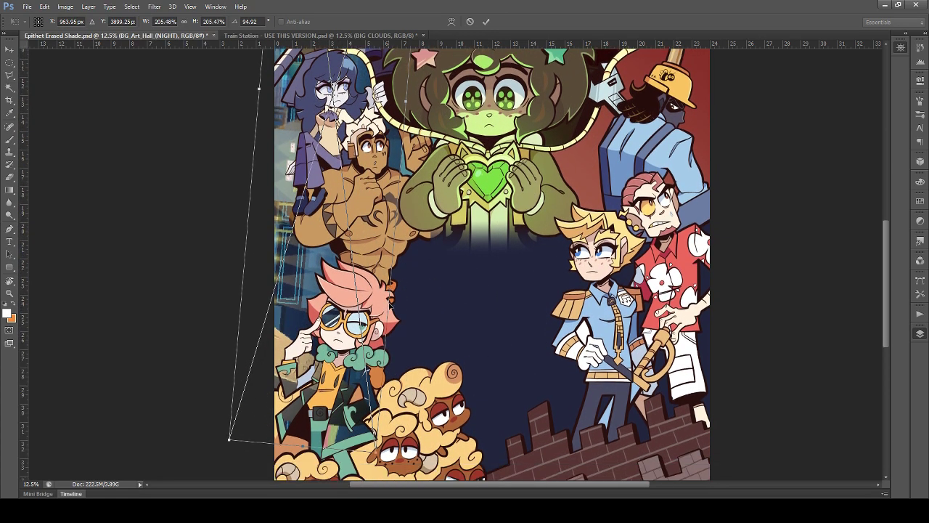
Step: Enlarge the art hall image to about 224%, shift it to cover the teal area and commit the placement
{"action": "scroll", "coordinate": [383, 372], "scroll_direction": "down", "scroll_amount": 1}
{"action": "left_click_drag", "start_coordinate": [374, 416], "coordinate": [403, 463]}
{"action": "scroll", "coordinate": [392, 423], "scroll_direction": "up", "scroll_amount": 1}
{"action": "scroll", "coordinate": [396, 422], "scroll_direction": "down", "scroll_amount": 2}
{"action": "scroll", "coordinate": [356, 324], "scroll_direction": "up", "scroll_amount": 5}
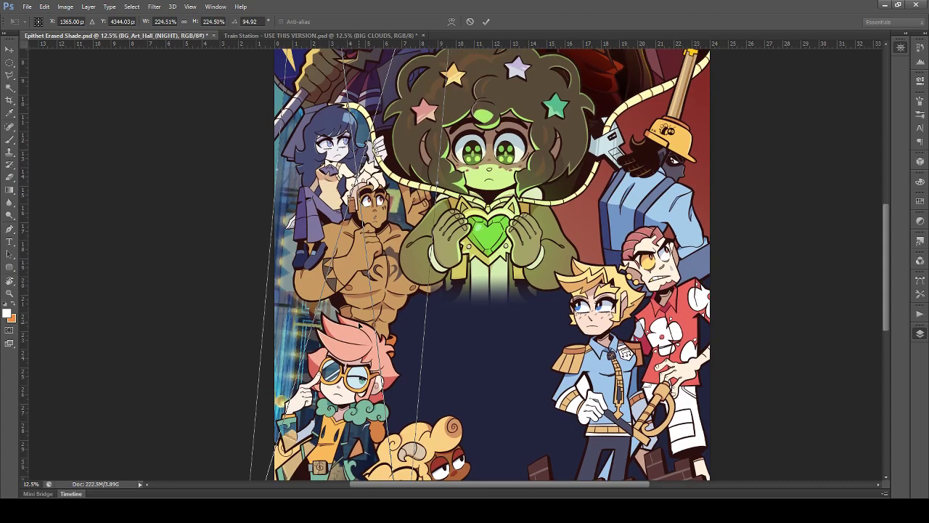
{"action": "key", "text": "ctrl+minus"}
{"action": "scroll", "coordinate": [339, 331], "scroll_direction": "up", "scroll_amount": 4}
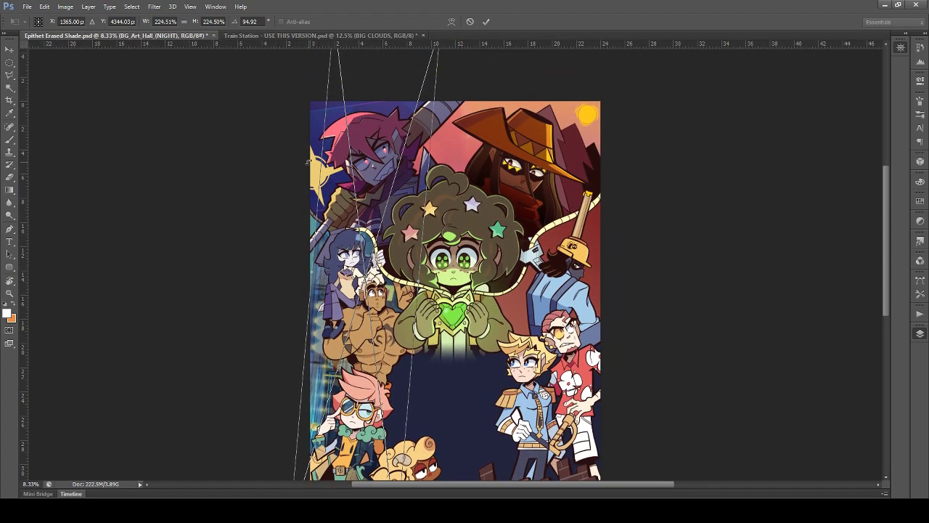
{"action": "left_click_drag", "start_coordinate": [366, 176], "coordinate": [361, 177]}
{"action": "left_click_drag", "start_coordinate": [328, 57], "coordinate": [323, 39]}
{"action": "scroll", "coordinate": [400, 316], "scroll_direction": "down", "scroll_amount": 6}
{"action": "left_click_drag", "start_coordinate": [381, 312], "coordinate": [390, 317]}
{"action": "key", "text": "Return"}
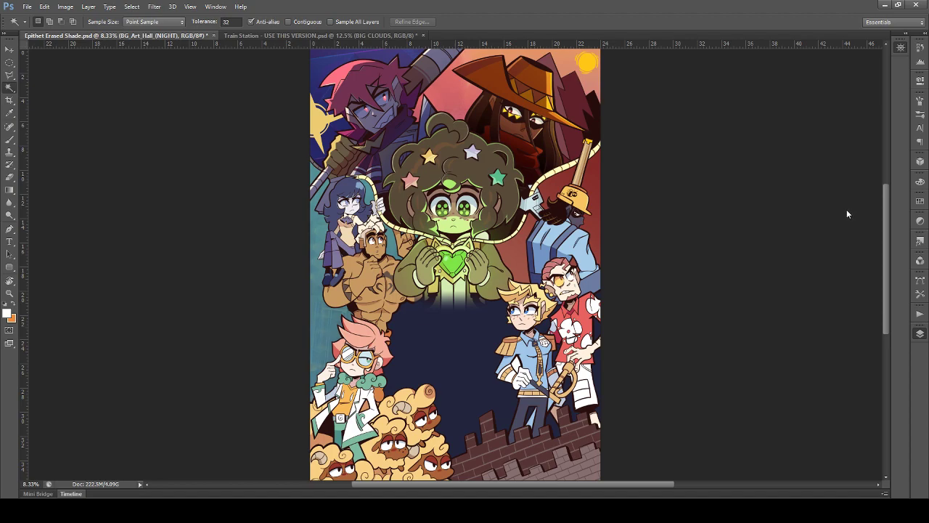
Step: Place the DESERT_NIGHT_FINAL image and rotate it about 91 degrees over the teal background
{"action": "left_click", "coordinate": [10, 50]}
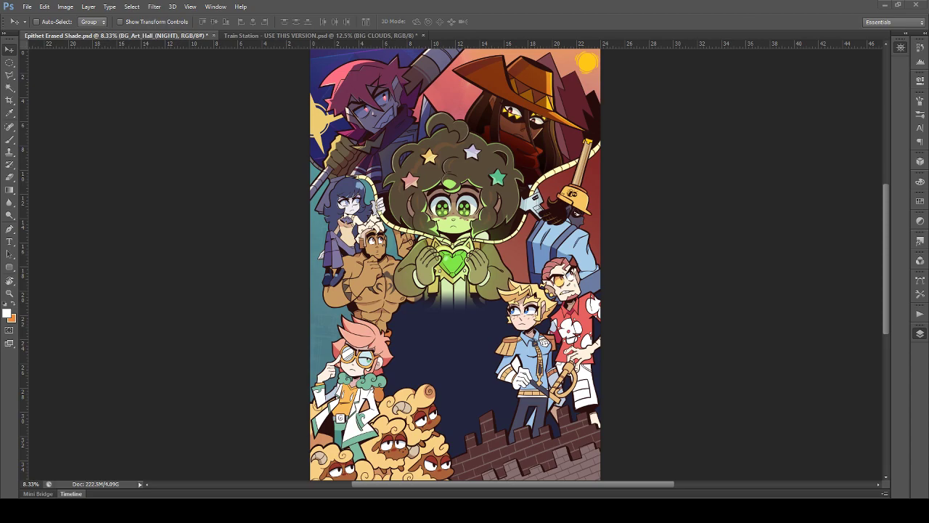
{"action": "key", "text": "ctrl+t"}
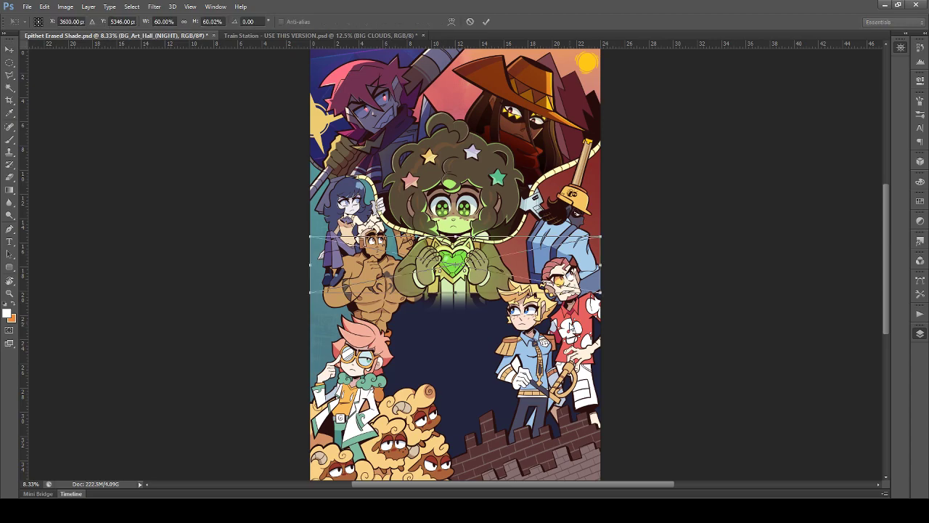
{"action": "left_click_drag", "start_coordinate": [616, 268], "coordinate": [454, 411]}
{"action": "left_click_drag", "start_coordinate": [448, 329], "coordinate": [348, 395]}
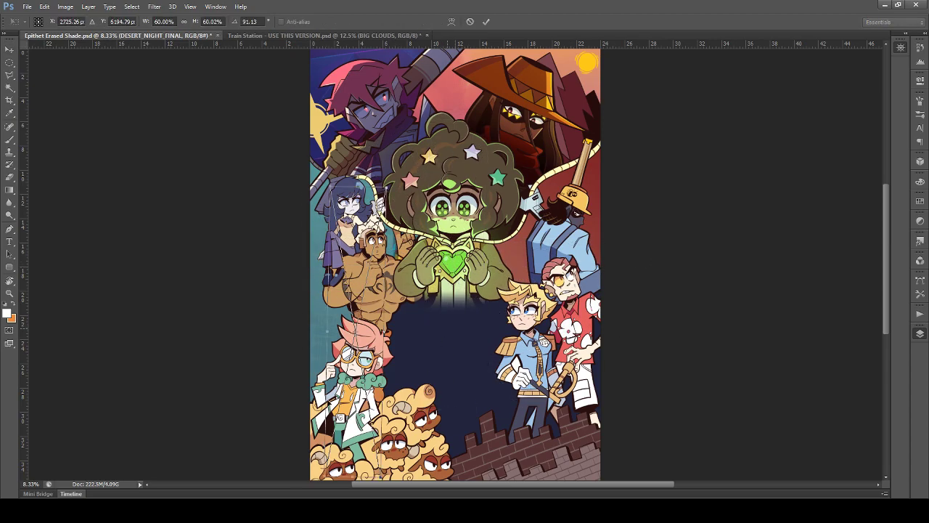
{"action": "left_click_drag", "start_coordinate": [384, 362], "coordinate": [352, 380]}
Step: Enlarge the desert night image to about 107%, tilt it to about 95 degrees and commit it over the teal background
{"action": "left_click_drag", "start_coordinate": [320, 204], "coordinate": [396, 149]}
{"action": "key", "text": "ctrl+z"}
{"action": "left_click_drag", "start_coordinate": [356, 203], "coordinate": [548, 63]}
{"action": "left_click_drag", "start_coordinate": [377, 196], "coordinate": [367, 252]}
{"action": "left_click_drag", "start_coordinate": [435, 227], "coordinate": [442, 235]}
{"action": "left_click_drag", "start_coordinate": [396, 93], "coordinate": [410, 48]}
{"action": "left_click_drag", "start_coordinate": [374, 152], "coordinate": [379, 184]}
{"action": "key", "text": "Return"}
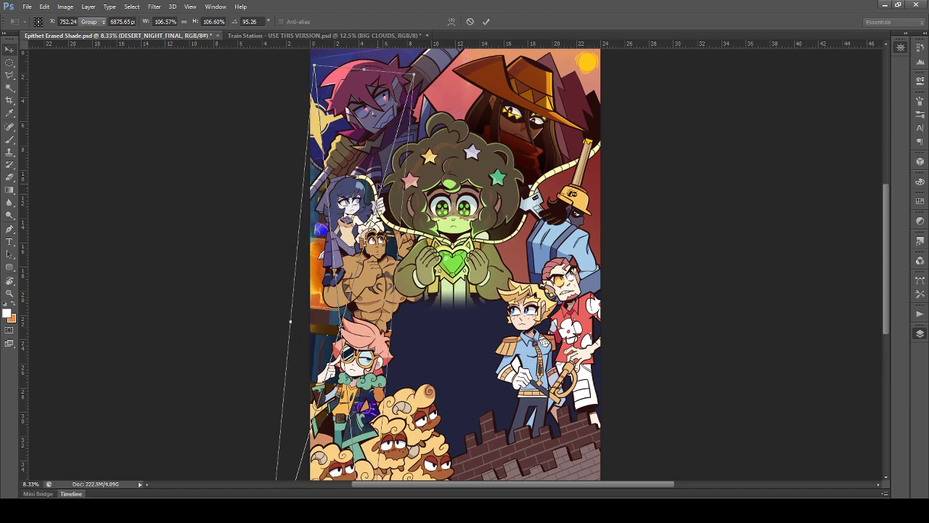
Step: Fade the desert night image so it blends faintly into the teal background
{"action": "left_click", "coordinate": [849, 437]}
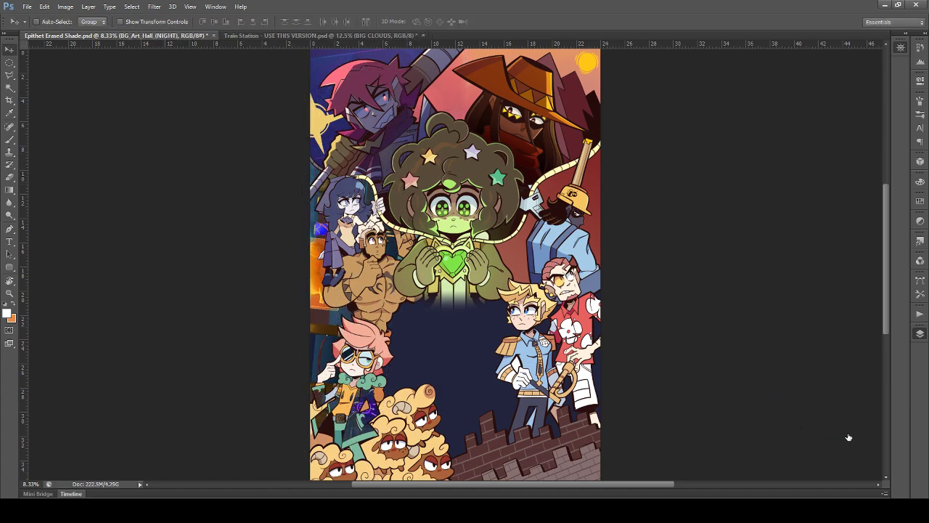
{"action": "left_click", "coordinate": [849, 437]}
{"action": "left_click", "coordinate": [842, 422]}
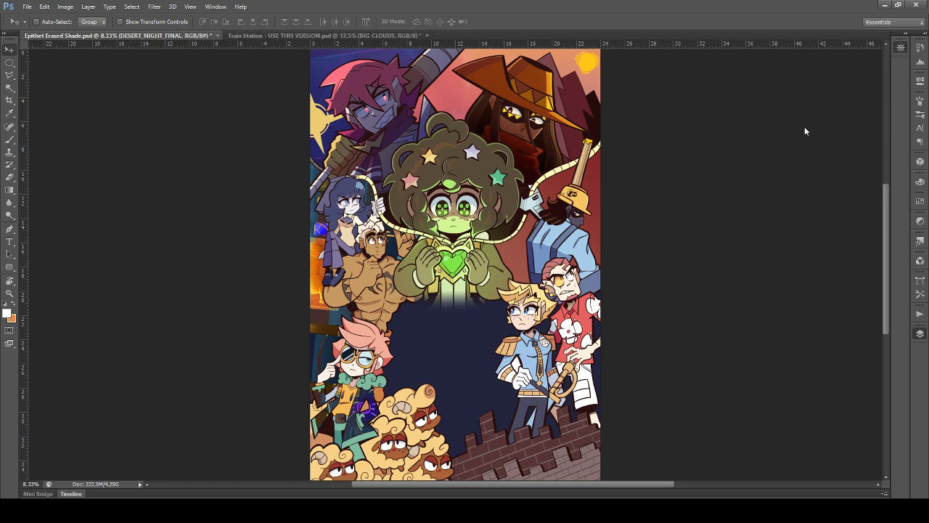
{"action": "left_click", "coordinate": [801, 178]}
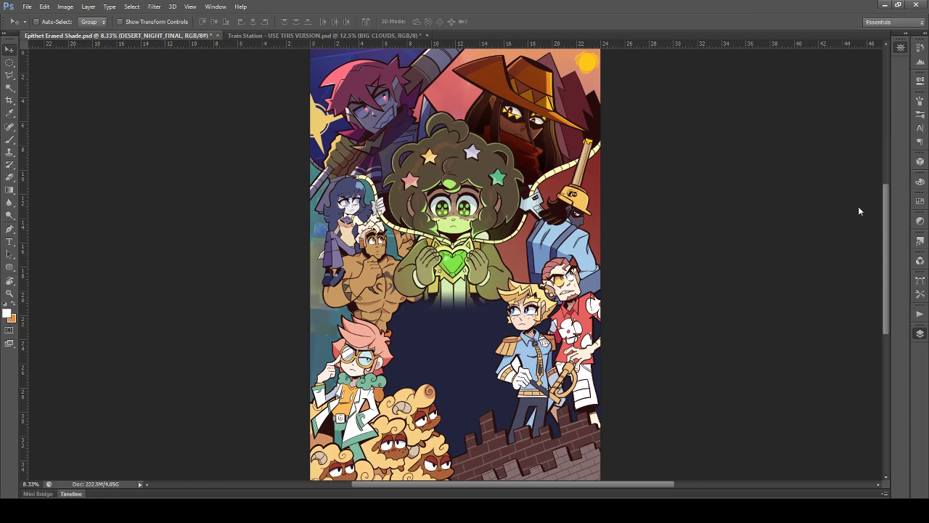
Step: Try turning the desert night image upside down, to about -85 degrees, behind the teal-side characters
{"action": "key", "text": "ctrl+t"}
{"action": "left_click_drag", "start_coordinate": [517, 147], "coordinate": [287, 372]}
{"action": "left_click_drag", "start_coordinate": [363, 453], "coordinate": [376, 310]}
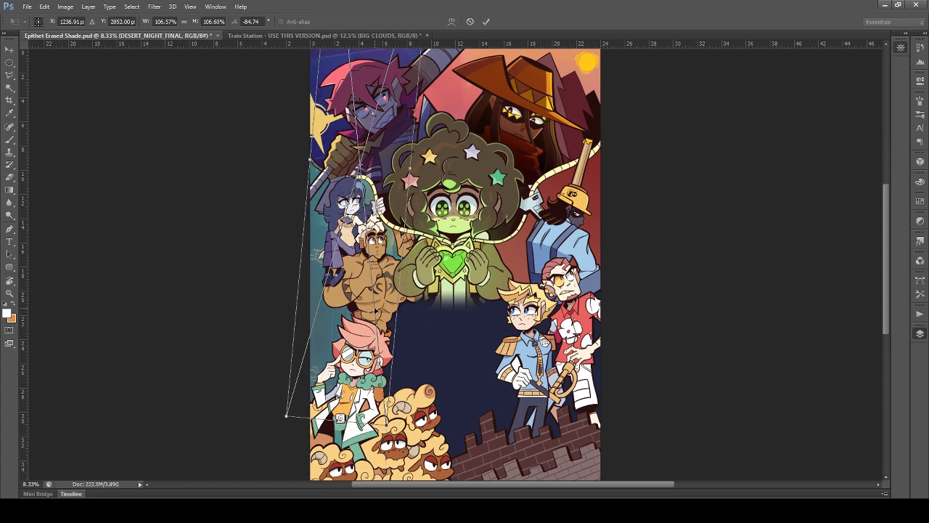
{"action": "key", "text": "Return"}
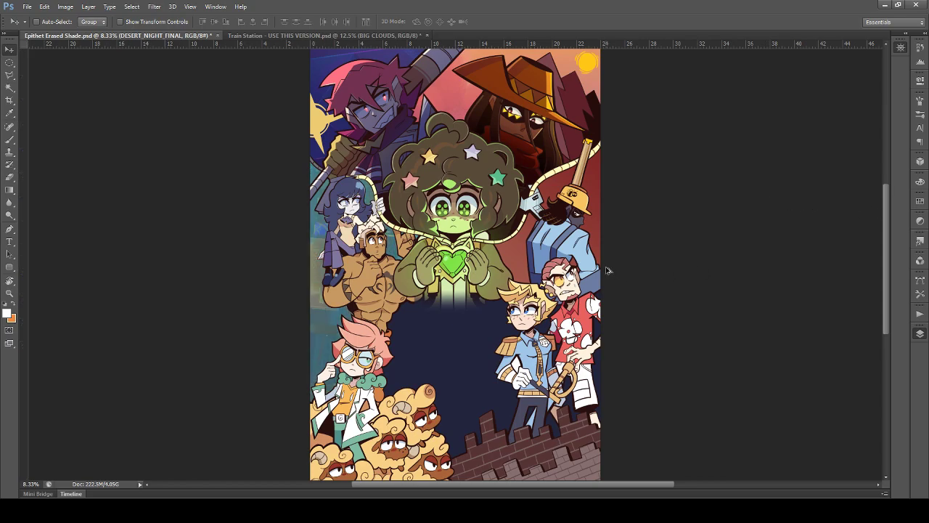
Step: Undo the desert night image edits and its placement
{"action": "key", "text": "ctrl+alt+z"}
{"action": "key", "text": "ctrl+alt+z"}
{"action": "key", "text": "ctrl+alt+z"}
{"action": "key", "text": "ctrl+alt+z"}
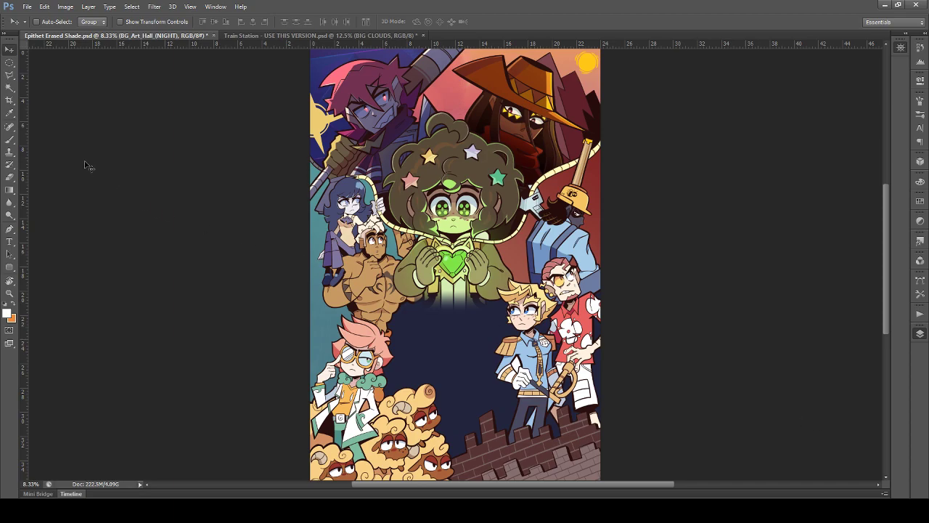
Step: Delete the BG_Art_Hall (NIGHT) image and save the poster
{"action": "left_click", "coordinate": [9, 63]}
{"action": "key", "text": "ctrl+shift+alt+n"}
{"action": "left_click", "coordinate": [9, 50]}
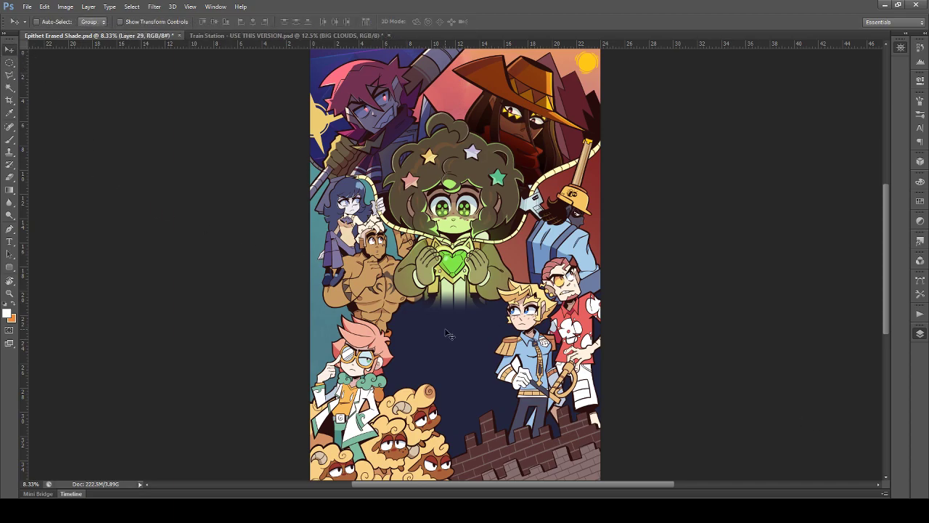
{"action": "key", "text": "ctrl+s"}
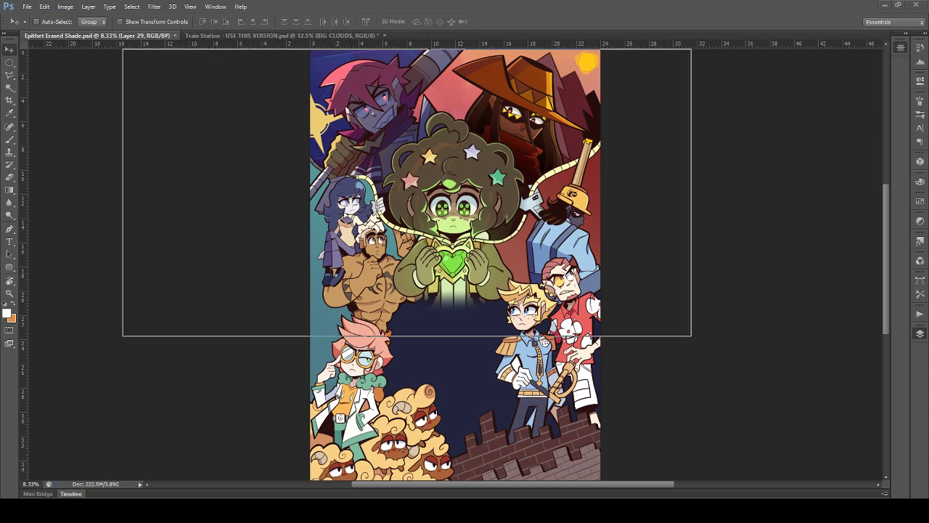
Step: Place the BG_Lobby (AFTERNOON)_no_bannisters image, rotating and enlarging it to cover the teal background area
{"action": "left_click_drag", "start_coordinate": [608, 242], "coordinate": [492, 418]}
{"action": "left_click_drag", "start_coordinate": [473, 341], "coordinate": [330, 417]}
{"action": "left_click_drag", "start_coordinate": [420, 386], "coordinate": [418, 392]}
{"action": "left_click_drag", "start_coordinate": [337, 234], "coordinate": [414, 51]}
{"action": "left_click_drag", "start_coordinate": [349, 276], "coordinate": [359, 319]}
{"action": "left_click_drag", "start_coordinate": [407, 166], "coordinate": [398, 198]}
{"action": "left_click_drag", "start_coordinate": [409, 114], "coordinate": [440, 24]}
{"action": "left_click_drag", "start_coordinate": [403, 197], "coordinate": [375, 271]}
{"action": "left_click_drag", "start_coordinate": [421, 98], "coordinate": [517, 68]}
{"action": "left_click_drag", "start_coordinate": [413, 198], "coordinate": [414, 217]}
{"action": "key", "text": "Return"}
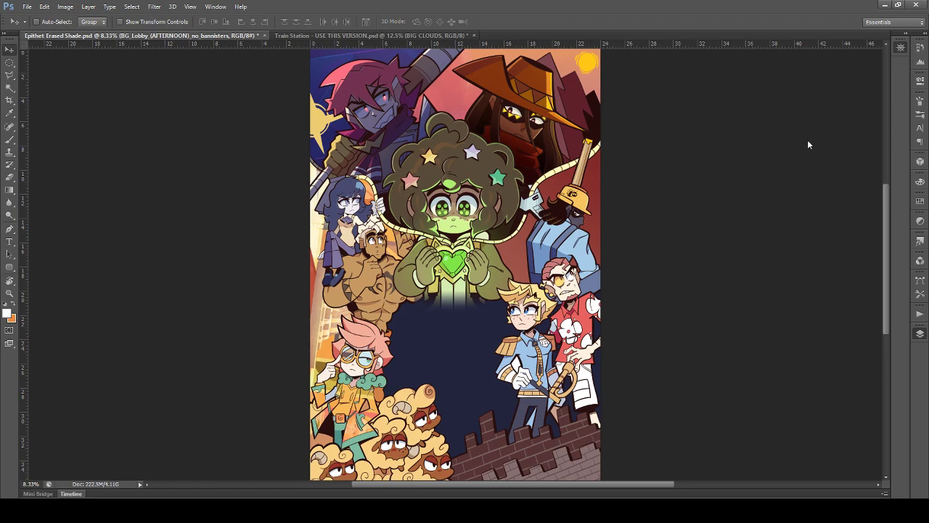
Step: Send the lobby image one level back behind the pink-haired character's coat and hide it
{"action": "key", "text": "ctrl+["}
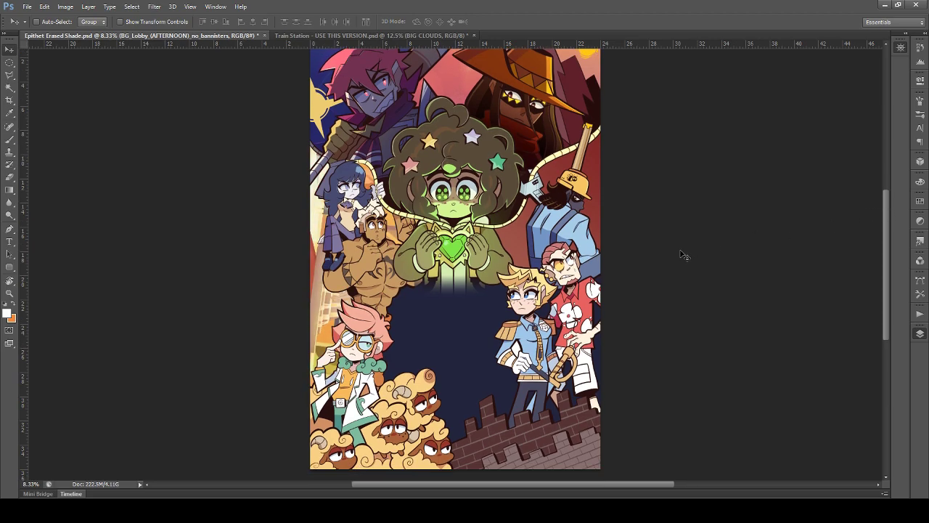
{"action": "scroll", "coordinate": [680, 256], "scroll_direction": "up", "scroll_amount": 1}
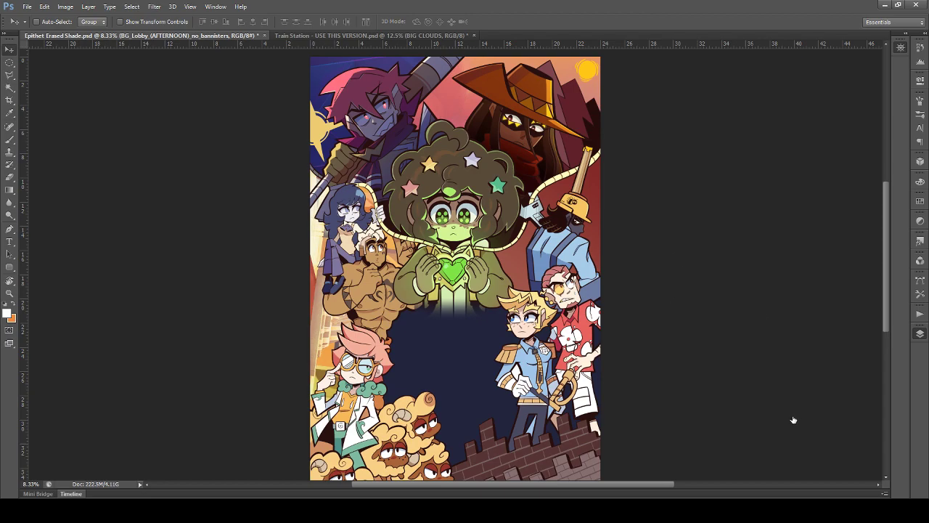
{"action": "scroll", "coordinate": [301, 269], "scroll_direction": "down", "scroll_amount": 3}
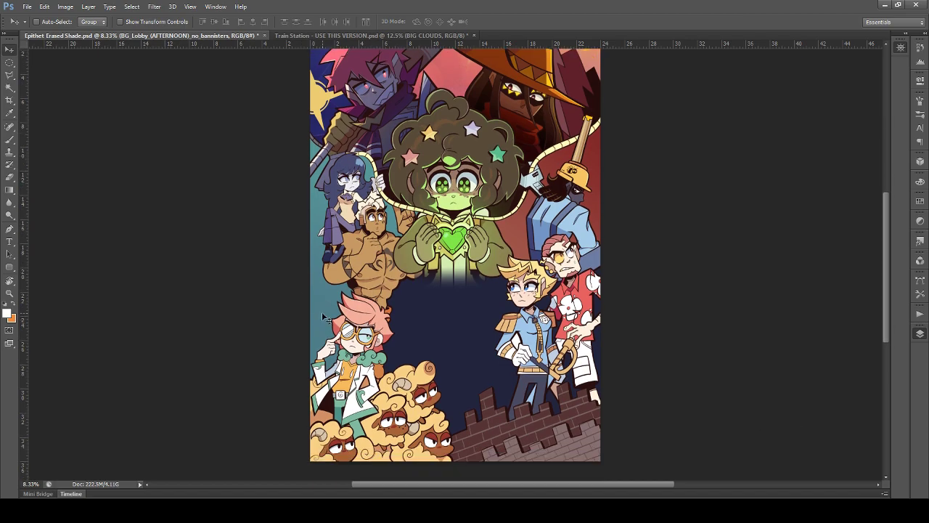
Step: Recolour the teal background area behind the characters in pale warm yellow using a new layer
{"action": "key", "text": "ctrl+shift+alt+n"}
{"action": "left_click", "coordinate": [10, 189]}
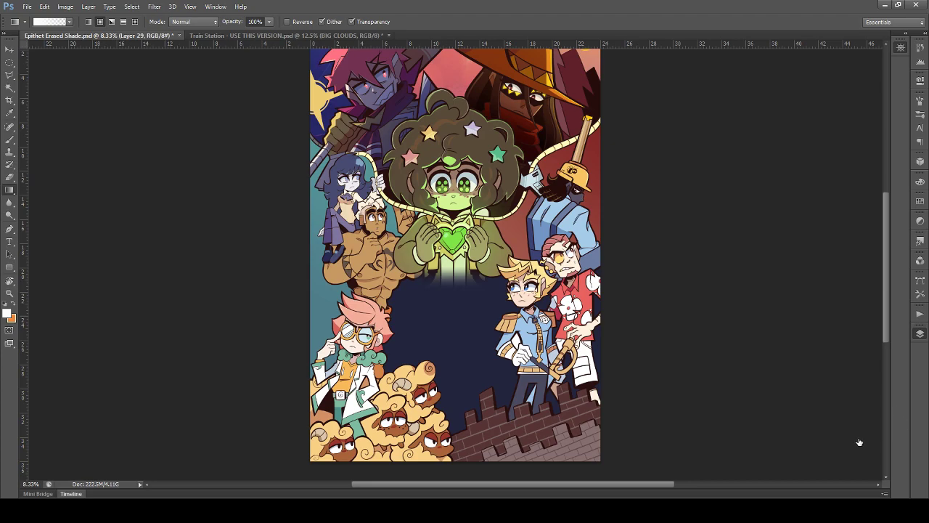
{"action": "key", "text": "h"}
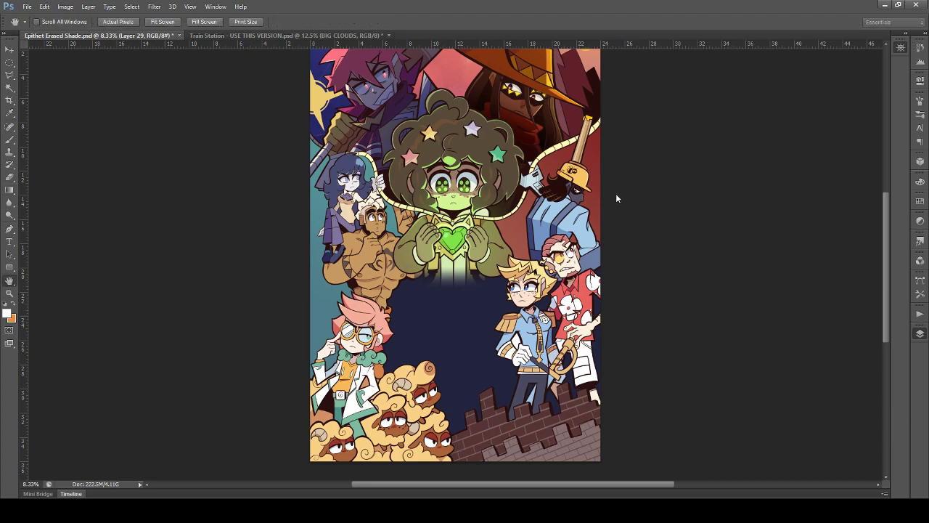
{"action": "key", "text": "i"}
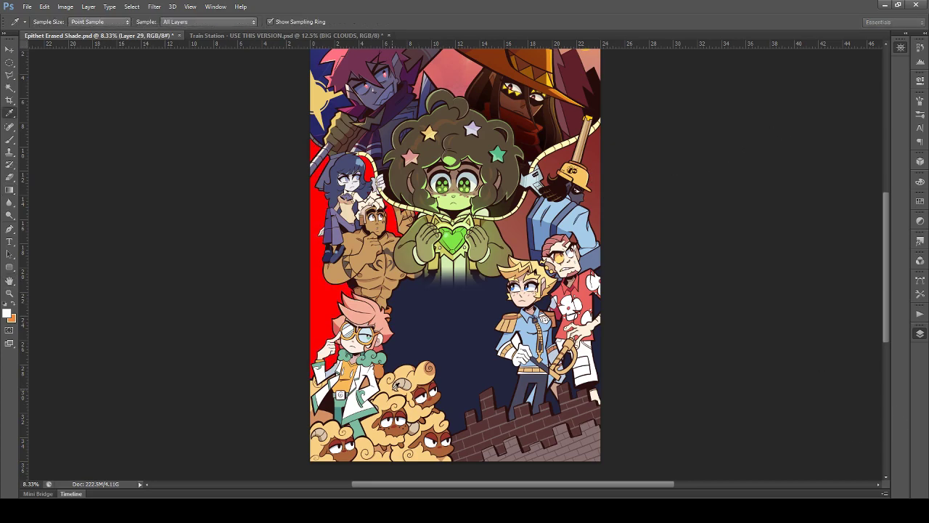
{"action": "key", "text": "h"}
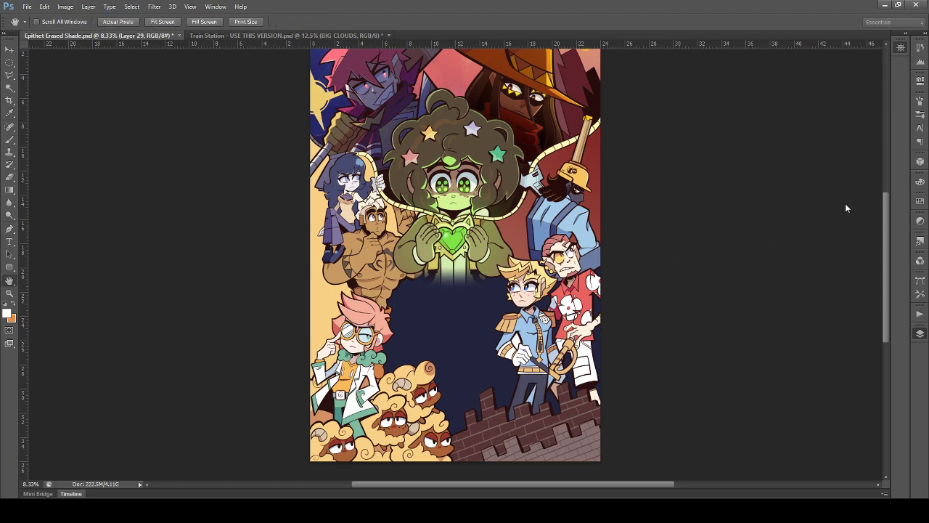
{"action": "key", "text": "b"}
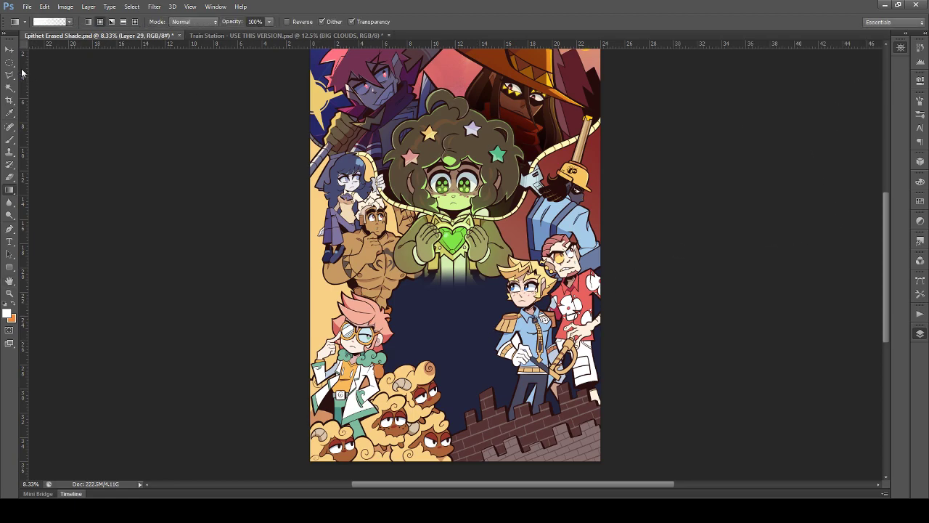
{"action": "left_click", "coordinate": [9, 49]}
{"action": "scroll", "coordinate": [143, 247], "scroll_direction": "up", "scroll_amount": 1}
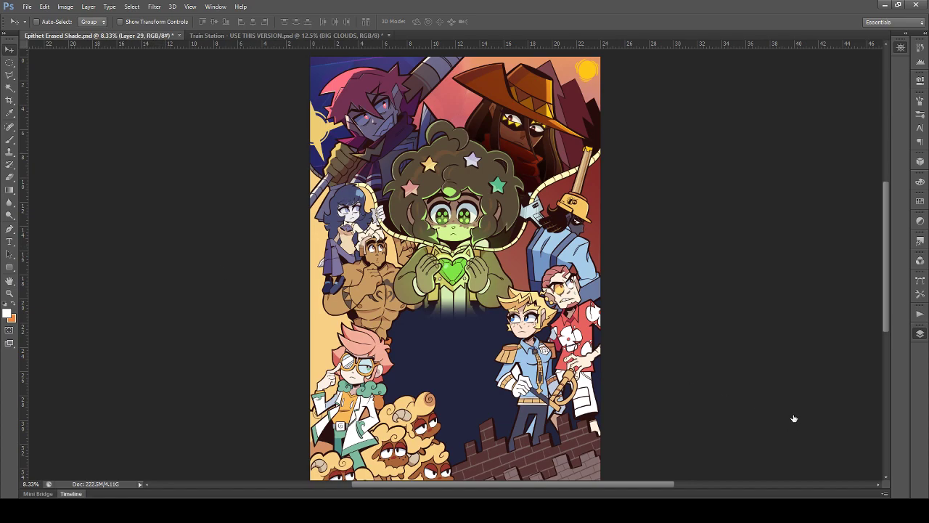
Step: Try to merge the pale yellow background layer with the adjacent selected layer, and undo the merge
{"action": "left_click", "coordinate": [832, 416]}
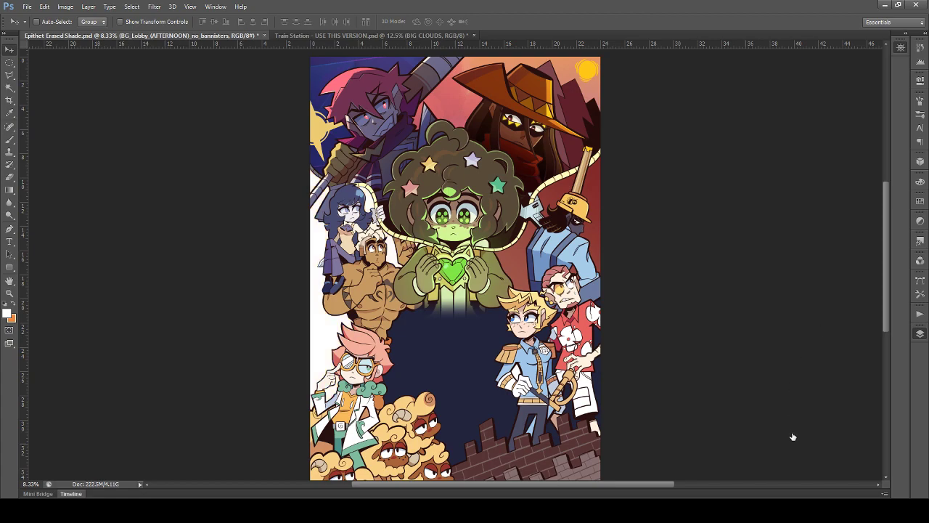
{"action": "left_click", "coordinate": [847, 454]}
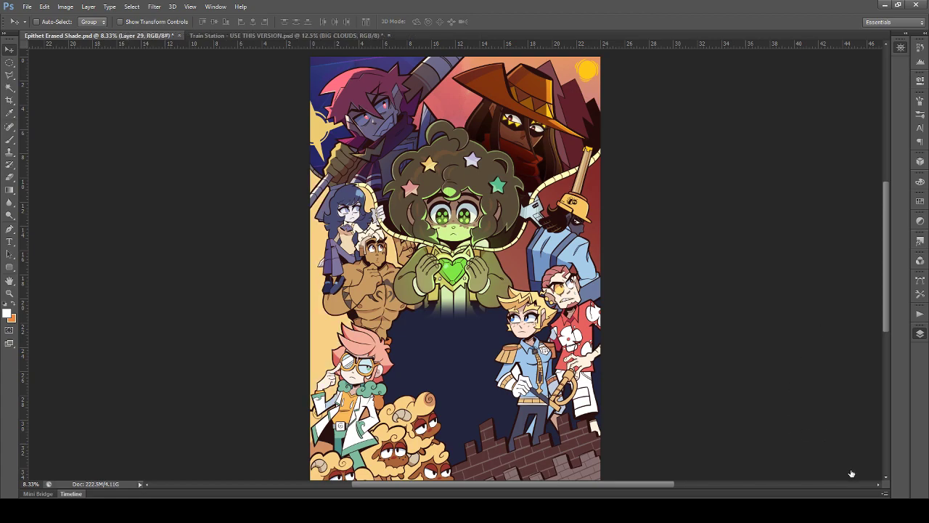
{"action": "left_click", "coordinate": [846, 437], "text": "ctrl"}
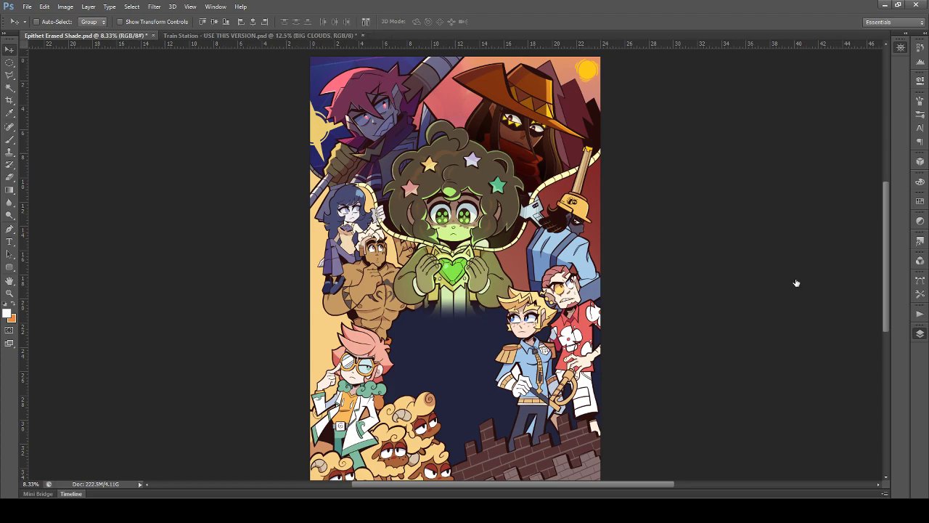
{"action": "key", "text": "ctrl+e"}
{"action": "key", "text": "ctrl+z"}
Step: Try restacking and shifting the pale yellow layer and the lobby image behind the teal-side characters
{"action": "left_click", "coordinate": [859, 290]}
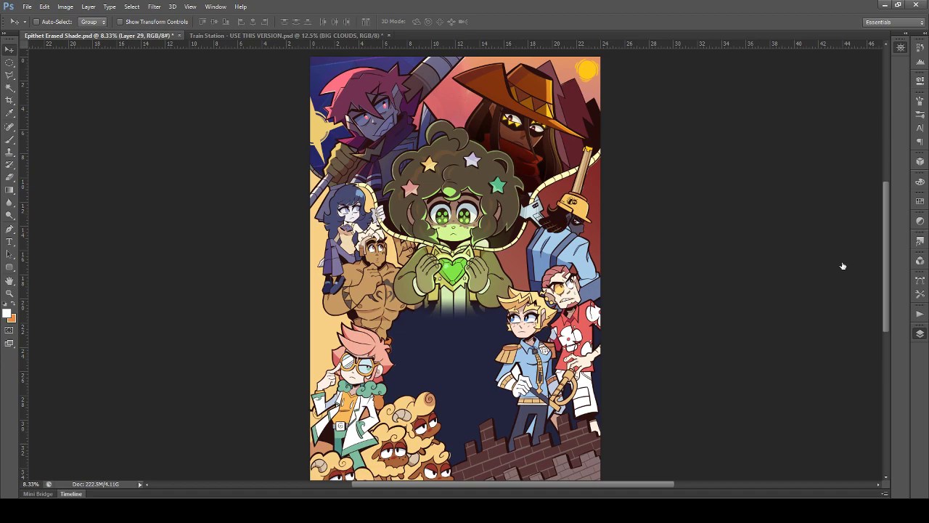
{"action": "left_click", "coordinate": [854, 250]}
{"action": "mouse_move", "coordinate": [847, 248]}
{"action": "left_mouse_down"}
{"action": "mouse_move", "coordinate": [845, 286]}
{"action": "mouse_move", "coordinate": [845, 235]}
{"action": "mouse_move", "coordinate": [841, 286]}
{"action": "left_mouse_up"}
{"action": "left_click", "coordinate": [839, 291]}
{"action": "left_click", "coordinate": [833, 322], "text": "shift"}
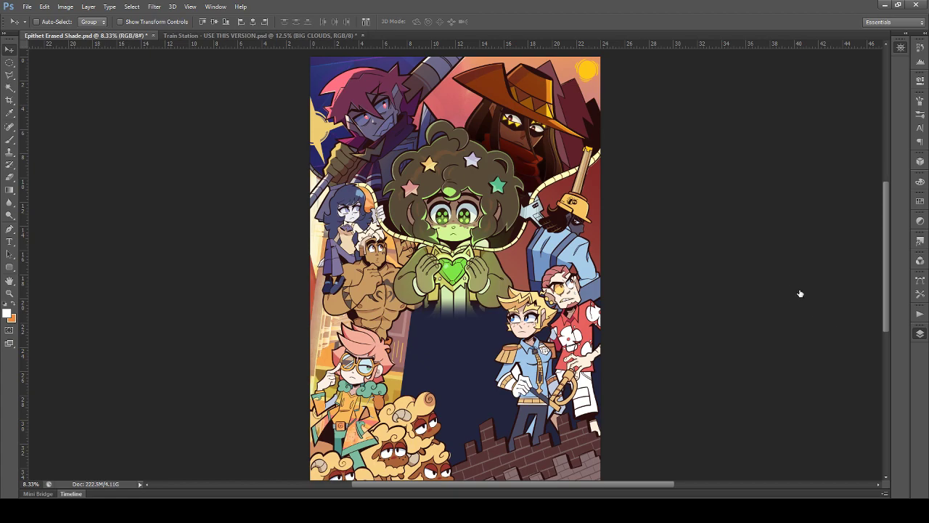
{"action": "left_click", "coordinate": [833, 282]}
{"action": "left_click", "coordinate": [794, 248]}
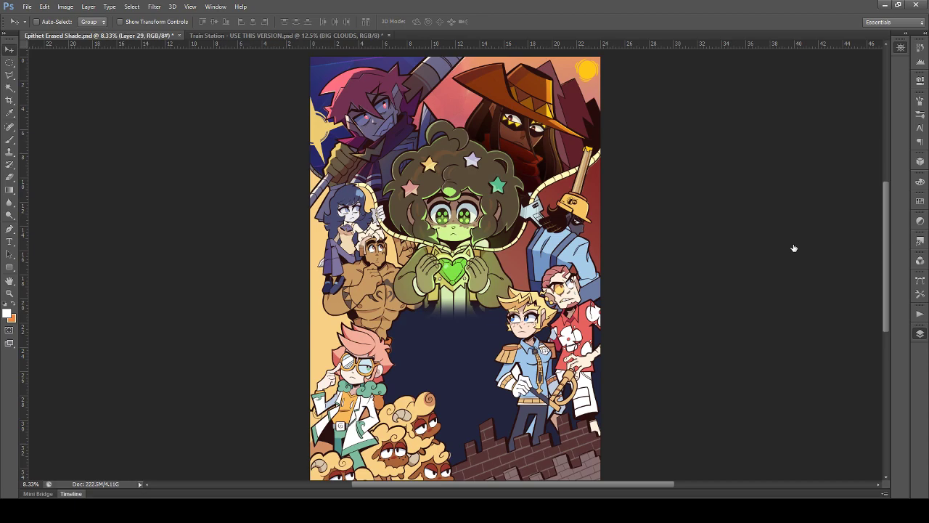
{"action": "left_click", "coordinate": [794, 249]}
{"action": "left_click", "coordinate": [795, 248]}
{"action": "left_click", "coordinate": [795, 248]}
{"action": "left_click", "coordinate": [845, 251]}
{"action": "mouse_move", "coordinate": [398, 267]}
{"action": "left_mouse_down"}
{"action": "mouse_move", "coordinate": [374, 263]}
{"action": "mouse_move", "coordinate": [389, 281]}
{"action": "left_mouse_up"}
Step: Undo the latest restacking and repositioning of the background layers
{"action": "key", "text": "ctrl+z"}
{"action": "key", "text": "ctrl+z"}
{"action": "key", "text": "ctrl+z"}
{"action": "key", "text": "ctrl+z"}
{"action": "key", "text": "ctrl+z"}
{"action": "key", "text": "ctrl+z"}
{"action": "key", "text": "ctrl+z"}
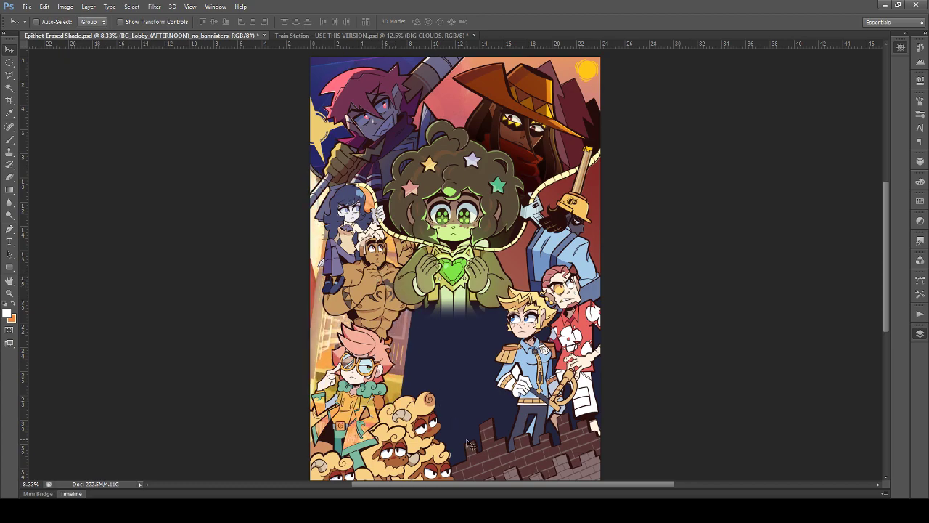
{"action": "key", "text": "ctrl+z"}
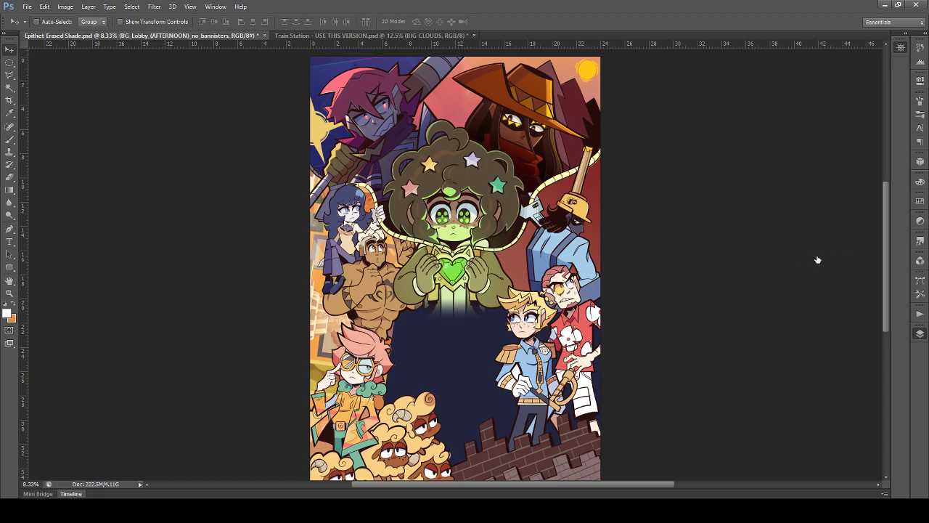
Step: Step back through the layer changes until the lobby image sits behind the pink-haired character's coat
{"action": "left_click", "coordinate": [843, 324]}
{"action": "left_click", "coordinate": [841, 290], "text": "shift"}
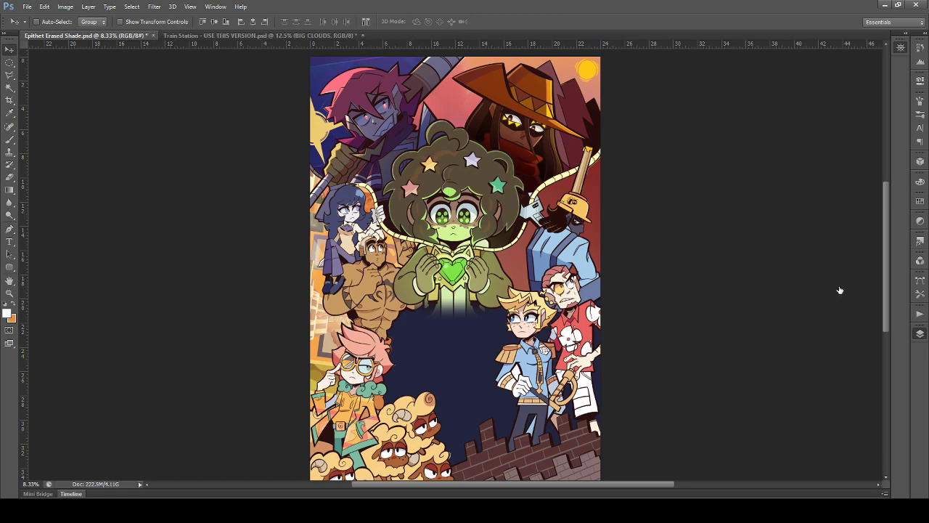
{"action": "key", "text": "ctrl+alt+z"}
{"action": "key", "text": "ctrl+alt+z"}
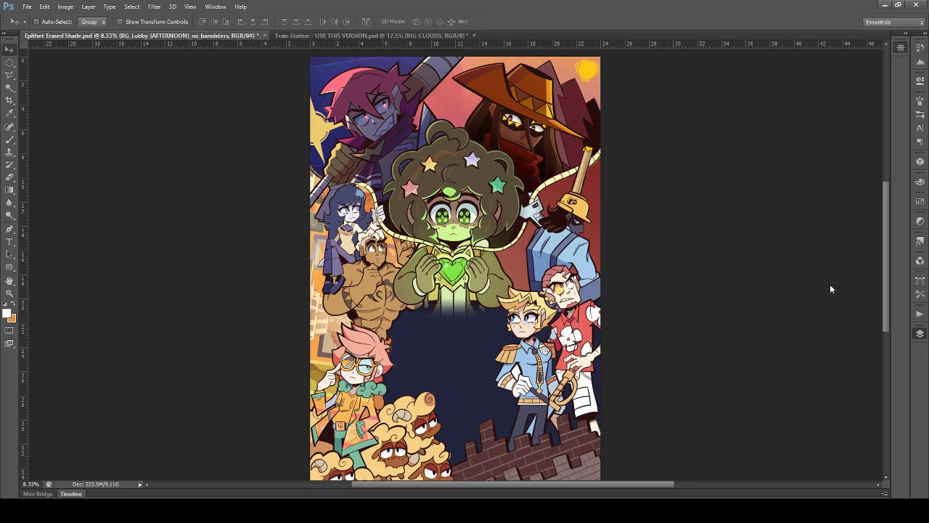
{"action": "key", "text": "ctrl+alt+z"}
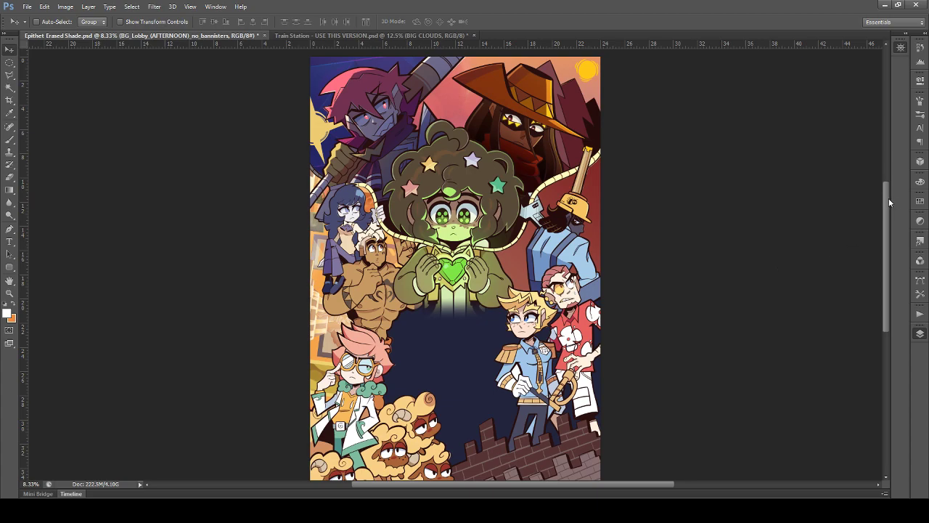
Step: Lower the lobby image's opacity so it fades into the pale yellow background
{"action": "left_click_drag", "start_coordinate": [870, 209], "coordinate": [861, 210]}
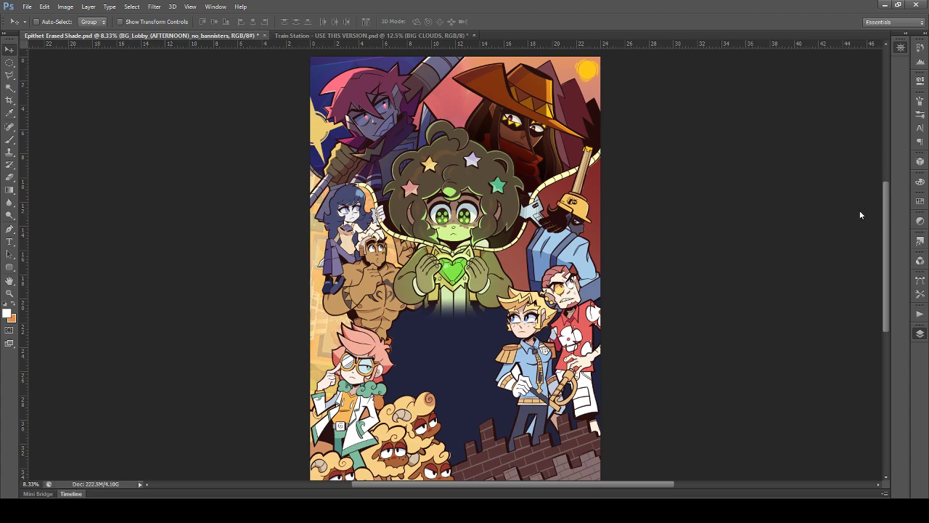
{"action": "left_click", "coordinate": [858, 303], "text": "shift"}
{"action": "key", "text": "ctrl+alt+z"}
Step: Sample the sun's yellow and apply linear foreground-to-transparent gradients over the faded lobby background, reducing the gradient opacity to 40%
{"action": "left_click", "coordinate": [9, 189]}
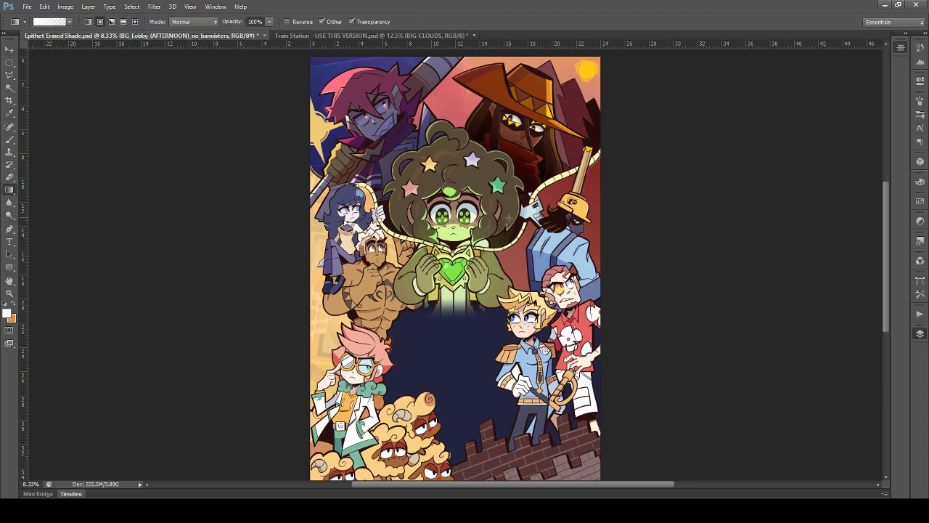
{"action": "left_click", "coordinate": [591, 70], "text": "alt"}
{"action": "left_click", "coordinate": [88, 21]}
{"action": "left_click_drag", "start_coordinate": [342, 323], "coordinate": [342, 109]}
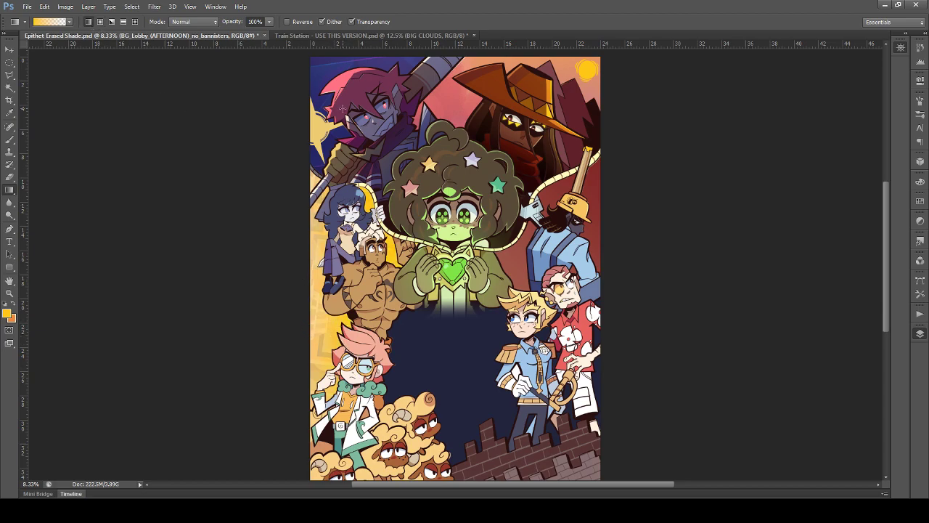
{"action": "scroll", "coordinate": [389, 396], "scroll_direction": "down", "scroll_amount": 2}
{"action": "scroll", "coordinate": [390, 396], "scroll_direction": "up", "scroll_amount": 2}
{"action": "scroll", "coordinate": [392, 397], "scroll_direction": "down", "scroll_amount": 1}
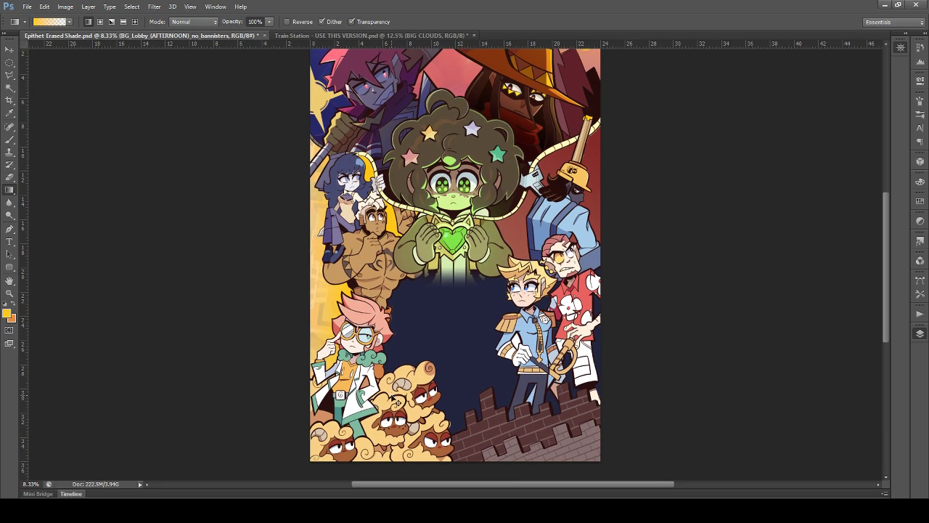
{"action": "key", "text": "4"}
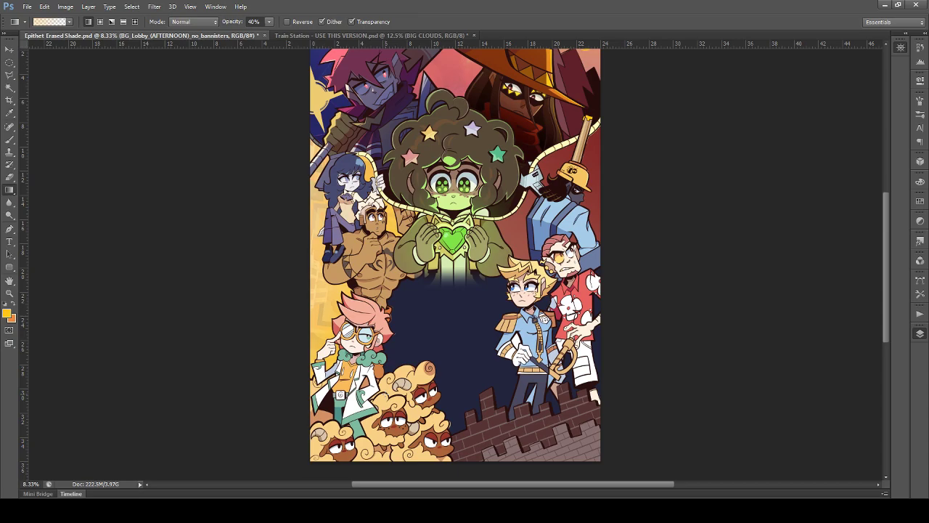
Step: Step back and forth through the history to compare the yellow lobby background with the plain teal one
{"action": "key", "text": "ctrl+z"}
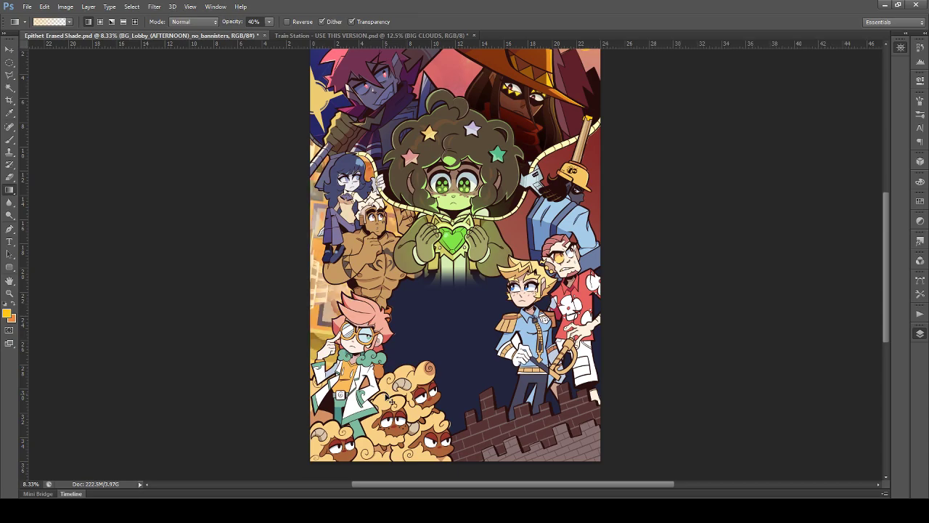
{"action": "key", "text": "ctrl+alt+z"}
{"action": "key", "text": "ctrl+alt+z"}
{"action": "key", "text": "ctrl+alt+z"}
{"action": "key", "text": "ctrl+alt+z"}
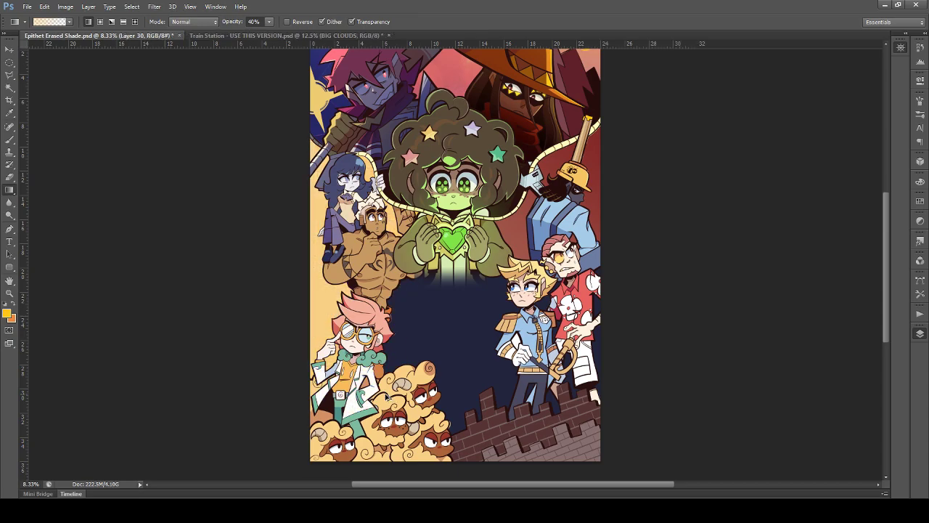
{"action": "key", "text": "ctrl+alt+z"}
{"action": "key", "text": "ctrl+alt+z"}
{"action": "key", "text": "ctrl+alt+z"}
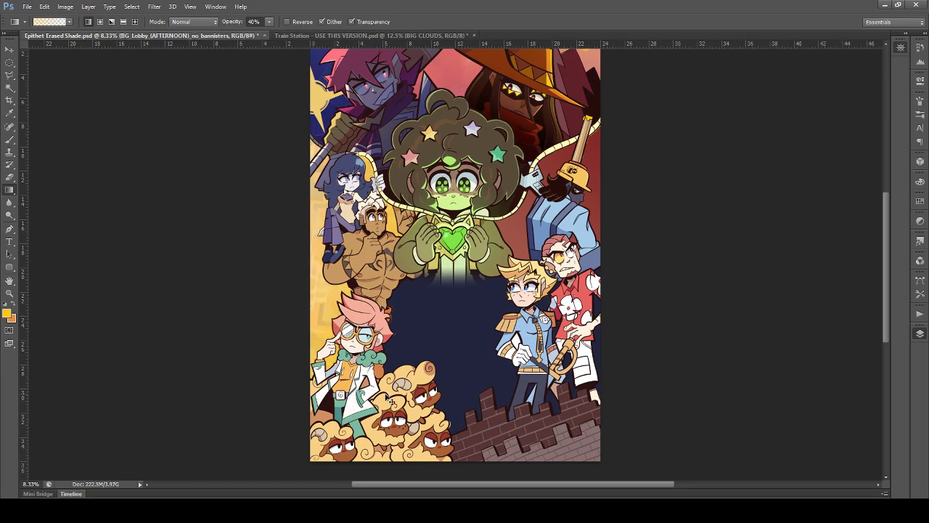
{"action": "key", "text": "ctrl+alt+z"}
{"action": "key", "text": "ctrl+shift+z"}
{"action": "key", "text": "ctrl+alt+z"}
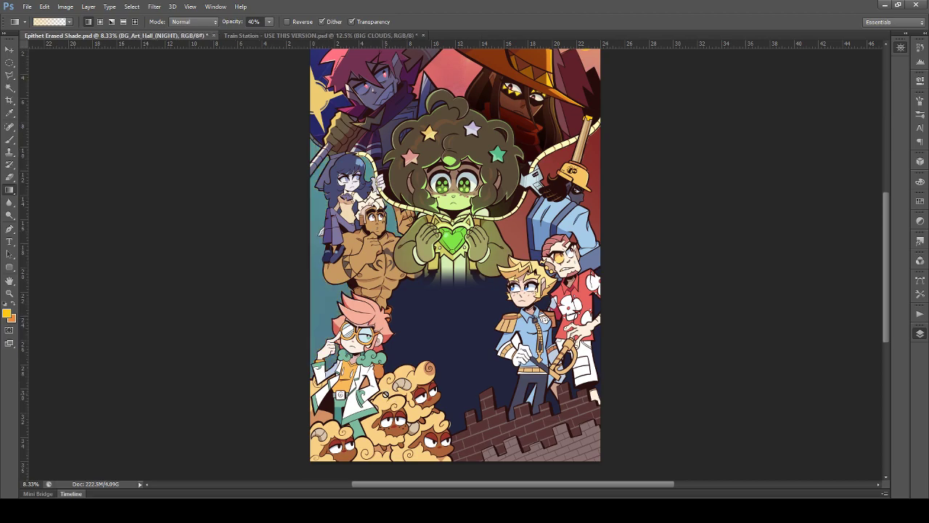
{"action": "key", "text": "ctrl+shift+z"}
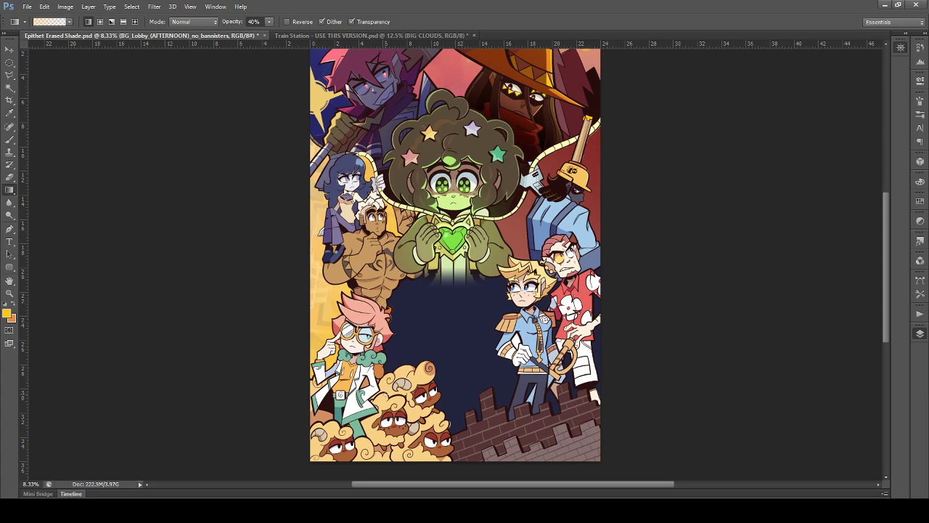
{"action": "scroll", "coordinate": [390, 399], "scroll_direction": "up", "scroll_amount": 2}
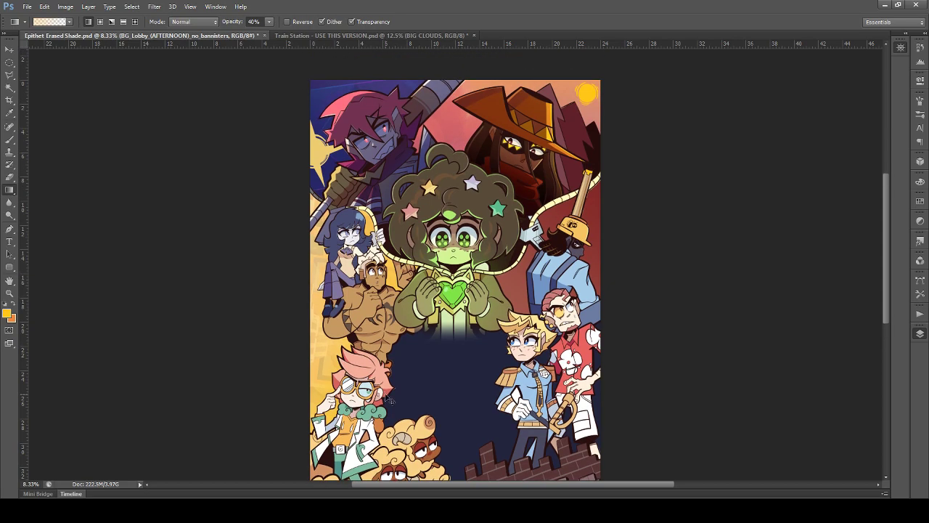
{"action": "scroll", "coordinate": [389, 399], "scroll_direction": "down", "scroll_amount": 3}
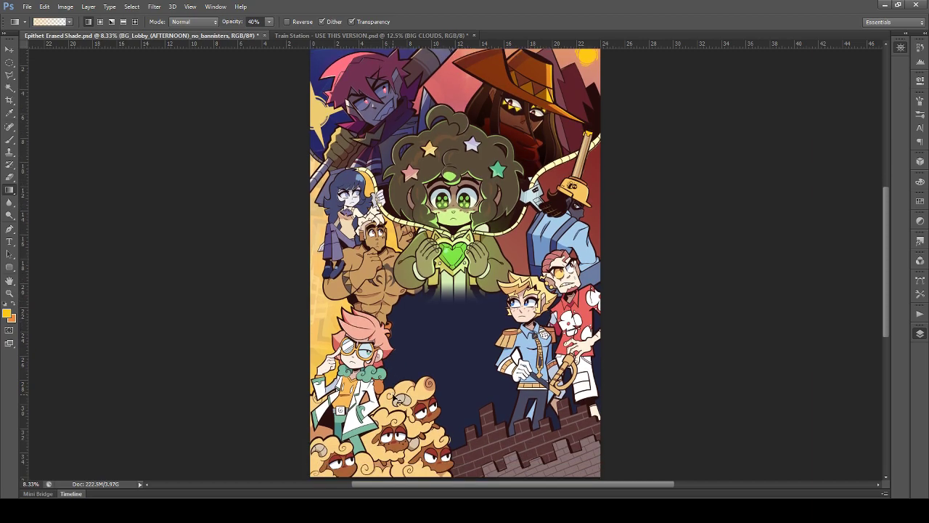
Step: Revert the background to plain teal and save the poster, adding a new empty layer
{"action": "key", "text": "ctrl+z"}
{"action": "scroll", "coordinate": [392, 396], "scroll_direction": "up", "scroll_amount": 2}
{"action": "scroll", "coordinate": [392, 395], "scroll_direction": "down", "scroll_amount": 2}
{"action": "key", "text": "ctrl+s"}
{"action": "key", "text": "ctrl+shift+alt+n"}
{"action": "scroll", "coordinate": [433, 349], "scroll_direction": "up", "scroll_amount": 2}
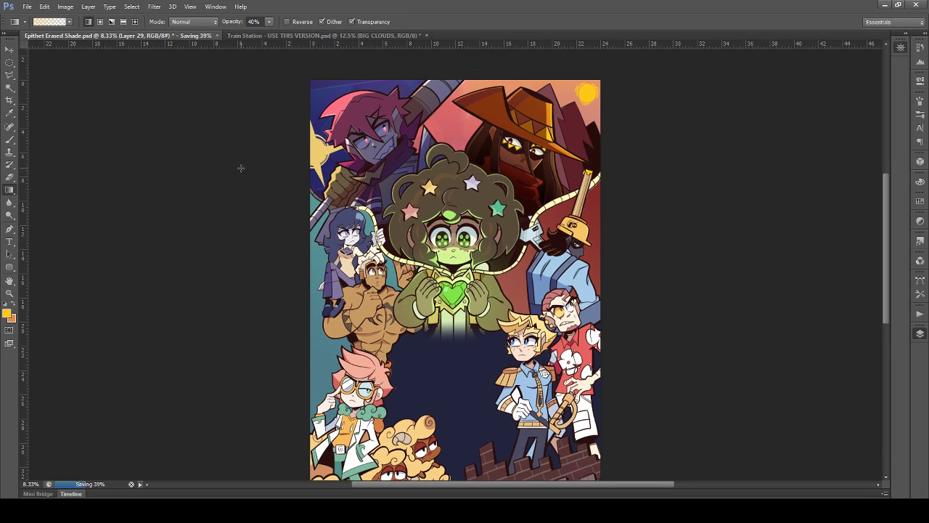
Step: Stretch the dark blue fade below the central character's heart amulet upward to about 116% height
{"action": "key", "text": "v"}
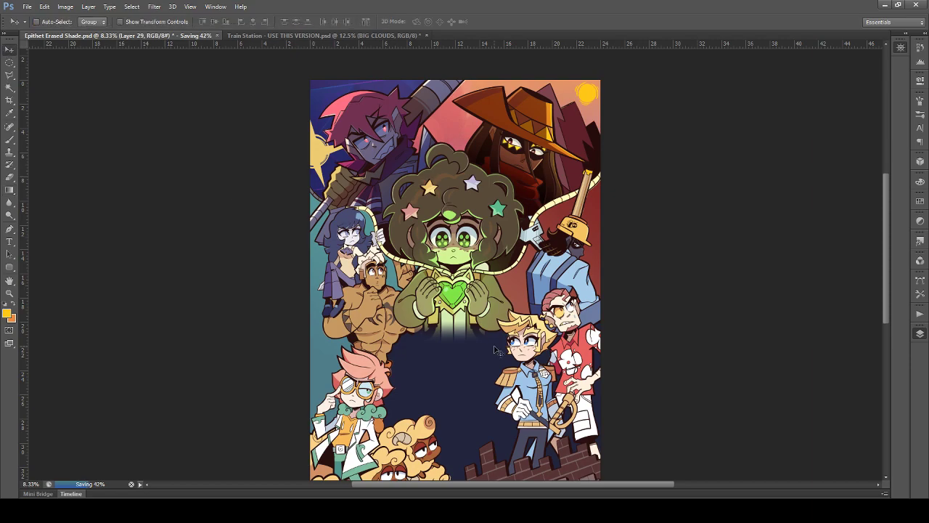
{"action": "key", "text": "ctrl+plus"}
{"action": "key", "text": "ctrl+plus"}
{"action": "scroll", "coordinate": [482, 392], "scroll_direction": "down", "scroll_amount": 2}
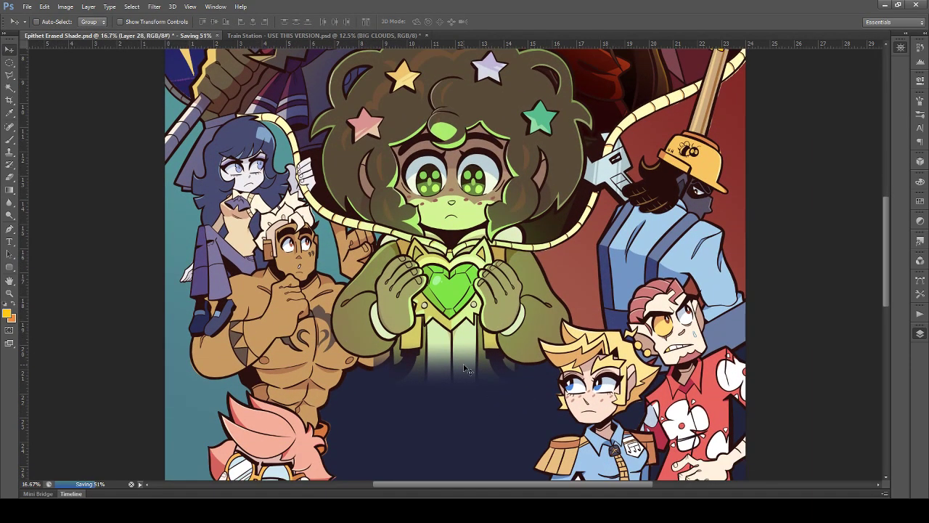
{"action": "key", "text": "ctrl+t"}
{"action": "left_click_drag", "start_coordinate": [455, 341], "coordinate": [458, 330]}
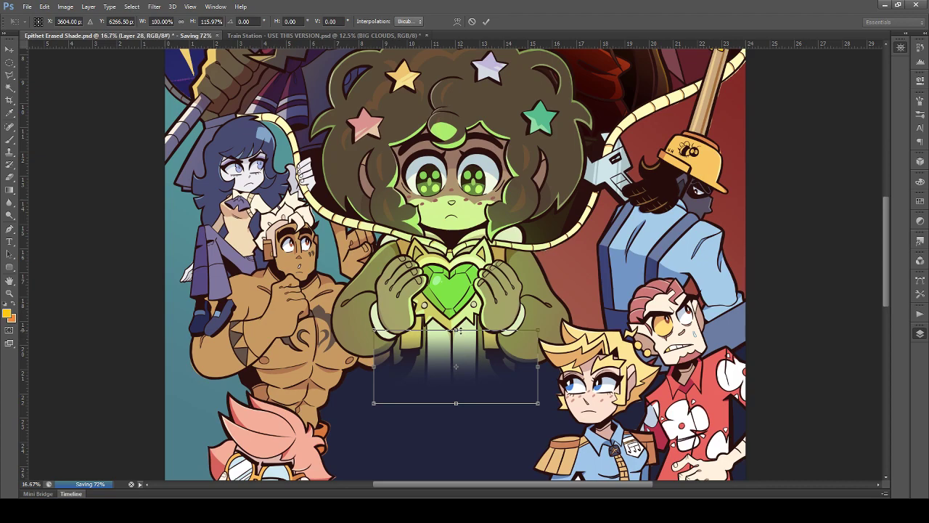
{"action": "key", "text": "Return"}
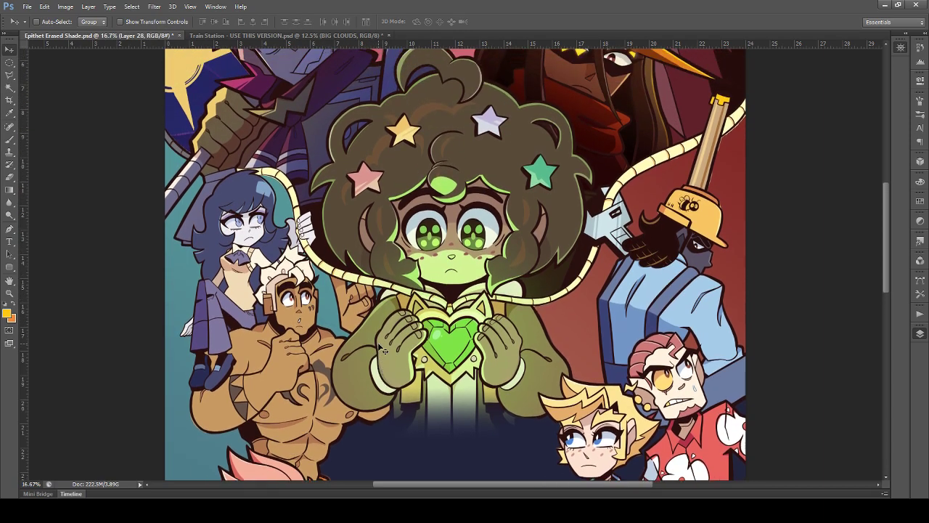
{"action": "scroll", "coordinate": [385, 352], "scroll_direction": "up", "scroll_amount": 3}
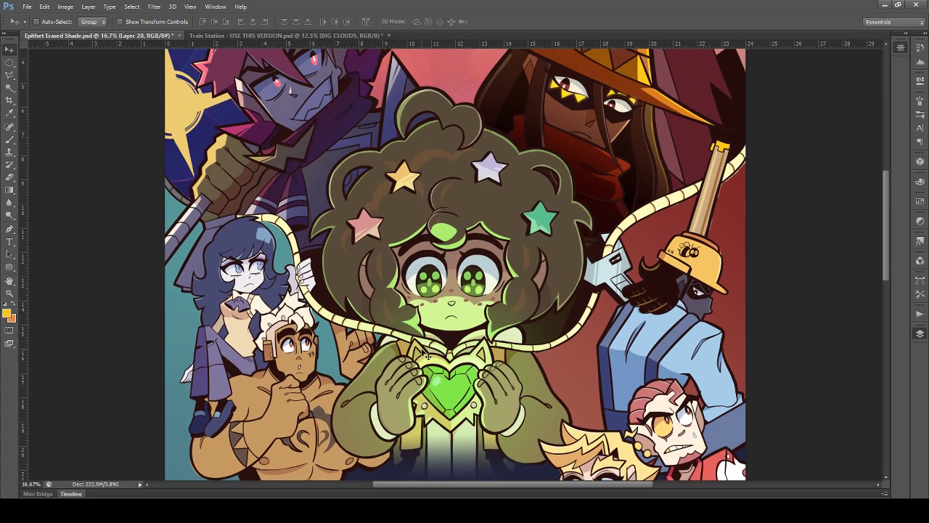
{"action": "scroll", "coordinate": [81, 209], "scroll_direction": "down", "scroll_amount": 3}
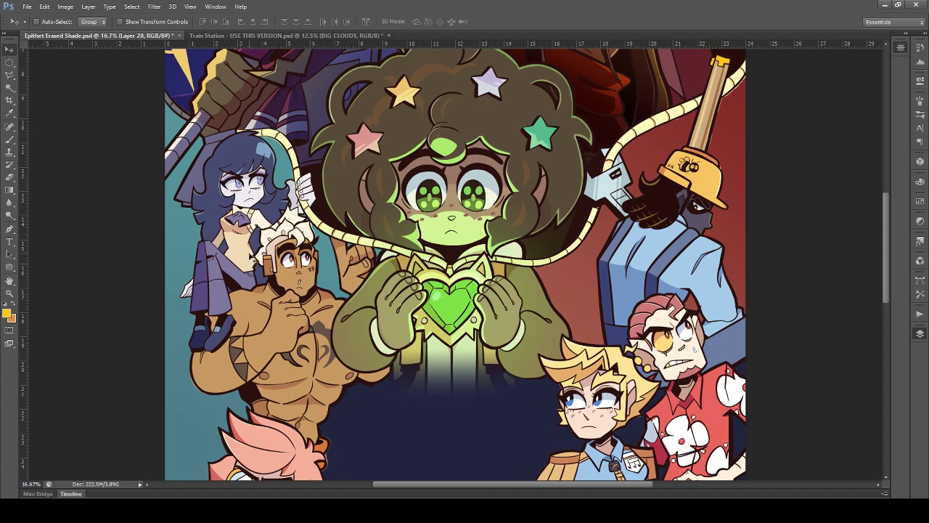
{"action": "left_click", "coordinate": [739, 152], "text": "ctrl"}
{"action": "key", "text": "shift+Left"}
{"action": "key", "text": "shift+Left"}
{"action": "key", "text": "ctrl+alt+z"}
{"action": "key", "text": "ctrl+alt+z"}
{"action": "scroll", "coordinate": [626, 172], "scroll_direction": "up", "scroll_amount": 3}
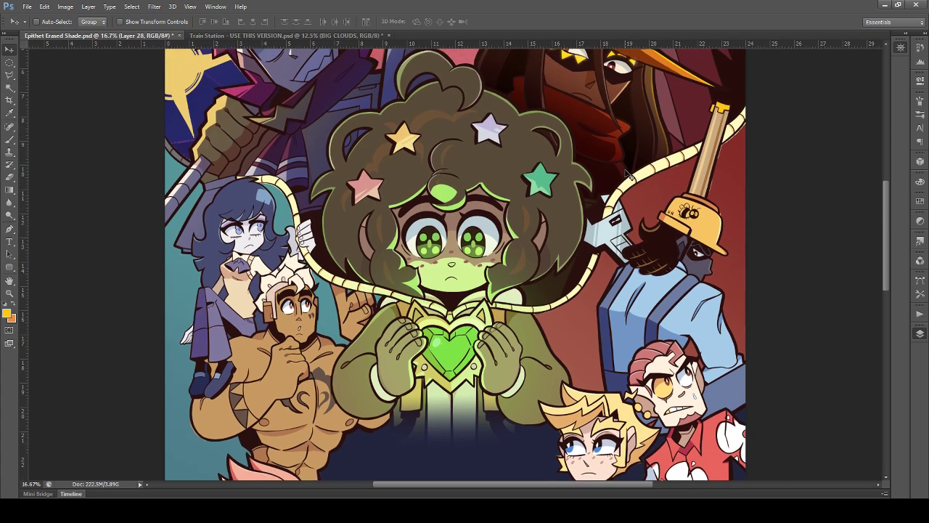
{"action": "scroll", "coordinate": [628, 172], "scroll_direction": "up", "scroll_amount": 1}
Step: Save the poster and step back through its recent history
{"action": "key", "text": "ctrl+s"}
{"action": "key", "text": "ctrl+alt+z"}
{"action": "key", "text": "ctrl+alt+z"}
{"action": "key", "text": "ctrl+alt+z"}
{"action": "key", "text": "ctrl+alt+z"}
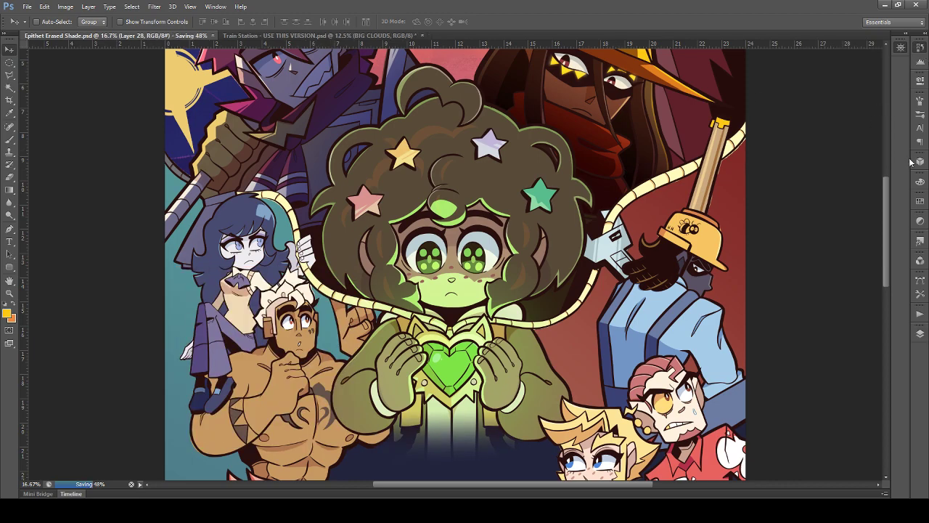
Step: Compare earlier history states of the teal side, returning to the one with the faint BG_Art_Hall (NIGHT) background
{"action": "left_click", "coordinate": [859, 114]}
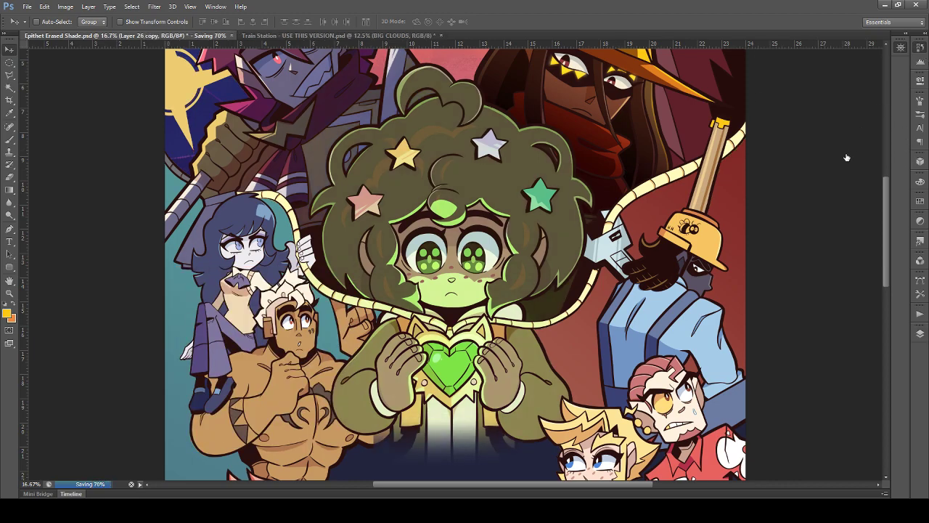
{"action": "left_click", "coordinate": [847, 157]}
{"action": "left_click", "coordinate": [851, 148]}
{"action": "left_click", "coordinate": [851, 148]}
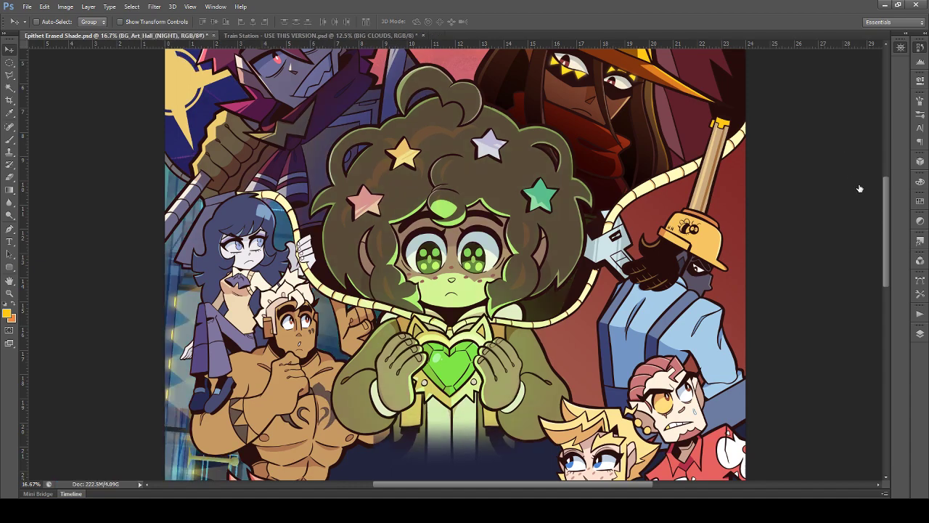
{"action": "key", "text": "ctrl+alt+z"}
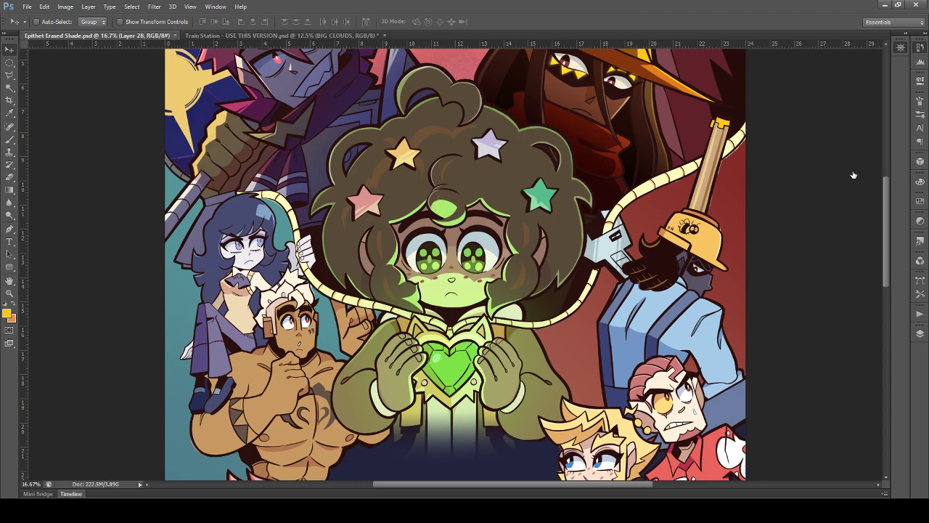
{"action": "key", "text": "ctrl+alt+z"}
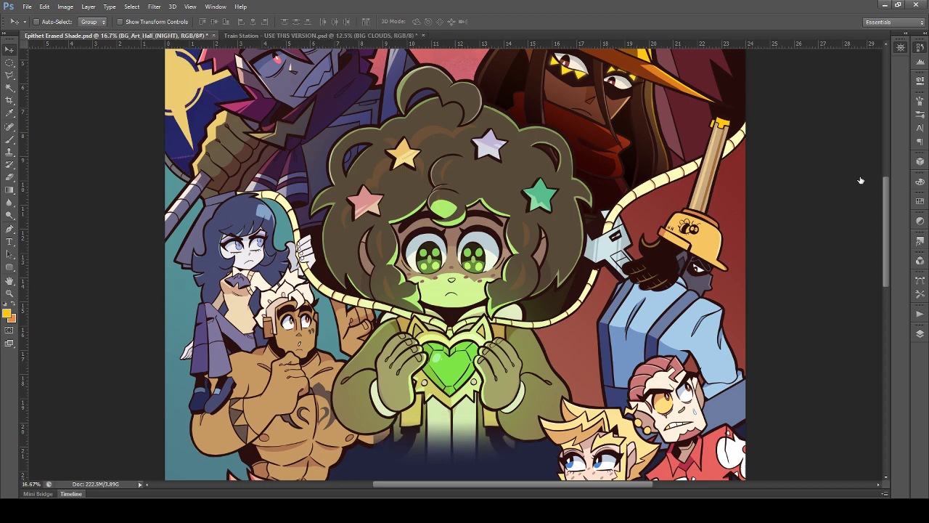
Step: Examine the poster from the two large upper characters down to the lower cast and back against the teal background
{"action": "scroll", "coordinate": [770, 211], "scroll_direction": "down", "scroll_amount": 3}
{"action": "scroll", "coordinate": [791, 265], "scroll_direction": "up", "scroll_amount": 4}
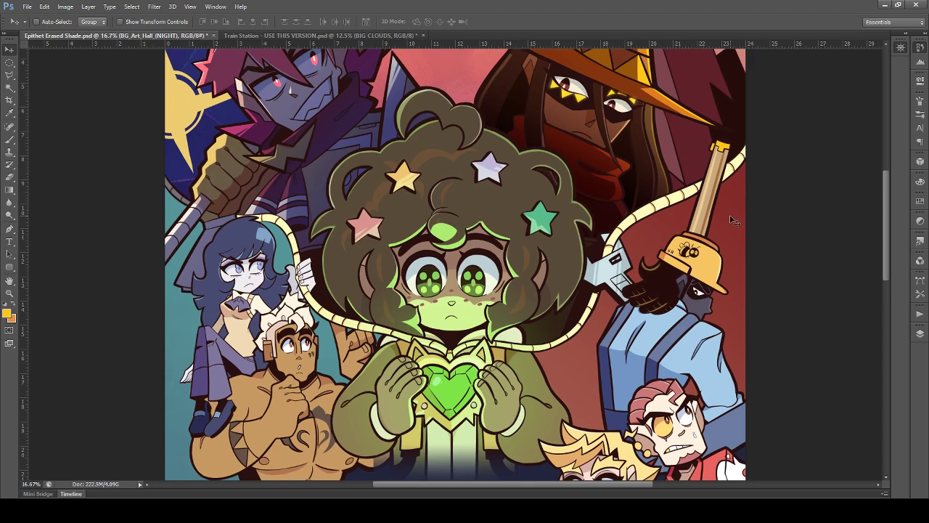
{"action": "scroll", "coordinate": [775, 263], "scroll_direction": "down", "scroll_amount": 3}
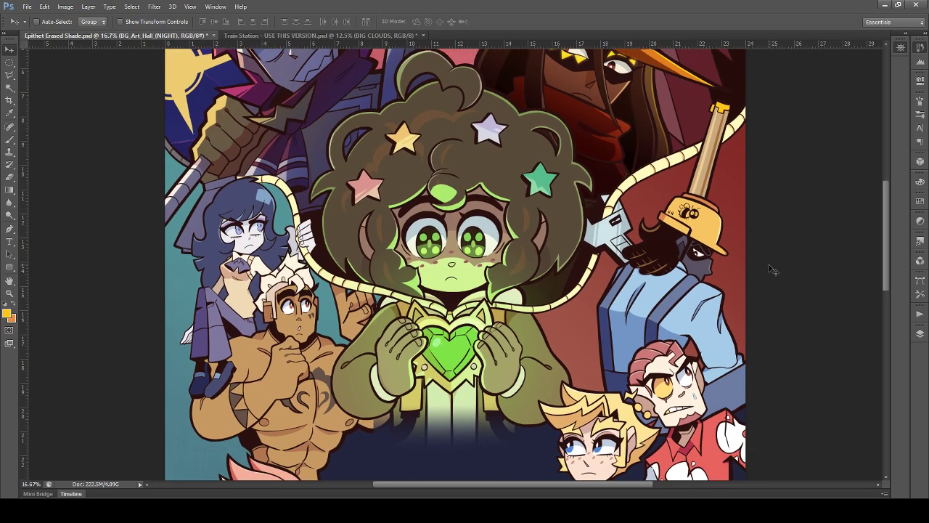
{"action": "scroll", "coordinate": [762, 269], "scroll_direction": "down", "scroll_amount": 10}
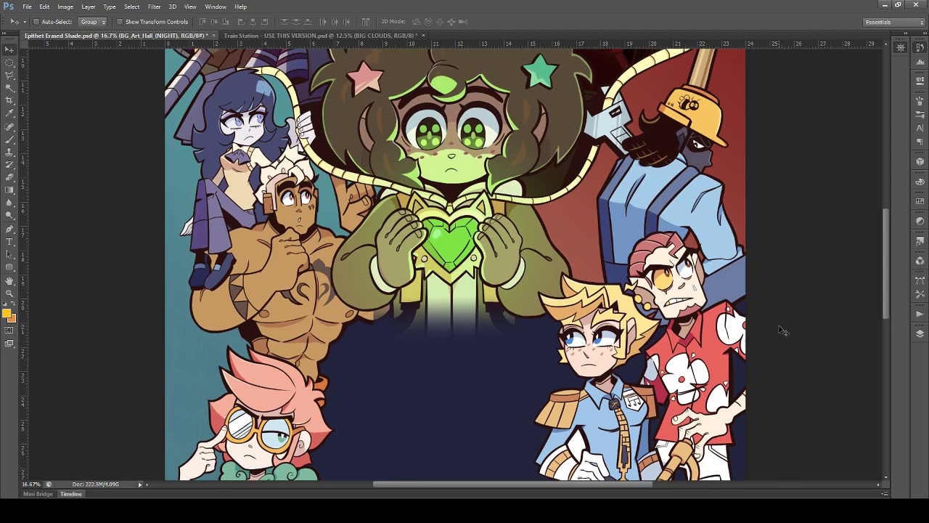
{"action": "scroll", "coordinate": [754, 328], "scroll_direction": "up", "scroll_amount": 3}
{"action": "scroll", "coordinate": [748, 326], "scroll_direction": "up", "scroll_amount": 5}
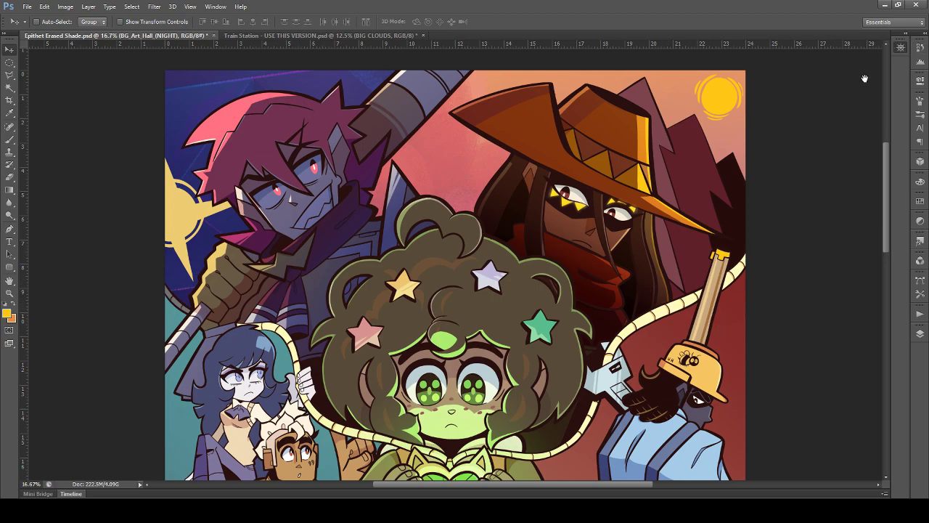
{"action": "scroll", "coordinate": [774, 274], "scroll_direction": "down", "scroll_amount": 3}
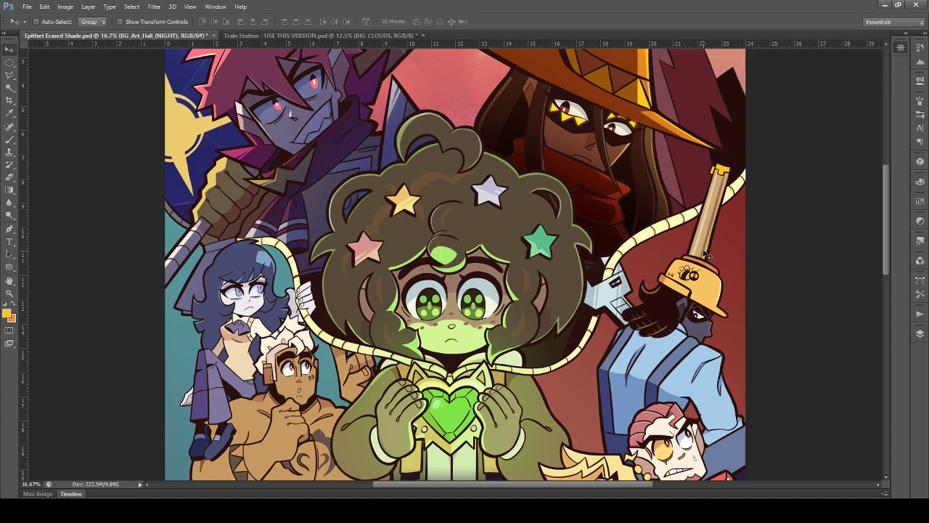
Step: Select the LINES layer that holds the outlines of the plunger handle above the hard-hat character
{"action": "left_click_drag", "start_coordinate": [586, 485], "coordinate": [626, 485]}
{"action": "scroll", "coordinate": [642, 409], "scroll_direction": "up", "scroll_amount": 1}
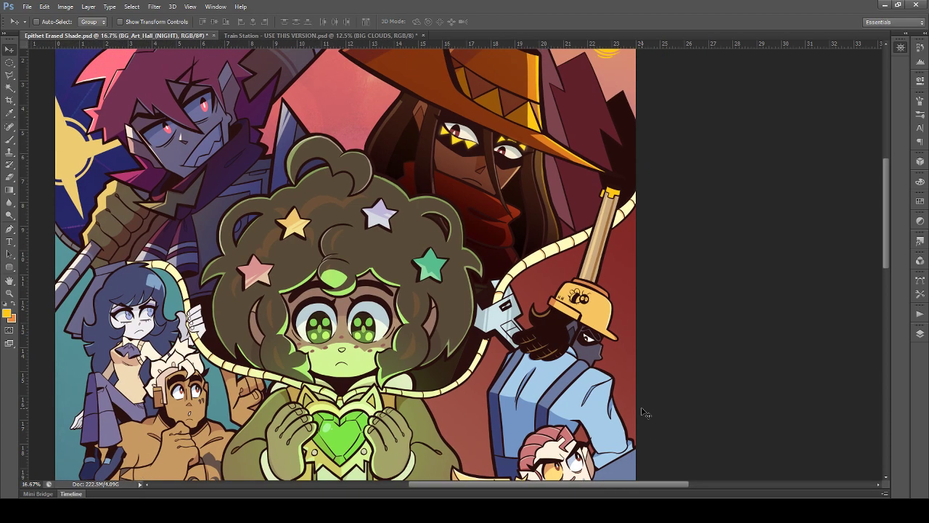
{"action": "key", "text": "ctrl+plus"}
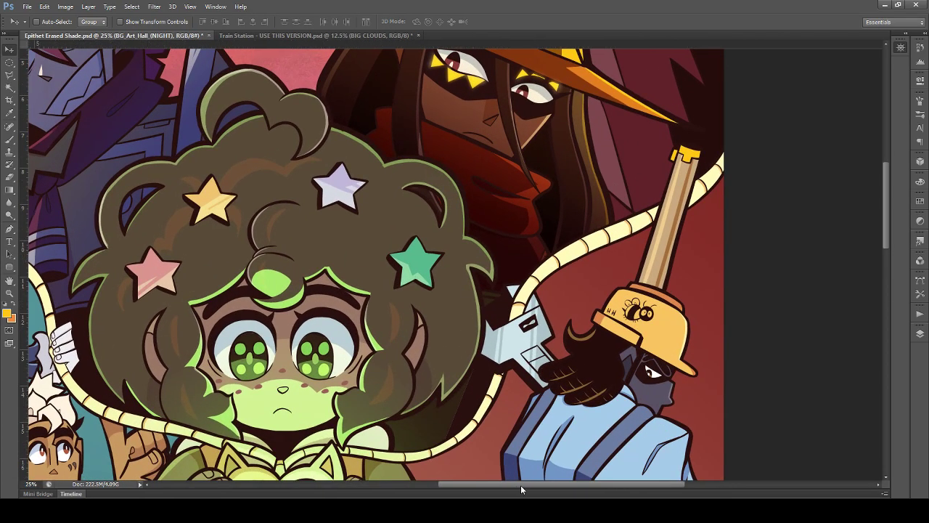
{"action": "scroll", "coordinate": [479, 266], "scroll_direction": "right", "scroll_amount": 3}
{"action": "left_click", "coordinate": [496, 275], "text": "ctrl"}
{"action": "left_click", "coordinate": [500, 277], "text": "ctrl"}
{"action": "left_click", "coordinate": [918, 337]}
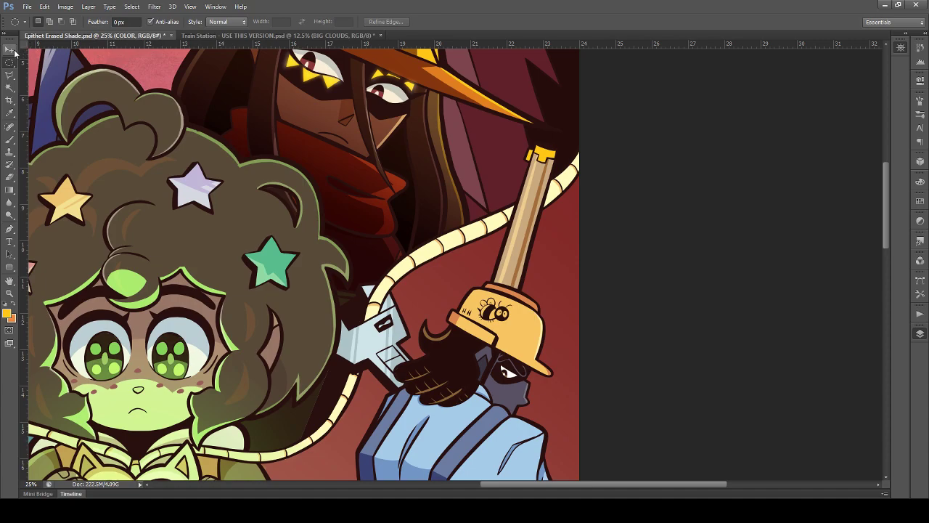
{"action": "key", "text": "ctrl+z"}
{"action": "key", "text": "ctrl+z"}
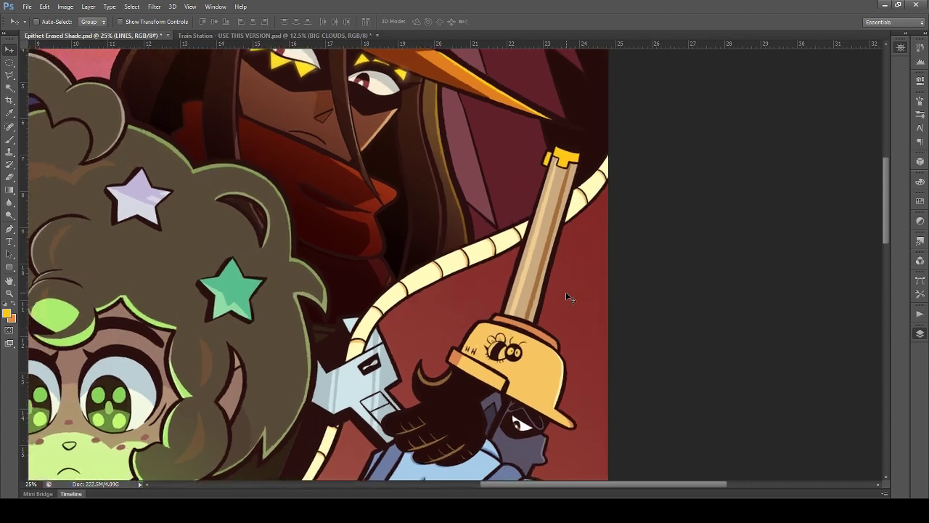
Step: Rotate the canvas view to -58° and erase the dark outlines along both sides of the plunger handle
{"action": "key", "text": "ctrl+plus"}
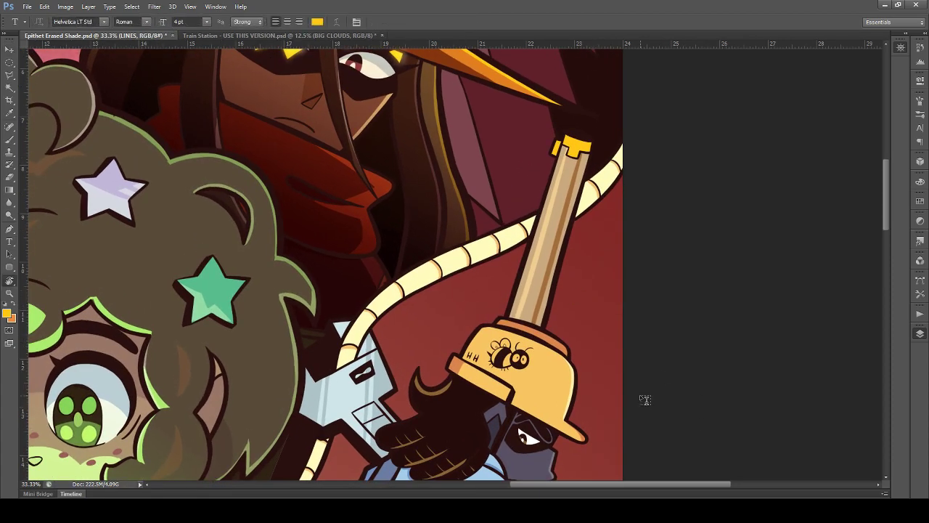
{"action": "key", "text": "r"}
{"action": "left_click_drag", "start_coordinate": [584, 397], "coordinate": [632, 256]}
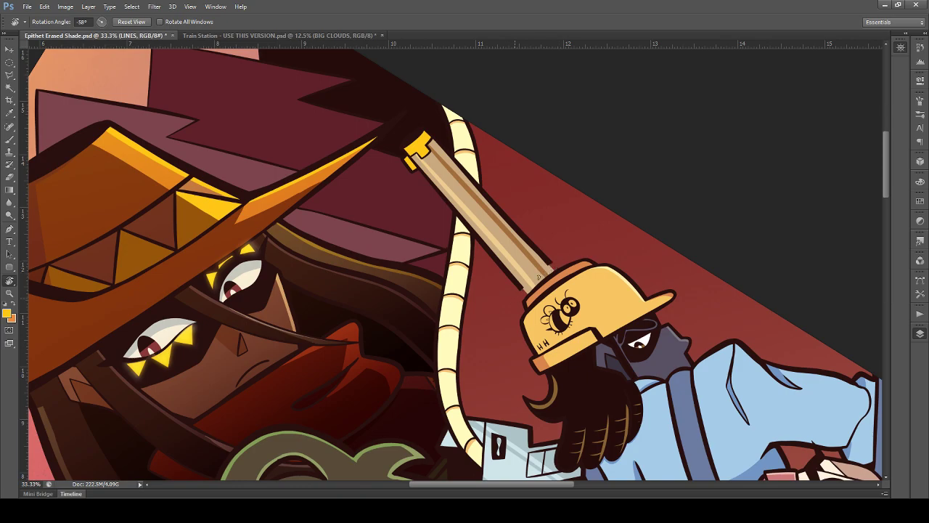
{"action": "mouse_move", "coordinate": [536, 271]}
{"action": "left_mouse_down"}
{"action": "mouse_move", "coordinate": [540, 254]}
{"action": "mouse_move", "coordinate": [500, 282]}
{"action": "left_mouse_up"}
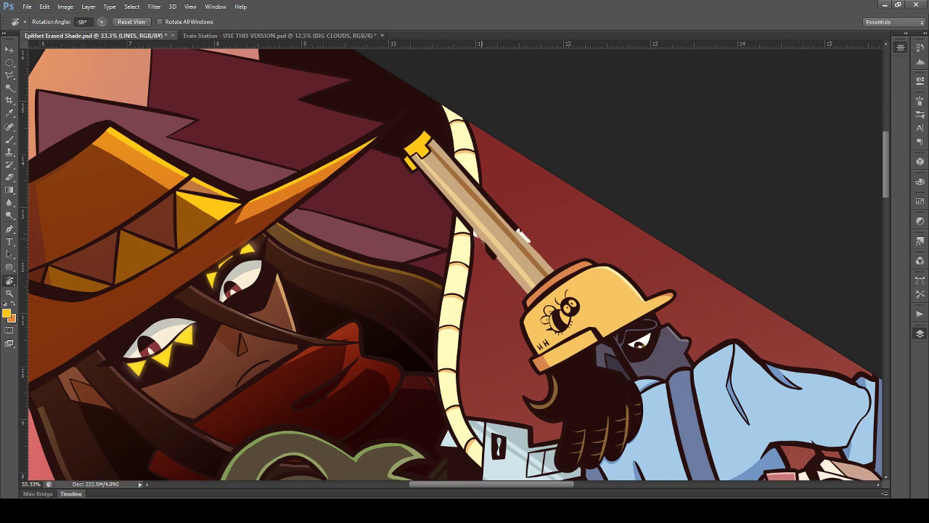
{"action": "mouse_move", "coordinate": [509, 221]}
{"action": "left_mouse_down"}
{"action": "mouse_move", "coordinate": [539, 244]}
{"action": "mouse_move", "coordinate": [500, 210]}
{"action": "left_mouse_up"}
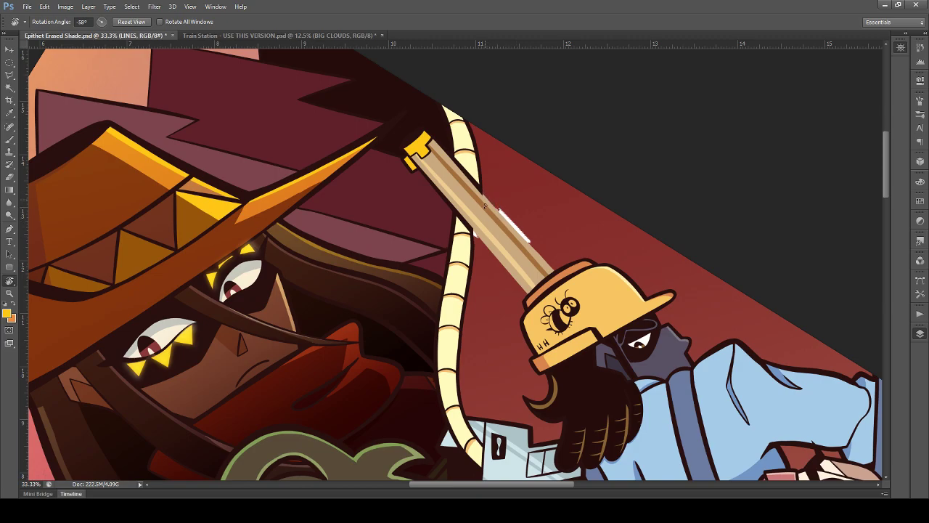
{"action": "mouse_move", "coordinate": [405, 167]}
{"action": "left_mouse_down"}
{"action": "mouse_move", "coordinate": [439, 203]}
{"action": "mouse_move", "coordinate": [449, 198]}
{"action": "mouse_move", "coordinate": [460, 223]}
{"action": "left_mouse_up"}
{"action": "key", "text": "ctrl+z"}
{"action": "left_click_drag", "start_coordinate": [472, 190], "coordinate": [474, 184]}
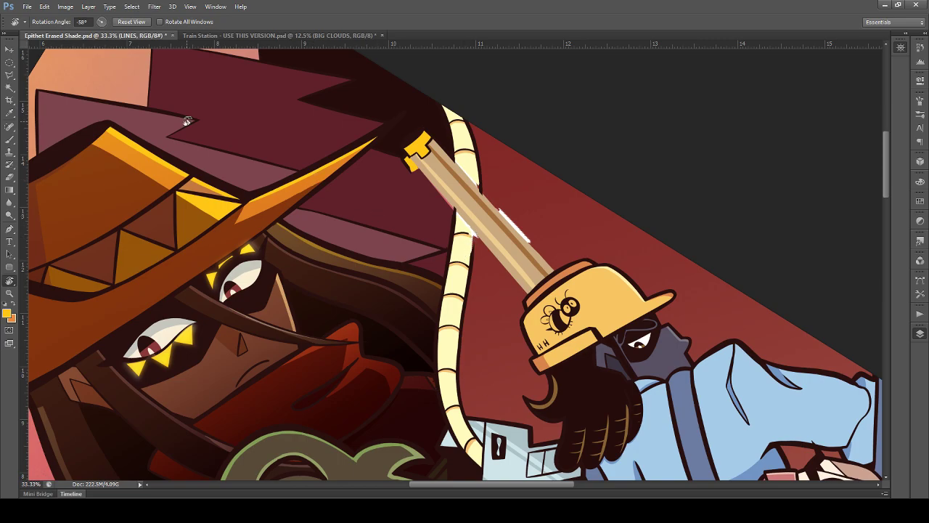
Step: Sample the rope's dark outline colour for the Brush and try redrawing the rope's edge across the plunger handle
{"action": "left_click", "coordinate": [9, 140]}
{"action": "left_click", "coordinate": [474, 266], "text": "alt"}
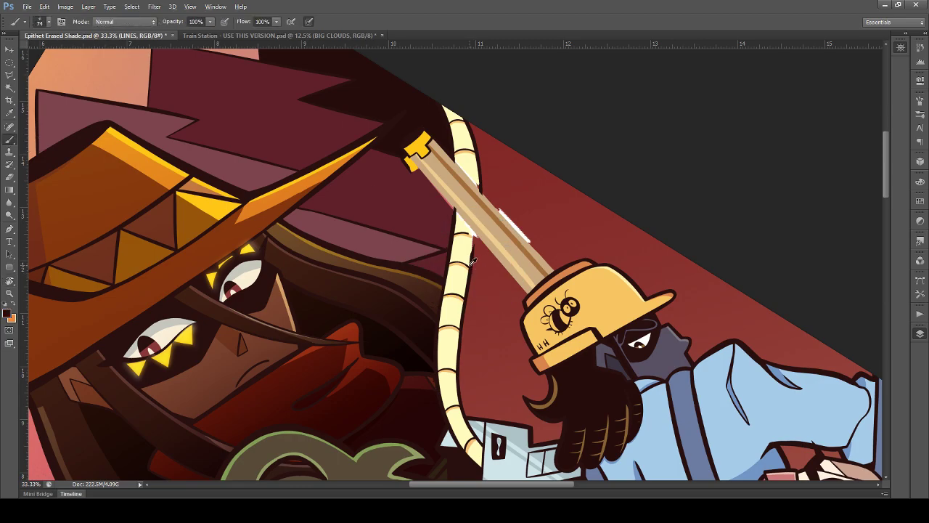
{"action": "left_click_drag", "start_coordinate": [473, 250], "coordinate": [481, 194]}
{"action": "key", "text": "ctrl+z"}
{"action": "left_click_drag", "start_coordinate": [473, 255], "coordinate": [478, 173]}
{"action": "key", "text": "ctrl+z"}
{"action": "key", "text": "ctrl+z"}
{"action": "mouse_move", "coordinate": [473, 258]}
{"action": "left_mouse_down"}
{"action": "mouse_move", "coordinate": [478, 175]}
{"action": "mouse_move", "coordinate": [478, 190]}
{"action": "left_mouse_up"}
{"action": "key", "text": "ctrl+z"}
{"action": "key", "text": "ctrl+z"}
{"action": "key", "text": "ctrl+z"}
{"action": "left_click_drag", "start_coordinate": [471, 266], "coordinate": [478, 177]}
{"action": "key", "text": "ctrl+z"}
{"action": "left_click_drag", "start_coordinate": [474, 266], "coordinate": [481, 178]}
{"action": "key", "text": "ctrl+z"}
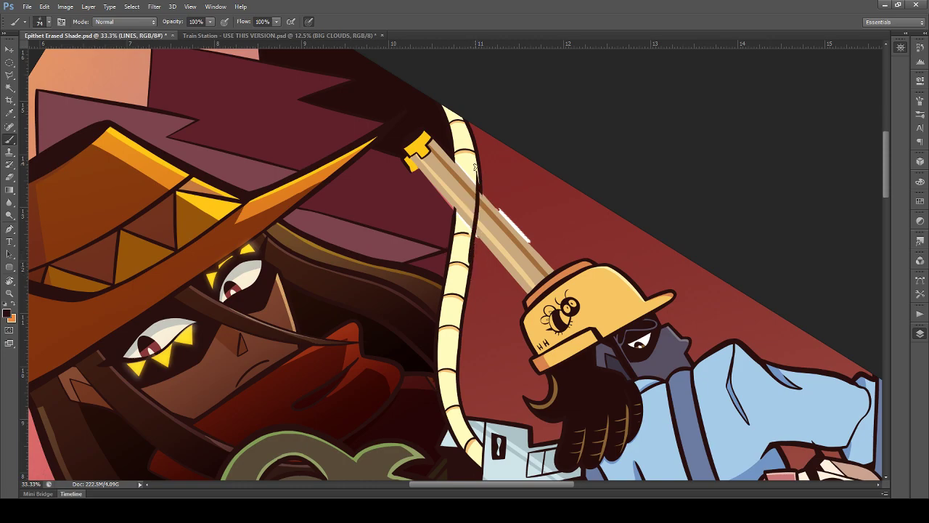
{"action": "key", "text": "ctrl+z"}
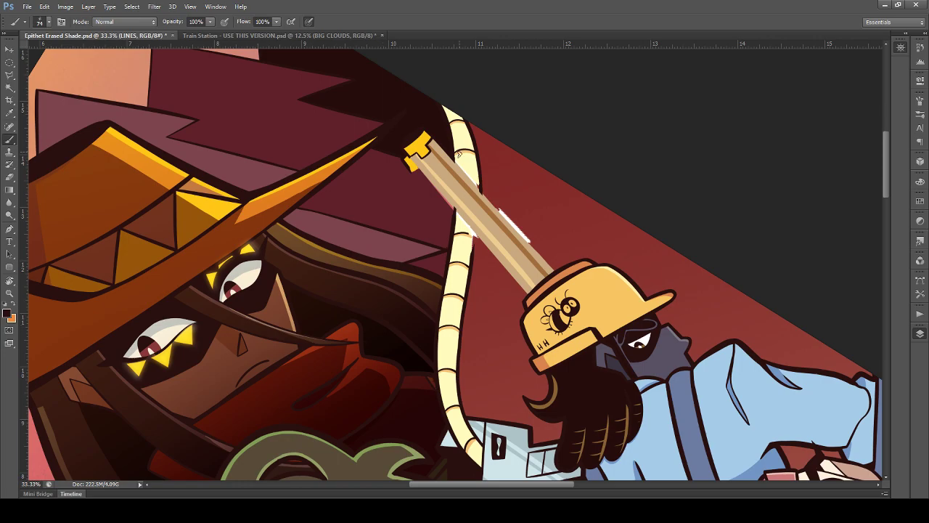
Step: Redraw the rope's outer outline across the plunger handle, joining the broken line above and below it
{"action": "left_click_drag", "start_coordinate": [472, 264], "coordinate": [477, 170]}
{"action": "left_click_drag", "start_coordinate": [479, 215], "coordinate": [478, 169]}
{"action": "left_click_drag", "start_coordinate": [470, 228], "coordinate": [478, 206]}
{"action": "left_click_drag", "start_coordinate": [476, 238], "coordinate": [477, 200]}
{"action": "key", "text": "ctrl+alt+z"}
{"action": "key", "text": "ctrl+alt+z"}
{"action": "left_click_drag", "start_coordinate": [474, 244], "coordinate": [476, 202]}
{"action": "left_click_drag", "start_coordinate": [474, 245], "coordinate": [478, 192]}
{"action": "left_click_drag", "start_coordinate": [476, 237], "coordinate": [479, 179]}
{"action": "key", "text": "ctrl+alt+z"}
{"action": "left_click_drag", "start_coordinate": [477, 211], "coordinate": [479, 177]}
{"action": "key", "text": "ctrl+alt+z"}
{"action": "key", "text": "ctrl+alt+z"}
{"action": "scroll", "coordinate": [392, 218], "scroll_direction": "up", "scroll_amount": 3}
{"action": "key", "text": "ctrl+plus"}
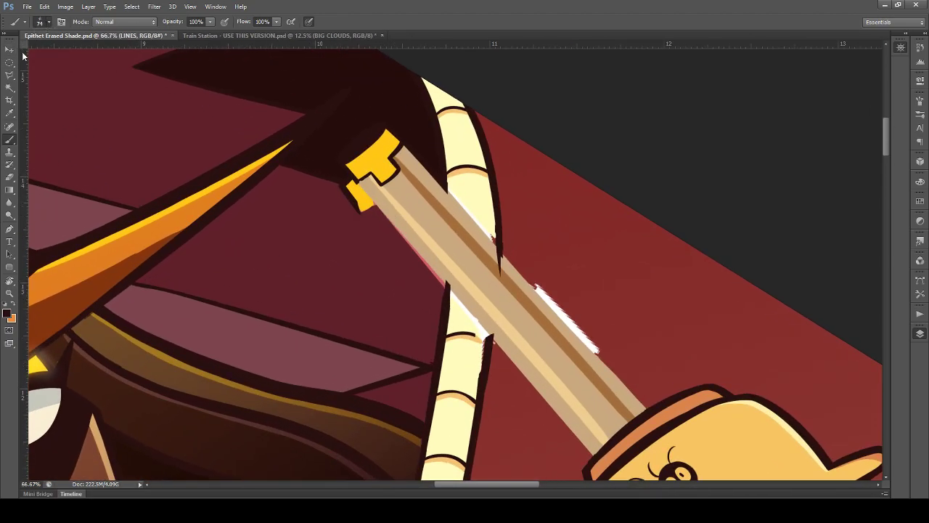
{"action": "left_click_drag", "start_coordinate": [492, 336], "coordinate": [490, 309]}
{"action": "left_click_drag", "start_coordinate": [487, 353], "coordinate": [490, 245]}
{"action": "key", "text": "ctrl+z"}
{"action": "left_click_drag", "start_coordinate": [491, 335], "coordinate": [498, 247]}
{"action": "left_click_drag", "start_coordinate": [491, 336], "coordinate": [496, 235]}
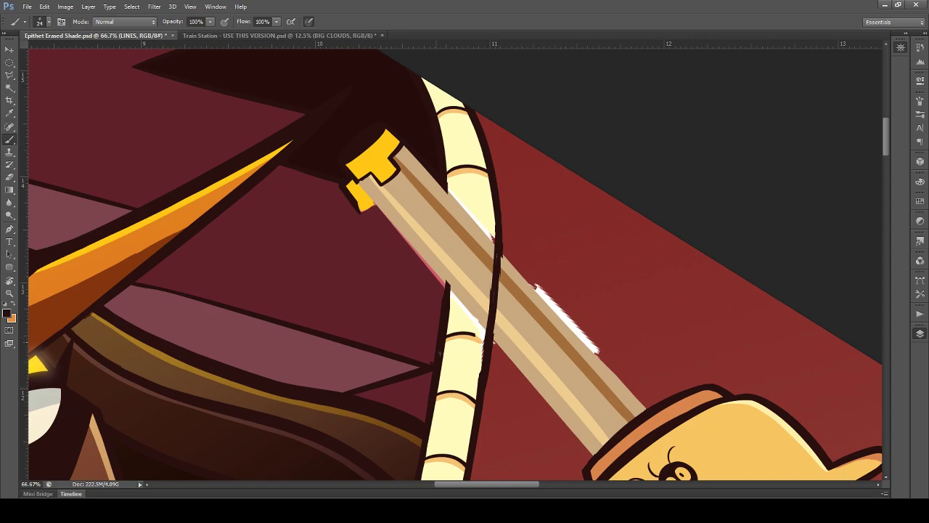
Step: Redraw the rope's inner outline across the plunger handle, on the side facing the hat-wearing character
{"action": "left_click_drag", "start_coordinate": [447, 285], "coordinate": [448, 226]}
{"action": "key", "text": "ctrl+z"}
{"action": "left_click_drag", "start_coordinate": [449, 286], "coordinate": [448, 171]}
{"action": "left_click_drag", "start_coordinate": [448, 283], "coordinate": [445, 148]}
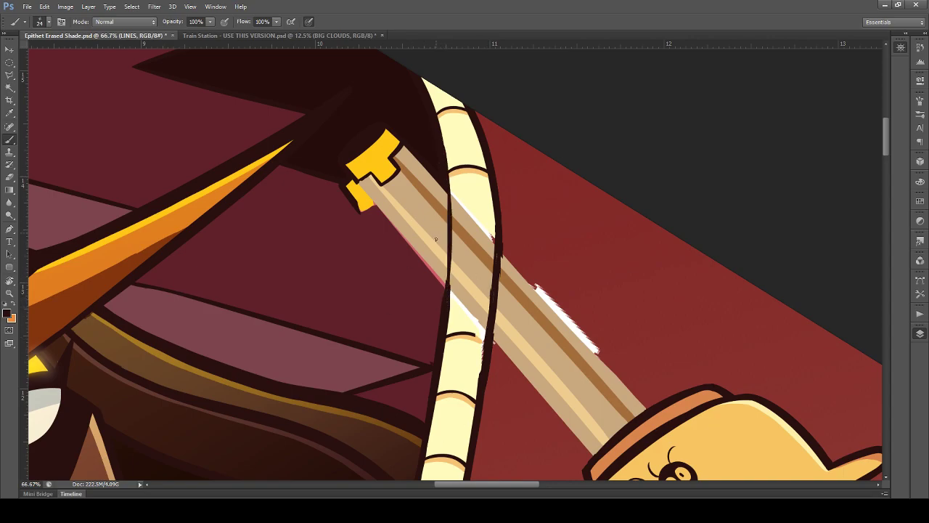
{"action": "left_click_drag", "start_coordinate": [442, 314], "coordinate": [446, 159]}
{"action": "key", "text": "ctrl+z"}
{"action": "left_click_drag", "start_coordinate": [449, 294], "coordinate": [451, 205]}
{"action": "key", "text": "ctrl+z"}
{"action": "left_click_drag", "start_coordinate": [448, 290], "coordinate": [449, 183]}
{"action": "left_click_drag", "start_coordinate": [449, 294], "coordinate": [451, 180]}
{"action": "key", "text": "ctrl+z"}
{"action": "left_click_drag", "start_coordinate": [446, 293], "coordinate": [446, 225]}
{"action": "left_click_drag", "start_coordinate": [449, 288], "coordinate": [450, 241]}
Step: Draw two curved segment lines across the rope where it passes over the plunger handle
{"action": "left_click_drag", "start_coordinate": [476, 335], "coordinate": [486, 345]}
{"action": "mouse_move", "coordinate": [482, 372]}
{"action": "left_mouse_down"}
{"action": "mouse_move", "coordinate": [491, 252]}
{"action": "mouse_move", "coordinate": [493, 273]}
{"action": "left_mouse_up"}
{"action": "key", "text": "ctrl+z"}
{"action": "key", "text": "ctrl+z"}
{"action": "key", "text": "ctrl+z"}
{"action": "left_click_drag", "start_coordinate": [451, 222], "coordinate": [495, 221]}
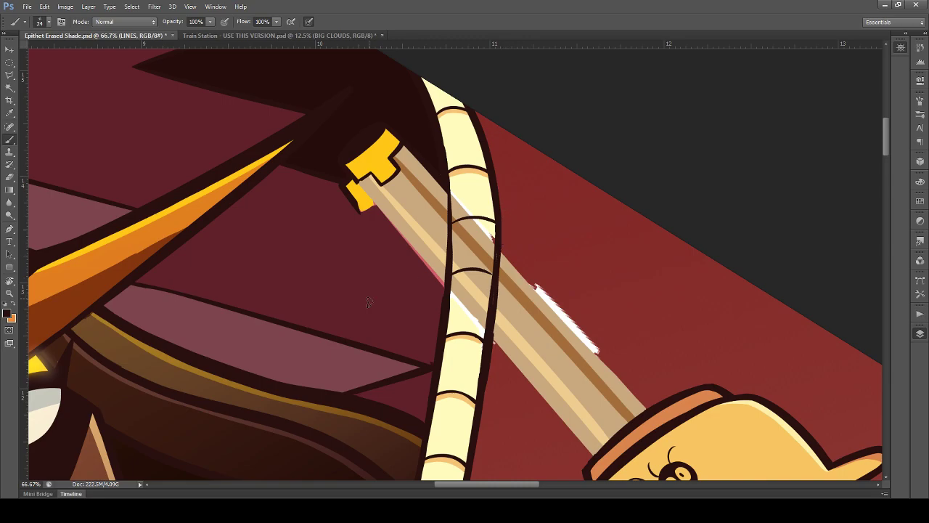
{"action": "key", "text": "ctrl+minus"}
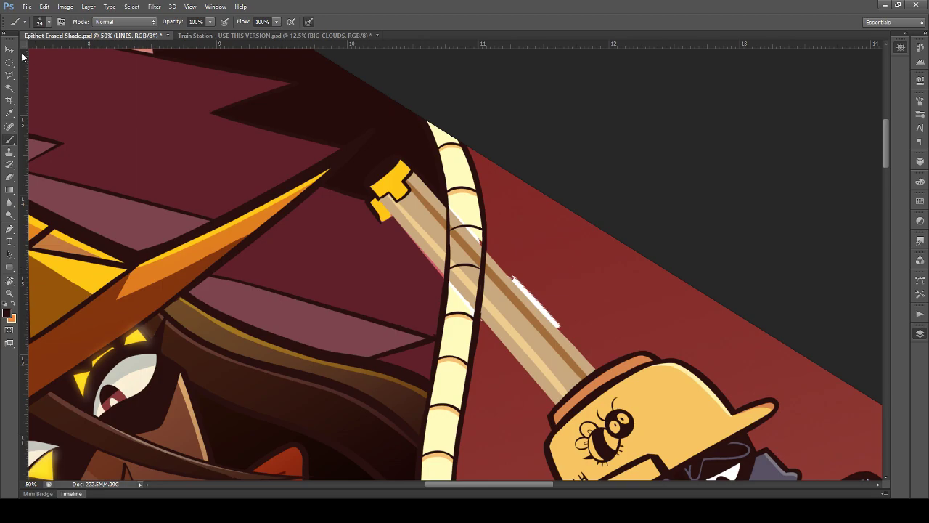
Step: Remove the remaining dark outline around the plunger handle's yellow tip and save the poster
{"action": "left_click", "coordinate": [9, 49]}
{"action": "key", "text": "ctrl+alt+z"}
{"action": "key", "text": "ctrl+alt+z"}
{"action": "key", "text": "ctrl+alt+z"}
{"action": "key", "text": "ctrl+alt+z"}
{"action": "key", "text": "ctrl+alt+z"}
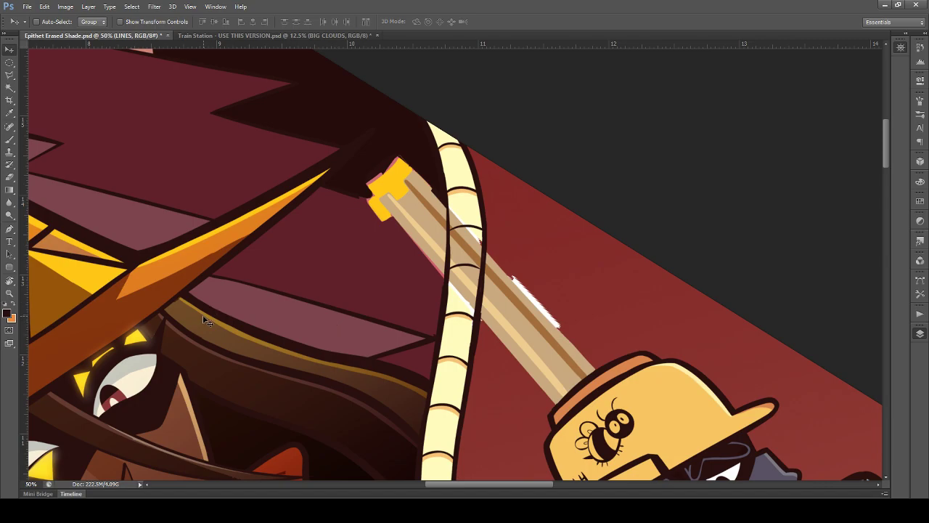
{"action": "key", "text": "ctrl+s"}
Step: Erase the plunger handle and yellow tip colours outside the rope on the COLOR layer
{"action": "mouse_move", "coordinate": [542, 363]}
{"action": "left_mouse_down"}
{"action": "mouse_move", "coordinate": [534, 400]}
{"action": "mouse_move", "coordinate": [559, 383]}
{"action": "mouse_move", "coordinate": [546, 410]}
{"action": "mouse_move", "coordinate": [599, 365]}
{"action": "mouse_move", "coordinate": [588, 359]}
{"action": "mouse_move", "coordinate": [593, 353]}
{"action": "mouse_move", "coordinate": [518, 395]}
{"action": "mouse_move", "coordinate": [552, 303]}
{"action": "mouse_move", "coordinate": [497, 326]}
{"action": "mouse_move", "coordinate": [486, 296]}
{"action": "mouse_move", "coordinate": [490, 251]}
{"action": "mouse_move", "coordinate": [491, 361]}
{"action": "mouse_move", "coordinate": [501, 347]}
{"action": "mouse_move", "coordinate": [523, 355]}
{"action": "mouse_move", "coordinate": [536, 305]}
{"action": "mouse_move", "coordinate": [544, 326]}
{"action": "left_mouse_up"}
{"action": "mouse_move", "coordinate": [382, 189]}
{"action": "left_mouse_down"}
{"action": "mouse_move", "coordinate": [372, 190]}
{"action": "mouse_move", "coordinate": [401, 190]}
{"action": "mouse_move", "coordinate": [399, 182]}
{"action": "mouse_move", "coordinate": [413, 231]}
{"action": "mouse_move", "coordinate": [421, 210]}
{"action": "mouse_move", "coordinate": [443, 274]}
{"action": "left_mouse_up"}
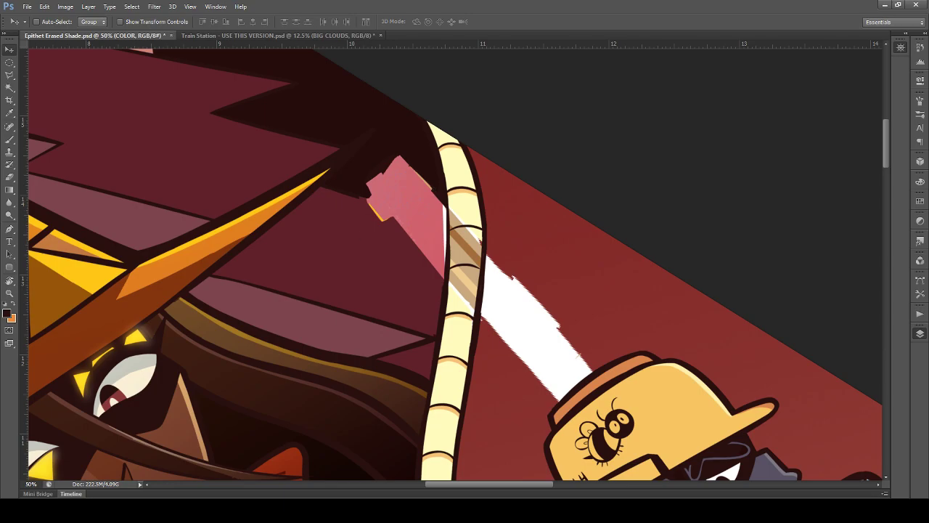
Step: Sample the rope's cream colour for the Brush and make the rope's COLOR layer active
{"action": "key", "text": "ctrl+plus"}
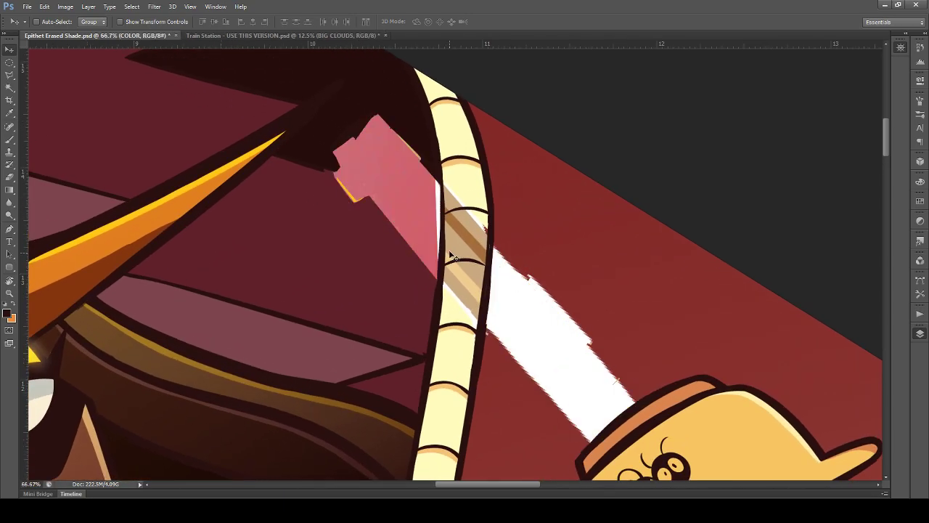
{"action": "left_click", "coordinate": [489, 252], "text": "ctrl"}
{"action": "left_click", "coordinate": [9, 139]}
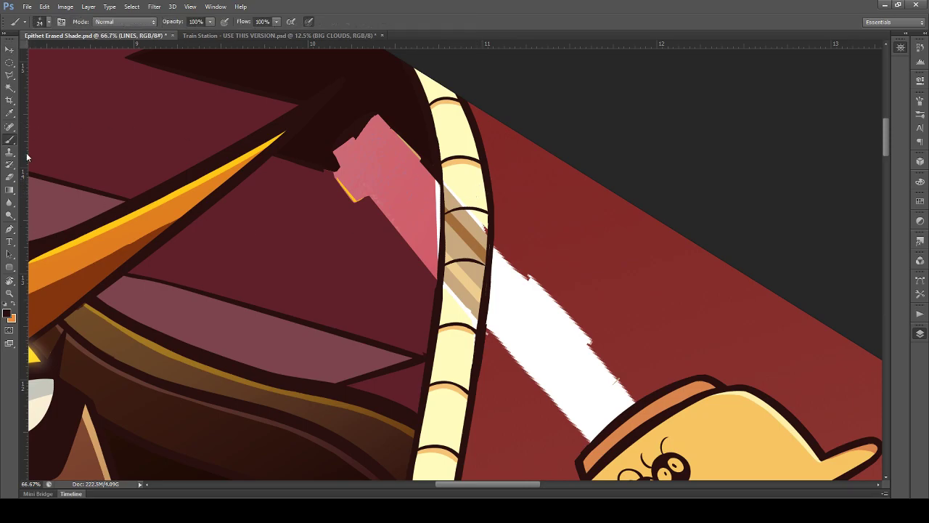
{"action": "left_click", "coordinate": [460, 175], "text": "alt"}
{"action": "mouse_move", "coordinate": [457, 199]}
{"action": "left_mouse_down"}
{"action": "mouse_move", "coordinate": [456, 225]}
{"action": "mouse_move", "coordinate": [449, 191]}
{"action": "mouse_move", "coordinate": [453, 202]}
{"action": "left_mouse_up"}
{"action": "left_click", "coordinate": [10, 49]}
{"action": "left_click", "coordinate": [480, 182], "text": "ctrl"}
{"action": "mouse_move", "coordinate": [465, 184]}
{"action": "left_mouse_down"}
{"action": "mouse_move", "coordinate": [426, 175]}
{"action": "mouse_move", "coordinate": [469, 222]}
{"action": "left_mouse_up"}
{"action": "left_click", "coordinate": [9, 139]}
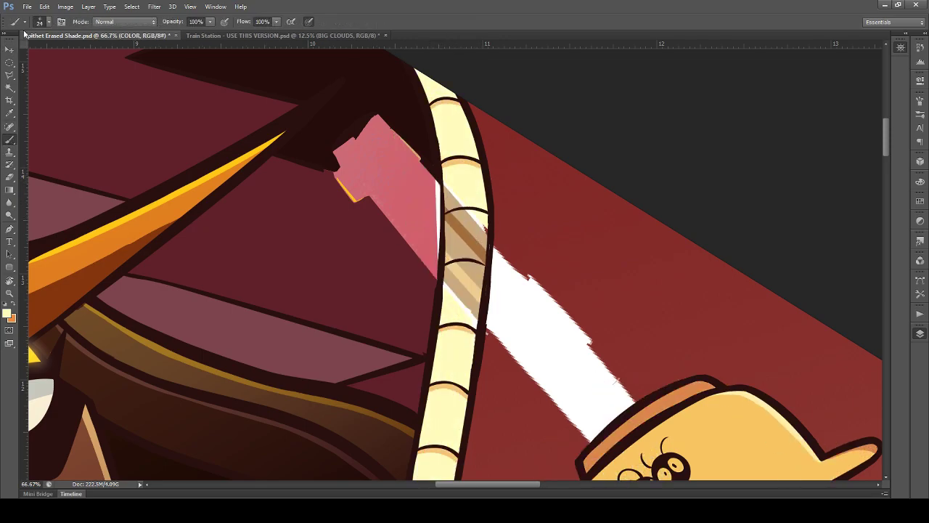
Step: Enlarge the brush and paint cream over the leftover handle colours inside the rope
{"action": "key", "text": "]"}
{"action": "key", "text": "]"}
{"action": "key", "text": "]"}
{"action": "key", "text": "]"}
{"action": "key", "text": "]"}
{"action": "key", "text": "]"}
{"action": "key", "text": "]"}
{"action": "mouse_move", "coordinate": [466, 305]}
{"action": "left_mouse_down"}
{"action": "mouse_move", "coordinate": [445, 250]}
{"action": "mouse_move", "coordinate": [447, 289]}
{"action": "mouse_move", "coordinate": [464, 314]}
{"action": "mouse_move", "coordinate": [451, 296]}
{"action": "mouse_move", "coordinate": [447, 307]}
{"action": "mouse_move", "coordinate": [447, 186]}
{"action": "mouse_move", "coordinate": [461, 208]}
{"action": "mouse_move", "coordinate": [476, 288]}
{"action": "mouse_move", "coordinate": [485, 239]}
{"action": "left_mouse_up"}
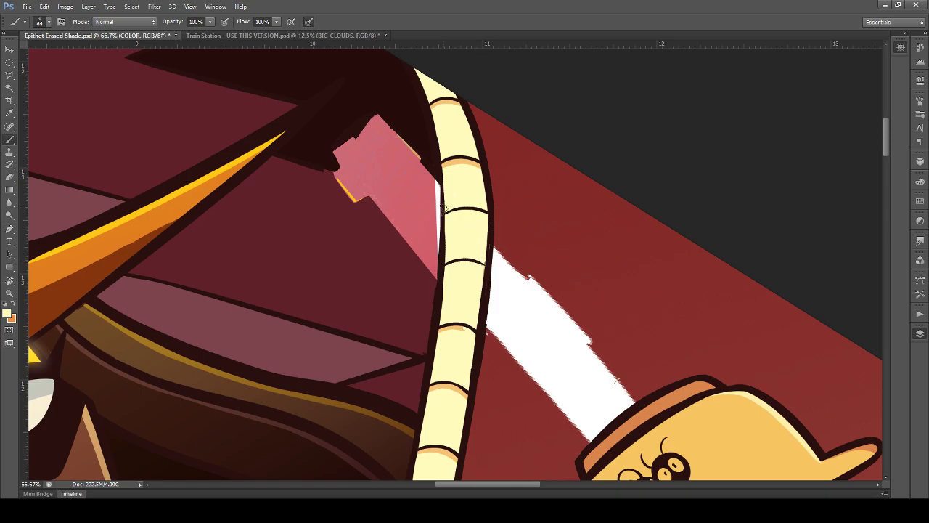
Step: Sample the rope's orange shading colour and paint matching shadows beside the repaired rope segment lines on the COLOR layer
{"action": "left_click", "coordinate": [11, 115]}
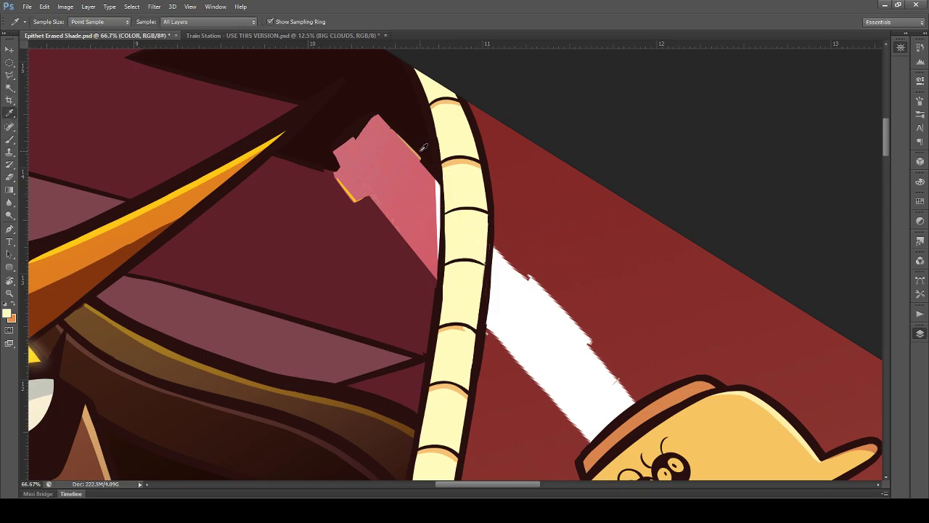
{"action": "left_click", "coordinate": [10, 140]}
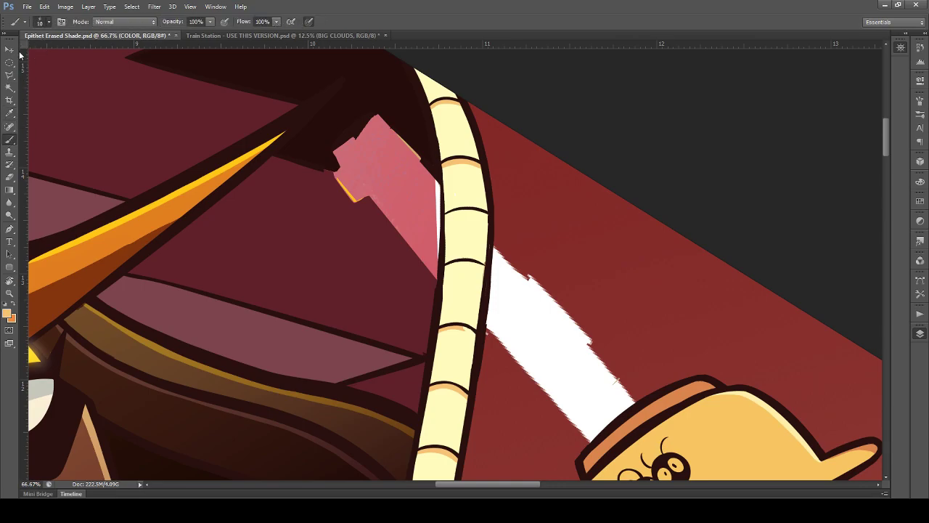
{"action": "left_click", "coordinate": [850, 452]}
{"action": "left_click", "coordinate": [839, 474]}
{"action": "left_click_drag", "start_coordinate": [442, 270], "coordinate": [477, 264]}
{"action": "key", "text": "ctrl+z"}
{"action": "key", "text": "ctrl+z"}
{"action": "left_click_drag", "start_coordinate": [445, 216], "coordinate": [488, 216]}
{"action": "key", "text": "ctrl+z"}
{"action": "key", "text": "ctrl+z"}
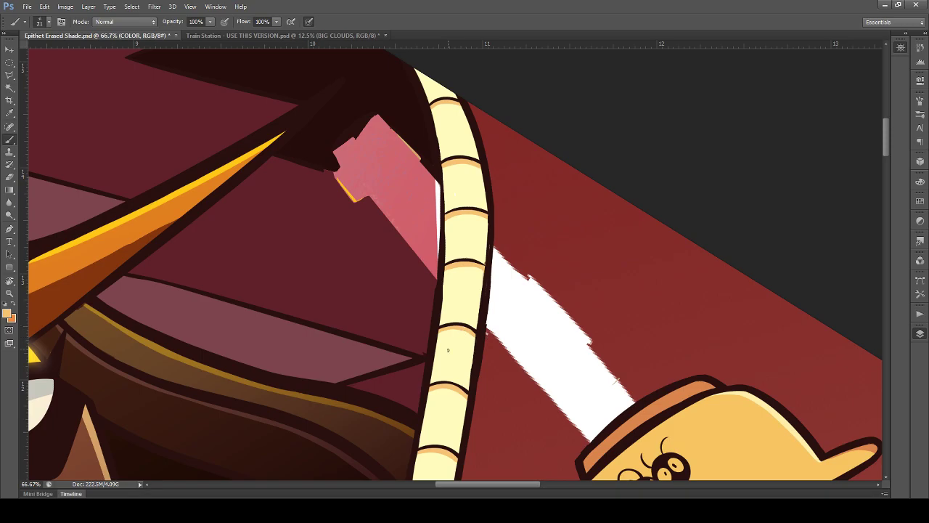
{"action": "scroll", "coordinate": [450, 354], "scroll_direction": "down", "scroll_amount": 2}
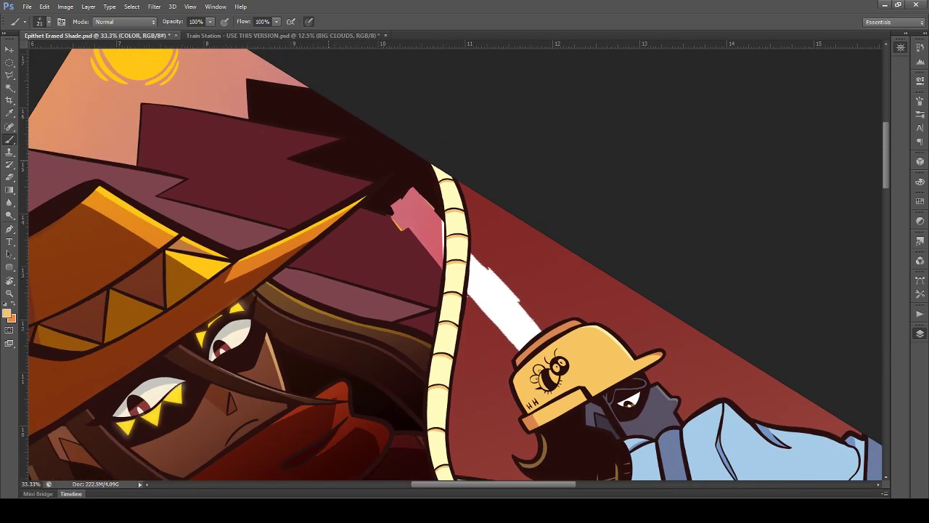
Step: Return the canvas rotation to 0° and save the poster
{"action": "key", "text": "r"}
{"action": "left_click_drag", "start_coordinate": [452, 149], "coordinate": [627, 194]}
{"action": "key", "text": "ctrl+s"}
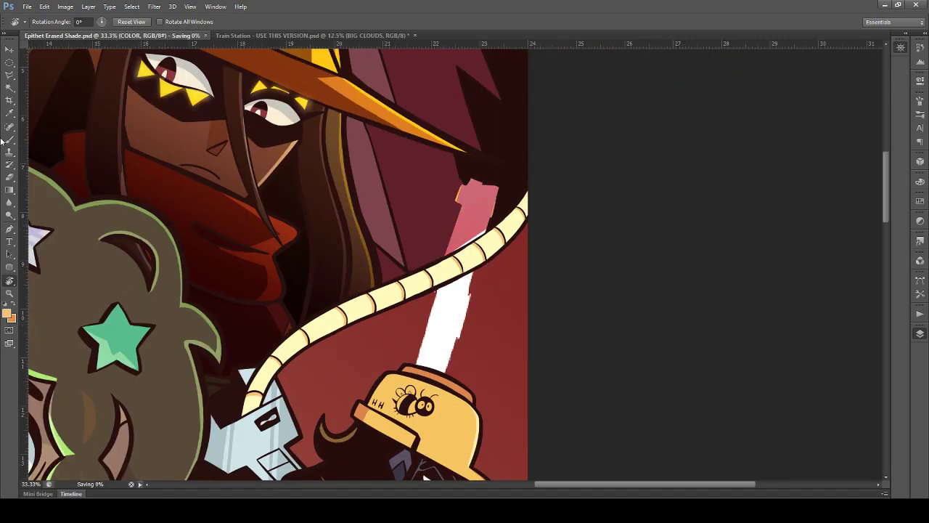
Step: Sample the red background colour and paint over the white handle gap between the rope and yellow cap on Layer 11
{"action": "left_click", "coordinate": [10, 51]}
{"action": "left_click", "coordinate": [441, 369], "text": "ctrl"}
{"action": "left_click", "coordinate": [9, 117]}
{"action": "left_click", "coordinate": [396, 331]}
{"action": "left_click", "coordinate": [10, 139]}
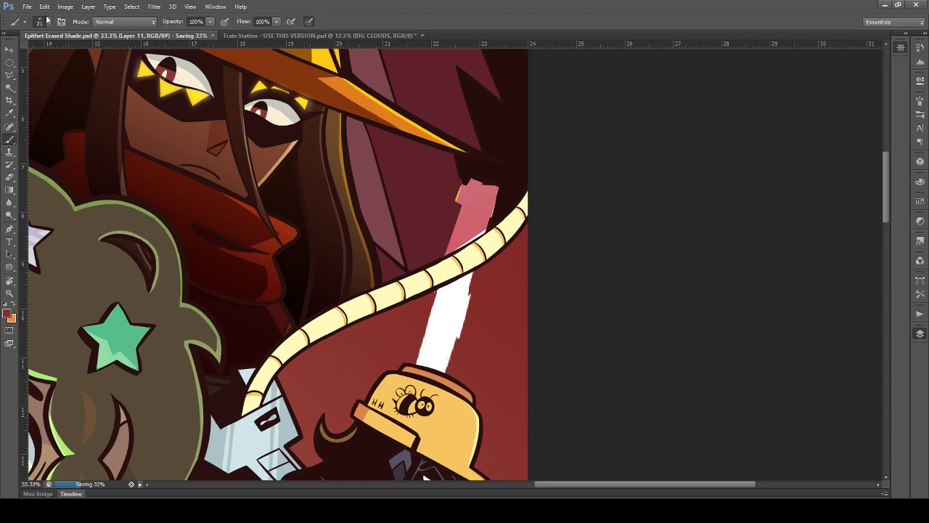
{"action": "mouse_move", "coordinate": [447, 328]}
{"action": "left_mouse_down"}
{"action": "mouse_move", "coordinate": [473, 294]}
{"action": "mouse_move", "coordinate": [433, 300]}
{"action": "mouse_move", "coordinate": [466, 283]}
{"action": "left_mouse_up"}
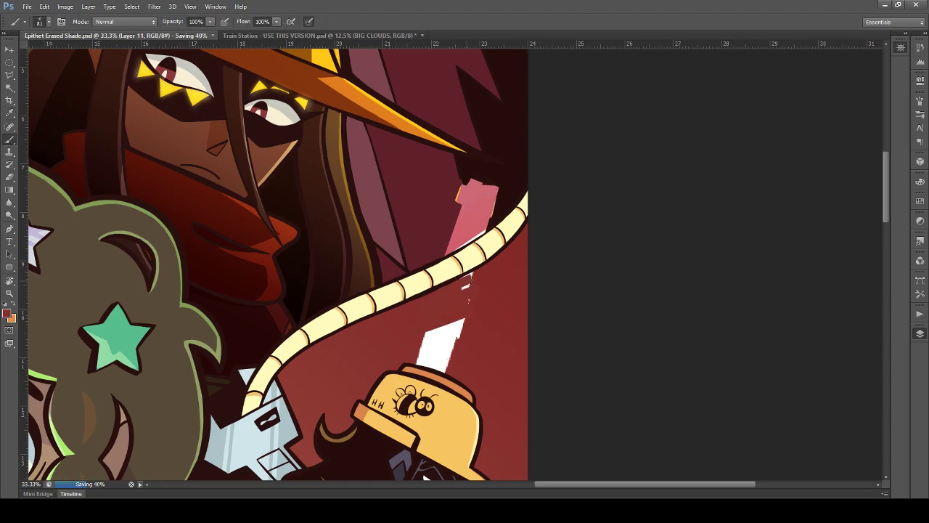
{"action": "mouse_move", "coordinate": [461, 317]}
{"action": "left_mouse_down"}
{"action": "mouse_move", "coordinate": [425, 352]}
{"action": "mouse_move", "coordinate": [432, 363]}
{"action": "mouse_move", "coordinate": [422, 361]}
{"action": "mouse_move", "coordinate": [454, 369]}
{"action": "mouse_move", "coordinate": [428, 346]}
{"action": "mouse_move", "coordinate": [458, 328]}
{"action": "mouse_move", "coordinate": [452, 341]}
{"action": "left_mouse_up"}
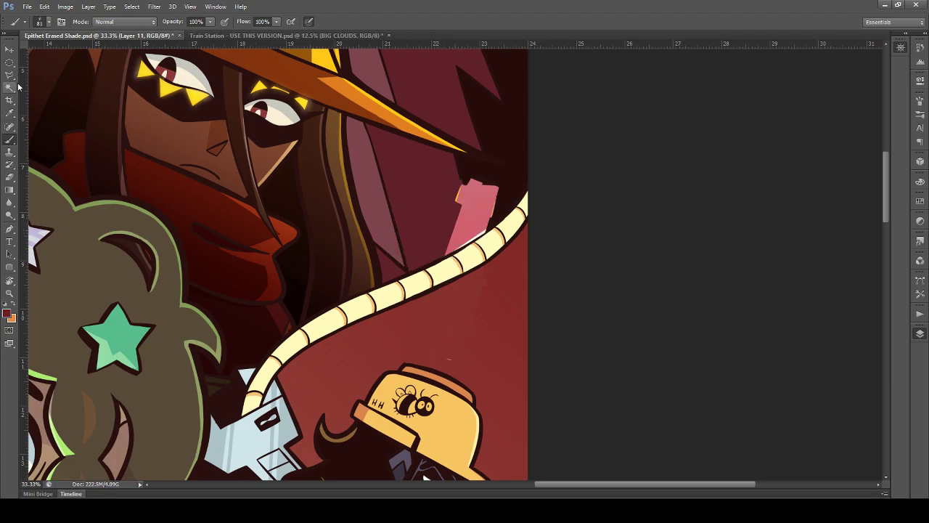
Step: Paint maroon over the pink handle gap above the rope on the Zora Trees layer
{"action": "left_click", "coordinate": [11, 49]}
{"action": "left_click", "coordinate": [438, 218], "text": "ctrl"}
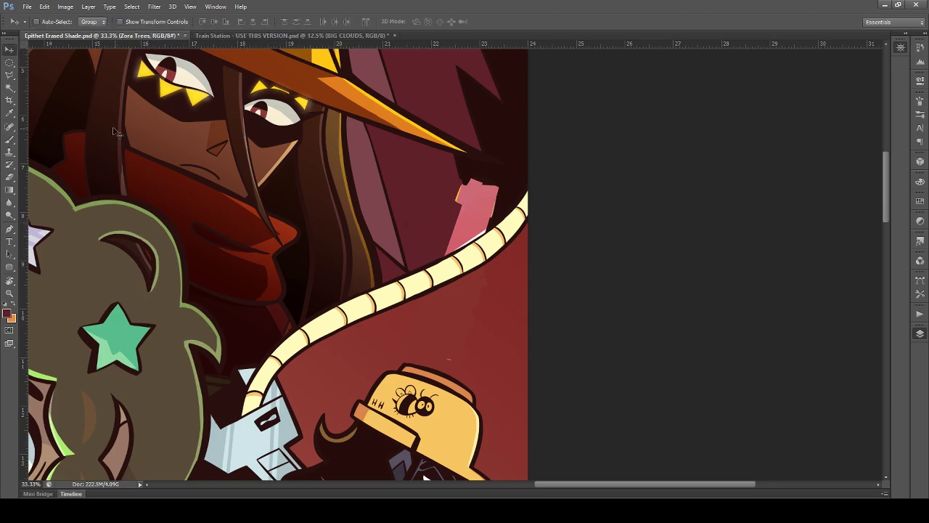
{"action": "left_click", "coordinate": [9, 140]}
{"action": "mouse_move", "coordinate": [451, 195]}
{"action": "left_mouse_down"}
{"action": "mouse_move", "coordinate": [480, 186]}
{"action": "mouse_move", "coordinate": [494, 205]}
{"action": "mouse_move", "coordinate": [450, 252]}
{"action": "left_mouse_up"}
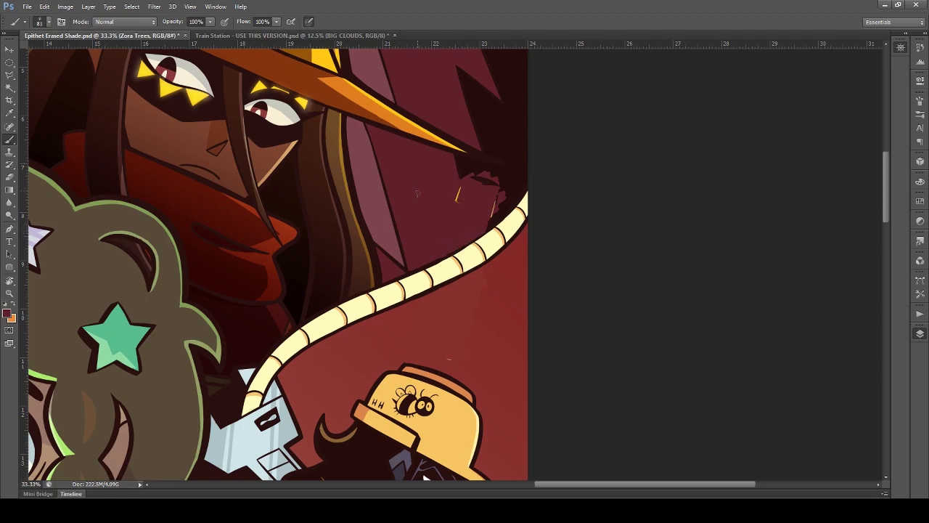
Step: Check the repaired background areas across the whole poster and save it
{"action": "key", "text": "ctrl+minus"}
{"action": "key", "text": "ctrl+minus"}
{"action": "key", "text": "ctrl+minus"}
{"action": "key", "text": "ctrl+minus"}
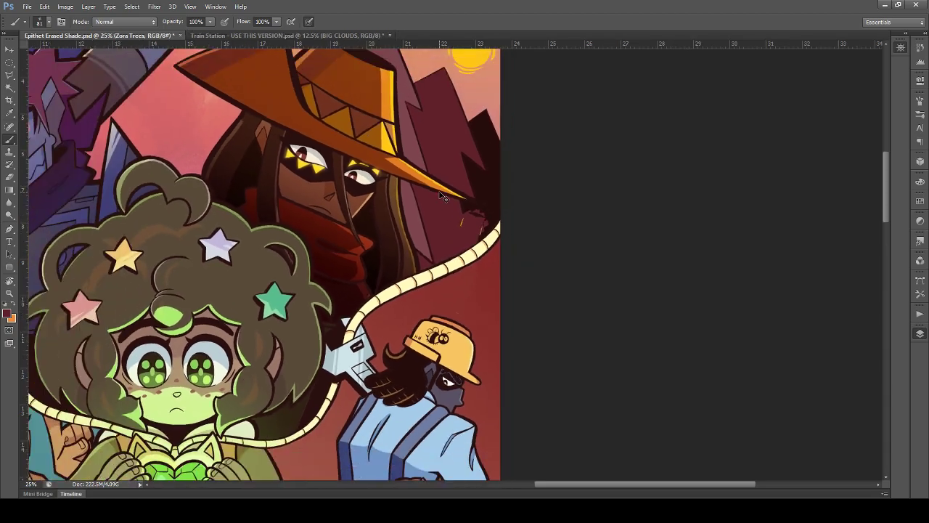
{"action": "key", "text": "ctrl+plus"}
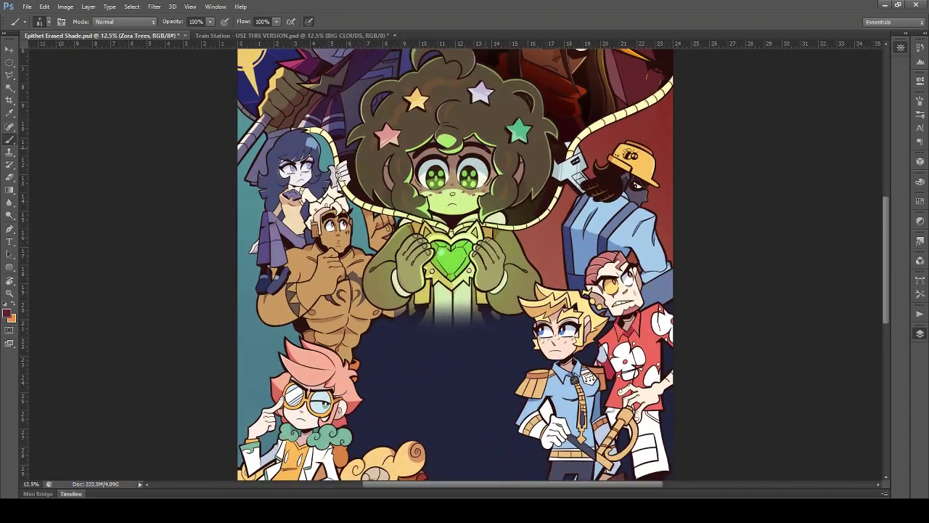
{"action": "scroll", "coordinate": [489, 153], "scroll_direction": "up", "scroll_amount": 4}
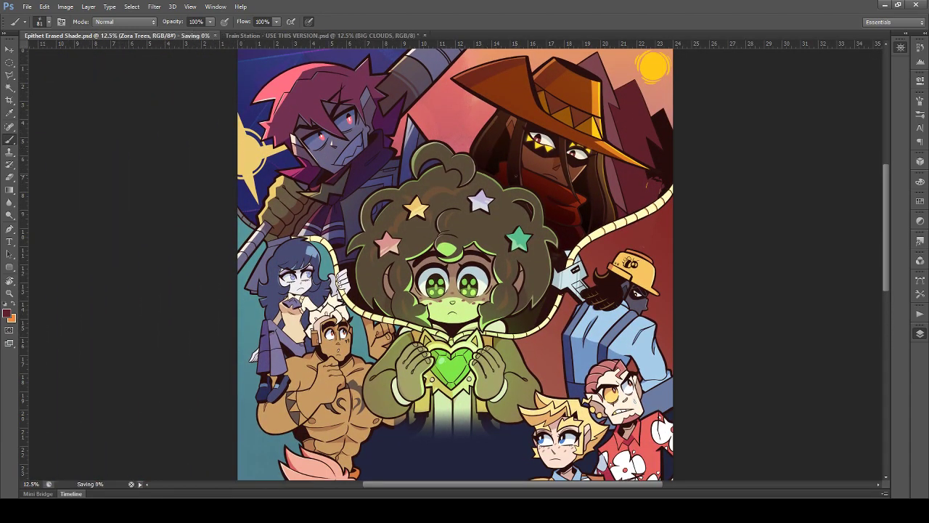
{"action": "scroll", "coordinate": [489, 154], "scroll_direction": "up", "scroll_amount": 2}
{"action": "key", "text": "ctrl+s"}
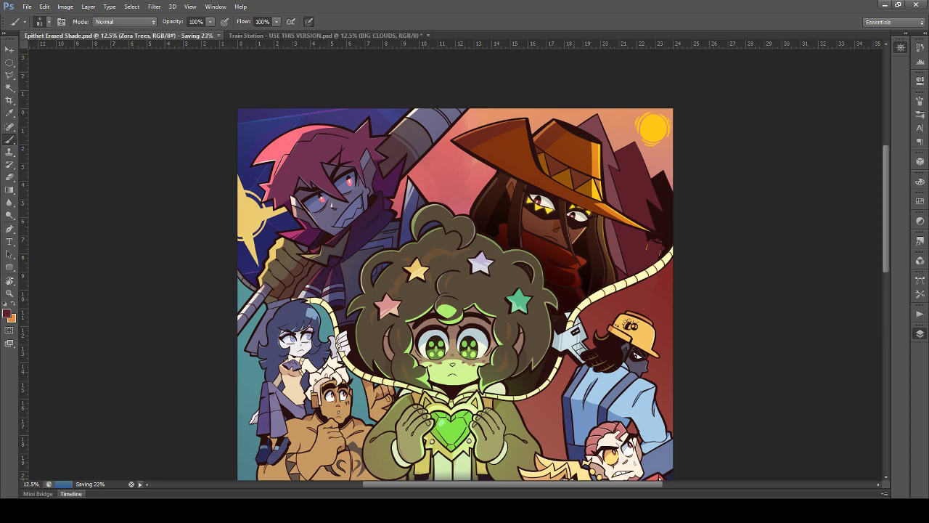
{"action": "left_click_drag", "start_coordinate": [564, 483], "coordinate": [611, 485]}
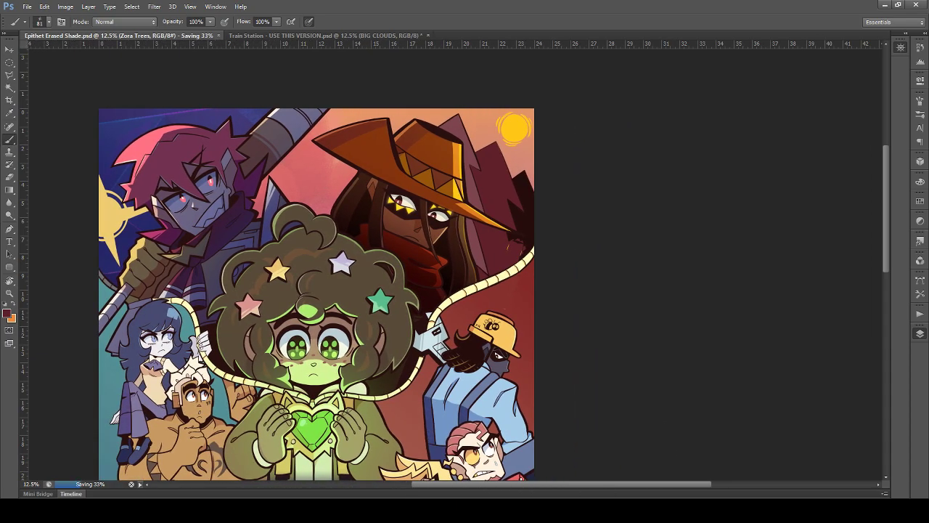
{"action": "scroll", "coordinate": [316, 286], "scroll_direction": "down", "scroll_amount": 1}
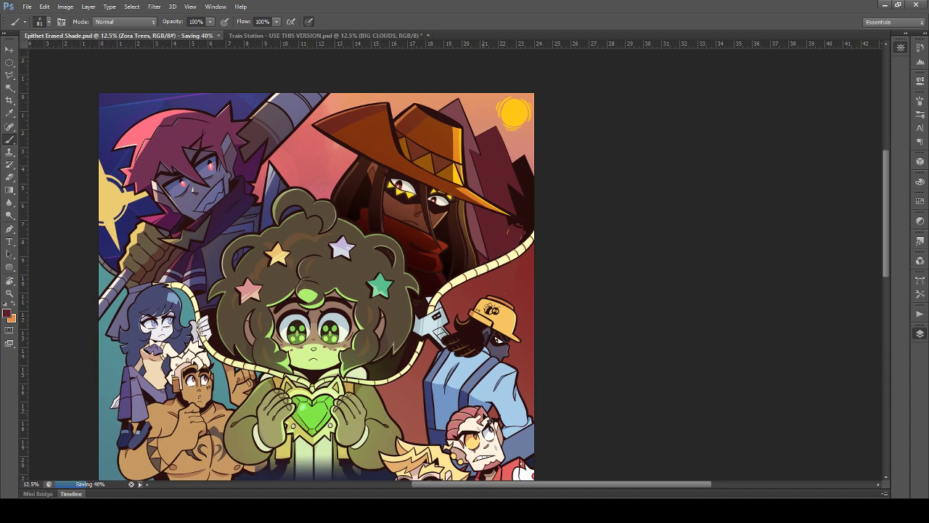
Step: Try to paint maroon over the yellow sliver beneath the hat brim on the Zora Trees layer
{"action": "key", "text": "ctrl+plus"}
{"action": "key", "text": "ctrl+plus"}
{"action": "key", "text": "ctrl+plus"}
{"action": "left_click", "coordinate": [9, 49]}
{"action": "scroll", "coordinate": [443, 294], "scroll_direction": "up", "scroll_amount": 3}
{"action": "left_click_drag", "start_coordinate": [506, 487], "coordinate": [556, 416]}
{"action": "key", "text": "ctrl+plus"}
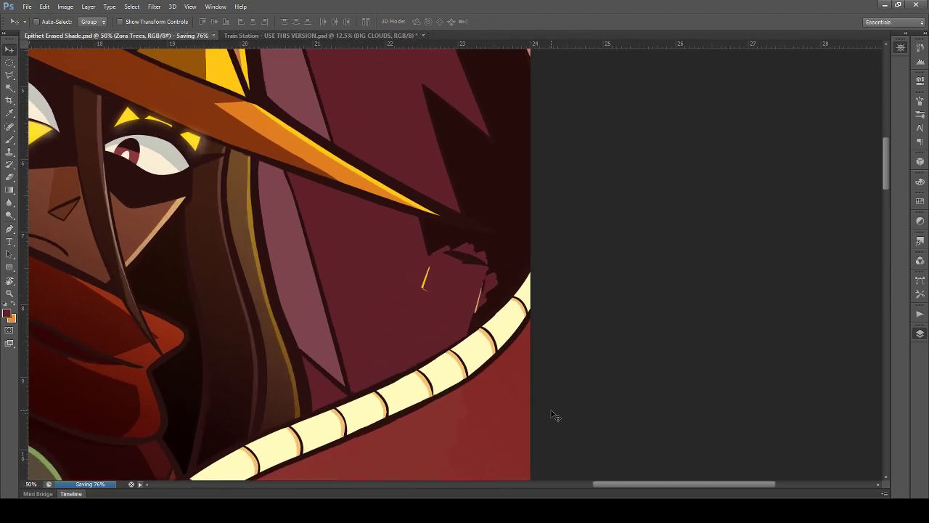
{"action": "left_click", "coordinate": [10, 139]}
{"action": "left_click_drag", "start_coordinate": [427, 272], "coordinate": [426, 288]}
{"action": "key", "text": "ctrl+z"}
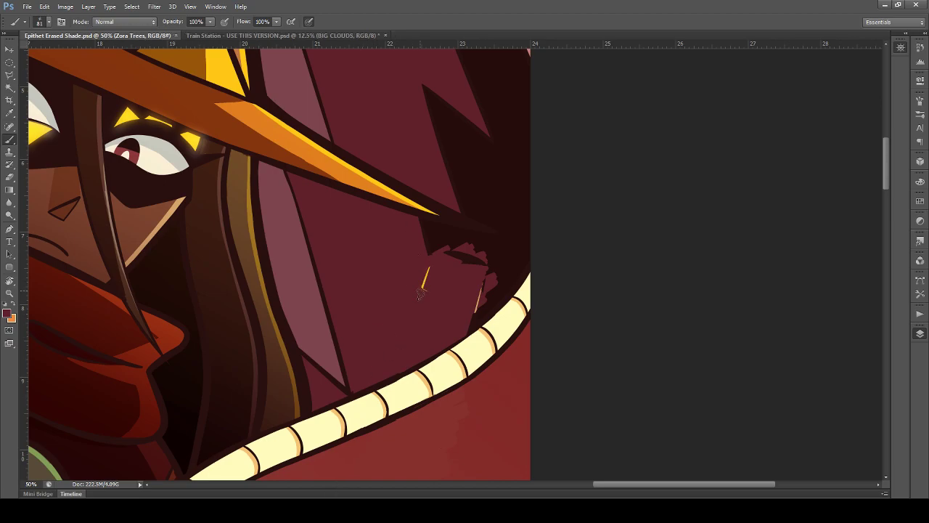
Step: Remove the leftover yellow sliver beneath the hat brim's tip on the Zora layer
{"action": "left_click", "coordinate": [9, 49]}
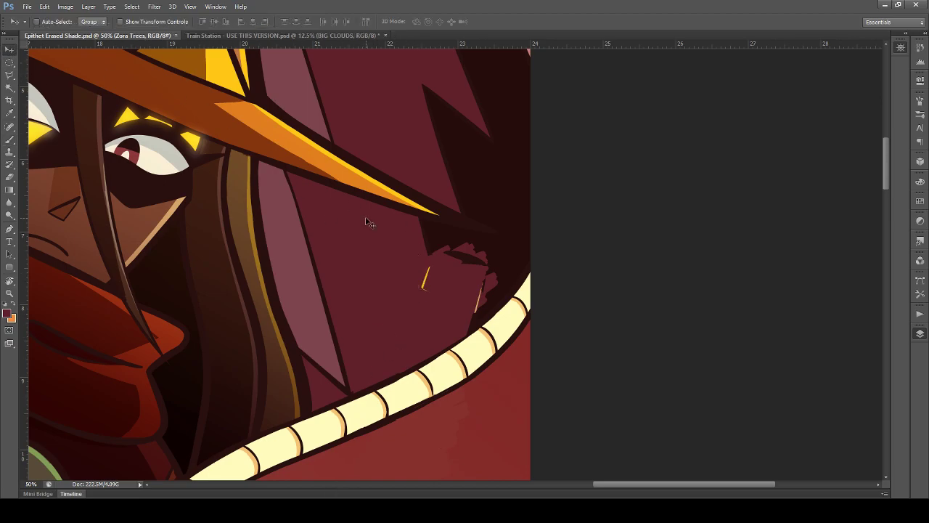
{"action": "left_click", "coordinate": [422, 286], "text": "ctrl"}
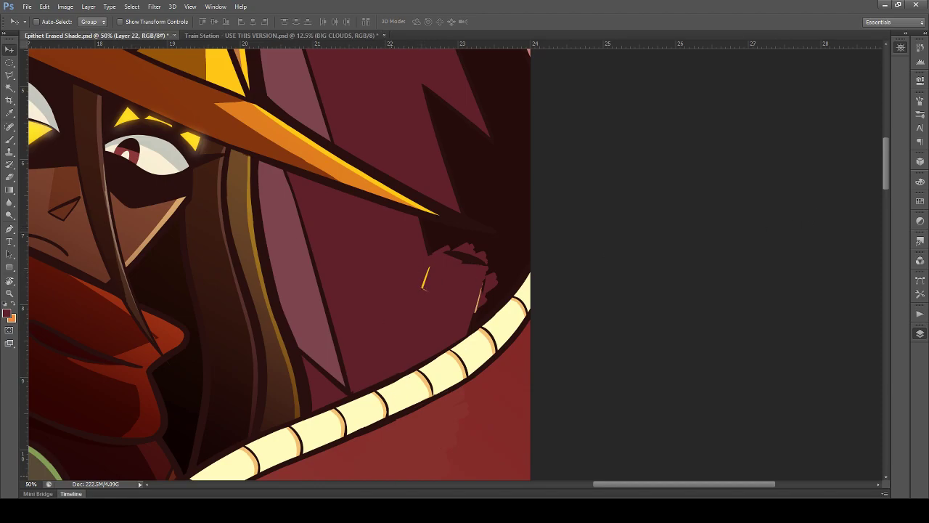
{"action": "left_click", "coordinate": [427, 292], "text": "ctrl"}
{"action": "left_click_drag", "start_coordinate": [427, 267], "coordinate": [424, 292]}
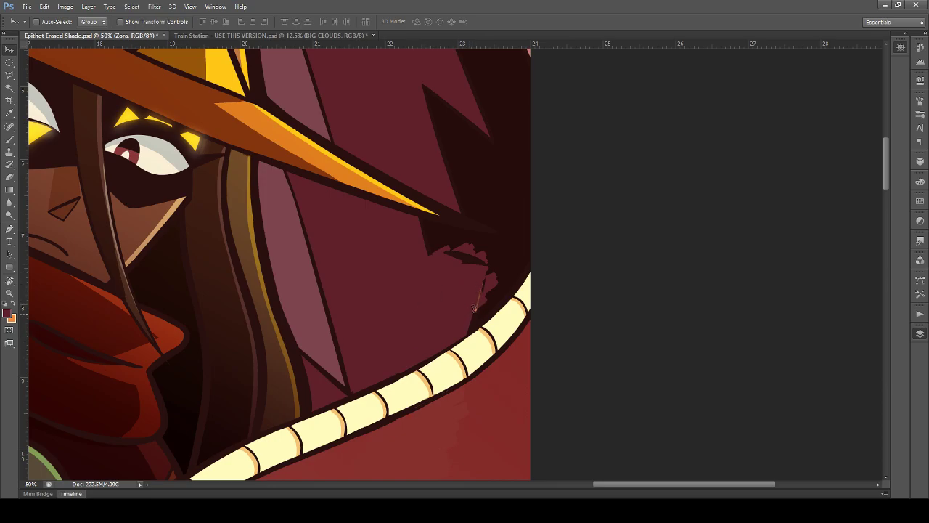
Step: Make the Zora Trees layer active and outline the jagged patch between the hat brim's tip and the rope with the Polygonal Lasso
{"action": "left_click", "coordinate": [499, 222], "text": "ctrl"}
{"action": "left_click", "coordinate": [8, 75]}
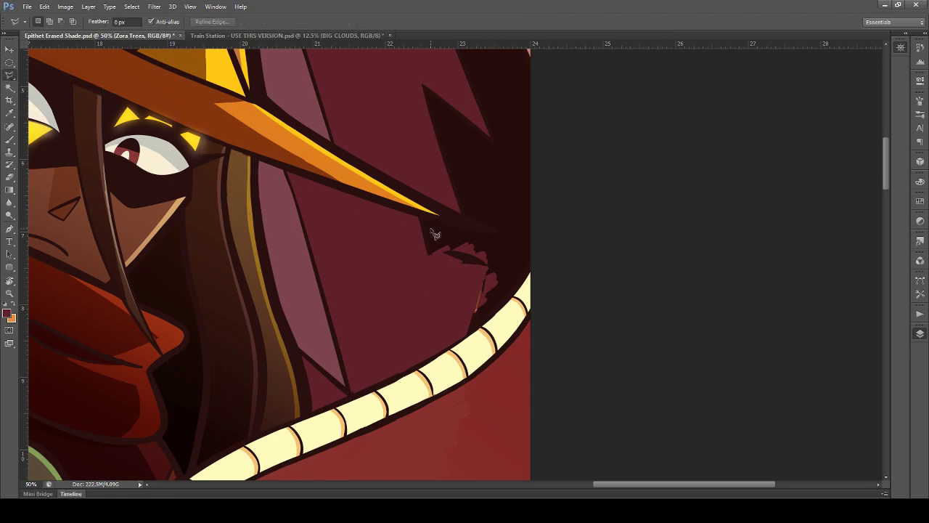
{"action": "left_click", "coordinate": [419, 215]}
{"action": "left_click", "coordinate": [449, 348]}
{"action": "left_click", "coordinate": [505, 302]}
{"action": "left_click", "coordinate": [512, 263]}
{"action": "left_click", "coordinate": [495, 229]}
{"action": "left_click", "coordinate": [441, 230]}
{"action": "left_click", "coordinate": [419, 215]}
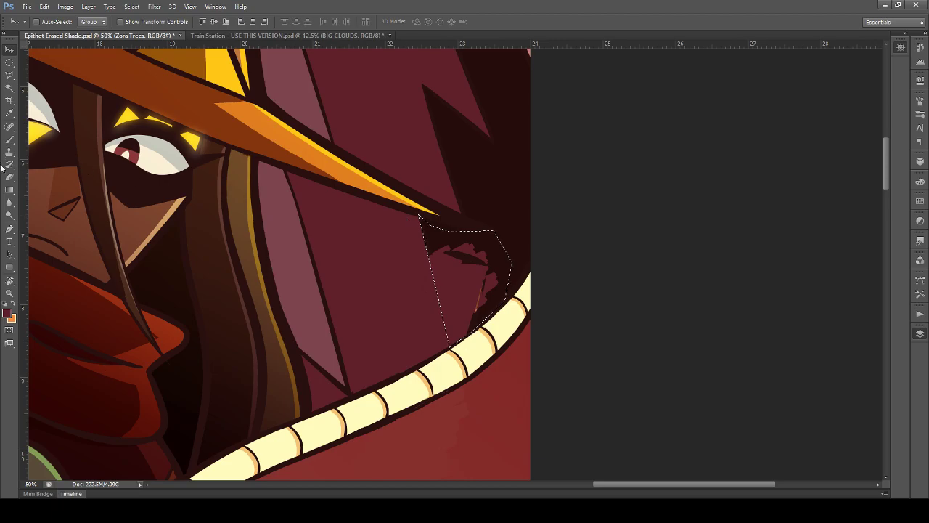
Step: Fill the selected patch with the trees' dark maroon on a new layer and deselect it
{"action": "left_click", "coordinate": [9, 191]}
{"action": "key", "text": "shift+g"}
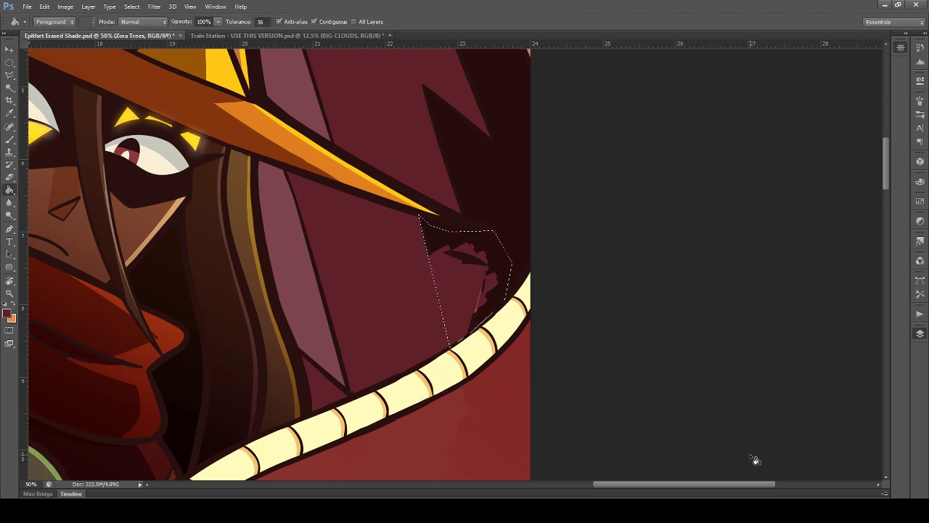
{"action": "key", "text": "ctrl+alt+shift+n"}
{"action": "left_click", "coordinate": [443, 268]}
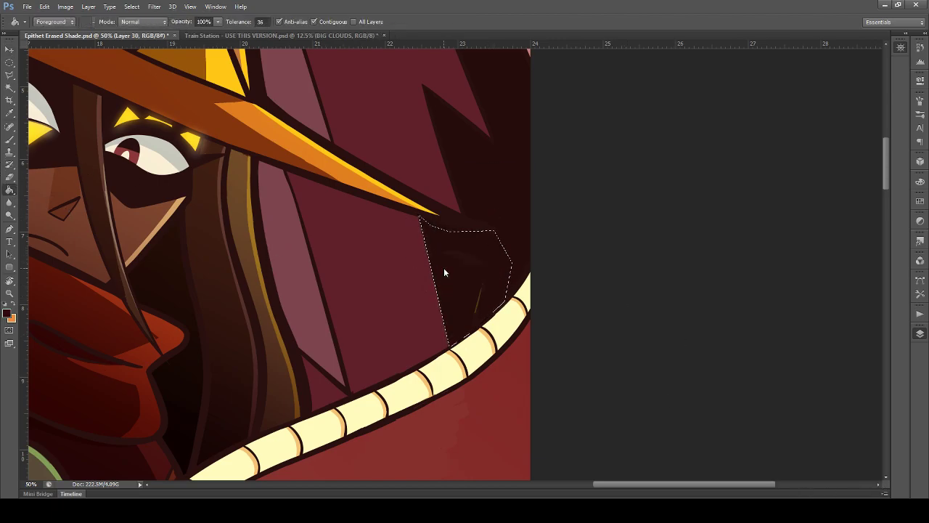
{"action": "left_click", "coordinate": [10, 63]}
{"action": "key", "text": "ctrl+d"}
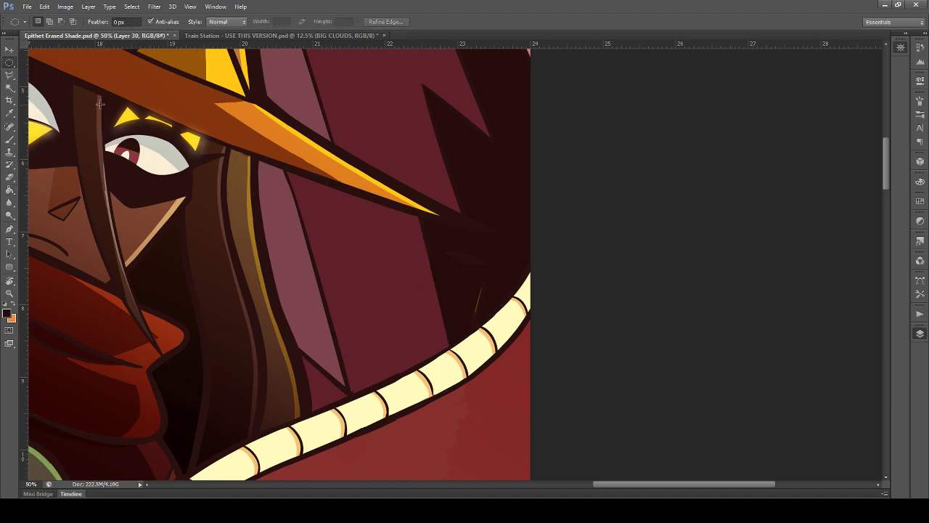
Step: Save the poster and try merging the dark fill layer into the Zora Trees layer
{"action": "scroll", "coordinate": [102, 103], "scroll_direction": "up", "scroll_amount": 2}
{"action": "key", "text": "ctrl+minus"}
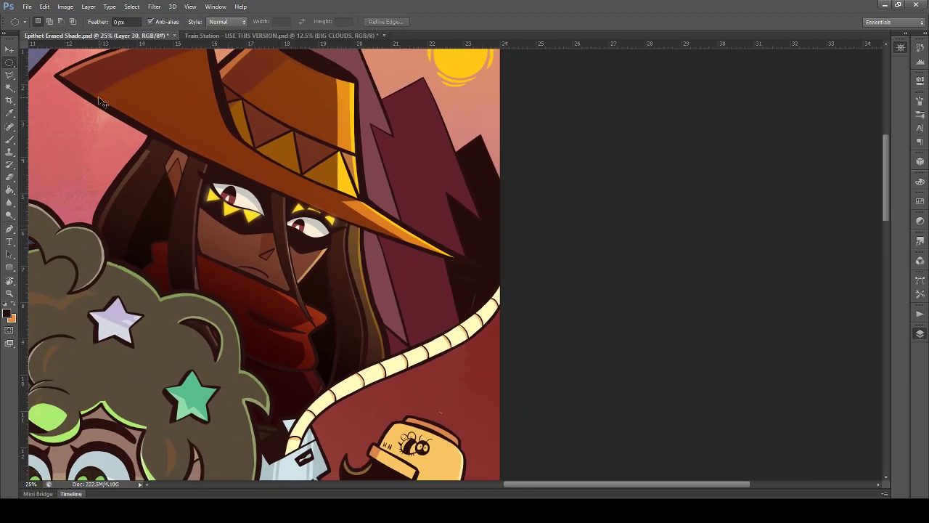
{"action": "key", "text": "ctrl+s"}
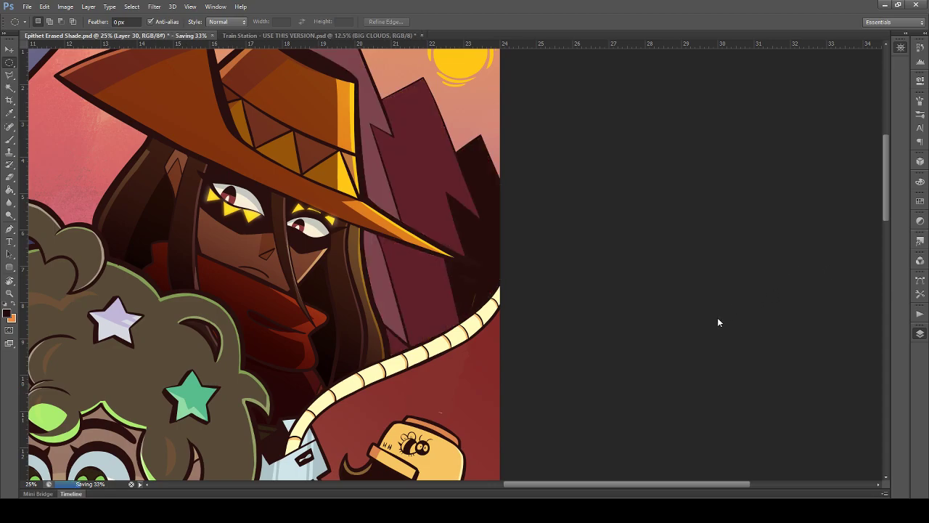
{"action": "key", "text": "ctrl+e"}
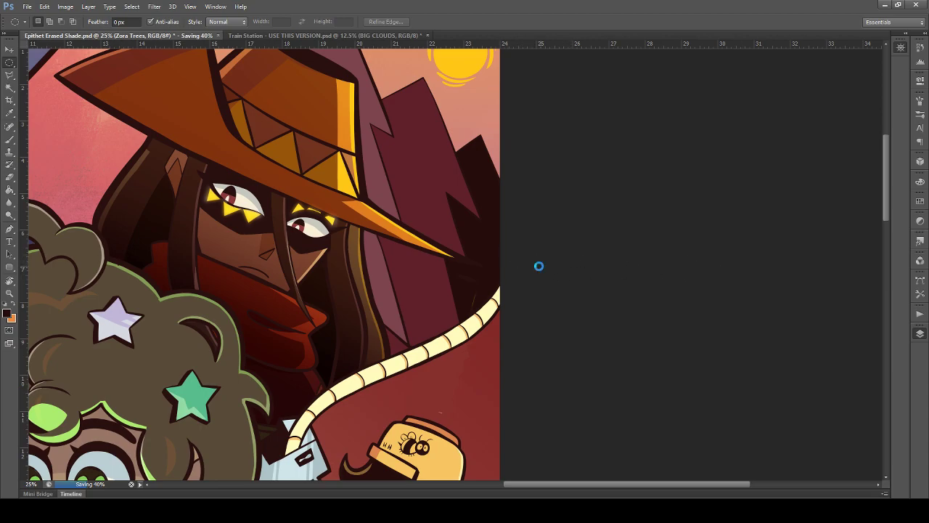
{"action": "key", "text": "alt+]"}
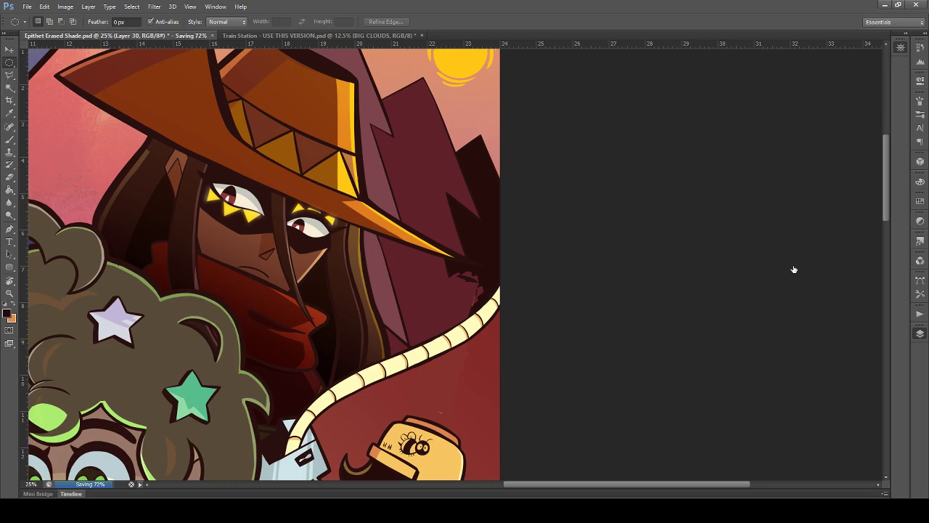
Step: Remove the remaining thin golden sliver above the rope on Layer 22
{"action": "key", "text": "v"}
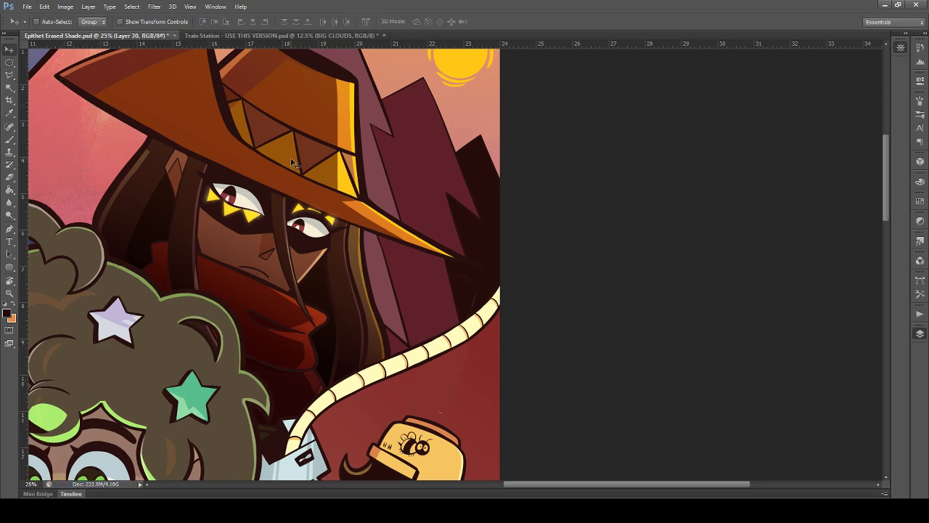
{"action": "key", "text": "ctrl+plus"}
{"action": "key", "text": "ctrl+plus"}
{"action": "key", "text": "ctrl+plus"}
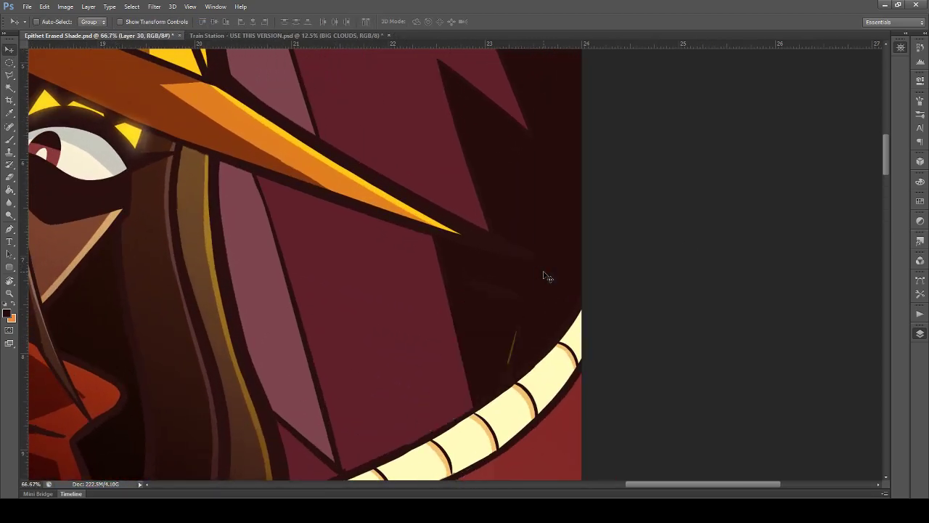
{"action": "scroll", "coordinate": [537, 310], "scroll_direction": "down", "scroll_amount": 1}
{"action": "left_click", "coordinate": [513, 320], "text": "ctrl"}
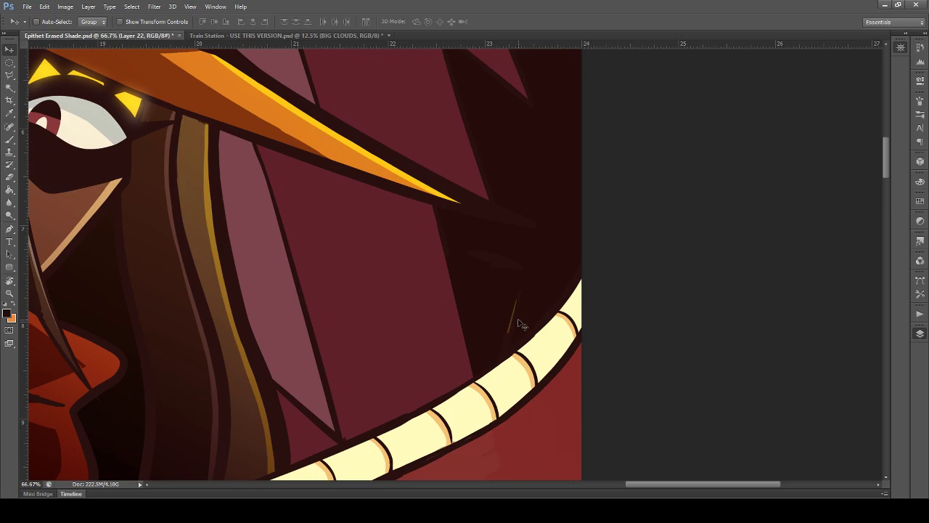
{"action": "left_click", "coordinate": [793, 230]}
{"action": "left_click", "coordinate": [796, 234]}
{"action": "key", "text": "Delete"}
{"action": "scroll", "coordinate": [473, 294], "scroll_direction": "down", "scroll_amount": 10}
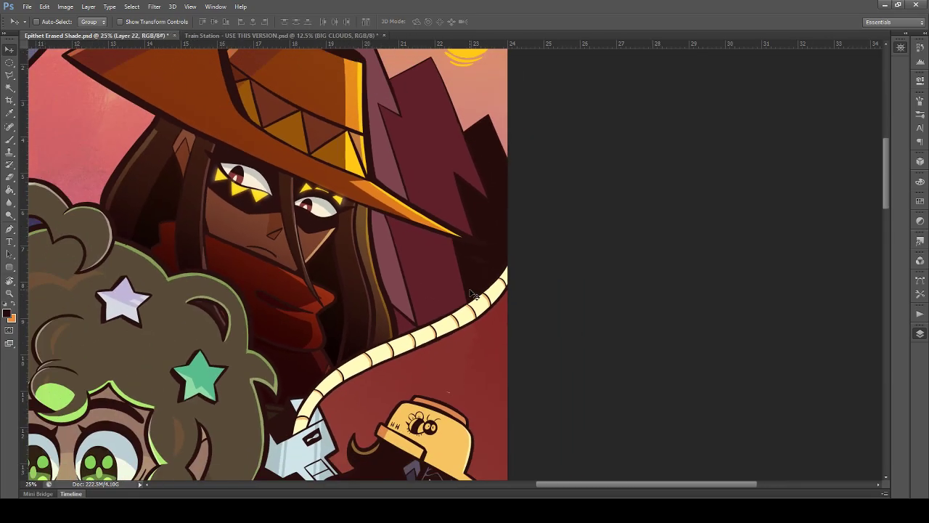
{"action": "scroll", "coordinate": [474, 294], "scroll_direction": "up", "scroll_amount": 2}
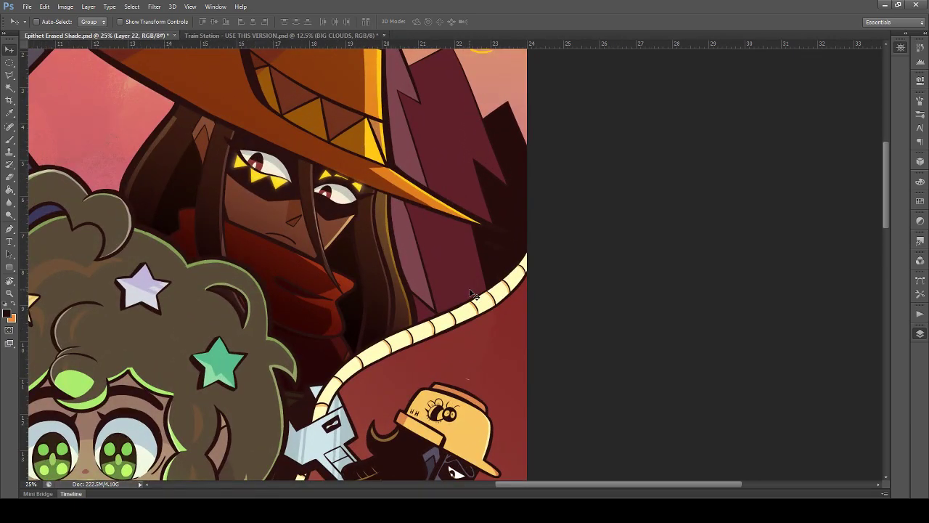
Step: Remove the small pale speck above the yellow hard hat on the COLOR layer and save the poster
{"action": "scroll", "coordinate": [461, 254], "scroll_direction": "down", "scroll_amount": 3}
{"action": "scroll", "coordinate": [459, 242], "scroll_direction": "up", "scroll_amount": 3}
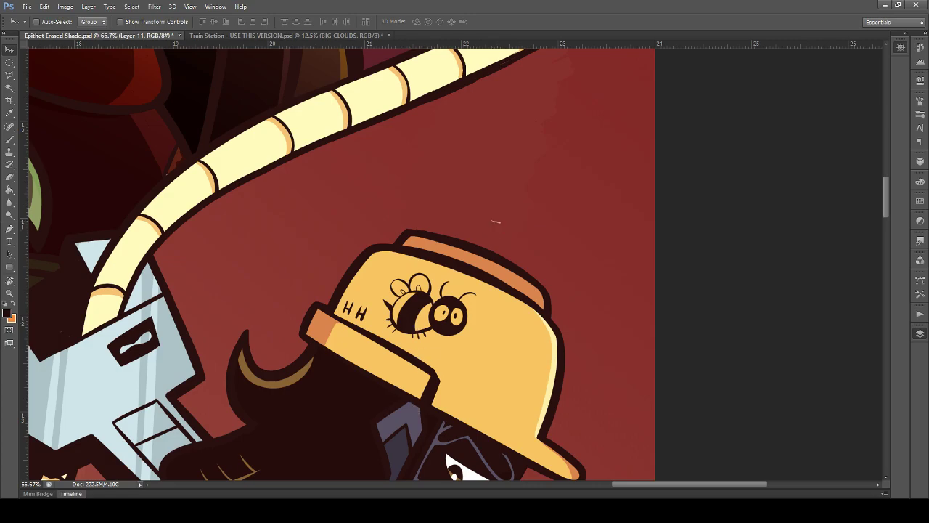
{"action": "left_click", "coordinate": [498, 223], "text": "ctrl"}
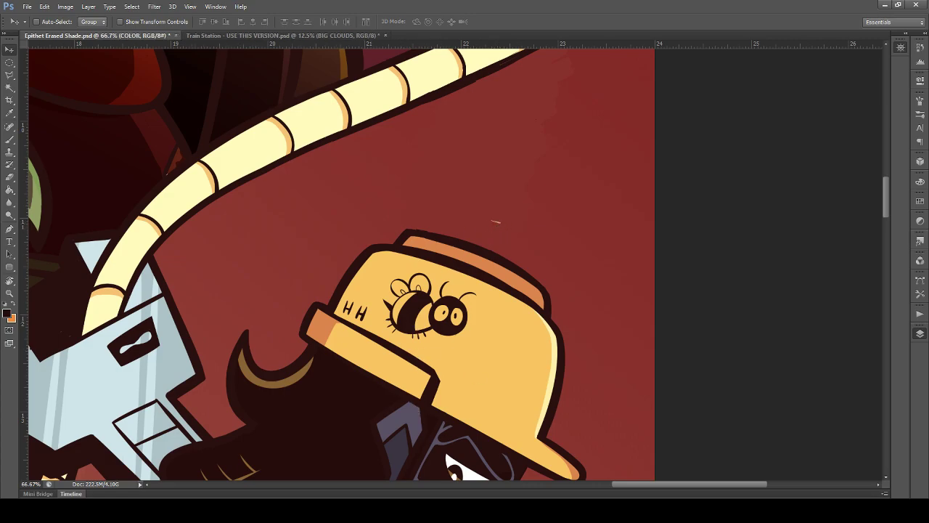
{"action": "scroll", "coordinate": [434, 232], "scroll_direction": "down", "scroll_amount": 4}
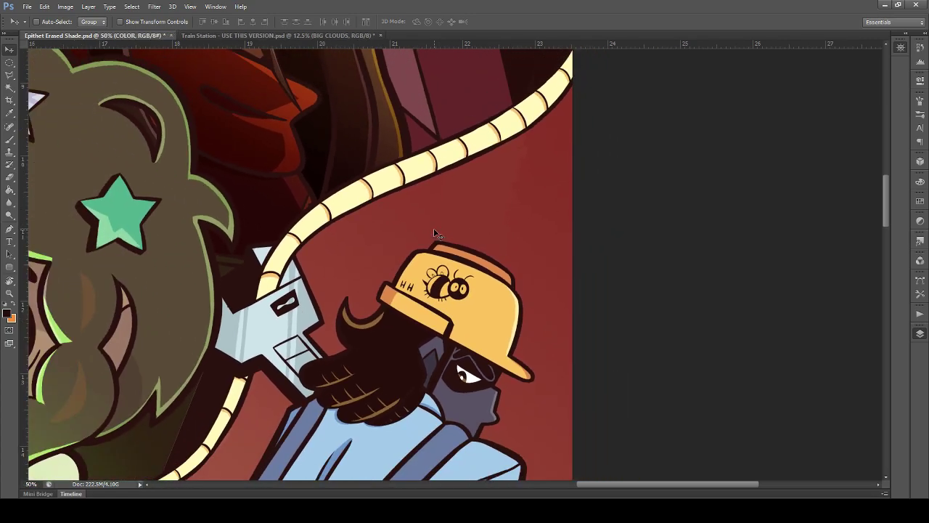
{"action": "scroll", "coordinate": [438, 234], "scroll_direction": "down", "scroll_amount": 1}
{"action": "key", "text": "ctrl+s"}
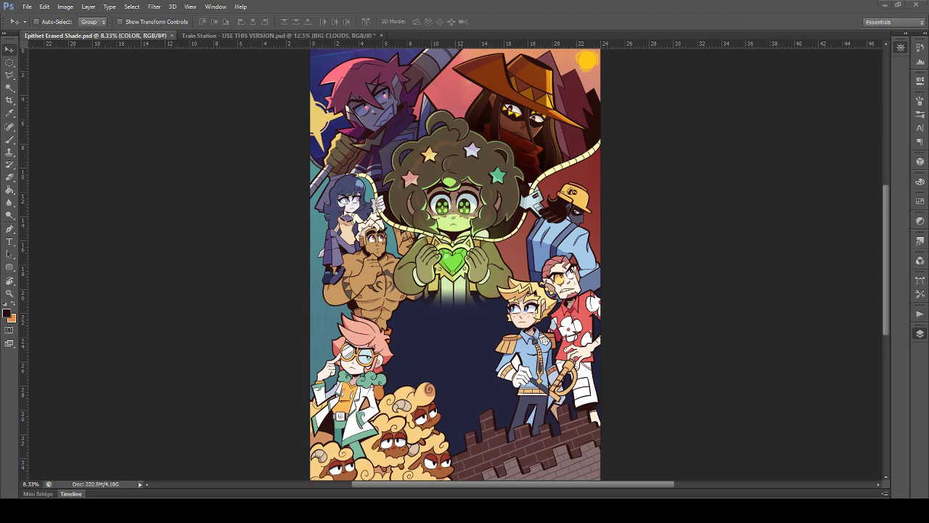
Step: Examine the saved poster from the upper characters down to the sheep and castle wall for remaining flaws
{"action": "scroll", "coordinate": [454, 354], "scroll_direction": "up", "scroll_amount": 2}
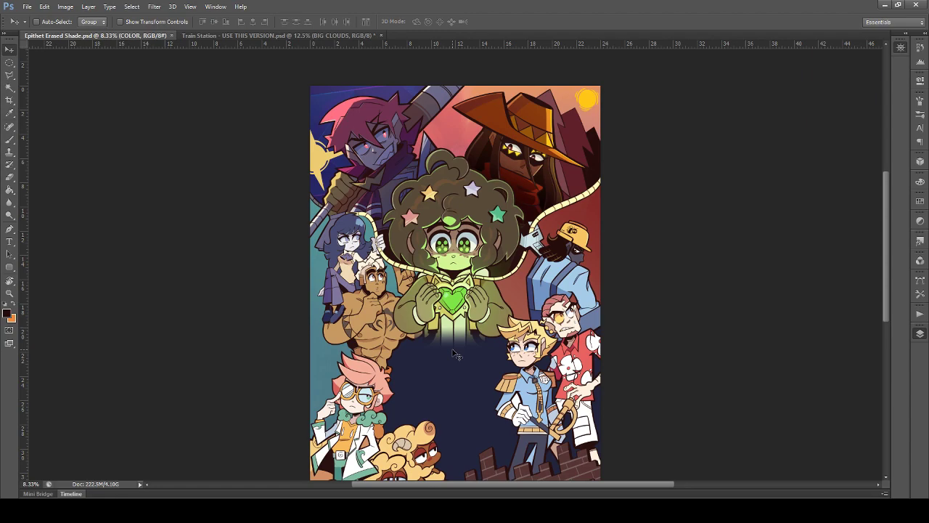
{"action": "scroll", "coordinate": [356, 339], "scroll_direction": "down", "scroll_amount": 3}
{"action": "scroll", "coordinate": [356, 338], "scroll_direction": "up", "scroll_amount": 2}
{"action": "scroll", "coordinate": [353, 333], "scroll_direction": "up", "scroll_amount": 2}
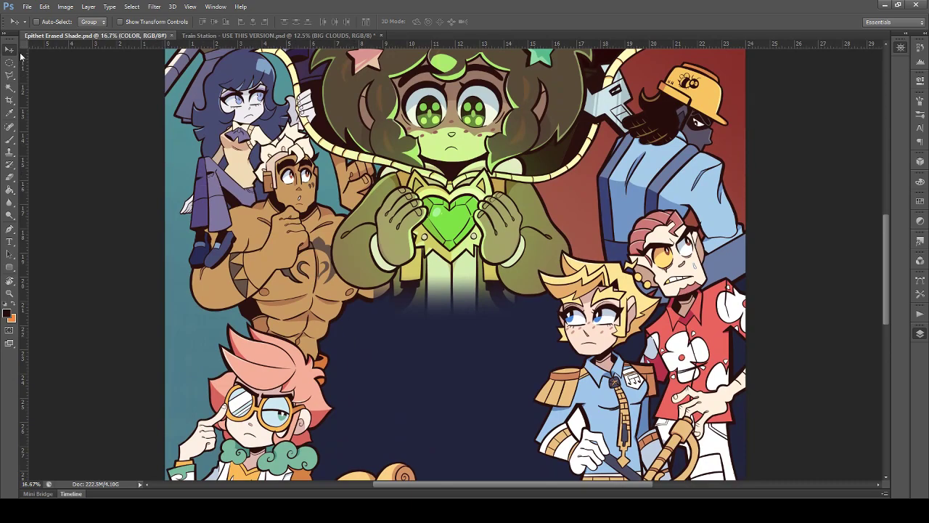
{"action": "scroll", "coordinate": [286, 210], "scroll_direction": "up", "scroll_amount": 2}
{"action": "scroll", "coordinate": [319, 238], "scroll_direction": "up", "scroll_amount": 1}
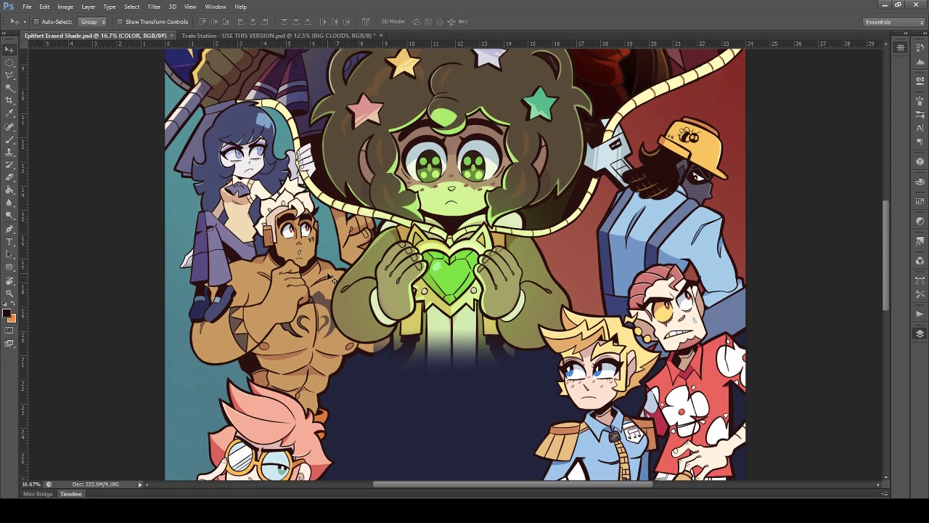
{"action": "scroll", "coordinate": [332, 277], "scroll_direction": "down", "scroll_amount": 1}
{"action": "scroll", "coordinate": [326, 297], "scroll_direction": "up", "scroll_amount": 1}
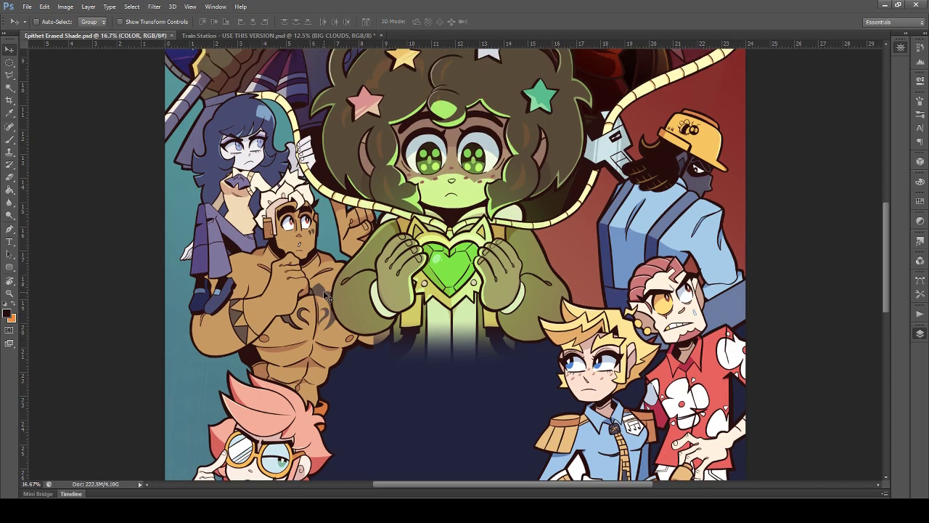
{"action": "scroll", "coordinate": [326, 295], "scroll_direction": "up", "scroll_amount": 4}
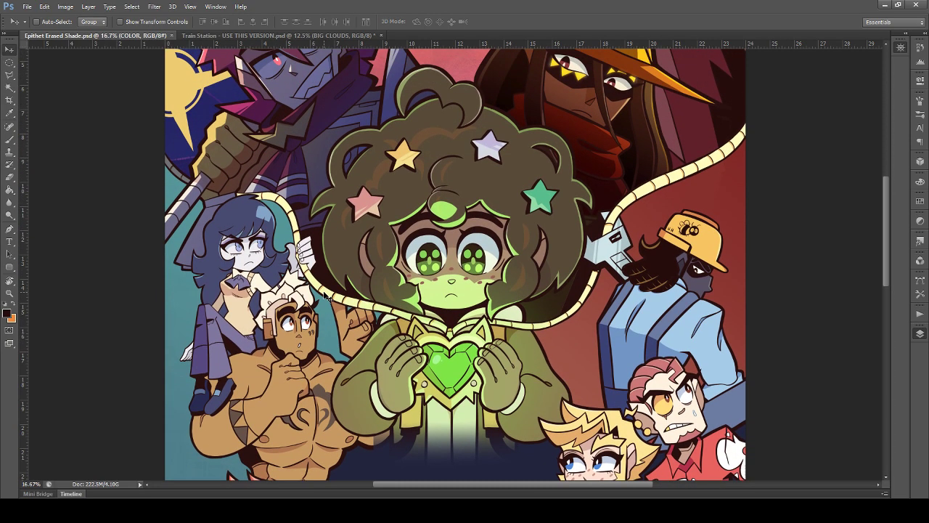
{"action": "scroll", "coordinate": [324, 294], "scroll_direction": "down", "scroll_amount": 1}
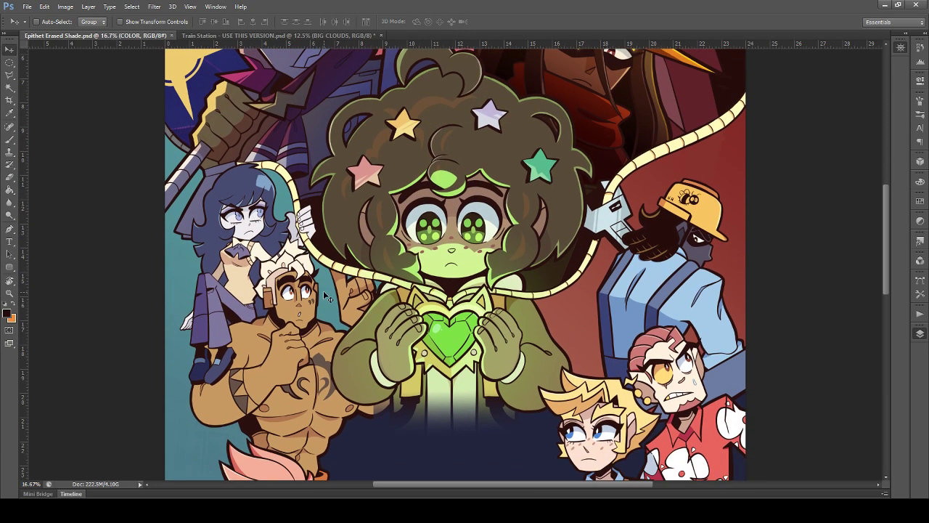
{"action": "scroll", "coordinate": [326, 299], "scroll_direction": "down", "scroll_amount": 3}
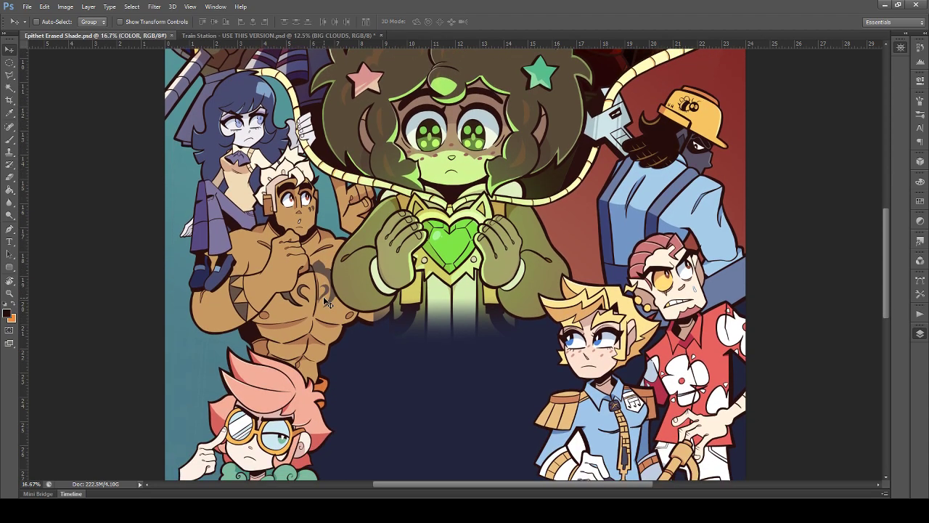
{"action": "scroll", "coordinate": [328, 302], "scroll_direction": "up", "scroll_amount": 4}
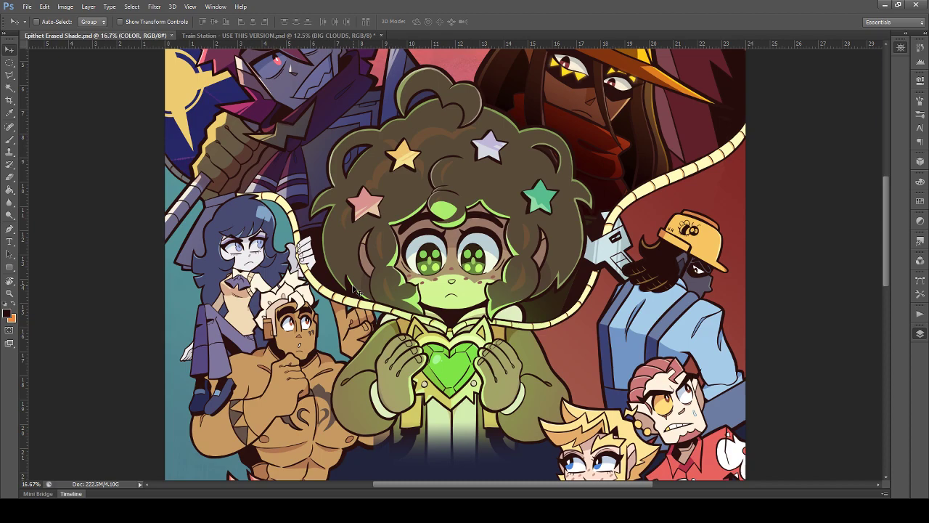
{"action": "scroll", "coordinate": [352, 289], "scroll_direction": "down", "scroll_amount": 1}
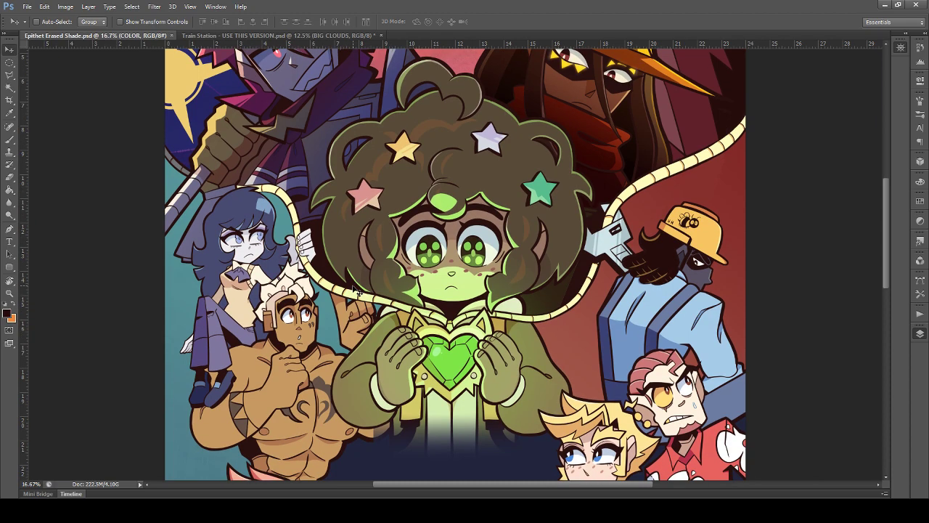
{"action": "scroll", "coordinate": [356, 290], "scroll_direction": "down", "scroll_amount": 2}
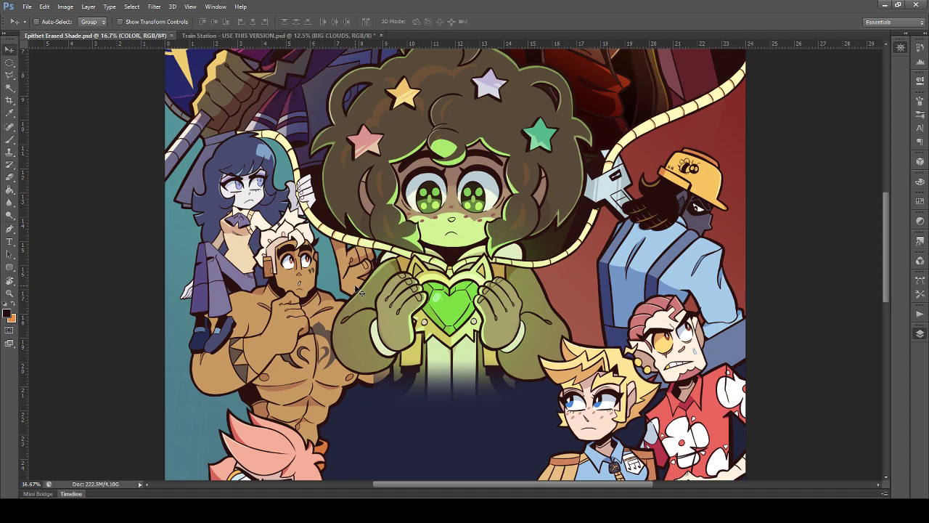
{"action": "scroll", "coordinate": [359, 291], "scroll_direction": "down", "scroll_amount": 1}
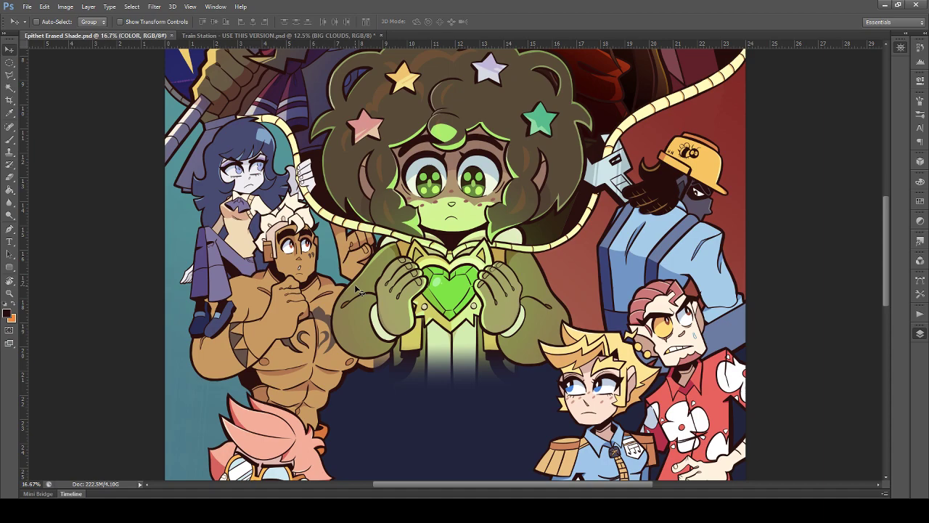
{"action": "scroll", "coordinate": [359, 291], "scroll_direction": "down", "scroll_amount": 7}
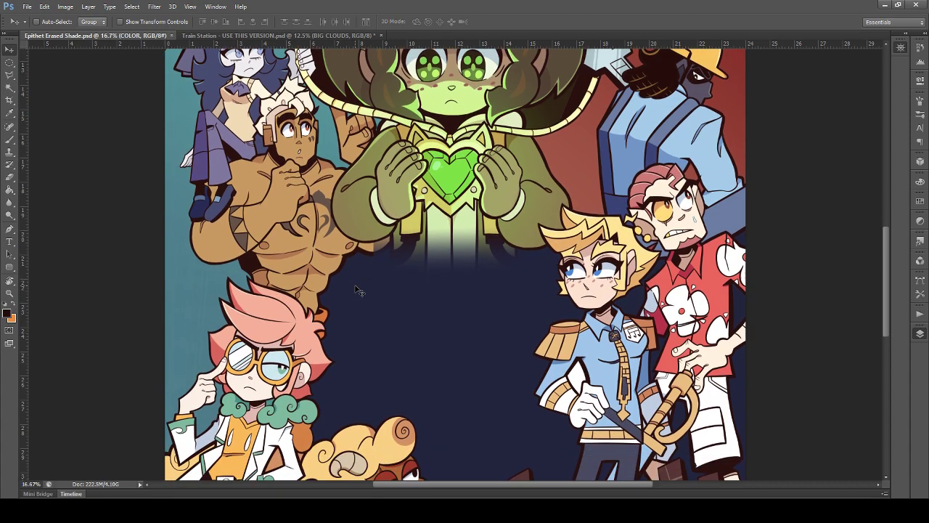
Step: Remove the stray greyish patch between the muscular man's chest and the green sleeve on Layer 28, and save the poster
{"action": "left_click", "coordinate": [382, 247], "text": "ctrl"}
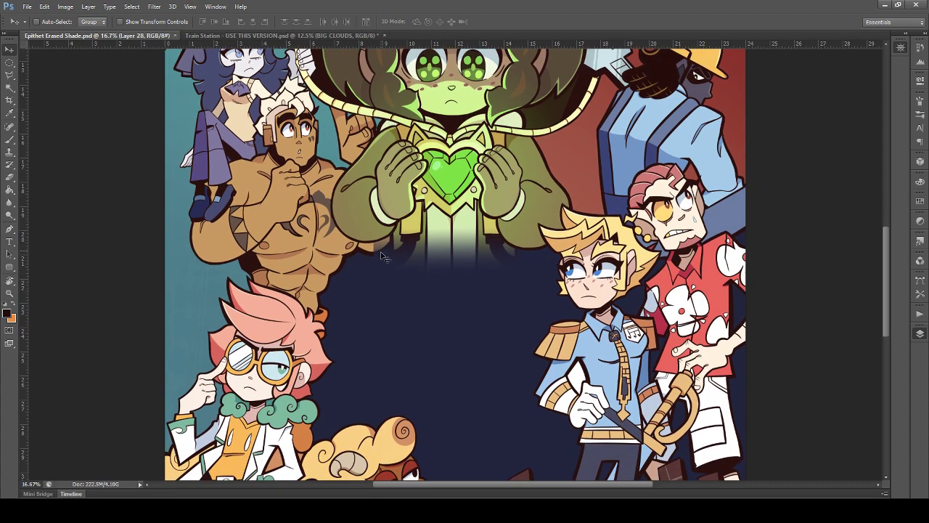
{"action": "scroll", "coordinate": [382, 254], "scroll_direction": "up", "scroll_amount": 1}
{"action": "scroll", "coordinate": [383, 260], "scroll_direction": "up", "scroll_amount": 1}
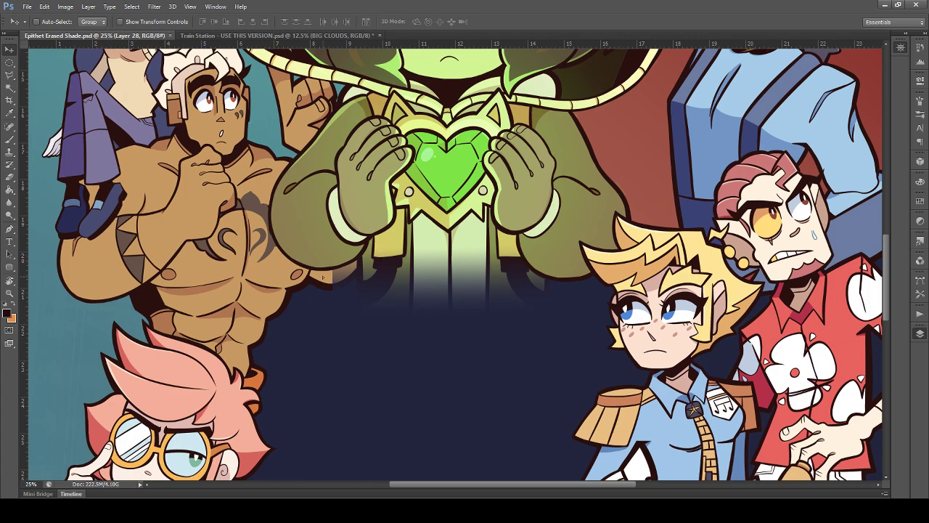
{"action": "left_click_drag", "start_coordinate": [335, 283], "coordinate": [348, 269]}
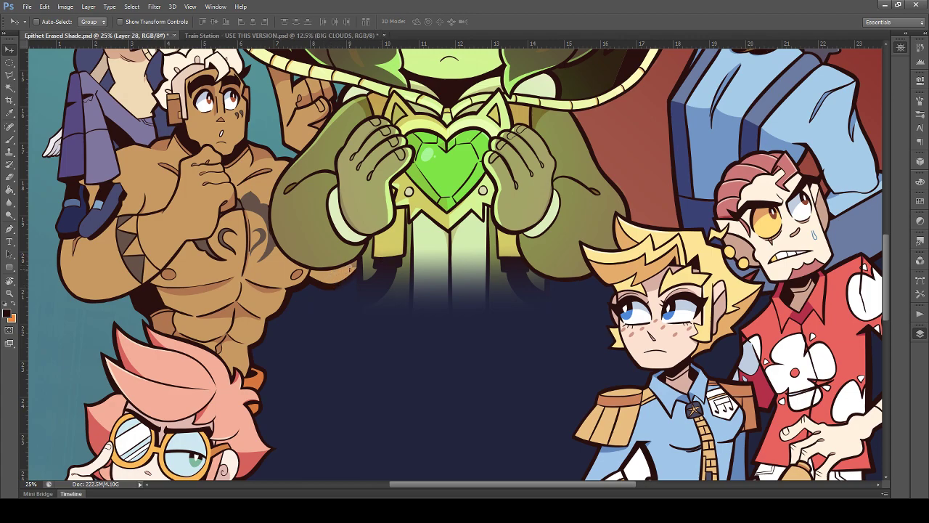
{"action": "scroll", "coordinate": [291, 305], "scroll_direction": "up", "scroll_amount": 3}
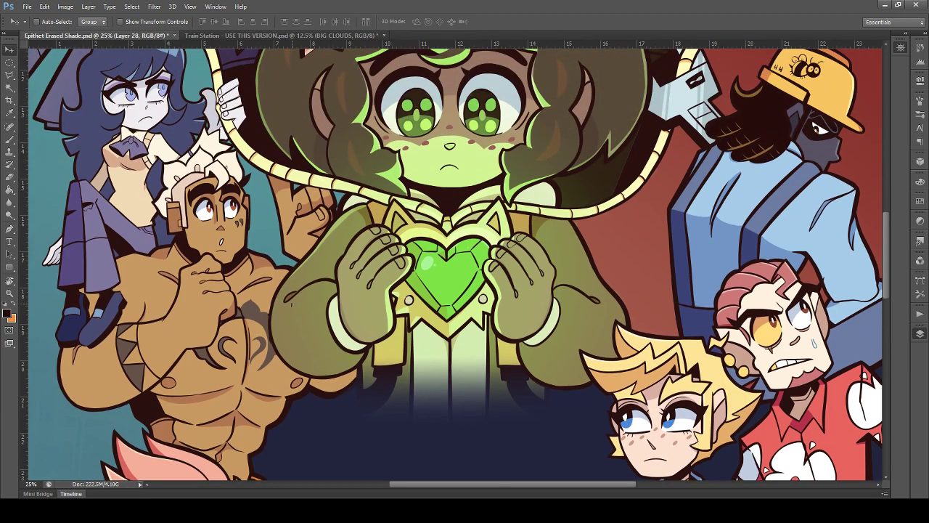
{"action": "key", "text": "ctrl+minus"}
{"action": "key", "text": "ctrl+minus"}
{"action": "key", "text": "ctrl+minus"}
{"action": "key", "text": "ctrl+minus"}
{"action": "key", "text": "ctrl+plus"}
{"action": "key", "text": "ctrl+s"}
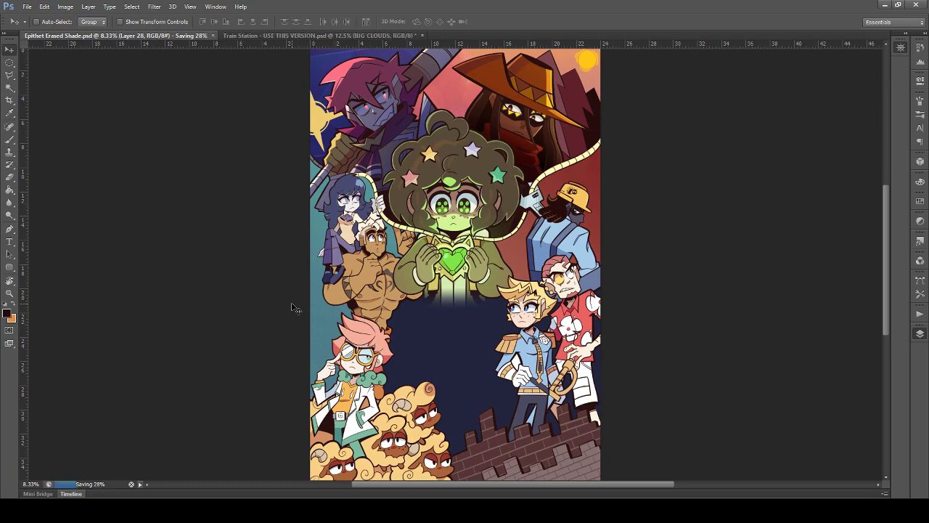
Step: Review the overall composition at reduced size, and inspect the shading of the two large upper characters up close
{"action": "scroll", "coordinate": [294, 308], "scroll_direction": "up", "scroll_amount": 2}
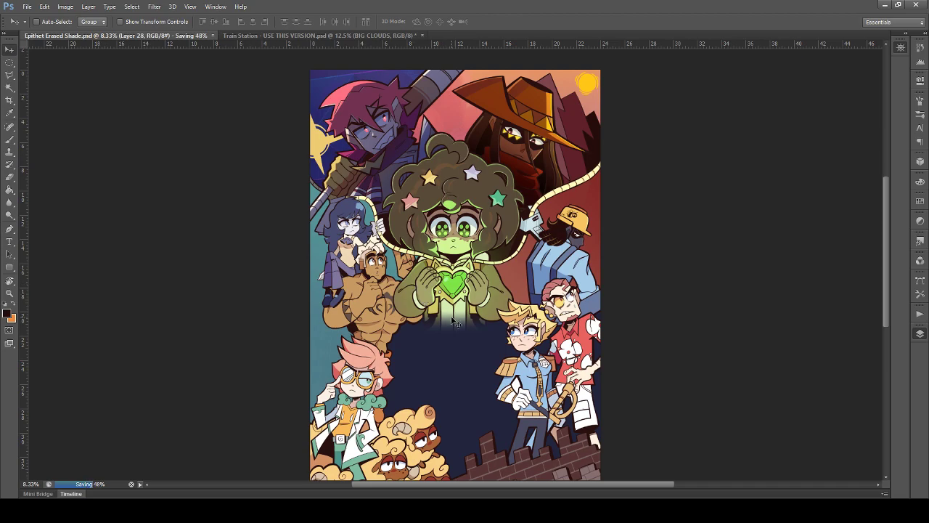
{"action": "scroll", "coordinate": [452, 321], "scroll_direction": "down", "scroll_amount": 2}
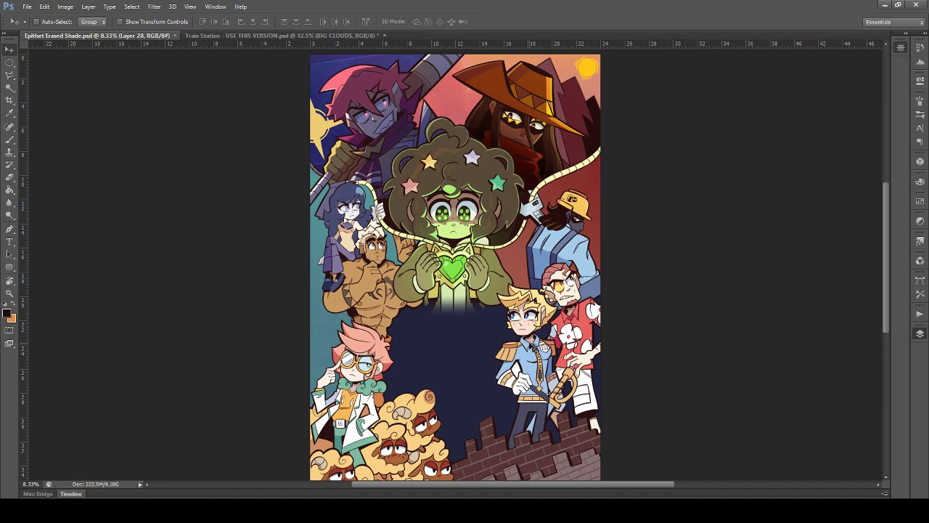
{"action": "scroll", "coordinate": [485, 330], "scroll_direction": "down", "scroll_amount": 2}
{"action": "scroll", "coordinate": [485, 330], "scroll_direction": "up", "scroll_amount": 4}
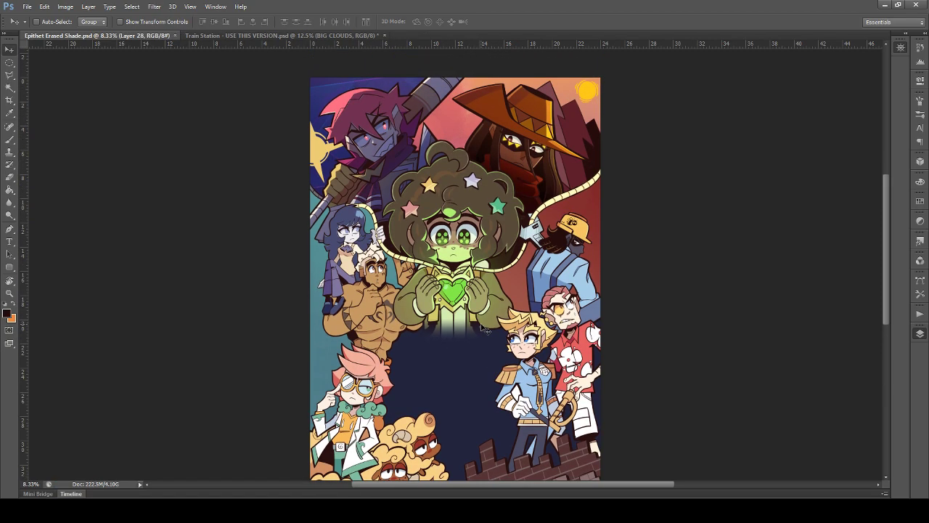
{"action": "scroll", "coordinate": [485, 330], "scroll_direction": "up", "scroll_amount": 1}
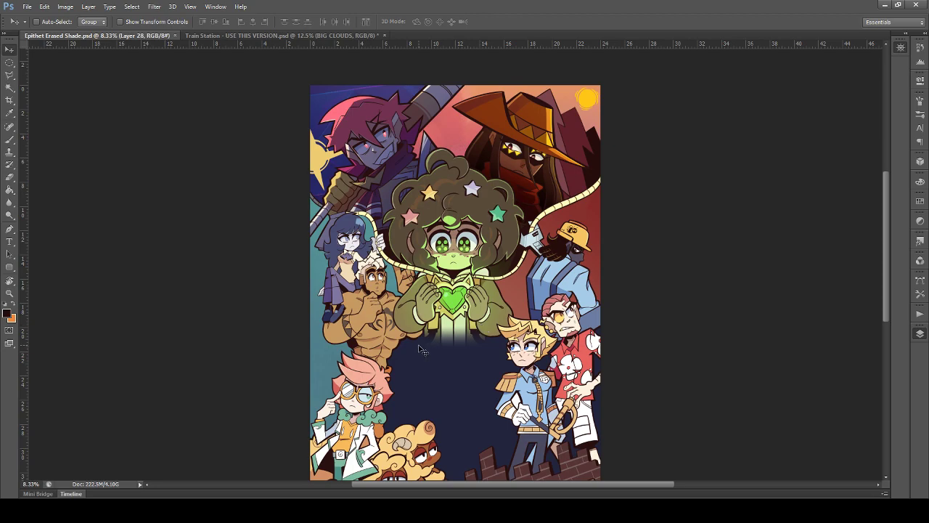
{"action": "scroll", "coordinate": [423, 350], "scroll_direction": "up", "scroll_amount": 1}
{"action": "scroll", "coordinate": [423, 350], "scroll_direction": "up", "scroll_amount": 2}
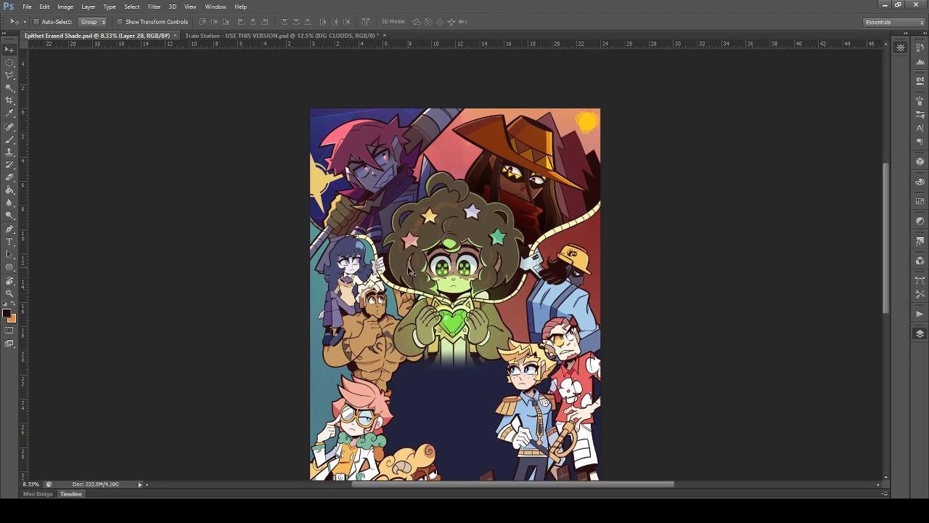
{"action": "left_click", "coordinate": [357, 413], "text": "ctrl"}
{"action": "scroll", "coordinate": [402, 319], "scroll_direction": "up", "scroll_amount": 3}
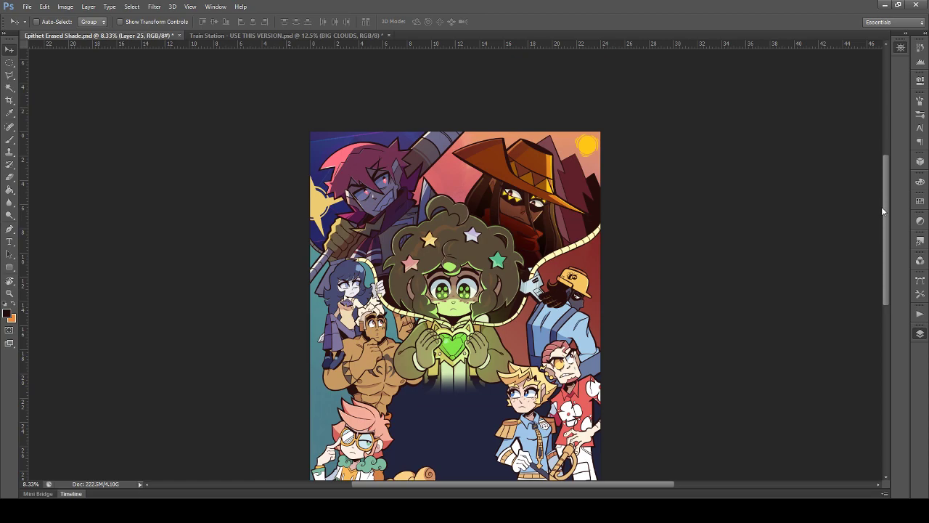
{"action": "scroll", "coordinate": [668, 200], "scroll_direction": "up", "scroll_amount": 5}
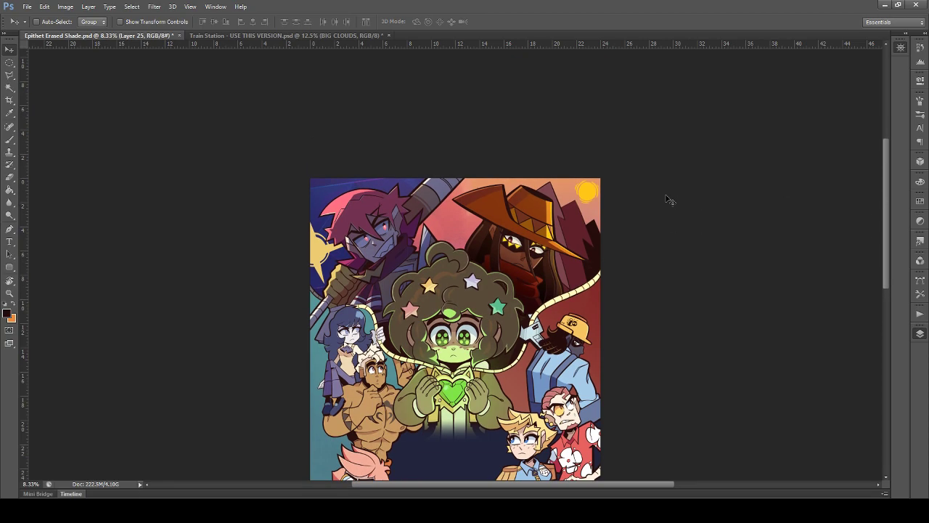
{"action": "key", "text": "ctrl+plus"}
{"action": "key", "text": "ctrl+plus"}
{"action": "key", "text": "ctrl+plus"}
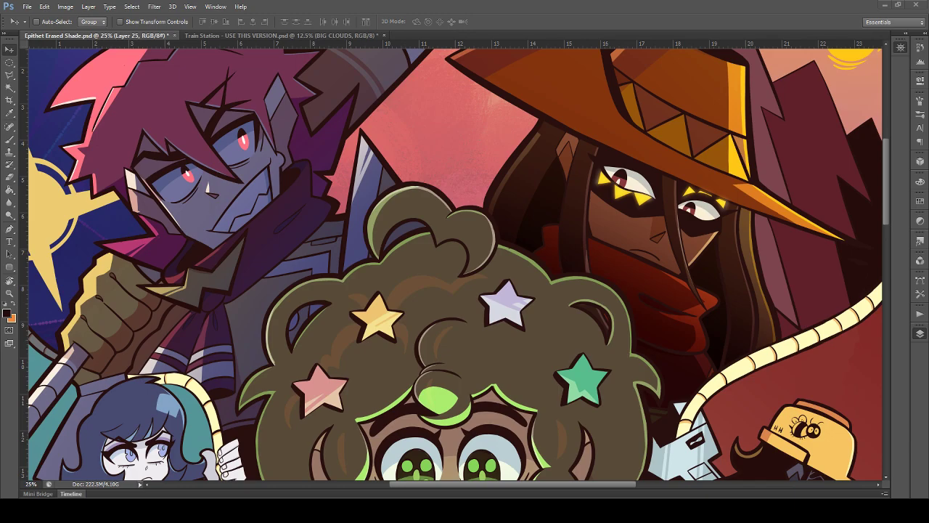
{"action": "scroll", "coordinate": [476, 427], "scroll_direction": "up", "scroll_amount": 3}
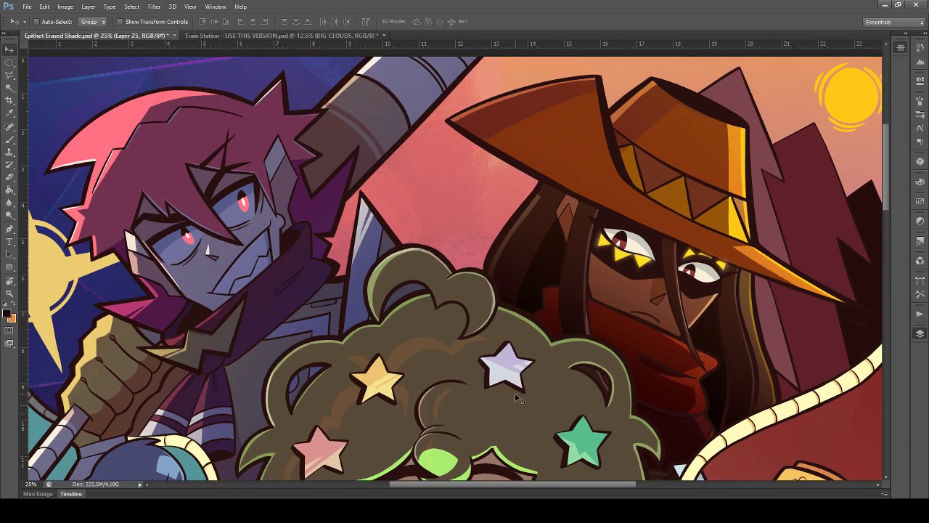
{"action": "scroll", "coordinate": [537, 251], "scroll_direction": "down", "scroll_amount": 1}
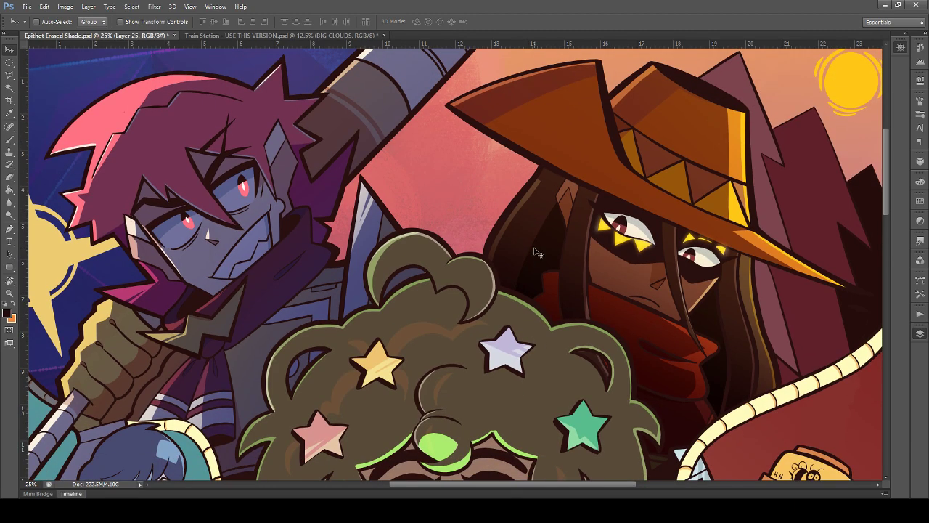
Step: Make the Zora Shade layer active, sample its flat maroon from Zora's hair, and set the layer's opacity to 50%
{"action": "left_click", "coordinate": [755, 346], "text": "ctrl"}
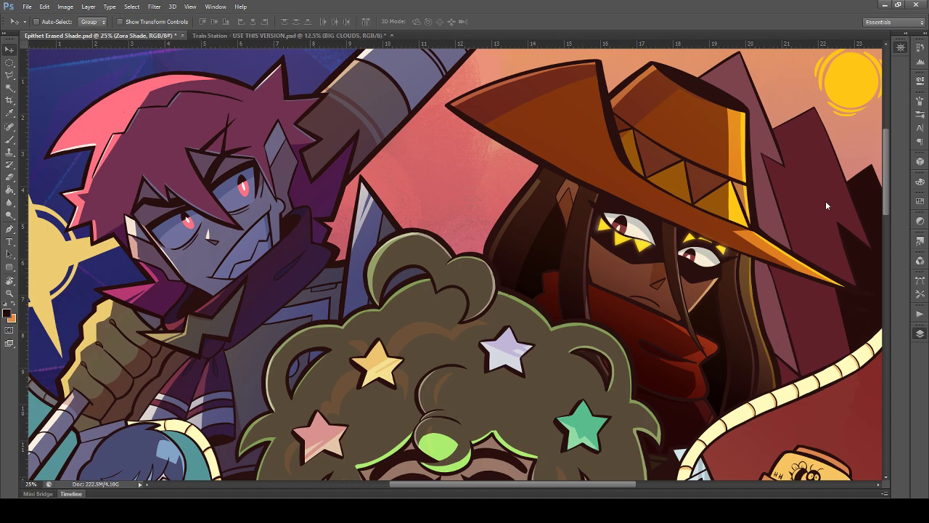
{"action": "key", "text": "ctrl+z"}
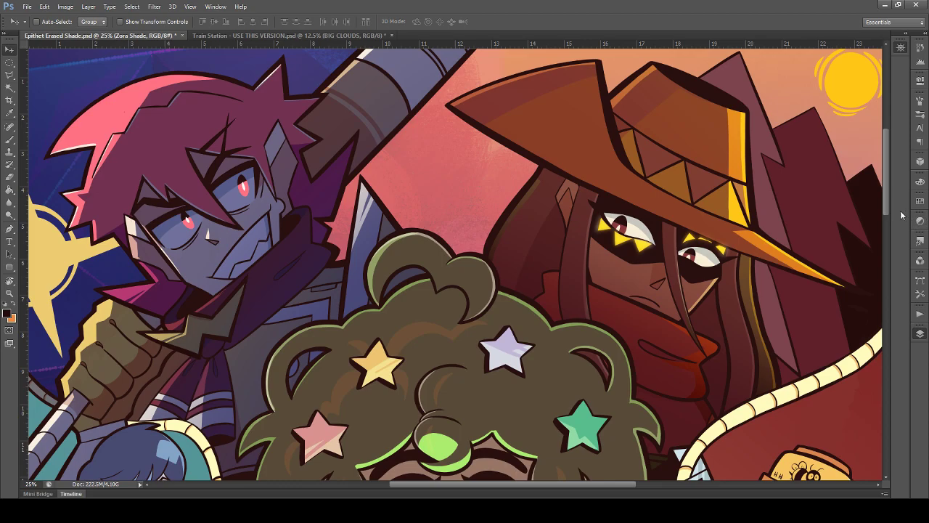
{"action": "key", "text": "ctrl+z"}
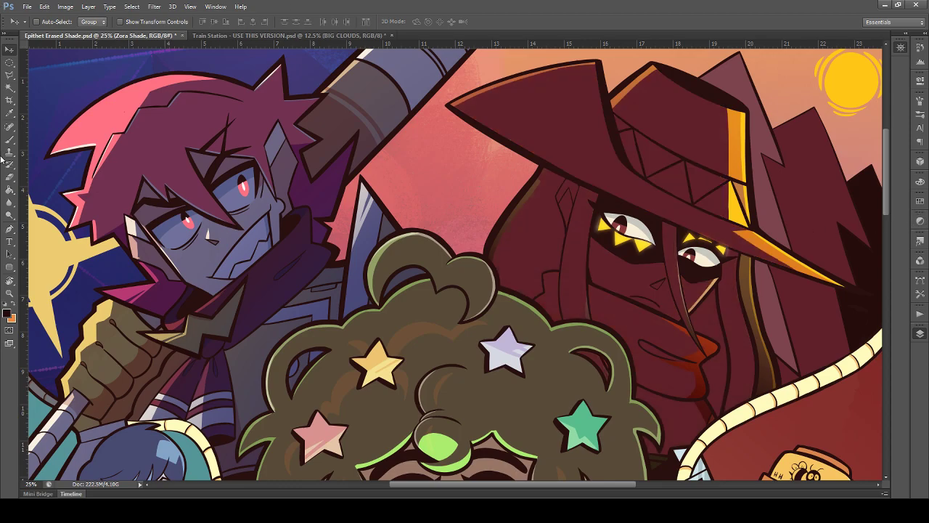
{"action": "key", "text": "i"}
{"action": "left_click", "coordinate": [546, 223]}
{"action": "key", "text": "5"}
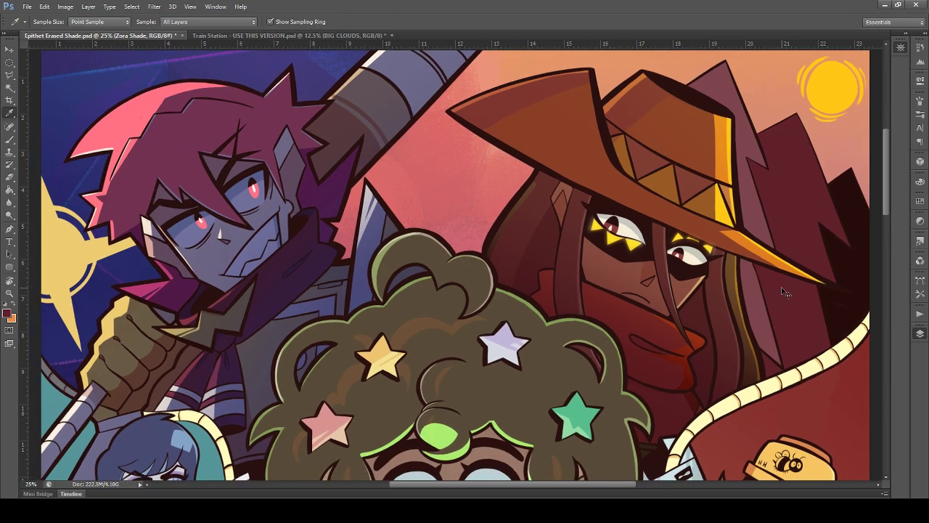
Step: Compare Zora with and without the last shade change at reduced size, keep the change, and save the poster
{"action": "key", "text": "ctrl+minus"}
{"action": "key", "text": "ctrl+minus"}
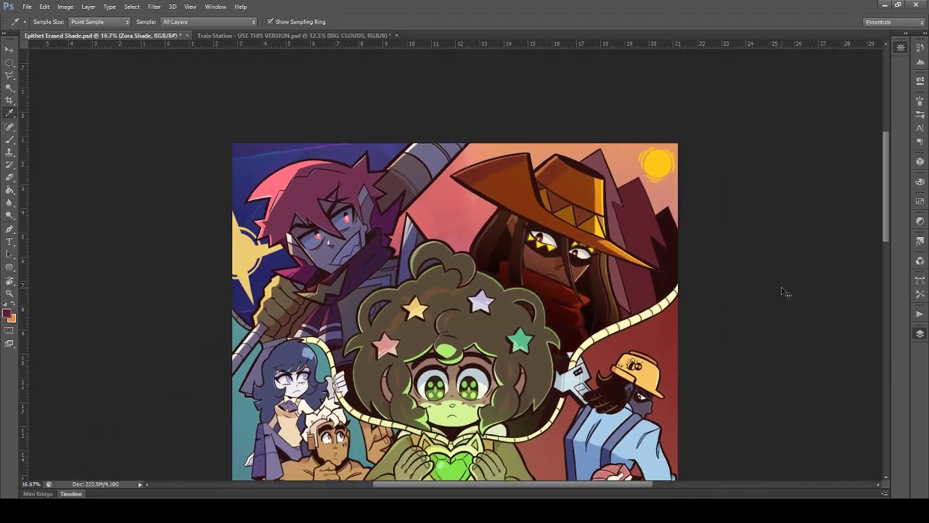
{"action": "key", "text": "ctrl+minus"}
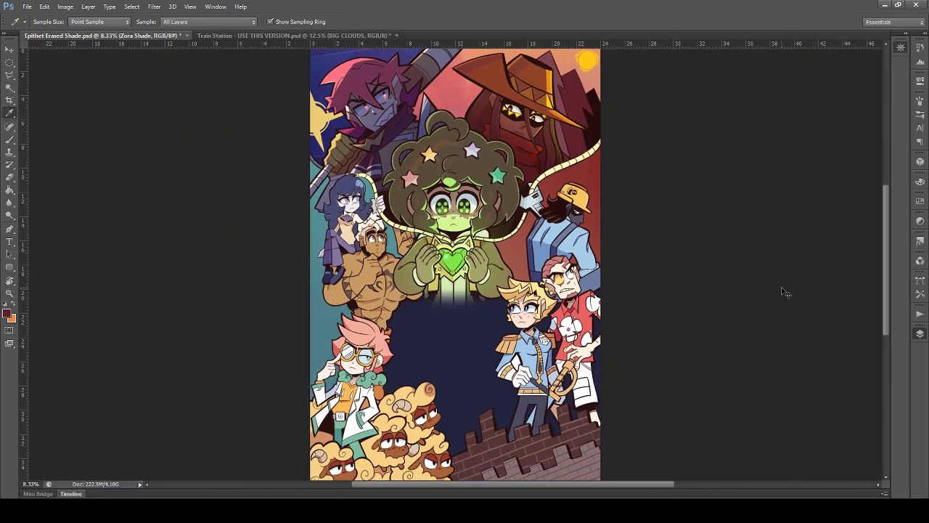
{"action": "key", "text": "ctrl+plus"}
{"action": "scroll", "coordinate": [705, 263], "scroll_direction": "up", "scroll_amount": 5}
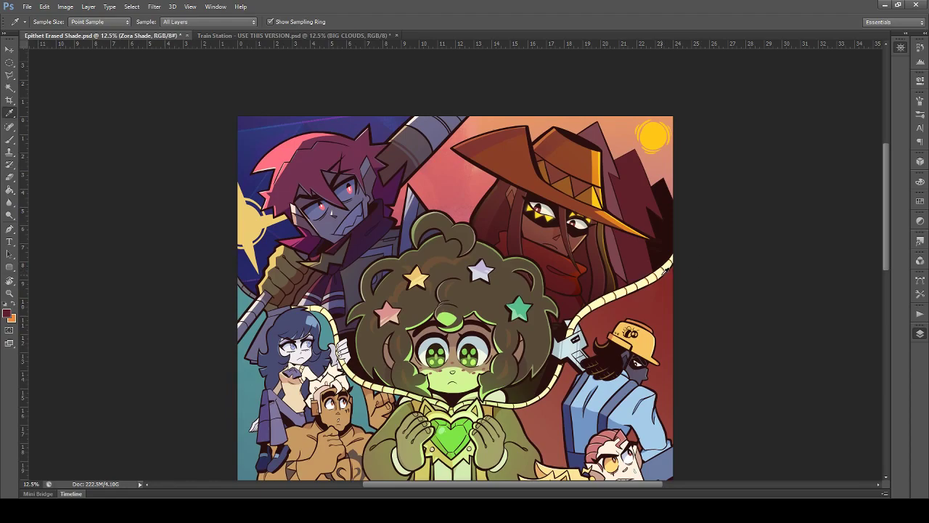
{"action": "key", "text": "ctrl+z"}
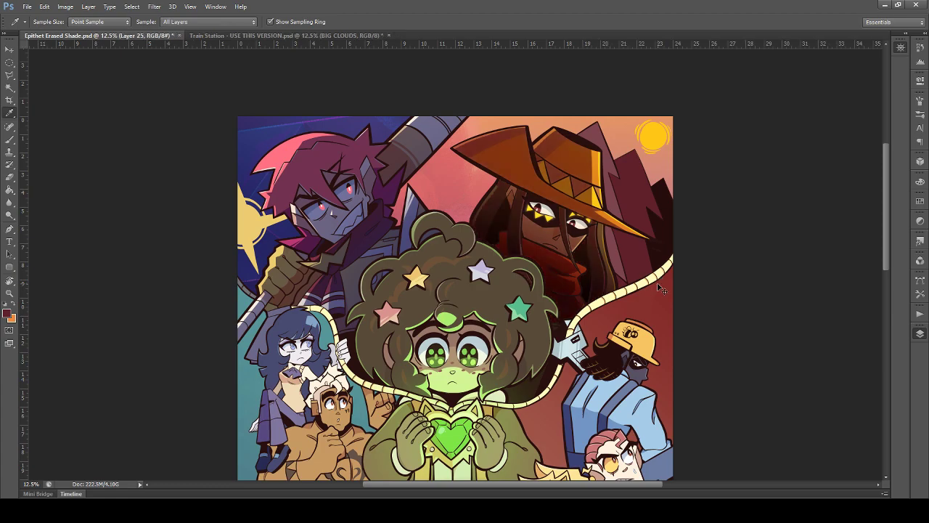
{"action": "key", "text": "ctrl+z"}
{"action": "scroll", "coordinate": [658, 291], "scroll_direction": "up", "scroll_amount": 1}
{"action": "scroll", "coordinate": [656, 294], "scroll_direction": "down", "scroll_amount": 2}
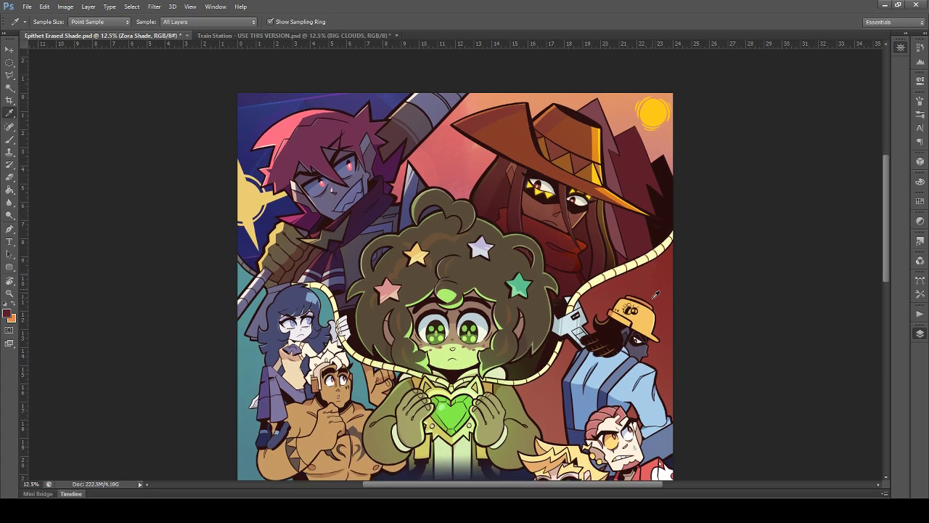
{"action": "scroll", "coordinate": [656, 294], "scroll_direction": "down", "scroll_amount": 3}
{"action": "key", "text": "ctrl+s"}
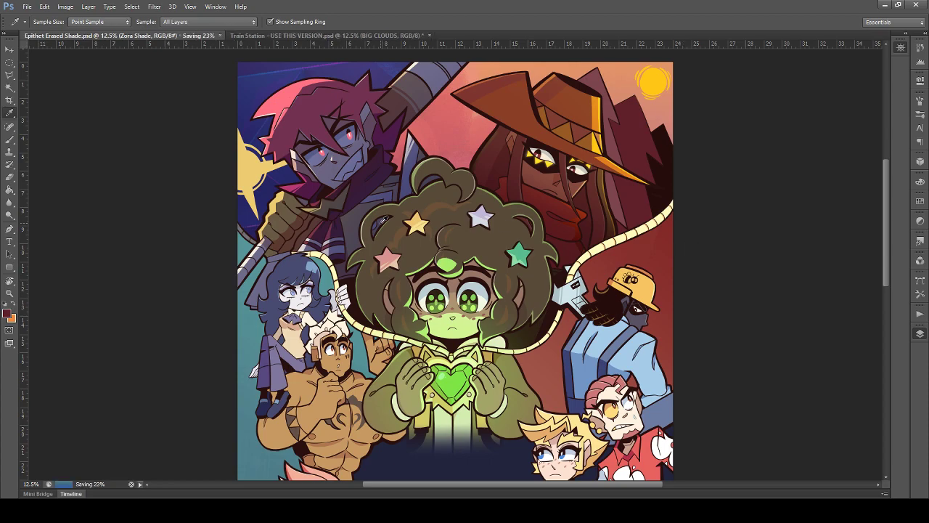
Step: Examine the lower poster, from the central figure down to the sheep and the castle wall, for remaining flaws
{"action": "scroll", "coordinate": [383, 220], "scroll_direction": "down", "scroll_amount": 5}
{"action": "scroll", "coordinate": [382, 219], "scroll_direction": "up", "scroll_amount": 3}
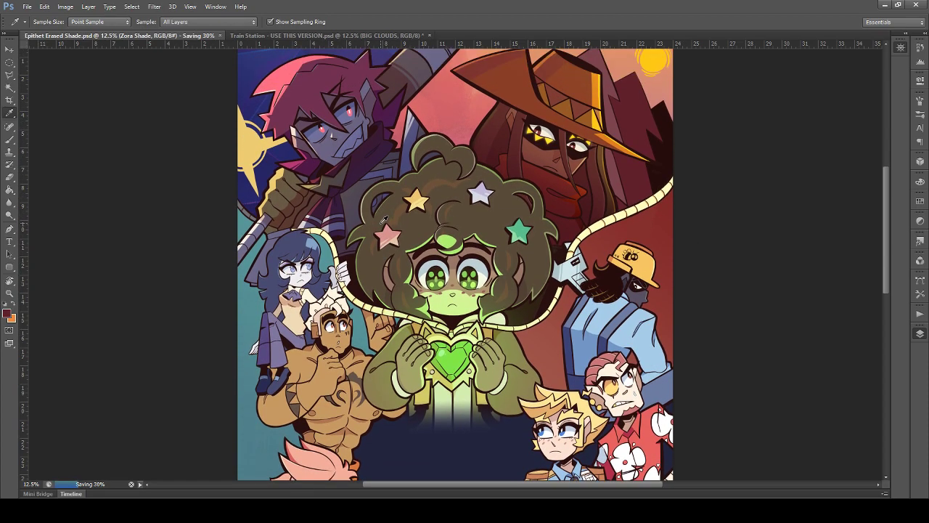
{"action": "scroll", "coordinate": [384, 221], "scroll_direction": "down", "scroll_amount": 12}
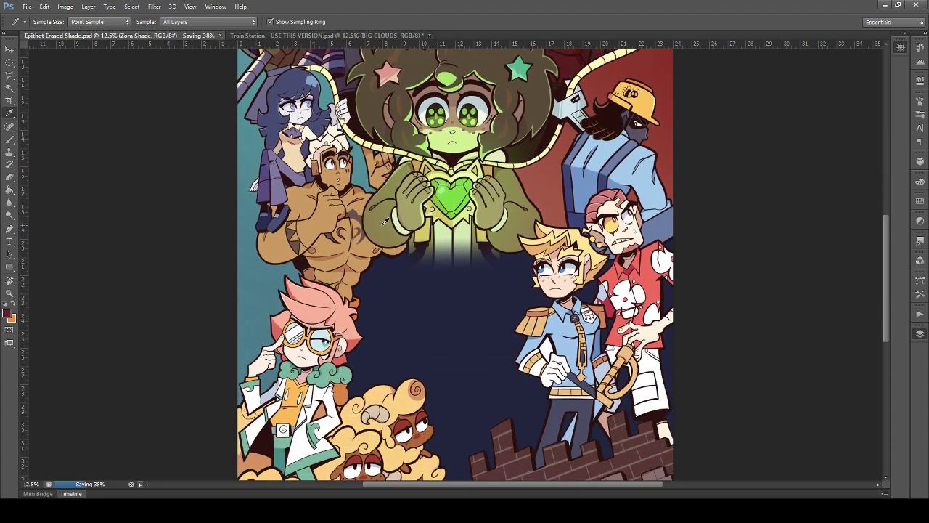
{"action": "scroll", "coordinate": [382, 222], "scroll_direction": "down", "scroll_amount": 3}
{"action": "scroll", "coordinate": [396, 226], "scroll_direction": "up", "scroll_amount": 3}
{"action": "scroll", "coordinate": [396, 231], "scroll_direction": "down", "scroll_amount": 4}
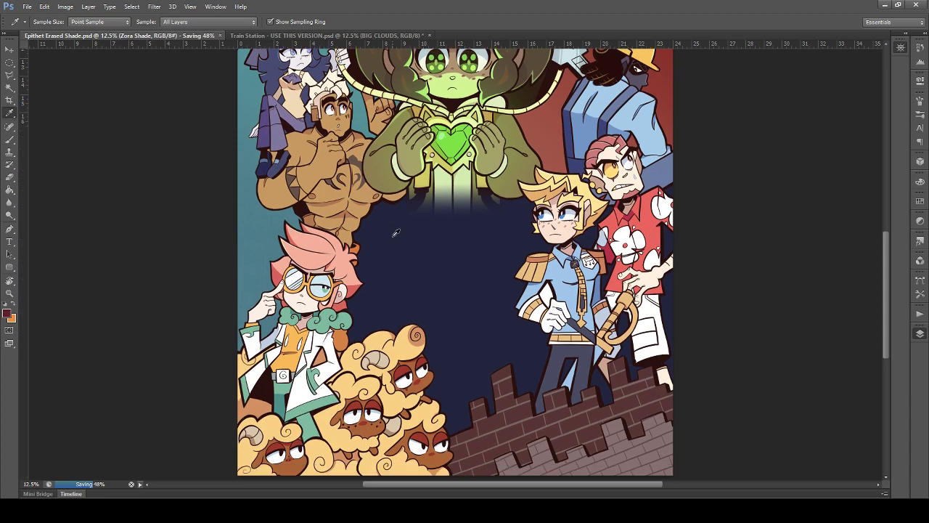
{"action": "scroll", "coordinate": [396, 232], "scroll_direction": "down", "scroll_amount": 1}
{"action": "scroll", "coordinate": [550, 485], "scroll_direction": "right", "scroll_amount": 5}
{"action": "scroll", "coordinate": [543, 413], "scroll_direction": "down", "scroll_amount": 2}
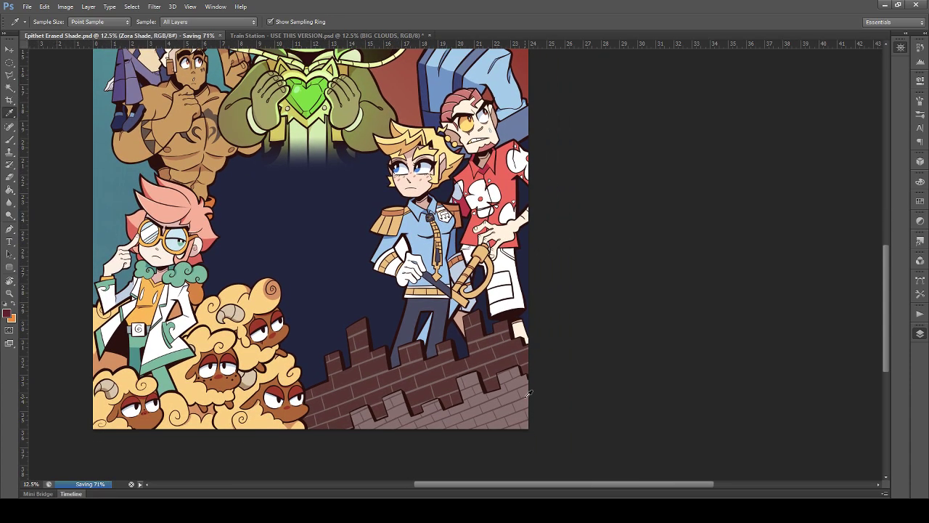
Step: Select only the white gap inside the blonde character's bent arm on the LINES layer, using a contiguous Magic Wand selection
{"action": "key", "text": "ctrl+plus"}
{"action": "key", "text": "ctrl+plus"}
{"action": "key", "text": "ctrl+plus"}
{"action": "scroll", "coordinate": [529, 394], "scroll_direction": "up", "scroll_amount": 3}
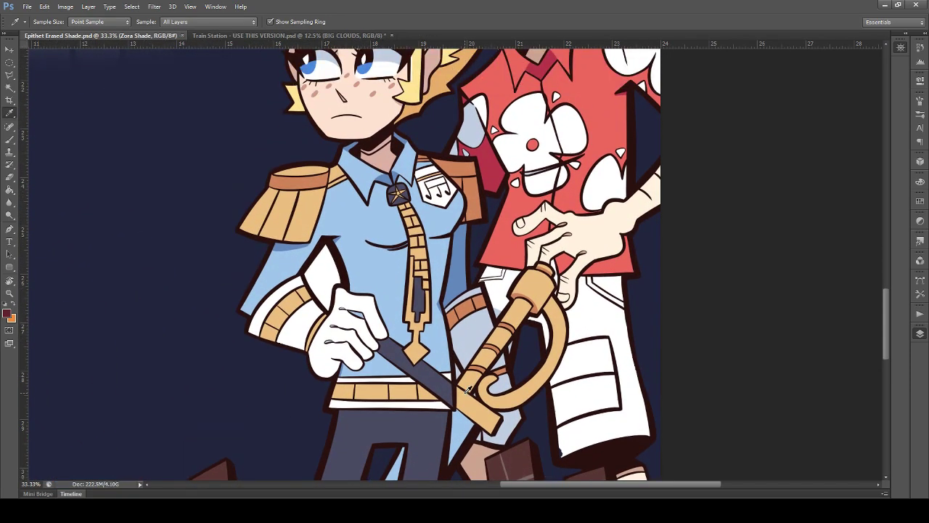
{"action": "scroll", "coordinate": [467, 392], "scroll_direction": "up", "scroll_amount": 2}
{"action": "left_click", "coordinate": [10, 50]}
{"action": "left_click", "coordinate": [367, 321], "text": "ctrl"}
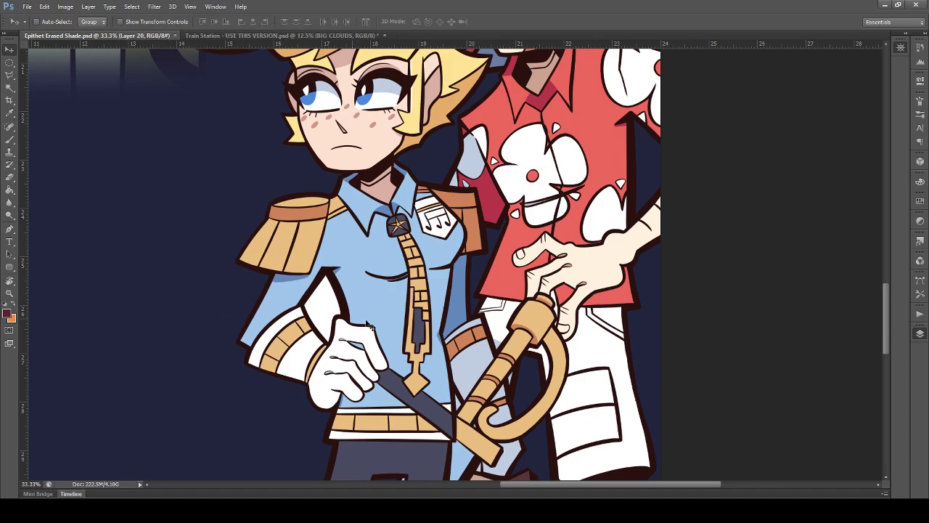
{"action": "left_click", "coordinate": [328, 273], "text": "ctrl"}
{"action": "left_click", "coordinate": [10, 88]}
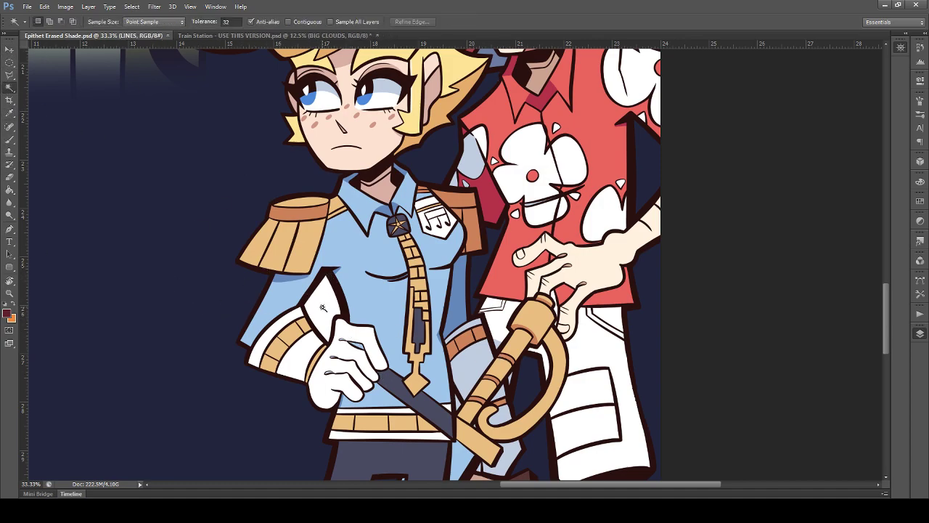
{"action": "left_click", "coordinate": [323, 308]}
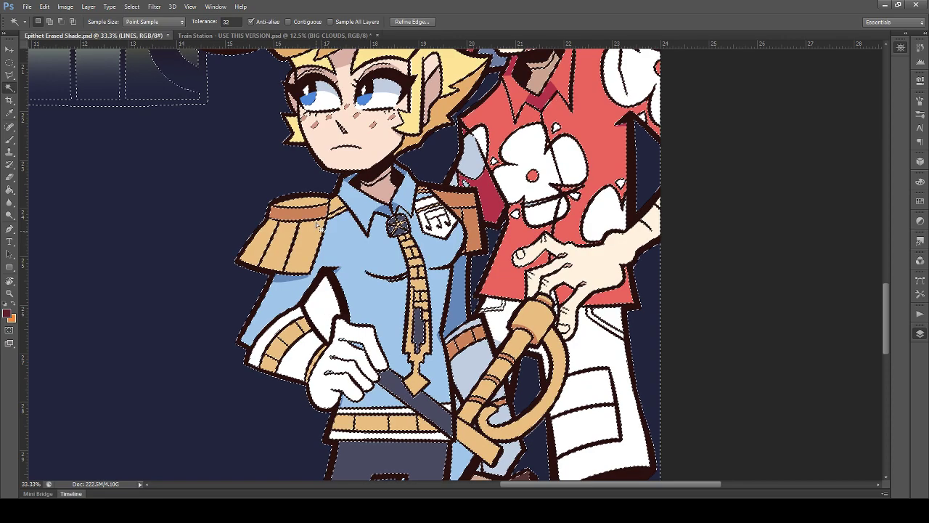
{"action": "left_click", "coordinate": [325, 310]}
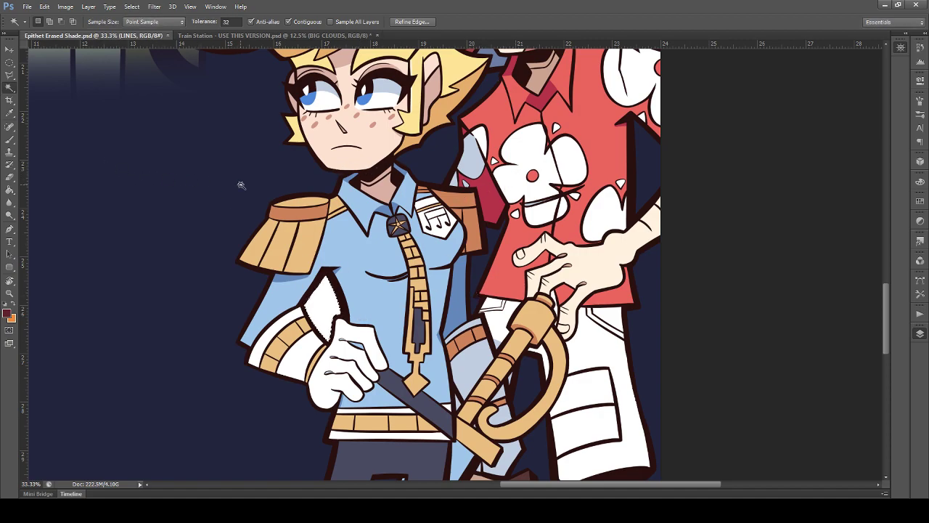
Step: Fill the selected arm gap with the dark navy sampled from the background on Layer 20, and clear the selection
{"action": "key", "text": "ctrl+u"}
{"action": "left_click", "coordinate": [800, 347]}
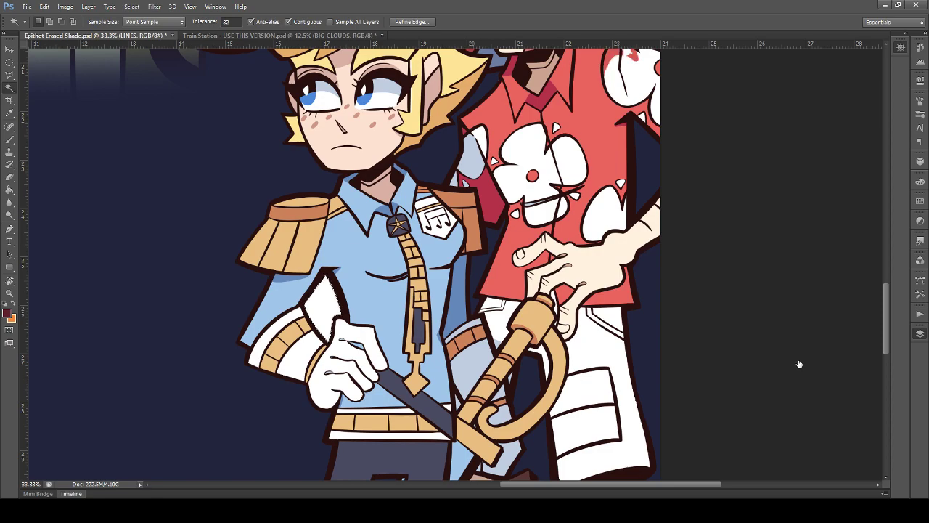
{"action": "left_click", "coordinate": [793, 290]}
{"action": "left_click", "coordinate": [793, 290]}
{"action": "left_click", "coordinate": [845, 283]}
{"action": "left_click", "coordinate": [10, 190]}
{"action": "left_click", "coordinate": [167, 280], "text": "alt"}
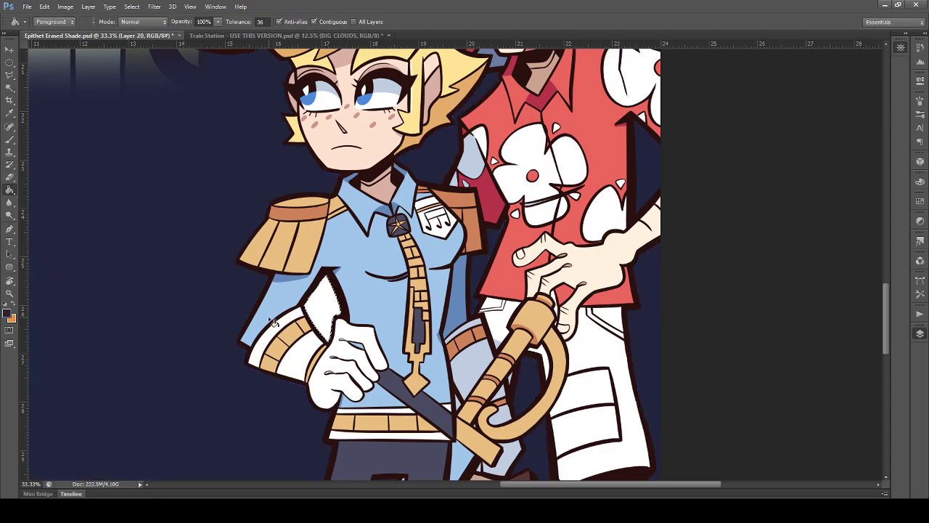
{"action": "left_click", "coordinate": [9, 62]}
{"action": "left_click", "coordinate": [242, 200]}
Step: Review the middle of the poster at reduced size, comparing the central figure with the characters on both sides
{"action": "scroll", "coordinate": [299, 227], "scroll_direction": "up", "scroll_amount": 2}
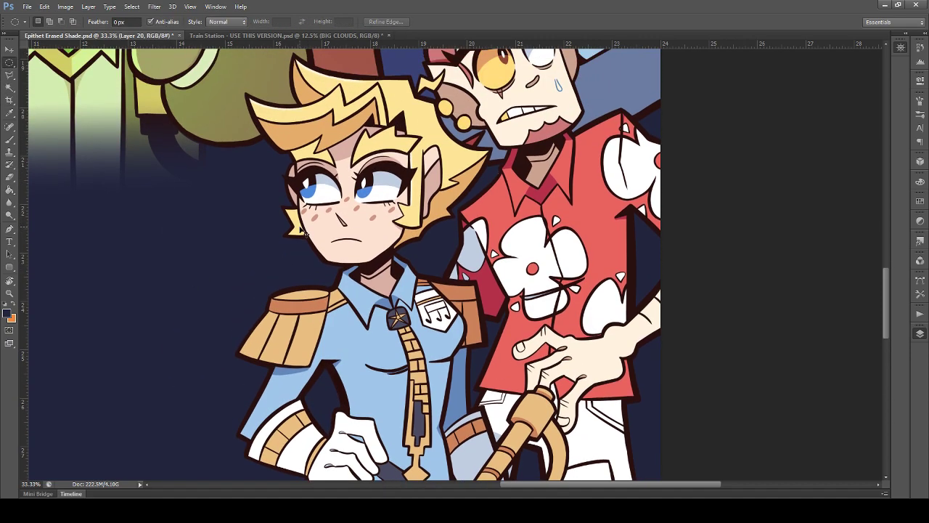
{"action": "scroll", "coordinate": [299, 226], "scroll_direction": "down", "scroll_amount": 2}
{"action": "scroll", "coordinate": [299, 226], "scroll_direction": "up", "scroll_amount": 3}
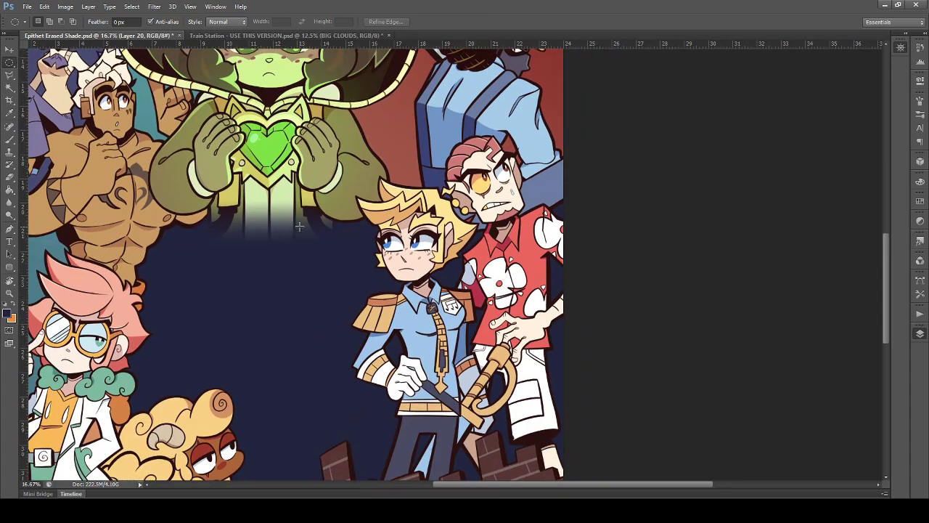
{"action": "scroll", "coordinate": [299, 227], "scroll_direction": "down", "scroll_amount": 5}
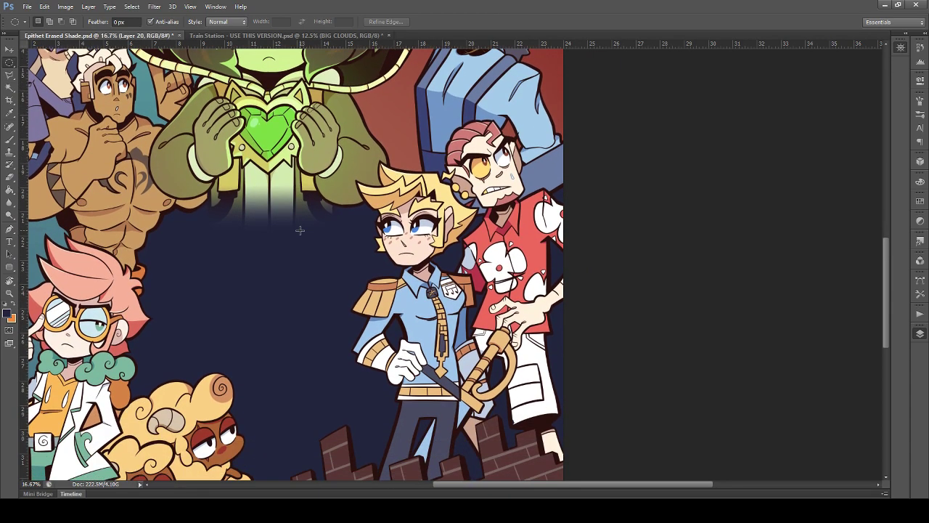
{"action": "scroll", "coordinate": [301, 227], "scroll_direction": "up", "scroll_amount": 3}
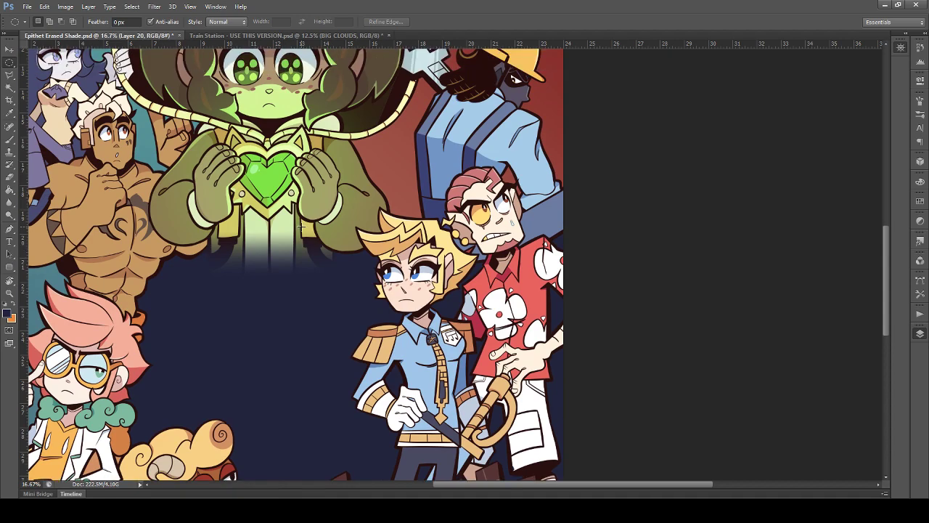
{"action": "scroll", "coordinate": [301, 227], "scroll_direction": "up", "scroll_amount": 2}
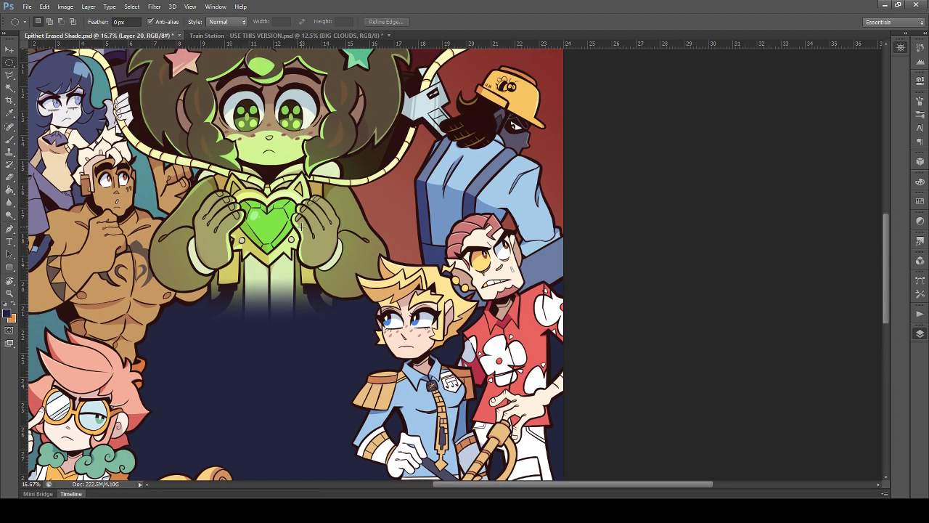
{"action": "scroll", "coordinate": [301, 227], "scroll_direction": "down", "scroll_amount": 2}
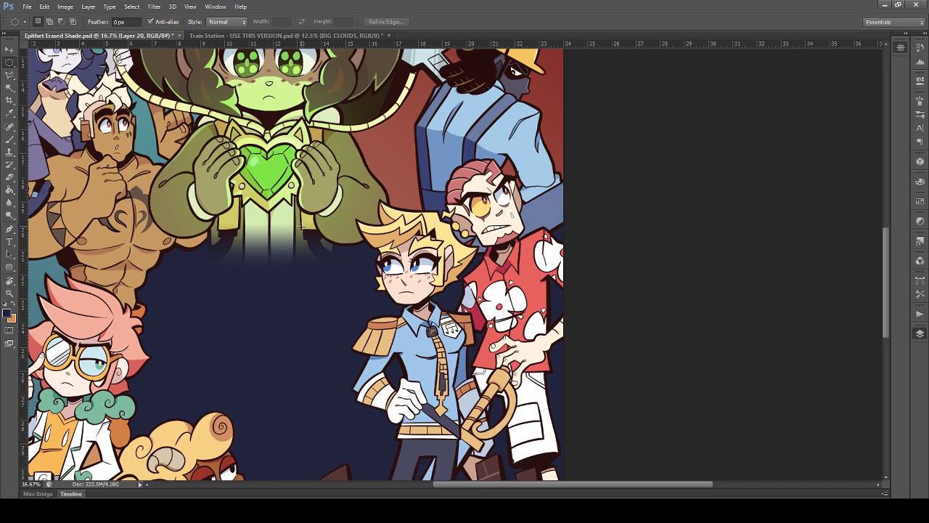
{"action": "scroll", "coordinate": [301, 226], "scroll_direction": "up", "scroll_amount": 4}
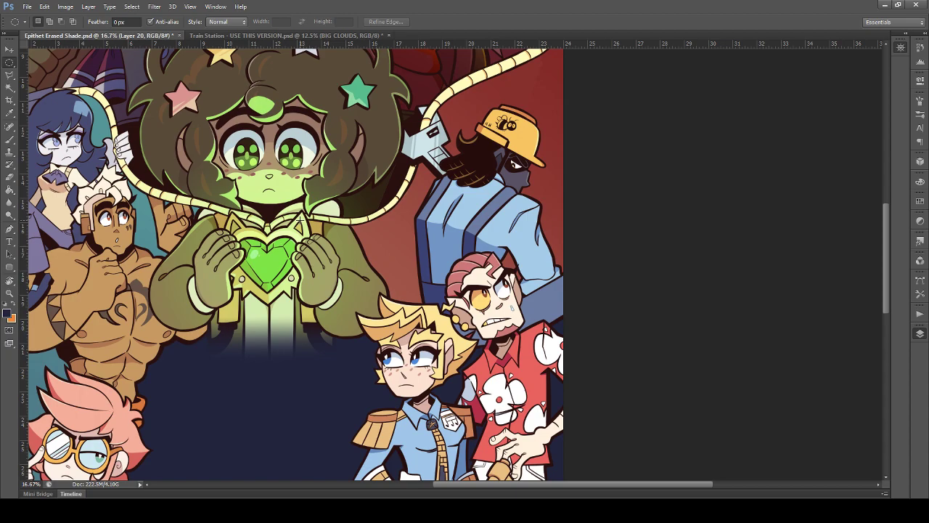
{"action": "scroll", "coordinate": [301, 225], "scroll_direction": "down", "scroll_amount": 5}
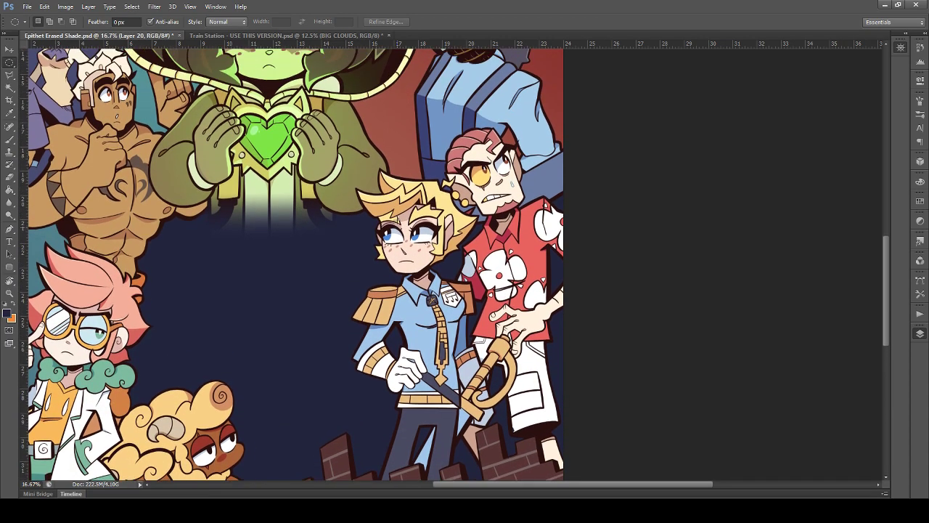
{"action": "scroll", "coordinate": [398, 220], "scroll_direction": "up", "scroll_amount": 1}
Step: Make the COLOR layer of the man in the red floral shirt active by picking his yellow eye
{"action": "key", "text": "ctrl+plus"}
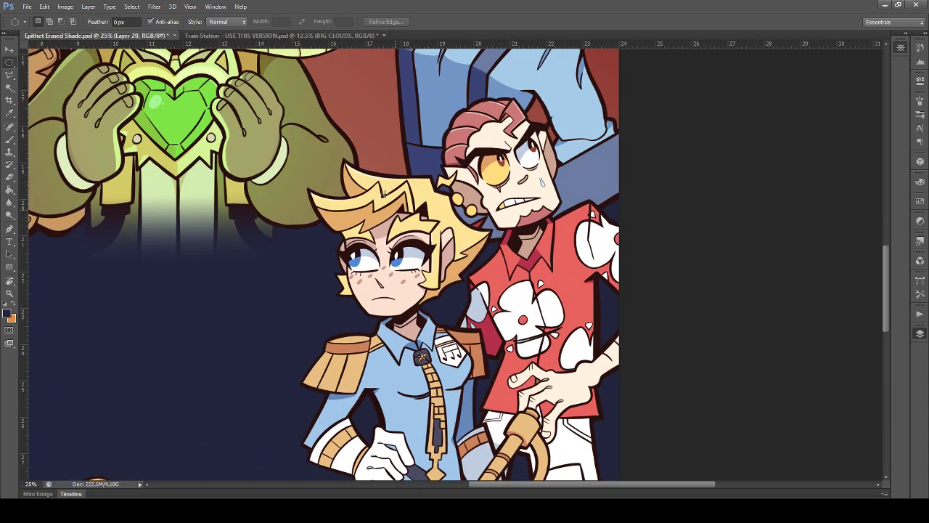
{"action": "left_click", "coordinate": [9, 49]}
{"action": "scroll", "coordinate": [544, 62], "scroll_direction": "up", "scroll_amount": 1}
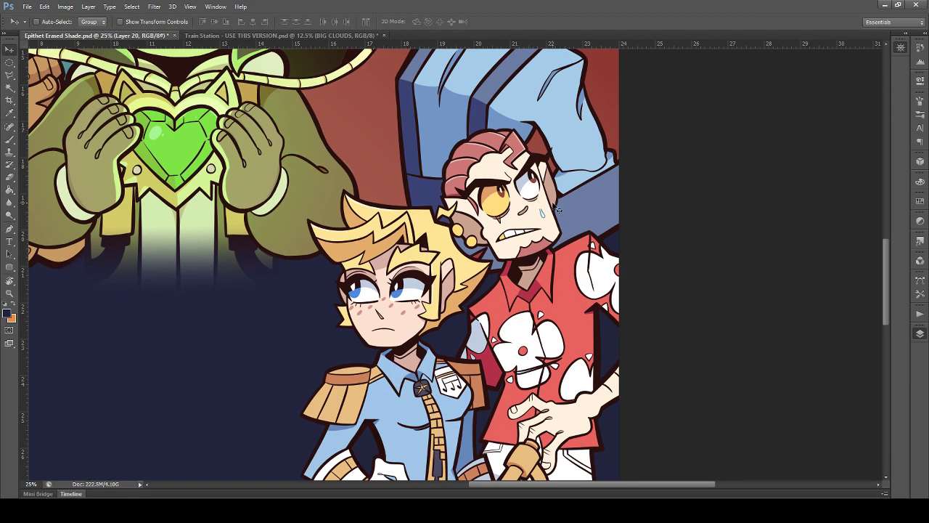
{"action": "left_click", "coordinate": [541, 164], "text": "ctrl"}
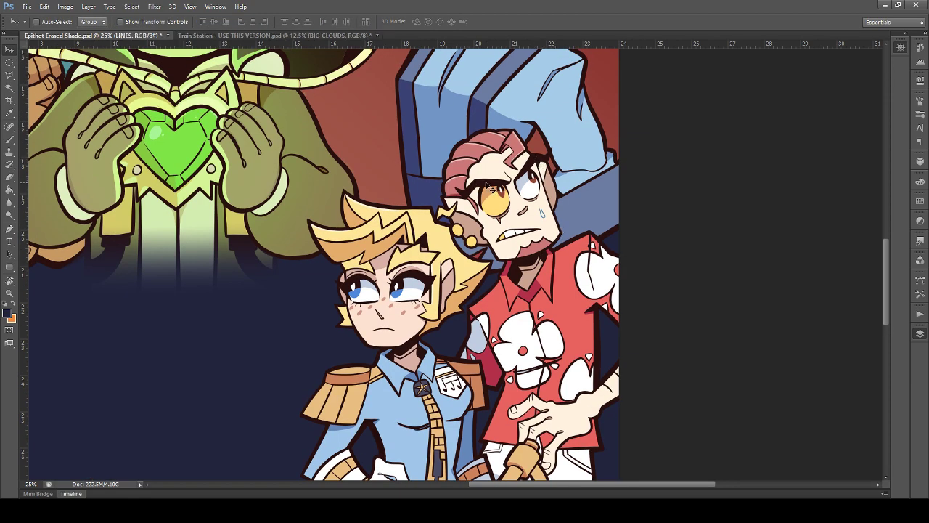
{"action": "scroll", "coordinate": [501, 192], "scroll_direction": "up", "scroll_amount": 1}
{"action": "left_click", "coordinate": [503, 196], "text": "ctrl"}
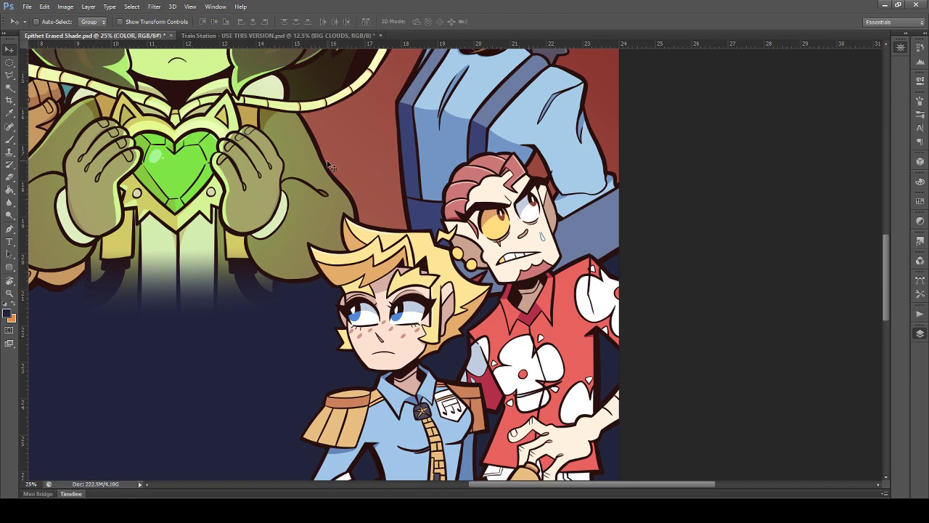
Step: Outline the man in the red floral shirt with a Polygonal Lasso selection, following his head, shoulders and the edge beside the blonde character
{"action": "left_click", "coordinate": [9, 75]}
{"action": "left_click_drag", "start_coordinate": [411, 165], "coordinate": [423, 218]}
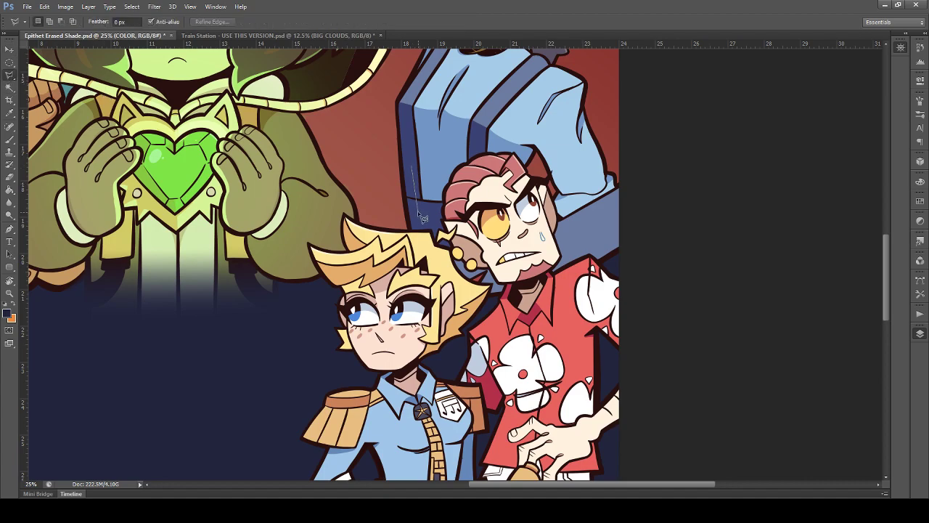
{"action": "key", "text": "Escape"}
{"action": "key", "text": "ctrl+plus"}
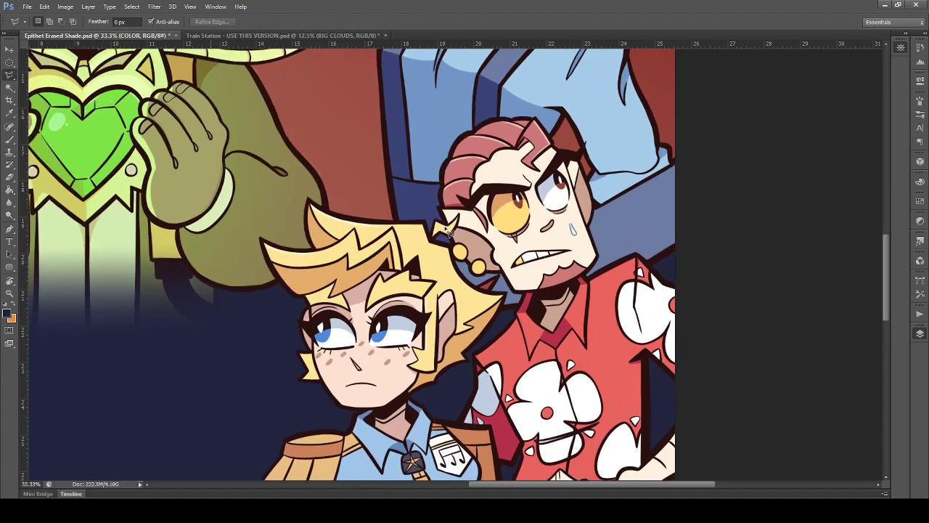
{"action": "mouse_move", "coordinate": [411, 178]}
{"action": "left_mouse_down"}
{"action": "mouse_move", "coordinate": [441, 234]}
{"action": "mouse_move", "coordinate": [462, 222]}
{"action": "mouse_move", "coordinate": [454, 242]}
{"action": "mouse_move", "coordinate": [462, 250]}
{"action": "left_mouse_up"}
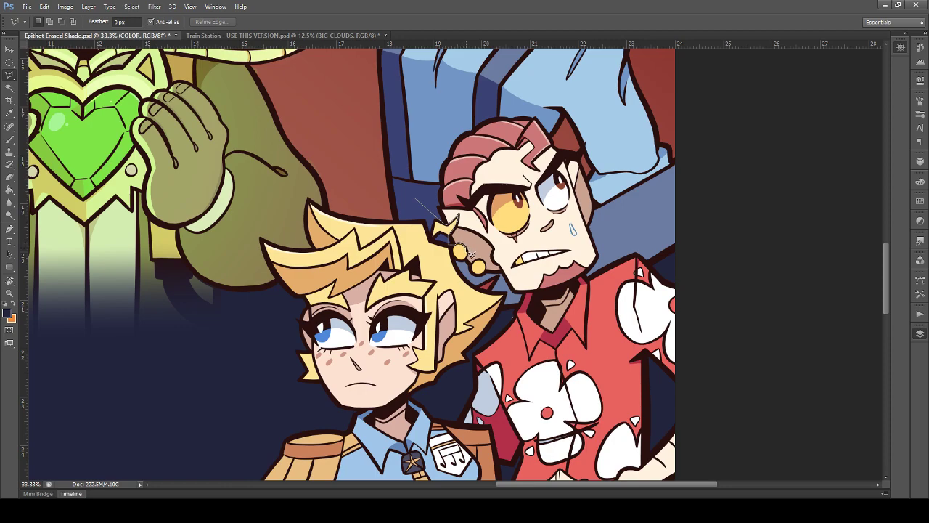
{"action": "left_click_drag", "start_coordinate": [471, 261], "coordinate": [470, 277]}
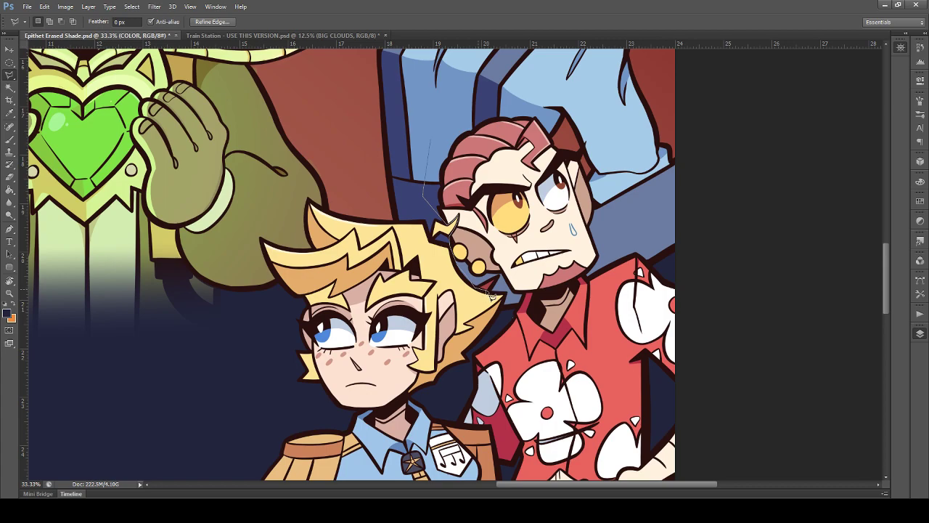
{"action": "mouse_move", "coordinate": [514, 300]}
{"action": "left_mouse_down"}
{"action": "mouse_move", "coordinate": [472, 357]}
{"action": "mouse_move", "coordinate": [459, 432]}
{"action": "mouse_move", "coordinate": [496, 433]}
{"action": "mouse_move", "coordinate": [495, 471]}
{"action": "mouse_move", "coordinate": [510, 459]}
{"action": "mouse_move", "coordinate": [504, 379]}
{"action": "mouse_move", "coordinate": [491, 402]}
{"action": "mouse_move", "coordinate": [494, 424]}
{"action": "mouse_move", "coordinate": [513, 457]}
{"action": "mouse_move", "coordinate": [530, 443]}
{"action": "mouse_move", "coordinate": [517, 463]}
{"action": "mouse_move", "coordinate": [535, 418]}
{"action": "mouse_move", "coordinate": [562, 398]}
{"action": "mouse_move", "coordinate": [589, 467]}
{"action": "mouse_move", "coordinate": [586, 443]}
{"action": "mouse_move", "coordinate": [575, 484]}
{"action": "mouse_move", "coordinate": [559, 482]}
{"action": "mouse_move", "coordinate": [560, 406]}
{"action": "mouse_move", "coordinate": [624, 418]}
{"action": "mouse_move", "coordinate": [633, 468]}
{"action": "mouse_move", "coordinate": [658, 467]}
{"action": "mouse_move", "coordinate": [665, 478]}
{"action": "mouse_move", "coordinate": [667, 444]}
{"action": "mouse_move", "coordinate": [683, 436]}
{"action": "mouse_move", "coordinate": [721, 233]}
{"action": "mouse_move", "coordinate": [733, 40]}
{"action": "mouse_move", "coordinate": [734, 151]}
{"action": "mouse_move", "coordinate": [748, 223]}
{"action": "mouse_move", "coordinate": [671, 319]}
{"action": "mouse_move", "coordinate": [591, 350]}
{"action": "mouse_move", "coordinate": [607, 324]}
{"action": "mouse_move", "coordinate": [600, 330]}
{"action": "mouse_move", "coordinate": [591, 251]}
{"action": "mouse_move", "coordinate": [582, 229]}
{"action": "mouse_move", "coordinate": [528, 188]}
{"action": "mouse_move", "coordinate": [463, 210]}
{"action": "mouse_move", "coordinate": [444, 283]}
{"action": "left_mouse_up"}
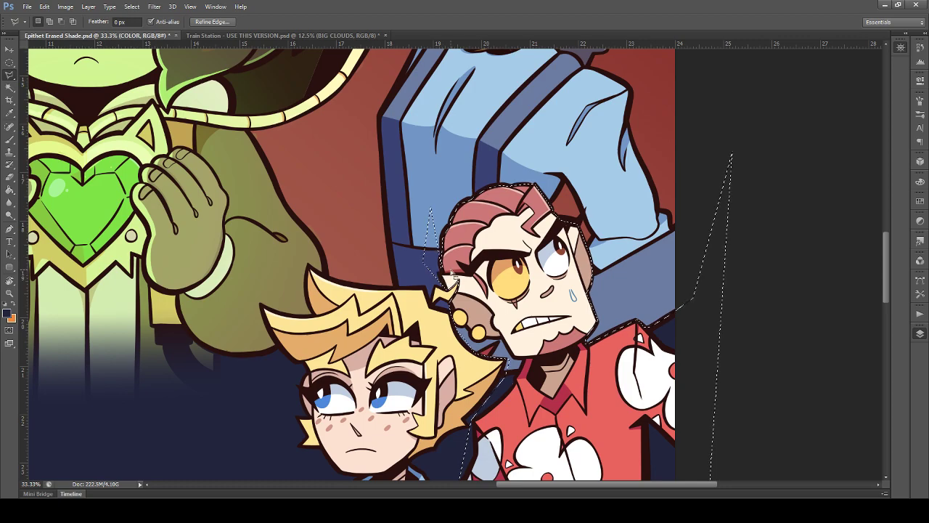
{"action": "scroll", "coordinate": [445, 283], "scroll_direction": "down", "scroll_amount": 1}
{"action": "scroll", "coordinate": [451, 271], "scroll_direction": "down", "scroll_amount": 1}
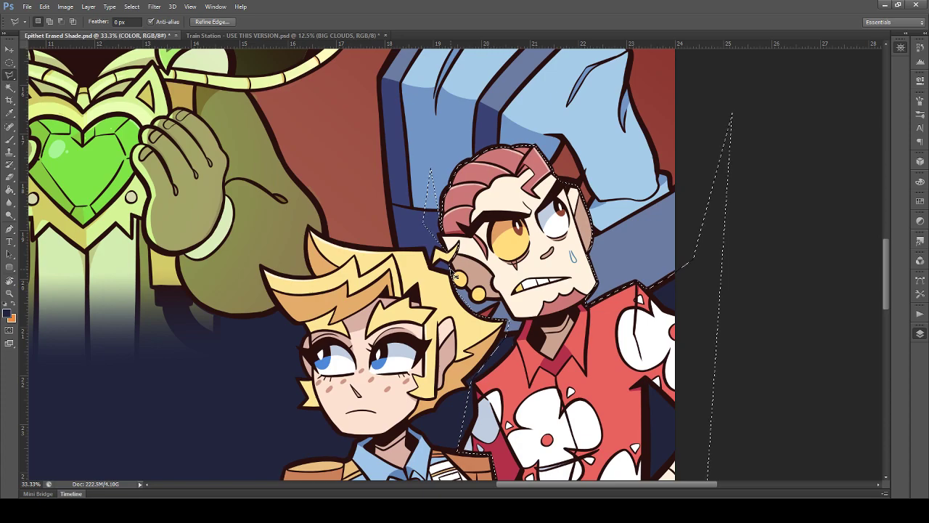
Step: Hide the COLOR layer and copy the selected colours of the man in the red floral shirt onto a new layer
{"action": "scroll", "coordinate": [505, 270], "scroll_direction": "down", "scroll_amount": 1}
{"action": "scroll", "coordinate": [506, 270], "scroll_direction": "down", "scroll_amount": 2}
{"action": "left_click", "coordinate": [795, 476]}
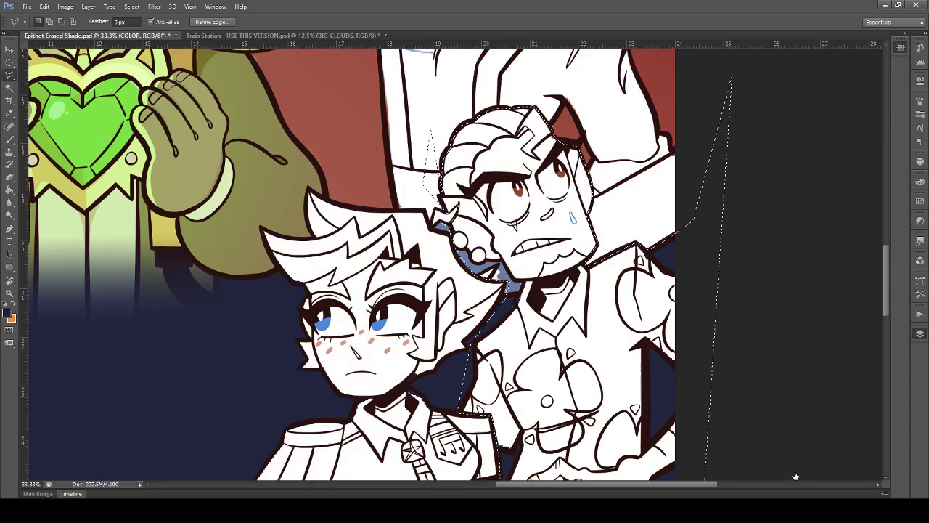
{"action": "key", "text": "ctrl+j"}
{"action": "left_click", "coordinate": [796, 477]}
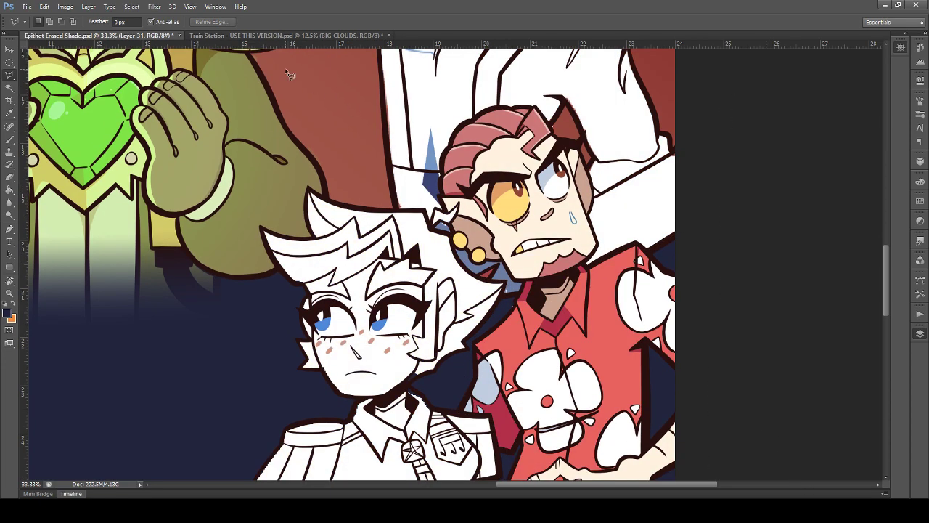
Step: Remove the stray blue sliver beside the man's head from the copied colours on Layer 31
{"action": "scroll", "coordinate": [286, 70], "scroll_direction": "up", "scroll_amount": 3}
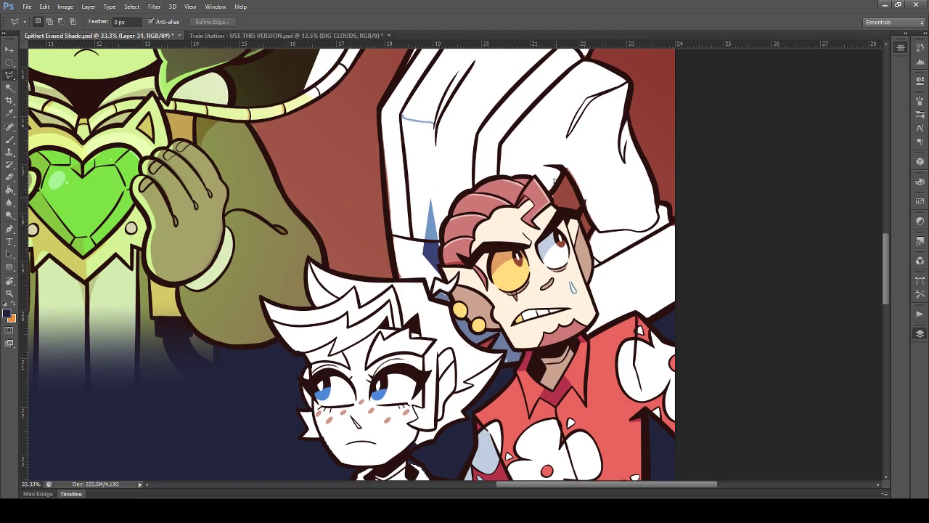
{"action": "key", "text": "ctrl+alt+z"}
{"action": "key", "text": "ctrl+alt+z"}
{"action": "left_click_drag", "start_coordinate": [432, 223], "coordinate": [433, 234]}
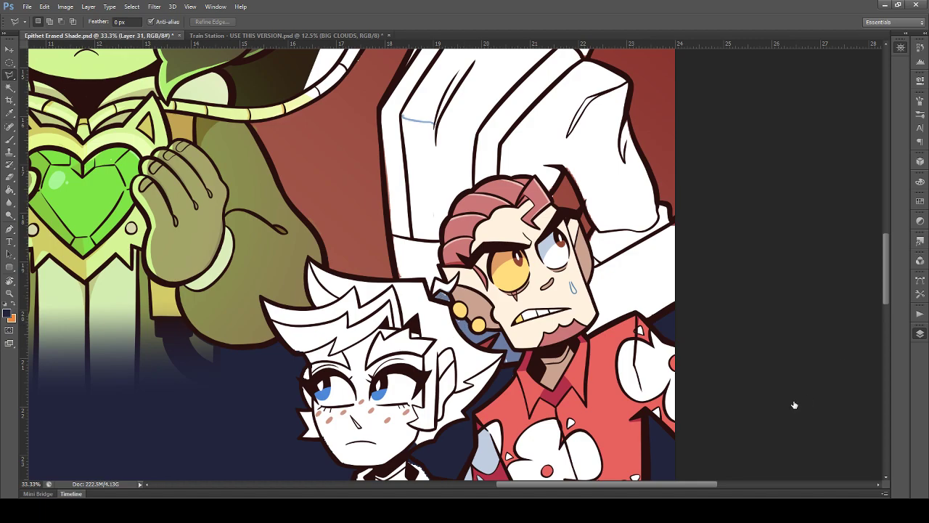
Step: Hide the man's copied colours, delete the blue patches around his earrings and jaw on Layer 11, and clear the selection
{"action": "left_click", "coordinate": [792, 405]}
{"action": "left_click", "coordinate": [9, 50]}
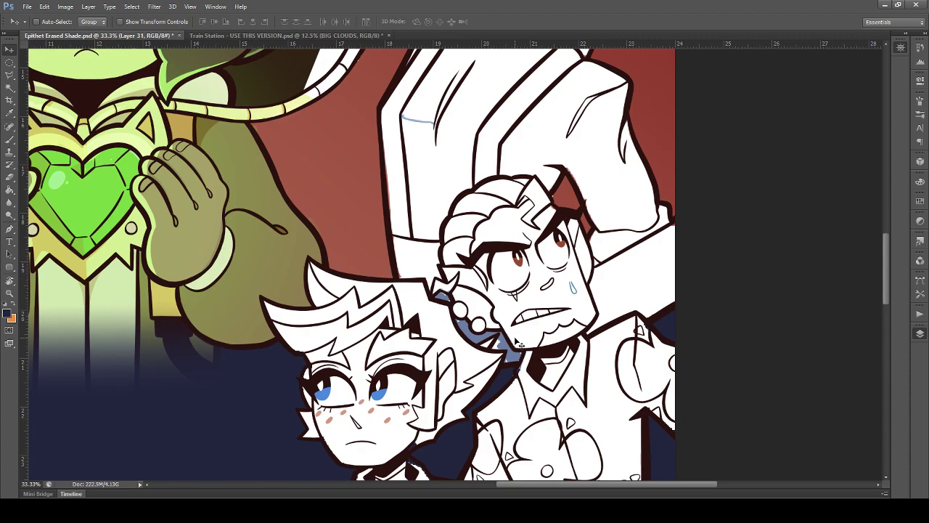
{"action": "left_click", "coordinate": [507, 349], "text": "ctrl"}
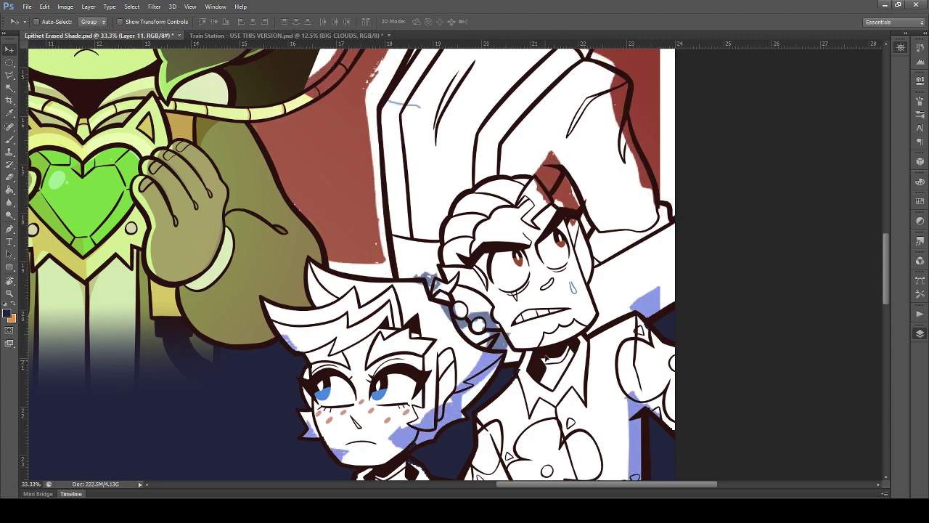
{"action": "left_click", "coordinate": [10, 87]}
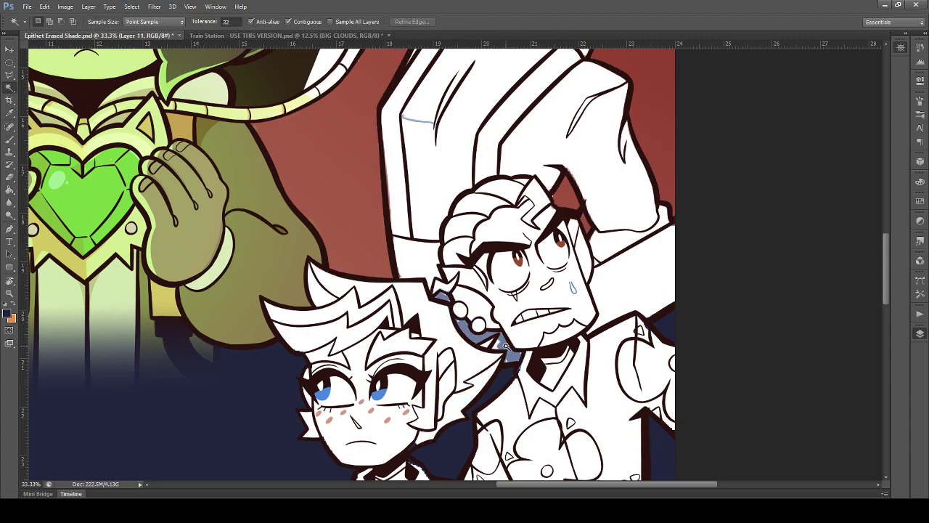
{"action": "left_click", "coordinate": [504, 346]}
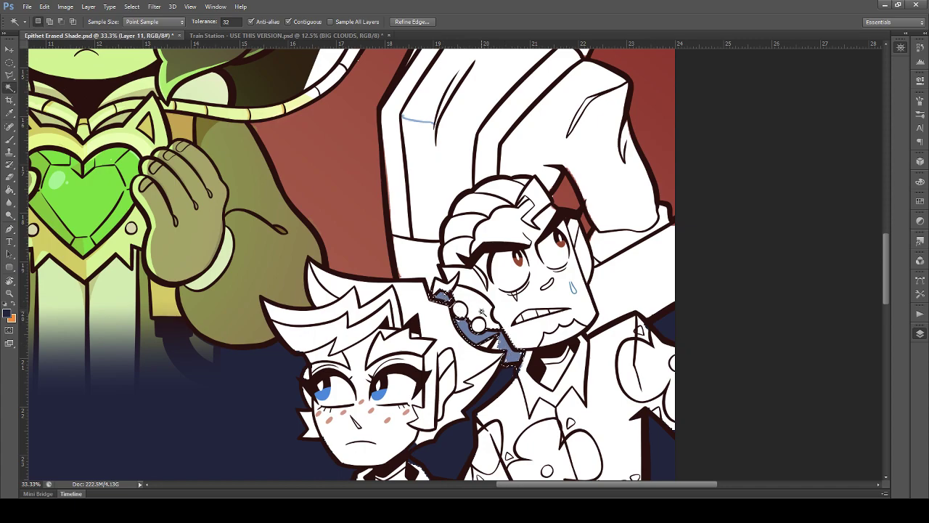
{"action": "key", "text": "Delete"}
{"action": "key", "text": "m"}
{"action": "key", "text": "ctrl+d"}
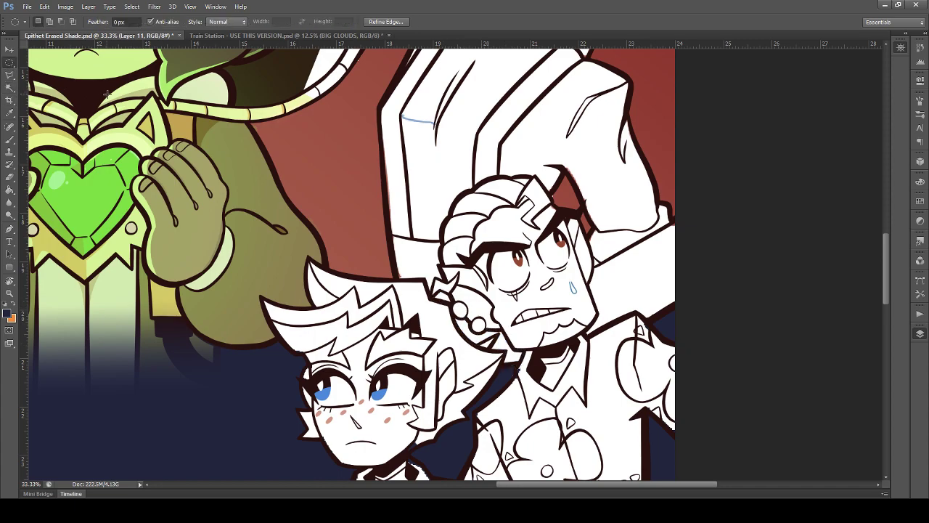
Step: Show the man's copied colours again, merge them into the RAMSEY layer and save the poster
{"action": "left_click", "coordinate": [9, 51]}
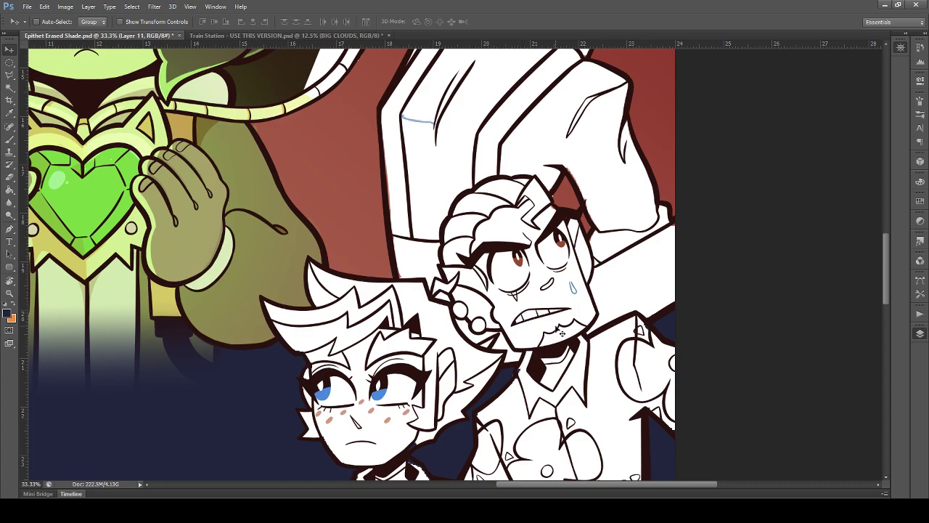
{"action": "left_click", "coordinate": [591, 341], "text": "ctrl"}
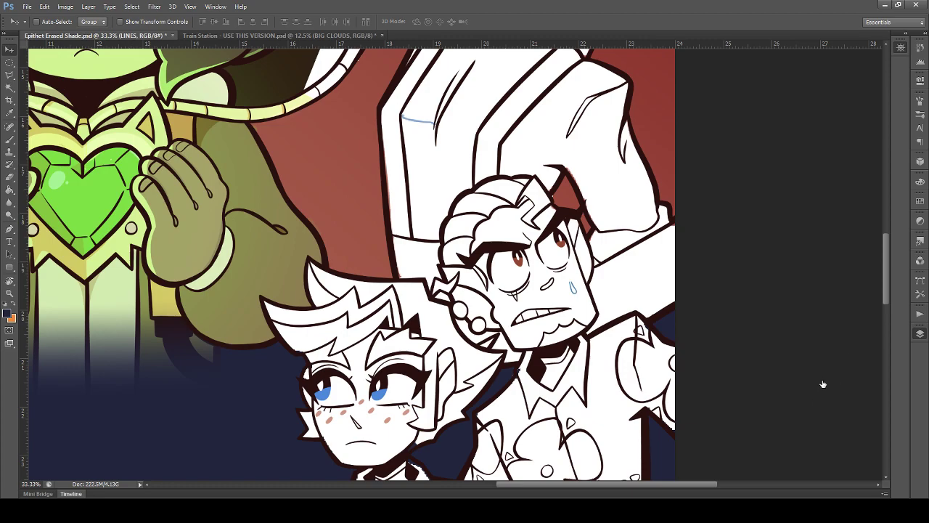
{"action": "left_click", "coordinate": [799, 308]}
{"action": "left_click", "coordinate": [832, 305]}
{"action": "key", "text": "ctrl+e"}
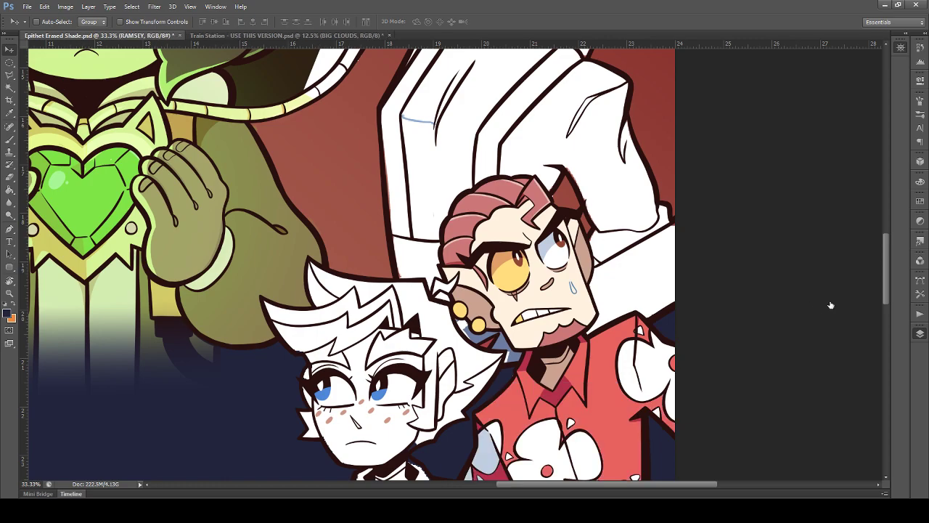
{"action": "key", "text": "ctrl+s"}
Step: Delete the leftover blue between the man's ear and the blonde character's hair on the RAMSEY layer, and clear the selection
{"action": "left_click", "coordinate": [9, 88]}
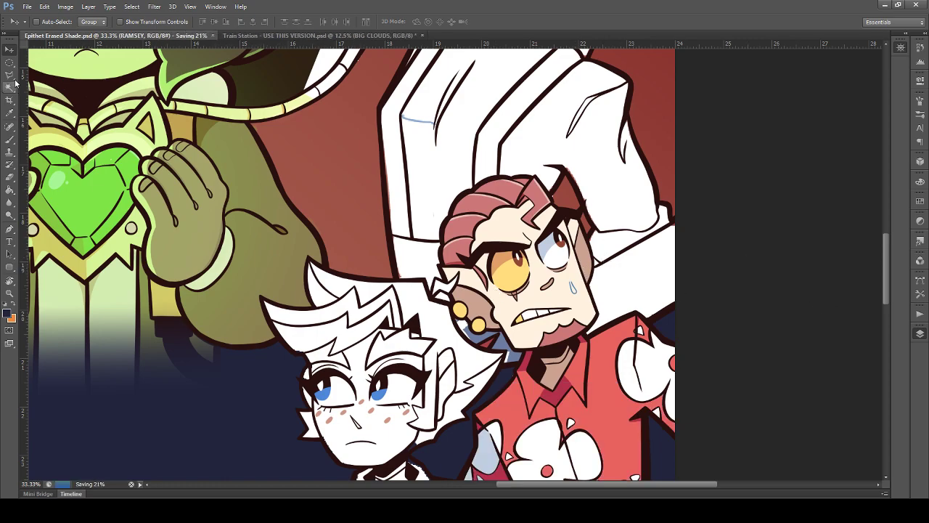
{"action": "left_click", "coordinate": [500, 338]}
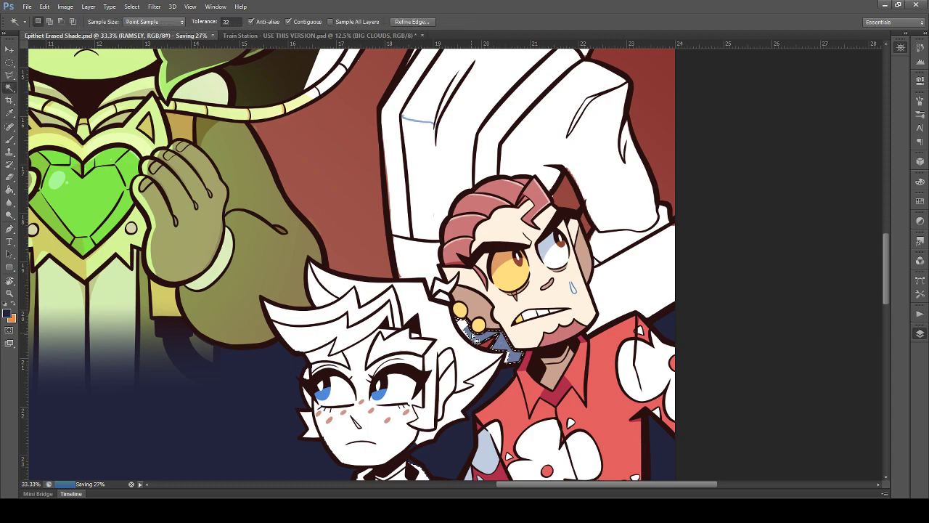
{"action": "key", "text": "m"}
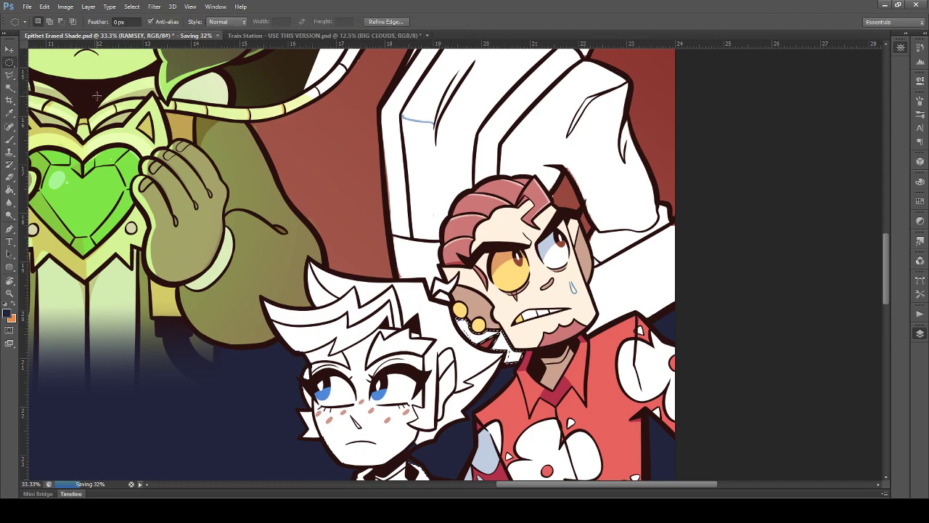
{"action": "scroll", "coordinate": [172, 198], "scroll_direction": "down", "scroll_amount": 2}
{"action": "scroll", "coordinate": [172, 198], "scroll_direction": "down", "scroll_amount": 4}
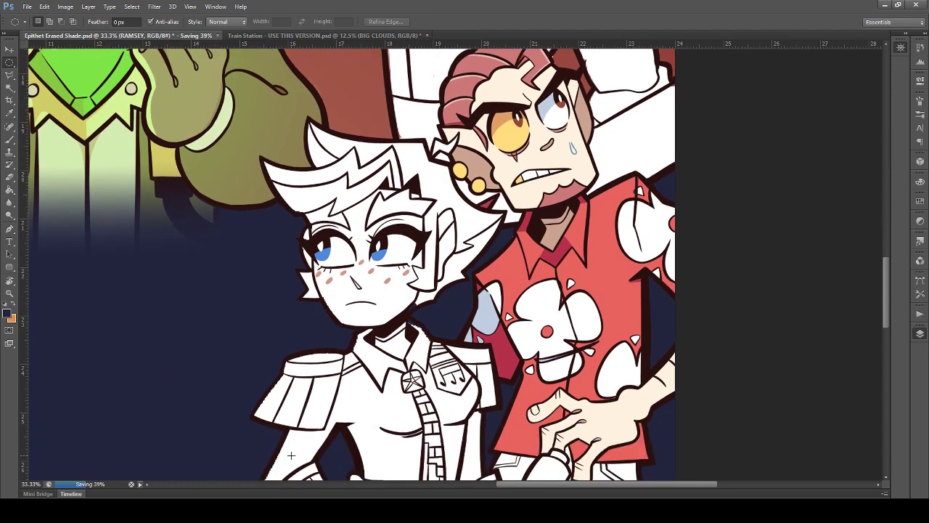
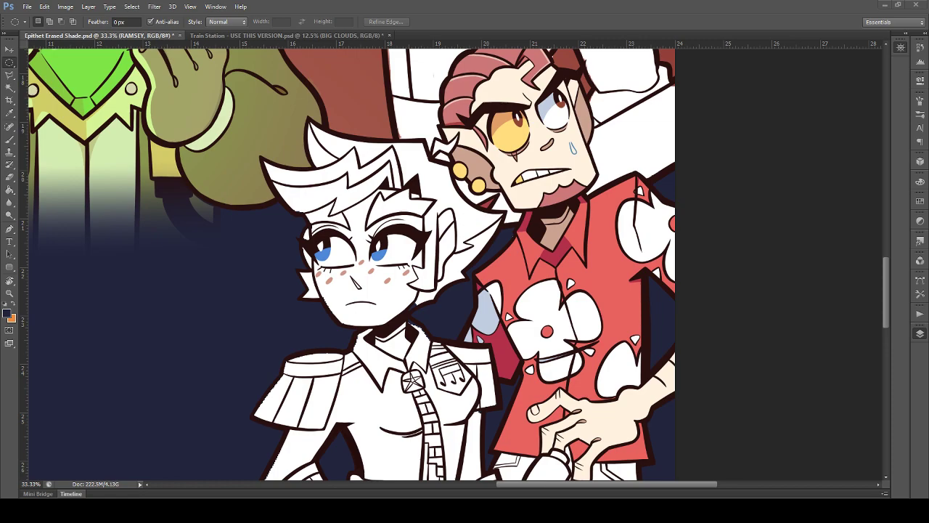
Step: Examine the man in red and the blonde character beside him, both close up and at reduced size within the poster
{"action": "scroll", "coordinate": [347, 415], "scroll_direction": "up", "scroll_amount": 2}
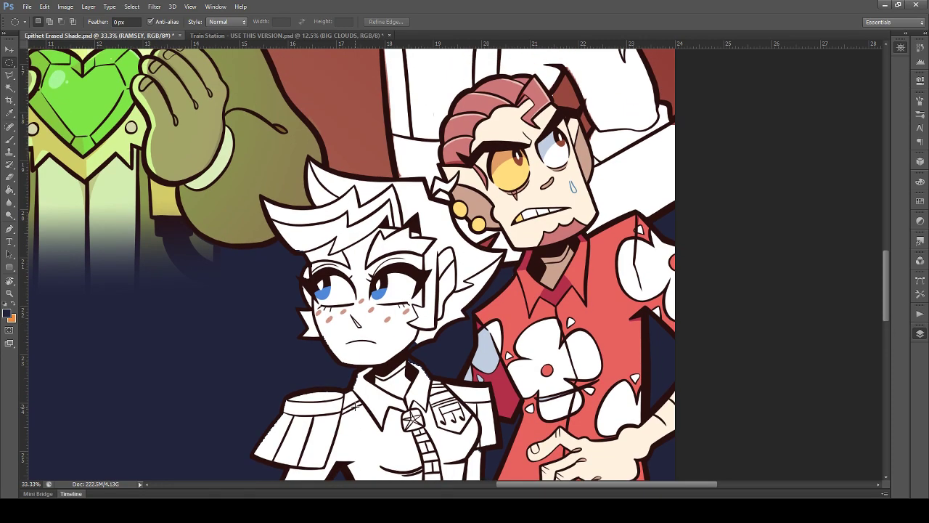
{"action": "scroll", "coordinate": [355, 406], "scroll_direction": "down", "scroll_amount": 8}
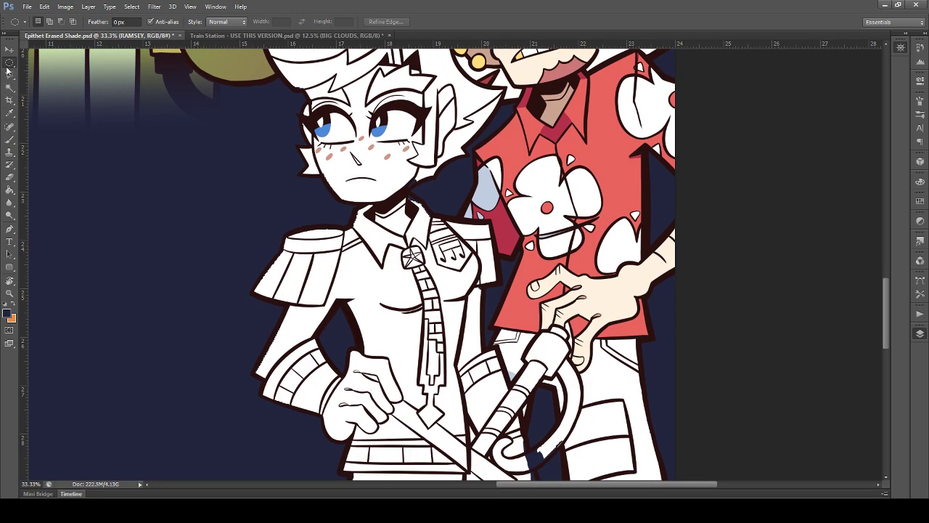
{"action": "left_click", "coordinate": [9, 49]}
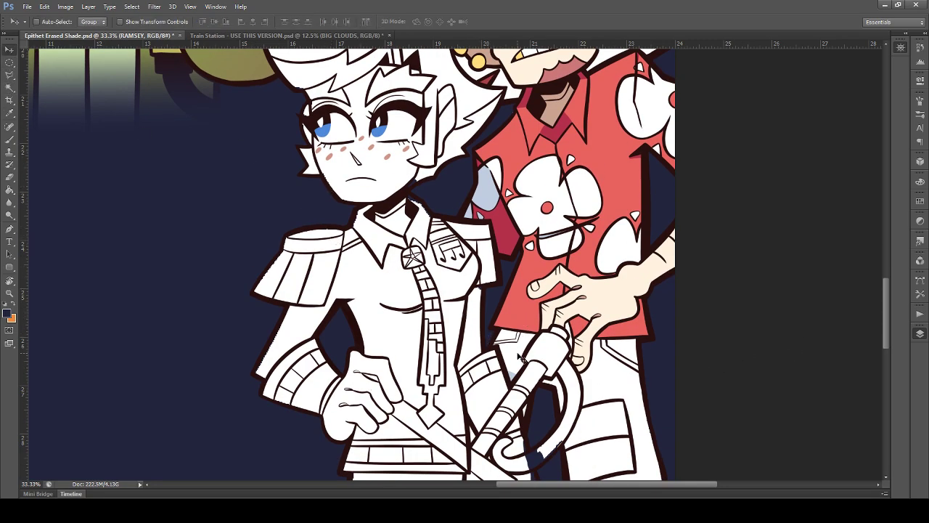
{"action": "left_click_drag", "start_coordinate": [516, 379], "coordinate": [506, 358]}
{"action": "key", "text": "ctrl+z"}
{"action": "scroll", "coordinate": [488, 314], "scroll_direction": "up", "scroll_amount": 3}
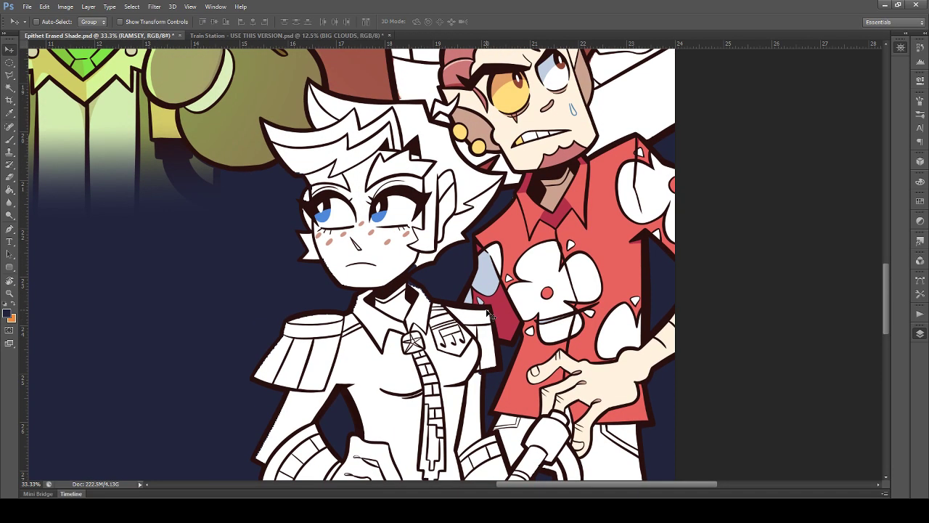
{"action": "scroll", "coordinate": [488, 313], "scroll_direction": "down", "scroll_amount": 2}
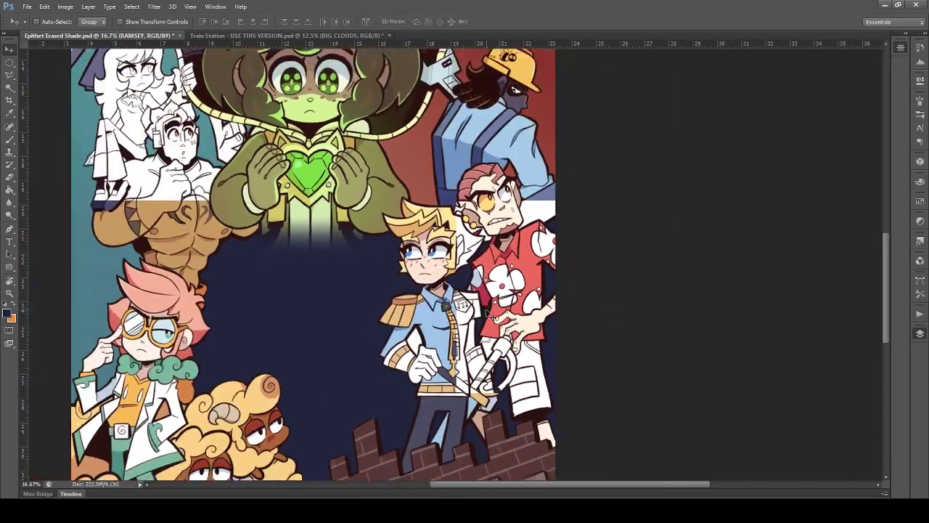
{"action": "scroll", "coordinate": [492, 317], "scroll_direction": "down", "scroll_amount": 3}
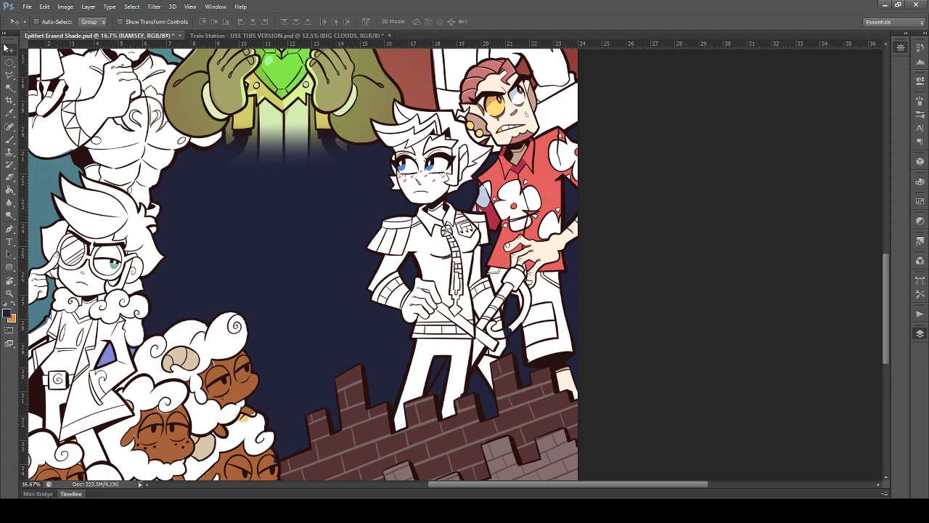
{"action": "scroll", "coordinate": [579, 290], "scroll_direction": "up", "scroll_amount": 1}
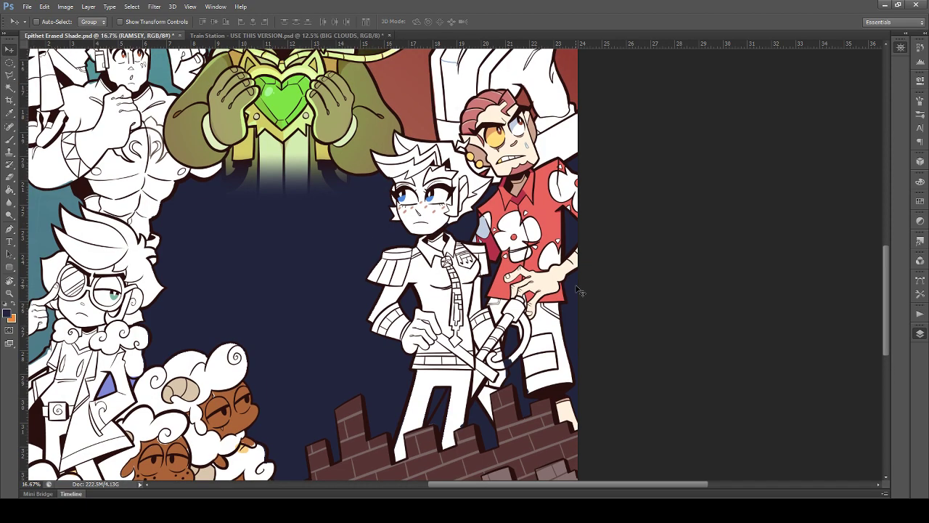
{"action": "scroll", "coordinate": [579, 290], "scroll_direction": "up", "scroll_amount": 2}
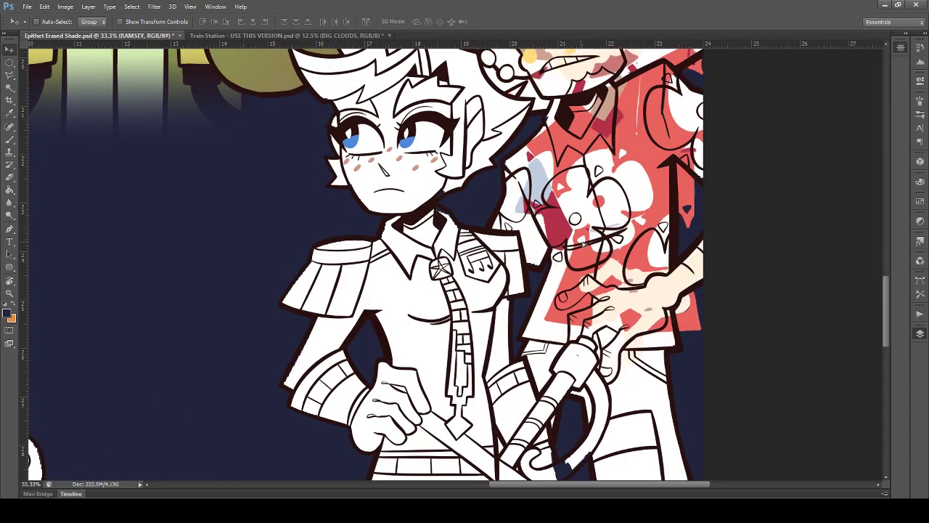
Step: Make the LINES layer active and select the white flowers and petals on the man's red shirt with the Magic Wand
{"action": "left_click", "coordinate": [8, 83]}
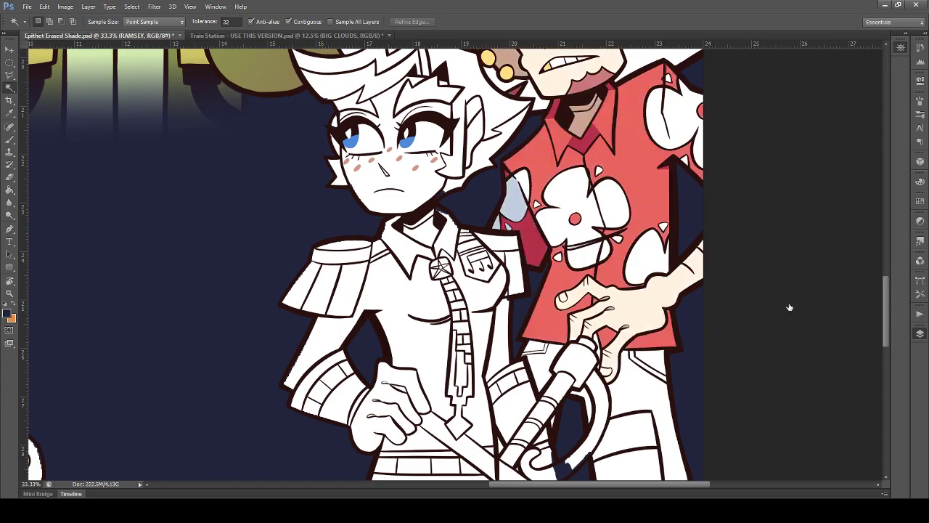
{"action": "left_click", "coordinate": [9, 48]}
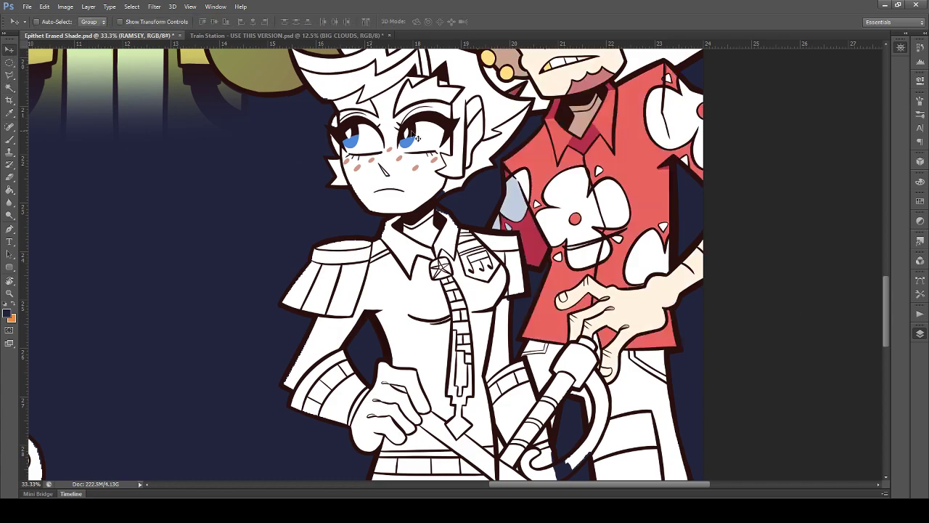
{"action": "left_click", "coordinate": [531, 125], "text": "ctrl"}
{"action": "left_click", "coordinate": [9, 88]}
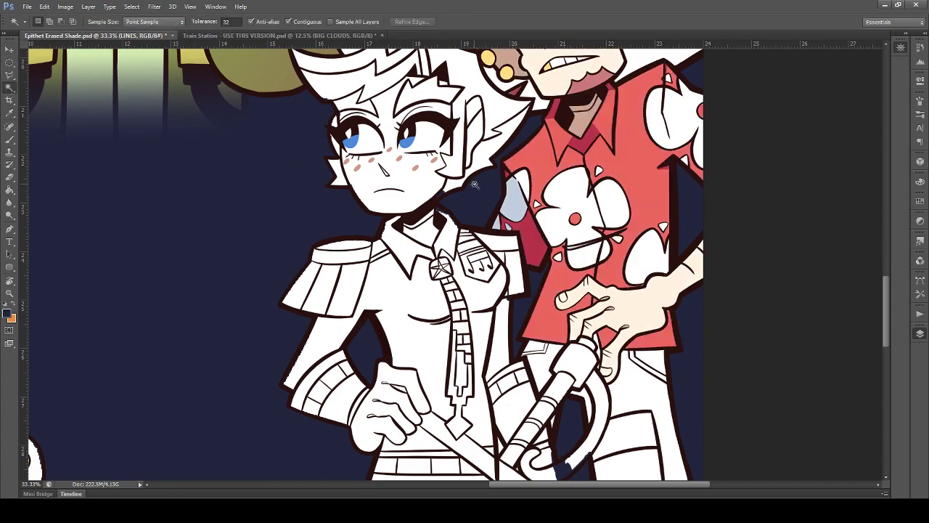
{"action": "left_click", "coordinate": [618, 208]}
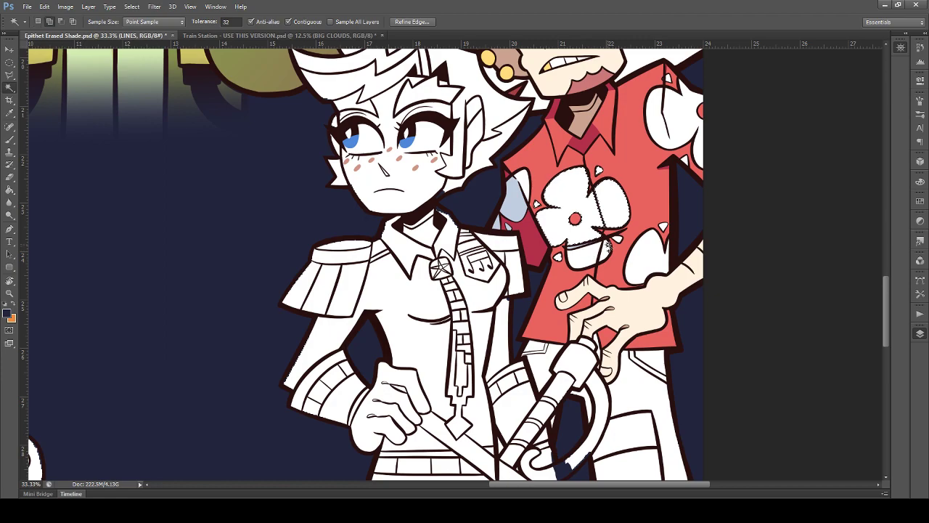
{"action": "key", "text": "shift"}
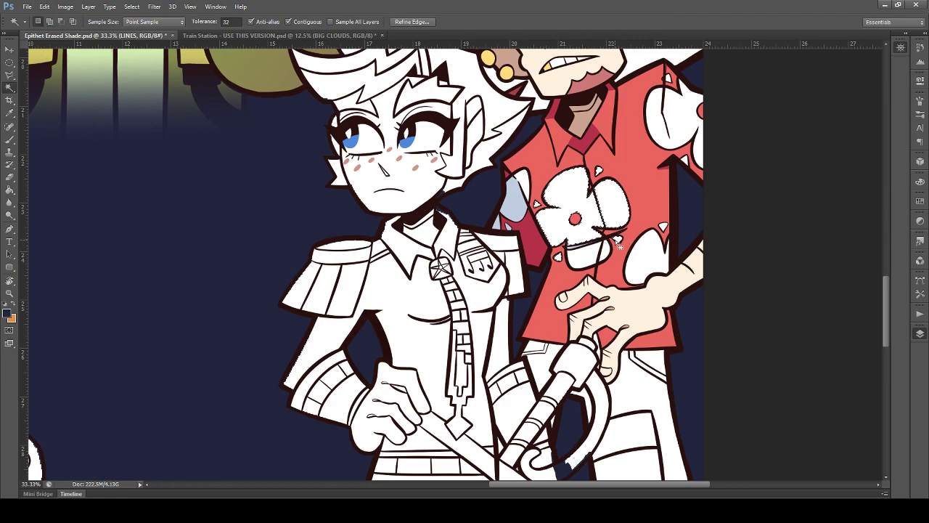
{"action": "left_click", "coordinate": [664, 228], "text": "shift"}
{"action": "left_click", "coordinate": [688, 115], "text": "shift"}
{"action": "left_click", "coordinate": [697, 151], "text": "shift"}
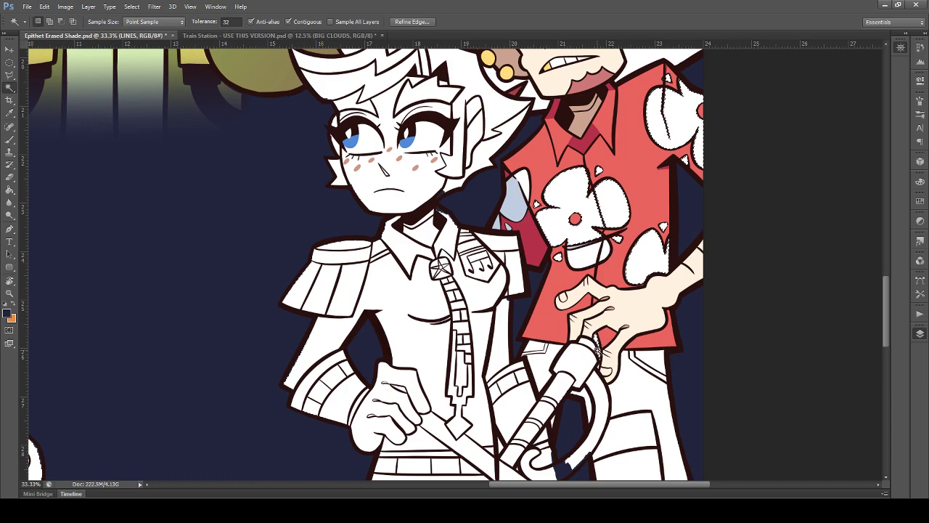
Step: Add the white areas of the man's shorts, including the pocket sections, to the Magic Wand selection on the LINES layer
{"action": "left_click", "coordinate": [642, 369], "text": "shift"}
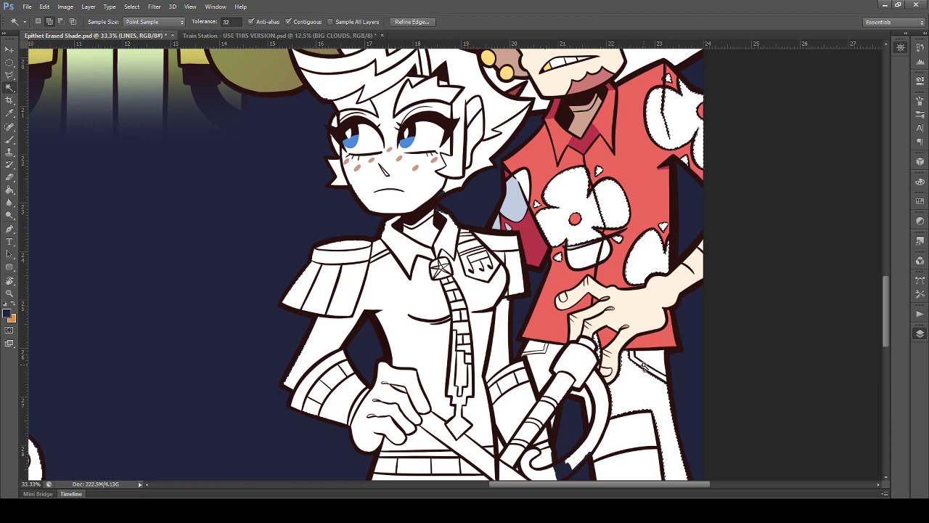
{"action": "scroll", "coordinate": [639, 371], "scroll_direction": "down", "scroll_amount": 2}
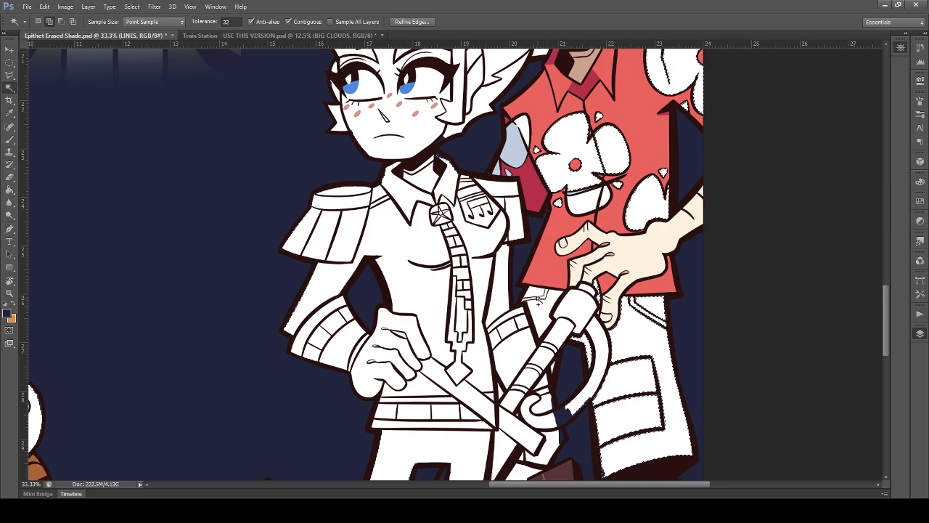
{"action": "scroll", "coordinate": [582, 308], "scroll_direction": "down", "scroll_amount": 2}
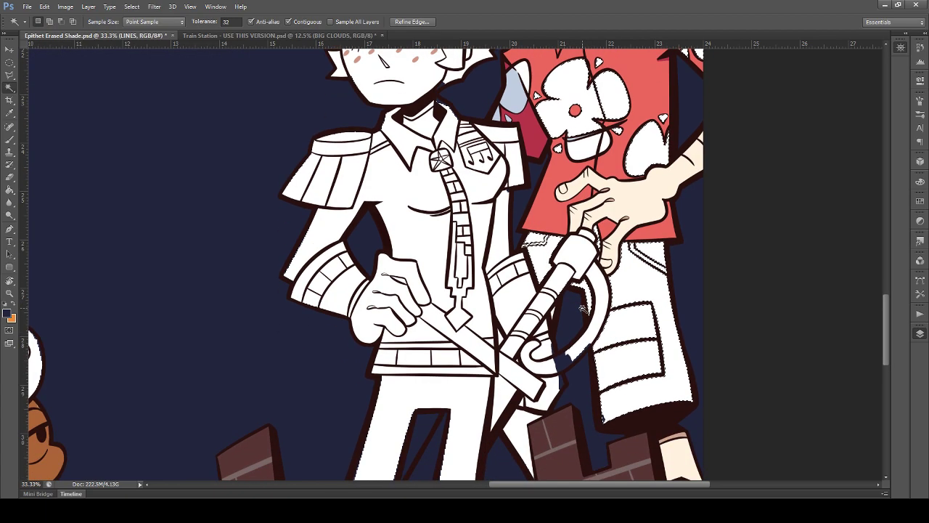
{"action": "scroll", "coordinate": [582, 309], "scroll_direction": "down", "scroll_amount": 1}
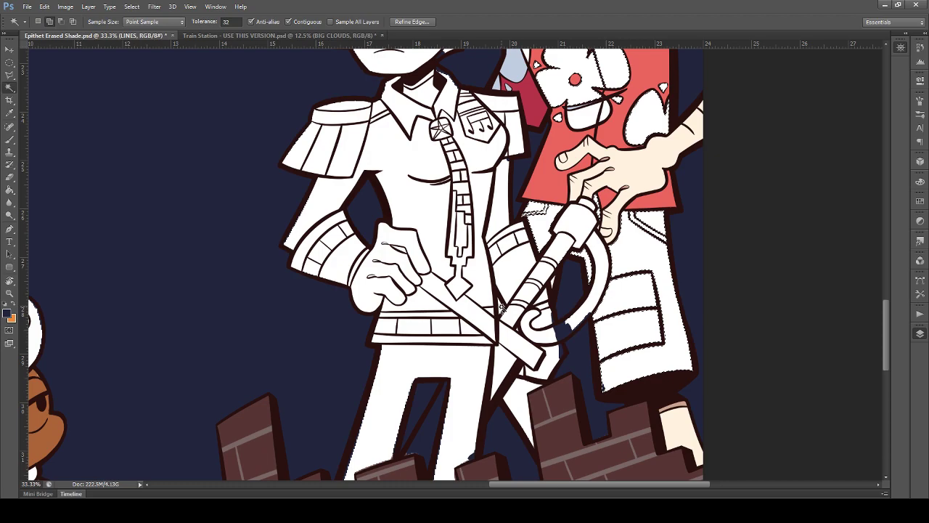
{"action": "left_click", "coordinate": [518, 332]}
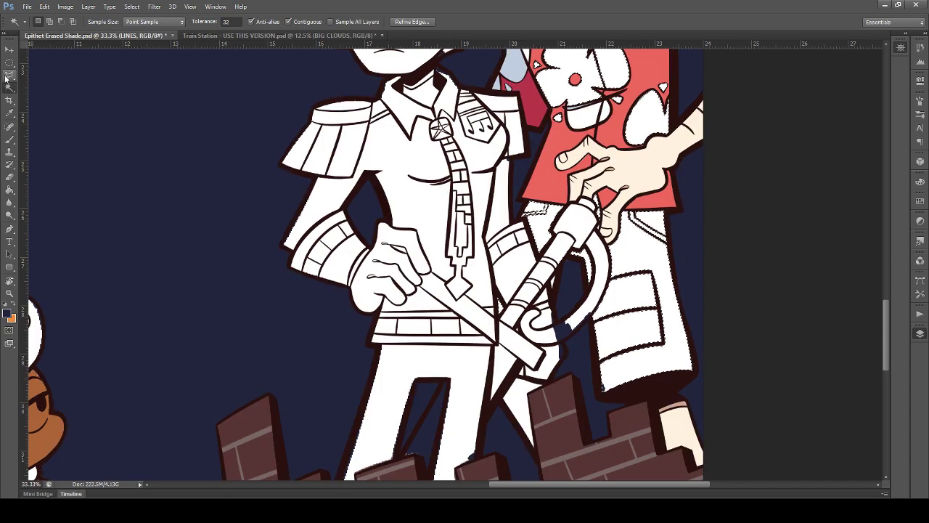
{"action": "left_click", "coordinate": [8, 75]}
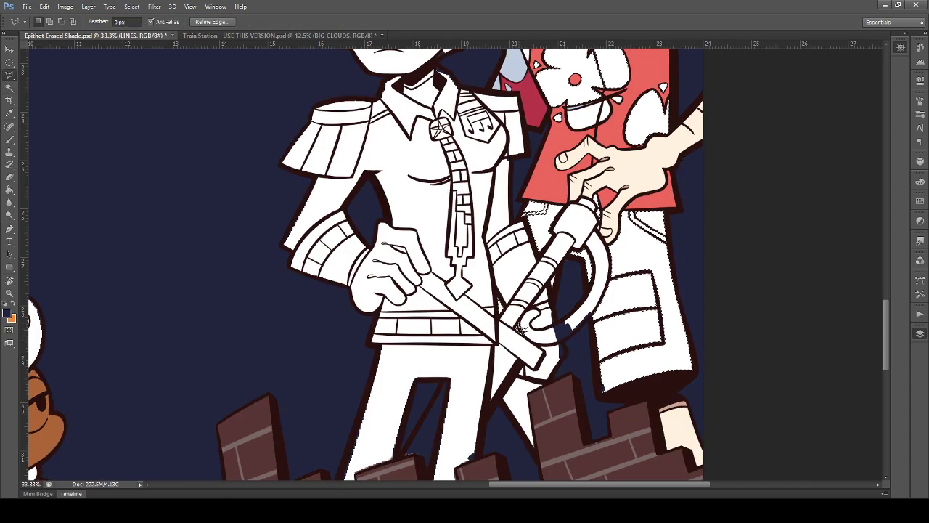
{"action": "left_click", "coordinate": [9, 89]}
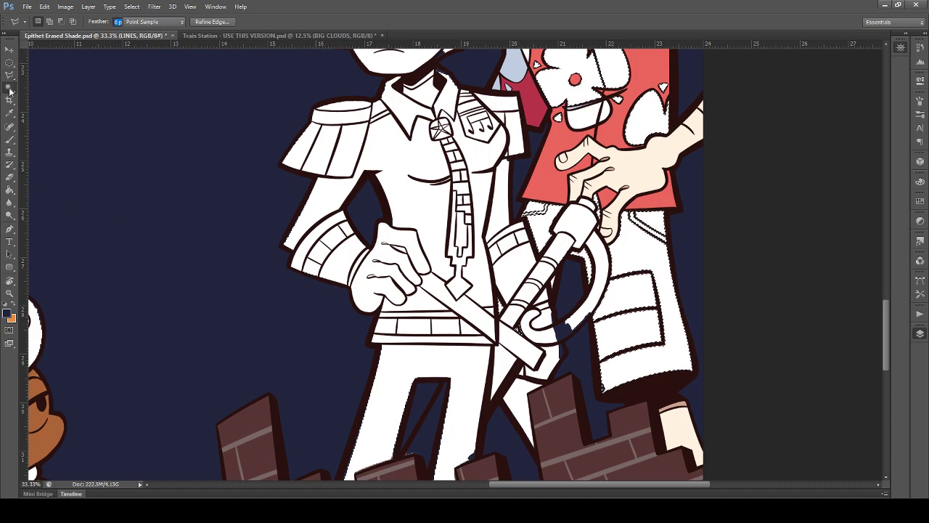
Step: Add the flower on the man's shaded shirt sleeve to the Magic Wand selection
{"action": "scroll", "coordinate": [544, 377], "scroll_direction": "down", "scroll_amount": 1}
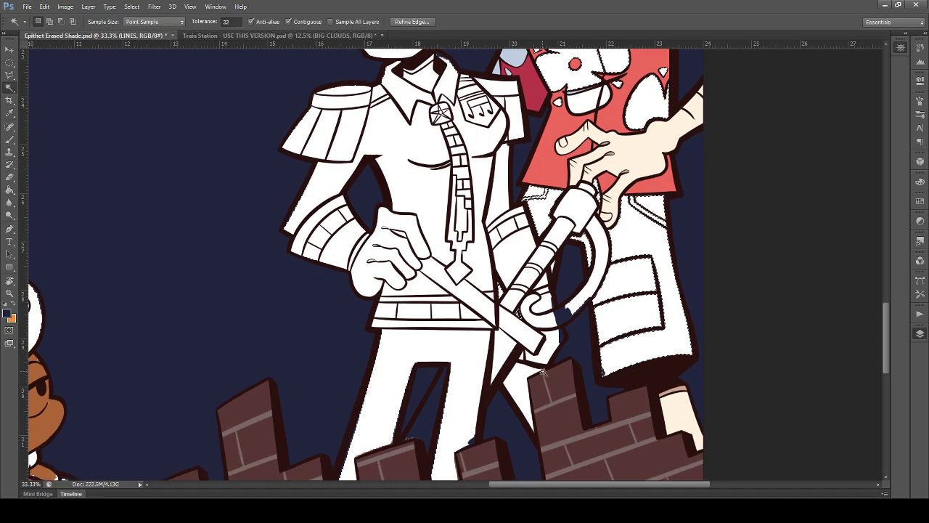
{"action": "scroll", "coordinate": [543, 372], "scroll_direction": "up", "scroll_amount": 1}
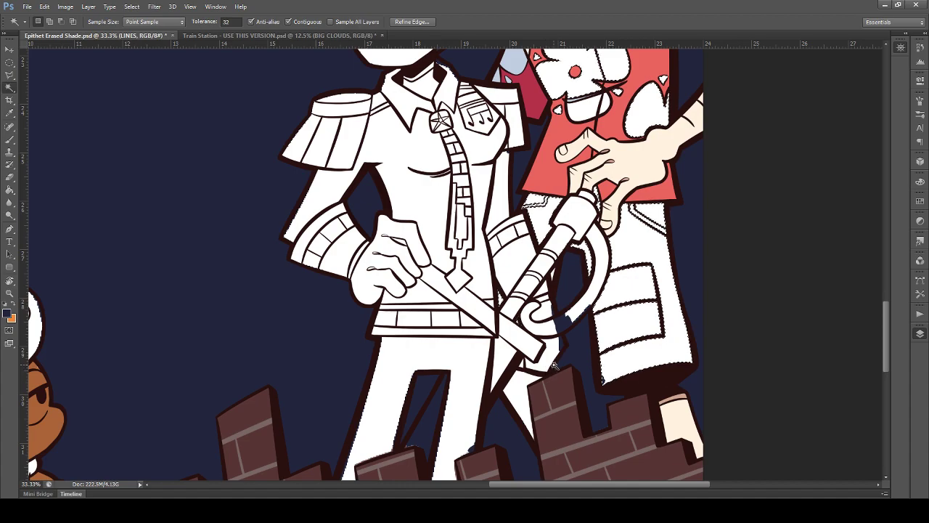
{"action": "scroll", "coordinate": [559, 368], "scroll_direction": "up", "scroll_amount": 1}
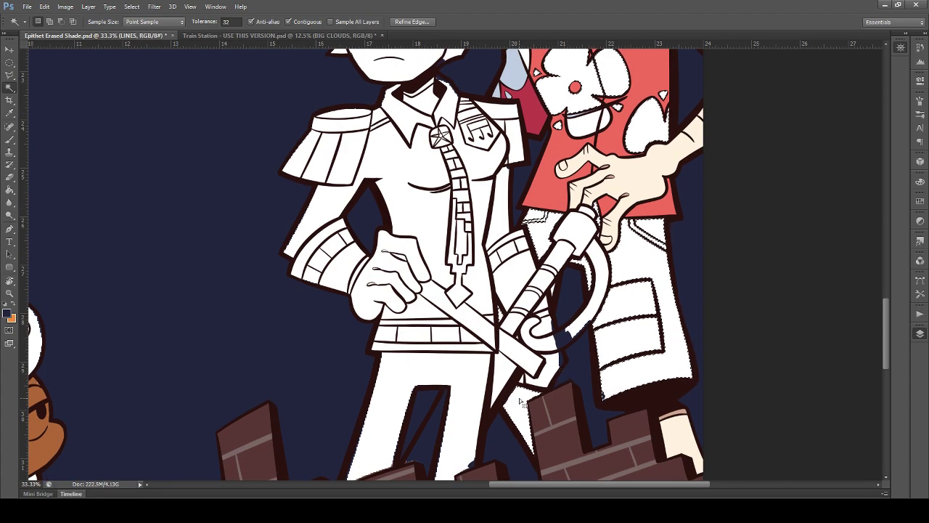
{"action": "scroll", "coordinate": [606, 409], "scroll_direction": "up", "scroll_amount": 1}
{"action": "scroll", "coordinate": [607, 409], "scroll_direction": "up", "scroll_amount": 10}
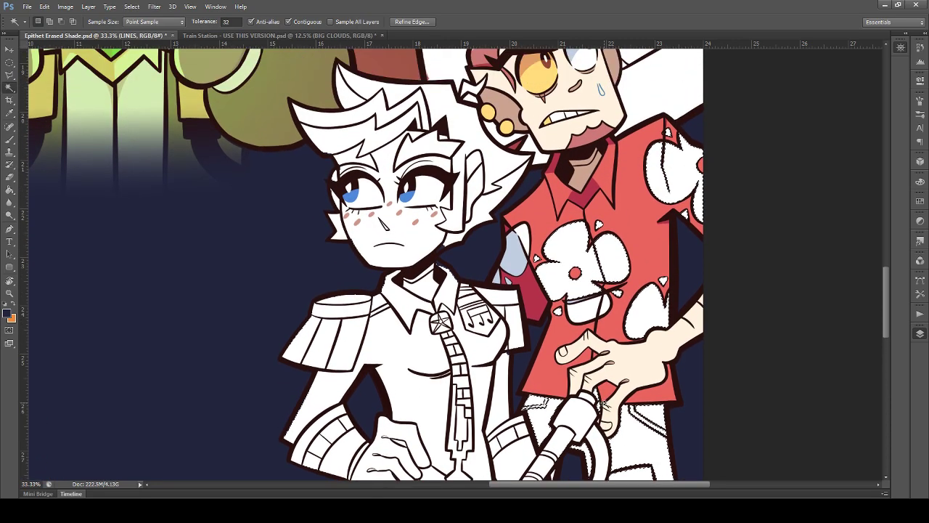
{"action": "scroll", "coordinate": [627, 72], "scroll_direction": "up", "scroll_amount": 4}
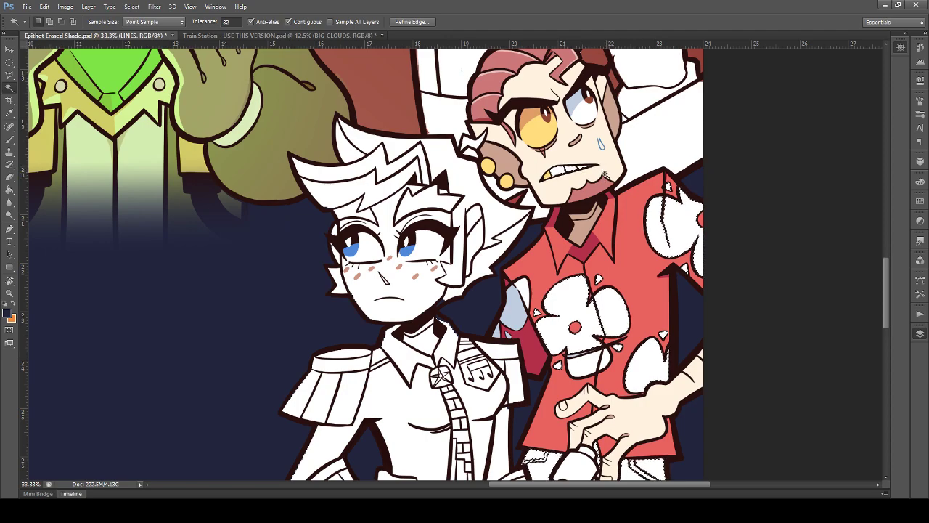
{"action": "scroll", "coordinate": [597, 196], "scroll_direction": "down", "scroll_amount": 2}
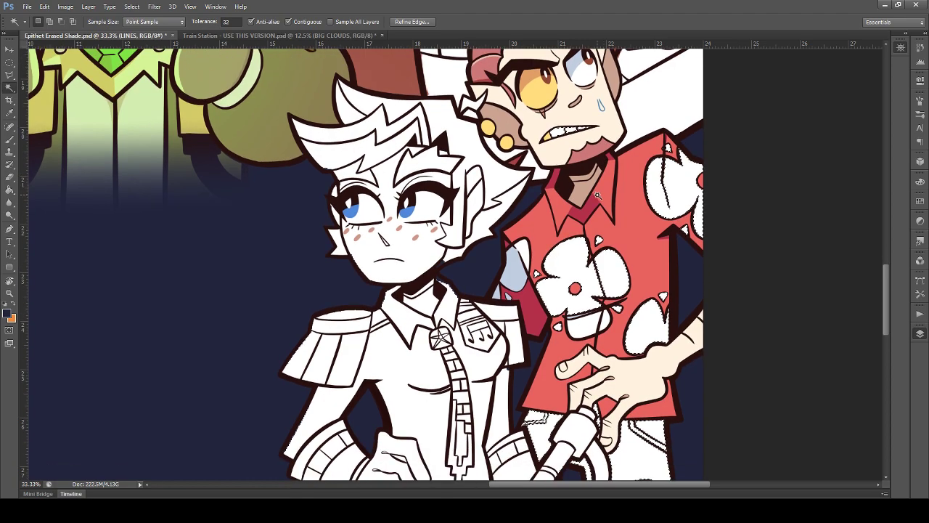
{"action": "key", "text": "shift"}
{"action": "left_click", "coordinate": [525, 250], "text": "shift"}
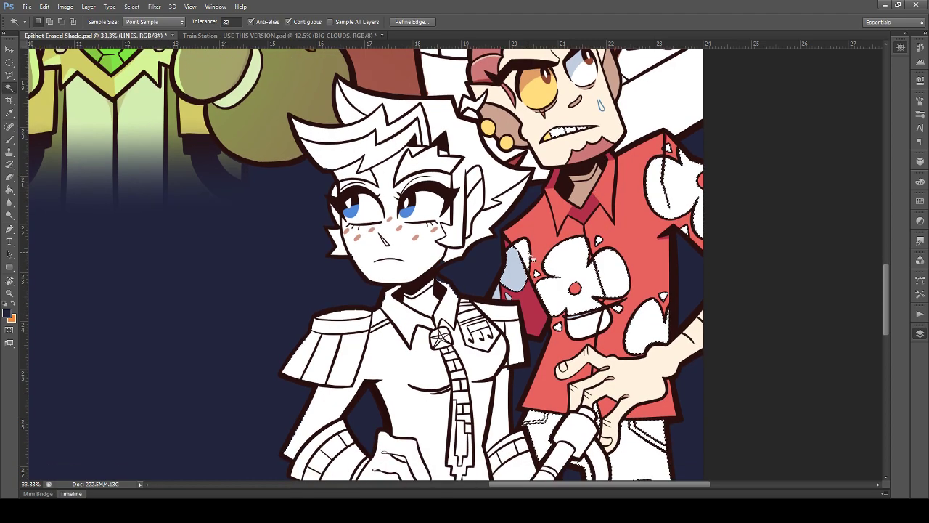
{"action": "left_click", "coordinate": [627, 284], "text": "shift"}
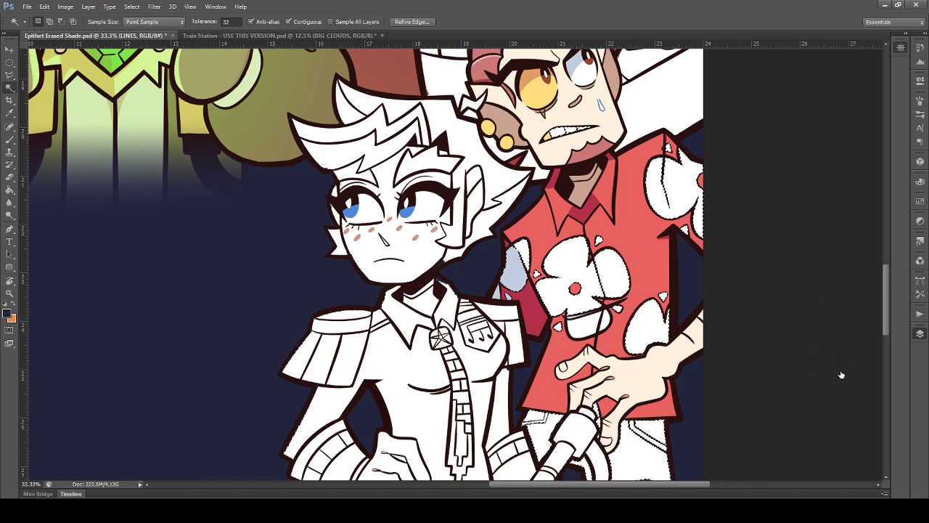
Step: Fill the selected flowers, petals and shorts with sampled white on Layer 31 and clear the selection
{"action": "key", "text": "alt+["}
{"action": "key", "text": "alt+["}
{"action": "key", "text": "g"}
{"action": "left_click", "coordinate": [469, 152], "text": "alt"}
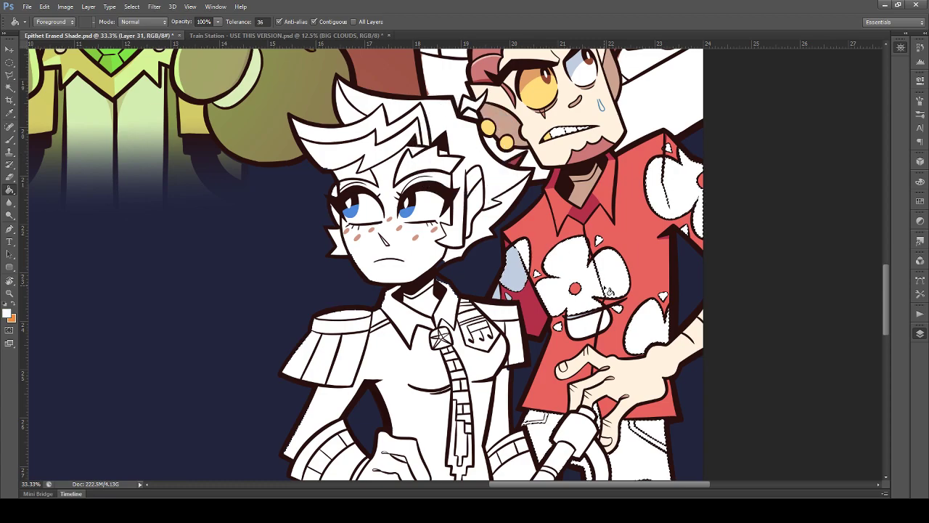
{"action": "left_click", "coordinate": [10, 62]}
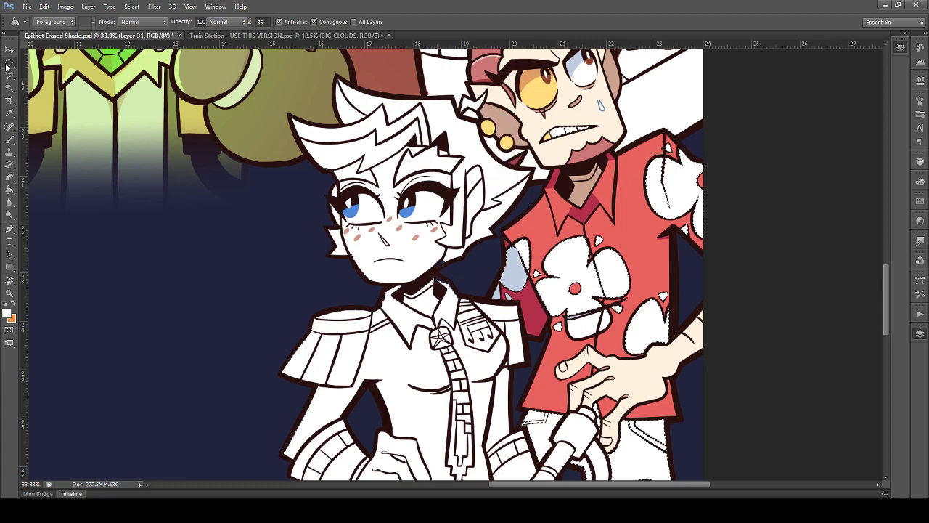
Step: Try merging the white fill into the RAMSEY layer and moving the colours aside for inspection, and undo both
{"action": "left_click", "coordinate": [846, 329]}
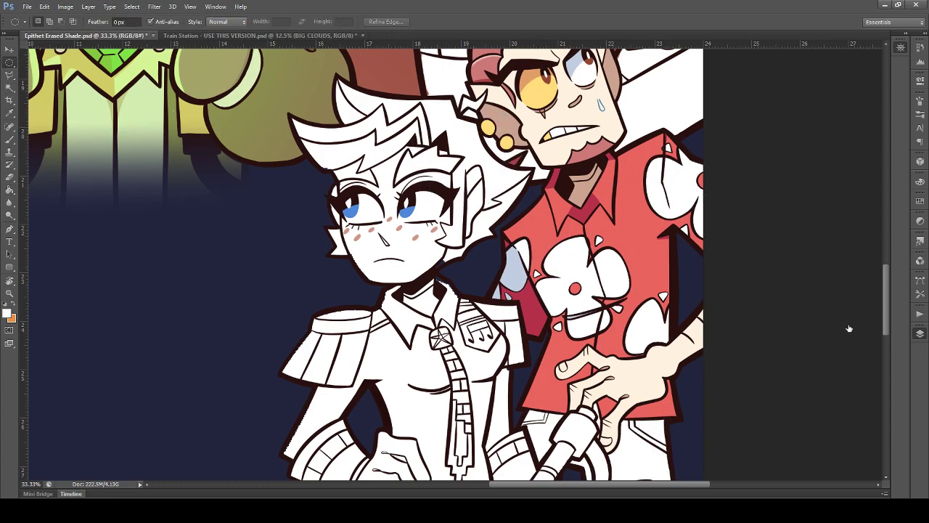
{"action": "left_click", "coordinate": [712, 333]}
{"action": "left_click", "coordinate": [10, 49]}
{"action": "left_click_drag", "start_coordinate": [482, 211], "coordinate": [100, 423]}
{"action": "scroll", "coordinate": [162, 359], "scroll_direction": "down", "scroll_amount": 6}
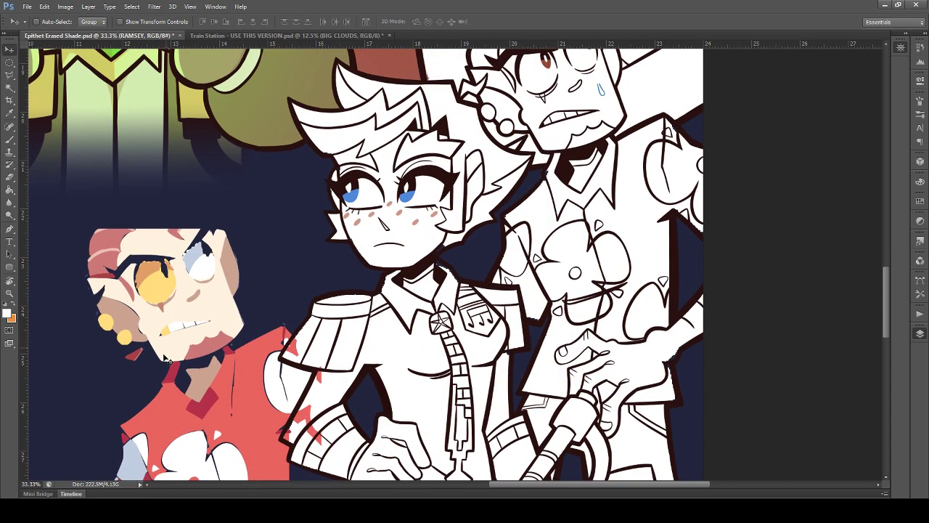
{"action": "left_click_drag", "start_coordinate": [234, 279], "coordinate": [260, 251]}
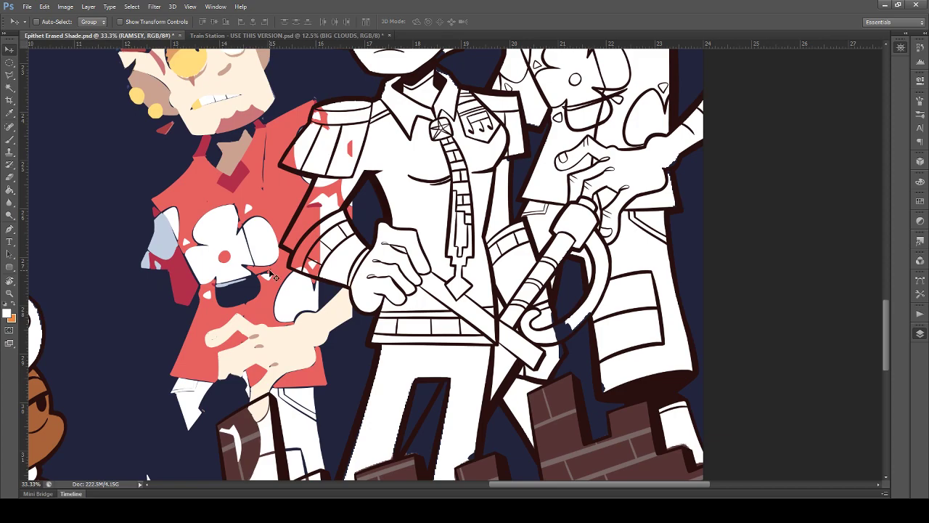
{"action": "key", "text": "ctrl+alt+z"}
{"action": "key", "text": "ctrl+alt+z"}
Step: Merge the white-filled Layer 31 into the RAMSEY layer
{"action": "left_click", "coordinate": [814, 337]}
{"action": "left_click", "coordinate": [881, 489]}
{"action": "scroll", "coordinate": [433, 215], "scroll_direction": "up", "scroll_amount": 1}
{"action": "left_click", "coordinate": [10, 138]}
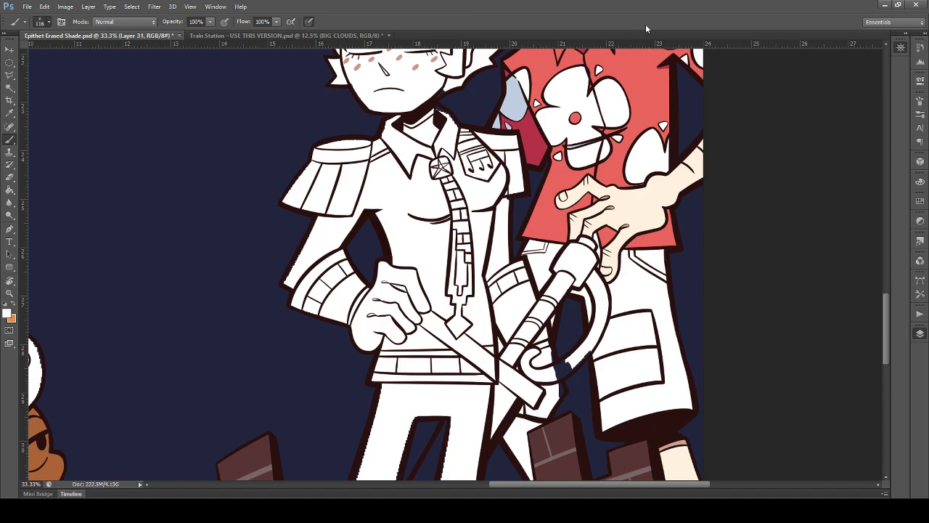
{"action": "double_click", "coordinate": [639, 7]}
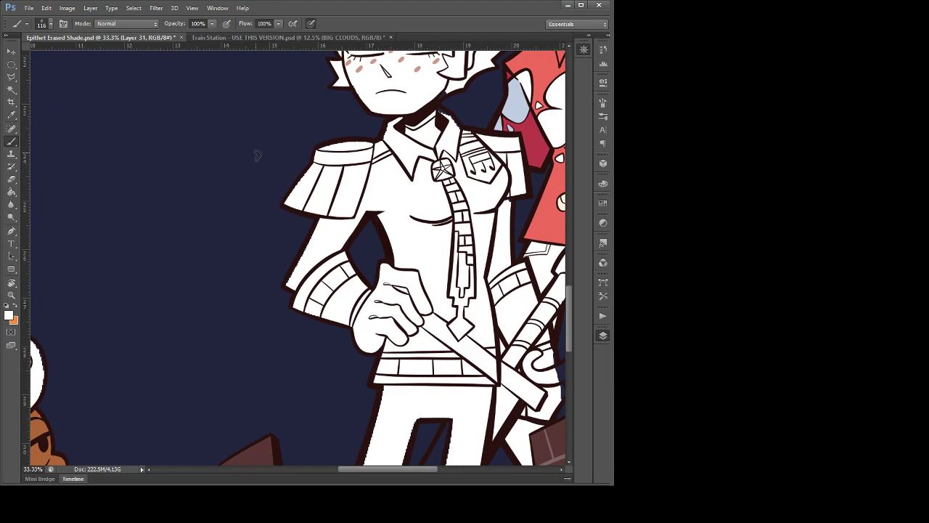
{"action": "left_click", "coordinate": [582, 5]}
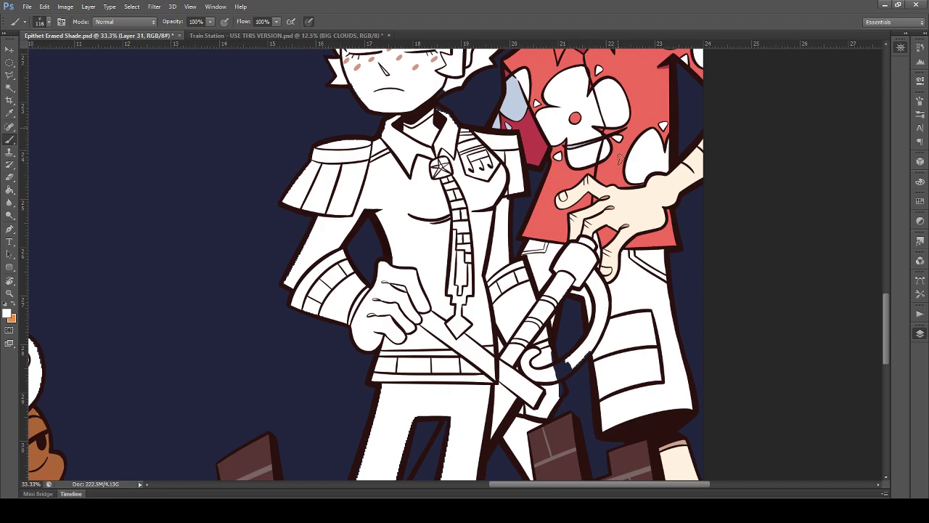
{"action": "left_click", "coordinate": [847, 324]}
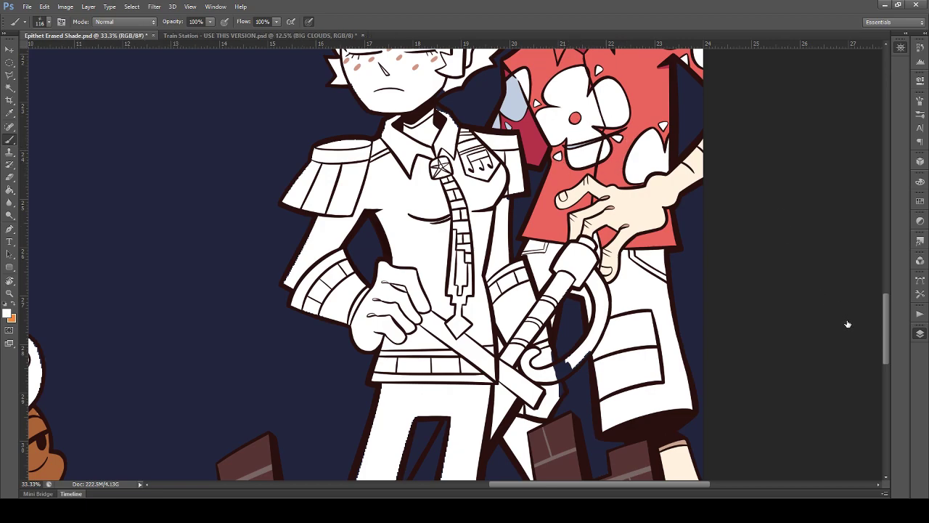
{"action": "left_click", "coordinate": [733, 337]}
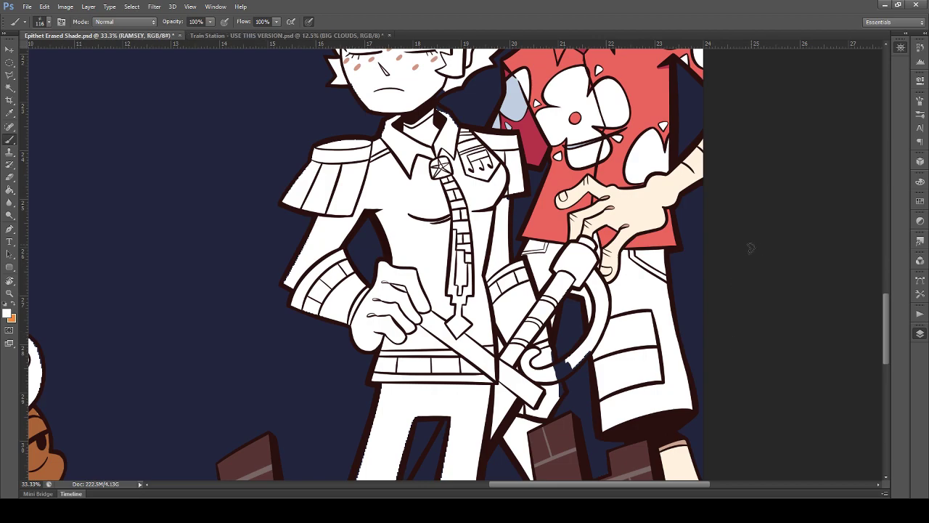
Step: Hide and show the RAMSEY layer to compare the man's flat colours with the line art
{"action": "scroll", "coordinate": [719, 258], "scroll_direction": "down", "scroll_amount": 2}
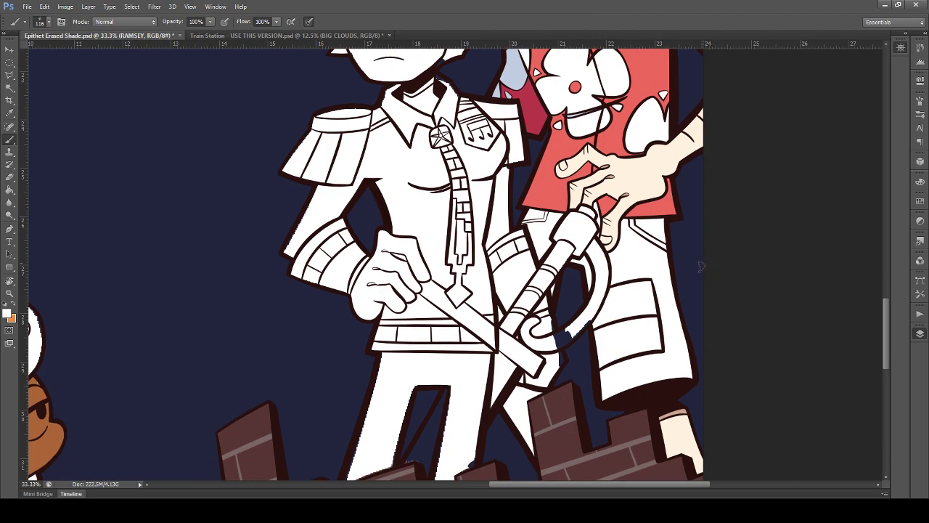
{"action": "left_click", "coordinate": [799, 326]}
{"action": "left_click", "coordinate": [798, 326]}
{"action": "left_click", "coordinate": [799, 326]}
{"action": "key", "text": "ctrl+comma"}
{"action": "key", "text": "ctrl+comma"}
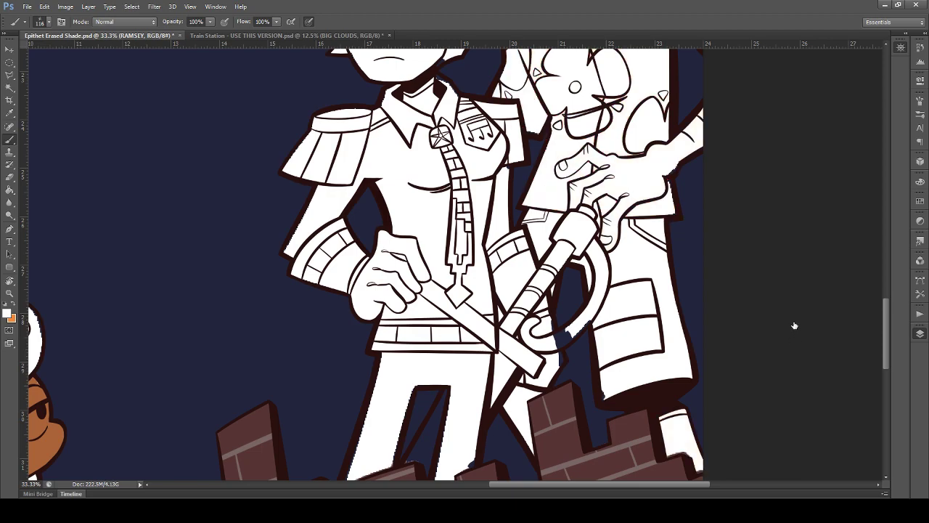
{"action": "key", "text": "ctrl+comma"}
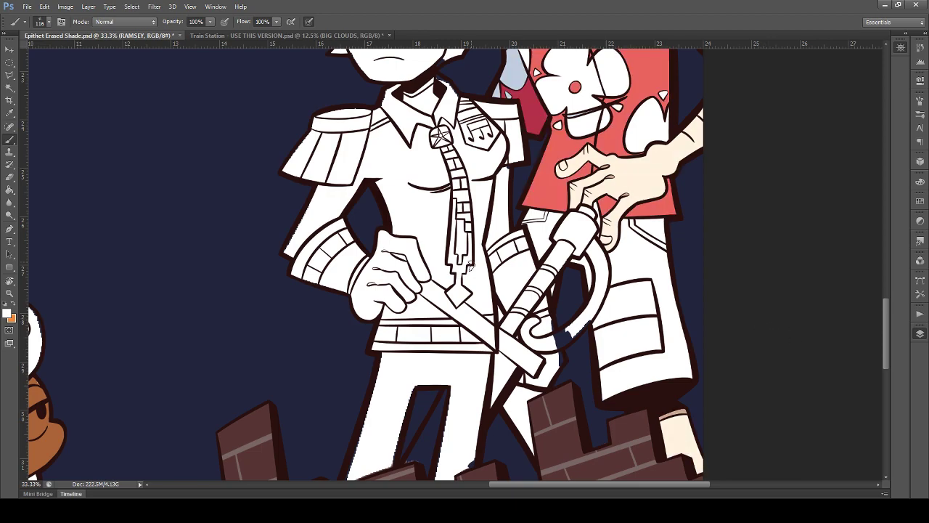
Step: Sample the skin tone from the man's leg and paint his other bare leg behind the bricks with a size 35 brush
{"action": "left_click", "coordinate": [10, 113]}
{"action": "left_click", "coordinate": [684, 431]}
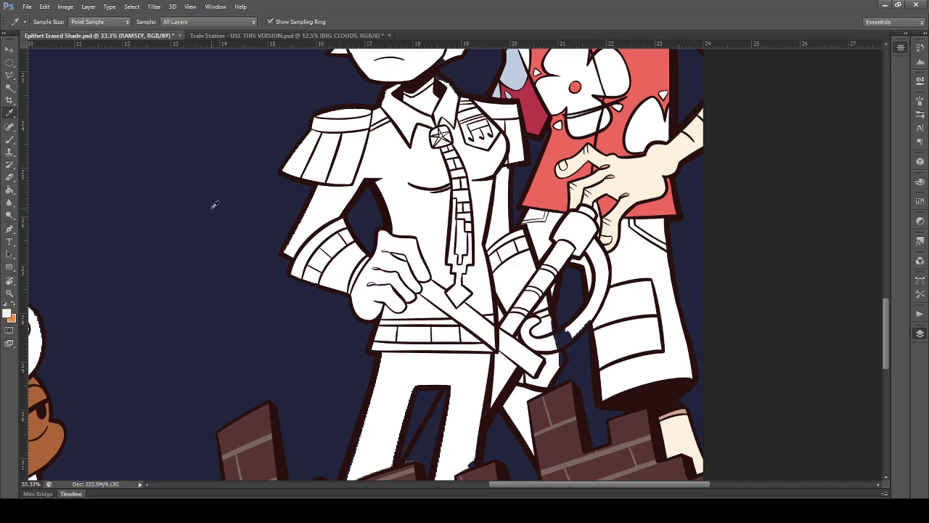
{"action": "left_click", "coordinate": [9, 138]}
{"action": "scroll", "coordinate": [141, 215], "scroll_direction": "down", "scroll_amount": 2}
{"action": "left_click_drag", "start_coordinate": [511, 351], "coordinate": [520, 341]}
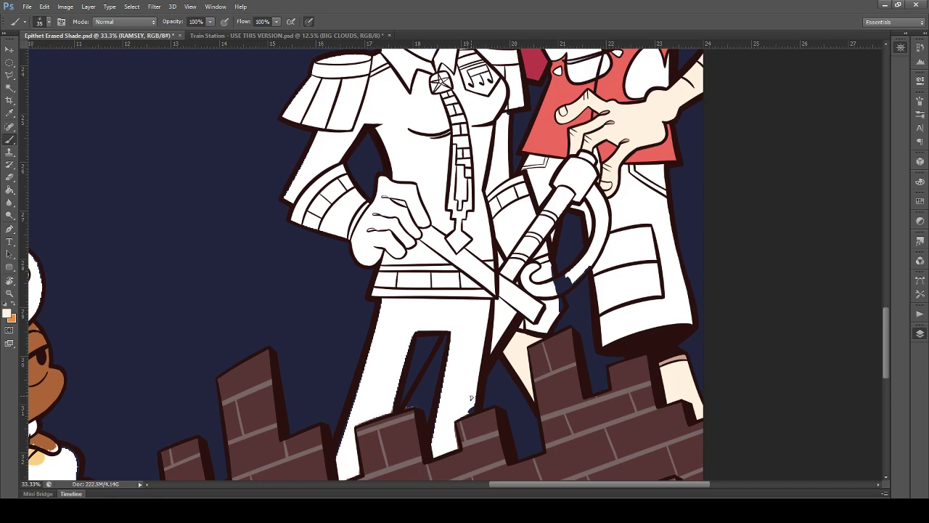
Step: Move the RAMSEY colours off the line art to inspect them, and undo the move
{"action": "scroll", "coordinate": [435, 328], "scroll_direction": "up", "scroll_amount": 5}
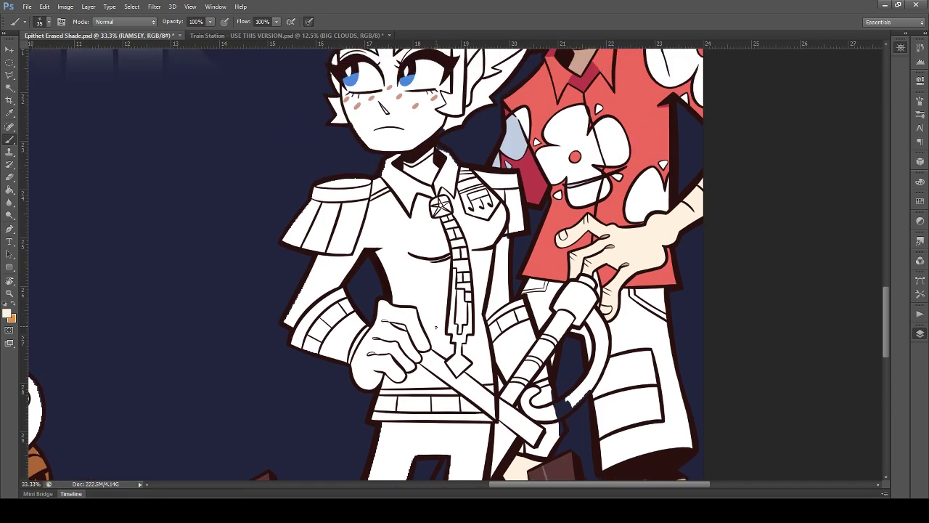
{"action": "scroll", "coordinate": [431, 335], "scroll_direction": "up", "scroll_amount": 1}
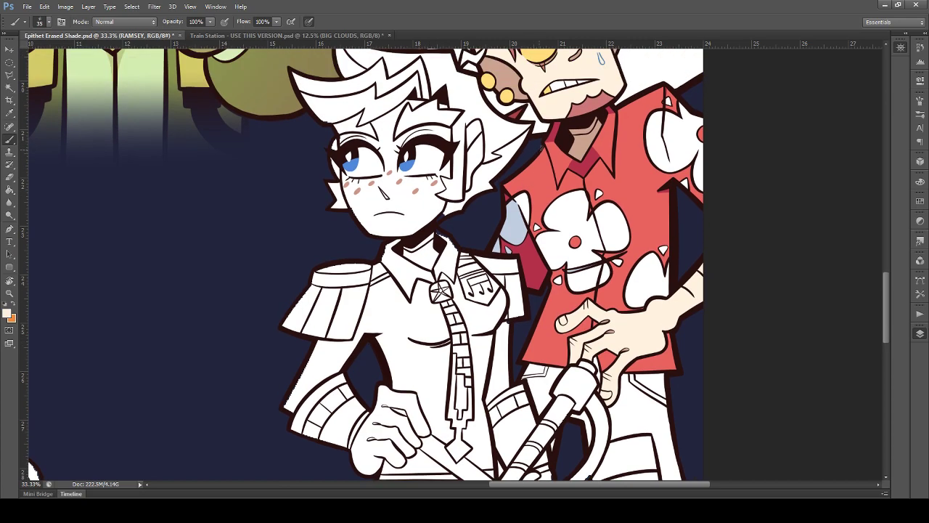
{"action": "scroll", "coordinate": [498, 224], "scroll_direction": "up", "scroll_amount": 1}
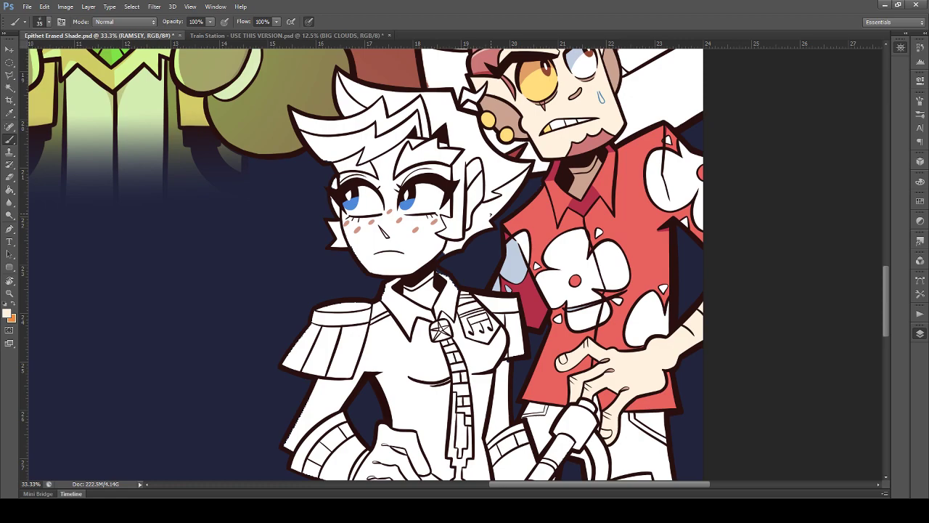
{"action": "scroll", "coordinate": [490, 215], "scroll_direction": "up", "scroll_amount": 3}
{"action": "key", "text": "v"}
{"action": "left_click_drag", "start_coordinate": [371, 173], "coordinate": [234, 409]}
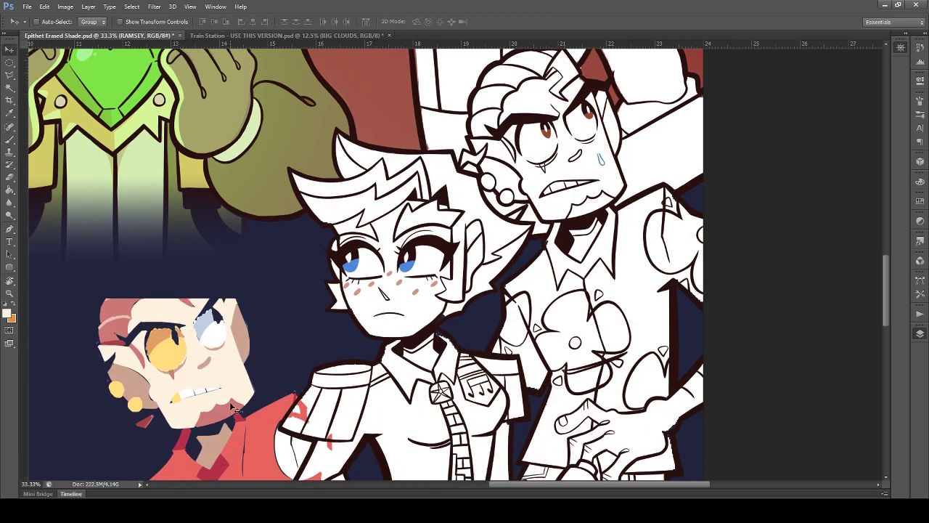
{"action": "scroll", "coordinate": [230, 405], "scroll_direction": "down", "scroll_amount": 4}
{"action": "key", "text": "ctrl+z"}
{"action": "scroll", "coordinate": [425, 318], "scroll_direction": "up", "scroll_amount": 3}
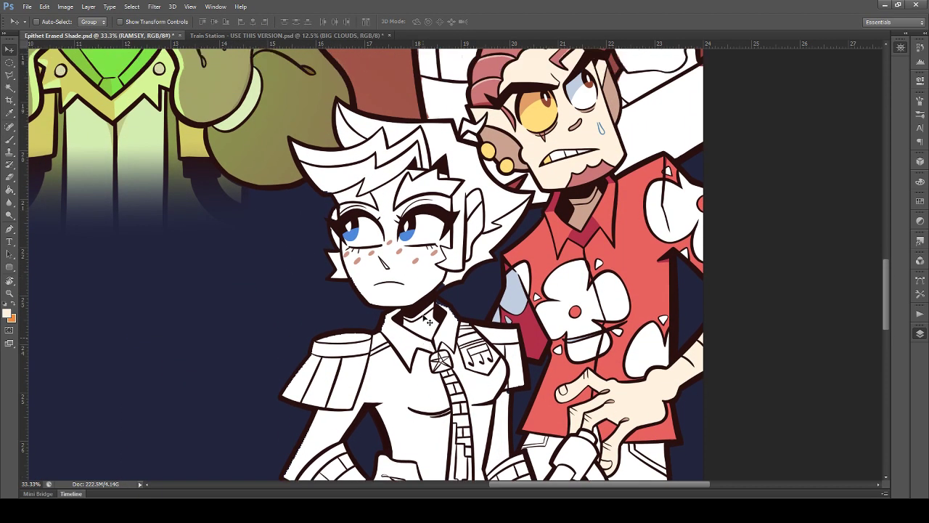
Step: Select the Ramsey layer and save the poster
{"action": "scroll", "coordinate": [429, 321], "scroll_direction": "up", "scroll_amount": 2}
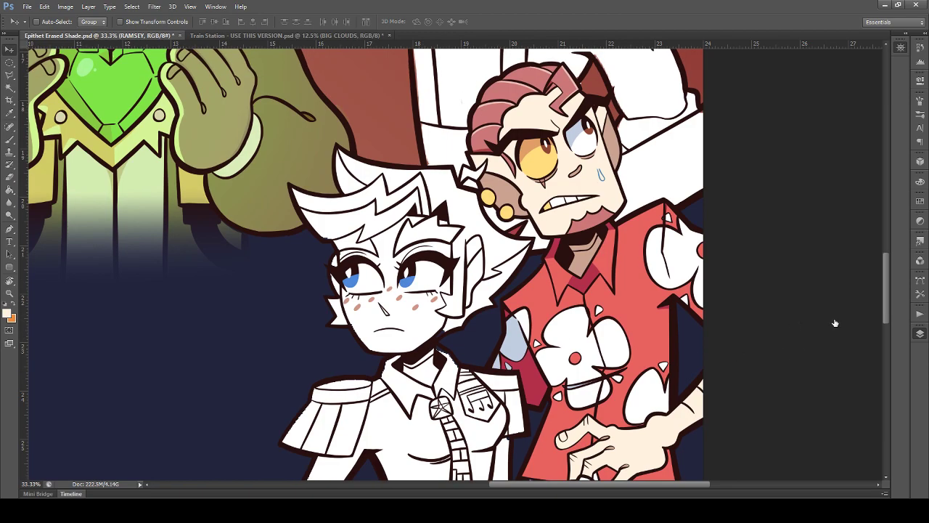
{"action": "left_click", "coordinate": [834, 323]}
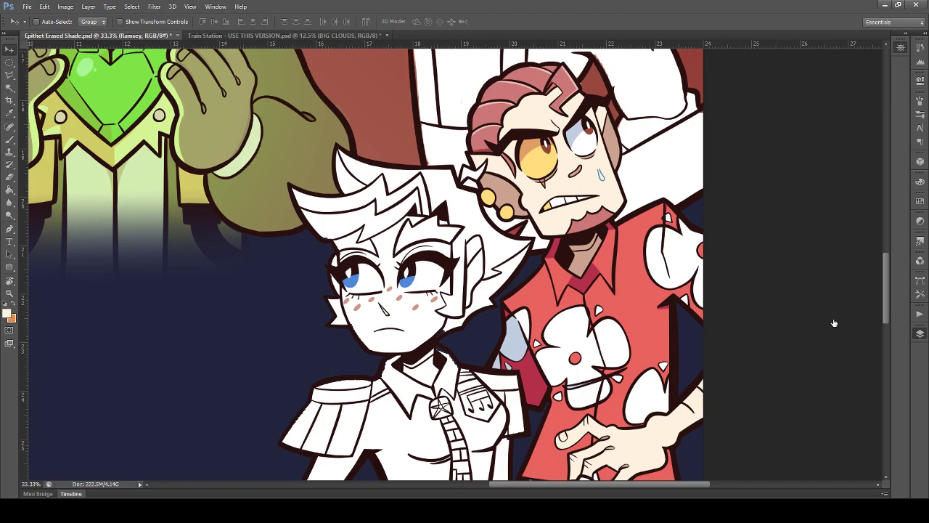
{"action": "key", "text": "ctrl+s"}
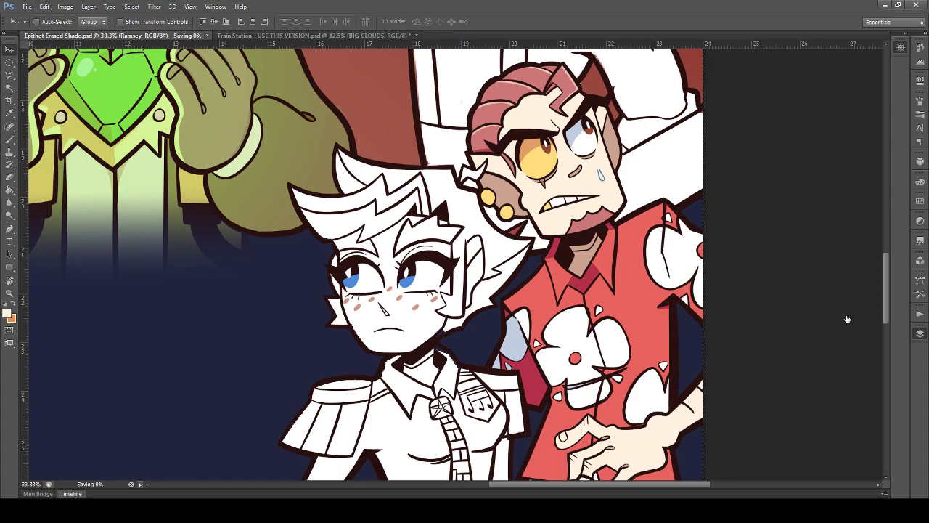
Step: Add a new layer over the man in red and cover his figure with pink sampled from the magenta-haired character's hair highlight
{"action": "key", "text": "ctrl+shift+alt+n"}
{"action": "key", "text": "space"}
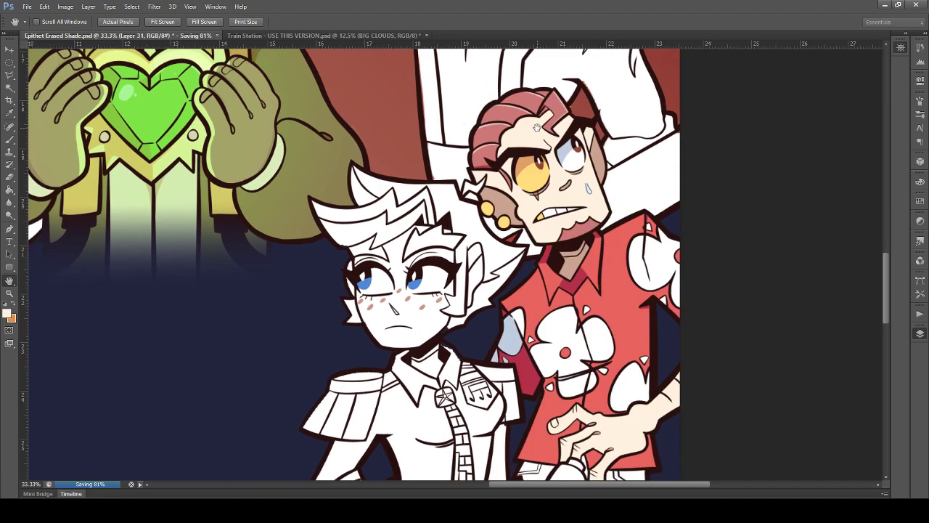
{"action": "key", "text": "ctrl+minus"}
{"action": "key", "text": "ctrl+minus"}
{"action": "key", "text": "ctrl+minus"}
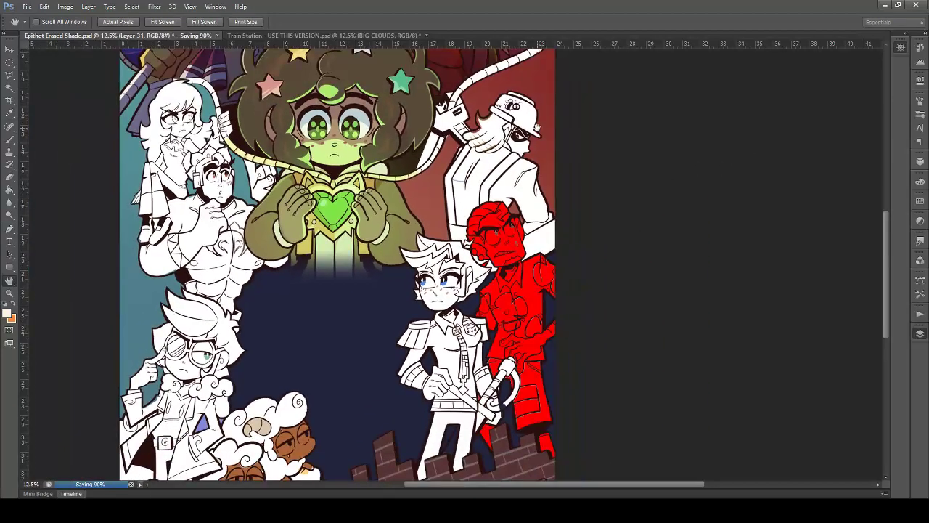
{"action": "scroll", "coordinate": [538, 128], "scroll_direction": "up", "scroll_amount": 3}
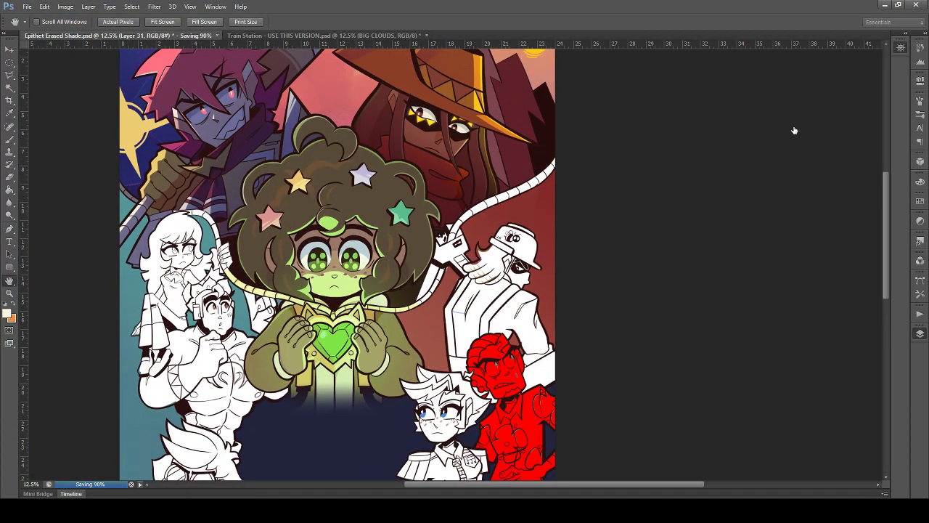
{"action": "key", "text": "i"}
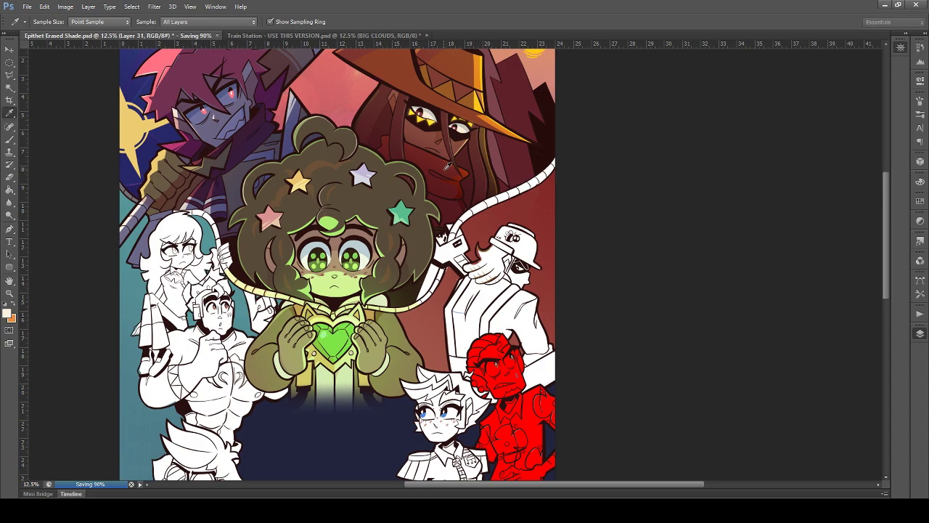
{"action": "left_click", "coordinate": [179, 66]}
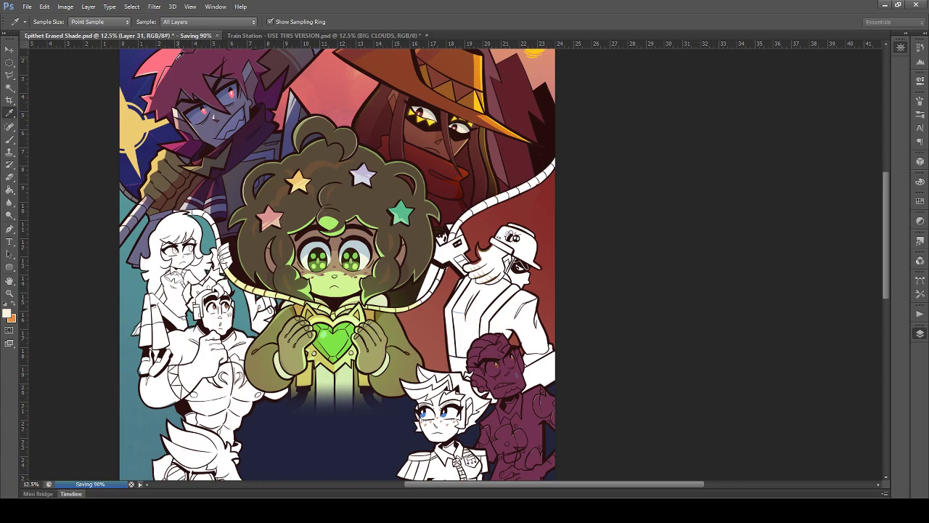
{"action": "left_click", "coordinate": [168, 58]}
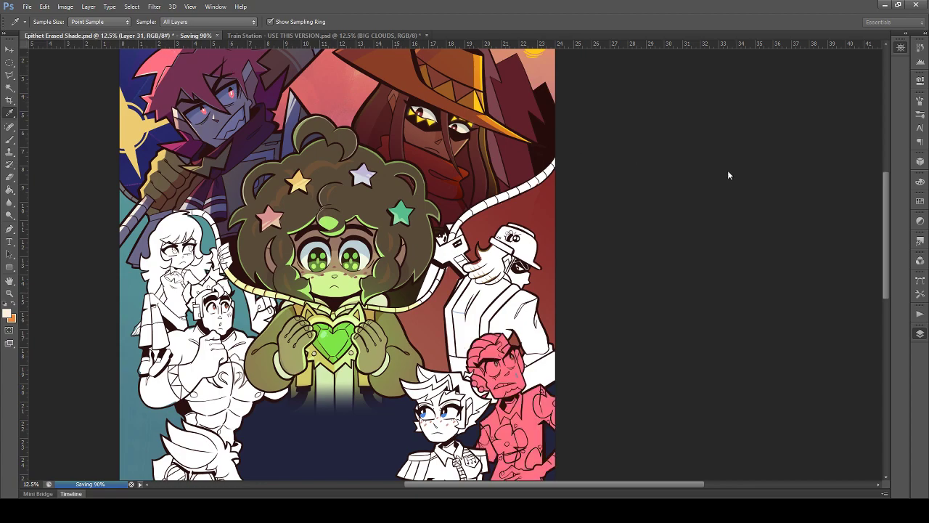
{"action": "key", "text": "h"}
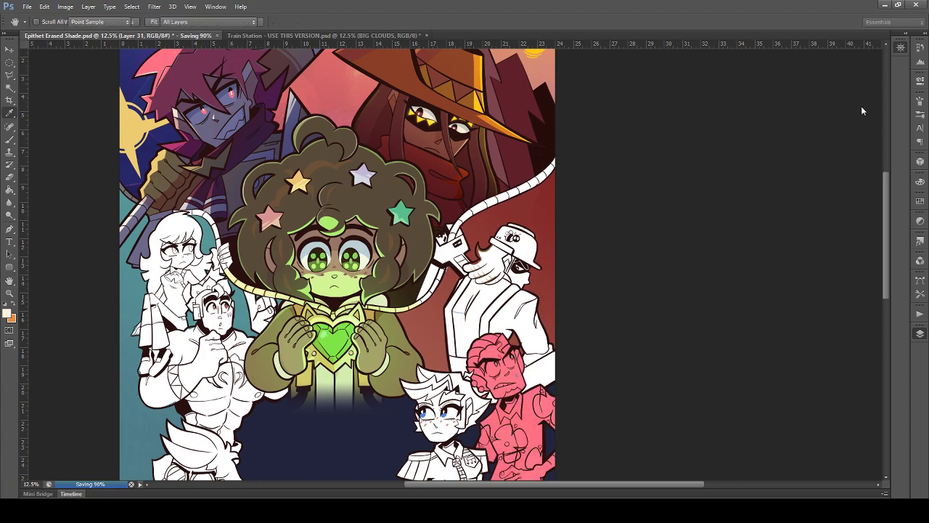
Step: Add another empty layer beside the man's pink overlay and merge the two into Layer 31
{"action": "key", "text": "v"}
{"action": "scroll", "coordinate": [574, 262], "scroll_direction": "down", "scroll_amount": 5}
{"action": "scroll", "coordinate": [574, 258], "scroll_direction": "down", "scroll_amount": 1}
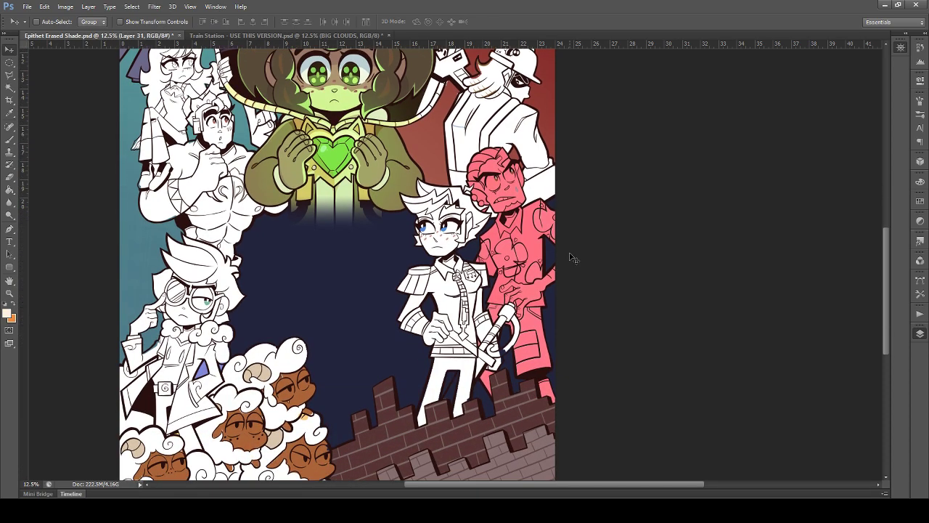
{"action": "left_click", "coordinate": [799, 327]}
{"action": "left_click", "coordinate": [808, 331]}
{"action": "left_click_drag", "start_coordinate": [840, 355], "coordinate": [881, 483]}
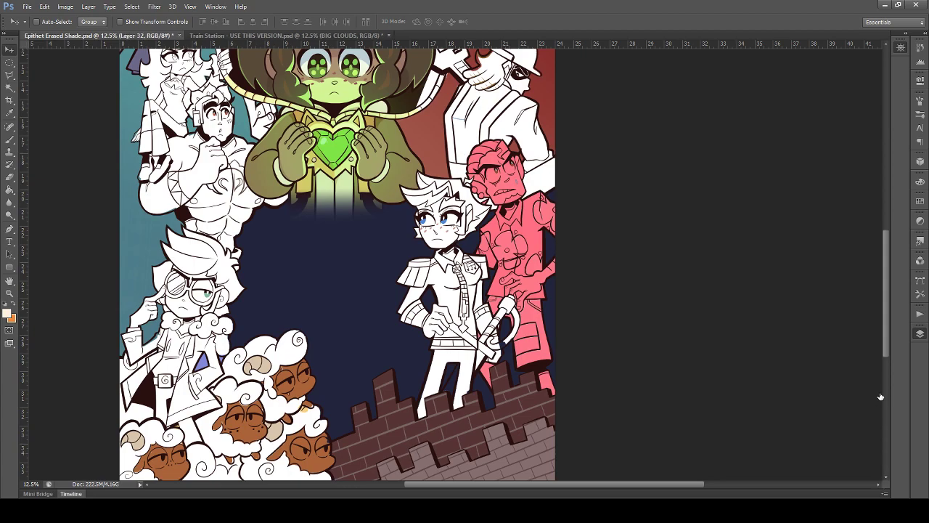
{"action": "left_click", "coordinate": [827, 323]}
{"action": "left_click", "coordinate": [796, 321]}
{"action": "left_click", "coordinate": [796, 321]}
{"action": "scroll", "coordinate": [571, 274], "scroll_direction": "down", "scroll_amount": 3}
{"action": "scroll", "coordinate": [571, 274], "scroll_direction": "up", "scroll_amount": 2}
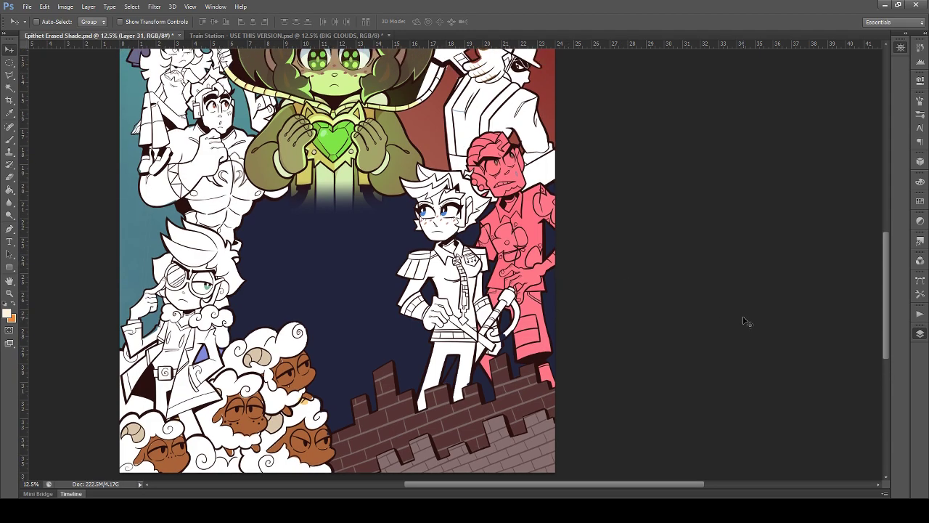
Step: Show the flat colours of the other characters around the man again
{"action": "scroll", "coordinate": [629, 297], "scroll_direction": "up", "scroll_amount": 5}
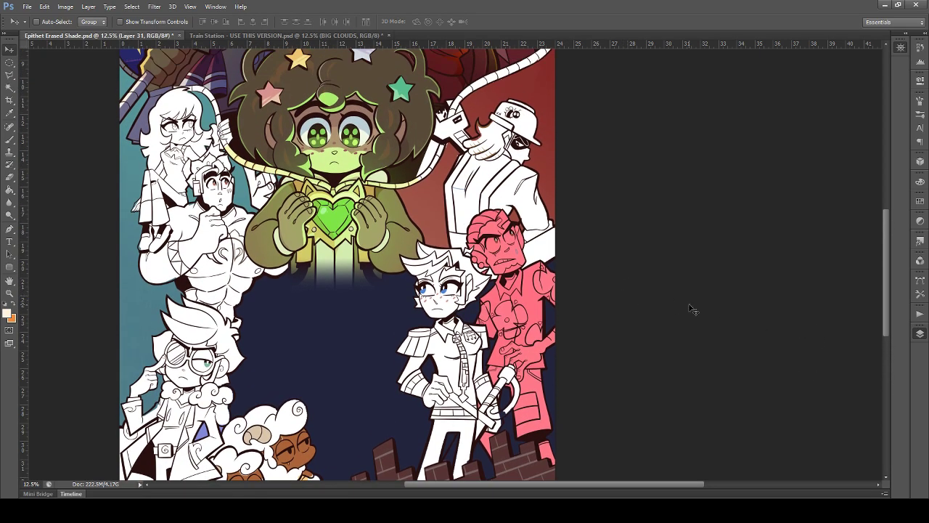
{"action": "key", "text": "ctrl+z"}
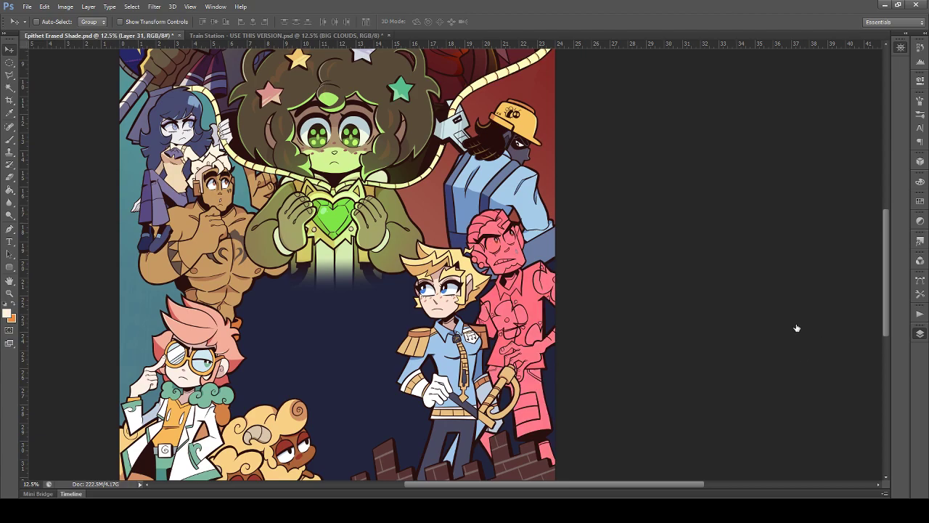
{"action": "scroll", "coordinate": [590, 311], "scroll_direction": "down", "scroll_amount": 2}
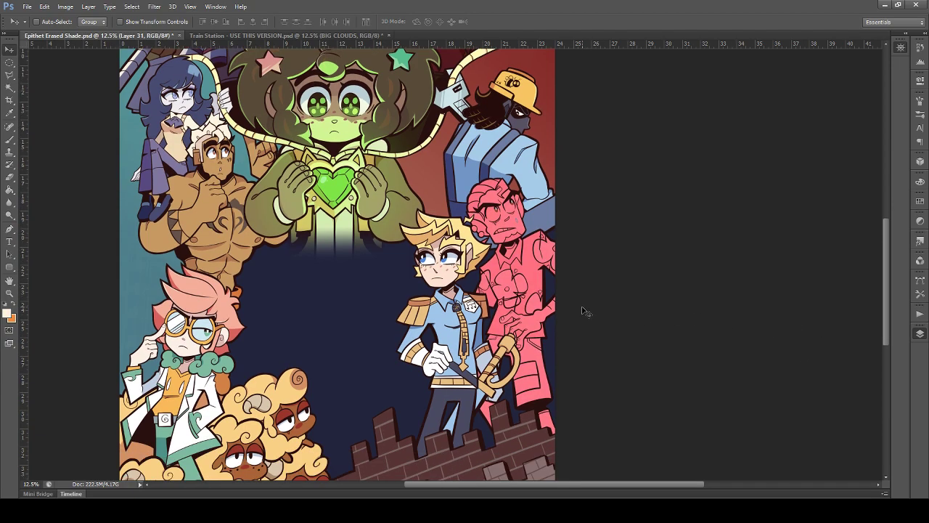
{"action": "scroll", "coordinate": [586, 310], "scroll_direction": "down", "scroll_amount": 3}
{"action": "scroll", "coordinate": [587, 310], "scroll_direction": "up", "scroll_amount": 2}
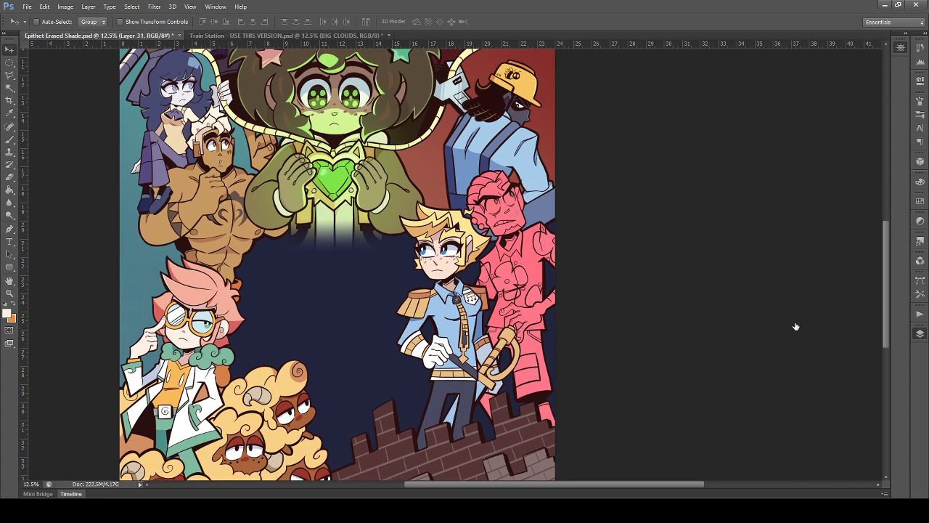
Step: Add a layer mask to Layer 31 and fade the pink from the man's head and torso with black gradients at 40% opacity
{"action": "left_click", "coordinate": [842, 491]}
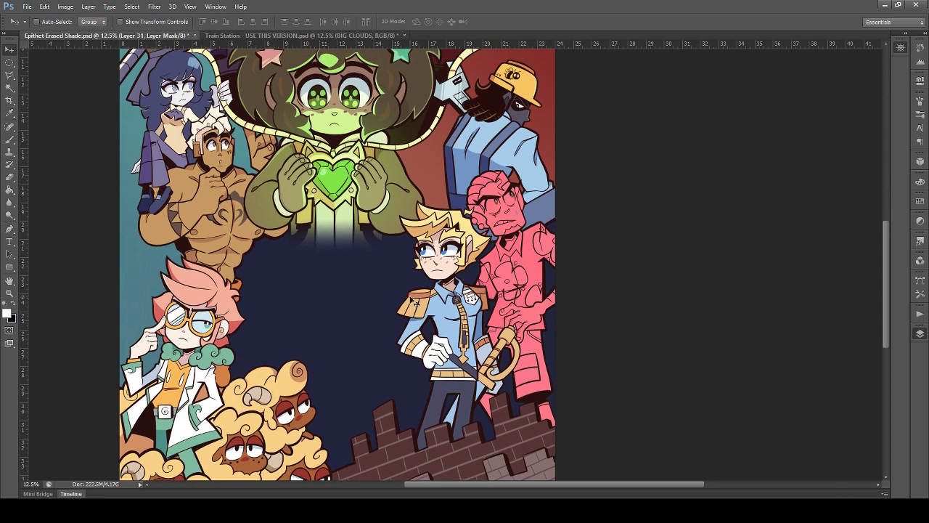
{"action": "left_click", "coordinate": [5, 188]}
{"action": "key", "text": "shift+g"}
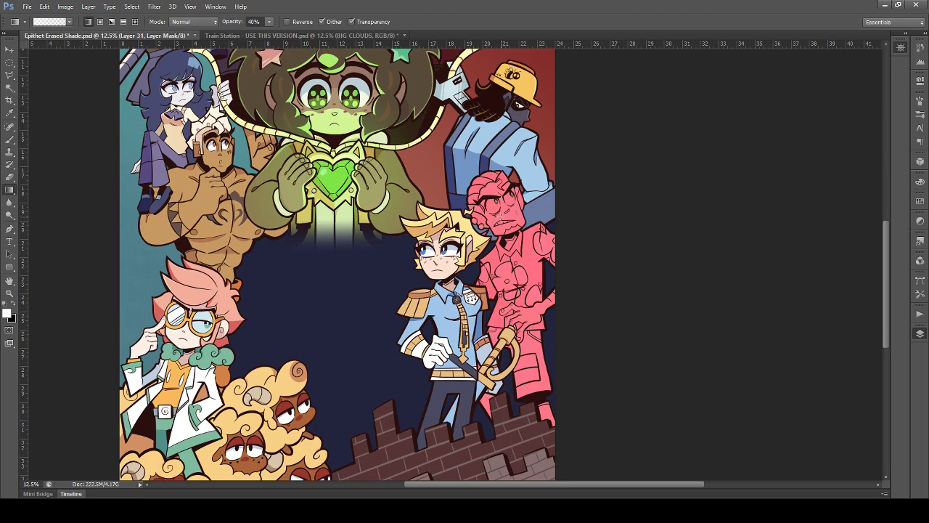
{"action": "left_click", "coordinate": [16, 310]}
{"action": "left_click_drag", "start_coordinate": [516, 212], "coordinate": [481, 395]}
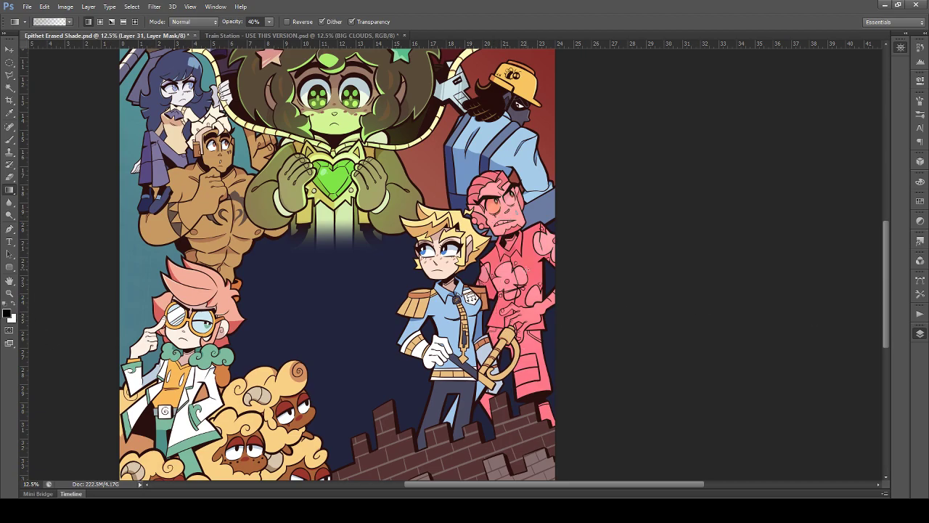
{"action": "left_click_drag", "start_coordinate": [496, 185], "coordinate": [507, 314]}
{"action": "left_click_drag", "start_coordinate": [502, 200], "coordinate": [515, 494]}
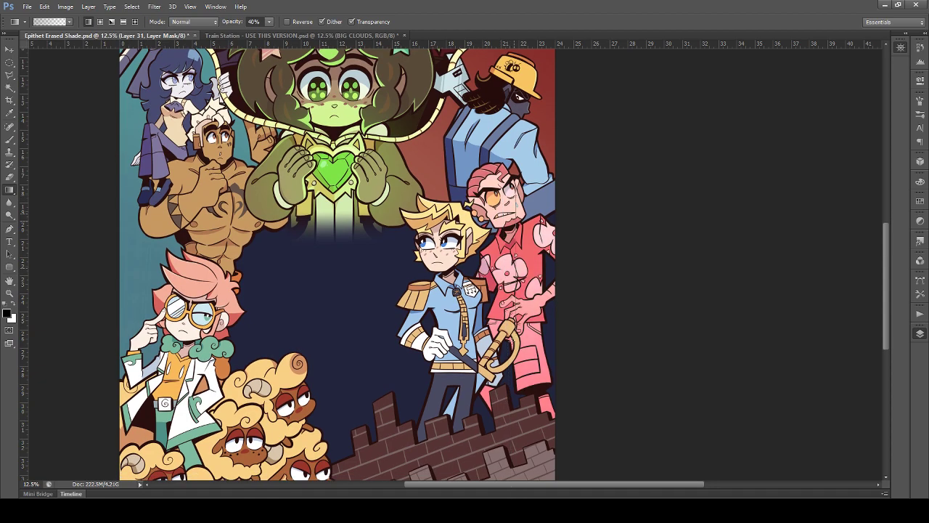
{"action": "left_click_drag", "start_coordinate": [510, 242], "coordinate": [509, 410]}
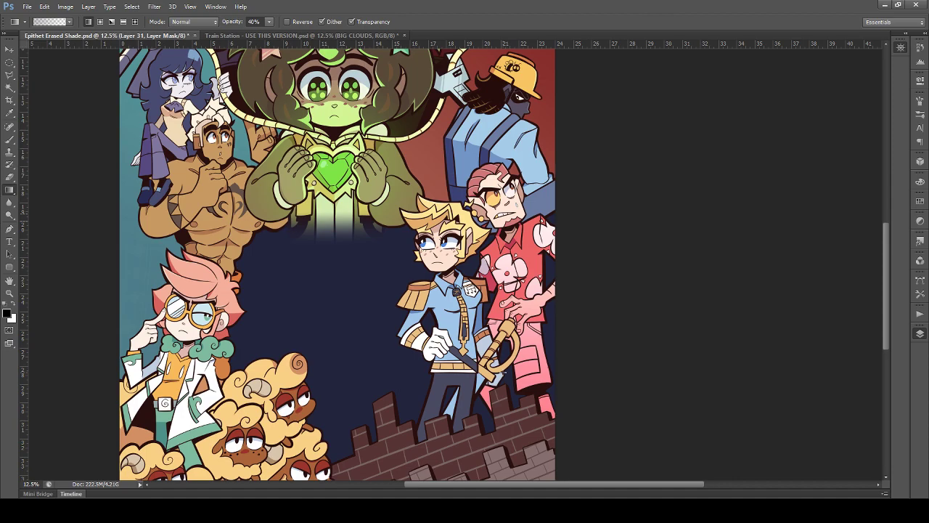
{"action": "scroll", "coordinate": [475, 317], "scroll_direction": "up", "scroll_amount": 3}
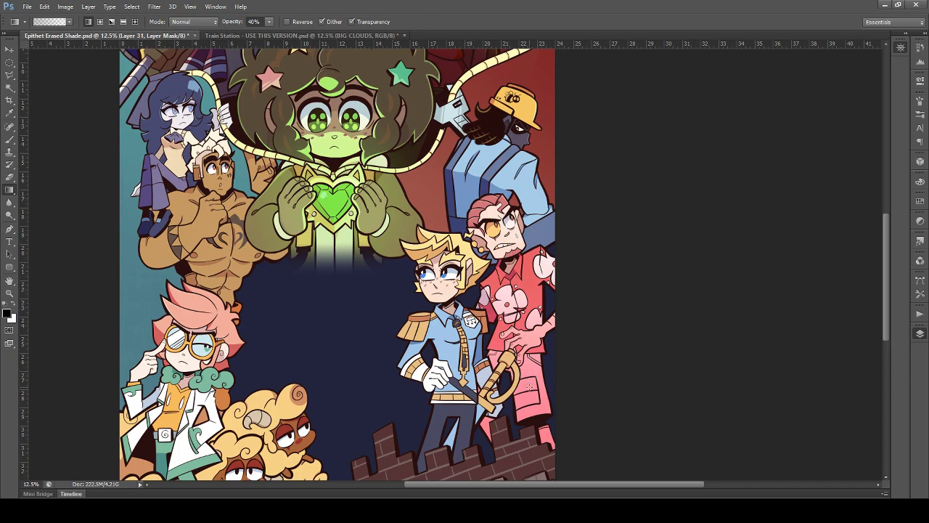
Step: Check the man's pink gradient against the rest of the poster and save the file
{"action": "left_click", "coordinate": [9, 62]}
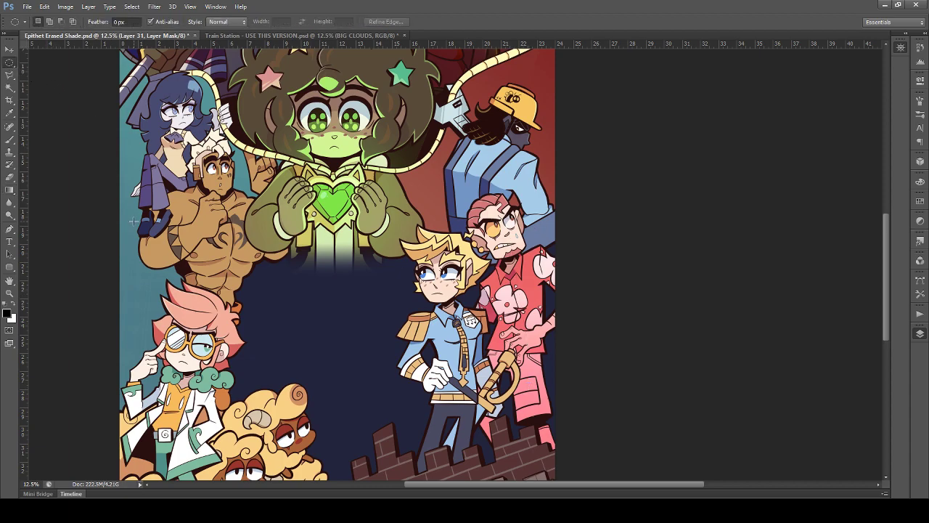
{"action": "scroll", "coordinate": [136, 226], "scroll_direction": "up", "scroll_amount": 3}
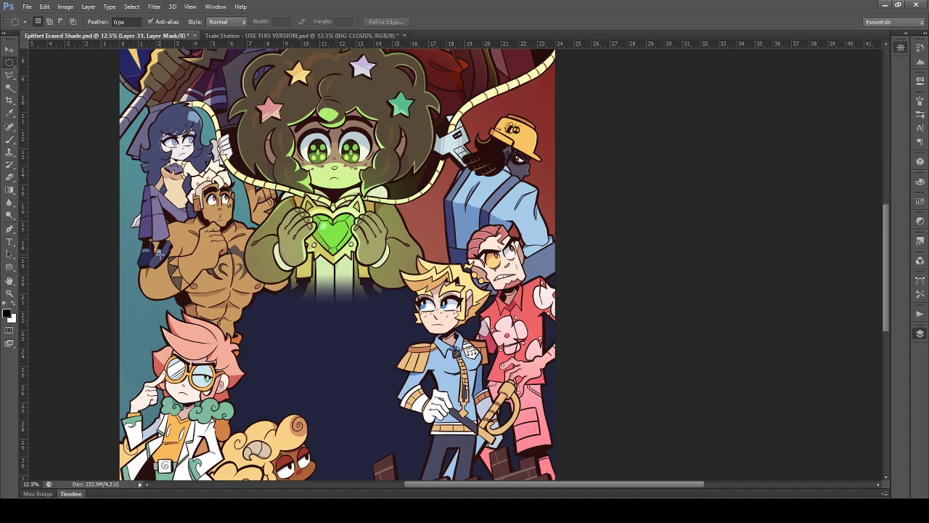
{"action": "scroll", "coordinate": [166, 250], "scroll_direction": "down", "scroll_amount": 5}
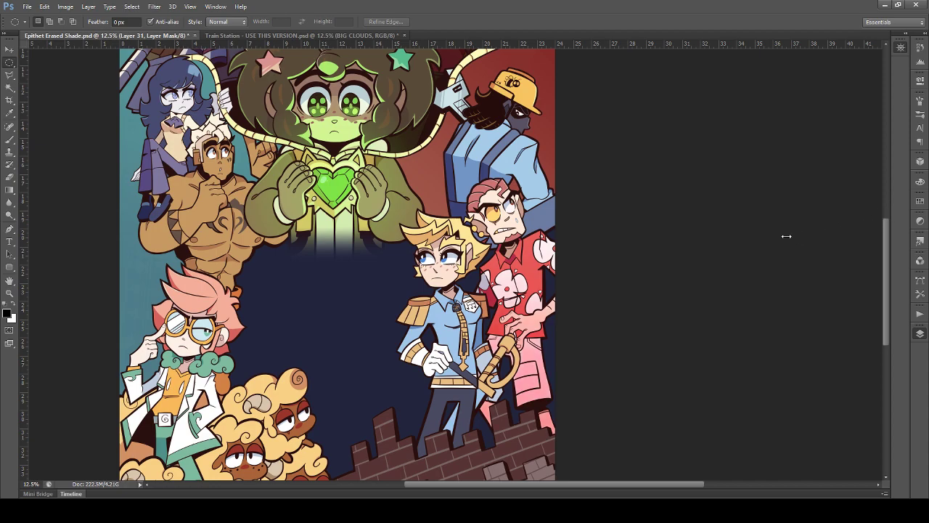
{"action": "left_click", "coordinate": [9, 49]}
{"action": "scroll", "coordinate": [47, 129], "scroll_direction": "up", "scroll_amount": 5}
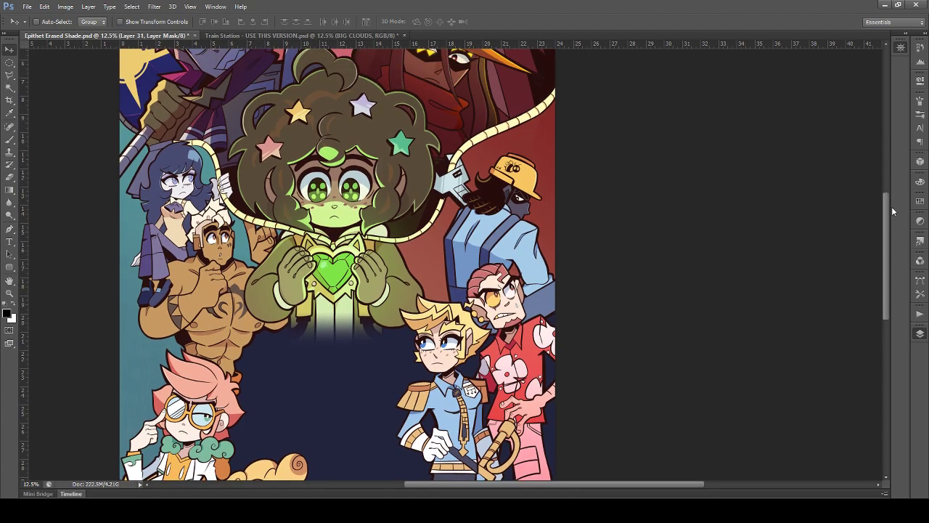
{"action": "scroll", "coordinate": [716, 242], "scroll_direction": "down", "scroll_amount": 4}
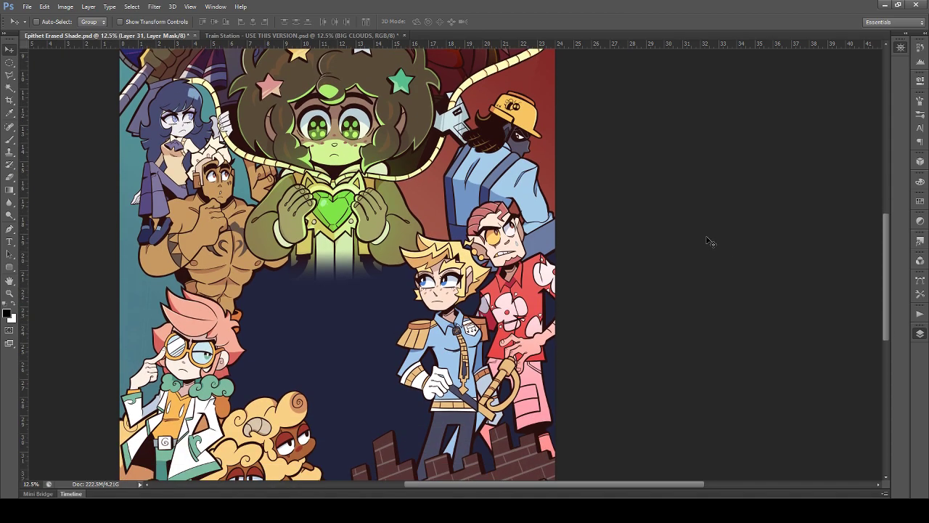
{"action": "scroll", "coordinate": [664, 234], "scroll_direction": "down", "scroll_amount": 5}
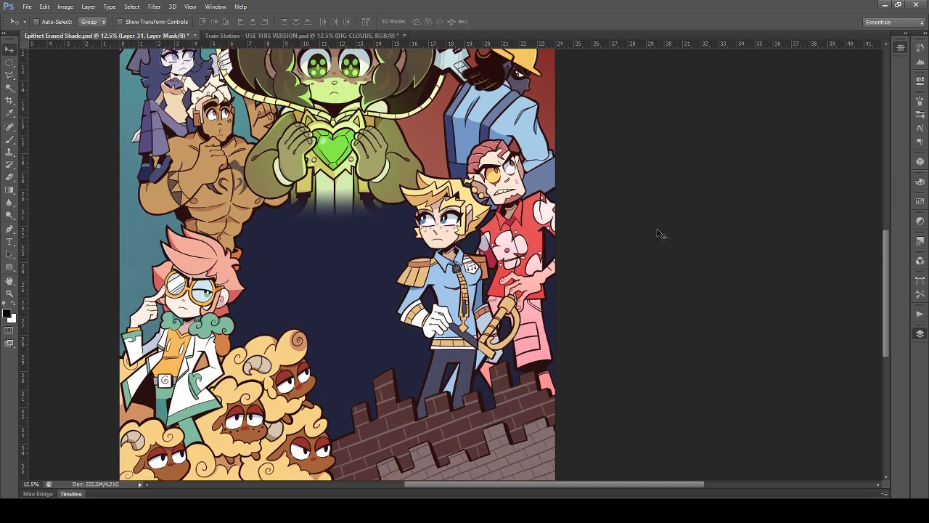
{"action": "scroll", "coordinate": [659, 234], "scroll_direction": "up", "scroll_amount": 3}
{"action": "key", "text": "ctrl+s"}
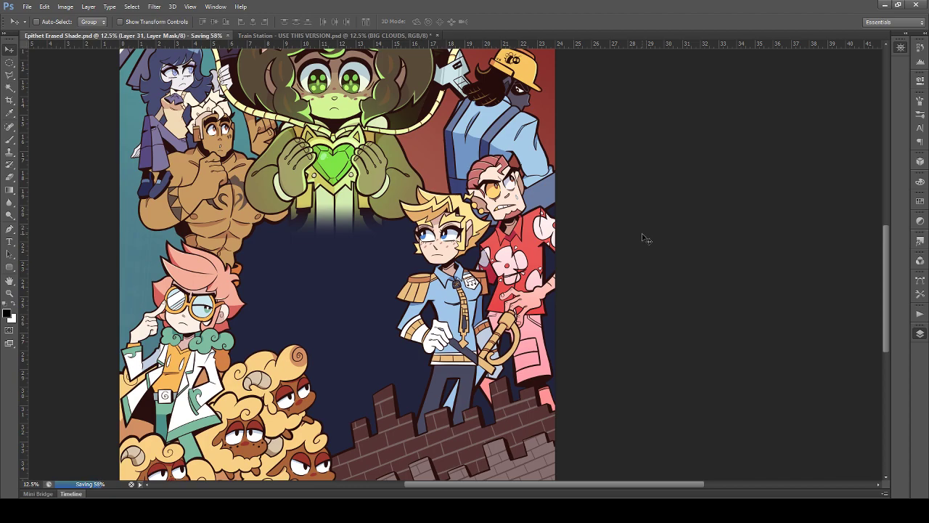
{"action": "scroll", "coordinate": [704, 252], "scroll_direction": "up", "scroll_amount": 2}
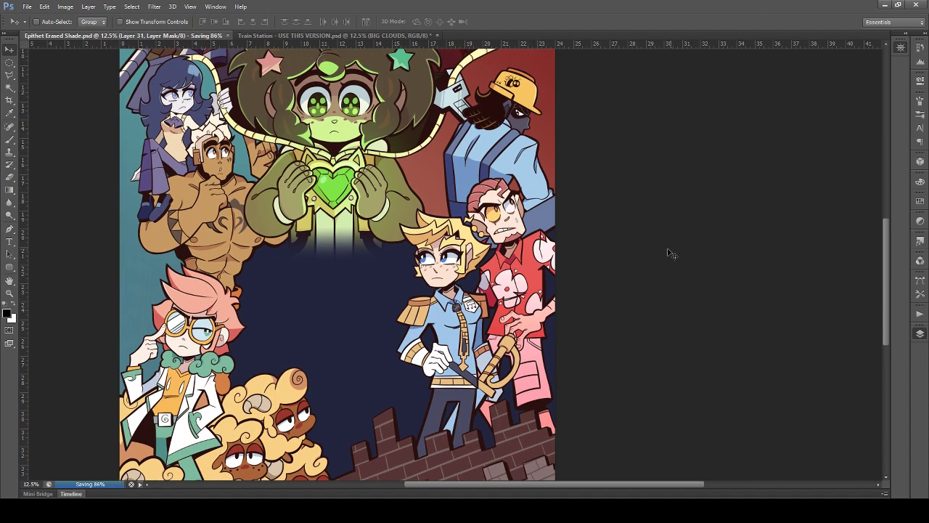
{"action": "scroll", "coordinate": [639, 254], "scroll_direction": "up", "scroll_amount": 1}
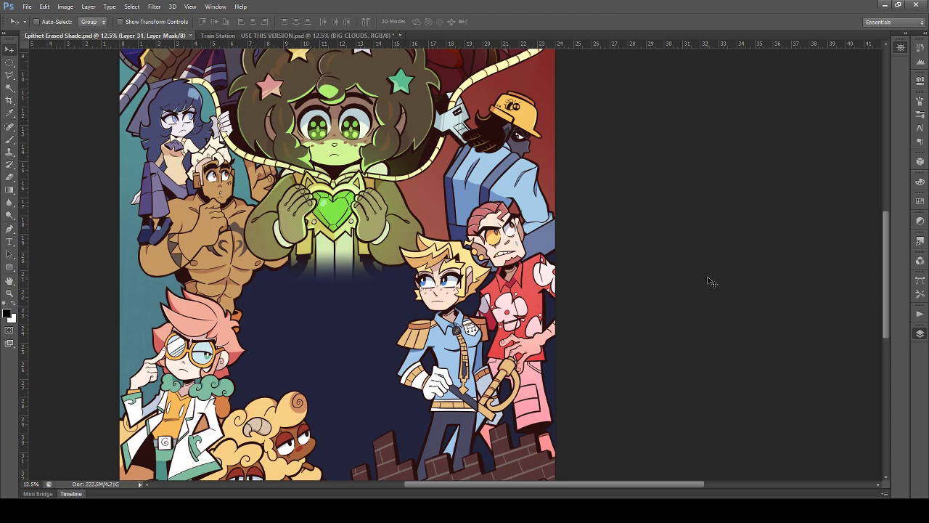
{"action": "scroll", "coordinate": [657, 304], "scroll_direction": "up", "scroll_amount": 3}
{"action": "scroll", "coordinate": [657, 303], "scroll_direction": "down", "scroll_amount": 4}
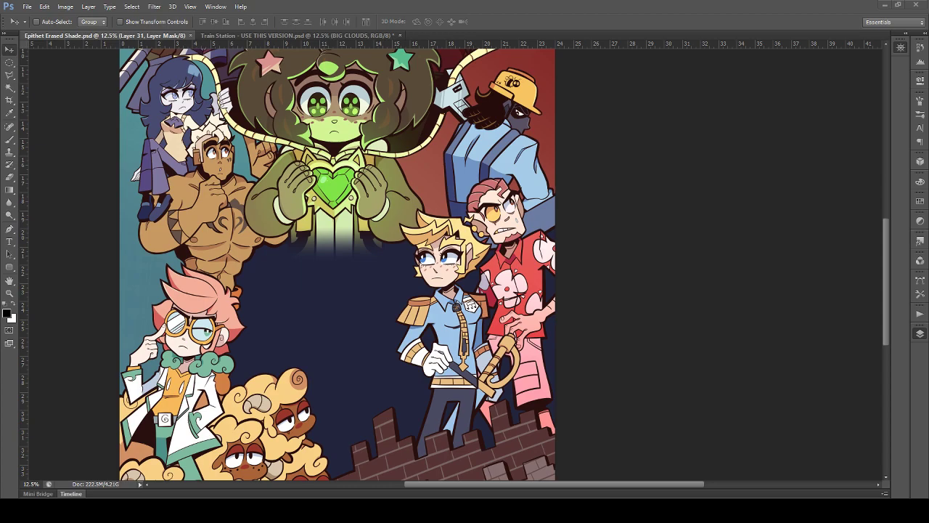
{"action": "scroll", "coordinate": [346, 374], "scroll_direction": "down", "scroll_amount": 3}
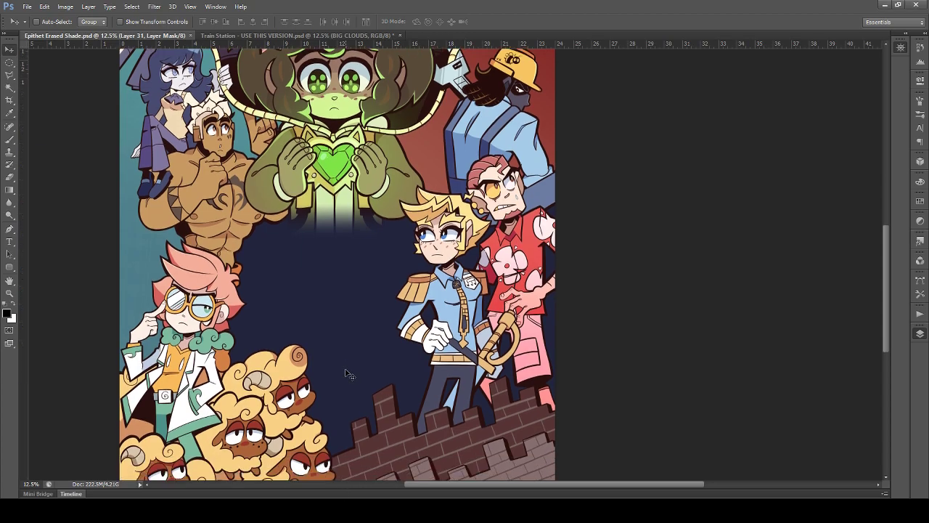
{"action": "scroll", "coordinate": [357, 361], "scroll_direction": "up", "scroll_amount": 4}
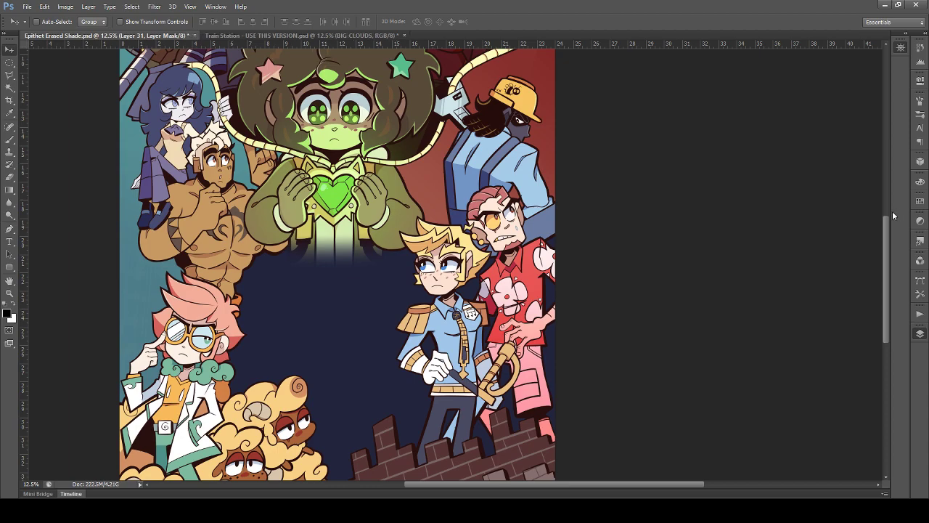
Step: Look over the characters in the middle and lower parts of the poster
{"action": "scroll", "coordinate": [571, 239], "scroll_direction": "down", "scroll_amount": 2}
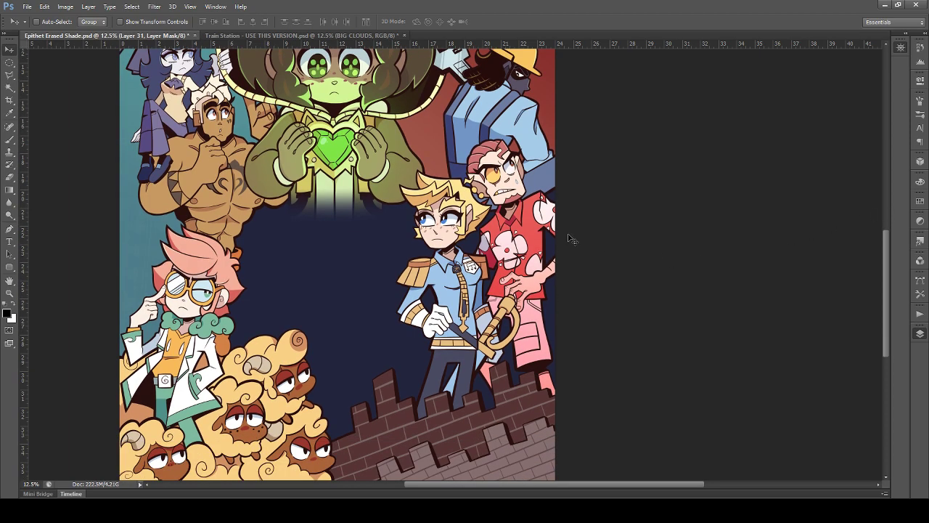
{"action": "scroll", "coordinate": [130, 229], "scroll_direction": "up", "scroll_amount": 2}
{"action": "scroll", "coordinate": [173, 234], "scroll_direction": "up", "scroll_amount": 1}
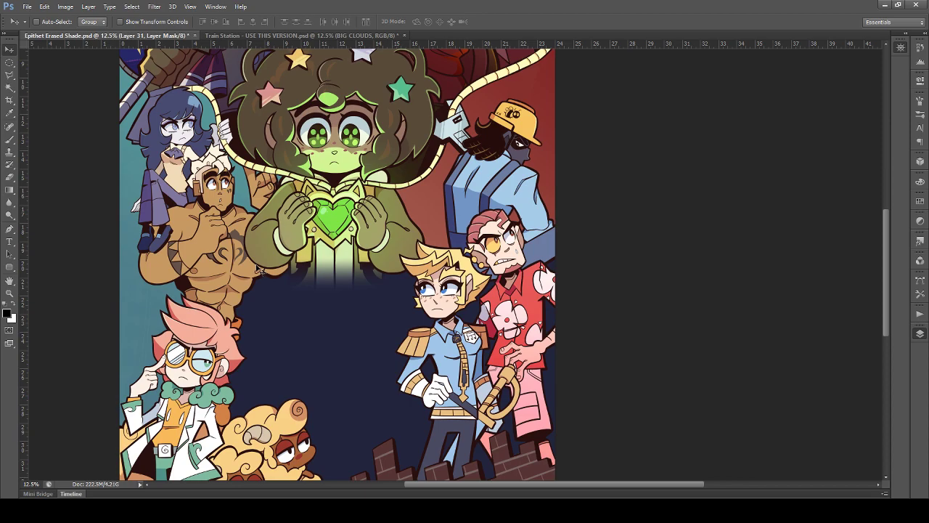
{"action": "scroll", "coordinate": [259, 271], "scroll_direction": "up", "scroll_amount": 4}
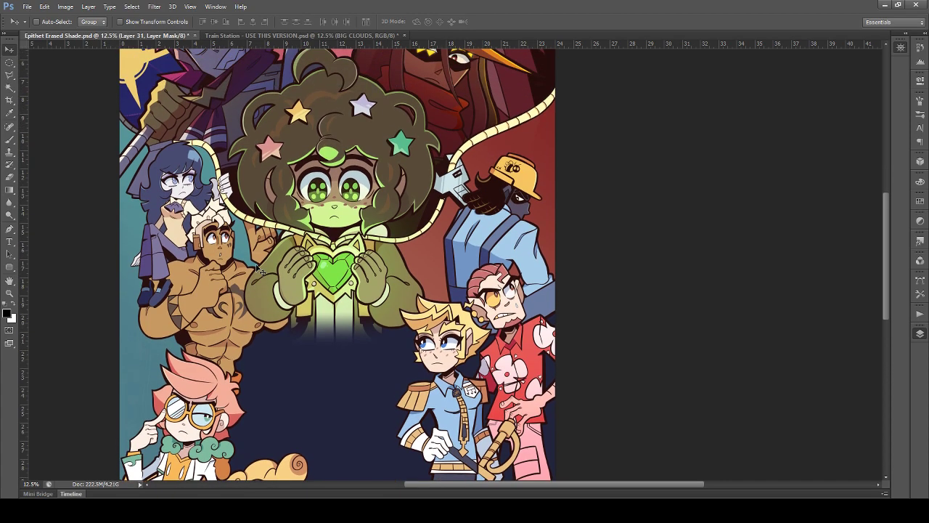
{"action": "scroll", "coordinate": [259, 271], "scroll_direction": "up", "scroll_amount": 1}
{"action": "scroll", "coordinate": [261, 271], "scroll_direction": "down", "scroll_amount": 6}
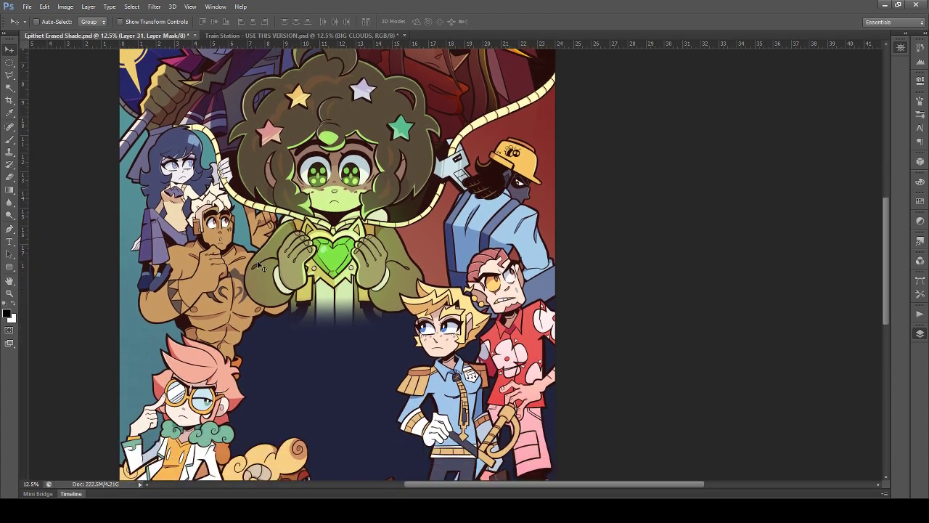
{"action": "scroll", "coordinate": [263, 271], "scroll_direction": "down", "scroll_amount": 2}
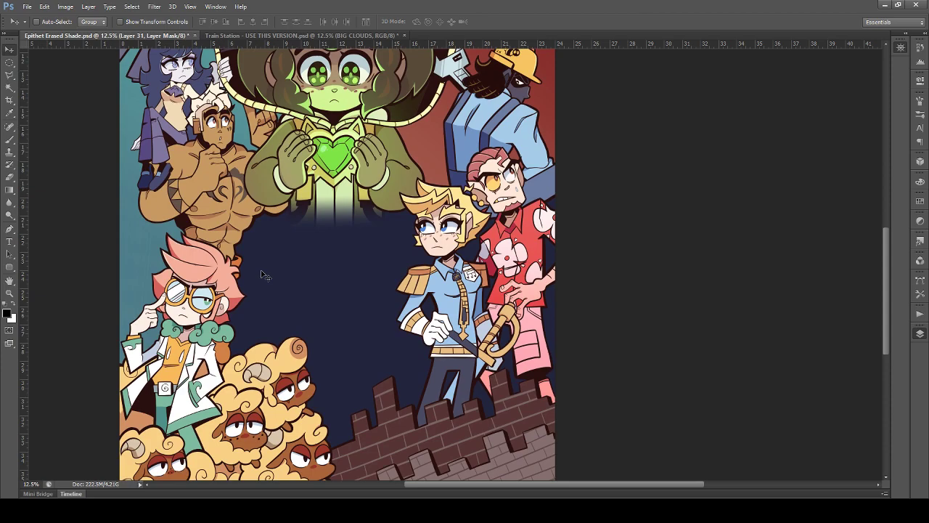
Step: Make the COLOR layer of the blond character in the blue uniform active and toggle its visibility to check it
{"action": "left_click", "coordinate": [475, 309], "text": "ctrl"}
{"action": "left_click", "coordinate": [796, 365]}
{"action": "left_click", "coordinate": [797, 366]}
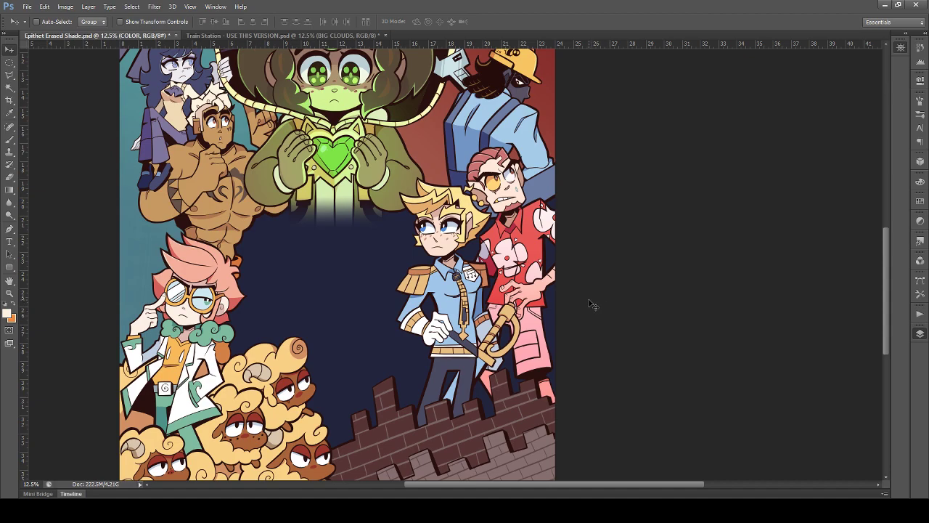
{"action": "key", "text": "ctrl+comma"}
{"action": "key", "text": "ctrl+comma"}
{"action": "scroll", "coordinate": [679, 365], "scroll_direction": "down", "scroll_amount": 1}
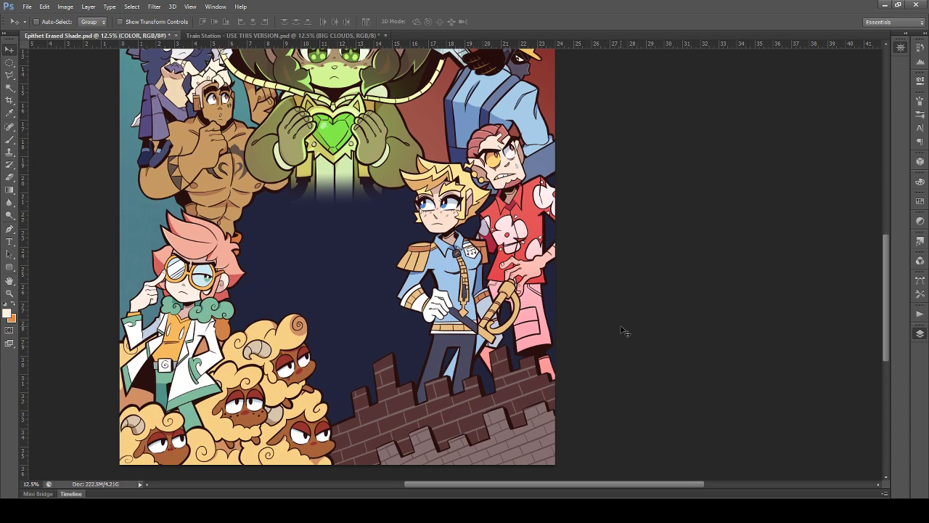
{"action": "scroll", "coordinate": [609, 320], "scroll_direction": "down", "scroll_amount": 1}
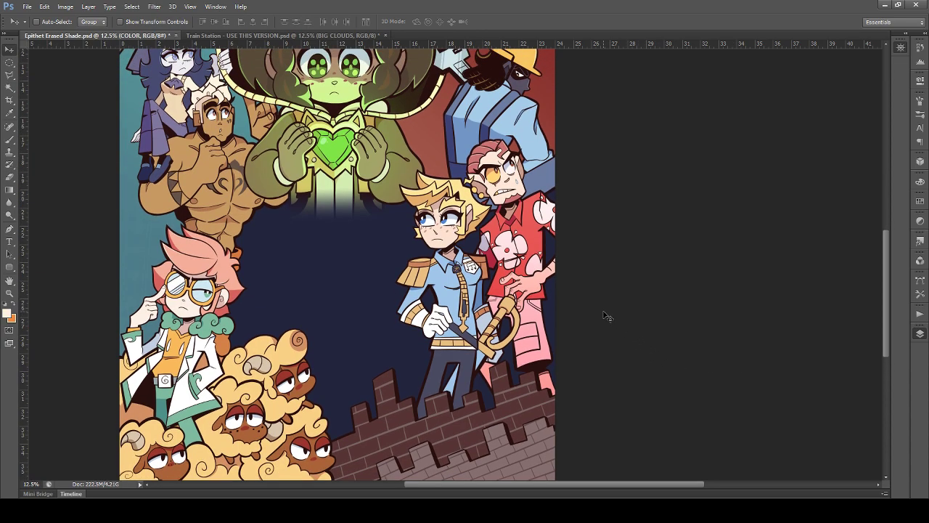
{"action": "scroll", "coordinate": [604, 313], "scroll_direction": "up", "scroll_amount": 2}
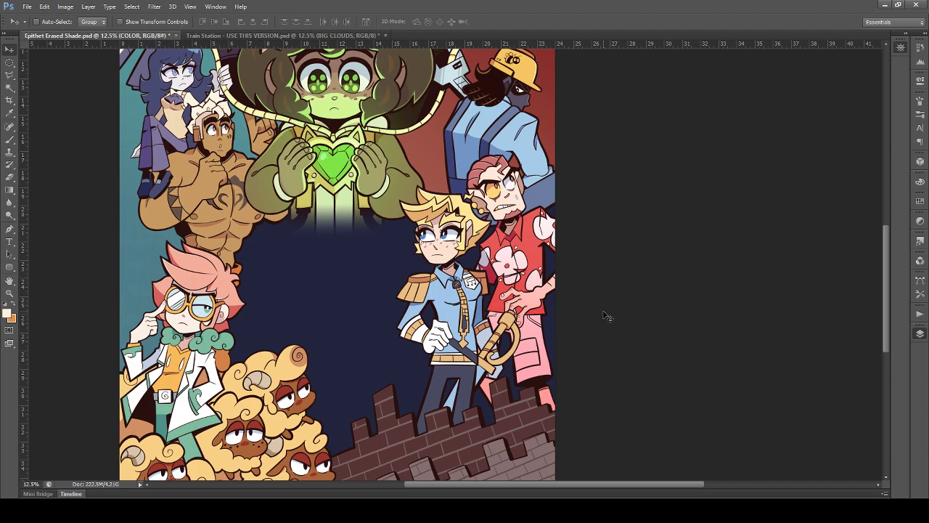
Step: Start a polygonal lasso outline around the blond character, tracing the hair, neck and shoulder edge next to the man in red
{"action": "key", "text": "ctrl+plus"}
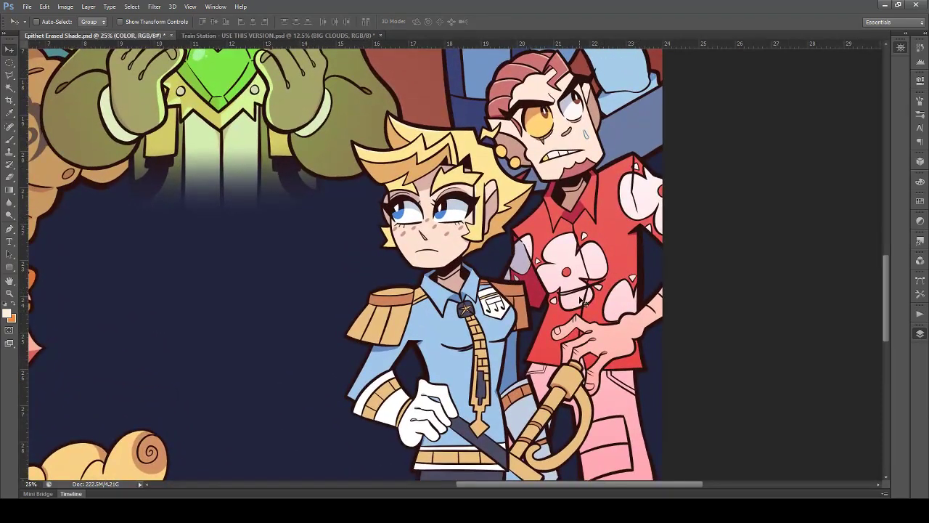
{"action": "scroll", "coordinate": [618, 317], "scroll_direction": "up", "scroll_amount": 2}
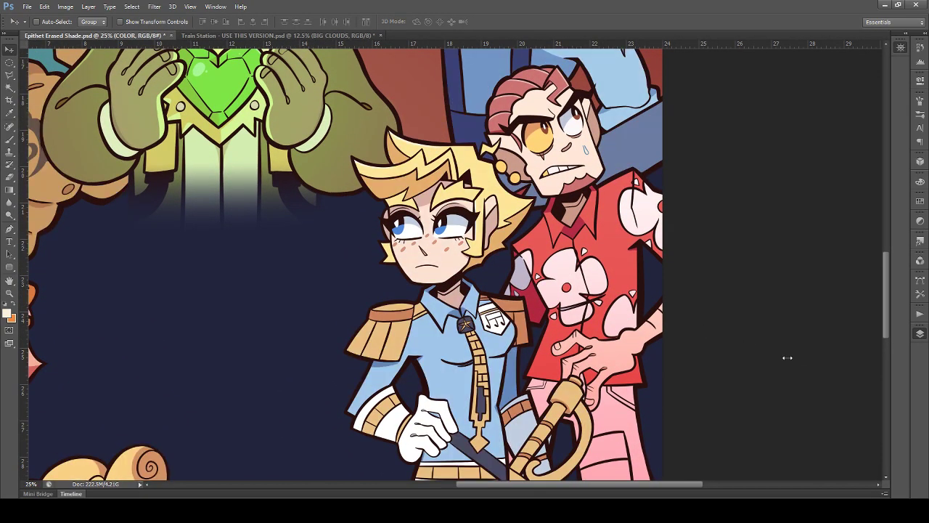
{"action": "key", "text": "l"}
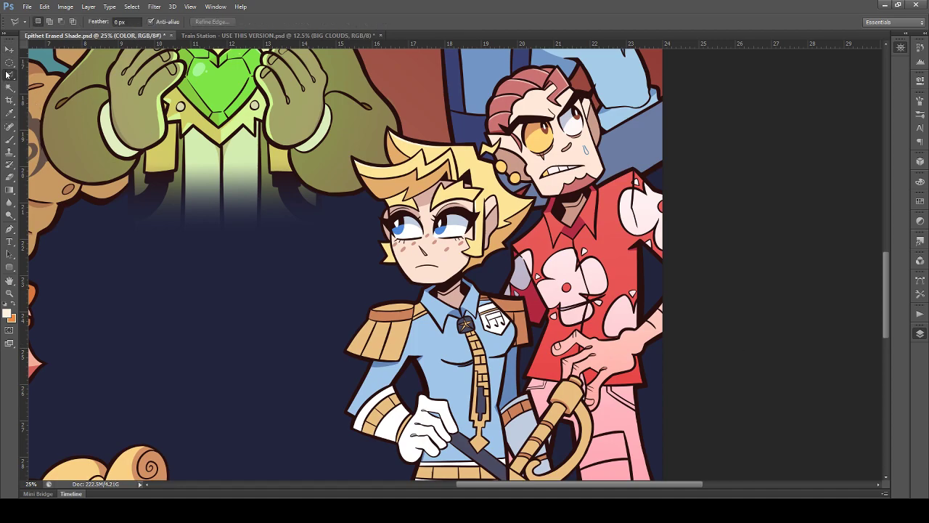
{"action": "scroll", "coordinate": [409, 157], "scroll_direction": "up", "scroll_amount": 3}
{"action": "left_click", "coordinate": [390, 137]}
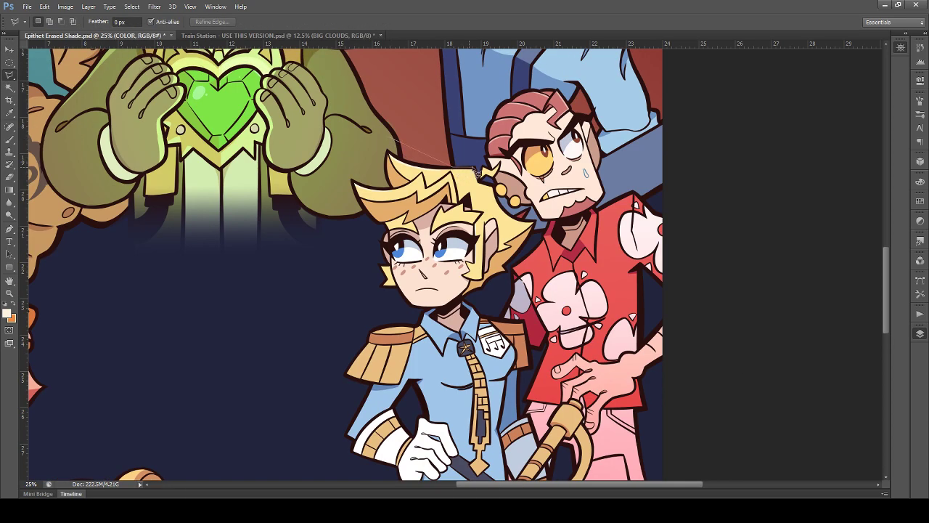
{"action": "left_click", "coordinate": [480, 174]}
{"action": "left_click", "coordinate": [495, 188]}
{"action": "left_click", "coordinate": [498, 199]}
{"action": "left_click", "coordinate": [536, 222]}
{"action": "left_click", "coordinate": [529, 237]}
{"action": "left_click", "coordinate": [508, 266]}
{"action": "left_click", "coordinate": [508, 283]}
{"action": "left_click", "coordinate": [489, 312]}
{"action": "left_click", "coordinate": [526, 323]}
{"action": "left_click", "coordinate": [531, 378]}
{"action": "left_click", "coordinate": [520, 401]}
{"action": "scroll", "coordinate": [521, 451], "scroll_direction": "down", "scroll_amount": 4}
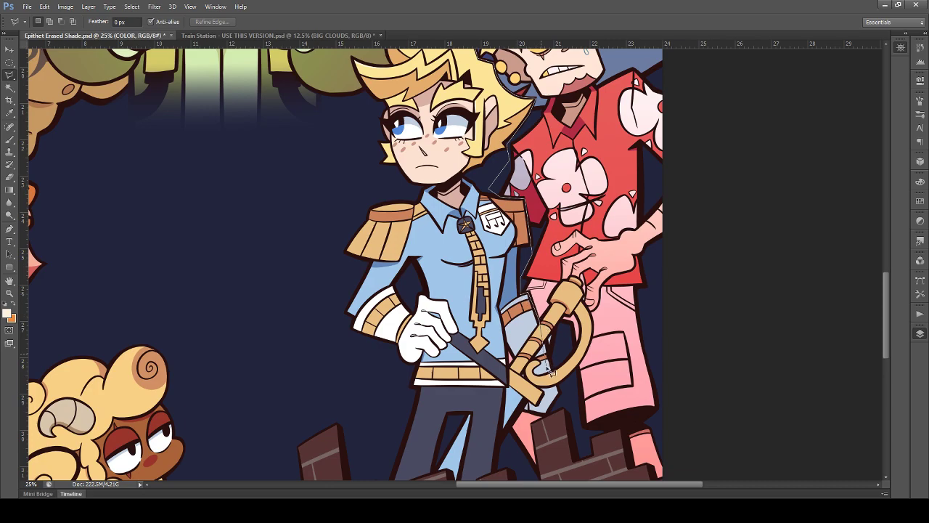
Step: Continue the lasso outline around the sleeve cuff and sword, down the trousers and along the top of the brick wall
{"action": "left_click", "coordinate": [561, 392]}
{"action": "left_click", "coordinate": [543, 411]}
{"action": "left_click", "coordinate": [498, 451]}
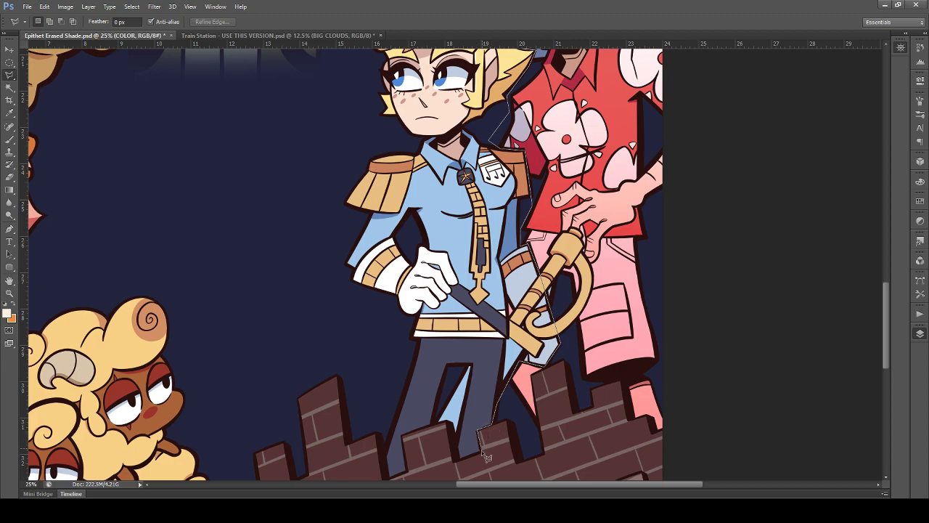
{"action": "left_click", "coordinate": [481, 450]}
{"action": "left_click", "coordinate": [457, 459]}
{"action": "left_click", "coordinate": [448, 421]}
{"action": "left_click", "coordinate": [447, 422]}
{"action": "left_click", "coordinate": [403, 437]}
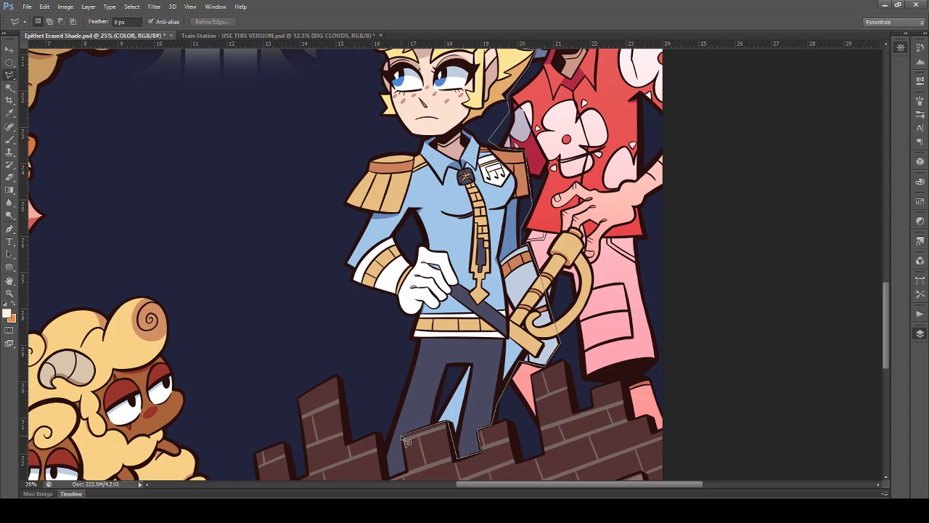
{"action": "left_click", "coordinate": [387, 475]}
Step: Close the lasso outline through the dark background on the blond character's open side and above the hair
{"action": "left_click", "coordinate": [355, 312]}
{"action": "scroll", "coordinate": [291, 167], "scroll_direction": "up", "scroll_amount": 3}
{"action": "left_click", "coordinate": [270, 332]}
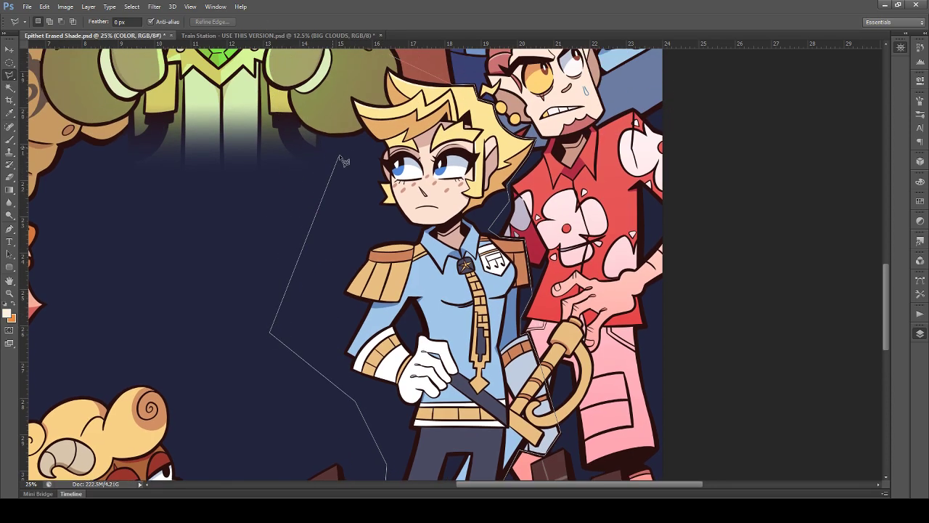
{"action": "scroll", "coordinate": [336, 116], "scroll_direction": "up", "scroll_amount": 2}
{"action": "left_click", "coordinate": [350, 130]}
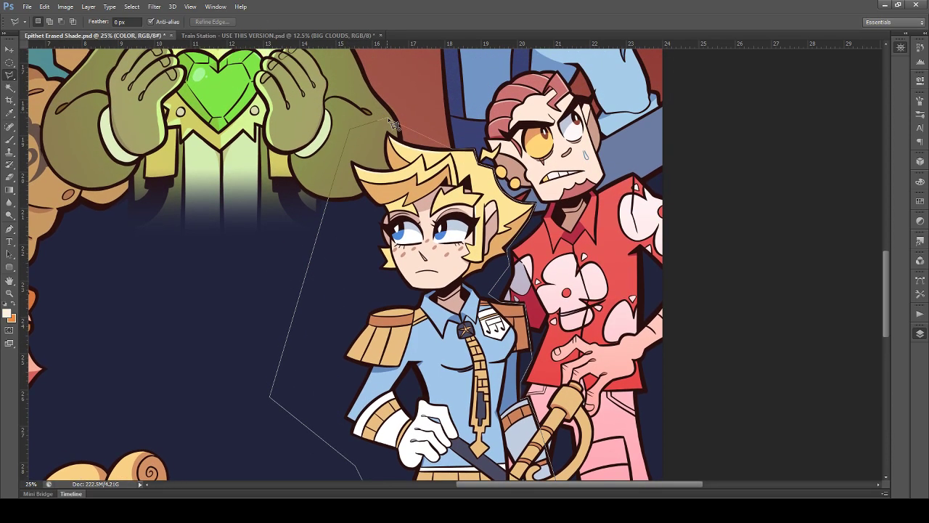
{"action": "left_click", "coordinate": [391, 117]}
{"action": "scroll", "coordinate": [457, 183], "scroll_direction": "down", "scroll_amount": 1}
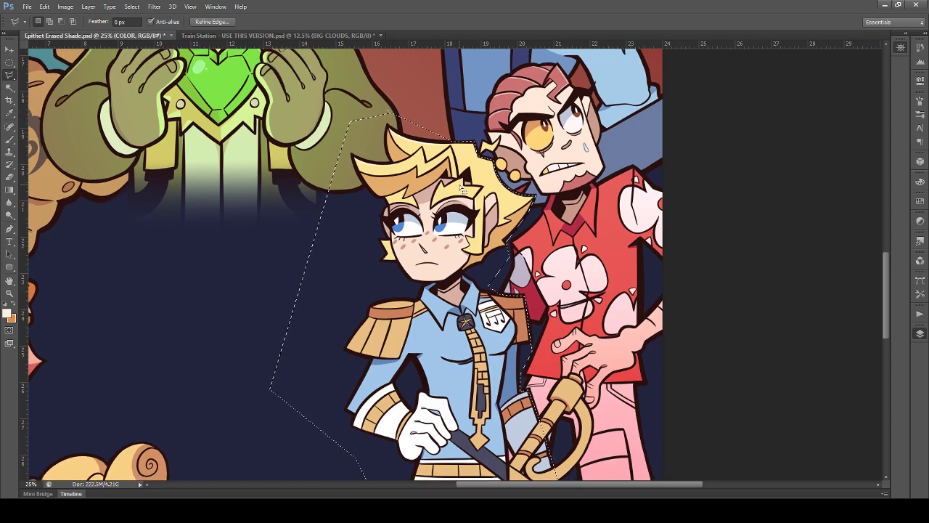
{"action": "scroll", "coordinate": [462, 188], "scroll_direction": "down", "scroll_amount": 2}
{"action": "scroll", "coordinate": [460, 149], "scroll_direction": "up", "scroll_amount": 2}
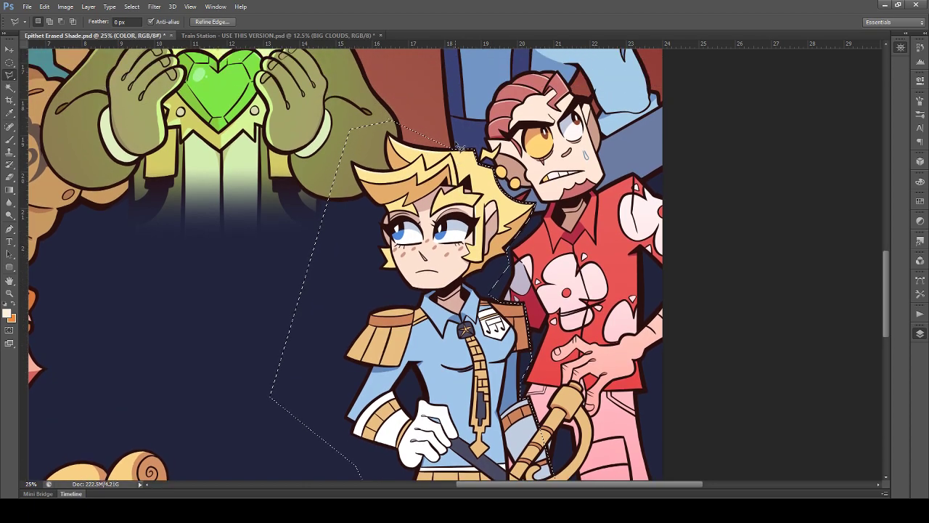
Step: Add the loose blond hair tip beside the man's ear to the selection with the Polygonal Lasso
{"action": "scroll", "coordinate": [531, 166], "scroll_direction": "up", "scroll_amount": 2}
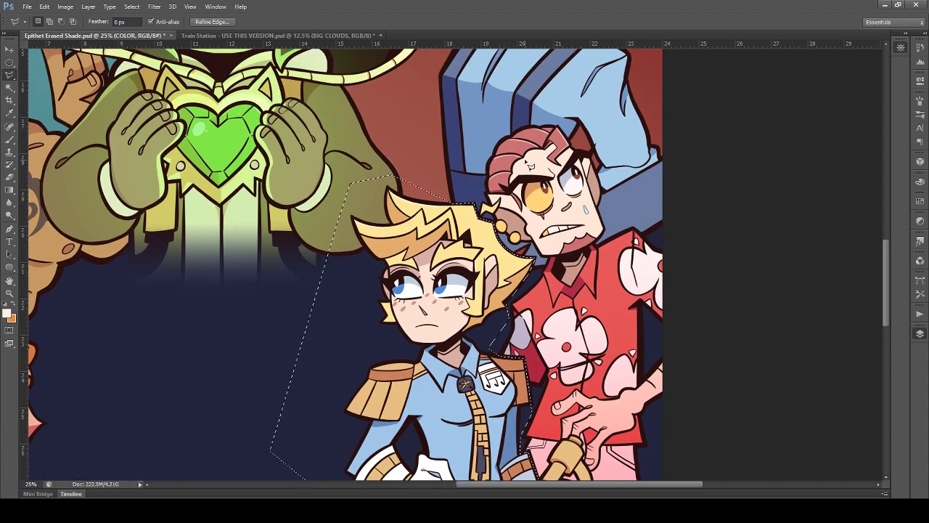
{"action": "scroll", "coordinate": [530, 165], "scroll_direction": "up", "scroll_amount": 1}
{"action": "key", "text": "ctrl+plus"}
{"action": "key", "text": "ctrl+plus"}
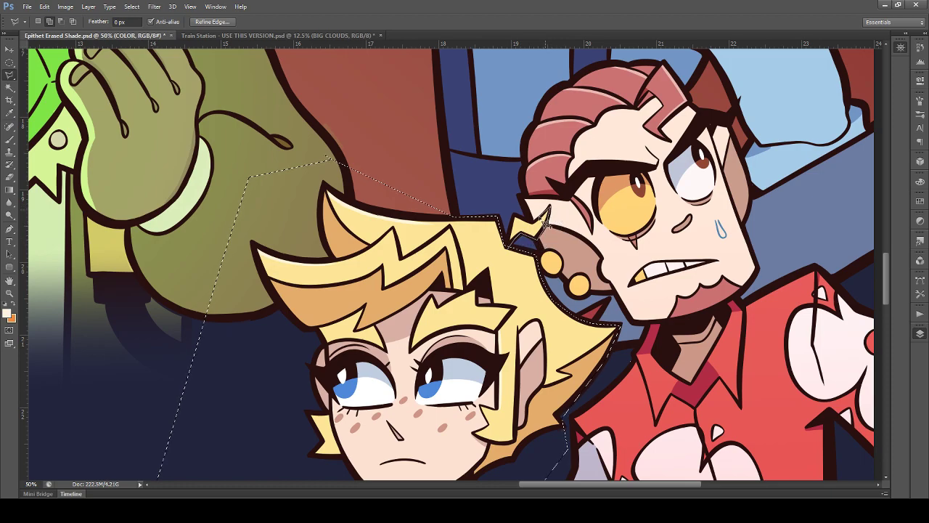
{"action": "left_click", "coordinate": [545, 222]}
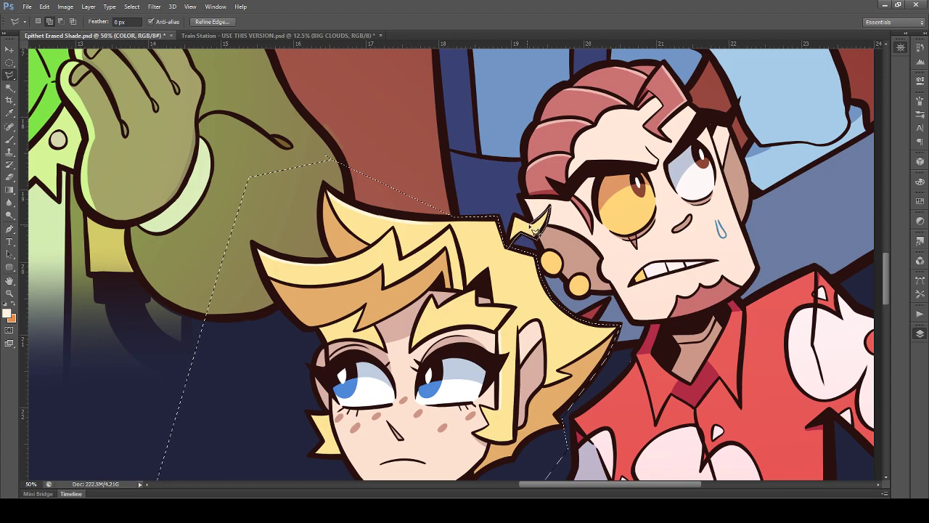
{"action": "left_click", "coordinate": [513, 216]}
{"action": "left_click", "coordinate": [507, 246]}
{"action": "scroll", "coordinate": [504, 251], "scroll_direction": "down", "scroll_amount": 2}
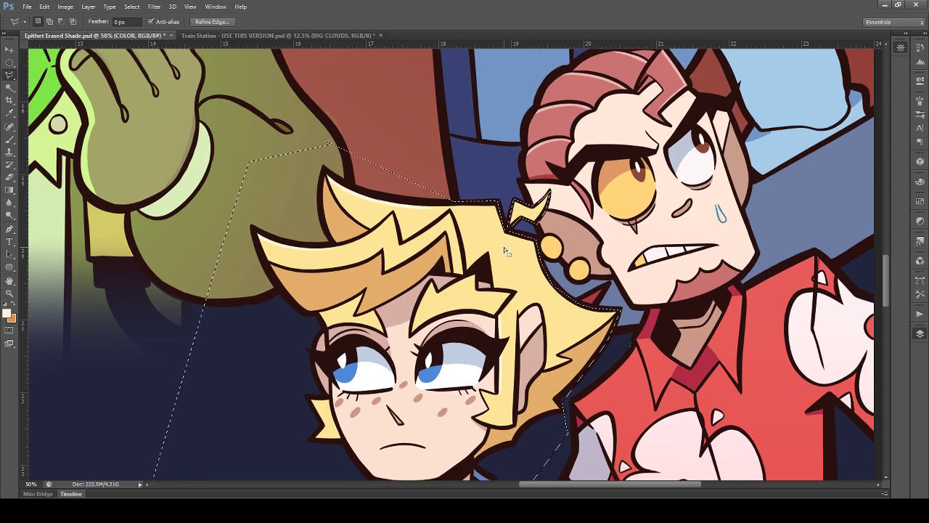
Step: Cut the blond character's selected colours out of the COLOR layer and paste them in place onto a separate layer
{"action": "scroll", "coordinate": [504, 250], "scroll_direction": "down", "scroll_amount": 3}
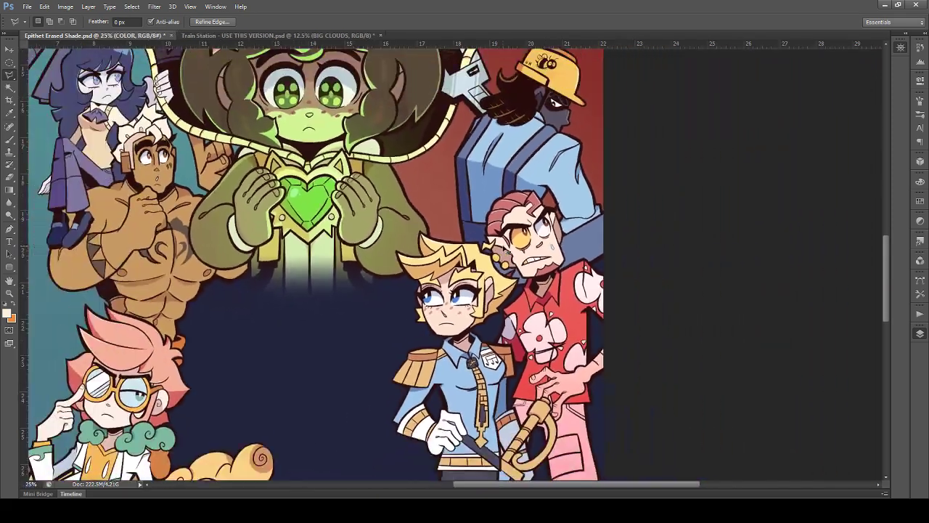
{"action": "scroll", "coordinate": [504, 251], "scroll_direction": "down", "scroll_amount": 5}
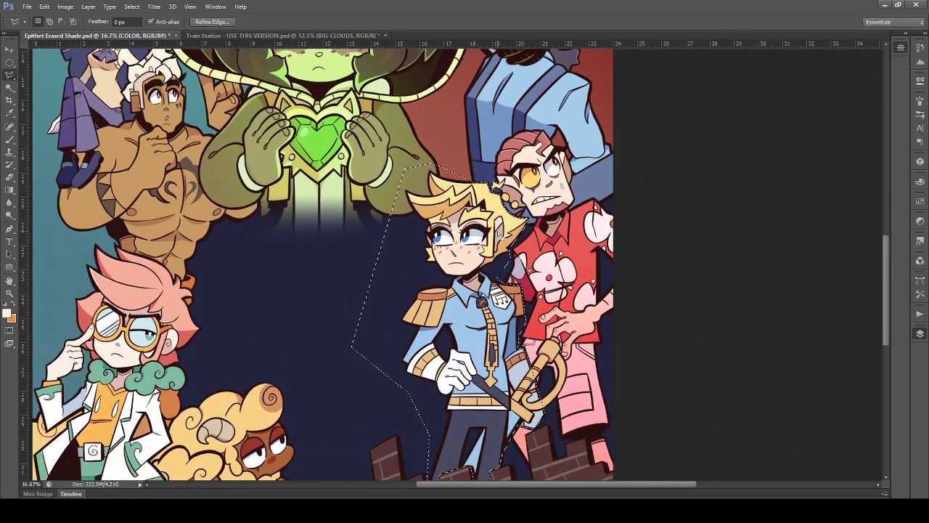
{"action": "key", "text": "ctrl+x"}
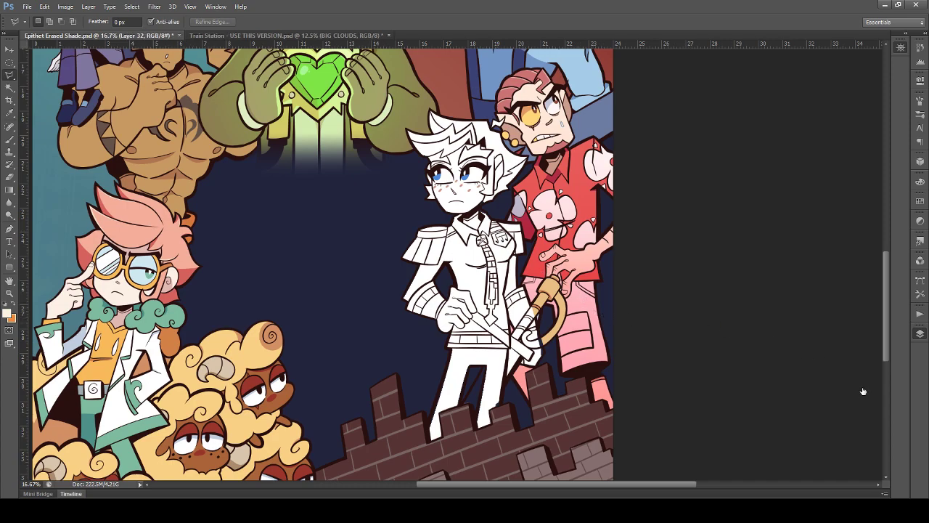
{"action": "key", "text": "ctrl+v"}
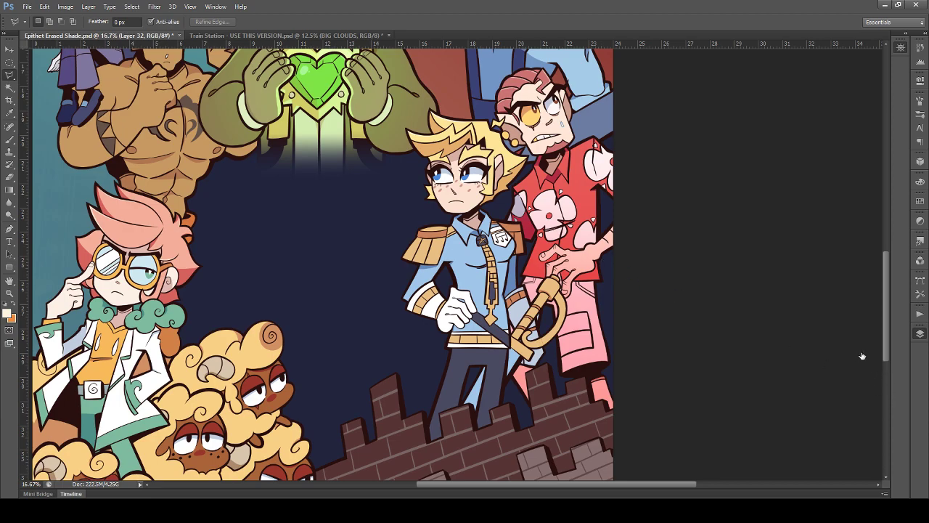
{"action": "key", "text": "ctrl+["}
Step: Toggle layer visibility to compare the artwork with and without the pink overlay on the man in red
{"action": "key", "text": "ctrl+comma"}
{"action": "key", "text": "ctrl+comma"}
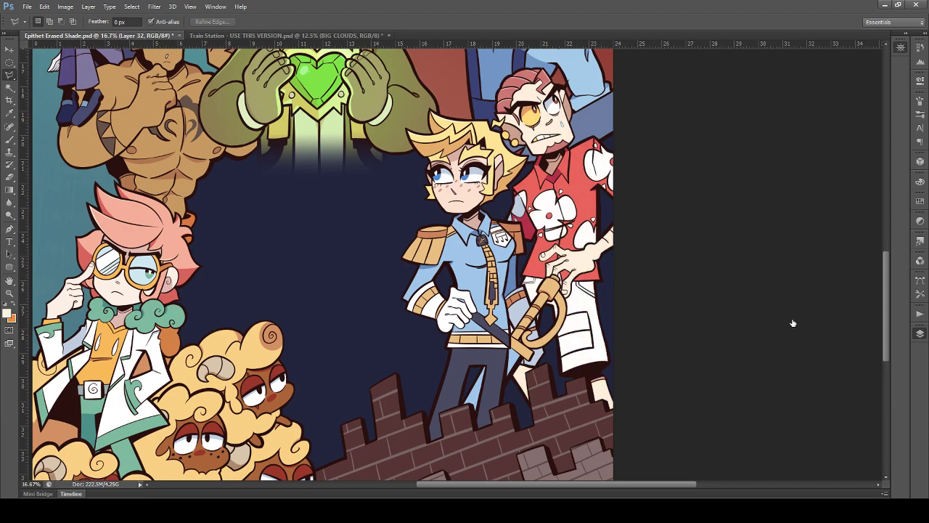
{"action": "key", "text": "ctrl+comma"}
{"action": "key", "text": "ctrl+comma"}
{"action": "key", "text": "ctrl+comma"}
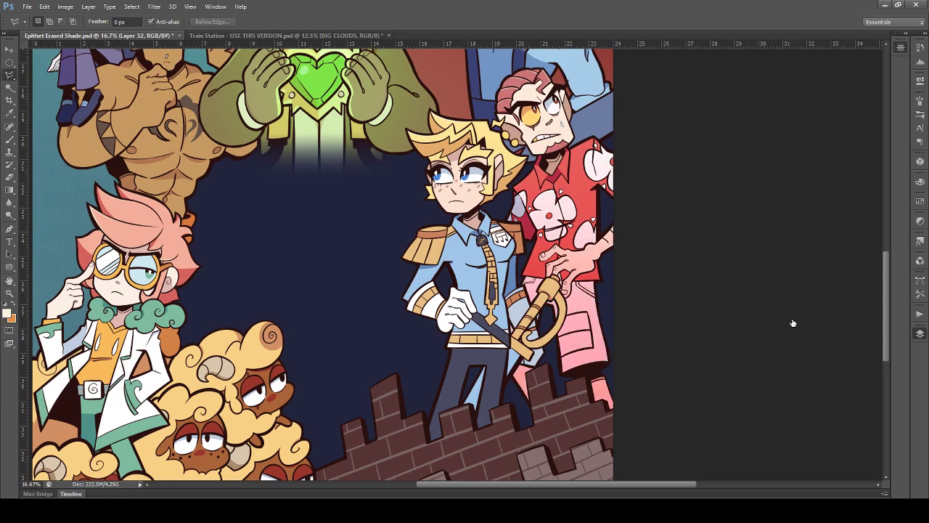
Step: Examine the blond character's sword, uniform and face up close
{"action": "scroll", "coordinate": [613, 301], "scroll_direction": "down", "scroll_amount": 2}
{"action": "left_click", "coordinate": [8, 49]}
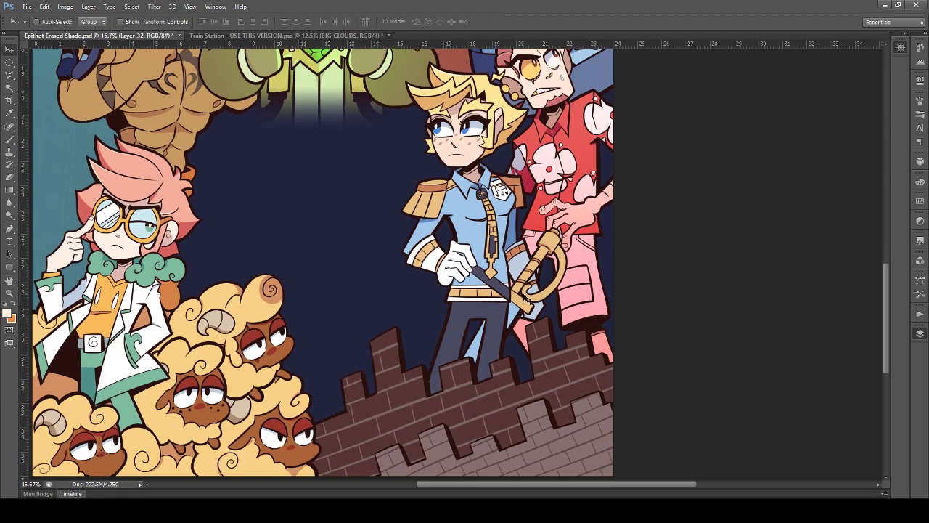
{"action": "scroll", "coordinate": [552, 299], "scroll_direction": "up", "scroll_amount": 1}
{"action": "scroll", "coordinate": [552, 302], "scroll_direction": "up", "scroll_amount": 2}
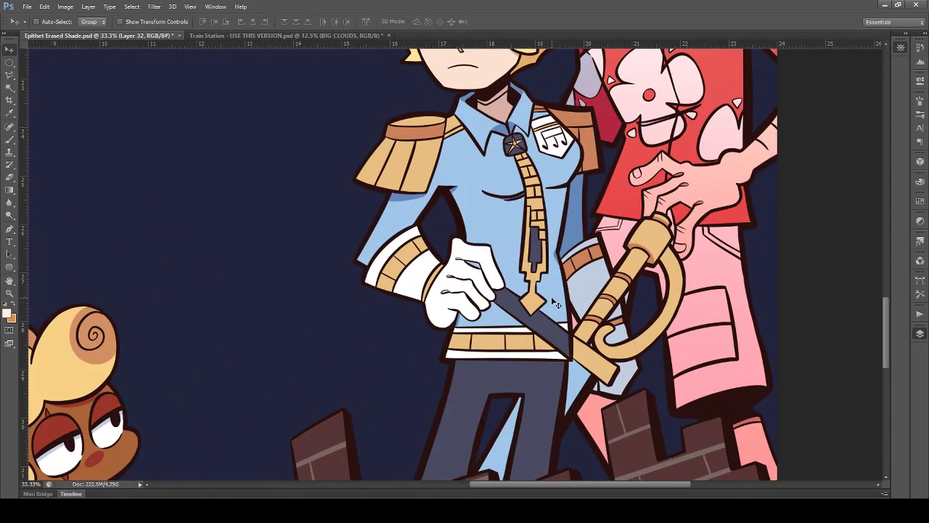
{"action": "scroll", "coordinate": [574, 292], "scroll_direction": "up", "scroll_amount": 3}
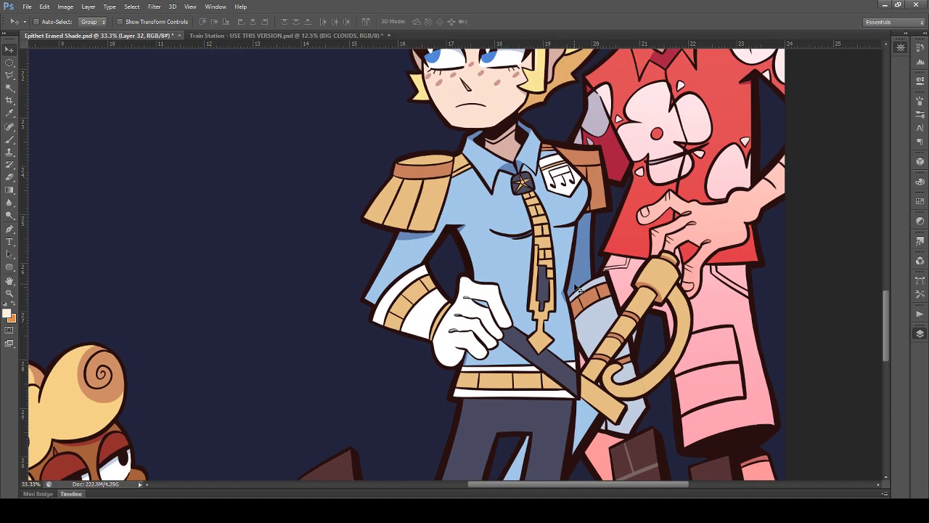
{"action": "scroll", "coordinate": [579, 288], "scroll_direction": "up", "scroll_amount": 6}
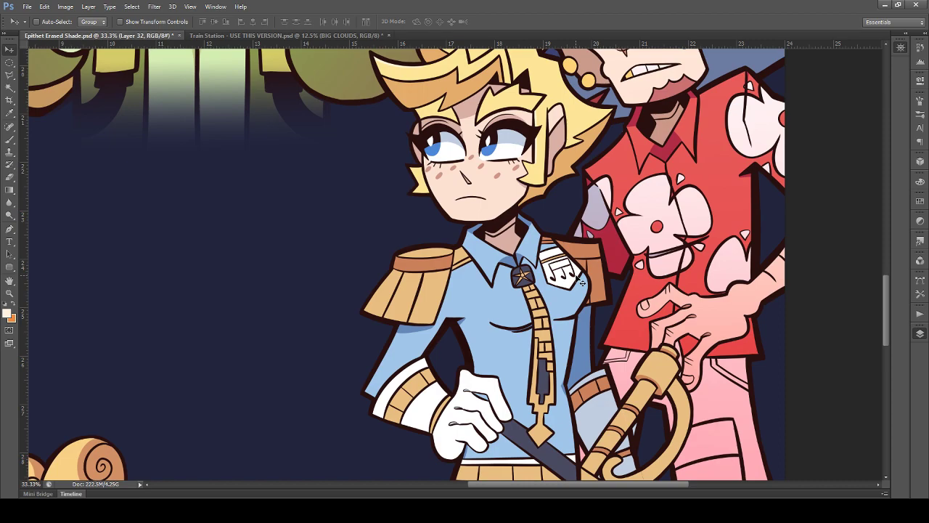
{"action": "scroll", "coordinate": [581, 281], "scroll_direction": "up", "scroll_amount": 3}
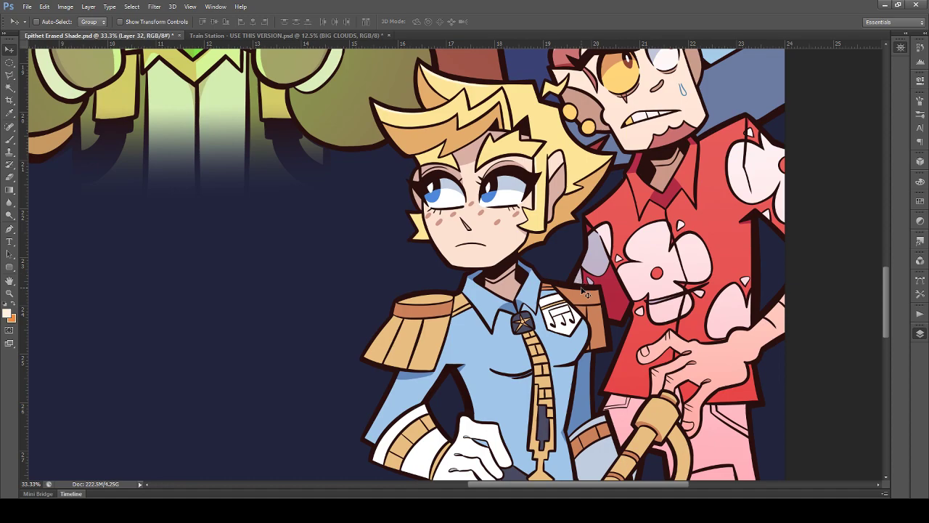
Step: Examine the blond character from hair to belt, alongside the neighbouring man in the red floral shirt
{"action": "scroll", "coordinate": [582, 291], "scroll_direction": "down", "scroll_amount": 3}
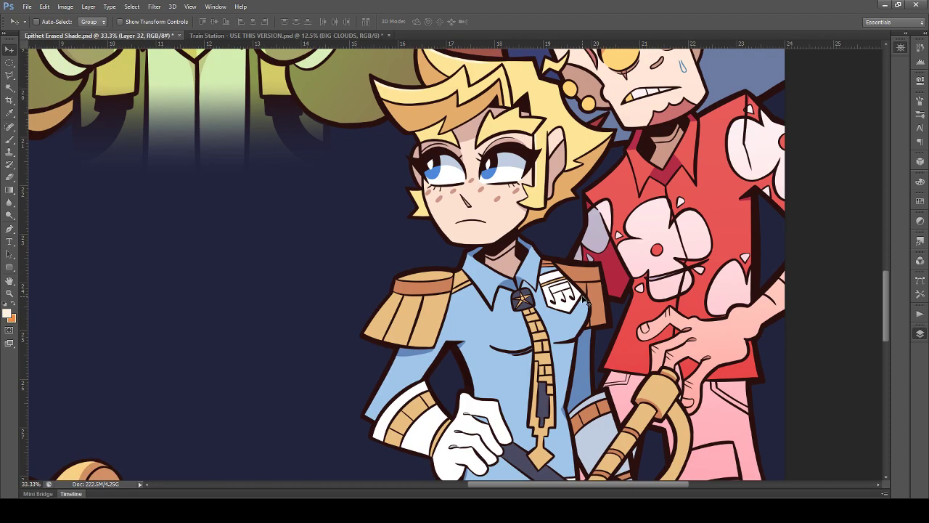
{"action": "scroll", "coordinate": [584, 302], "scroll_direction": "down", "scroll_amount": 2}
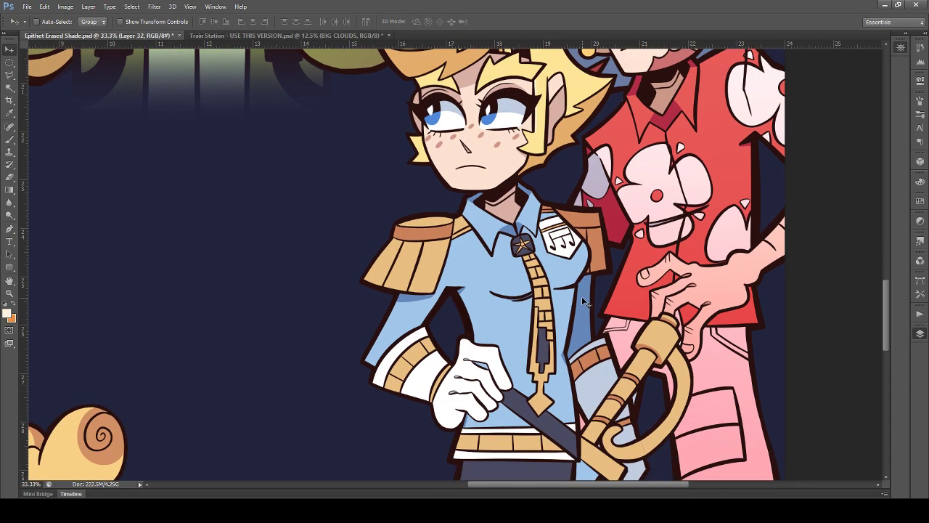
{"action": "scroll", "coordinate": [579, 331], "scroll_direction": "down", "scroll_amount": 2}
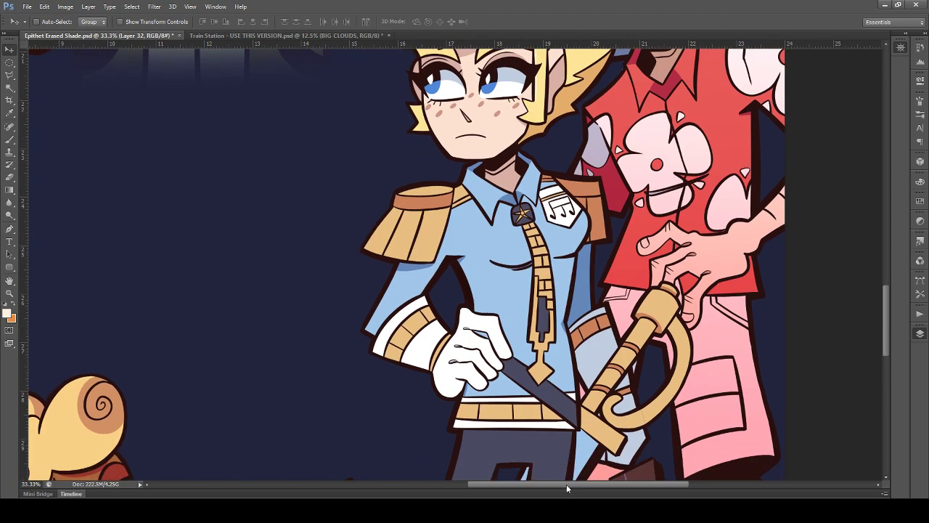
{"action": "mouse_move", "coordinate": [560, 488]}
{"action": "left_mouse_down"}
{"action": "mouse_move", "coordinate": [596, 483]}
{"action": "mouse_move", "coordinate": [570, 491]}
{"action": "left_mouse_up"}
{"action": "scroll", "coordinate": [548, 377], "scroll_direction": "up", "scroll_amount": 8}
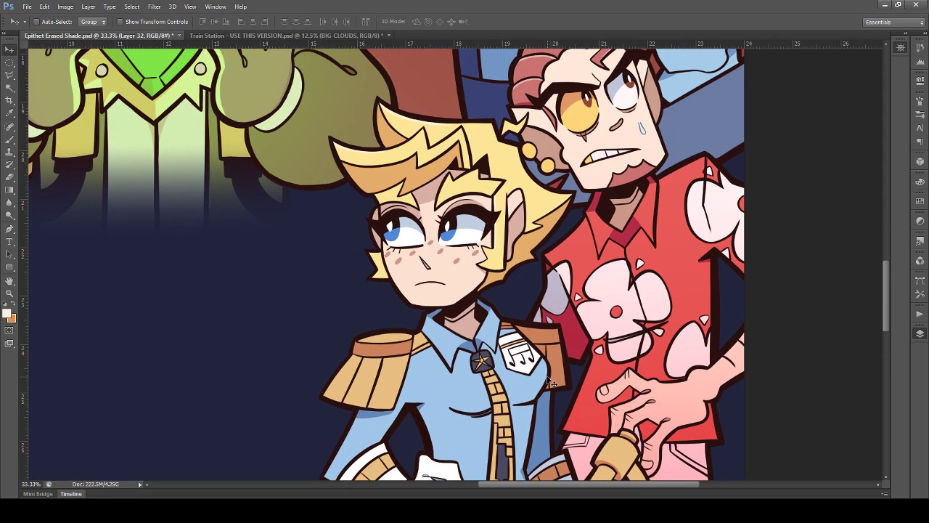
{"action": "scroll", "coordinate": [552, 383], "scroll_direction": "up", "scroll_amount": 1}
{"action": "scroll", "coordinate": [552, 383], "scroll_direction": "down", "scroll_amount": 5}
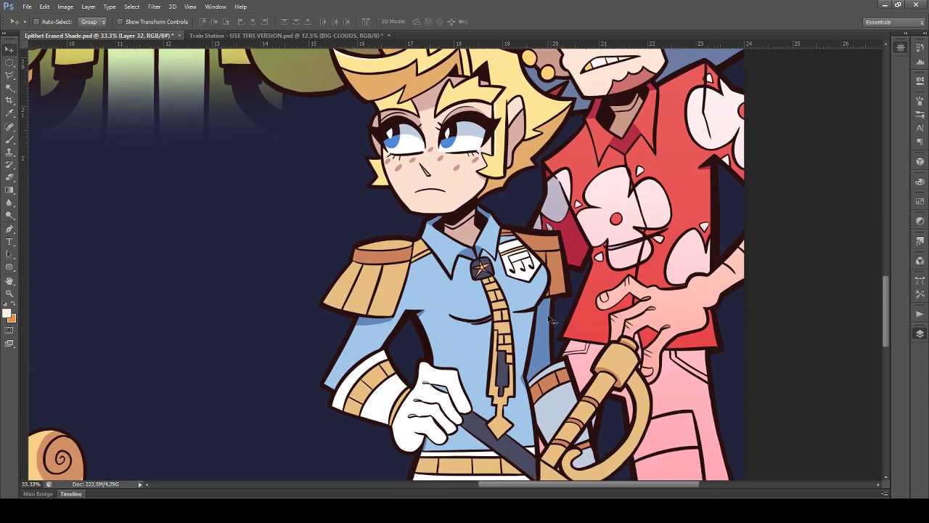
{"action": "scroll", "coordinate": [536, 359], "scroll_direction": "down", "scroll_amount": 2}
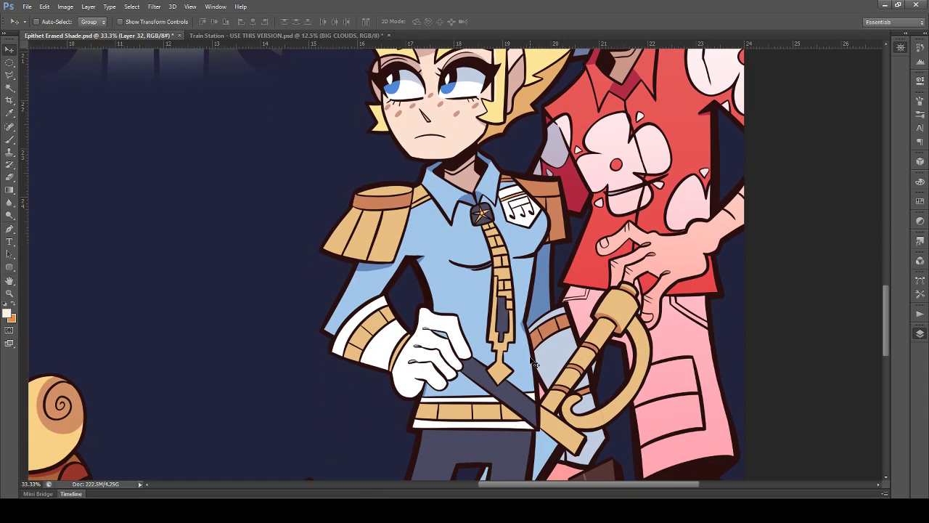
{"action": "left_click_drag", "start_coordinate": [523, 342], "coordinate": [440, 345]}
{"action": "key", "text": "ctrl+z"}
{"action": "left_click", "coordinate": [793, 361]}
{"action": "left_click", "coordinate": [793, 361]}
{"action": "scroll", "coordinate": [793, 361], "scroll_direction": "up", "scroll_amount": 1}
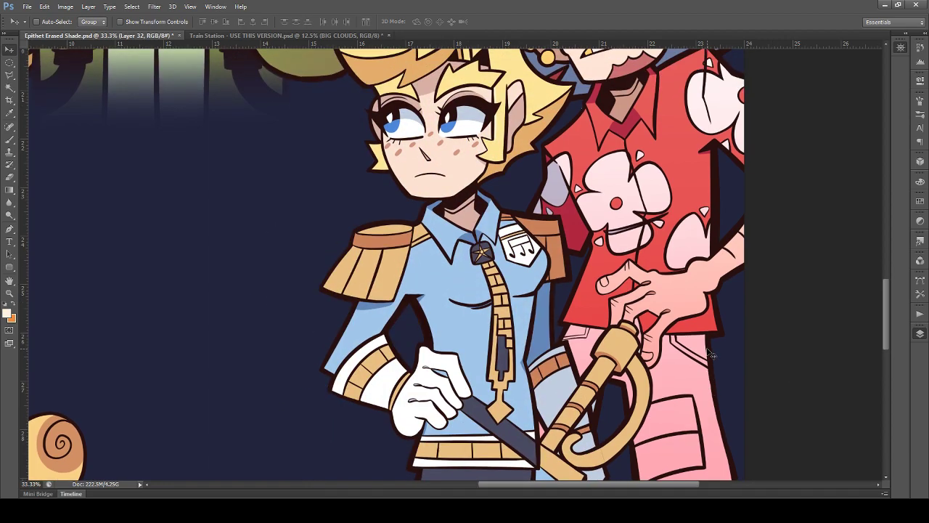
Step: Create Layer 33 for the blonde character, target its layer mask and ready the Gradient tool
{"action": "key", "text": "ctrl+minus"}
{"action": "key", "text": "ctrl+minus"}
{"action": "left_click", "coordinate": [840, 336]}
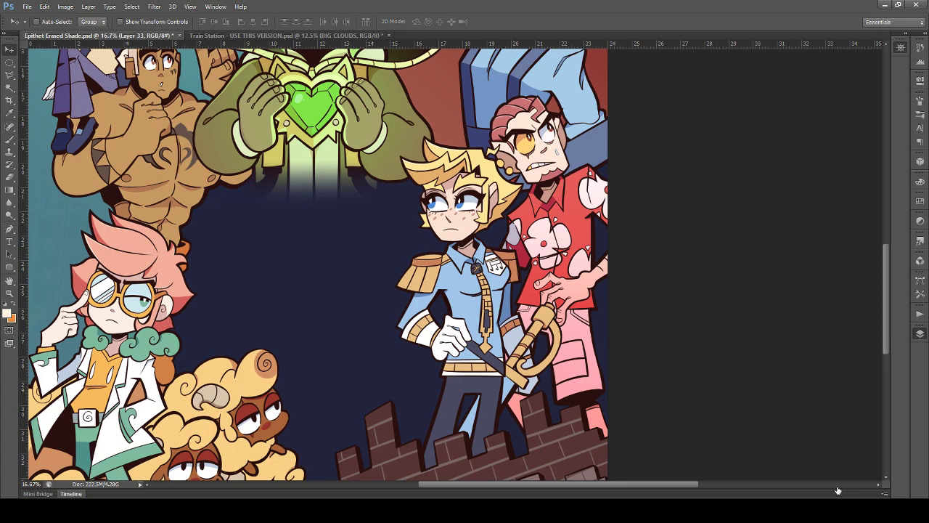
{"action": "key", "text": "ctrl+backslash"}
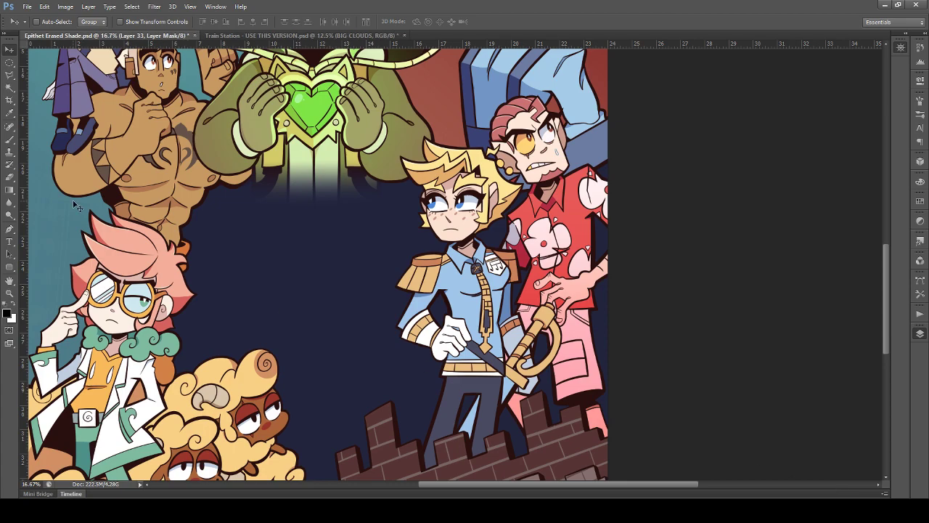
{"action": "left_click", "coordinate": [10, 190]}
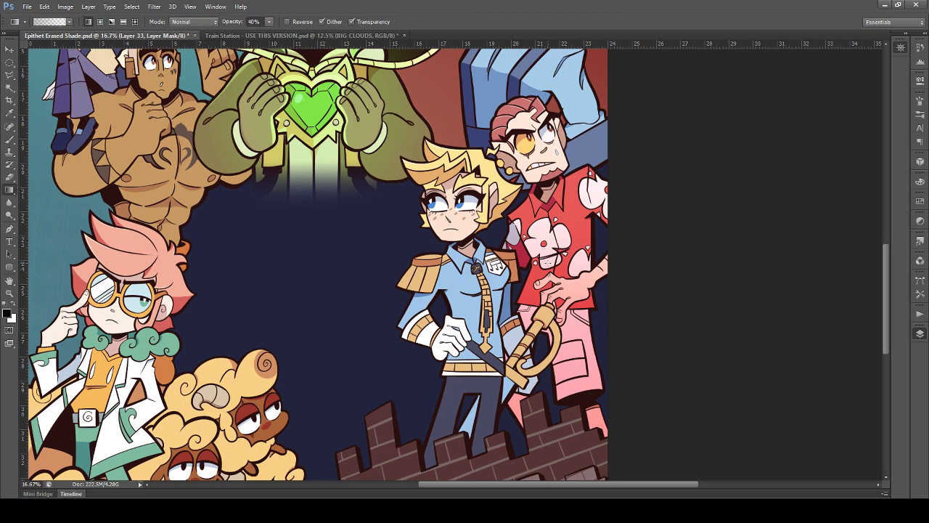
{"action": "scroll", "coordinate": [509, 245], "scroll_direction": "up", "scroll_amount": 2}
{"action": "key", "text": "x"}
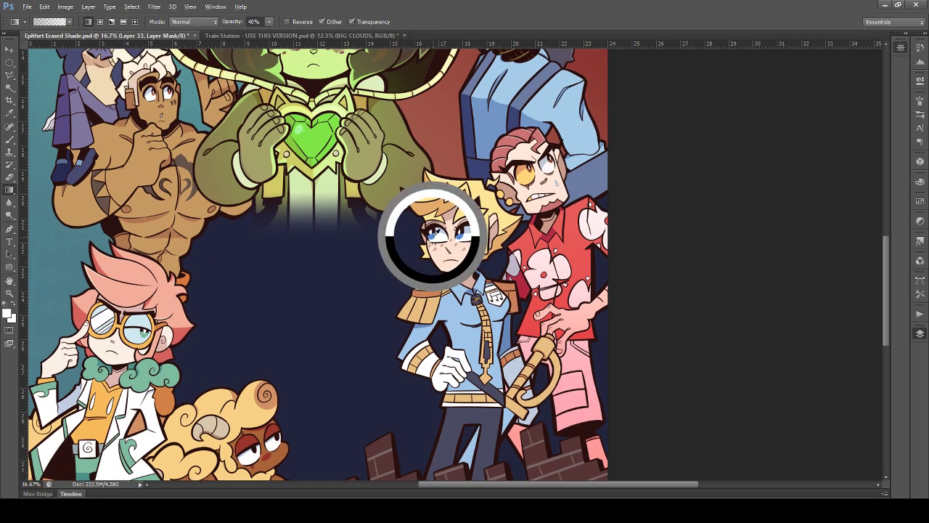
Step: Return to Layer 33's colour content and cover the blonde character's coloured areas with a solid blue overlay
{"action": "key", "text": "ctrl+2"}
{"action": "key", "text": "h"}
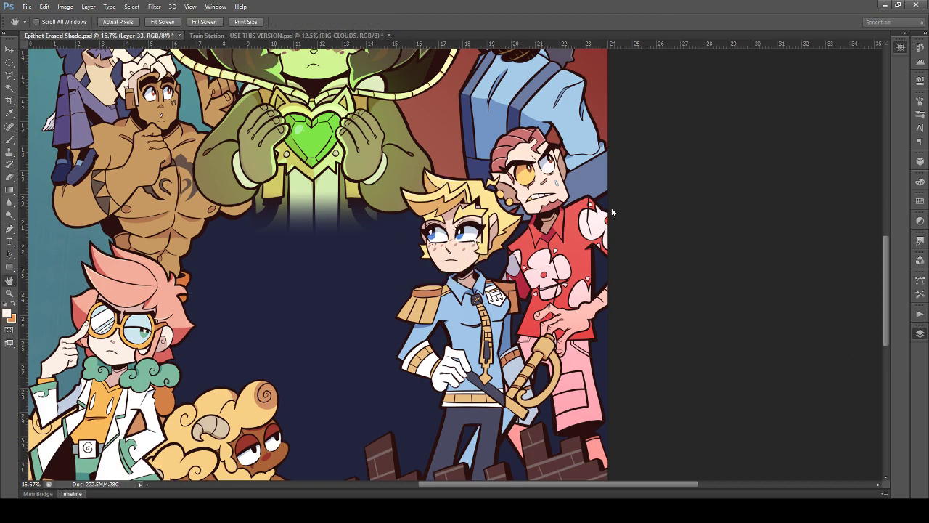
{"action": "key", "text": "backslash"}
{"action": "key", "text": "i"}
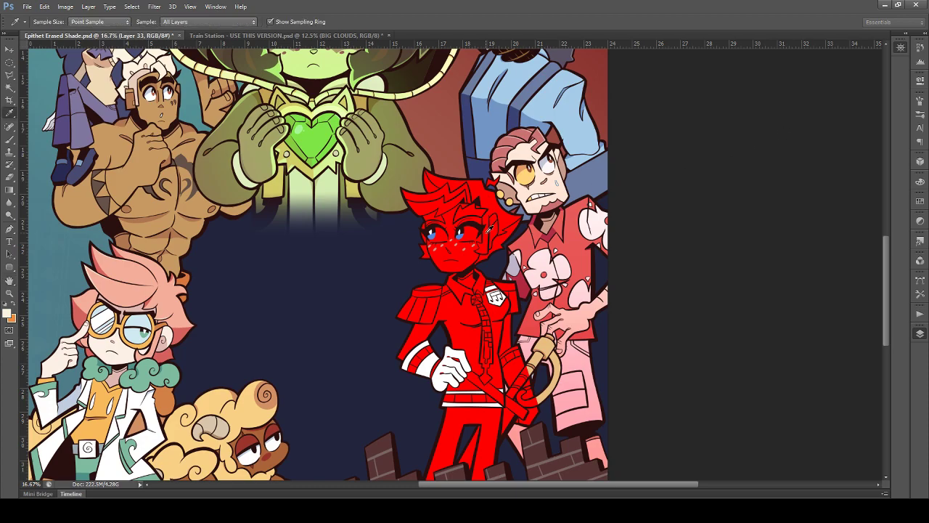
{"action": "key", "text": "backslash"}
{"action": "key", "text": "h"}
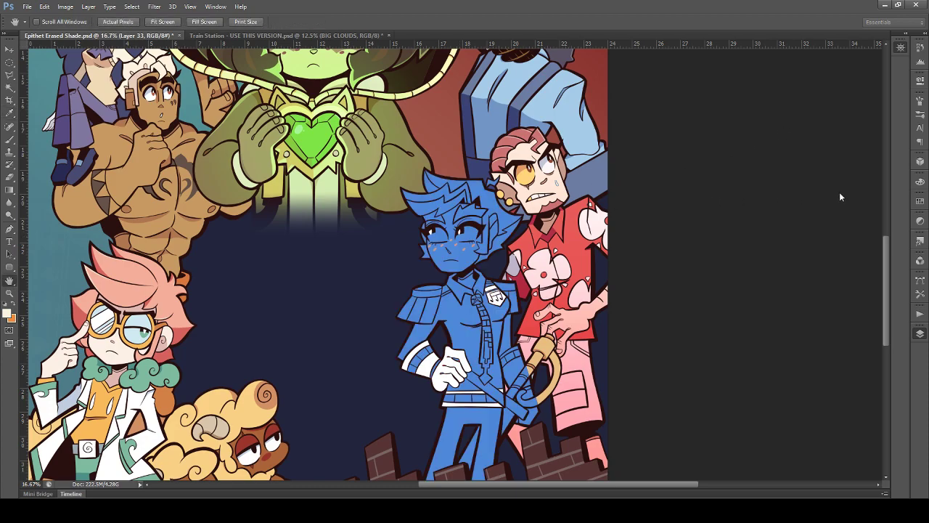
{"action": "key", "text": "g"}
{"action": "scroll", "coordinate": [656, 253], "scroll_direction": "down", "scroll_amount": 2}
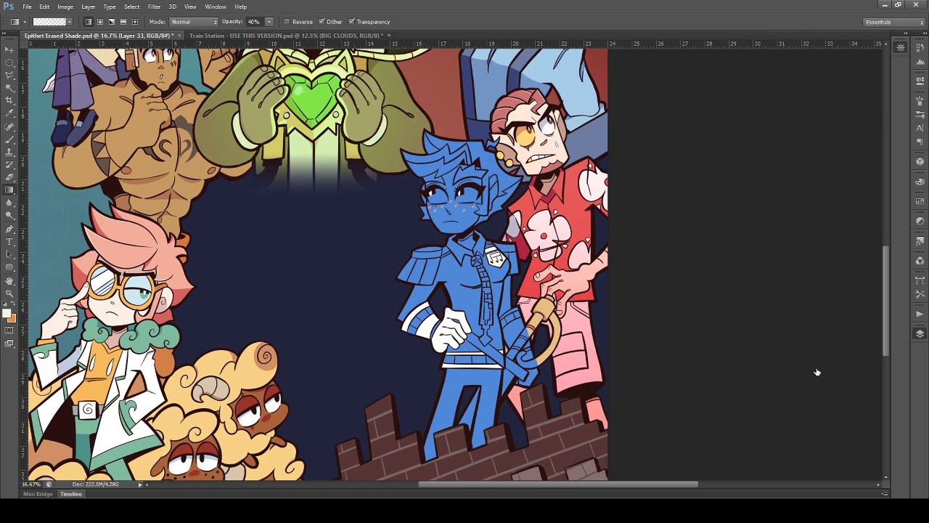
Step: Compare the blonde character with the blue overlay hidden and shown, and undo the last changes
{"action": "left_click", "coordinate": [849, 361], "text": "ctrl"}
{"action": "left_click", "coordinate": [741, 335]}
{"action": "left_click", "coordinate": [795, 366]}
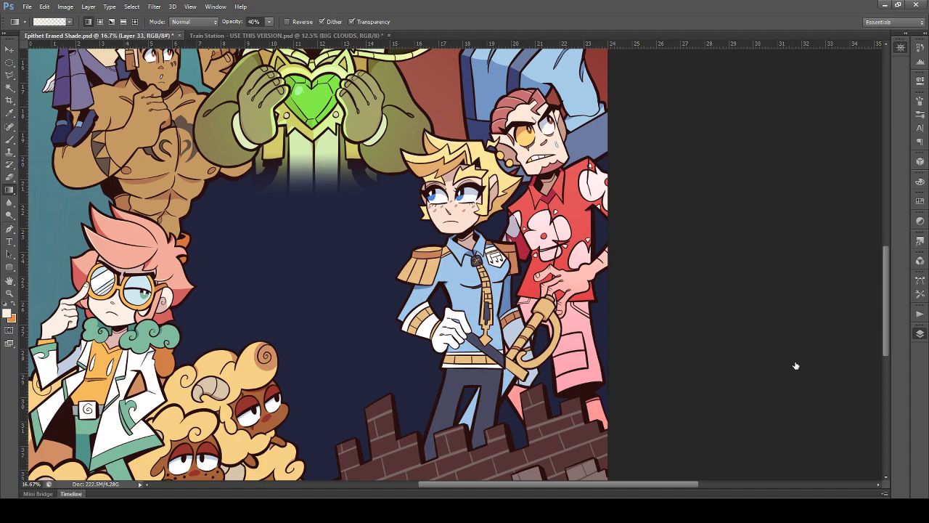
{"action": "left_click", "coordinate": [796, 366]}
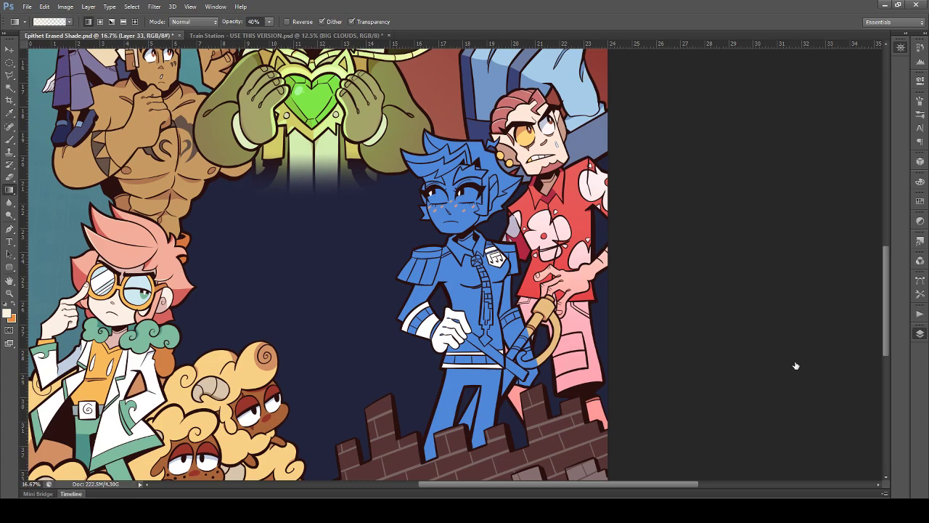
{"action": "key", "text": "ctrl+z"}
{"action": "key", "text": "ctrl+z"}
{"action": "key", "text": "ctrl+z"}
Step: Show and hide the blue overlay on the blonde character's torso and face to check it at 33.33% magnification
{"action": "scroll", "coordinate": [597, 354], "scroll_direction": "down", "scroll_amount": 1}
{"action": "key", "text": "ctrl+plus"}
{"action": "key", "text": "ctrl+plus"}
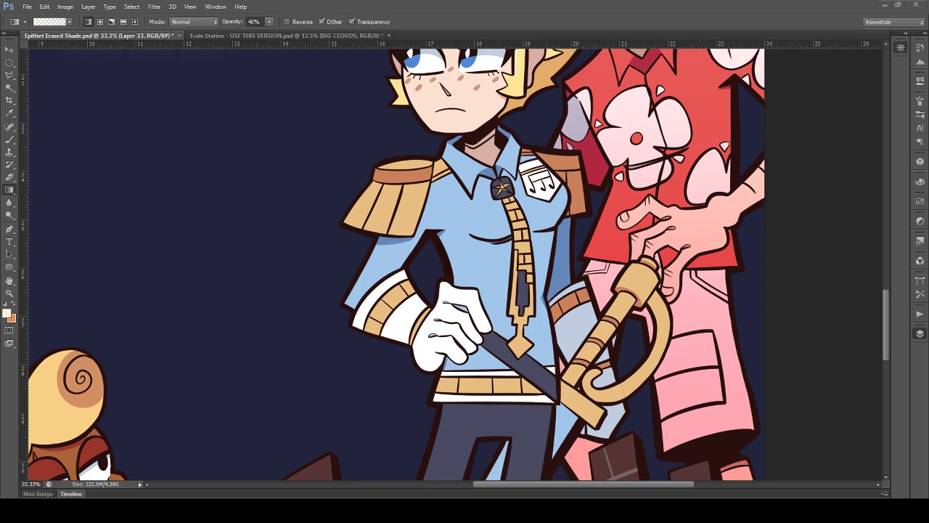
{"action": "left_click", "coordinate": [796, 82]}
{"action": "scroll", "coordinate": [473, 260], "scroll_direction": "up", "scroll_amount": 3}
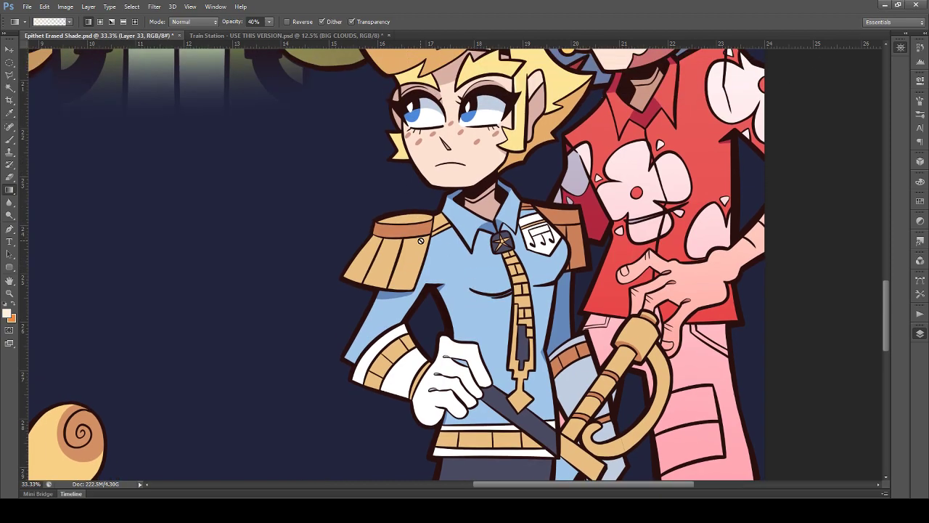
{"action": "scroll", "coordinate": [472, 254], "scroll_direction": "down", "scroll_amount": 2}
{"action": "left_click", "coordinate": [795, 365]}
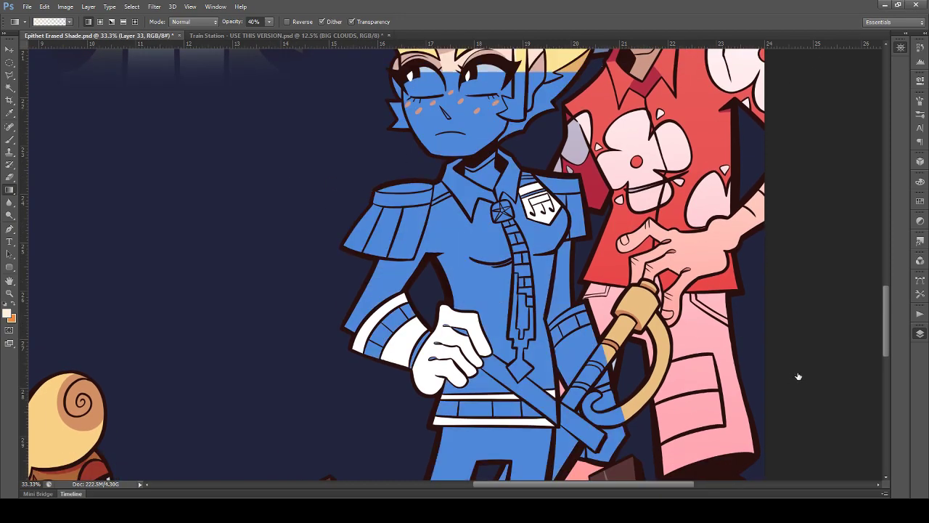
{"action": "left_click", "coordinate": [797, 375]}
{"action": "left_click", "coordinate": [799, 382]}
{"action": "key", "text": "ctrl+z"}
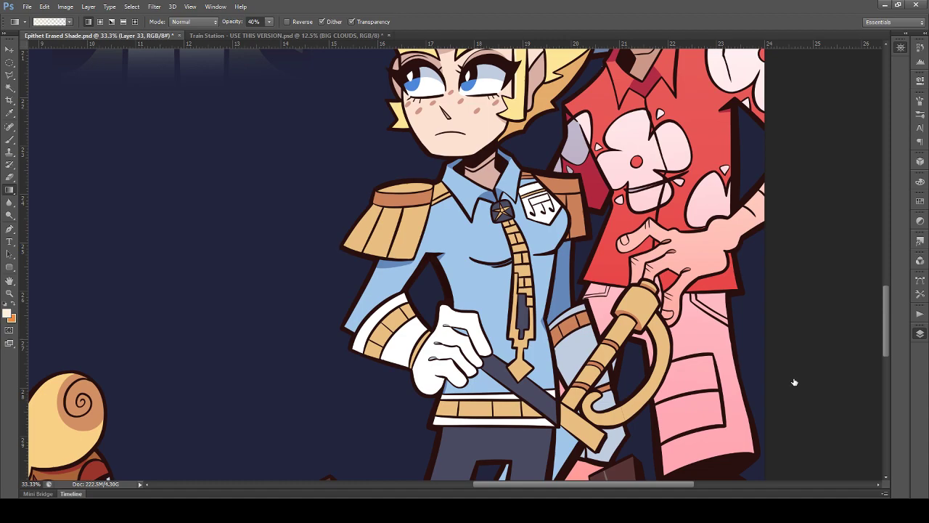
Step: Try moving the blonde character's flat colours away from the line art, and undo the moves
{"action": "key", "text": "ctrl+z"}
{"action": "key", "text": "ctrl+z"}
{"action": "left_click", "coordinate": [10, 50]}
{"action": "left_click_drag", "start_coordinate": [464, 239], "coordinate": [167, 241]}
{"action": "key", "text": "ctrl+z"}
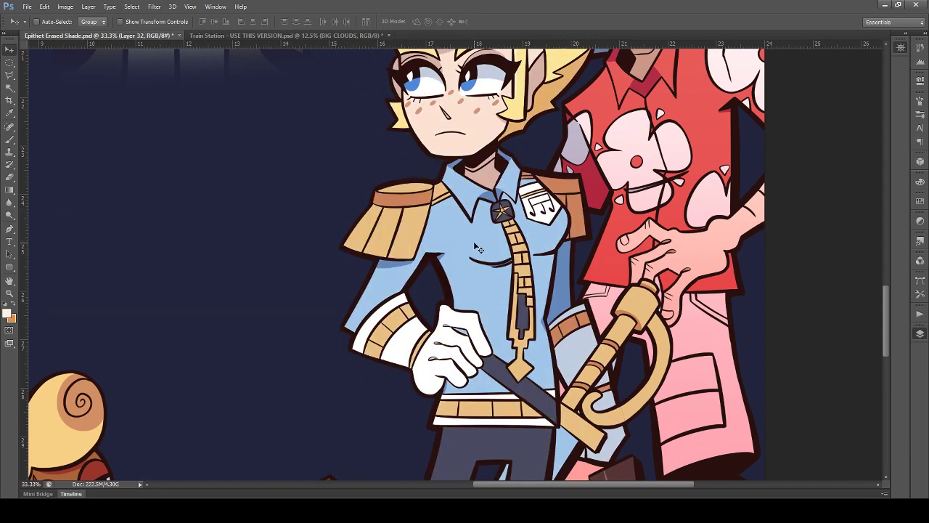
{"action": "key", "text": "ctrl+z"}
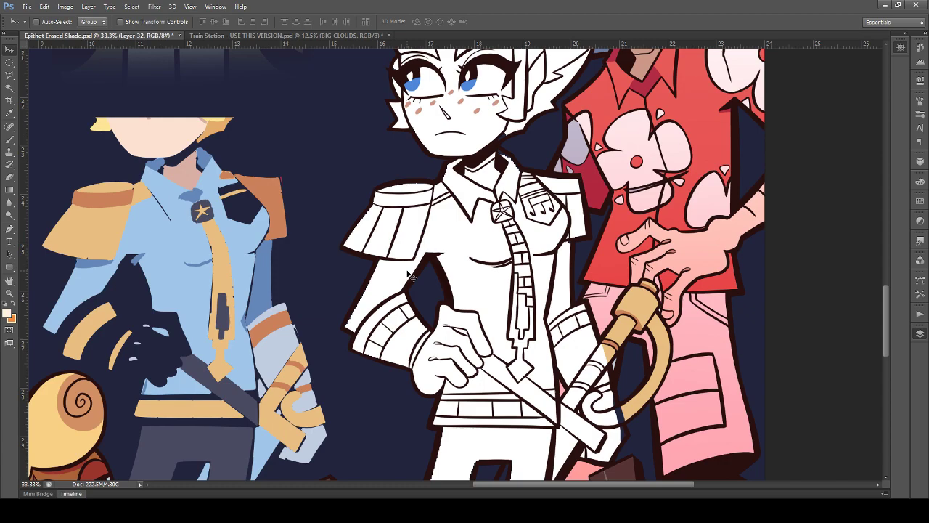
{"action": "scroll", "coordinate": [407, 271], "scroll_direction": "up", "scroll_amount": 3}
{"action": "left_click_drag", "start_coordinate": [190, 254], "coordinate": [210, 356]}
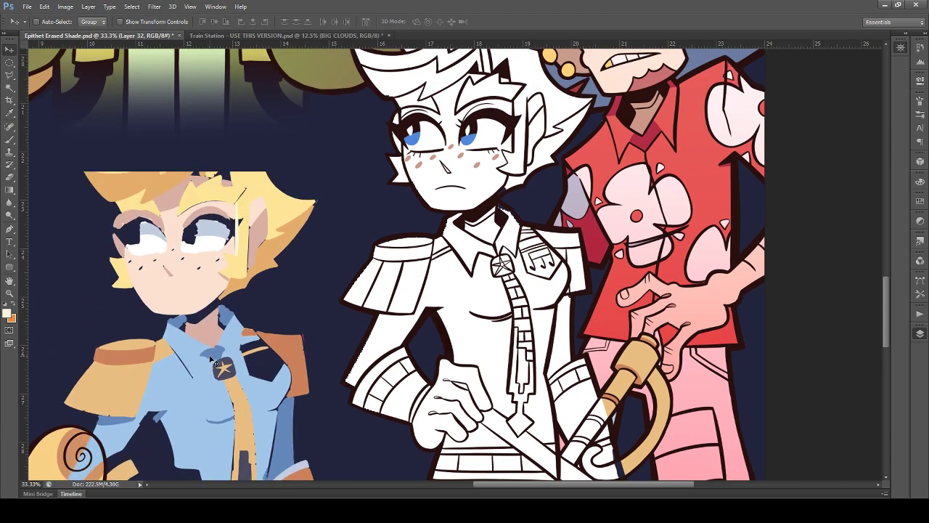
{"action": "key", "text": "ctrl+alt+z"}
{"action": "key", "text": "ctrl+alt+z"}
{"action": "scroll", "coordinate": [491, 336], "scroll_direction": "down", "scroll_amount": 2}
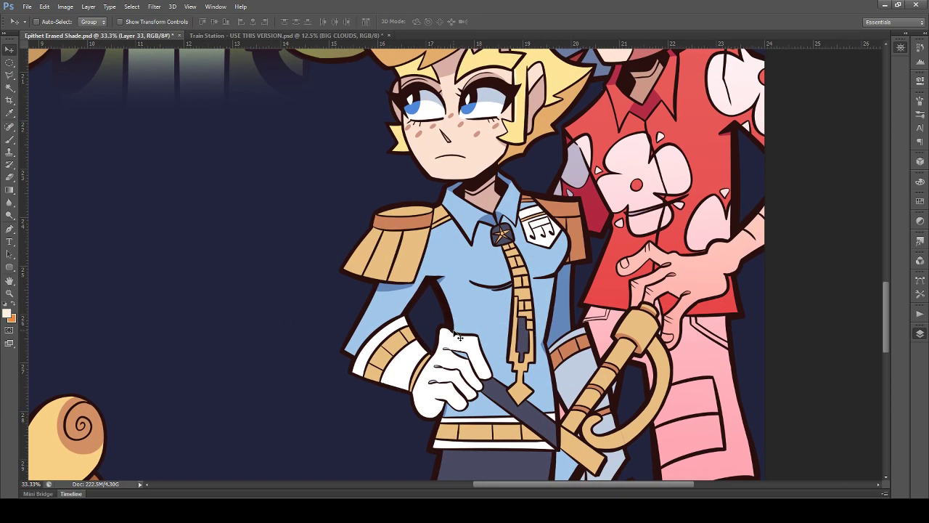
Step: On the LINES layer, select the blonde character's white cuff stripes and glove with the Magic Wand and ready the Lasso tool
{"action": "left_click", "coordinate": [458, 336], "text": "ctrl"}
{"action": "left_click", "coordinate": [9, 88]}
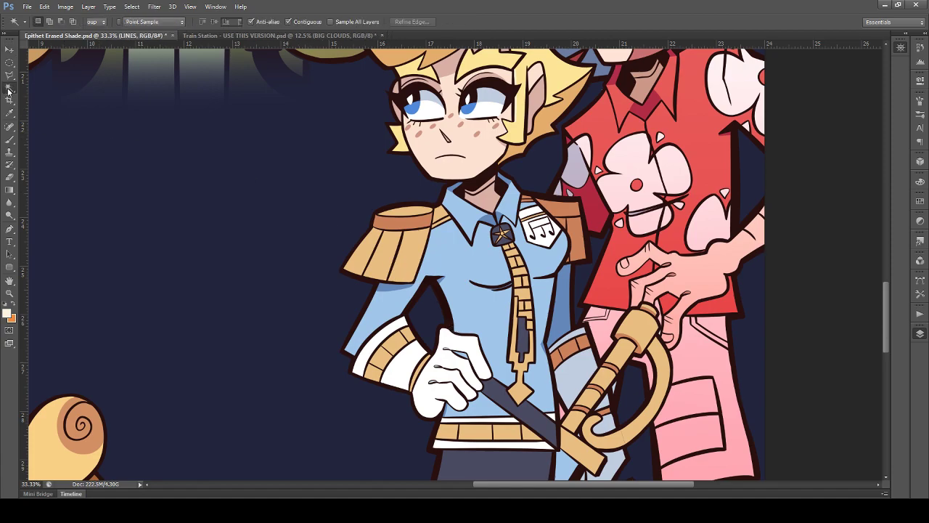
{"action": "left_click", "coordinate": [399, 361]}
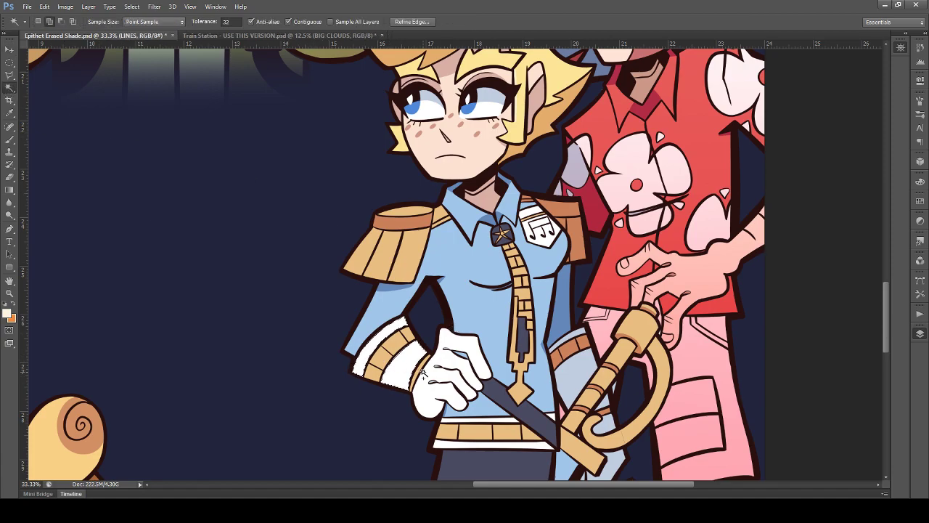
{"action": "scroll", "coordinate": [446, 372], "scroll_direction": "up", "scroll_amount": 1}
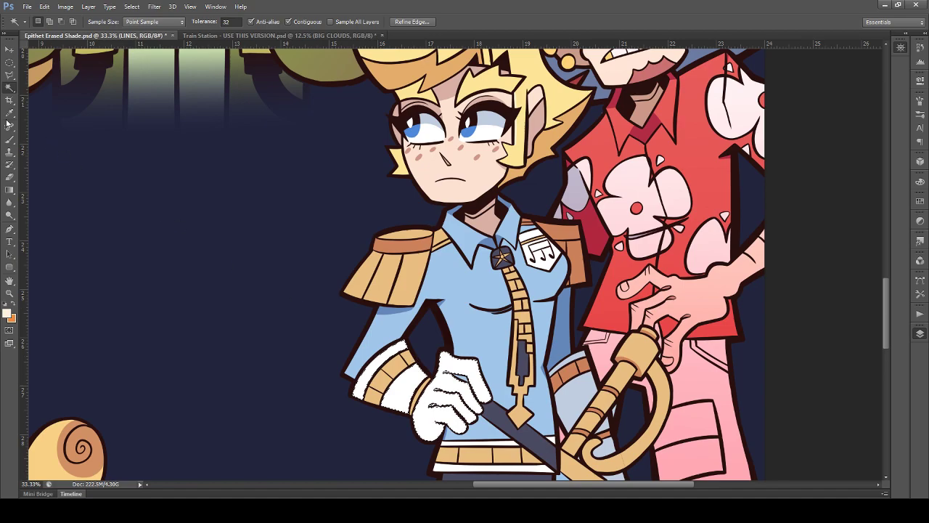
{"action": "left_click", "coordinate": [9, 74]}
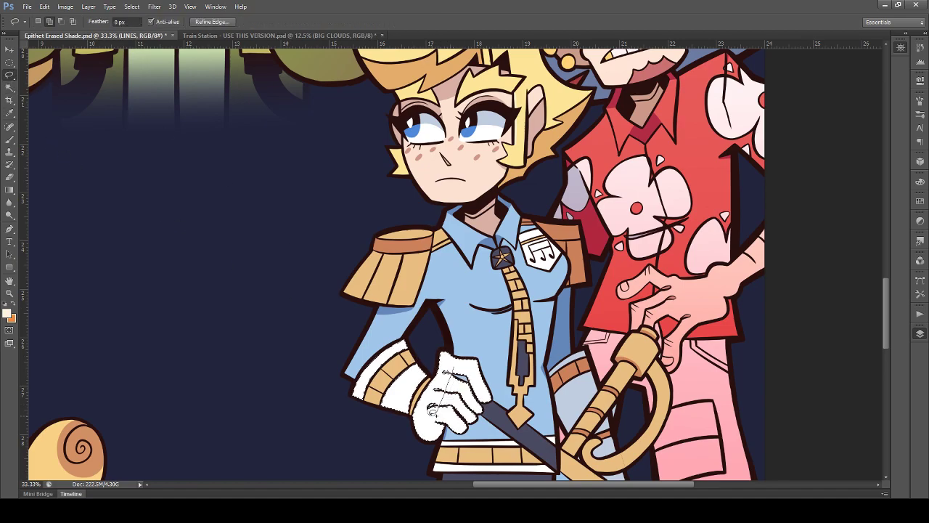
Step: Add the white areas of the chest emblem and the blonde character's face to the selection with the Magic Wand
{"action": "left_click", "coordinate": [10, 87]}
{"action": "left_click", "coordinate": [530, 238], "text": "shift"}
{"action": "left_click", "coordinate": [537, 255], "text": "shift"}
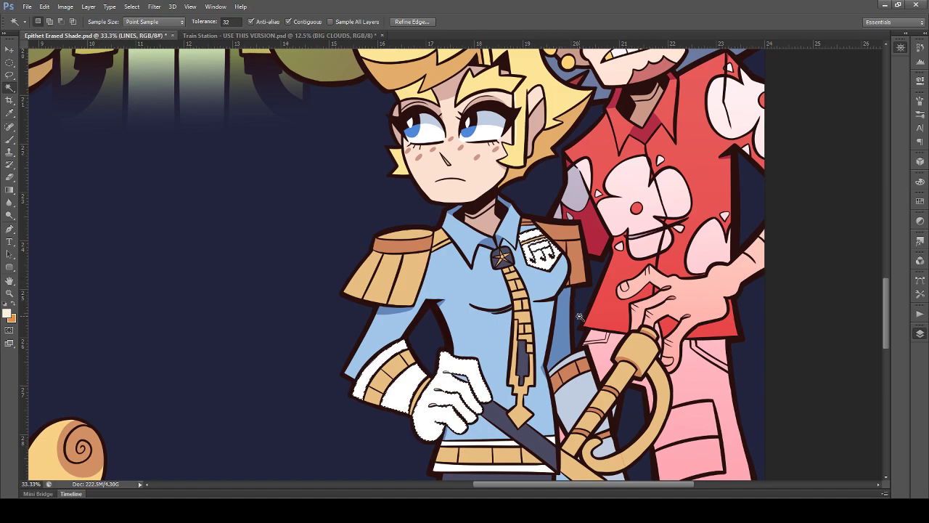
{"action": "scroll", "coordinate": [592, 312], "scroll_direction": "down", "scroll_amount": 2}
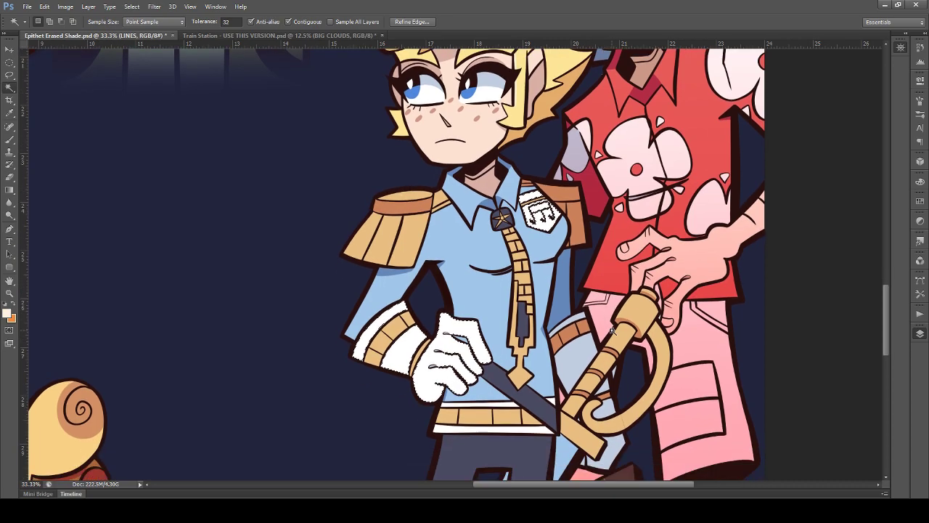
{"action": "scroll", "coordinate": [603, 327], "scroll_direction": "up", "scroll_amount": 5}
{"action": "scroll", "coordinate": [610, 335], "scroll_direction": "up", "scroll_amount": 1}
{"action": "left_click", "coordinate": [472, 211]}
{"action": "scroll", "coordinate": [559, 327], "scroll_direction": "down", "scroll_amount": 5}
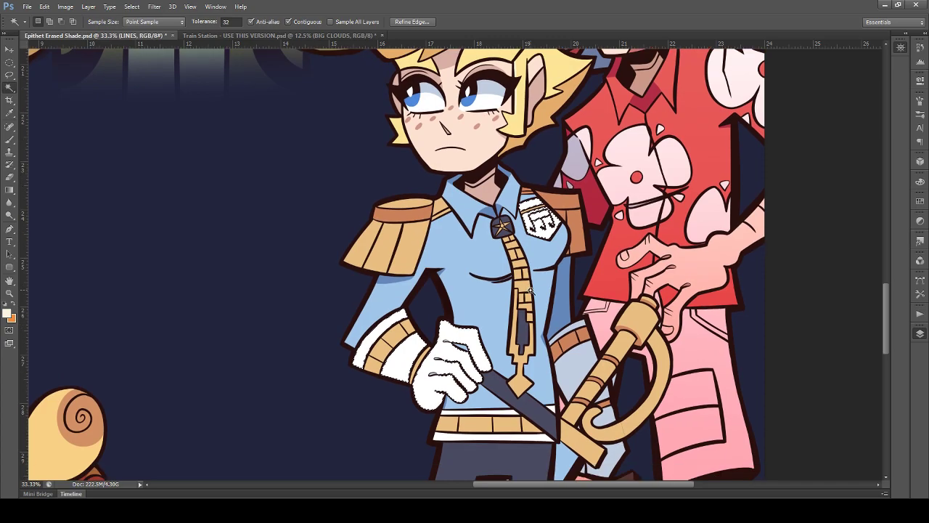
{"action": "scroll", "coordinate": [570, 230], "scroll_direction": "up", "scroll_amount": 2}
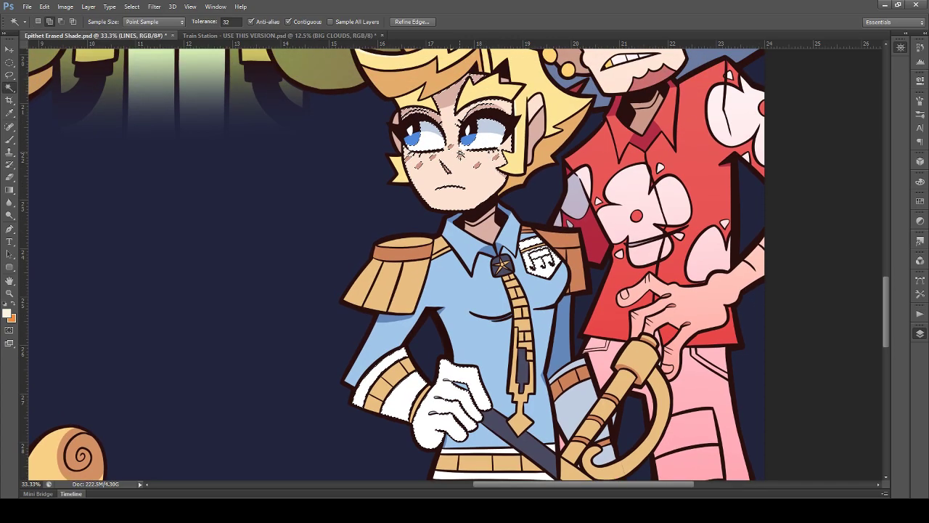
Step: Fill the selected white parts with white on a new layer using the Paint Bucket, and clear the selection
{"action": "key", "text": "ctrl+u"}
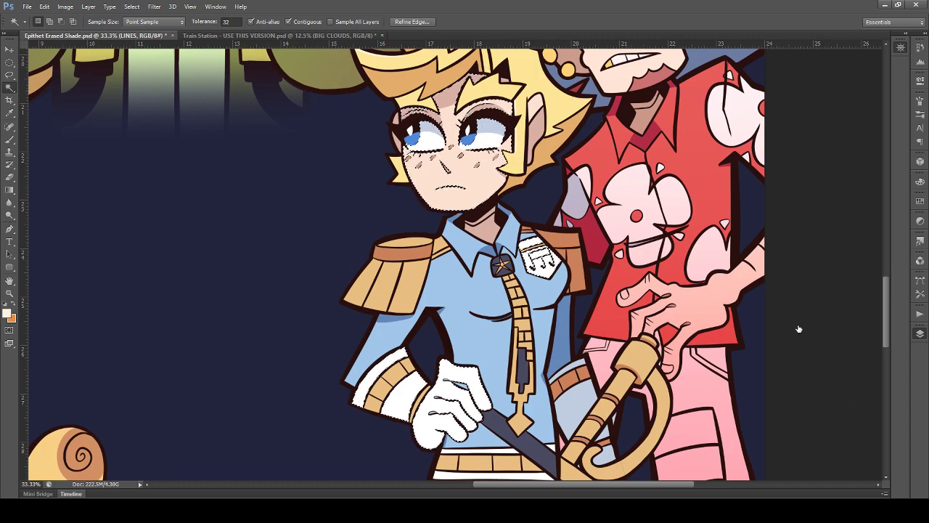
{"action": "left_click", "coordinate": [857, 453]}
{"action": "left_click", "coordinate": [879, 489]}
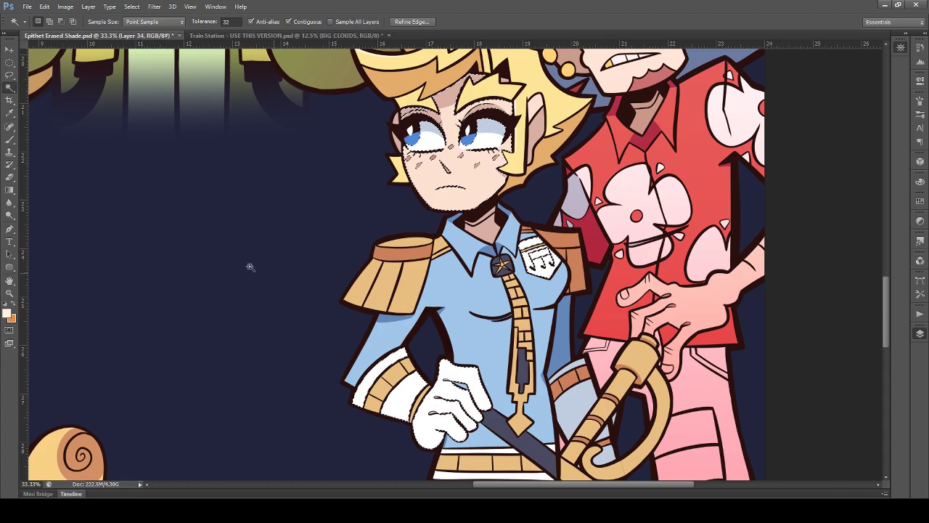
{"action": "left_click", "coordinate": [10, 189]}
{"action": "left_click", "coordinate": [45, 203]}
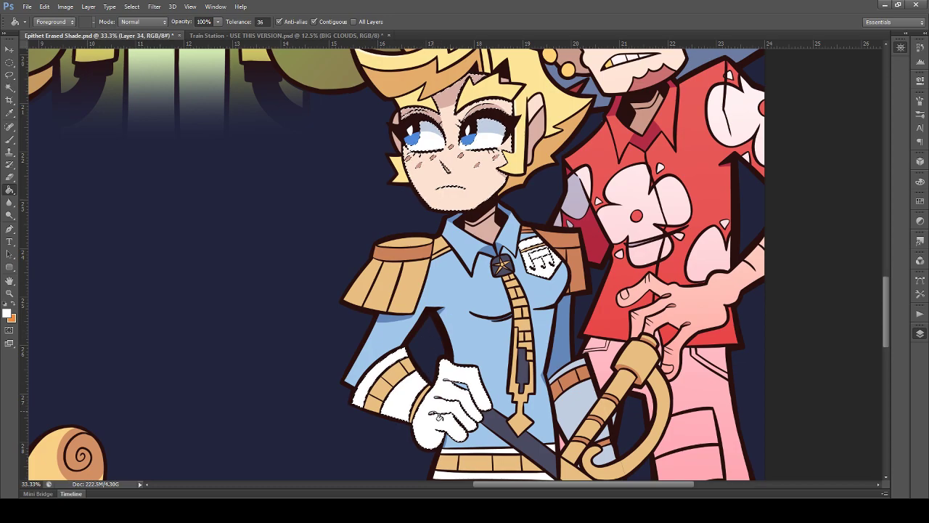
{"action": "left_click", "coordinate": [9, 62]}
{"action": "key", "text": "ctrl+d"}
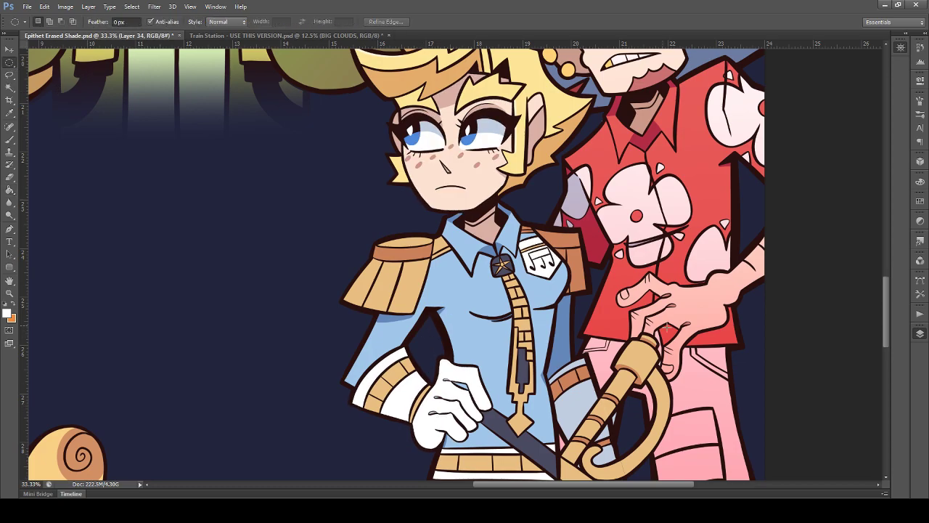
Step: Toggle the blonde character's layers to check which one holds the flat colours
{"action": "left_click", "coordinate": [797, 350]}
{"action": "left_click", "coordinate": [797, 350]}
{"action": "left_click", "coordinate": [842, 345]}
{"action": "left_click", "coordinate": [750, 336]}
{"action": "left_click", "coordinate": [794, 331]}
{"action": "key", "text": "ctrl+comma"}
{"action": "key", "text": "ctrl+comma"}
{"action": "key", "text": "v"}
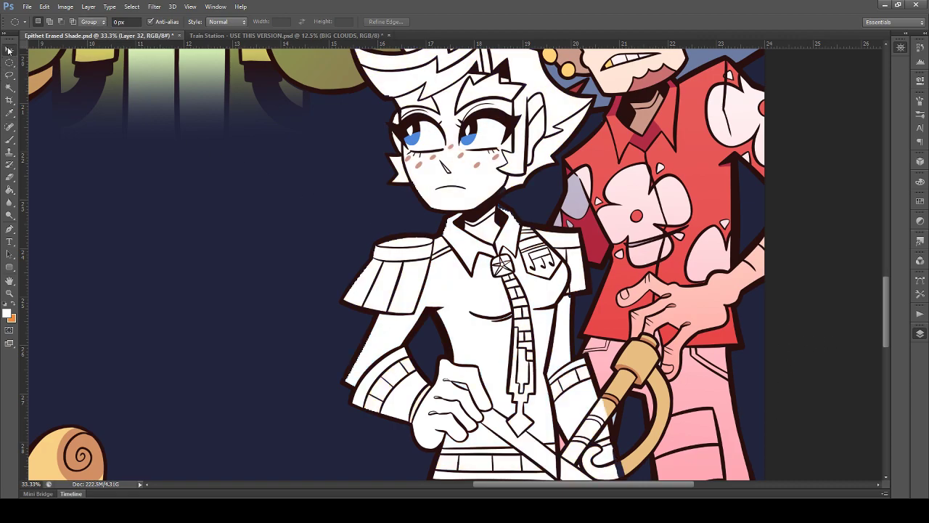
Step: Try moving Layer 32's flat colours sideways, undo the move and toggle the layer's visibility
{"action": "left_click", "coordinate": [796, 342]}
{"action": "left_click_drag", "start_coordinate": [643, 323], "coordinate": [397, 331]}
{"action": "key", "text": "ctrl+z"}
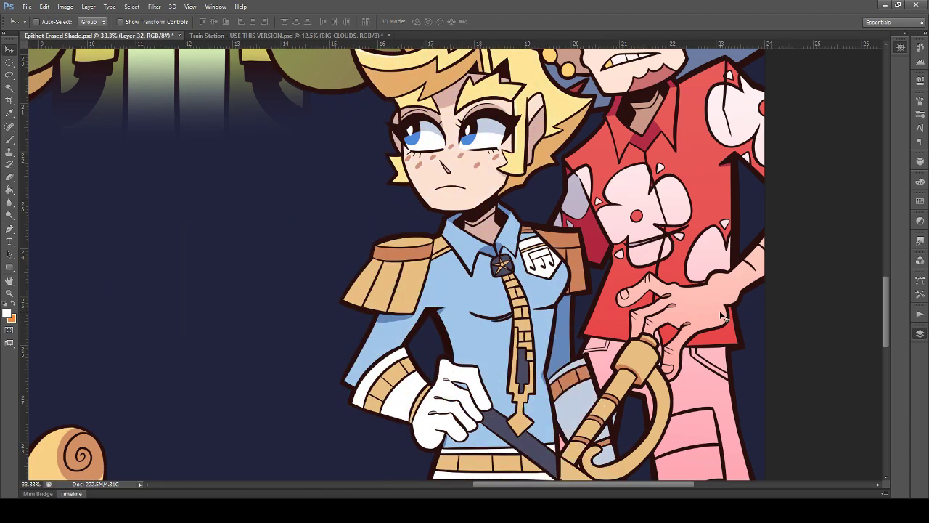
{"action": "key", "text": "ctrl+comma"}
{"action": "key", "text": "ctrl+comma"}
{"action": "key", "text": "ctrl+comma"}
{"action": "key", "text": "ctrl+comma"}
Step: Select Layer 33, clear the canvas selection and merge the blonde character's colour layers
{"action": "left_click", "coordinate": [833, 345]}
{"action": "key", "text": "ctrl+a"}
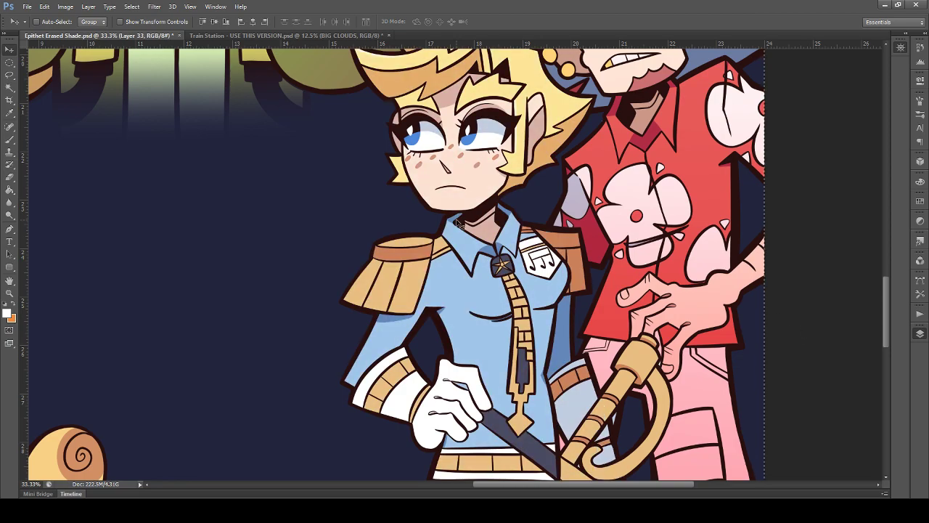
{"action": "left_click", "coordinate": [9, 62]}
{"action": "key", "text": "ctrl+d"}
{"action": "left_click", "coordinate": [10, 50]}
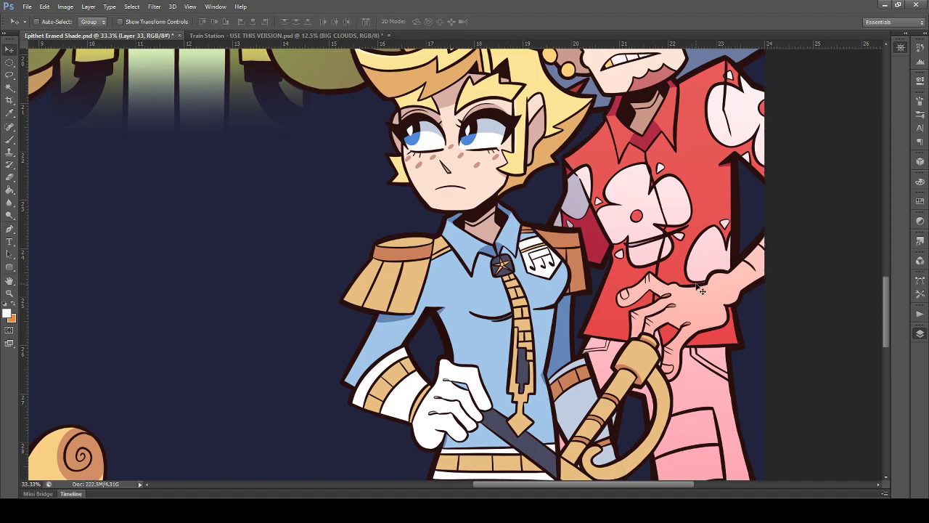
{"action": "key", "text": "ctrl+e"}
{"action": "left_click", "coordinate": [803, 300]}
Step: Toggle the colour layers until the solid blue silhouette on Layer 33 covers the blonde character
{"action": "scroll", "coordinate": [45, 171], "scroll_direction": "up", "scroll_amount": 1}
{"action": "left_click", "coordinate": [13, 188]}
{"action": "left_click", "coordinate": [12, 190]}
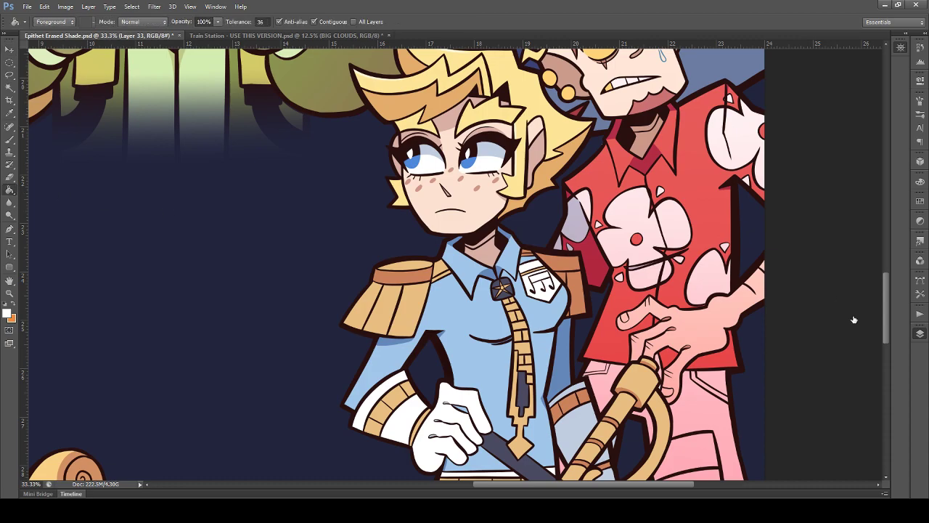
{"action": "key", "text": "h"}
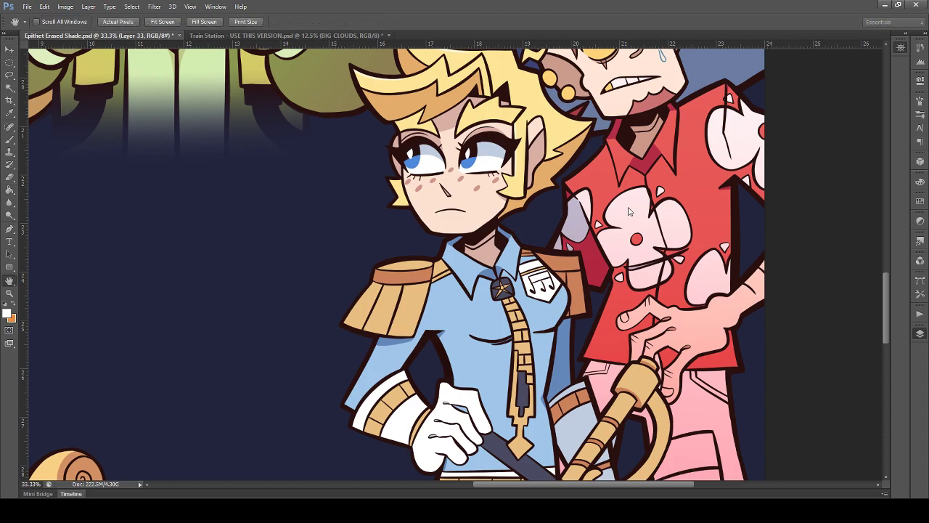
{"action": "key", "text": "ctrl+z"}
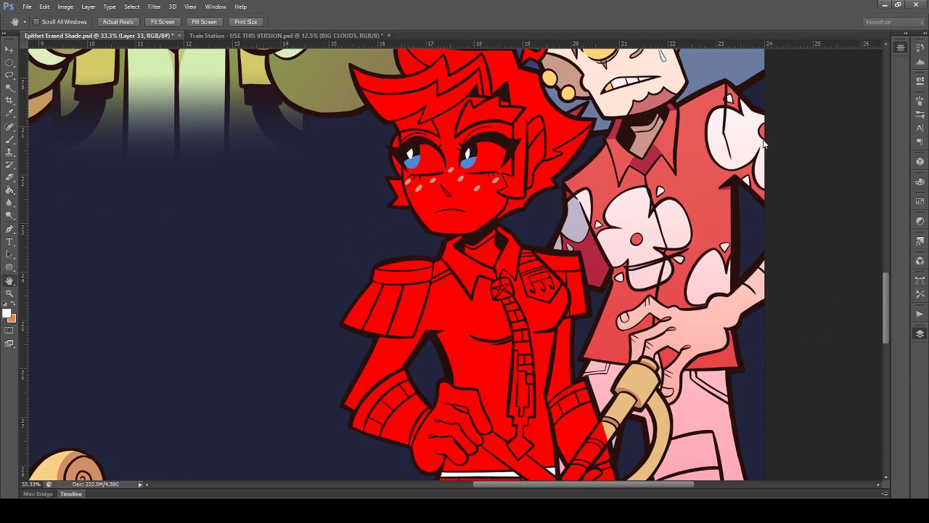
{"action": "key", "text": "i"}
{"action": "key", "text": "ctrl+z"}
{"action": "key", "text": "h"}
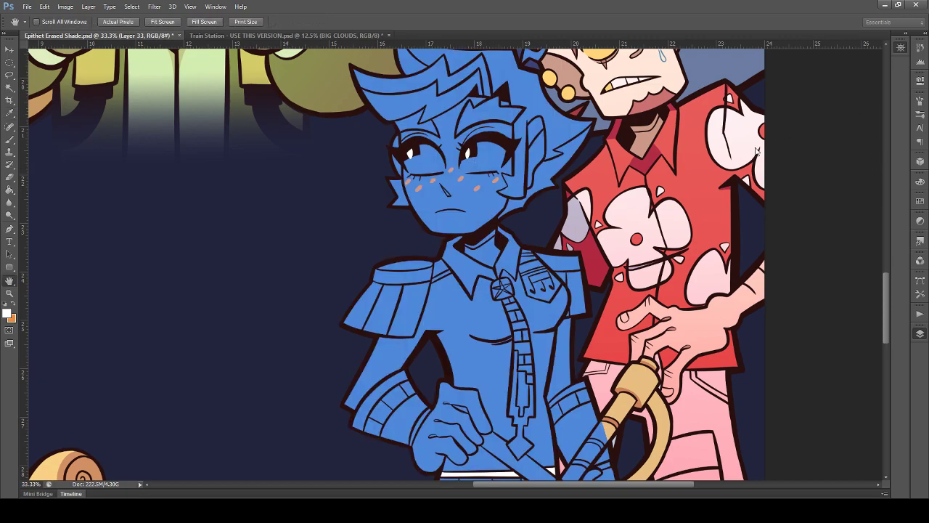
Step: Check the neighbouring layers and toggle the blue silhouette's visibility to inspect the blonde character's belt and trousers
{"action": "key", "text": "g"}
{"action": "key", "text": "alt+bracketleft"}
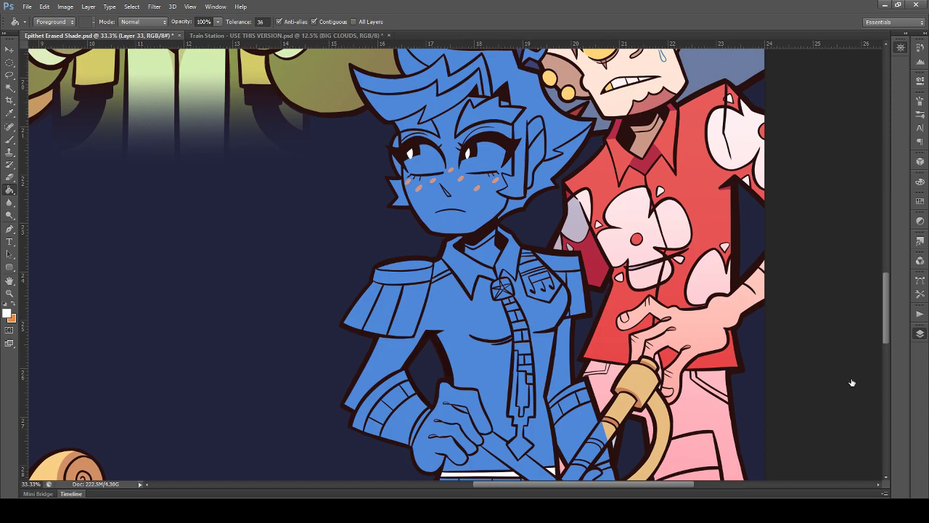
{"action": "key", "text": "alt+bracketleft"}
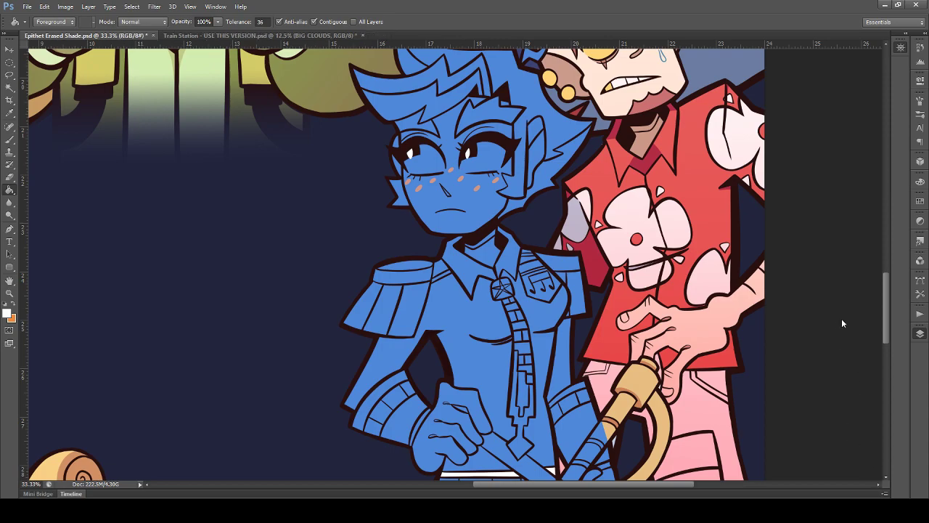
{"action": "key", "text": "alt+bracketright"}
{"action": "scroll", "coordinate": [690, 336], "scroll_direction": "up", "scroll_amount": 1}
{"action": "scroll", "coordinate": [690, 335], "scroll_direction": "down", "scroll_amount": 5}
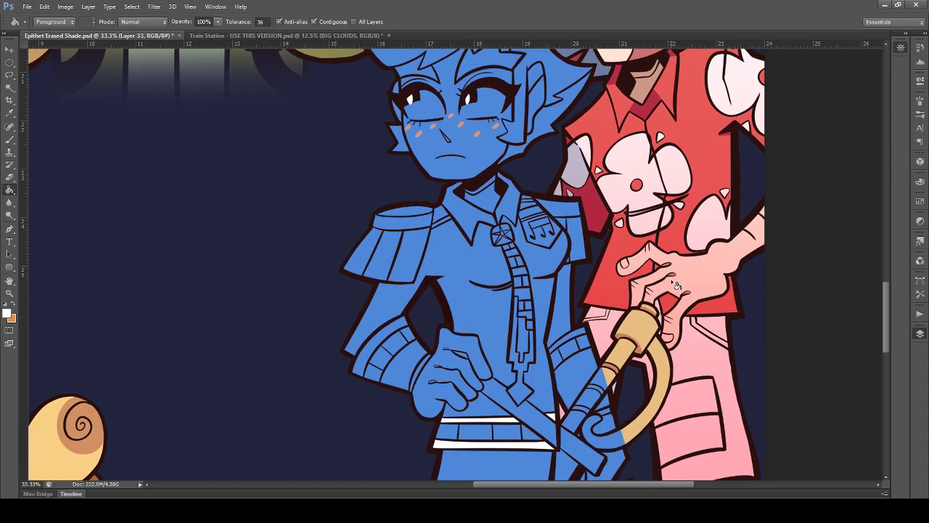
{"action": "key", "text": "ctrl+z"}
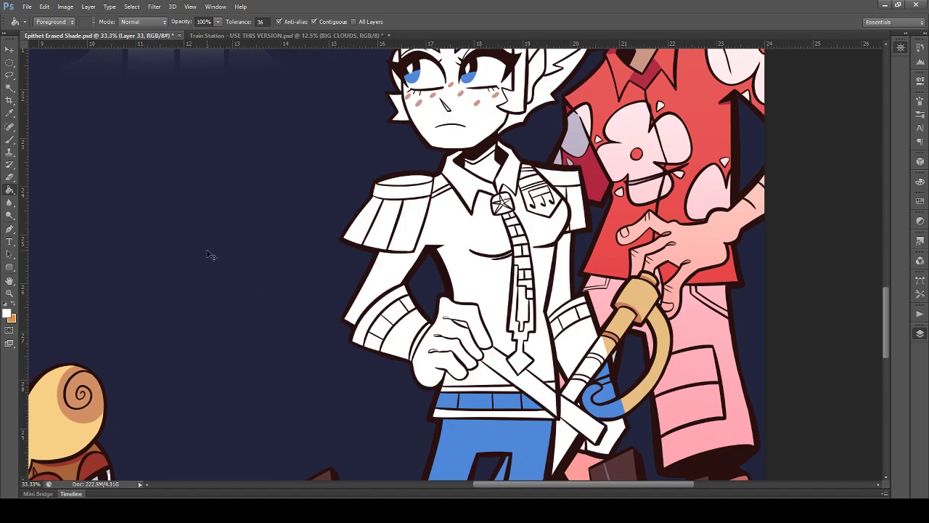
{"action": "key", "text": "ctrl+z"}
Step: Try isolating the blonde character's belt area with a polygonal lasso selection and clear the selection
{"action": "left_click", "coordinate": [10, 75]}
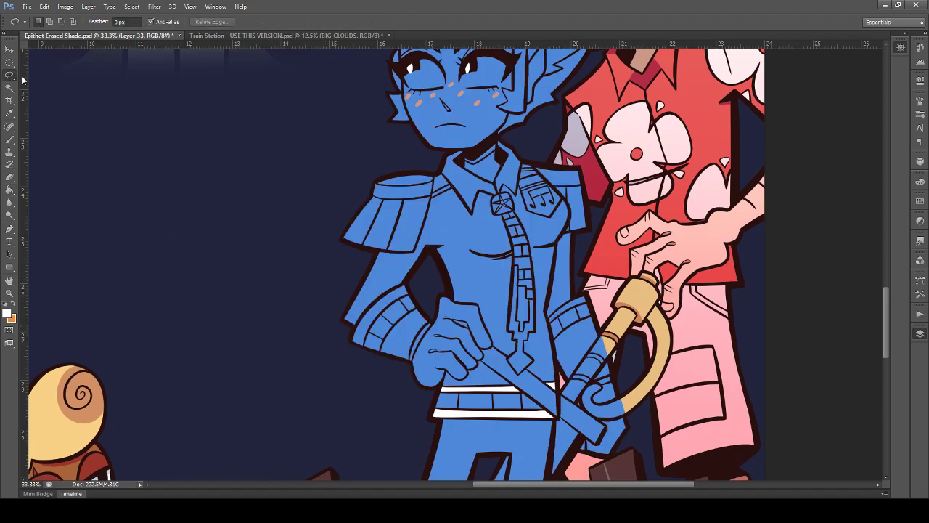
{"action": "left_click", "coordinate": [445, 380]}
{"action": "left_click", "coordinate": [434, 420]}
{"action": "left_click", "coordinate": [558, 419]}
{"action": "left_click", "coordinate": [559, 377]}
{"action": "double_click", "coordinate": [512, 376]}
{"action": "key", "text": "g"}
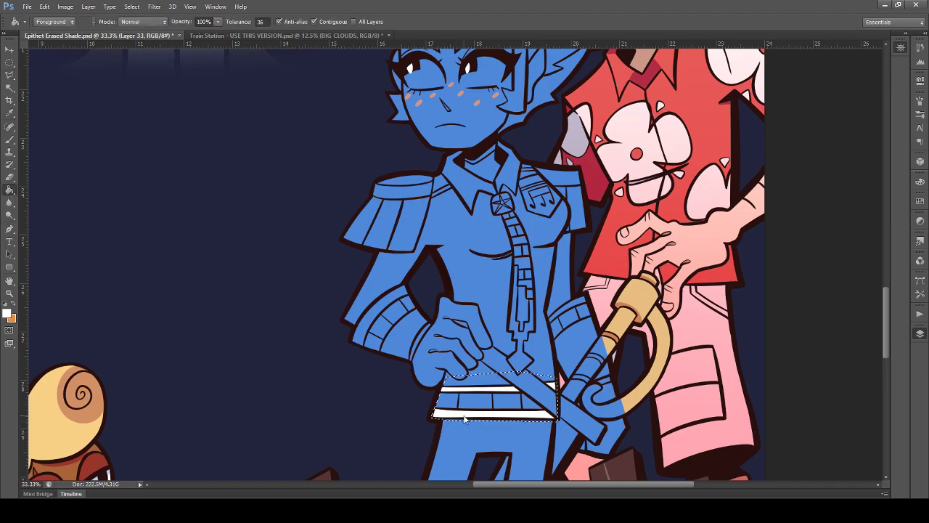
{"action": "left_click", "coordinate": [797, 331]}
{"action": "left_click", "coordinate": [797, 331]}
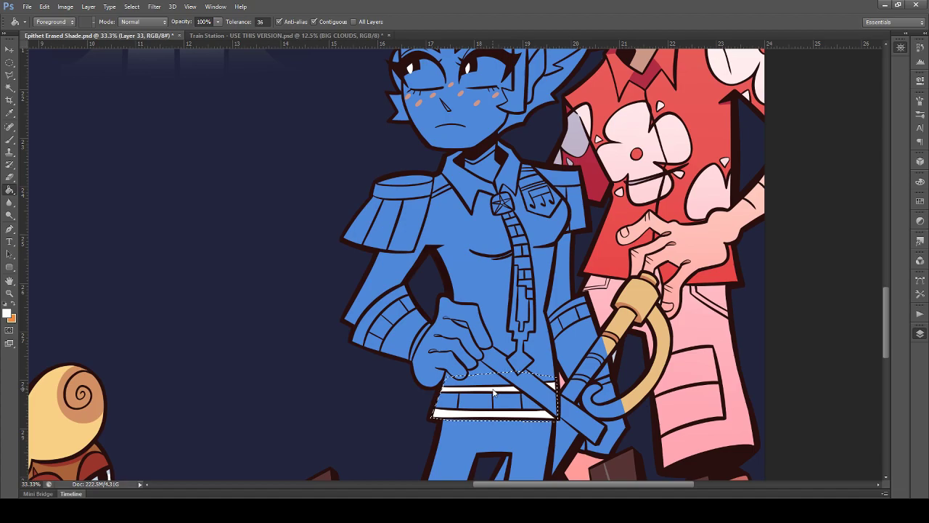
{"action": "key", "text": "ctrl+comma"}
{"action": "key", "text": "ctrl+comma"}
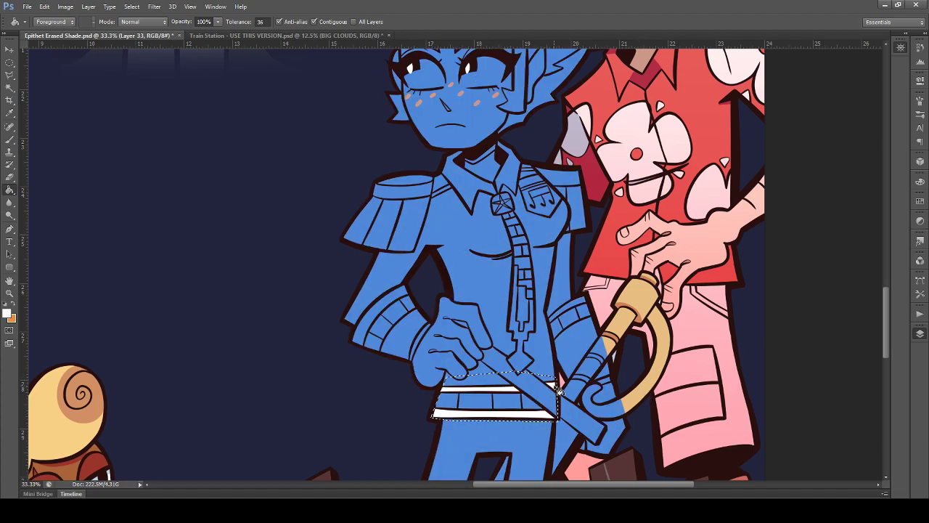
{"action": "left_click", "coordinate": [9, 63]}
{"action": "key", "text": "ctrl+d"}
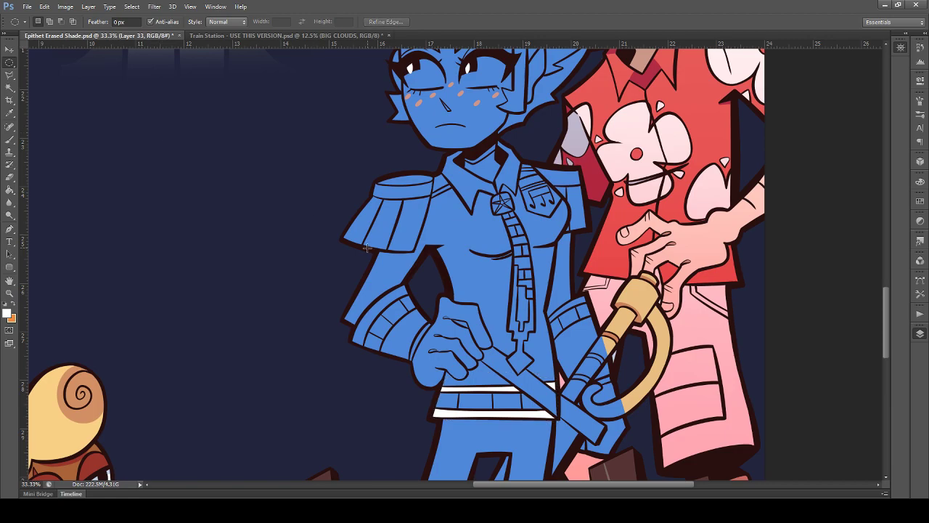
Step: Move Layer 33's blue silhouette sideways off the blonde character onto the empty dark background
{"action": "left_click", "coordinate": [9, 49]}
{"action": "left_click_drag", "start_coordinate": [369, 251], "coordinate": [86, 251]}
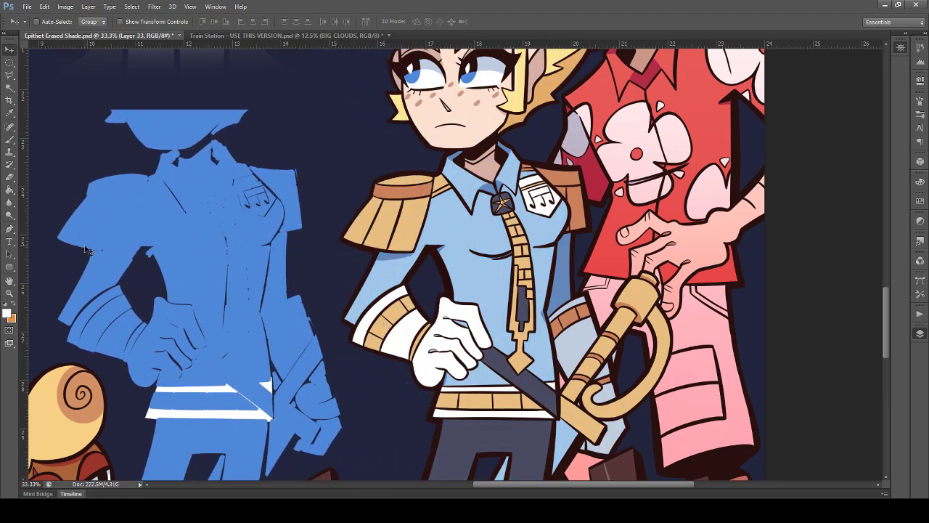
{"action": "left_click", "coordinate": [9, 190]}
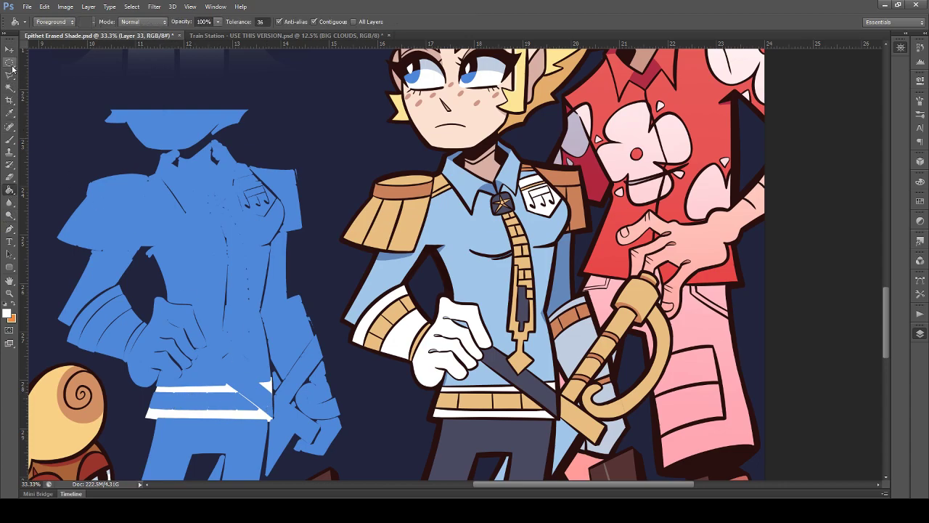
{"action": "left_click", "coordinate": [9, 63]}
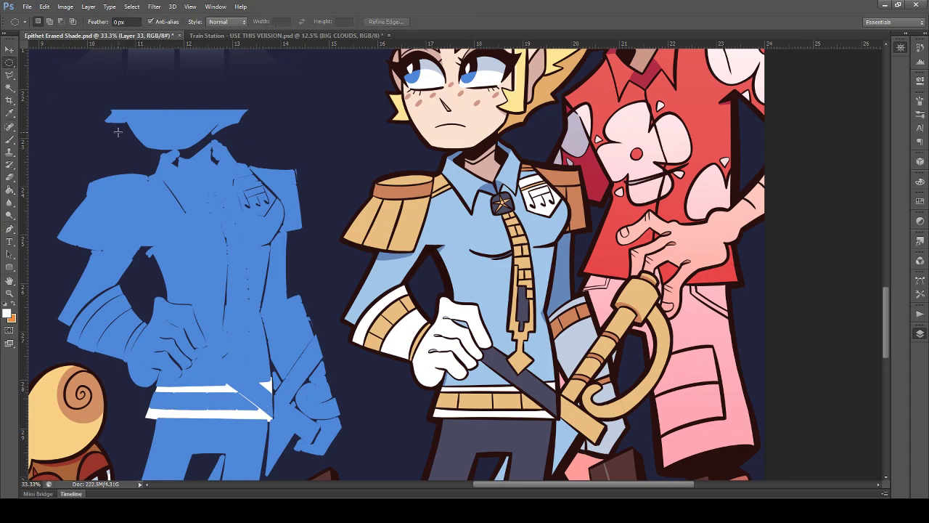
Step: Sample the silhouette's blue and fill its remaining white belt stripes with it using the Paint Bucket
{"action": "left_click", "coordinate": [10, 190]}
{"action": "left_click", "coordinate": [212, 401], "text": "alt"}
{"action": "left_click", "coordinate": [212, 396]}
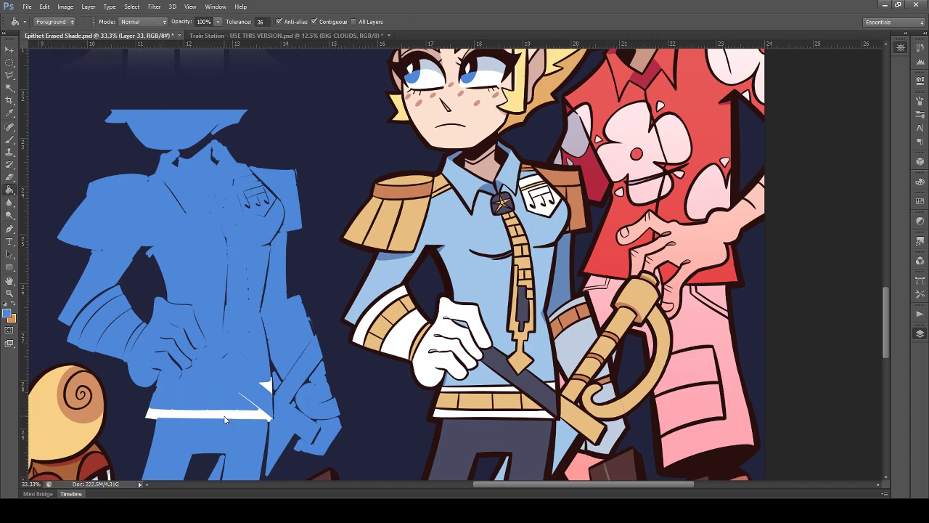
{"action": "left_click", "coordinate": [225, 415]}
{"action": "left_click", "coordinate": [263, 391]}
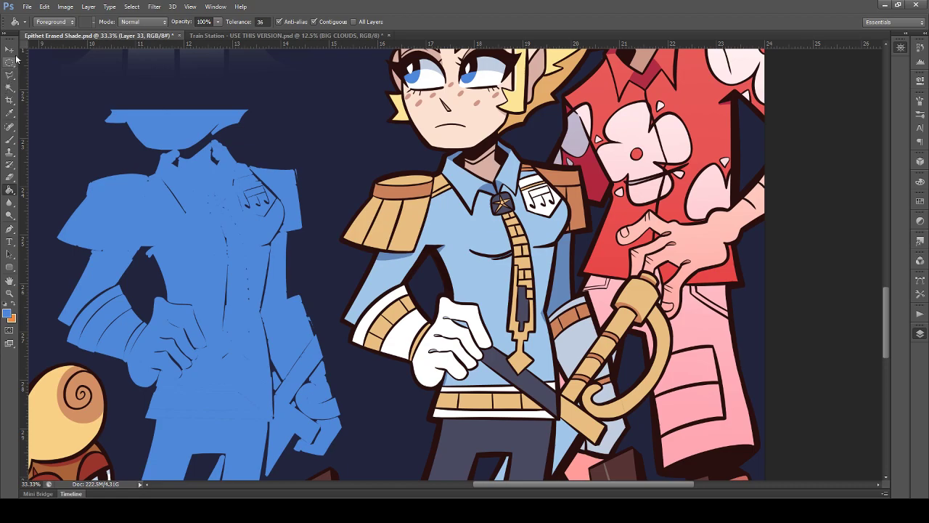
Step: Move the blue silhouette back into alignment with the blonde character's line art
{"action": "left_click", "coordinate": [10, 49]}
{"action": "left_click_drag", "start_coordinate": [226, 252], "coordinate": [490, 256]}
{"action": "scroll", "coordinate": [563, 312], "scroll_direction": "up", "scroll_amount": 2}
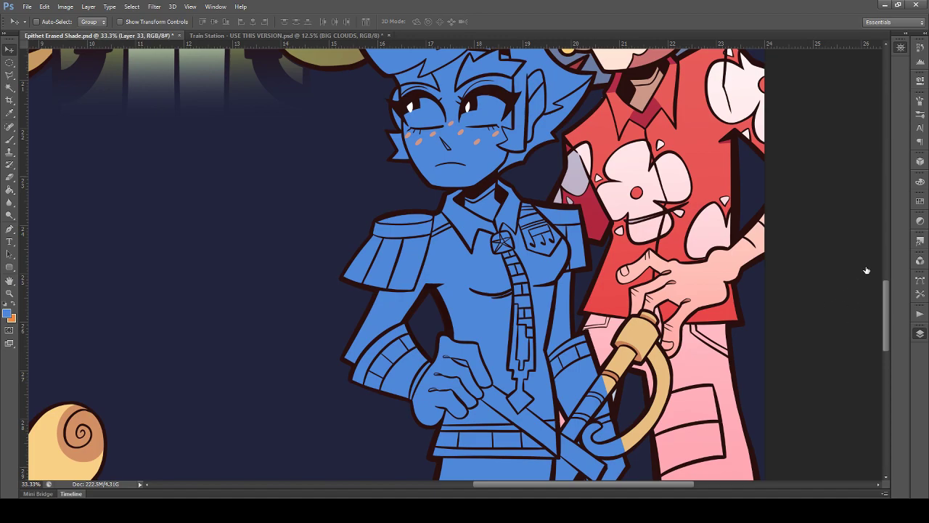
Step: Hide the blue silhouette, try moving Layer 32's flat colours sideways and undo the move
{"action": "key", "text": "ctrl+z"}
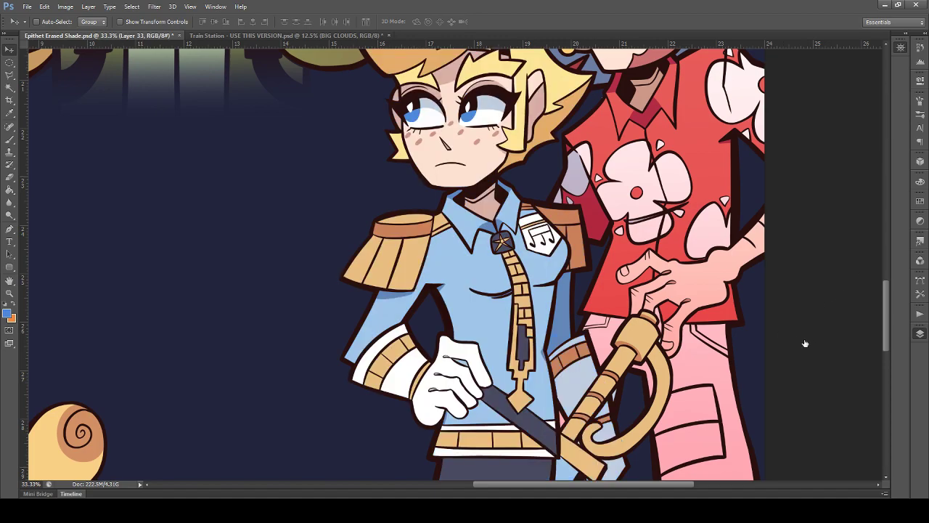
{"action": "left_click_drag", "start_coordinate": [619, 371], "coordinate": [475, 372]}
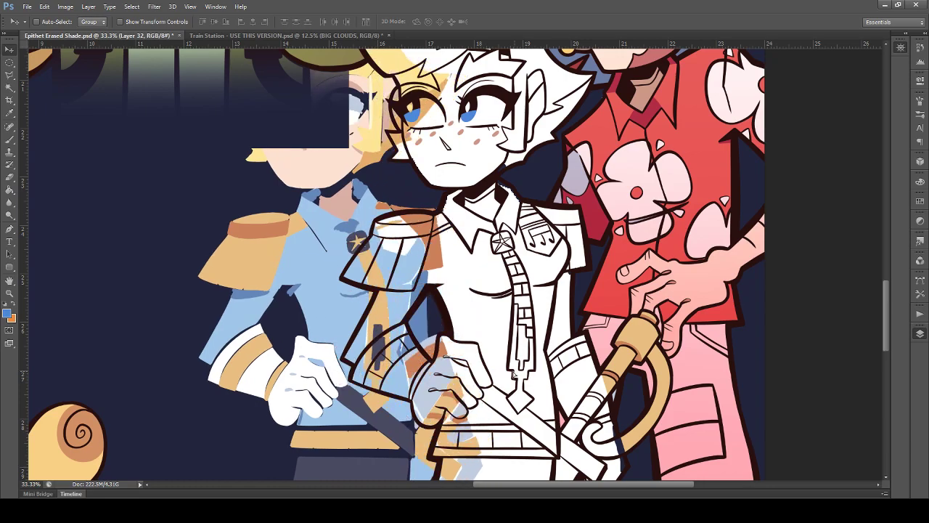
{"action": "key", "text": "ctrl+z"}
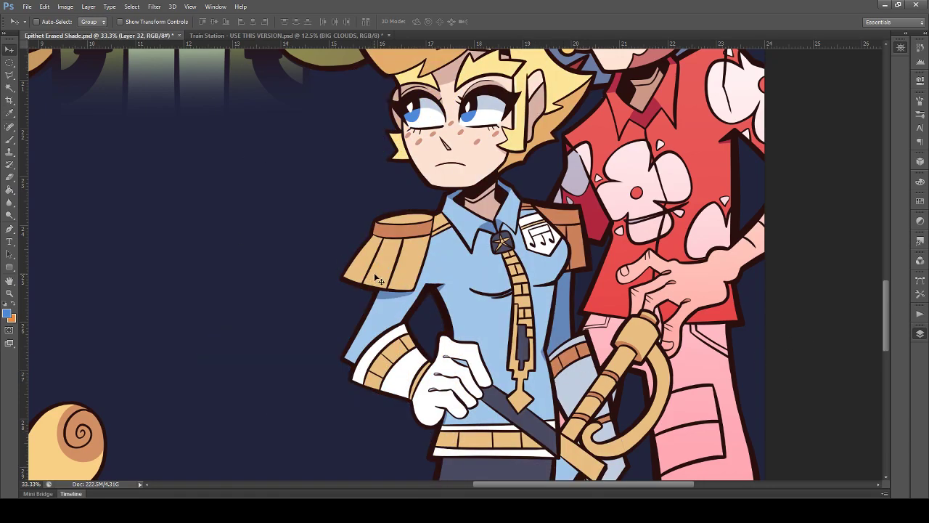
Step: Select the two white belt stripes on the LINES layer with the Magic Wand
{"action": "left_click", "coordinate": [435, 285], "text": "ctrl"}
{"action": "left_click", "coordinate": [10, 88]}
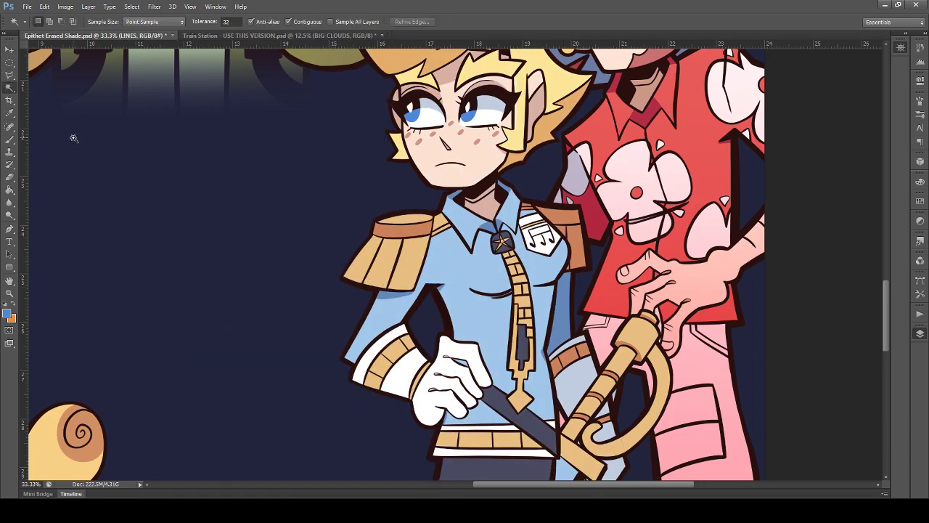
{"action": "left_click", "coordinate": [450, 453]}
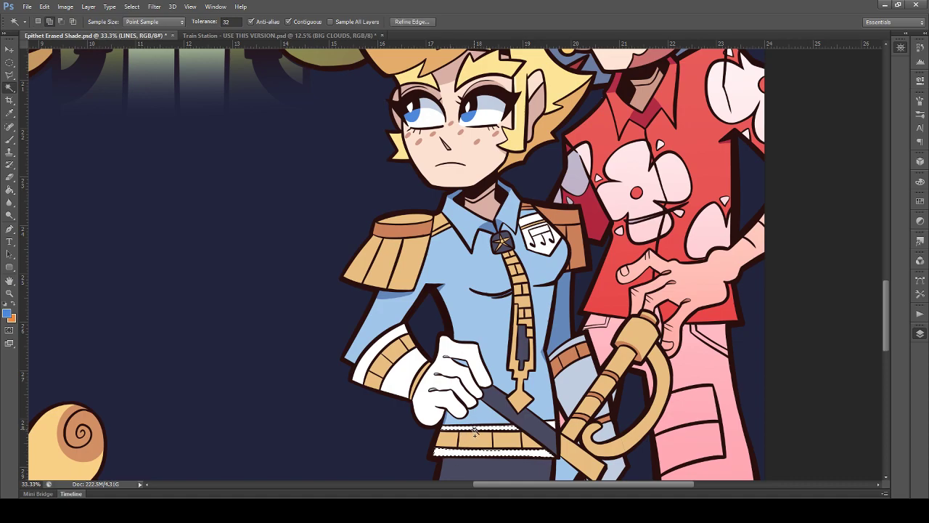
{"action": "left_click", "coordinate": [553, 425], "text": "shift"}
{"action": "key", "text": "ctrl+u"}
{"action": "key", "text": "Return"}
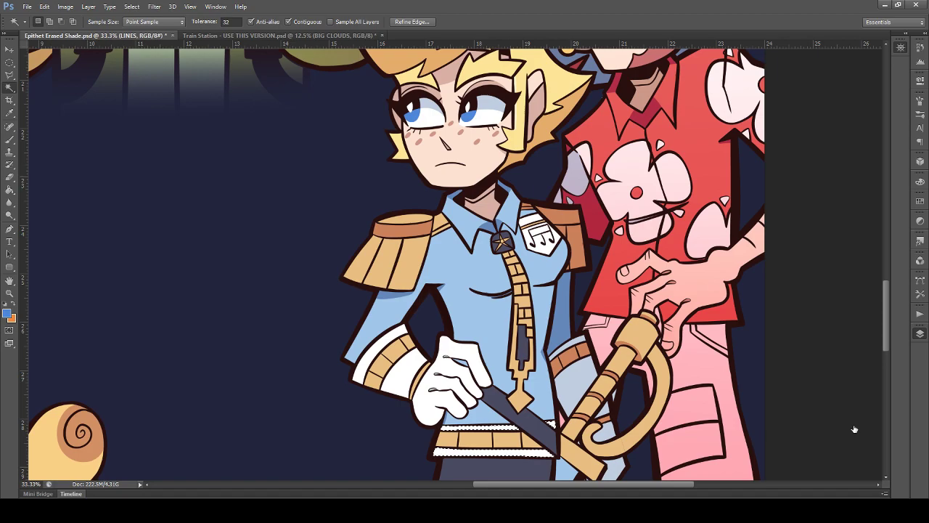
Step: Toggle the blue silhouette on and off to compare the selected belt stripes with the flat colours
{"action": "left_click", "coordinate": [796, 309]}
{"action": "left_click", "coordinate": [795, 309]}
{"action": "left_click", "coordinate": [796, 309]}
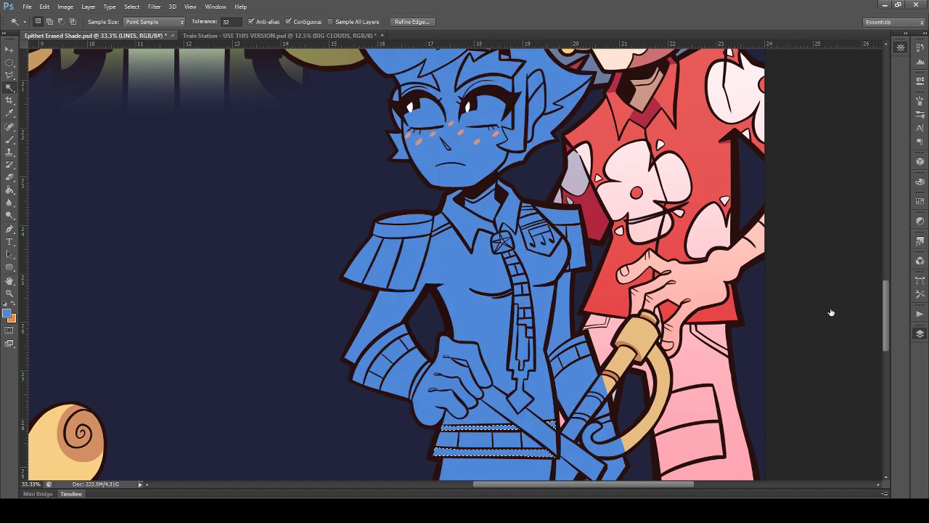
{"action": "key", "text": "ctrl+z"}
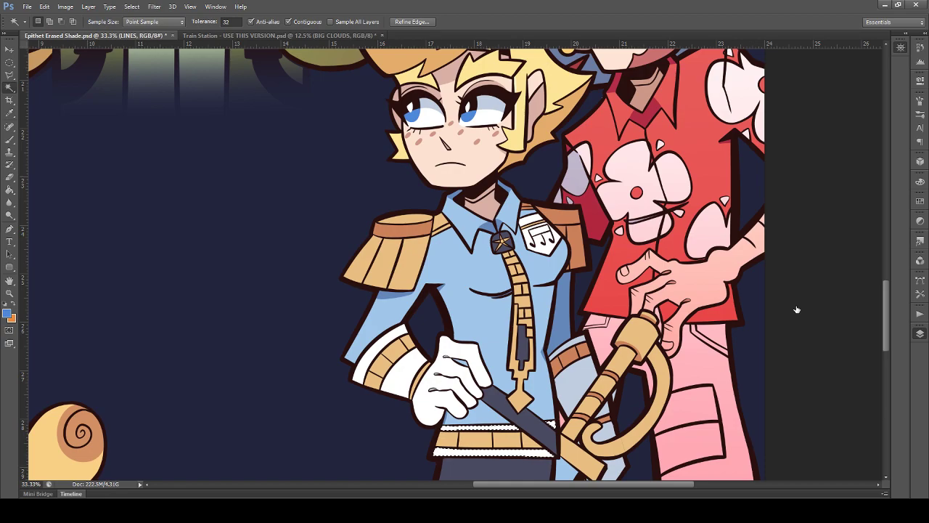
{"action": "key", "text": "ctrl+z"}
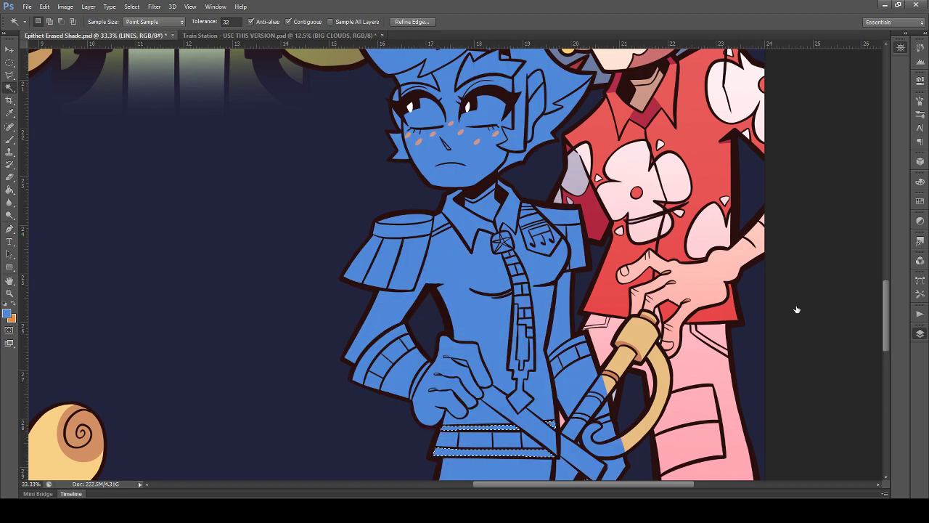
{"action": "key", "text": "ctrl+z"}
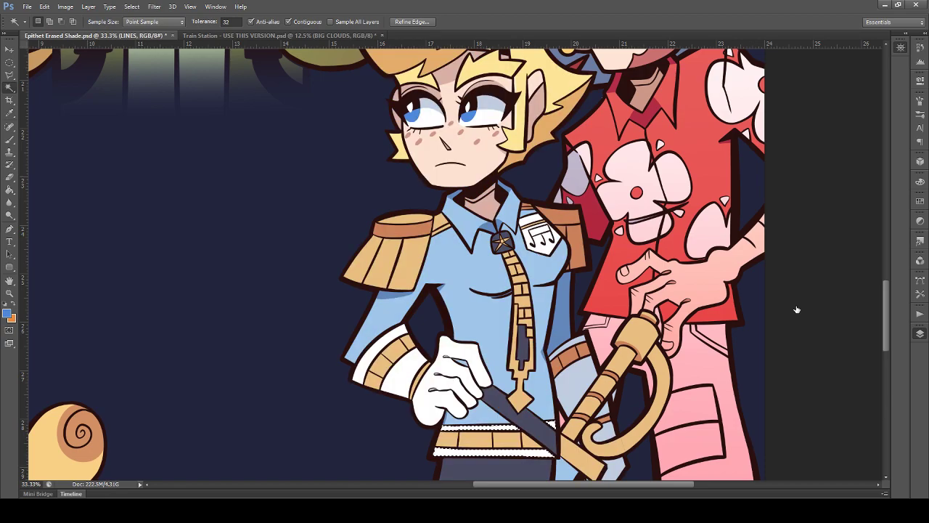
{"action": "key", "text": "ctrl+z"}
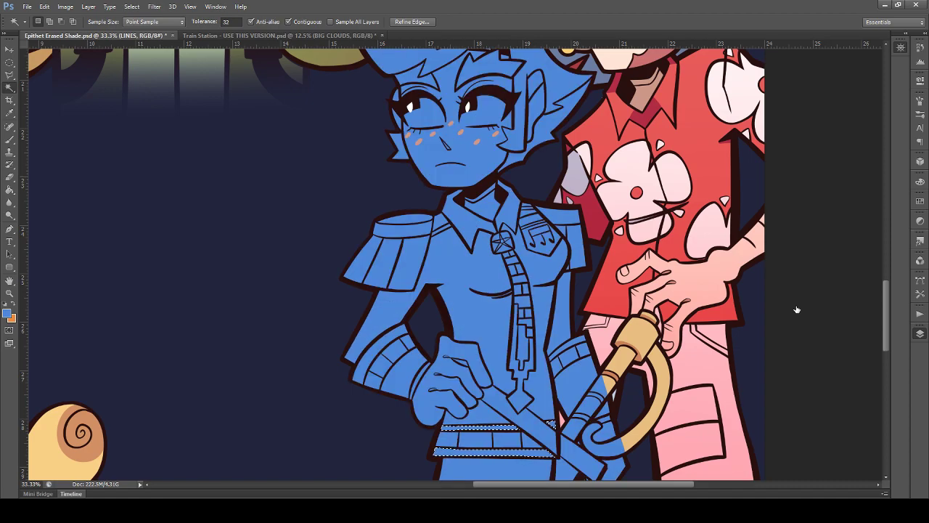
{"action": "left_click", "coordinate": [797, 308]}
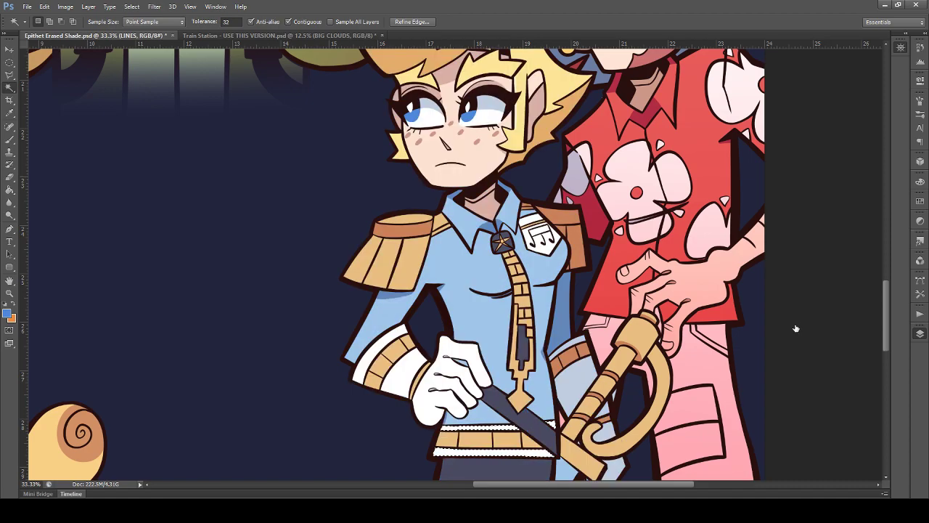
{"action": "left_click", "coordinate": [797, 328]}
{"action": "left_click", "coordinate": [797, 328]}
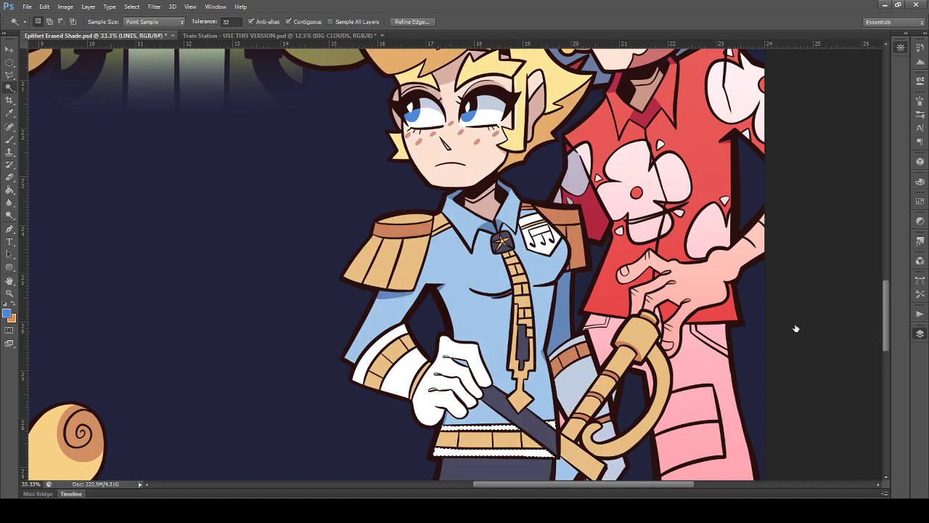
{"action": "key", "text": "ctrl+z"}
{"action": "key", "text": "ctrl+z"}
{"action": "key", "text": "ctrl+z"}
{"action": "key", "text": "ctrl+z"}
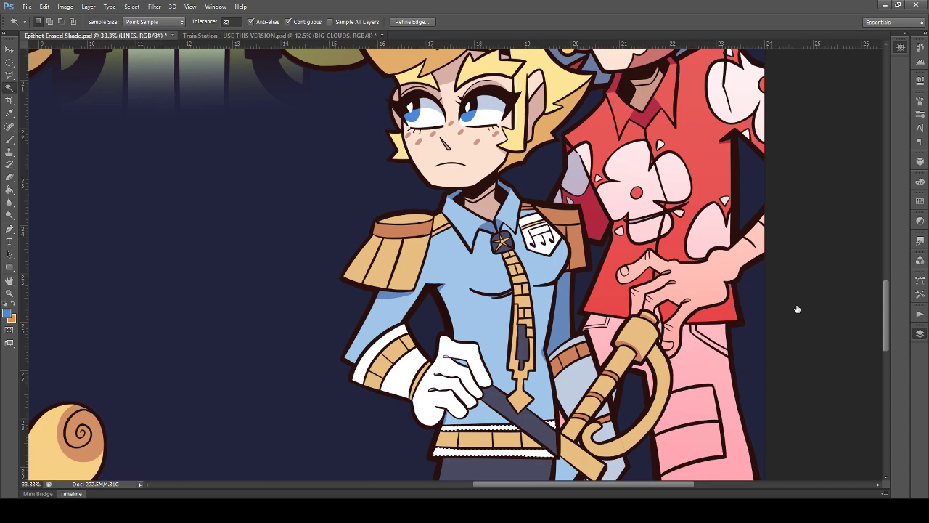
{"action": "key", "text": "ctrl+z"}
{"action": "key", "text": "ctrl+z"}
Step: Fill the two selected belt stripes on Layer 32 with the pale pink sampled from the red shirt's flower, and deselect
{"action": "left_click", "coordinate": [832, 307]}
{"action": "left_click", "coordinate": [794, 309]}
{"action": "left_click", "coordinate": [9, 187]}
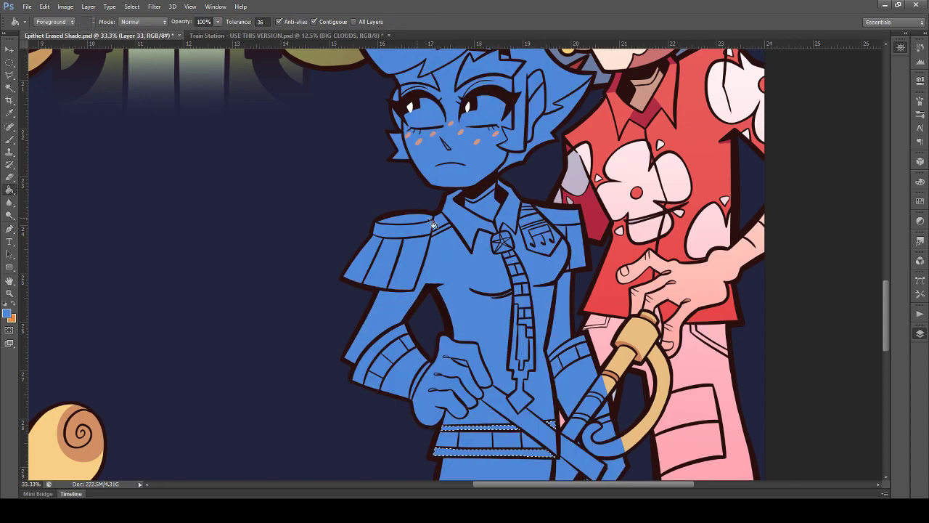
{"action": "scroll", "coordinate": [714, 225], "scroll_direction": "up", "scroll_amount": 2}
{"action": "left_click", "coordinate": [714, 225], "text": "alt"}
{"action": "scroll", "coordinate": [714, 228], "scroll_direction": "down", "scroll_amount": 3}
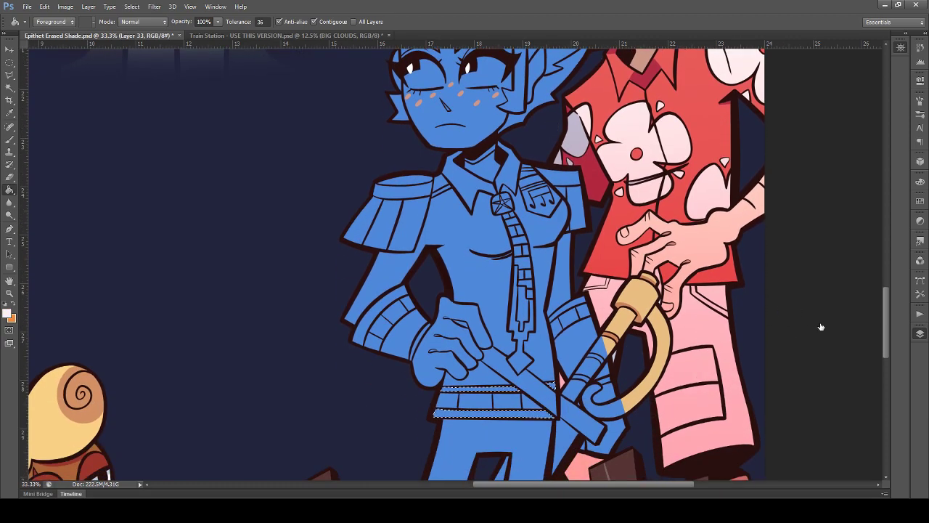
{"action": "key", "text": "ctrl+shift+z"}
{"action": "key", "text": "ctrl+shift+z"}
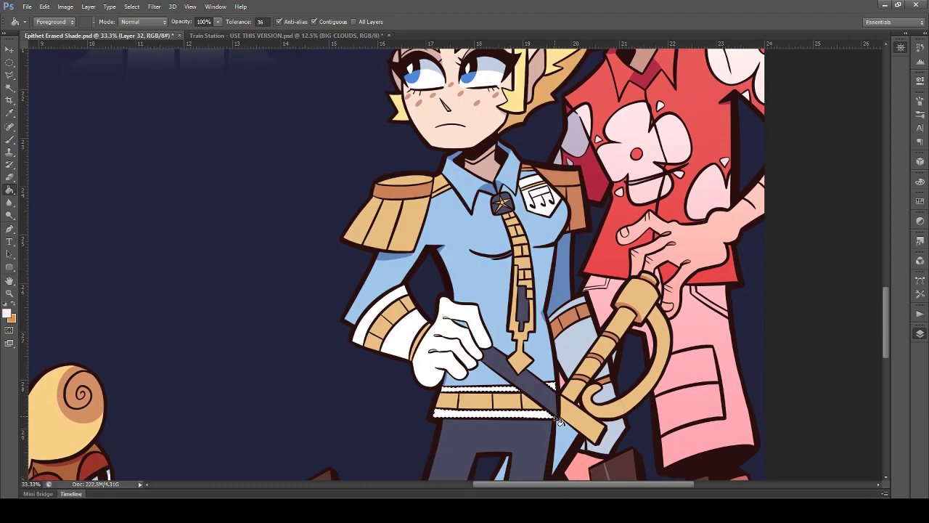
{"action": "left_click", "coordinate": [10, 62]}
{"action": "left_click", "coordinate": [828, 290]}
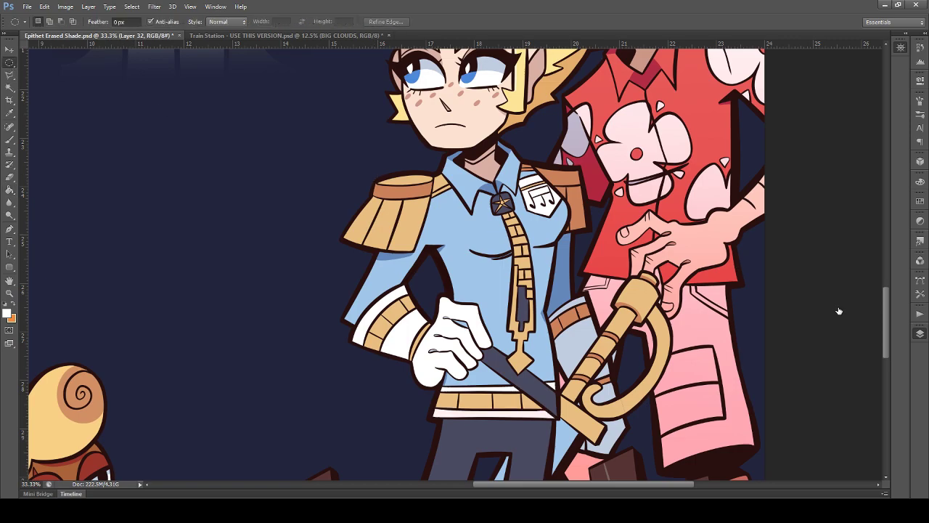
Step: Show the blue silhouette on Layer 33, try moving it sideways and undo the move
{"action": "left_click", "coordinate": [796, 312]}
{"action": "scroll", "coordinate": [796, 312], "scroll_direction": "up", "scroll_amount": 1}
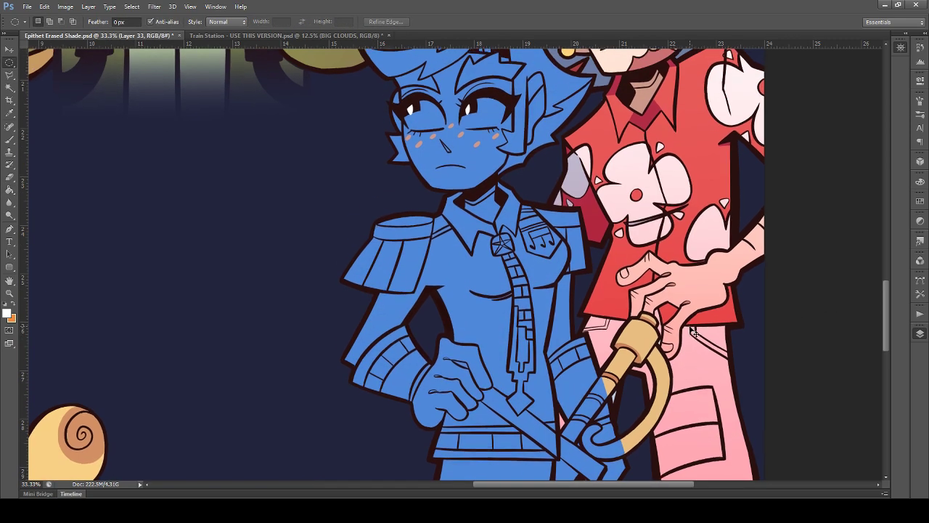
{"action": "key", "text": "ctrl+minus"}
{"action": "key", "text": "ctrl+minus"}
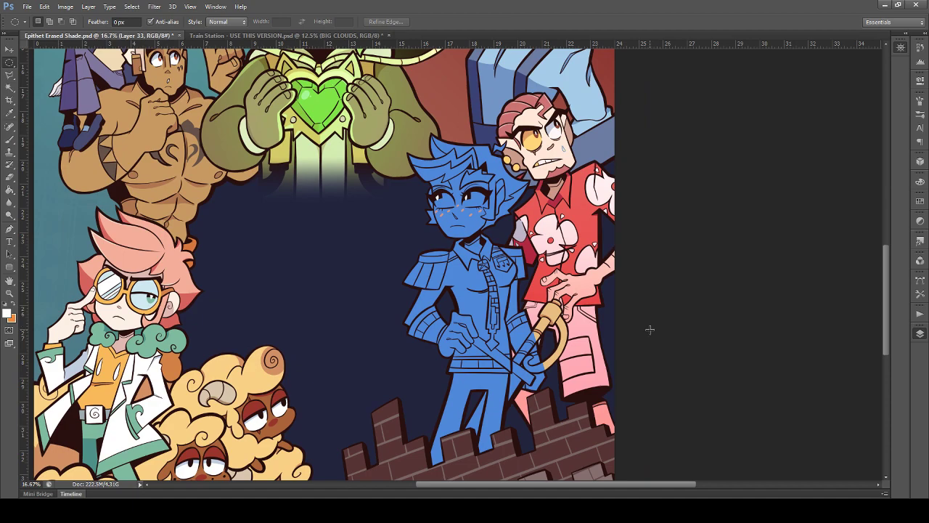
{"action": "left_click", "coordinate": [9, 49]}
{"action": "left_click_drag", "start_coordinate": [514, 236], "coordinate": [364, 234]}
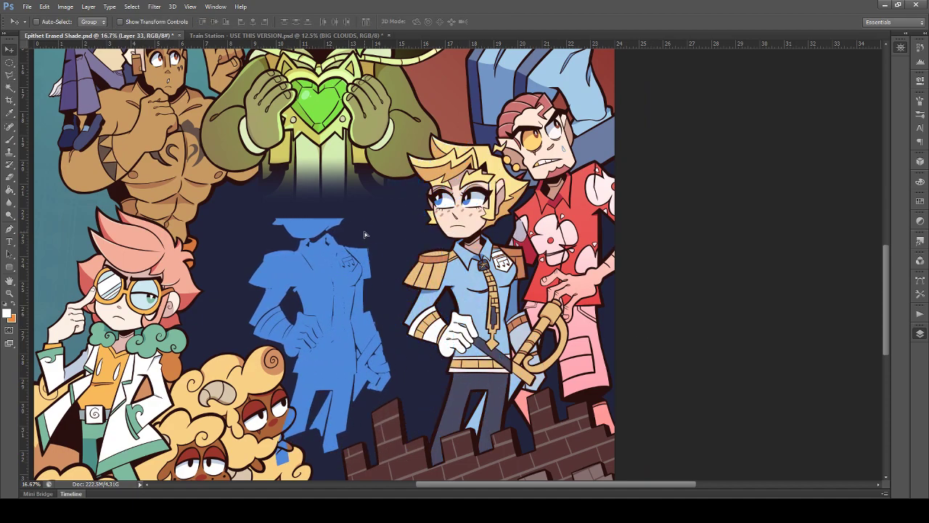
{"action": "key", "text": "ctrl+z"}
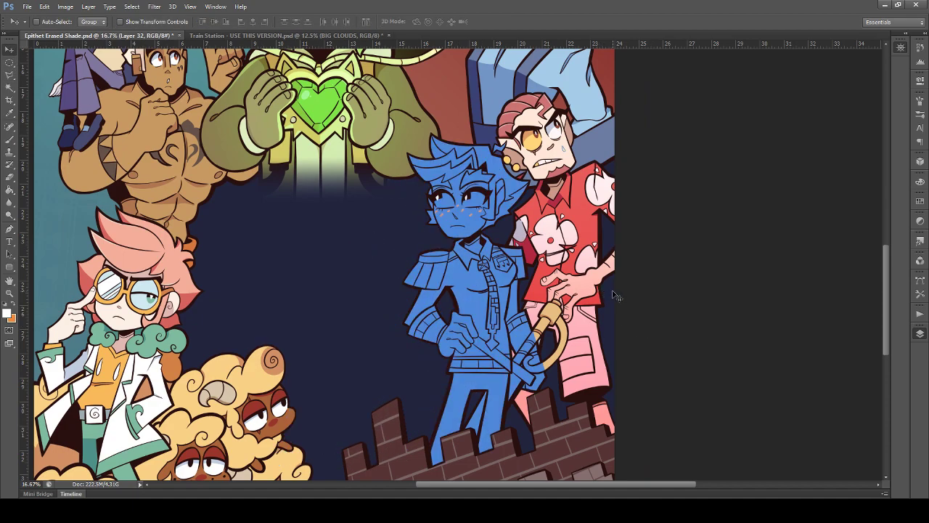
Step: Try shifting the artwork sideways, undo the move and remove the blue silhouette from over the blonde character
{"action": "key", "text": "ctrl+alt+z"}
{"action": "left_click_drag", "start_coordinate": [605, 320], "coordinate": [405, 320]}
{"action": "key", "text": "ctrl+z"}
{"action": "scroll", "coordinate": [548, 336], "scroll_direction": "down", "scroll_amount": 1}
{"action": "scroll", "coordinate": [550, 340], "scroll_direction": "up", "scroll_amount": 3}
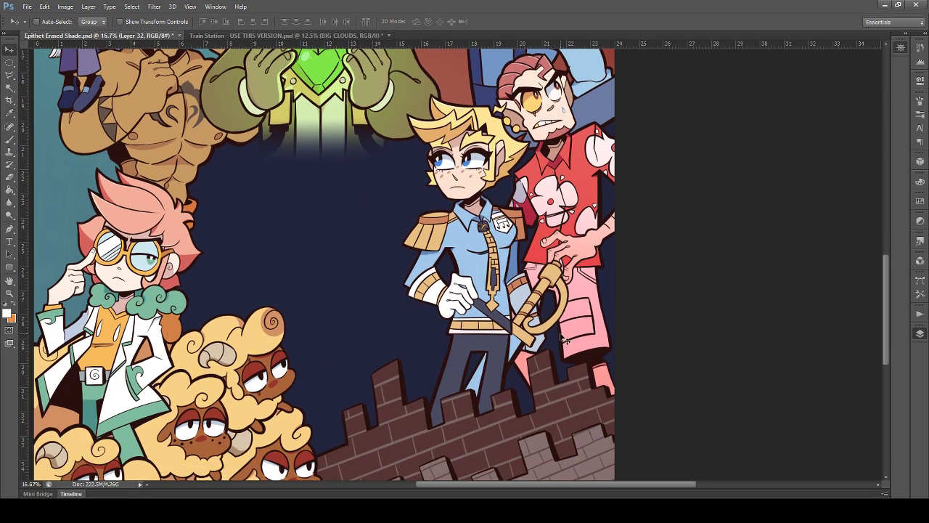
Step: Make the COLOR layer active and hide the blonde character's flat colours to expose the gold sword hilt
{"action": "scroll", "coordinate": [564, 339], "scroll_direction": "down", "scroll_amount": 1}
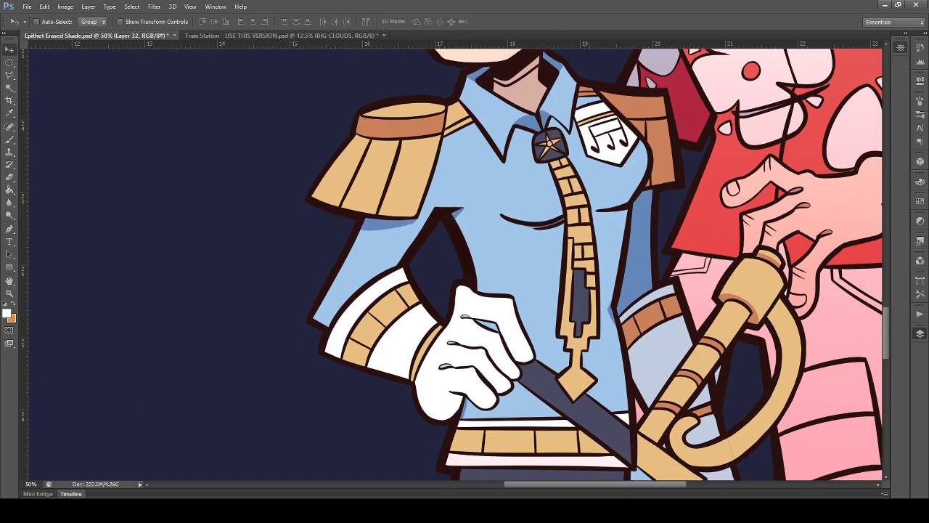
{"action": "left_click_drag", "start_coordinate": [560, 485], "coordinate": [600, 493]}
{"action": "scroll", "coordinate": [455, 264], "scroll_direction": "down", "scroll_amount": 1}
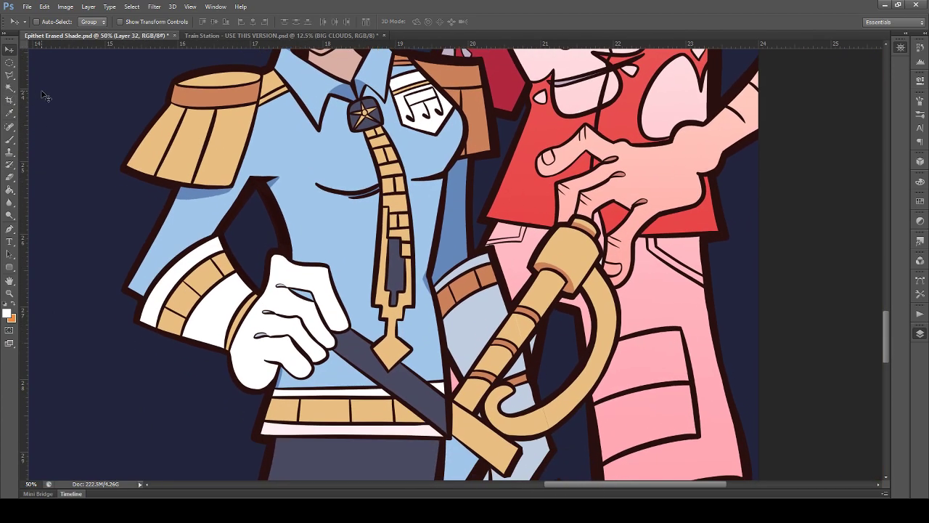
{"action": "key", "text": "ctrl+z"}
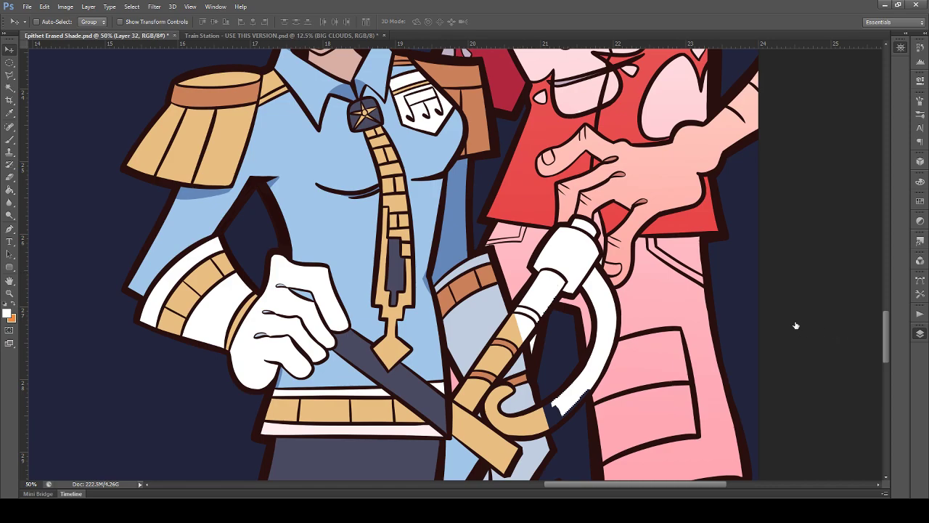
{"action": "key", "text": "ctrl+z"}
{"action": "key", "text": "ctrl+alt+z"}
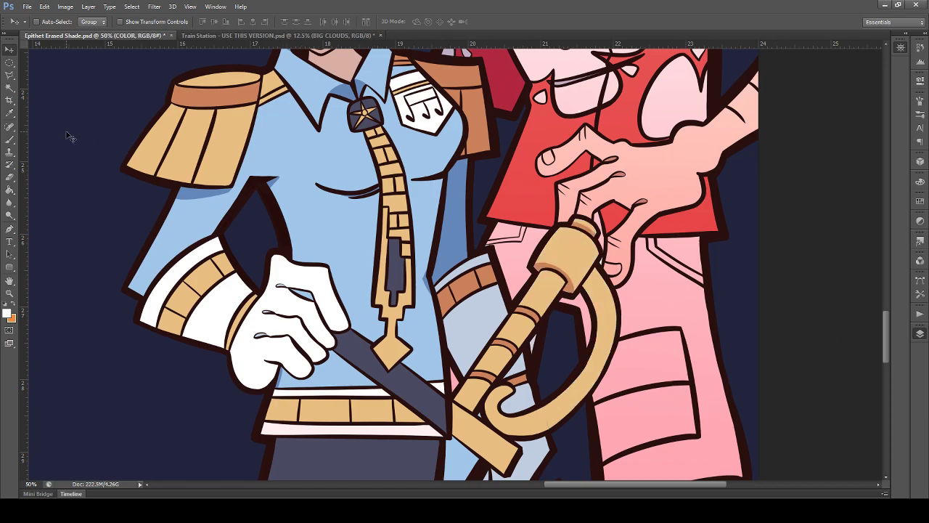
{"action": "left_click", "coordinate": [9, 88]}
{"action": "left_click", "coordinate": [10, 76]}
{"action": "left_click", "coordinate": [795, 310]}
{"action": "left_click", "coordinate": [796, 310]}
{"action": "key", "text": "ctrl+z"}
Step: Outline the sword's handle and curved guard on the COLOR layer with the Polygonal Lasso, delete their gold colour and deselect
{"action": "mouse_move", "coordinate": [493, 328]}
{"action": "left_mouse_down"}
{"action": "mouse_move", "coordinate": [541, 279]}
{"action": "mouse_move", "coordinate": [558, 234]}
{"action": "mouse_move", "coordinate": [578, 223]}
{"action": "mouse_move", "coordinate": [599, 230]}
{"action": "mouse_move", "coordinate": [605, 286]}
{"action": "mouse_move", "coordinate": [578, 306]}
{"action": "mouse_move", "coordinate": [565, 304]}
{"action": "mouse_move", "coordinate": [537, 347]}
{"action": "mouse_move", "coordinate": [517, 367]}
{"action": "mouse_move", "coordinate": [508, 361]}
{"action": "left_mouse_up"}
{"action": "key", "text": "shift"}
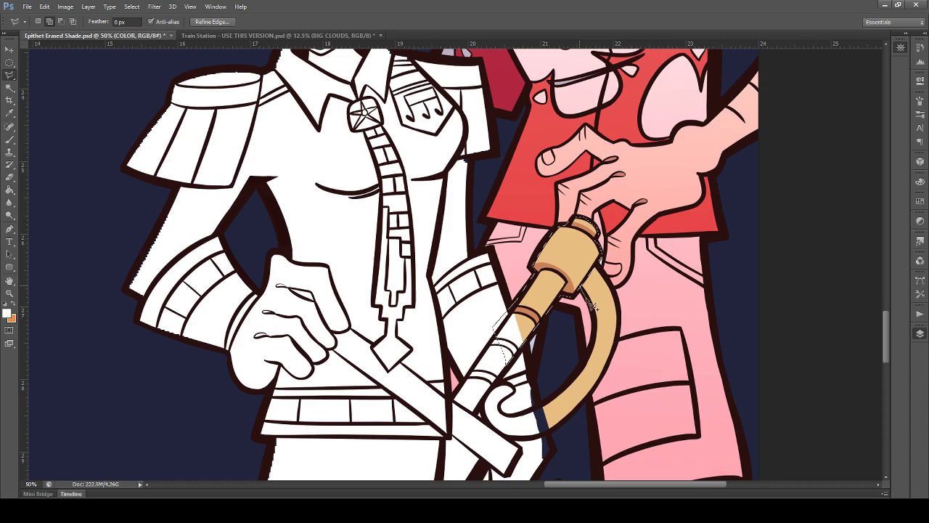
{"action": "mouse_move", "coordinate": [600, 312]}
{"action": "left_mouse_down"}
{"action": "mouse_move", "coordinate": [596, 353]}
{"action": "mouse_move", "coordinate": [555, 408]}
{"action": "mouse_move", "coordinate": [530, 419]}
{"action": "mouse_move", "coordinate": [534, 445]}
{"action": "mouse_move", "coordinate": [557, 439]}
{"action": "mouse_move", "coordinate": [621, 356]}
{"action": "mouse_move", "coordinate": [611, 367]}
{"action": "mouse_move", "coordinate": [623, 314]}
{"action": "mouse_move", "coordinate": [584, 261]}
{"action": "left_mouse_up"}
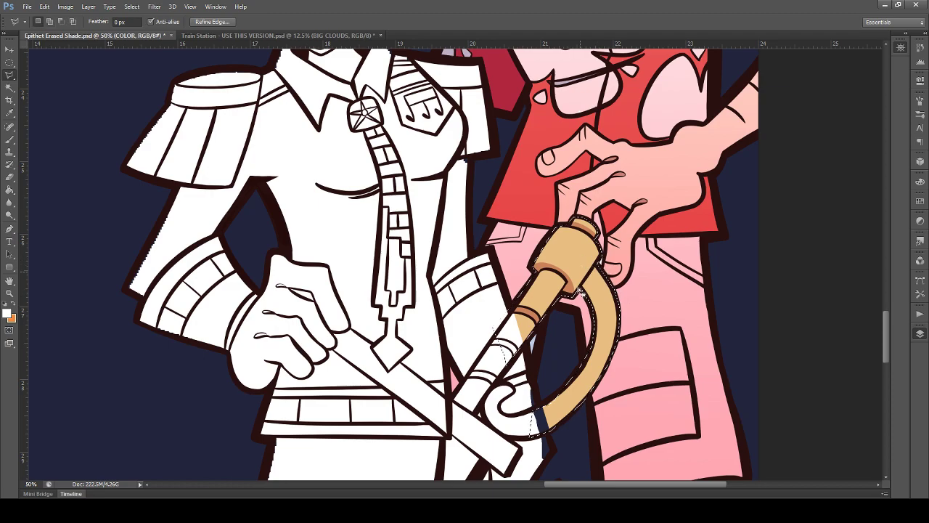
{"action": "key", "text": "shift"}
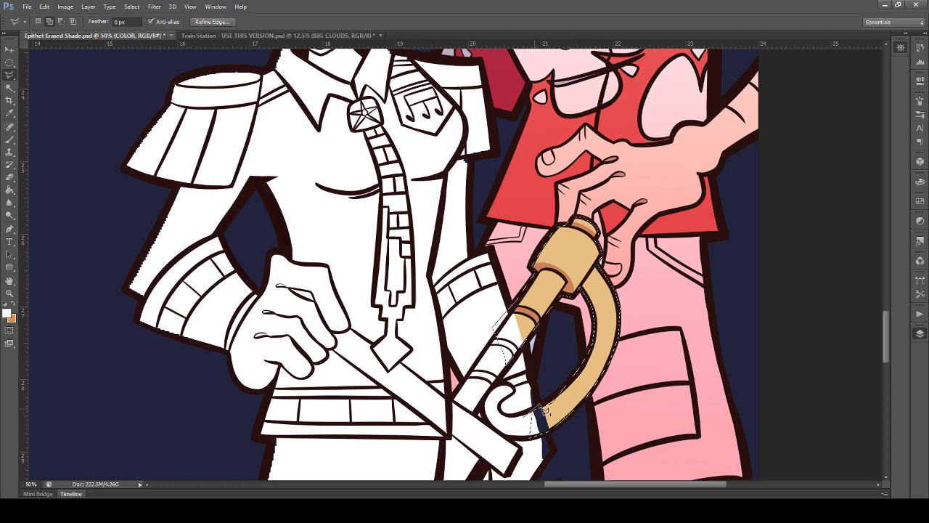
{"action": "left_click", "coordinate": [550, 404], "text": "shift"}
{"action": "left_click", "coordinate": [575, 384]}
{"action": "left_click", "coordinate": [541, 415]}
{"action": "left_click", "coordinate": [525, 417]}
{"action": "double_click", "coordinate": [561, 386]}
{"action": "key", "text": "Delete"}
{"action": "key", "text": "ctrl+d"}
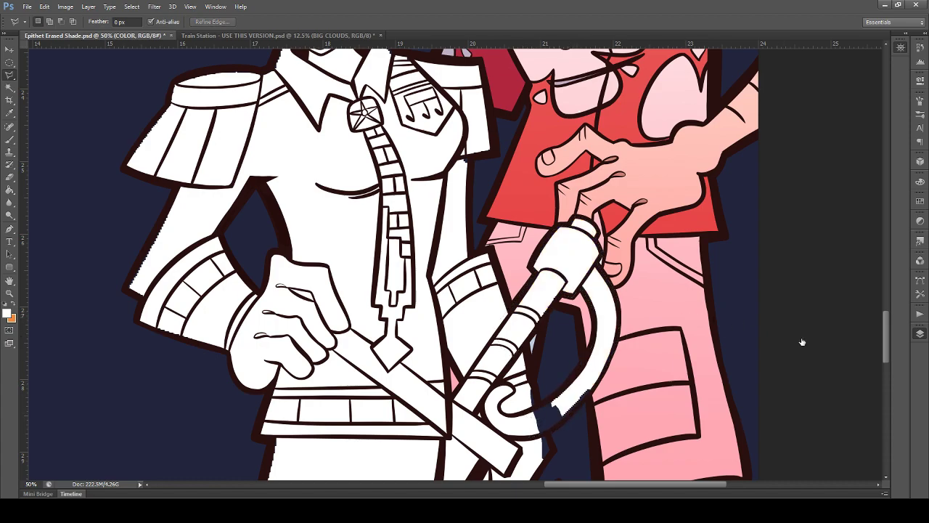
Step: Show the flat colours again, try adding a new layer with Layer 9 active and undo the recent layer changes
{"action": "left_click", "coordinate": [795, 346]}
{"action": "left_click", "coordinate": [819, 350]}
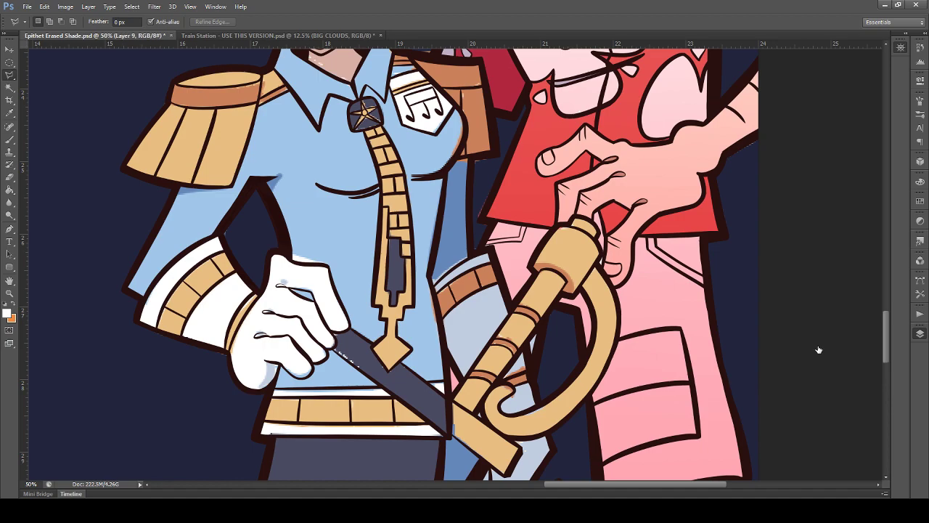
{"action": "left_click", "coordinate": [819, 326]}
{"action": "key", "text": "ctrl+shift+alt+n"}
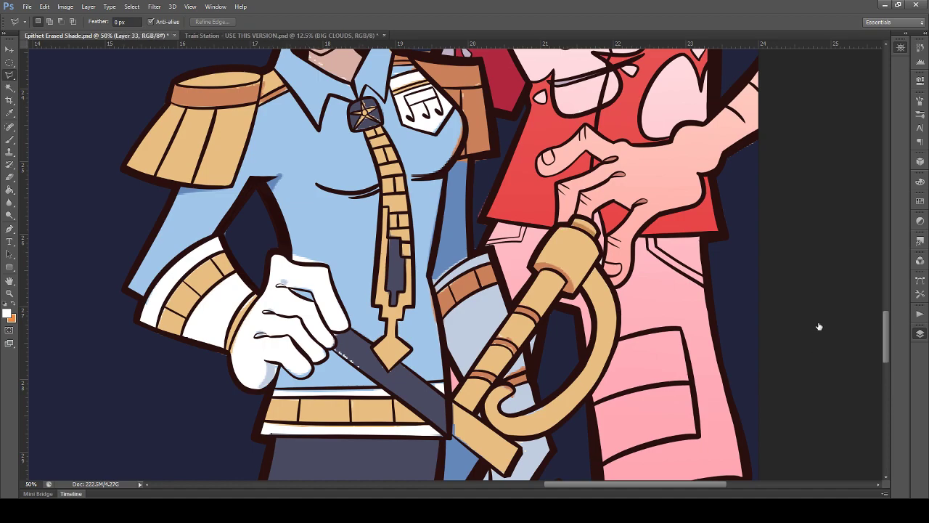
{"action": "key", "text": "ctrl+alt+z"}
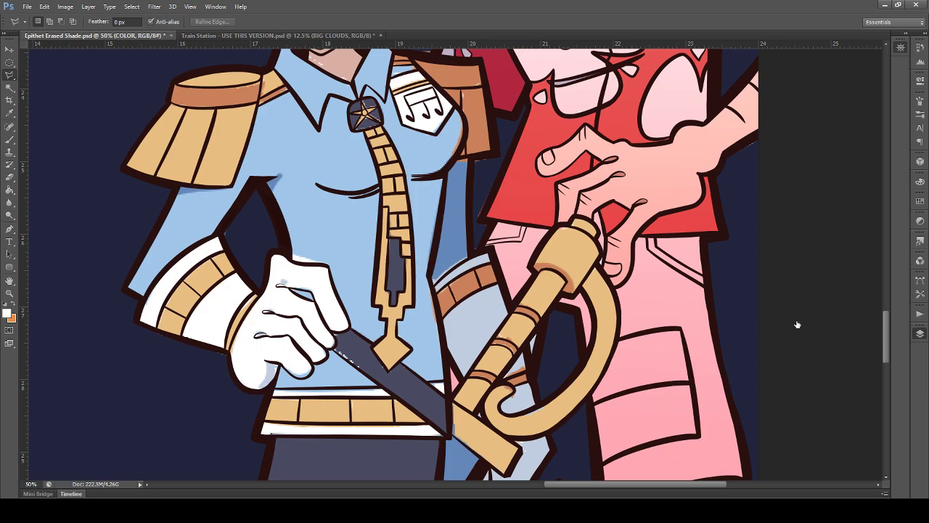
{"action": "key", "text": "ctrl+alt+z"}
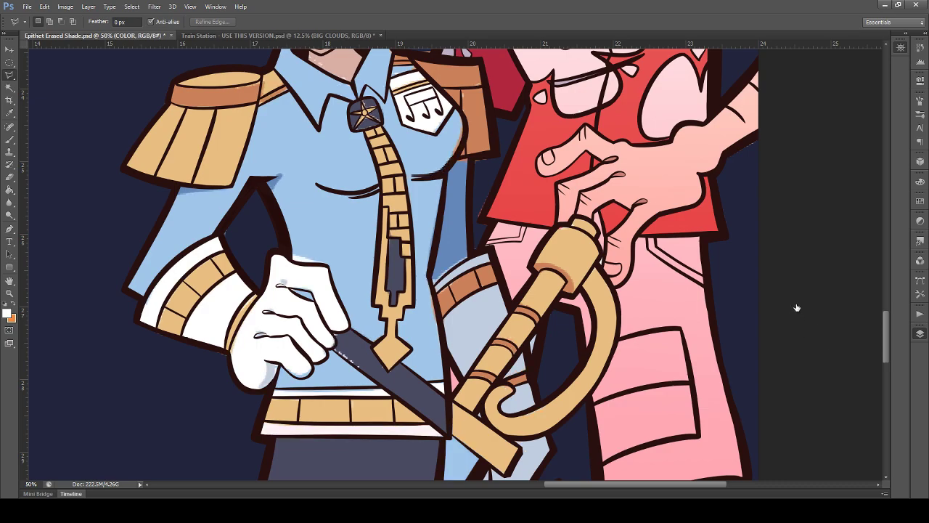
{"action": "key", "text": "ctrl+alt+z"}
{"action": "key", "text": "ctrl+alt+z"}
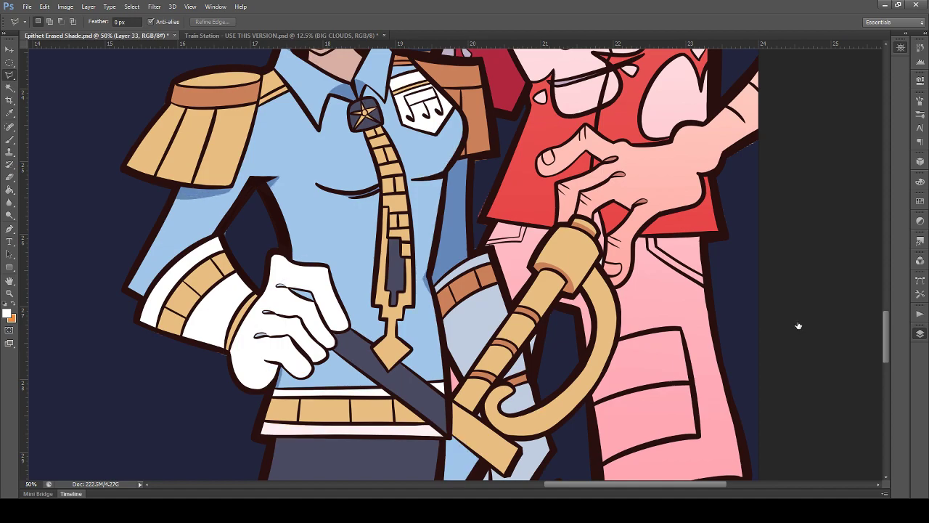
Step: Try moving Layer 9's rough colours away from the line art and undo the move
{"action": "scroll", "coordinate": [694, 327], "scroll_direction": "up", "scroll_amount": 3}
{"action": "key", "text": "ctrl+minus"}
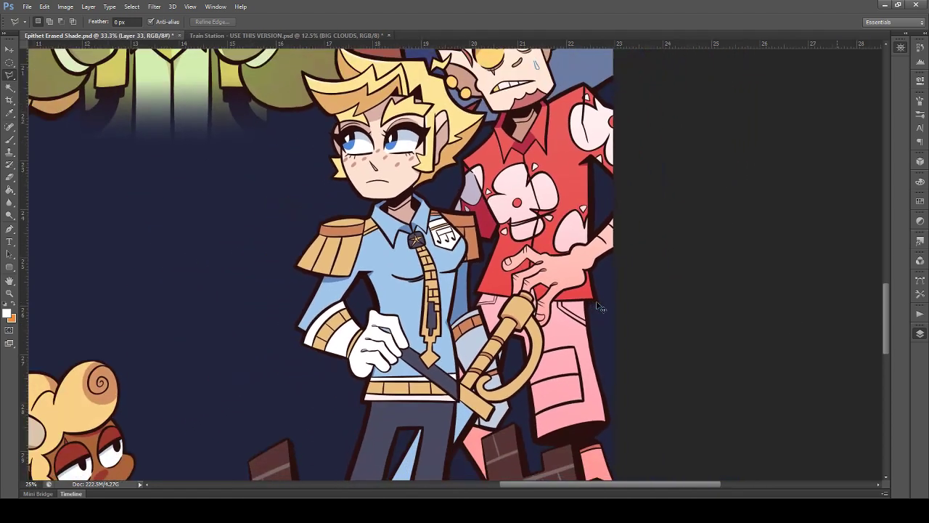
{"action": "scroll", "coordinate": [601, 308], "scroll_direction": "up", "scroll_amount": 5}
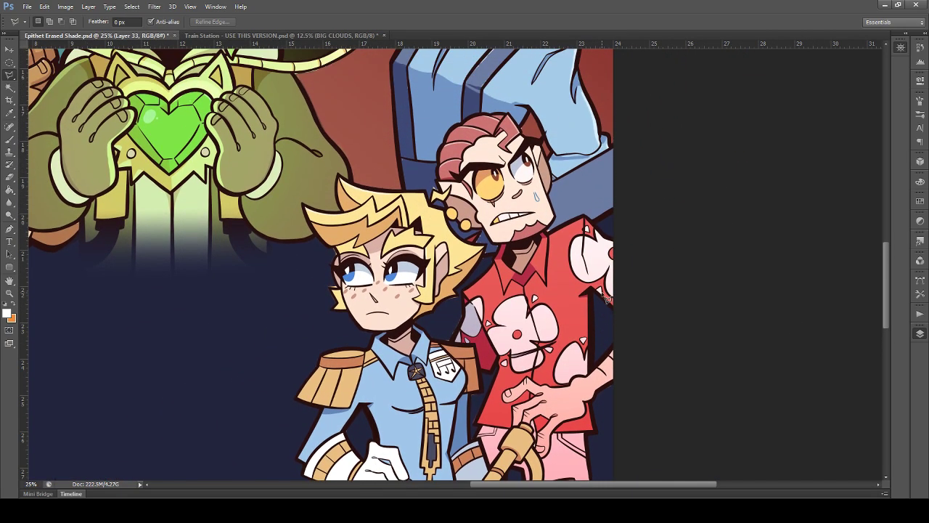
{"action": "key", "text": "ctrl+plus"}
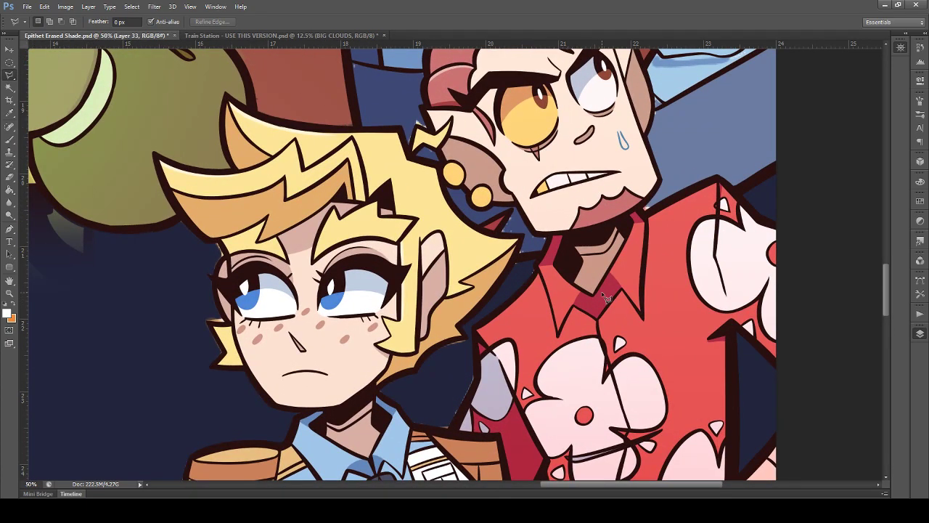
{"action": "left_click", "coordinate": [10, 49]}
{"action": "left_click", "coordinate": [433, 134], "text": "ctrl"}
{"action": "left_click_drag", "start_coordinate": [430, 131], "coordinate": [368, 102]}
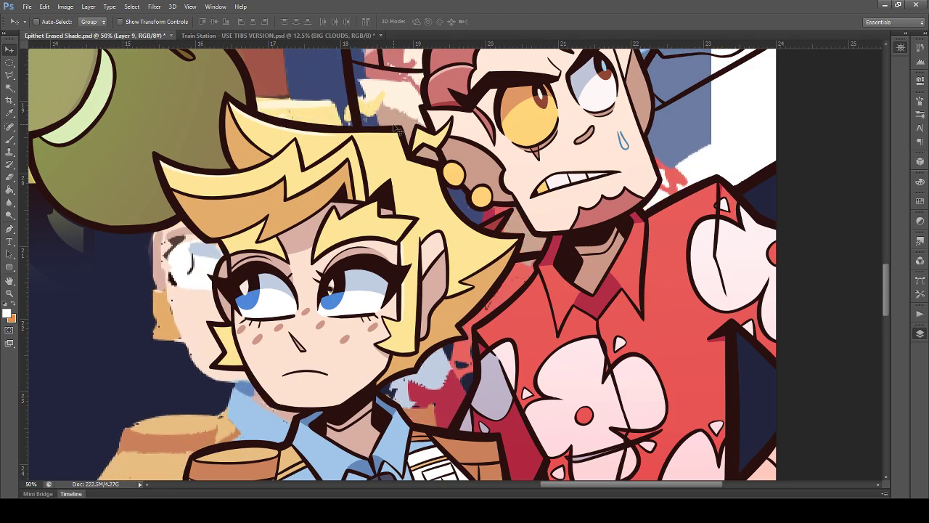
{"action": "scroll", "coordinate": [482, 287], "scroll_direction": "down", "scroll_amount": 2}
{"action": "key", "text": "ctrl+z"}
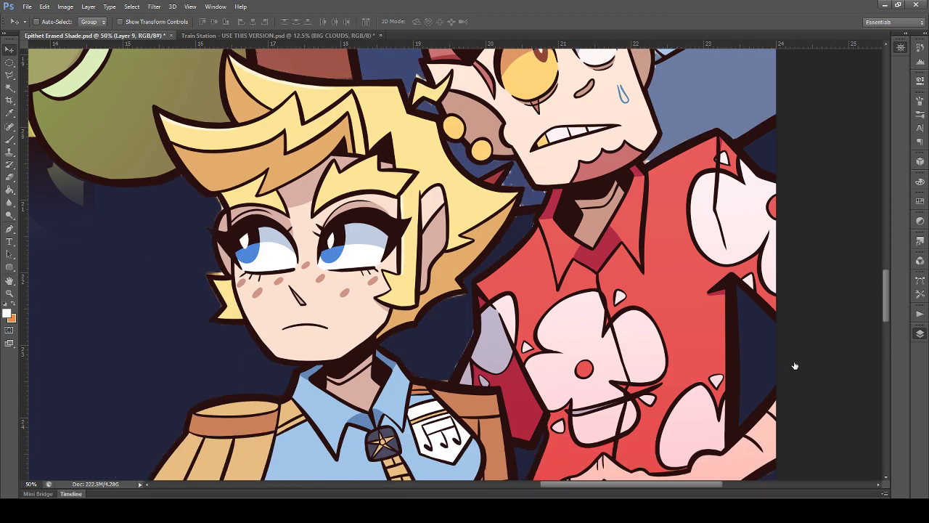
{"action": "scroll", "coordinate": [697, 356], "scroll_direction": "up", "scroll_amount": 1}
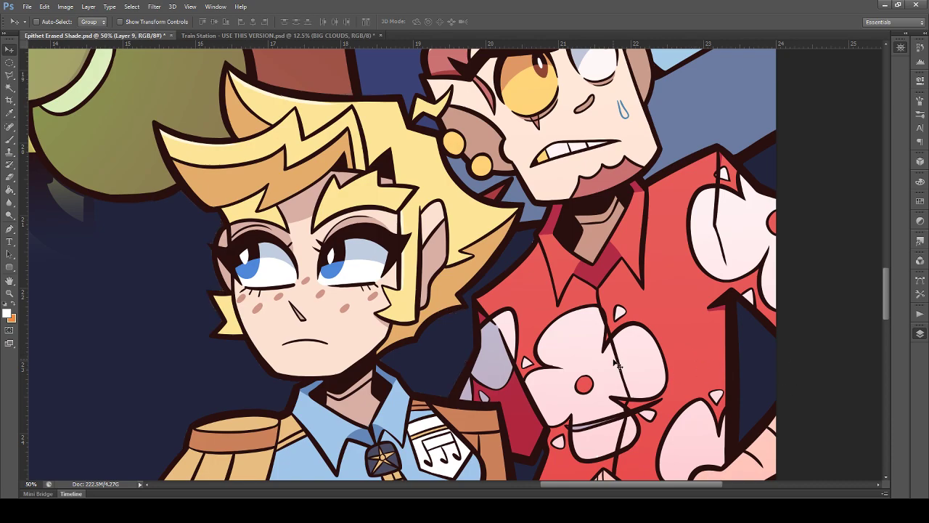
Step: Try moving the gold sword hilt on Layer 33 sideways and undo the move
{"action": "scroll", "coordinate": [616, 363], "scroll_direction": "down", "scroll_amount": 5}
{"action": "key", "text": "ctrl+minus"}
{"action": "key", "text": "ctrl+minus"}
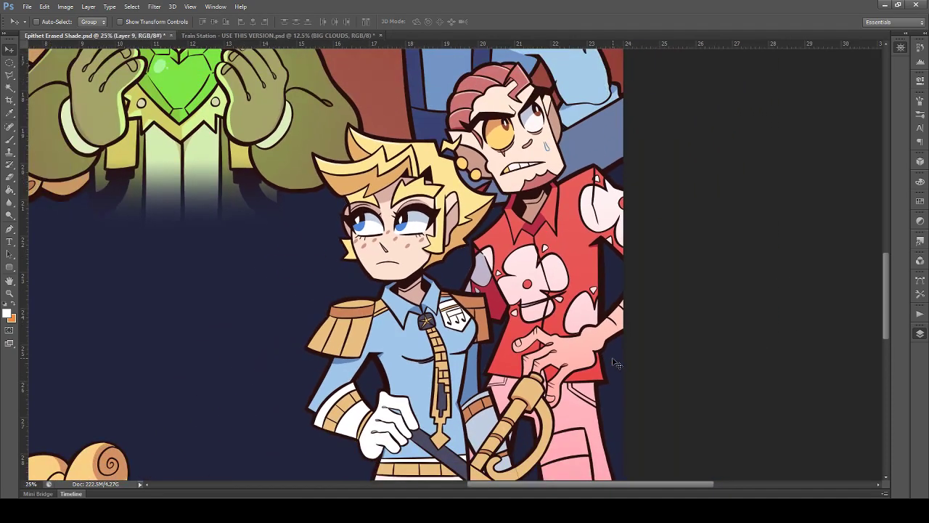
{"action": "left_click_drag", "start_coordinate": [531, 397], "coordinate": [475, 400], "text": "ctrl"}
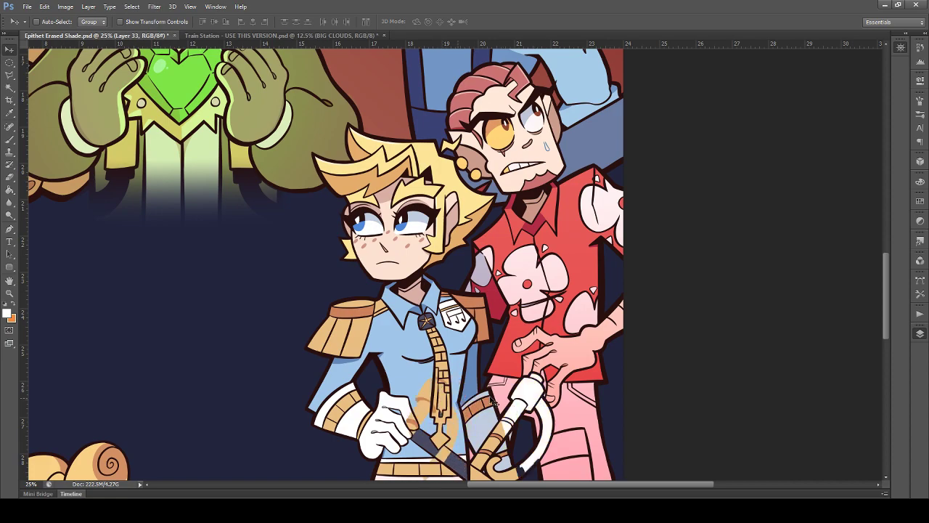
{"action": "key", "text": "ctrl+z"}
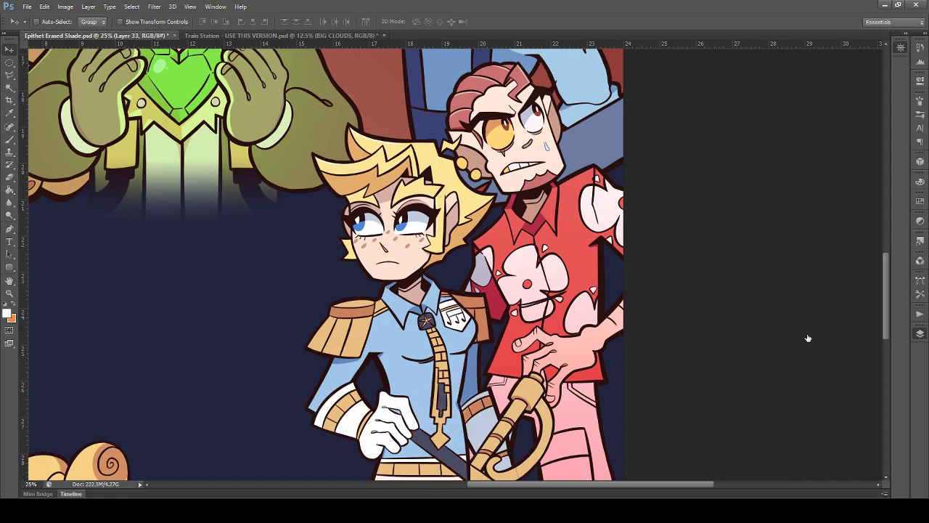
Step: Toggle the gold sword hilt's layer to check it, and merge Layer 33 into Layer 32's flat colours
{"action": "left_click", "coordinate": [796, 342]}
{"action": "left_click", "coordinate": [796, 327]}
{"action": "left_click", "coordinate": [797, 327]}
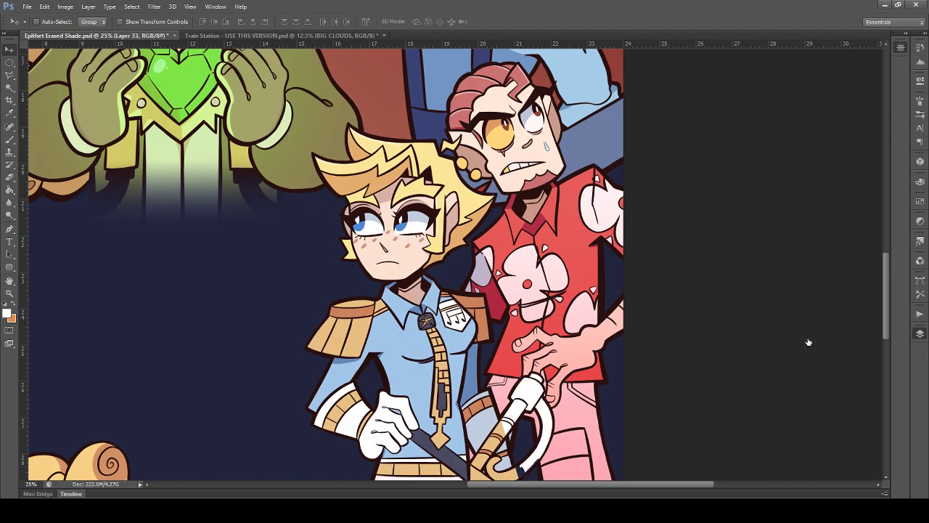
{"action": "left_click", "coordinate": [818, 340]}
{"action": "left_click", "coordinate": [857, 326]}
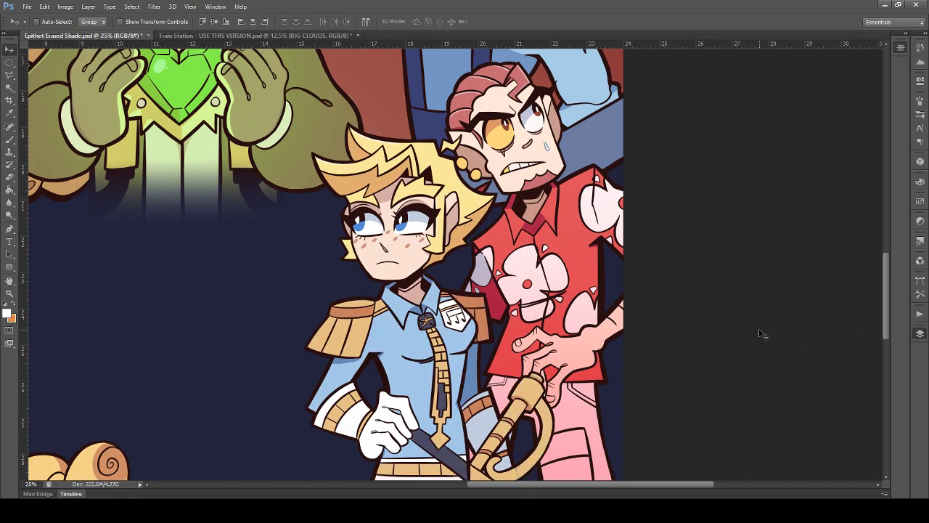
Step: Try moving the merged flat colours on Layer 32 off the line art and undo the move
{"action": "left_click_drag", "start_coordinate": [564, 328], "coordinate": [348, 317]}
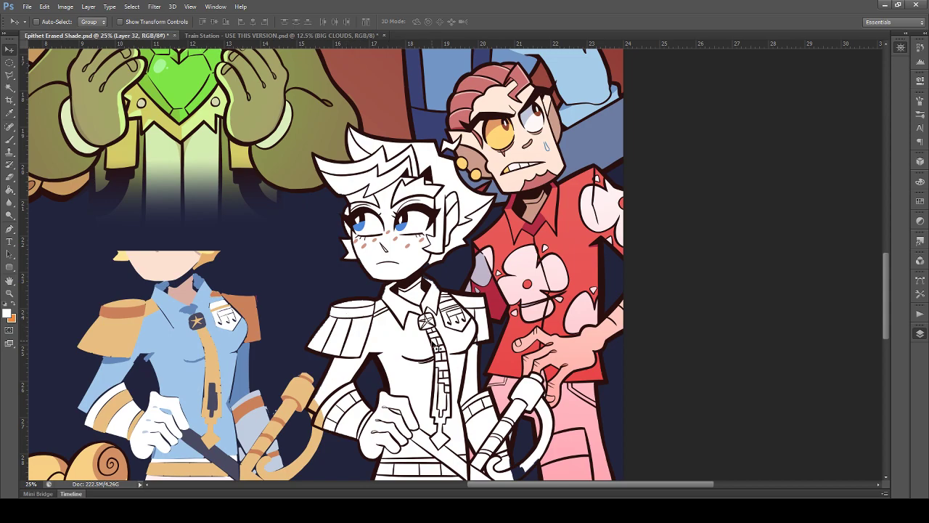
{"action": "key", "text": "ctrl+z"}
{"action": "scroll", "coordinate": [535, 396], "scroll_direction": "down", "scroll_amount": 5}
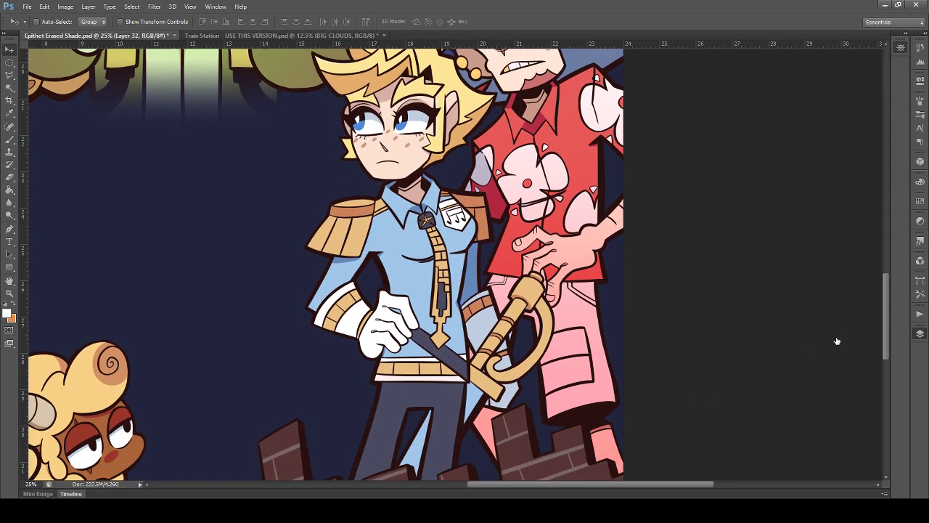
Step: Duplicate the blonde character's flat colours from Layer 32 and fill the copy with the blue sampled from her eyes
{"action": "key", "text": "ctrl+a"}
{"action": "key", "text": "ctrl+c"}
{"action": "key", "text": "ctrl+v"}
{"action": "key", "text": "h"}
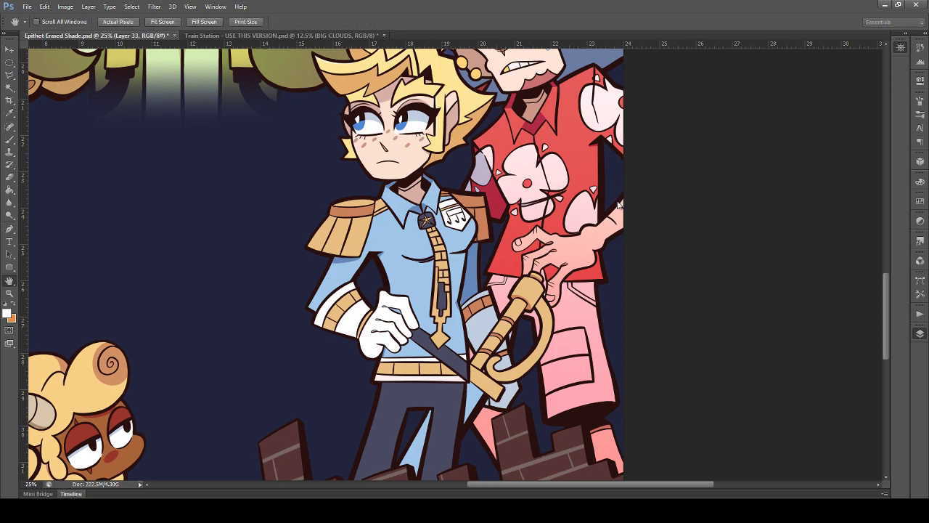
{"action": "left_click", "coordinate": [618, 202]}
{"action": "key", "text": "i"}
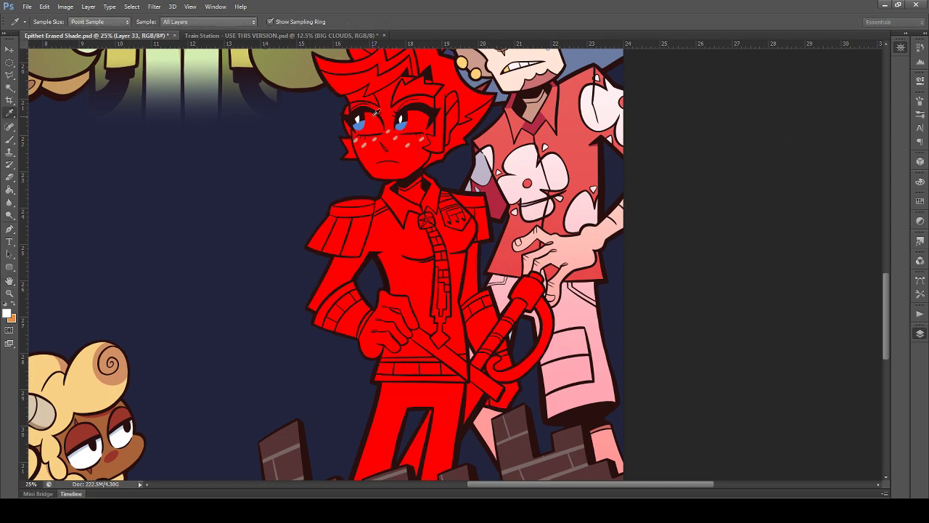
{"action": "left_click", "coordinate": [374, 124]}
{"action": "key", "text": "alt+shift+BackSpace"}
Step: Merge the blue silhouette on Layer 34 down into Layer 33
{"action": "key", "text": "h"}
{"action": "key", "text": "v"}
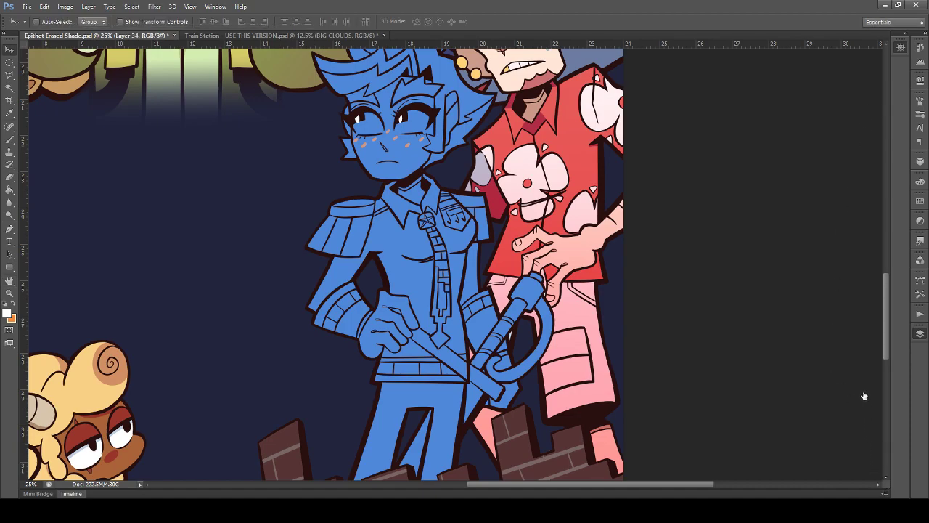
{"action": "left_click", "coordinate": [835, 327]}
{"action": "key", "text": "ctrl+e"}
{"action": "left_click", "coordinate": [9, 191]}
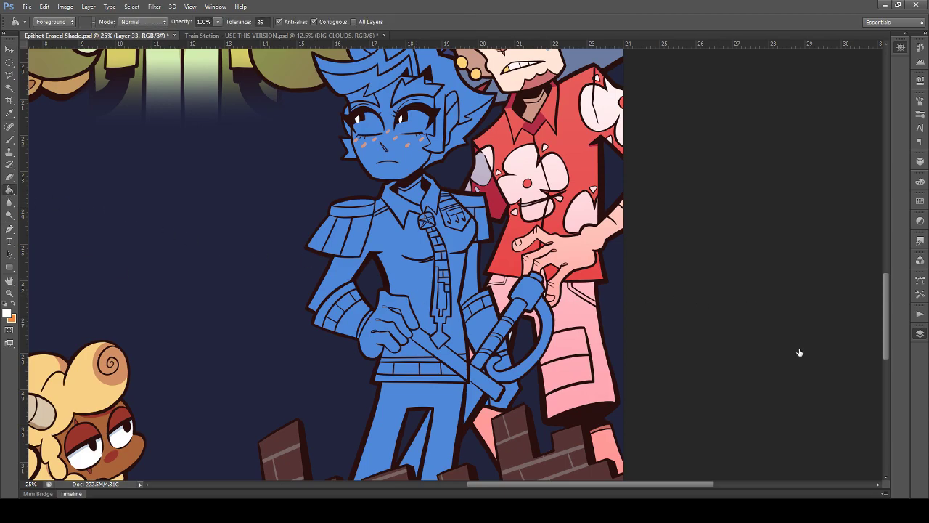
Step: Mask the blue silhouette on Layer 33 and fade it from the face to the belt with a 40% black linear gradient
{"action": "key", "text": "ctrl+backslash"}
{"action": "scroll", "coordinate": [518, 341], "scroll_direction": "up", "scroll_amount": 2}
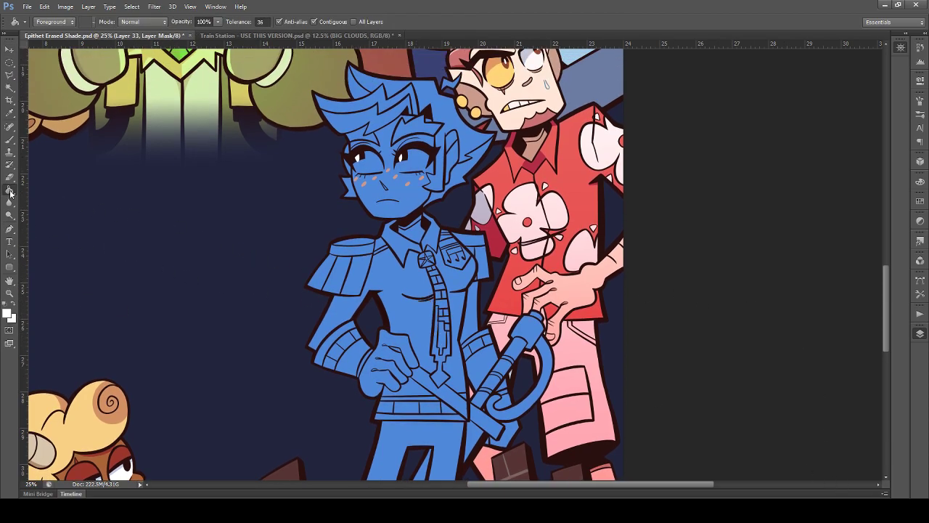
{"action": "key", "text": "shift+g"}
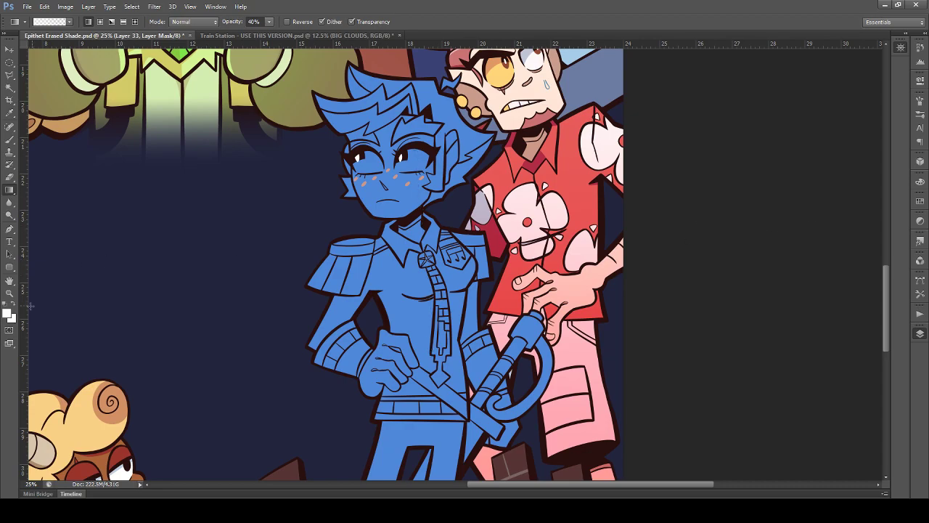
{"action": "key", "text": "alt"}
{"action": "left_click", "coordinate": [419, 143], "text": "alt"}
{"action": "key", "text": "i"}
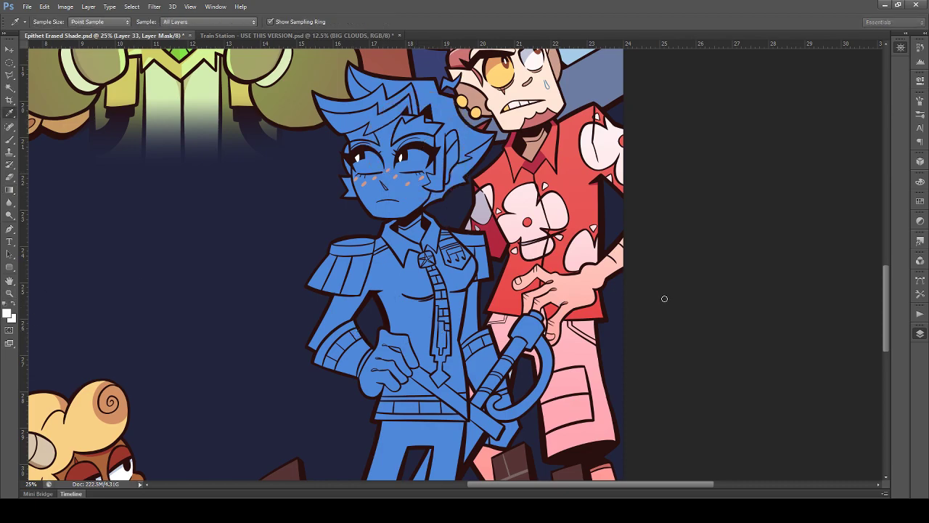
{"action": "key", "text": "g"}
{"action": "key", "text": "d"}
{"action": "key", "text": "x"}
{"action": "left_click_drag", "start_coordinate": [415, 146], "coordinate": [437, 400]}
Step: Refine the blue fade on Layer 33's mask with further 40% gradients running from the head and torso towards the legs
{"action": "scroll", "coordinate": [425, 255], "scroll_direction": "down", "scroll_amount": 2}
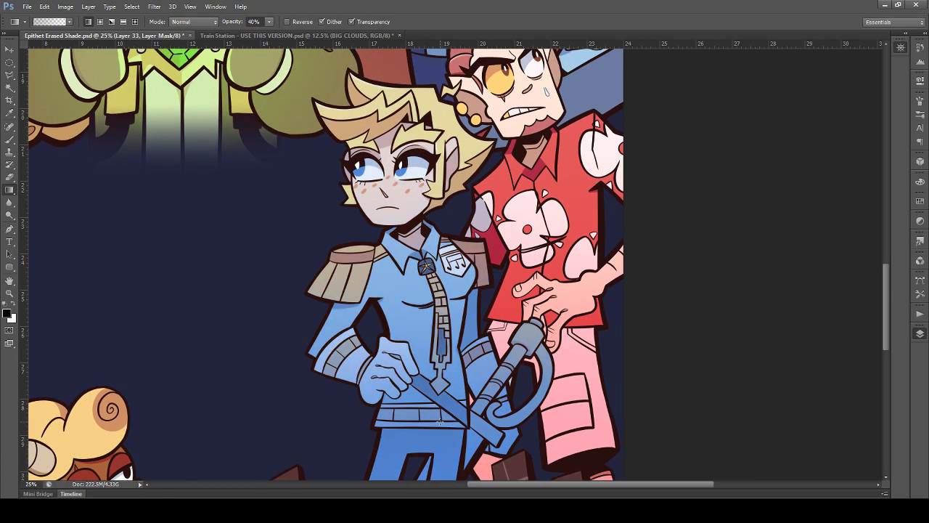
{"action": "left_click_drag", "start_coordinate": [404, 186], "coordinate": [437, 474]}
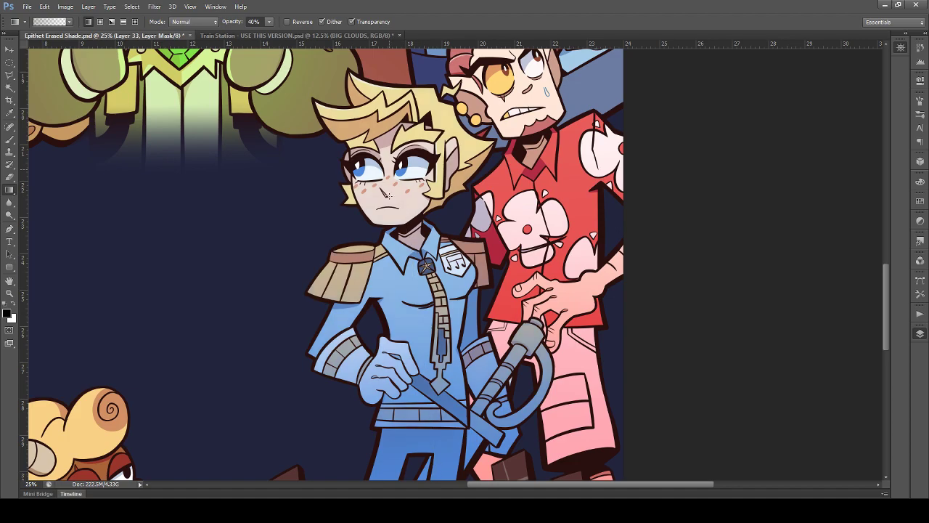
{"action": "scroll", "coordinate": [389, 180], "scroll_direction": "down", "scroll_amount": 2}
{"action": "left_click_drag", "start_coordinate": [409, 124], "coordinate": [431, 390]}
{"action": "key", "text": "ctrl+minus"}
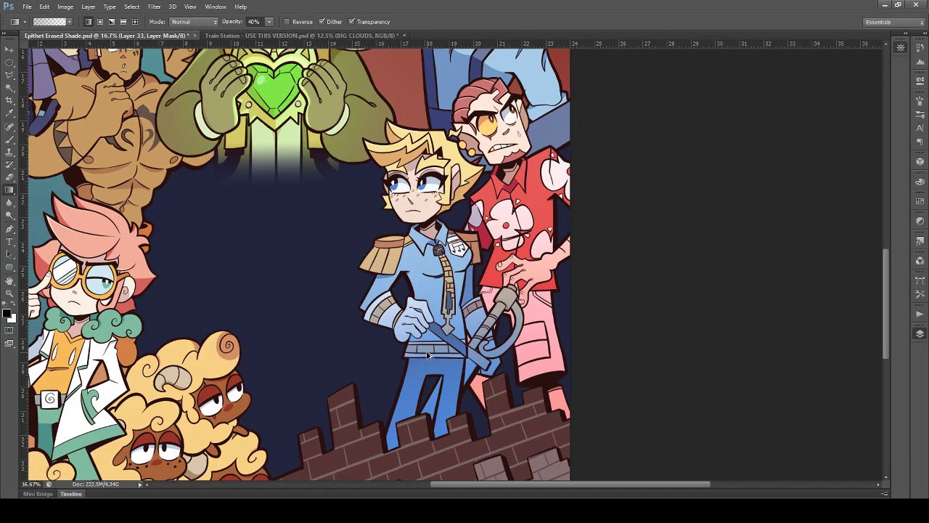
{"action": "key", "text": "ctrl+z"}
{"action": "left_click_drag", "start_coordinate": [402, 210], "coordinate": [451, 476]}
{"action": "left_click_drag", "start_coordinate": [391, 177], "coordinate": [486, 487]}
{"action": "mouse_move", "coordinate": [403, 295]}
{"action": "left_mouse_down"}
{"action": "mouse_move", "coordinate": [459, 305]}
{"action": "mouse_move", "coordinate": [459, 379]}
{"action": "left_mouse_up"}
Step: Save the illustration with the blonde character's blue shading
{"action": "left_click", "coordinate": [9, 63]}
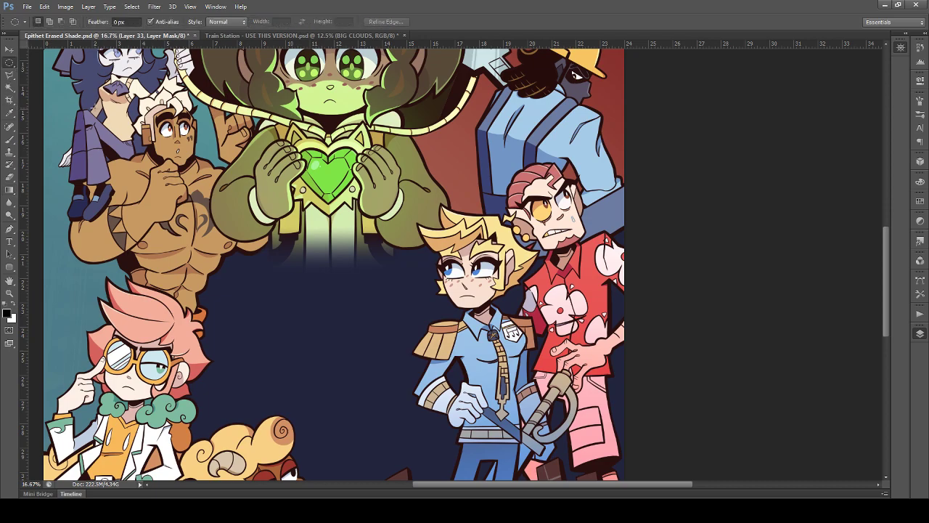
{"action": "scroll", "coordinate": [182, 174], "scroll_direction": "up", "scroll_amount": 1}
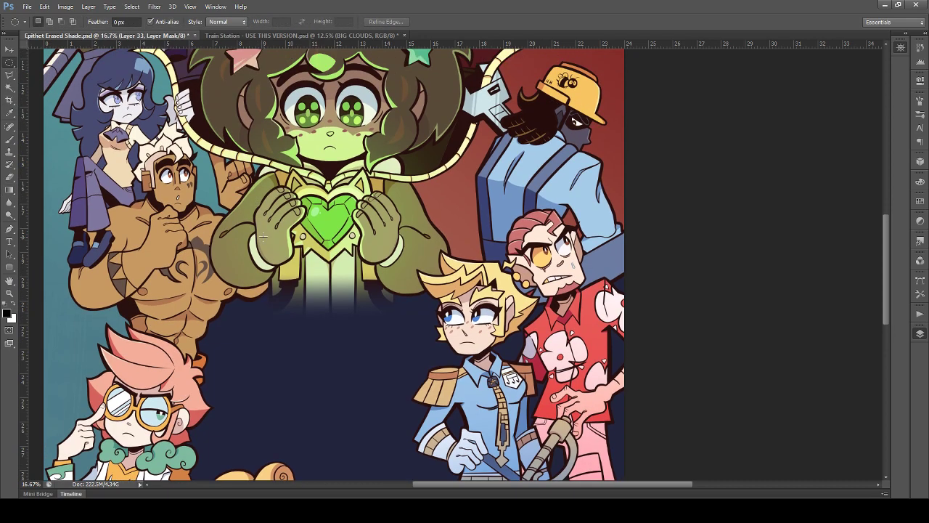
{"action": "key", "text": "ctrl+s"}
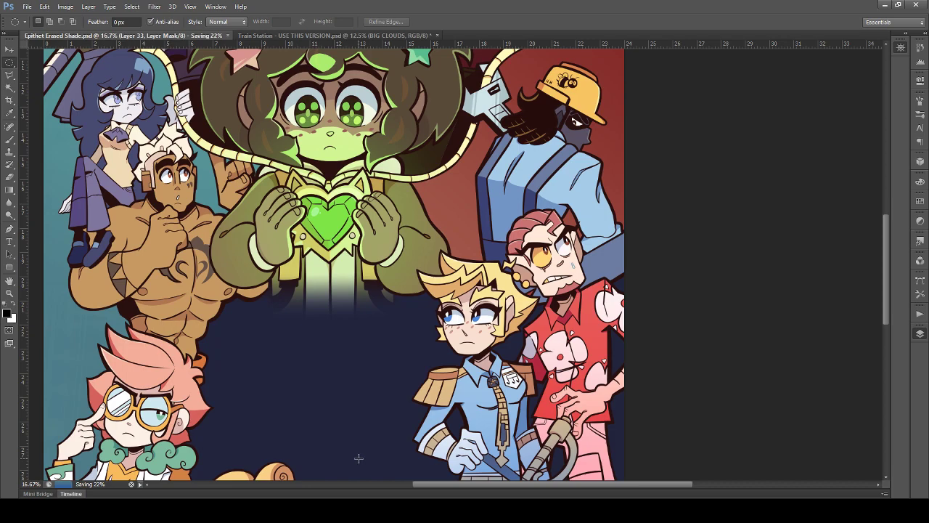
Step: Make the tattooed man's LINES layer active and sample the chest tattoo's grey-brown as the Brush colour
{"action": "scroll", "coordinate": [313, 443], "scroll_direction": "up", "scroll_amount": 1}
{"action": "left_click_drag", "start_coordinate": [437, 488], "coordinate": [352, 491]}
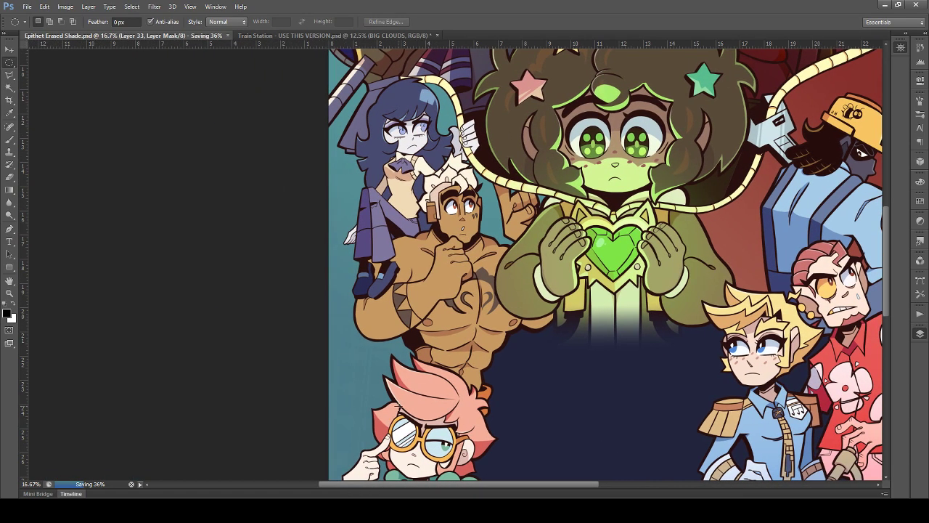
{"action": "scroll", "coordinate": [400, 403], "scroll_direction": "down", "scroll_amount": 1}
{"action": "scroll", "coordinate": [400, 404], "scroll_direction": "up", "scroll_amount": 1}
{"action": "key", "text": "ctrl+plus"}
{"action": "key", "text": "ctrl+plus"}
{"action": "key", "text": "ctrl+plus"}
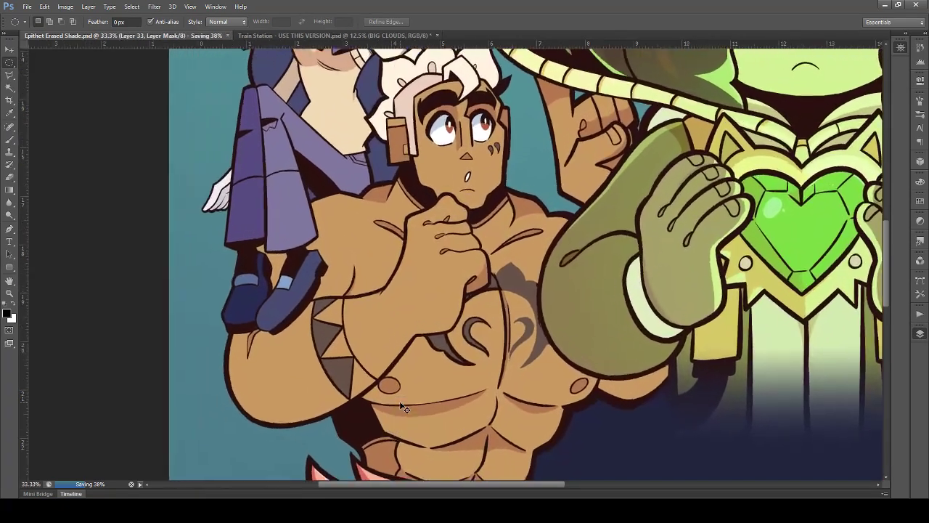
{"action": "left_click", "coordinate": [9, 49]}
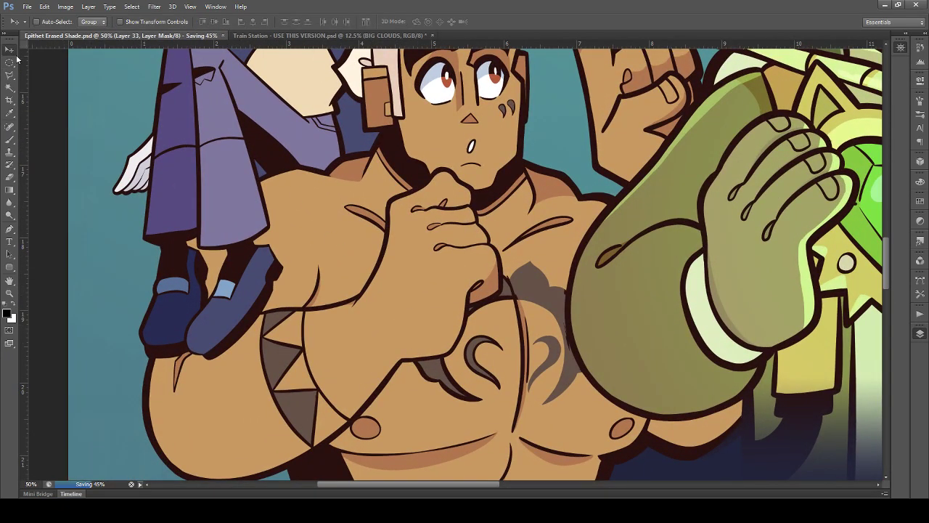
{"action": "left_click", "coordinate": [539, 303], "text": "ctrl"}
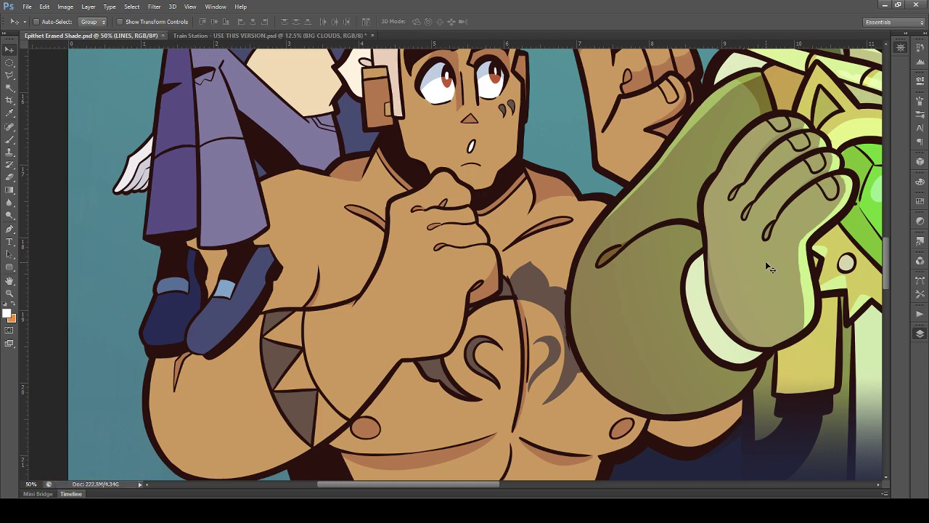
{"action": "left_click", "coordinate": [10, 139]}
{"action": "left_click", "coordinate": [538, 288], "text": "alt"}
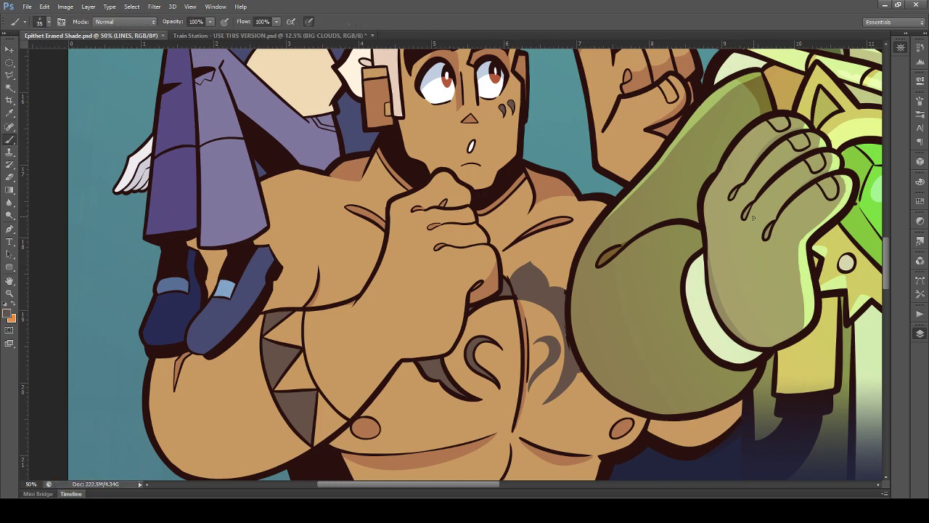
Step: Paint over the dark outlines of the man's chest tattoo with the sampled grey-brown on the LINES layer
{"action": "left_click", "coordinate": [574, 306]}
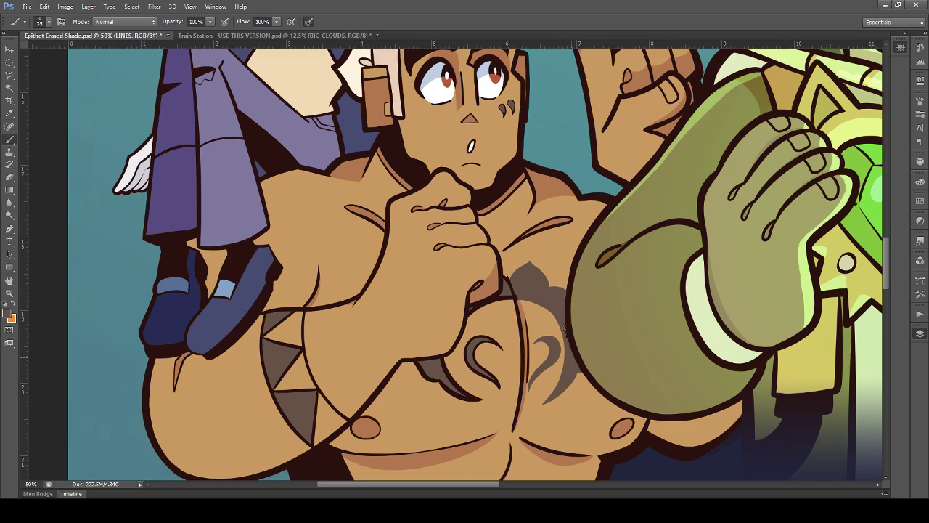
{"action": "mouse_move", "coordinate": [503, 349]}
{"action": "left_mouse_down"}
{"action": "mouse_move", "coordinate": [469, 345]}
{"action": "mouse_move", "coordinate": [457, 369]}
{"action": "mouse_move", "coordinate": [482, 362]}
{"action": "mouse_move", "coordinate": [469, 379]}
{"action": "mouse_move", "coordinate": [483, 367]}
{"action": "mouse_move", "coordinate": [501, 394]}
{"action": "left_mouse_up"}
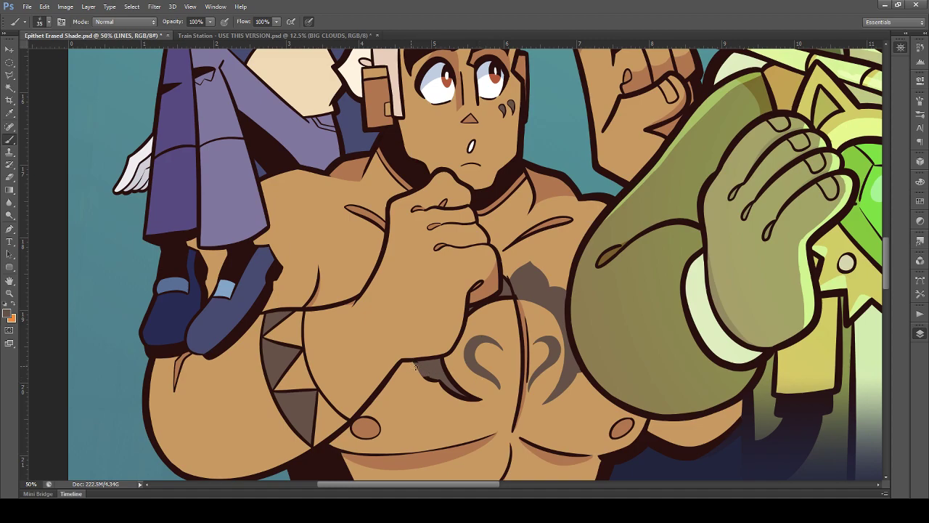
{"action": "mouse_move", "coordinate": [446, 367]}
{"action": "left_mouse_down"}
{"action": "mouse_move", "coordinate": [458, 385]}
{"action": "mouse_move", "coordinate": [426, 381]}
{"action": "mouse_move", "coordinate": [470, 375]}
{"action": "mouse_move", "coordinate": [463, 369]}
{"action": "mouse_move", "coordinate": [454, 409]}
{"action": "mouse_move", "coordinate": [462, 407]}
{"action": "mouse_move", "coordinate": [452, 395]}
{"action": "mouse_move", "coordinate": [481, 399]}
{"action": "left_mouse_up"}
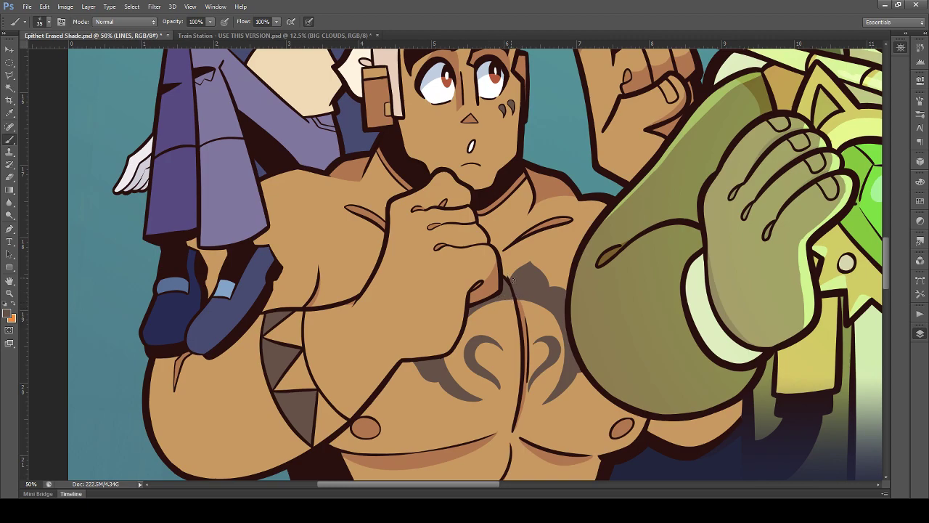
Step: Recolour the outlines of the triangular arm-band tattoo in grey-brown and enlarge the brush to 85
{"action": "mouse_move", "coordinate": [287, 410]}
{"action": "left_mouse_down"}
{"action": "mouse_move", "coordinate": [311, 370]}
{"action": "mouse_move", "coordinate": [274, 398]}
{"action": "left_mouse_up"}
{"action": "key", "text": "bracketright"}
{"action": "key", "text": "bracketright"}
{"action": "key", "text": "bracketright"}
{"action": "key", "text": "bracketright"}
{"action": "key", "text": "bracketright"}
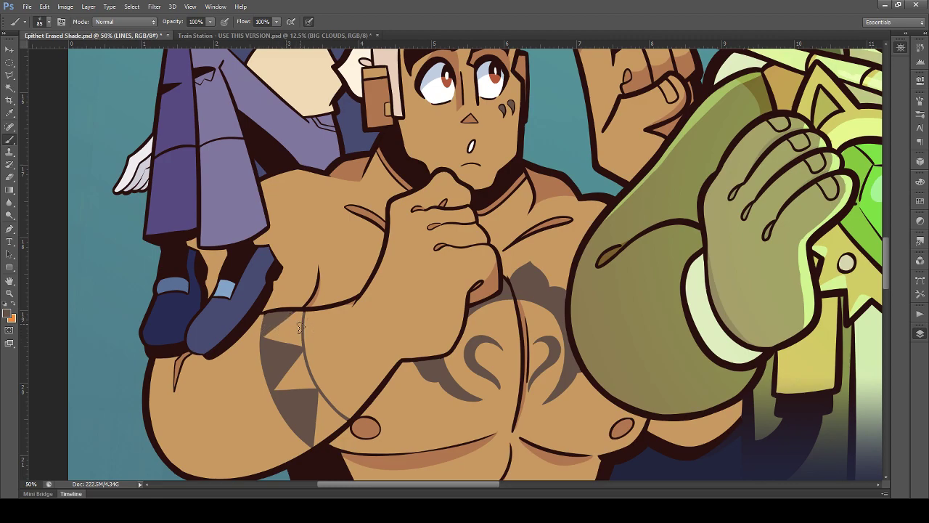
Step: Save the illustration with the recoloured tattoo line art
{"action": "key", "text": "ctrl+minus"}
{"action": "key", "text": "ctrl+minus"}
{"action": "key", "text": "ctrl+minus"}
{"action": "key", "text": "ctrl+minus"}
{"action": "key", "text": "ctrl+minus"}
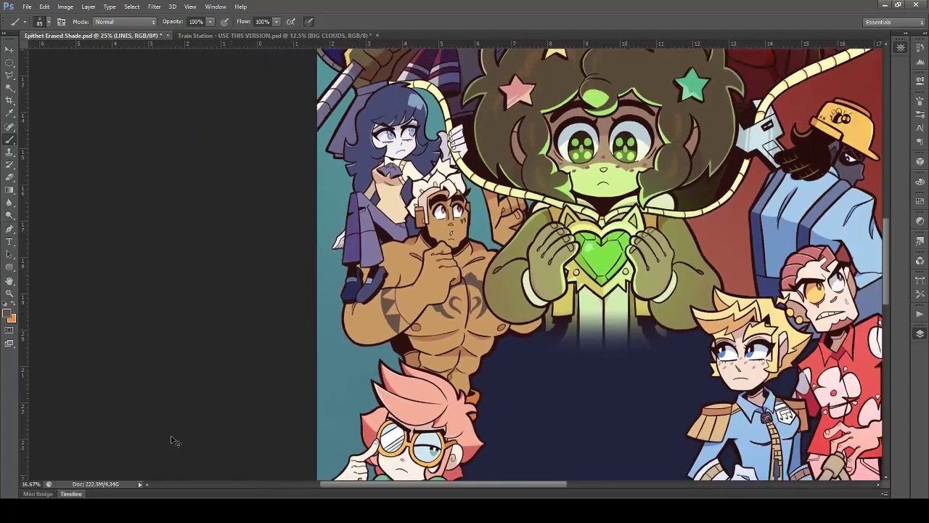
{"action": "key", "text": "ctrl+plus"}
{"action": "key", "text": "ctrl+s"}
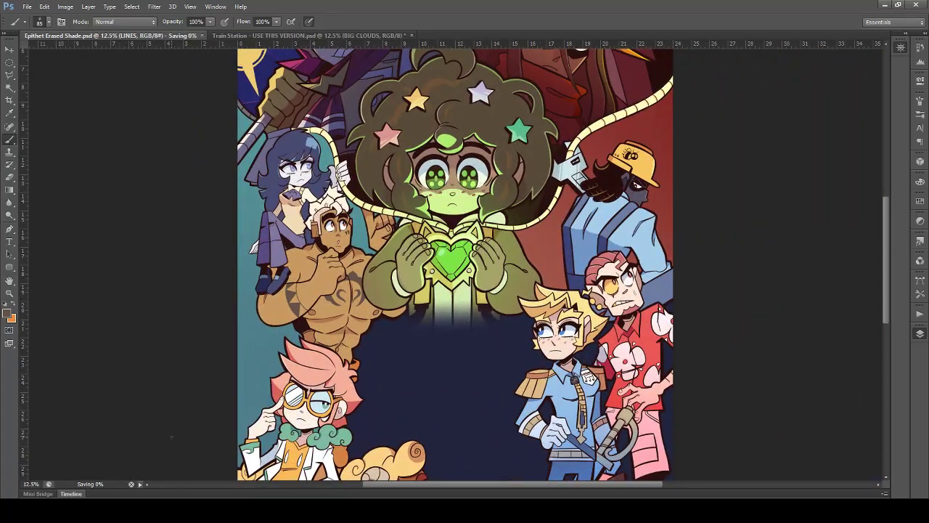
Step: Review the whole illustration from the upper characters down to the sheep and the brick wall
{"action": "scroll", "coordinate": [104, 380], "scroll_direction": "down", "scroll_amount": 3}
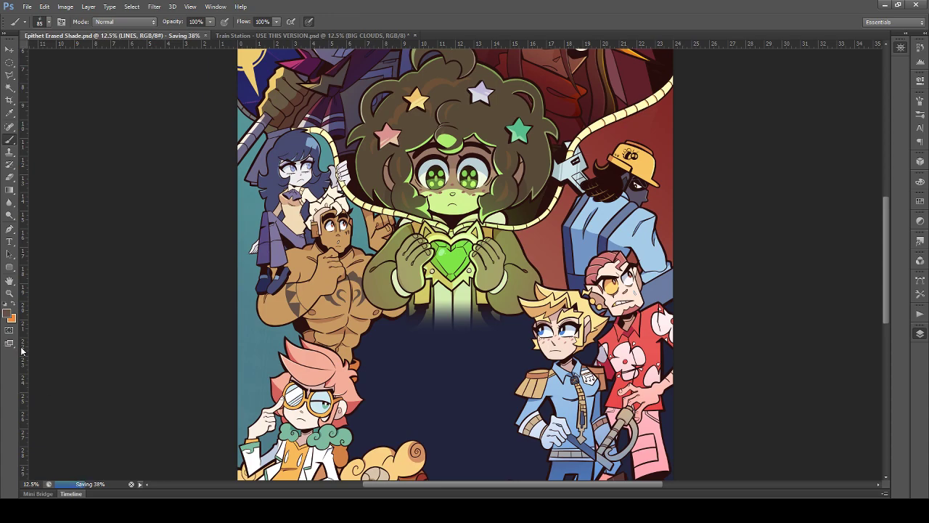
{"action": "scroll", "coordinate": [3, 225], "scroll_direction": "up", "scroll_amount": 3}
{"action": "scroll", "coordinate": [2, 225], "scroll_direction": "up", "scroll_amount": 1}
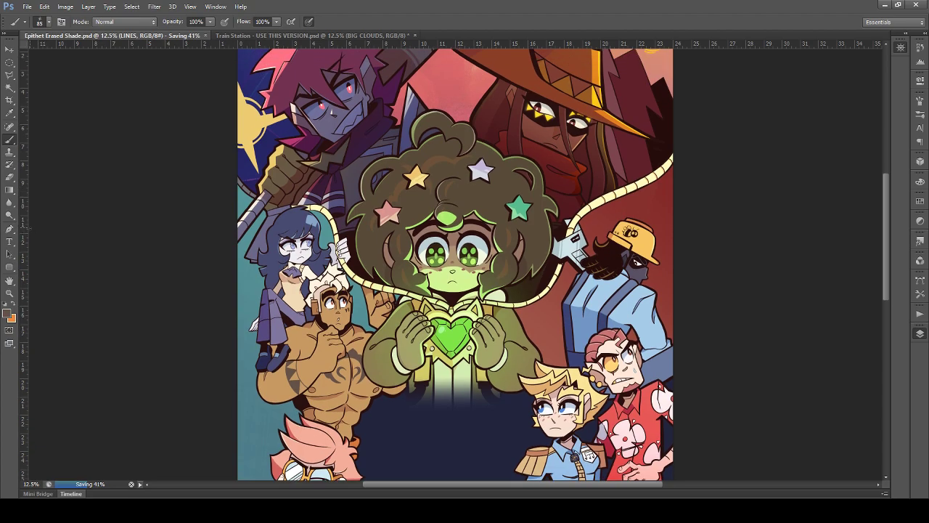
{"action": "left_click", "coordinate": [10, 48]}
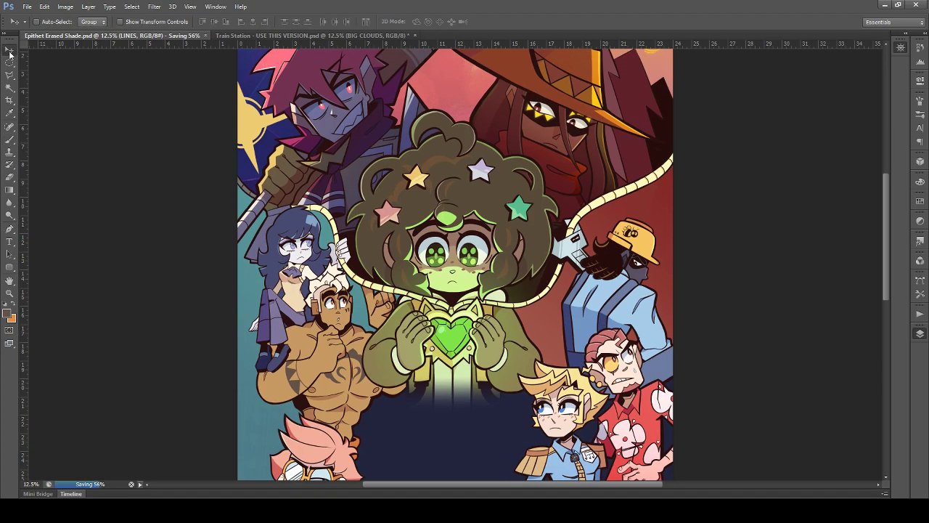
{"action": "scroll", "coordinate": [358, 427], "scroll_direction": "down", "scroll_amount": 2}
{"action": "scroll", "coordinate": [359, 427], "scroll_direction": "down", "scroll_amount": 6}
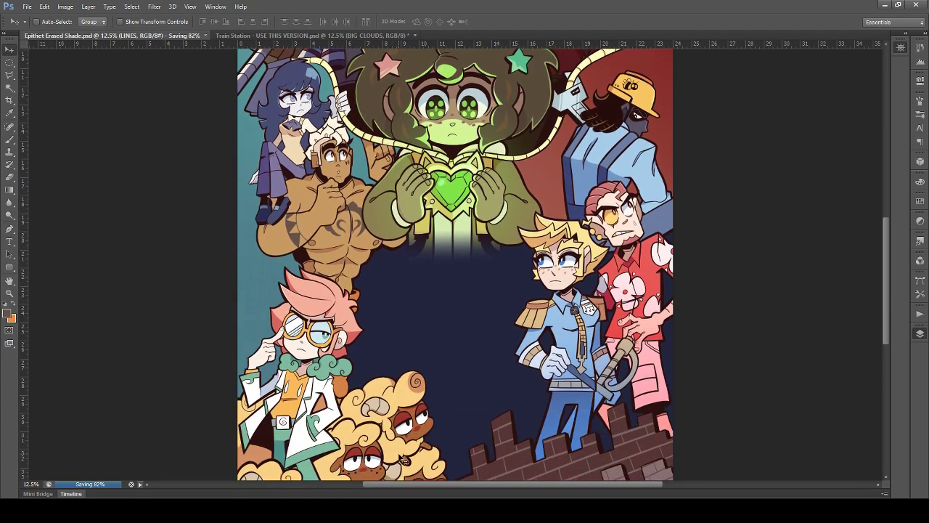
{"action": "left_click_drag", "start_coordinate": [406, 492], "coordinate": [415, 492]}
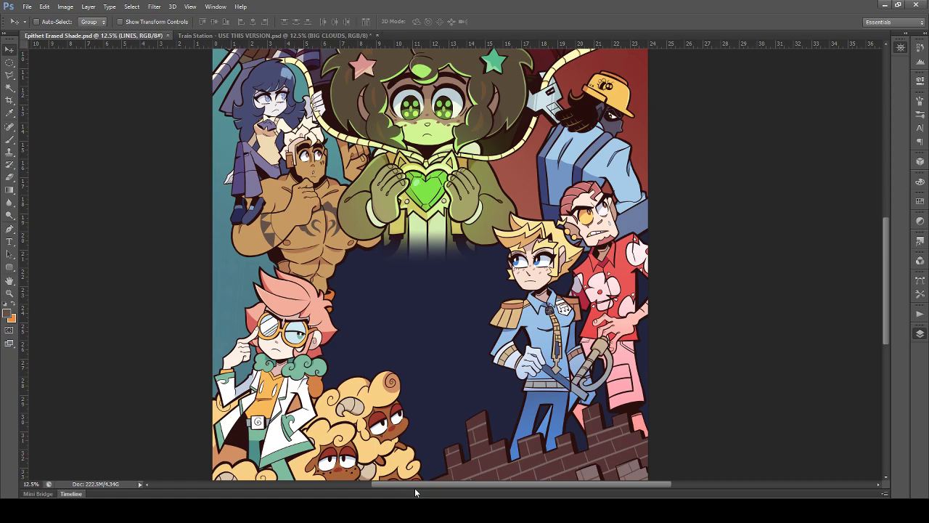
{"action": "left_click_drag", "start_coordinate": [305, 419], "coordinate": [289, 372]}
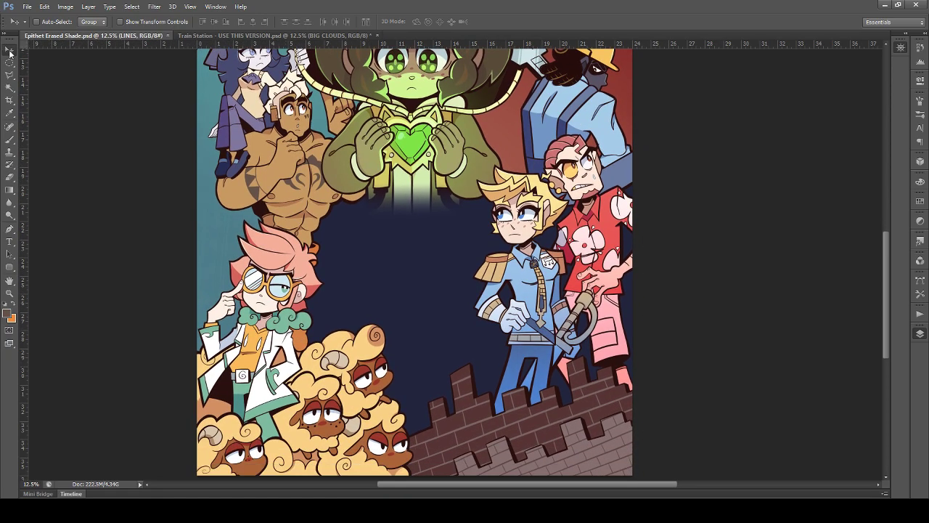
Step: Tint the brick wall on Layer 19 with a 40% Soft Light gradient in yellow sampled from the blonde character's hair
{"action": "left_click", "coordinate": [513, 434], "text": "ctrl"}
{"action": "left_click_drag", "start_coordinate": [515, 433], "coordinate": [477, 389]}
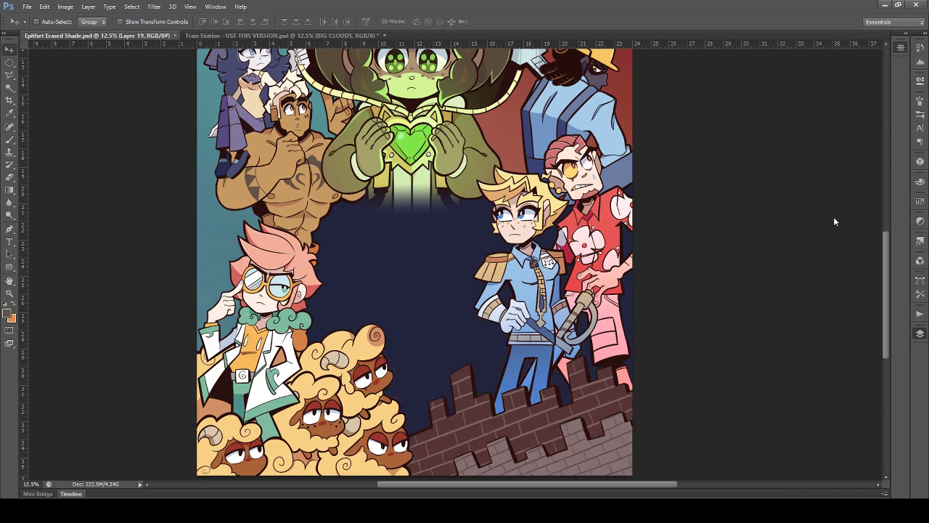
{"action": "left_click", "coordinate": [10, 177]}
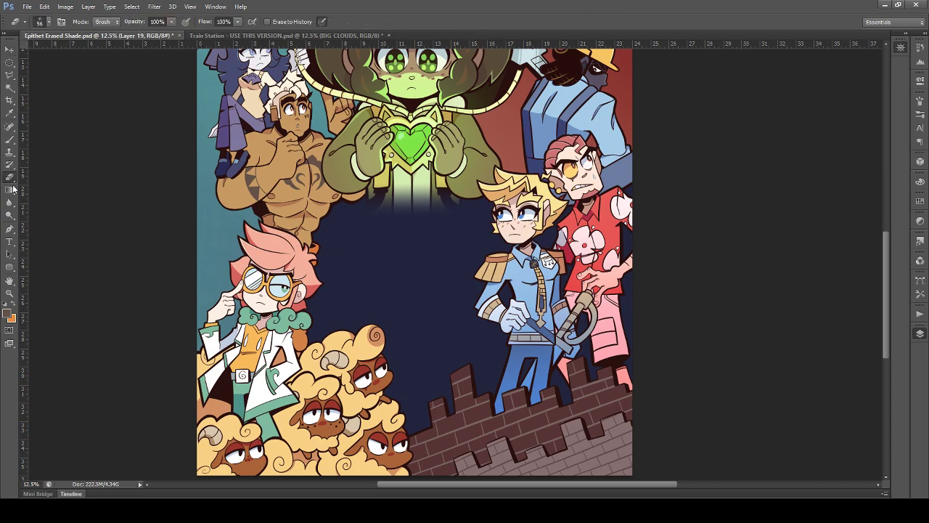
{"action": "left_click", "coordinate": [10, 189]}
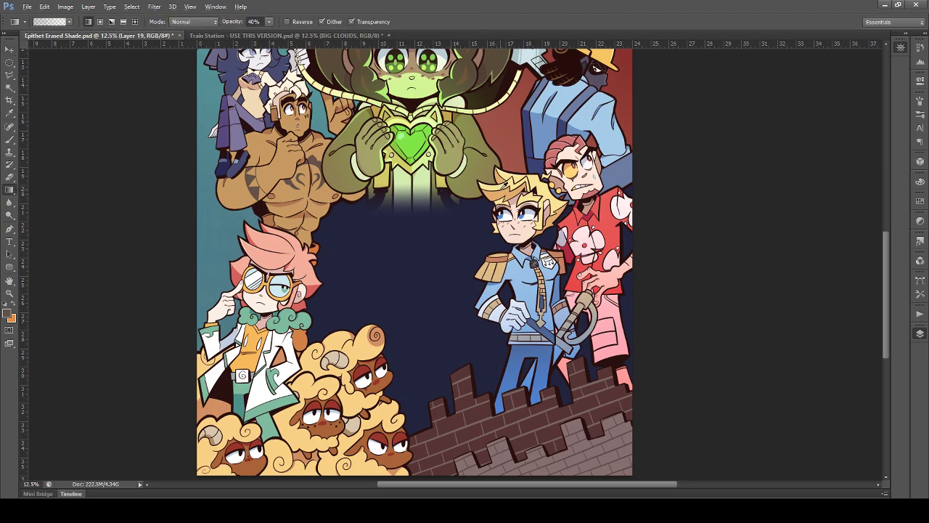
{"action": "left_click", "coordinate": [506, 179], "text": "alt"}
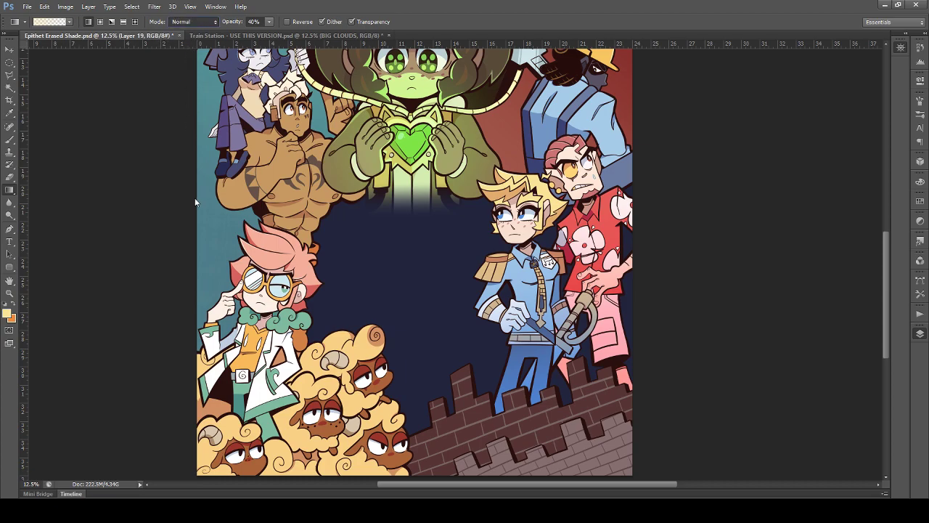
{"action": "key", "text": "shift+alt+f"}
{"action": "scroll", "coordinate": [479, 407], "scroll_direction": "down", "scroll_amount": 1}
{"action": "left_click_drag", "start_coordinate": [498, 360], "coordinate": [560, 472]}
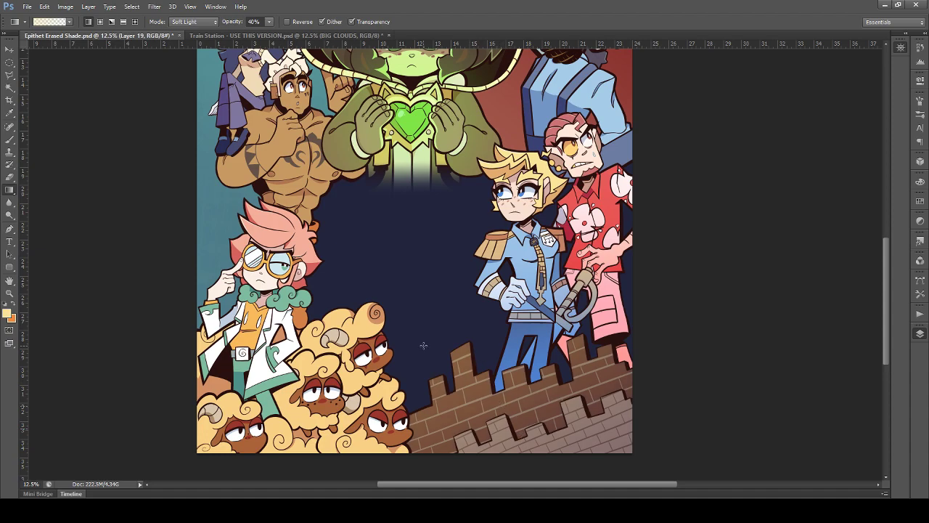
Step: Fade another 40% Soft Light yellow gradient diagonally across the brick wall on Layer 19 from its upper-left side
{"action": "left_click_drag", "start_coordinate": [425, 346], "coordinate": [554, 494]}
{"action": "scroll", "coordinate": [496, 365], "scroll_direction": "up", "scroll_amount": 5}
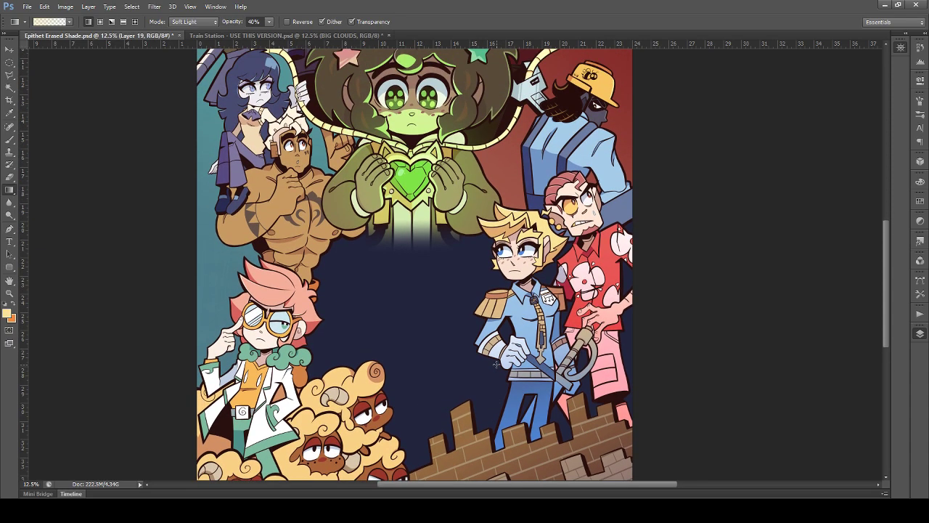
{"action": "scroll", "coordinate": [496, 364], "scroll_direction": "down", "scroll_amount": 1}
{"action": "scroll", "coordinate": [495, 358], "scroll_direction": "down", "scroll_amount": 1}
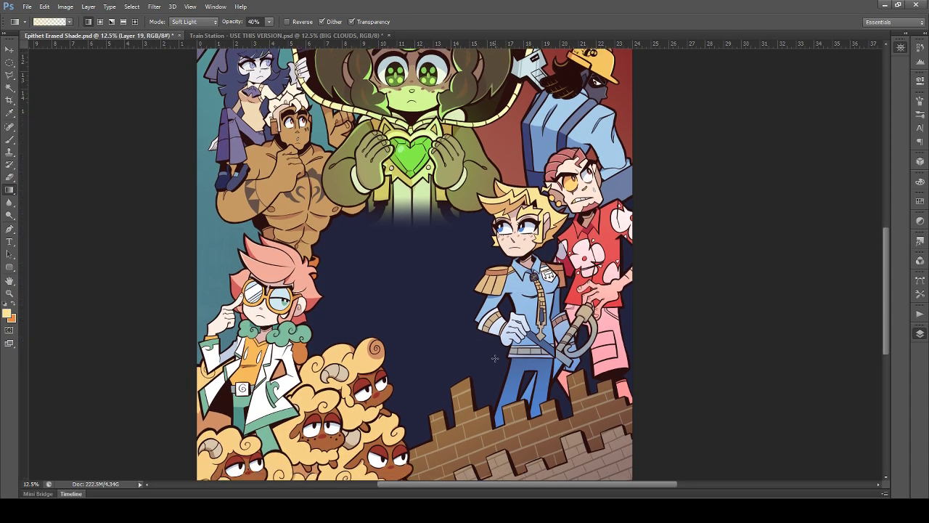
Step: Examine the shading across the whole illustration, from the two large characters at the top to the sheep and brick wall
{"action": "scroll", "coordinate": [495, 358], "scroll_direction": "up", "scroll_amount": 4}
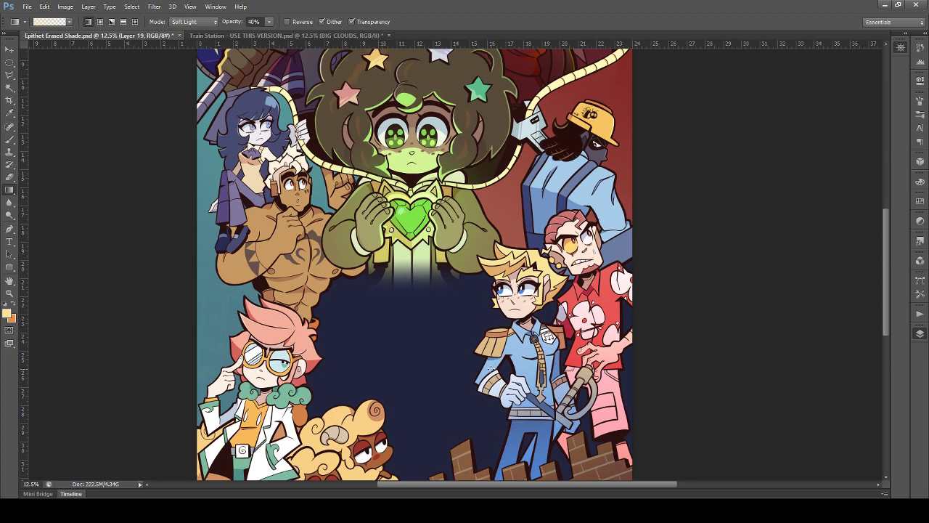
{"action": "scroll", "coordinate": [491, 374], "scroll_direction": "up", "scroll_amount": 1}
{"action": "scroll", "coordinate": [493, 377], "scroll_direction": "up", "scroll_amount": 1}
{"action": "scroll", "coordinate": [493, 385], "scroll_direction": "up", "scroll_amount": 3}
{"action": "scroll", "coordinate": [478, 407], "scroll_direction": "down", "scroll_amount": 2}
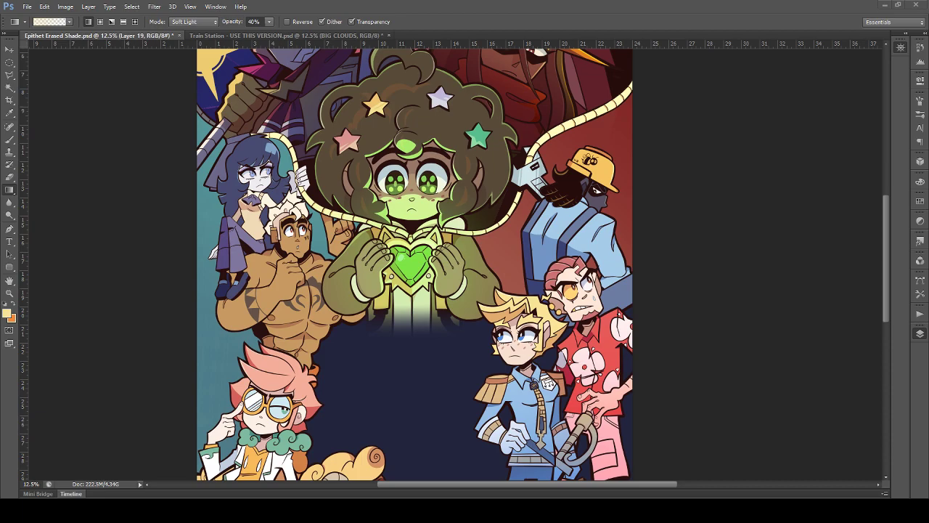
{"action": "scroll", "coordinate": [326, 384], "scroll_direction": "up", "scroll_amount": 5}
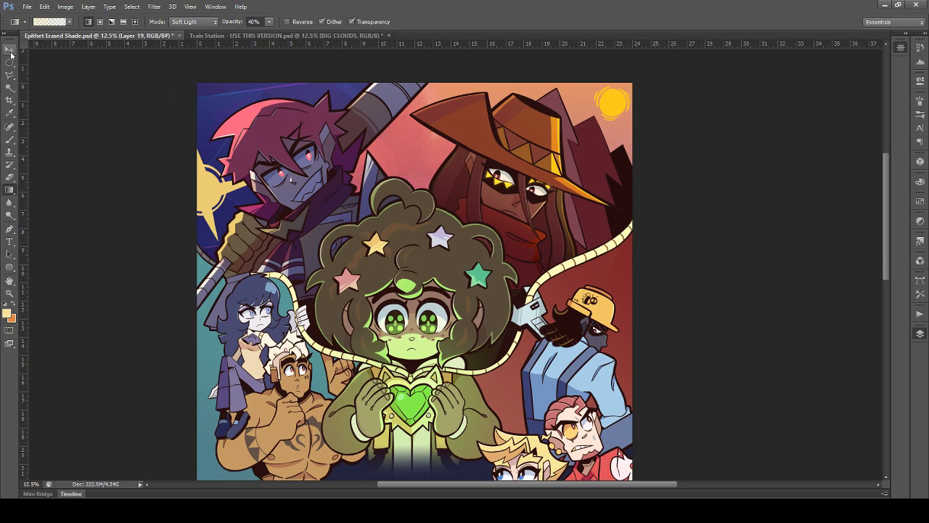
{"action": "left_click", "coordinate": [10, 49]}
{"action": "scroll", "coordinate": [290, 236], "scroll_direction": "down", "scroll_amount": 3}
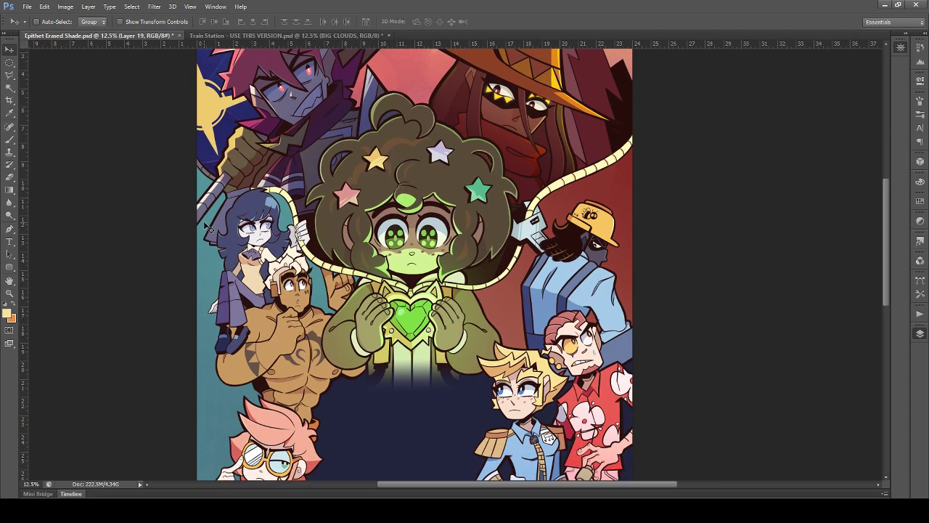
{"action": "scroll", "coordinate": [207, 227], "scroll_direction": "up", "scroll_amount": 4}
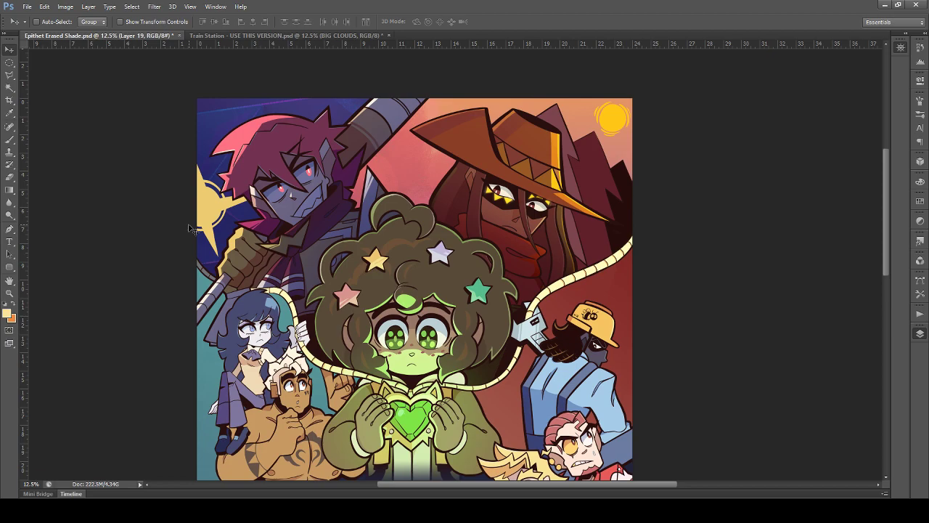
{"action": "scroll", "coordinate": [191, 229], "scroll_direction": "down", "scroll_amount": 2}
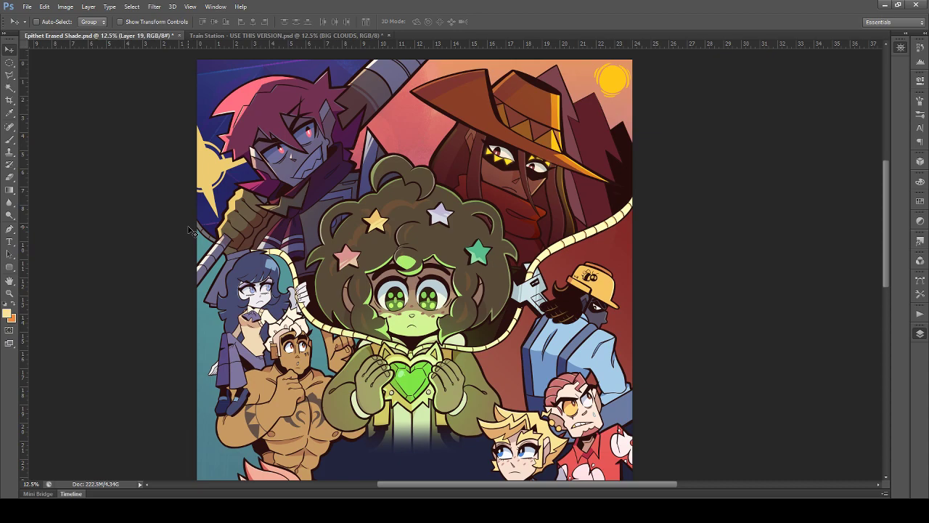
{"action": "scroll", "coordinate": [293, 205], "scroll_direction": "down", "scroll_amount": 3}
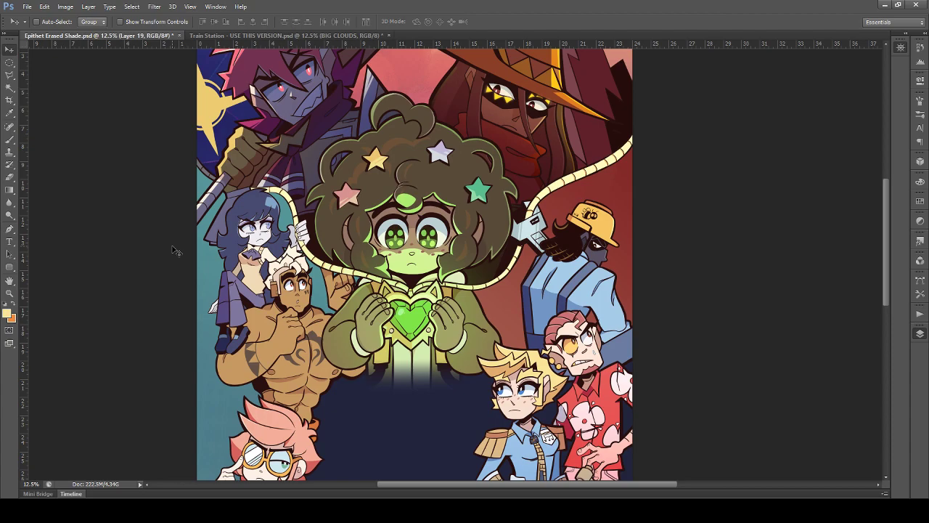
{"action": "scroll", "coordinate": [175, 250], "scroll_direction": "down", "scroll_amount": 1}
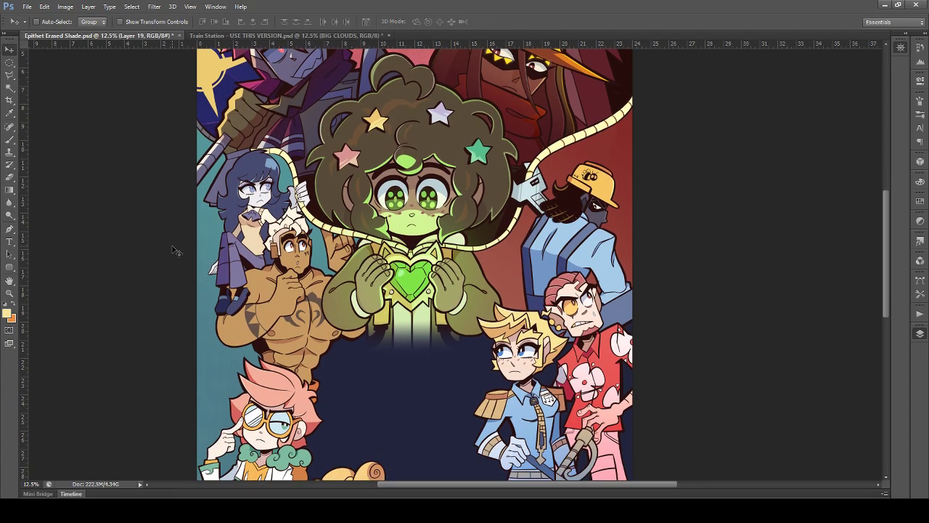
{"action": "scroll", "coordinate": [175, 250], "scroll_direction": "down", "scroll_amount": 1}
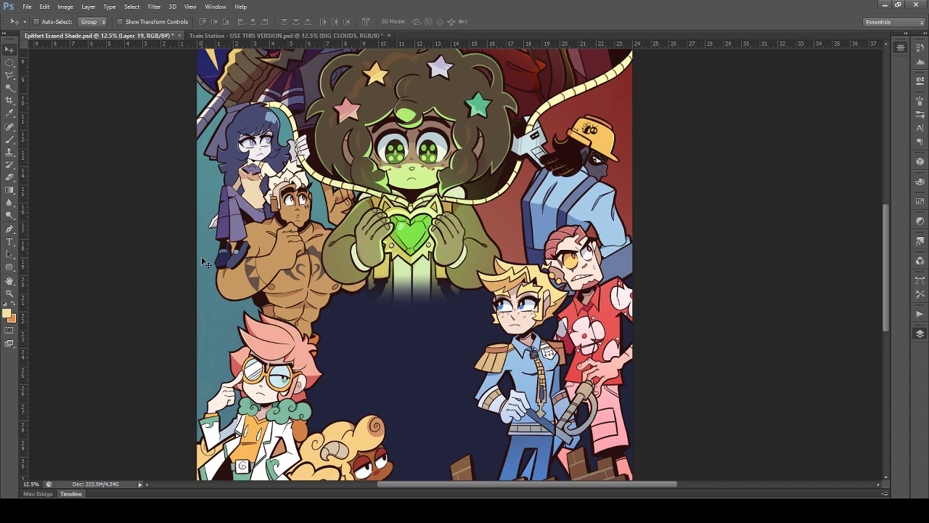
{"action": "scroll", "coordinate": [157, 281], "scroll_direction": "up", "scroll_amount": 2}
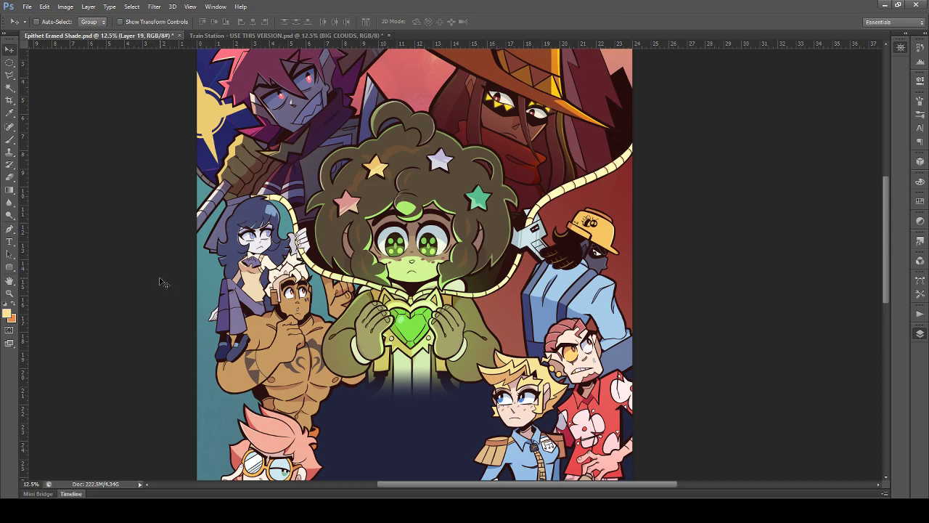
{"action": "scroll", "coordinate": [164, 287], "scroll_direction": "down", "scroll_amount": 5}
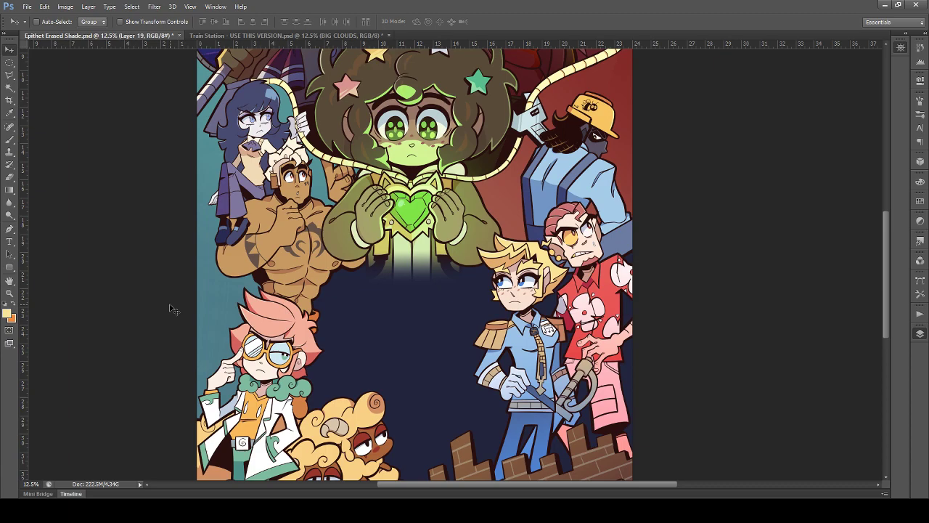
{"action": "scroll", "coordinate": [440, 212], "scroll_direction": "up", "scroll_amount": 3}
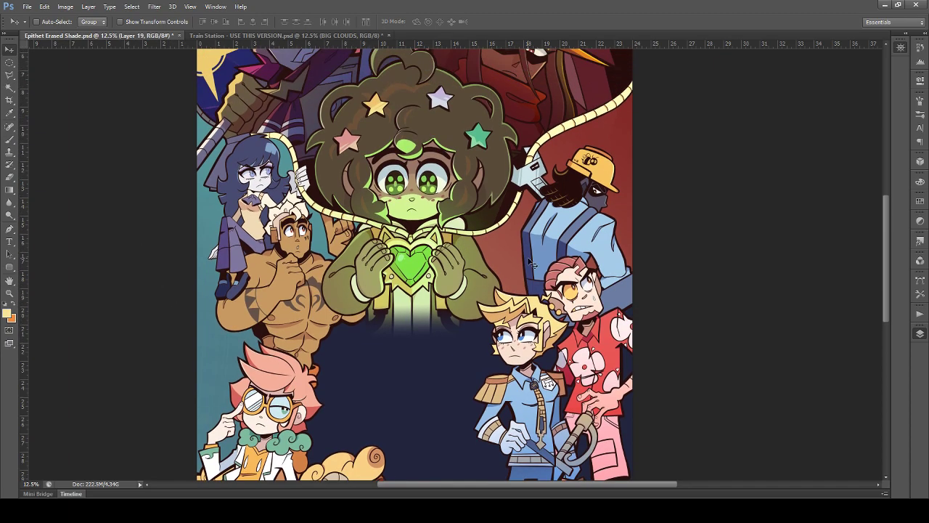
Step: Merge Layer 19 down into the COLOR layer and save the illustration
{"action": "key", "text": "ctrl+plus"}
{"action": "key", "text": "ctrl+plus"}
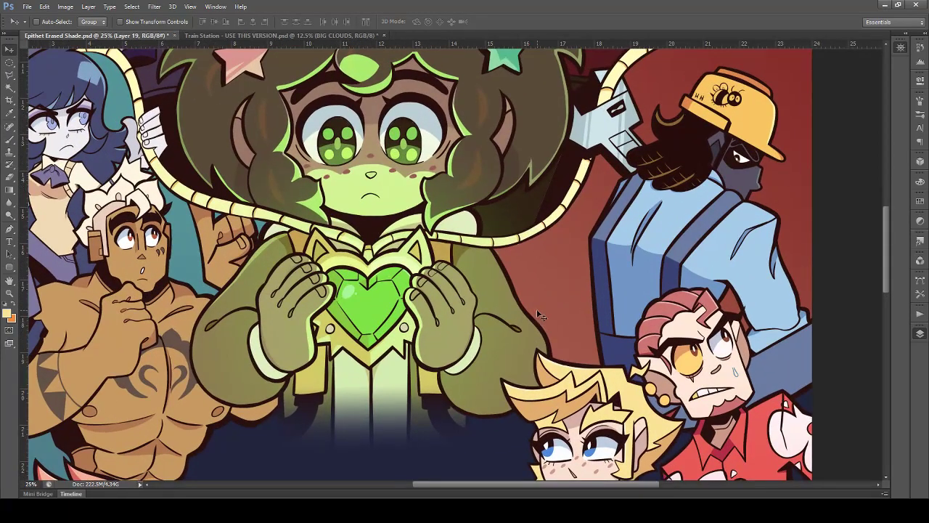
{"action": "left_click_drag", "start_coordinate": [524, 485], "coordinate": [589, 485]}
{"action": "scroll", "coordinate": [558, 388], "scroll_direction": "up", "scroll_amount": 1}
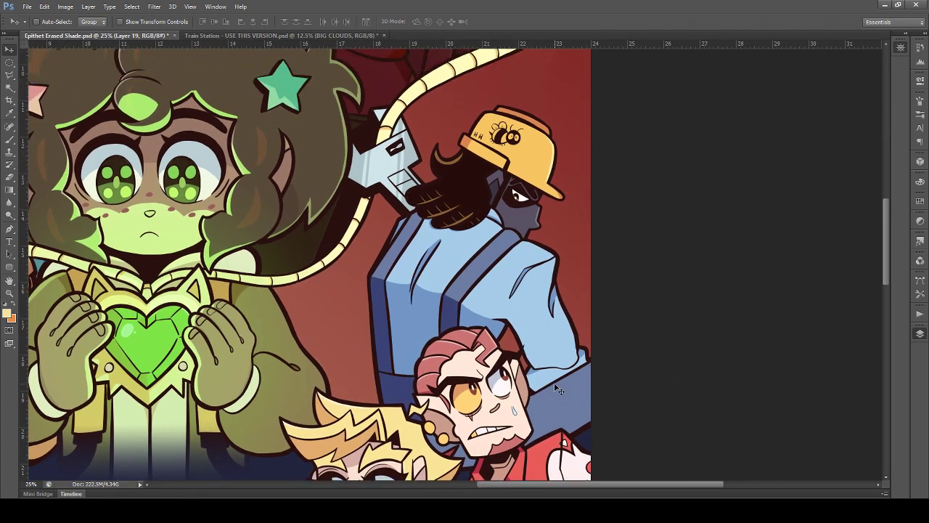
{"action": "key", "text": "ctrl+e"}
{"action": "key", "text": "ctrl+s"}
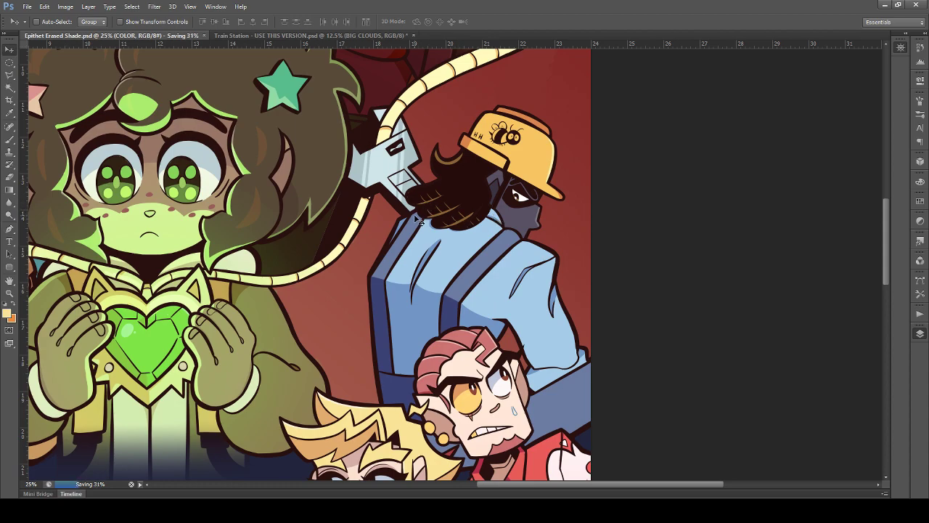
Step: Select the hard-hat character's blue shirt, straps and trousers on the COLOR layer with the Magic Wand at tolerance 32
{"action": "scroll", "coordinate": [417, 218], "scroll_direction": "down", "scroll_amount": 3}
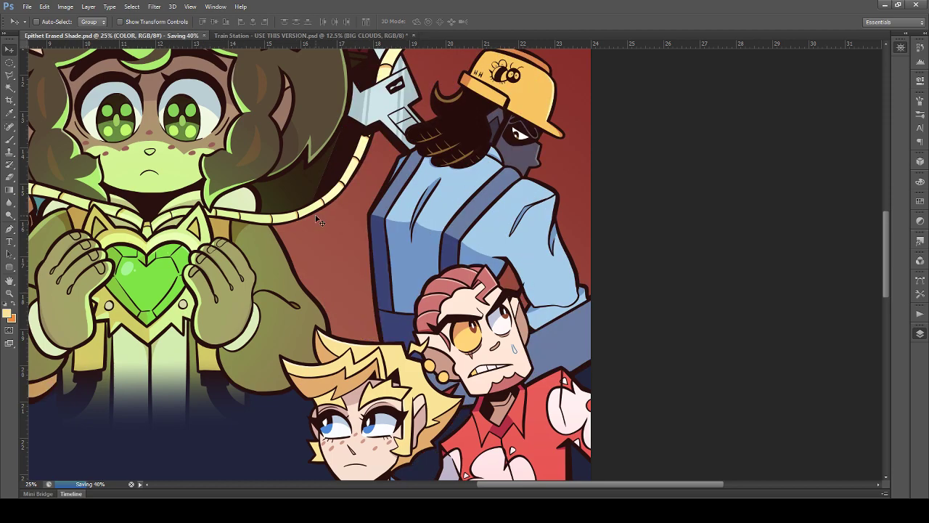
{"action": "left_click", "coordinate": [9, 87]}
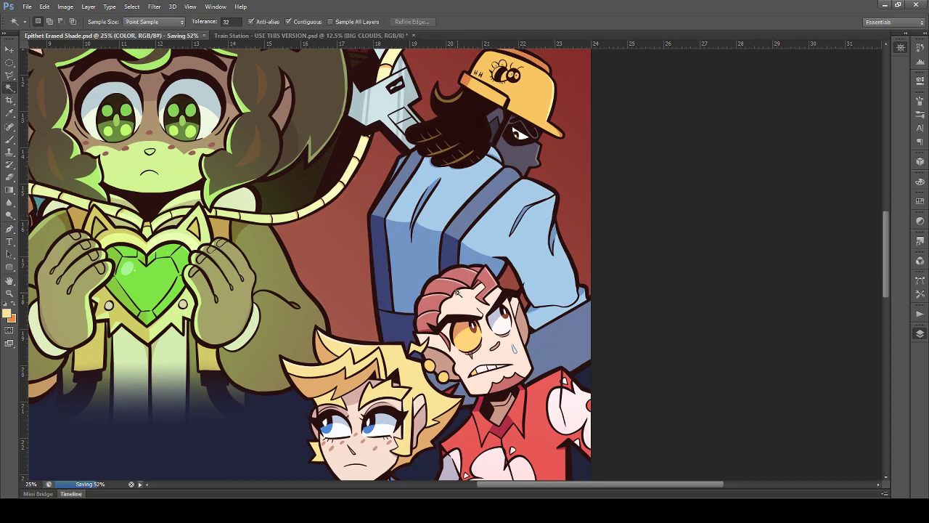
{"action": "left_click", "coordinate": [398, 320]}
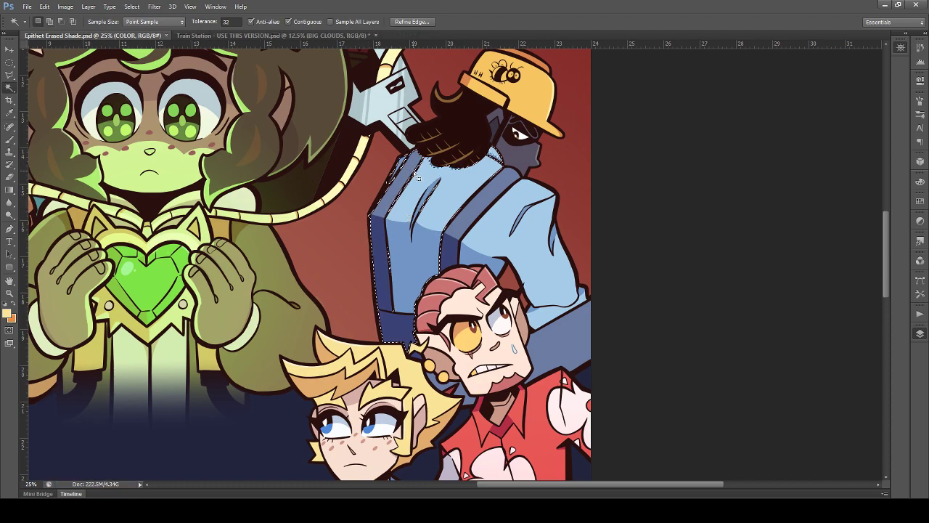
{"action": "left_click", "coordinate": [484, 228]}
{"action": "left_click", "coordinate": [456, 252]}
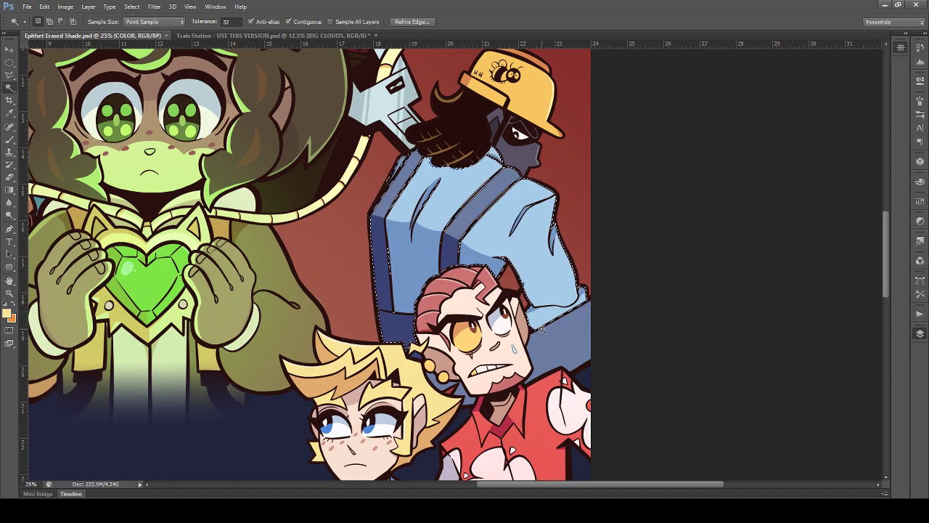
{"action": "scroll", "coordinate": [554, 314], "scroll_direction": "down", "scroll_amount": 1}
{"action": "left_click", "coordinate": [554, 314], "text": "shift"}
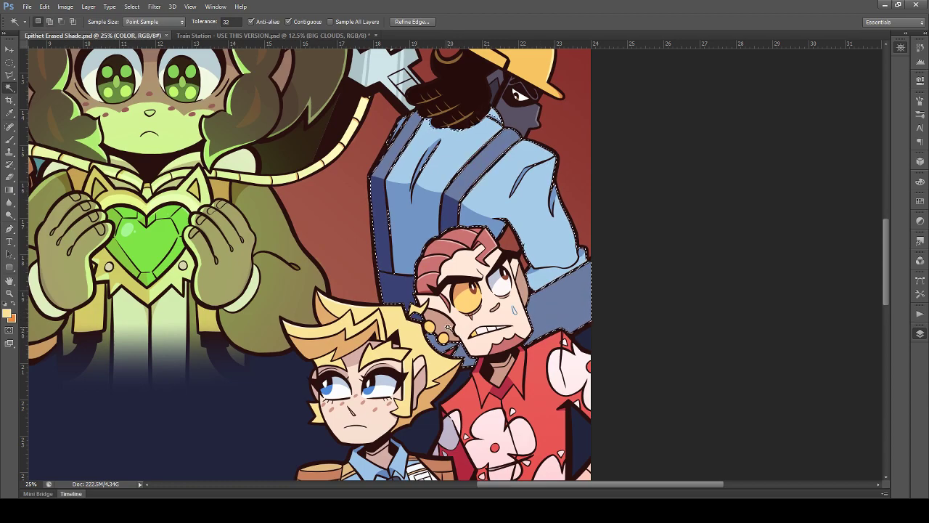
Step: Add the hard-hat character's helmet, head, hair and upper body to the selection with a loose Polygonal Lasso outline
{"action": "scroll", "coordinate": [453, 327], "scroll_direction": "up", "scroll_amount": 2}
{"action": "scroll", "coordinate": [460, 316], "scroll_direction": "up", "scroll_amount": 1}
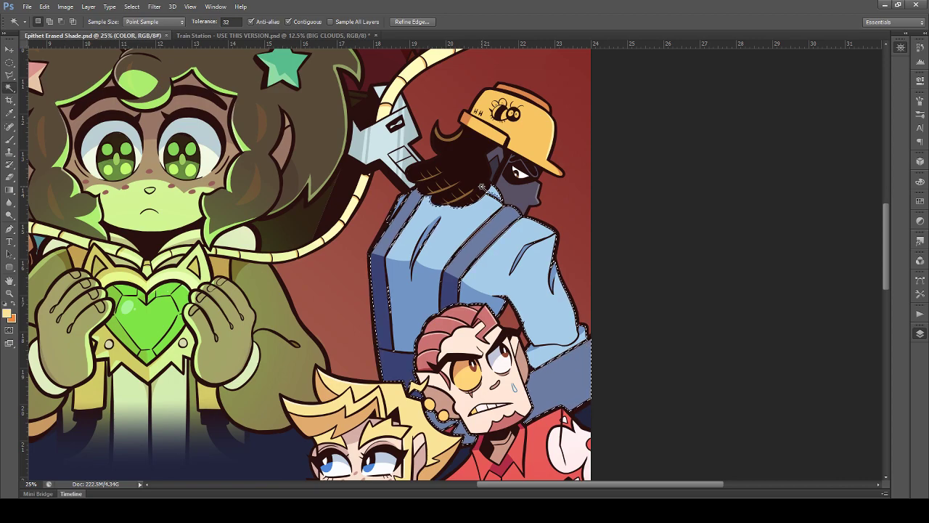
{"action": "left_click", "coordinate": [9, 74]}
{"action": "scroll", "coordinate": [465, 167], "scroll_direction": "up", "scroll_amount": 2}
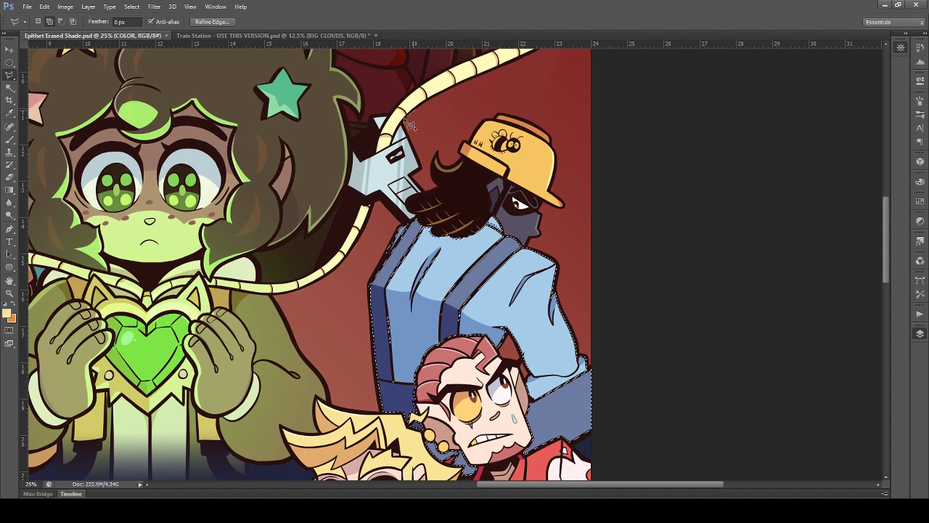
{"action": "mouse_move", "coordinate": [408, 128]}
{"action": "left_mouse_down"}
{"action": "mouse_move", "coordinate": [371, 202]}
{"action": "mouse_move", "coordinate": [349, 298]}
{"action": "mouse_move", "coordinate": [403, 324]}
{"action": "mouse_move", "coordinate": [514, 323]}
{"action": "mouse_move", "coordinate": [578, 351]}
{"action": "mouse_move", "coordinate": [598, 269]}
{"action": "mouse_move", "coordinate": [586, 114]}
{"action": "mouse_move", "coordinate": [518, 89]}
{"action": "mouse_move", "coordinate": [488, 106]}
{"action": "left_mouse_up"}
{"action": "scroll", "coordinate": [526, 160], "scroll_direction": "down", "scroll_amount": 2}
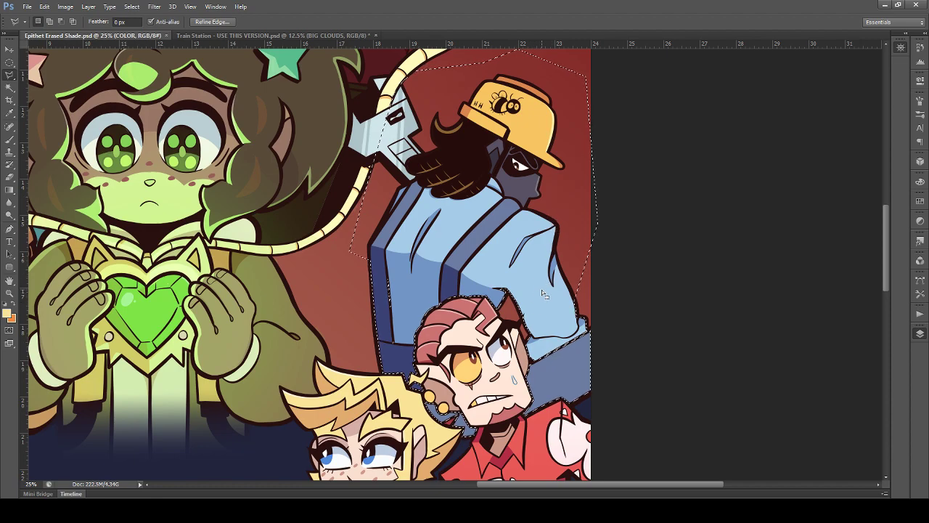
Step: Add the remaining part of the grey wrench behind the rope to the selection with the Polygonal Lasso
{"action": "scroll", "coordinate": [493, 229], "scroll_direction": "up", "scroll_amount": 7}
{"action": "key", "text": "ctrl+plus"}
{"action": "key", "text": "ctrl+plus"}
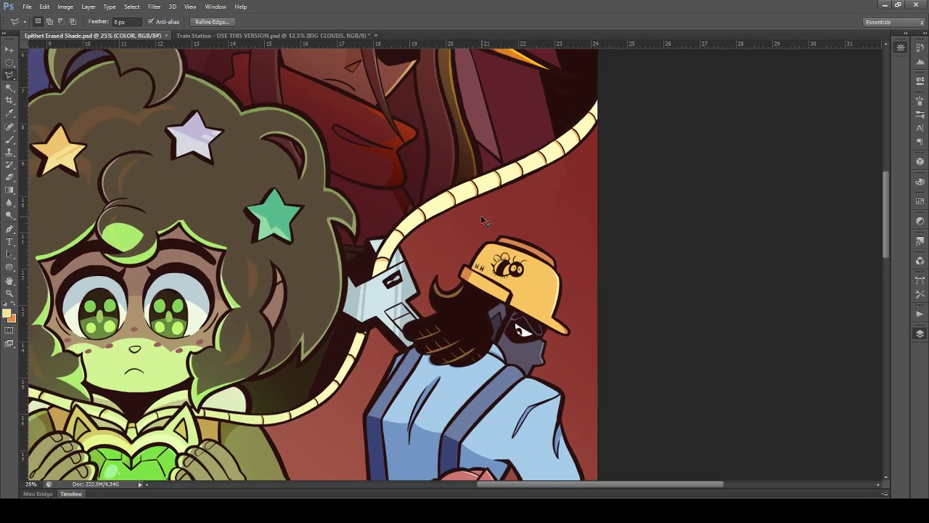
{"action": "scroll", "coordinate": [481, 219], "scroll_direction": "up", "scroll_amount": 1}
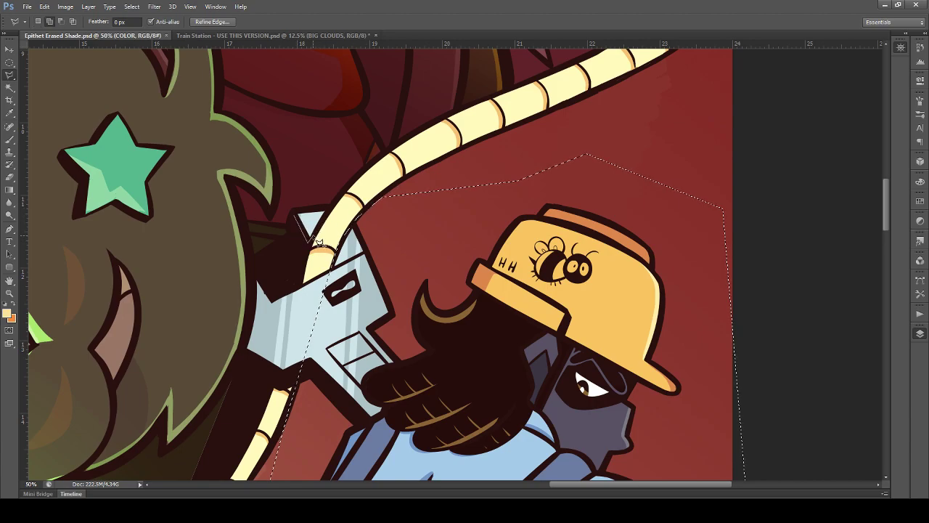
{"action": "left_click", "coordinate": [329, 209]}
{"action": "left_click", "coordinate": [302, 210]}
{"action": "left_click", "coordinate": [294, 215]}
{"action": "scroll", "coordinate": [297, 262], "scroll_direction": "down", "scroll_amount": 2}
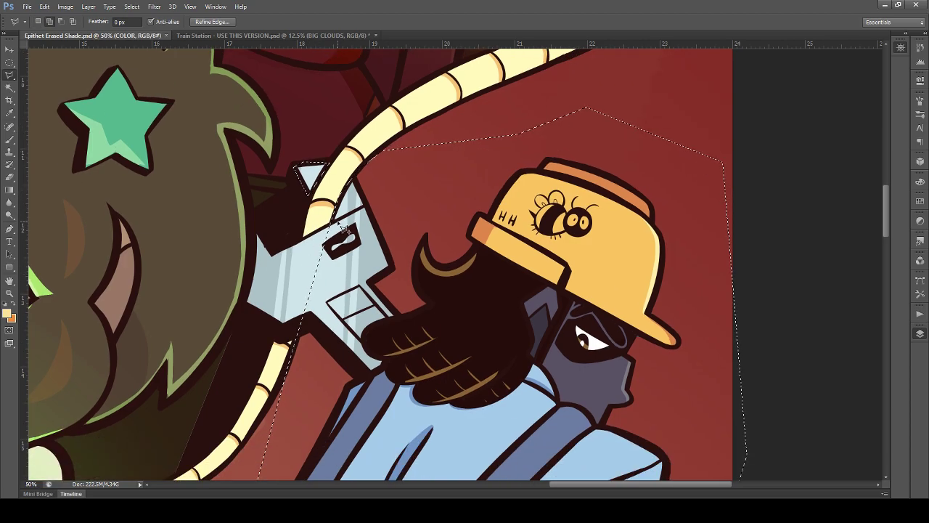
{"action": "mouse_move", "coordinate": [342, 226]}
{"action": "left_mouse_down"}
{"action": "mouse_move", "coordinate": [277, 259]}
{"action": "mouse_move", "coordinate": [258, 231]}
{"action": "mouse_move", "coordinate": [262, 258]}
{"action": "mouse_move", "coordinate": [242, 317]}
{"action": "mouse_move", "coordinate": [267, 335]}
{"action": "mouse_move", "coordinate": [312, 329]}
{"action": "mouse_move", "coordinate": [337, 253]}
{"action": "left_mouse_up"}
Step: Move the selected hard-hat character and wrench colours out of the COLOR layer onto their own new layer
{"action": "key", "text": "ctrl+minus"}
{"action": "key", "text": "ctrl+minus"}
{"action": "key", "text": "ctrl+minus"}
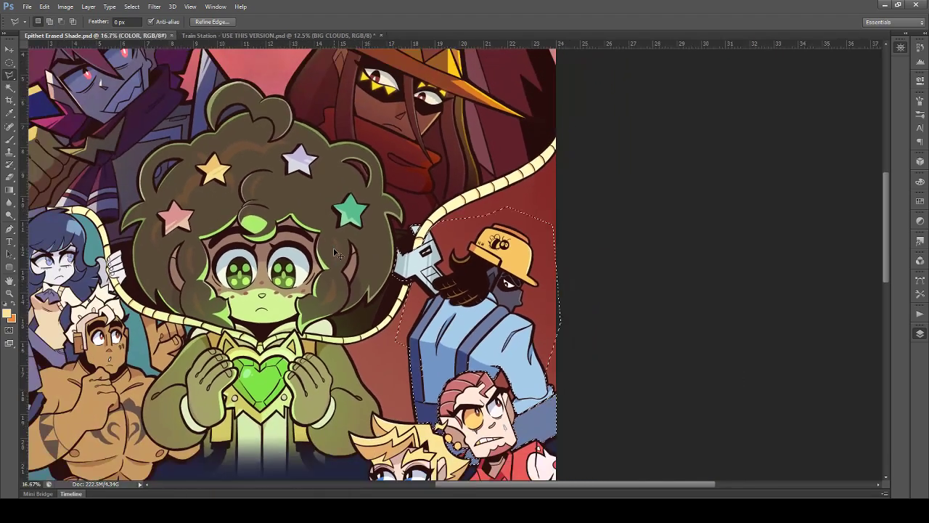
{"action": "key", "text": "Delete"}
{"action": "key", "text": "ctrl+d"}
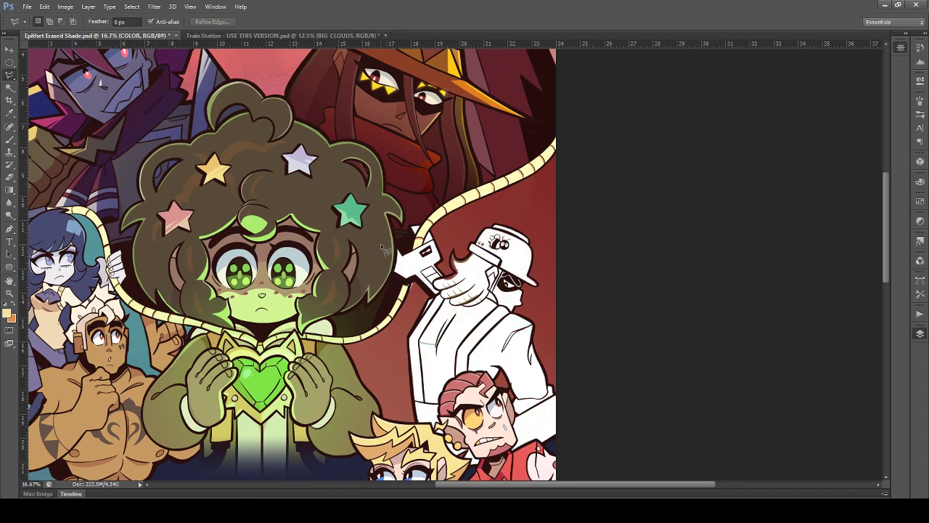
{"action": "left_click", "coordinate": [795, 278]}
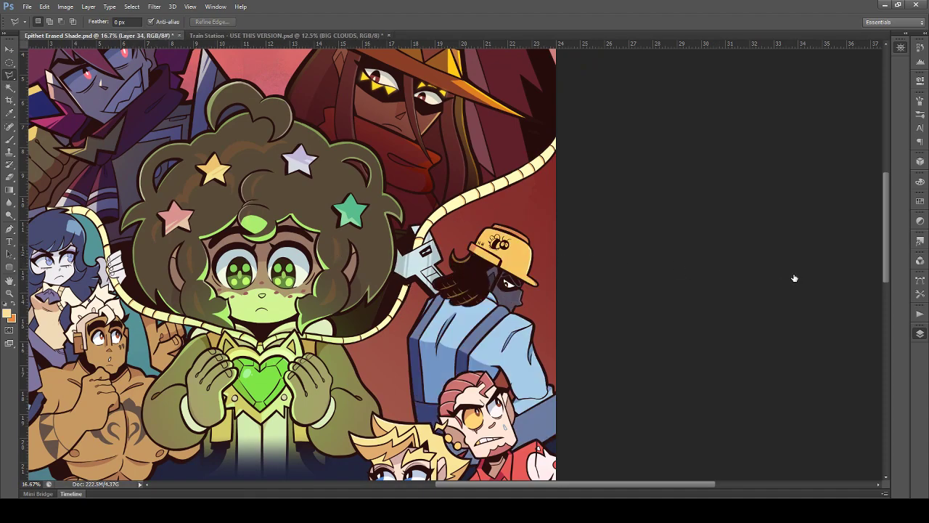
{"action": "scroll", "coordinate": [611, 242], "scroll_direction": "down", "scroll_amount": 1}
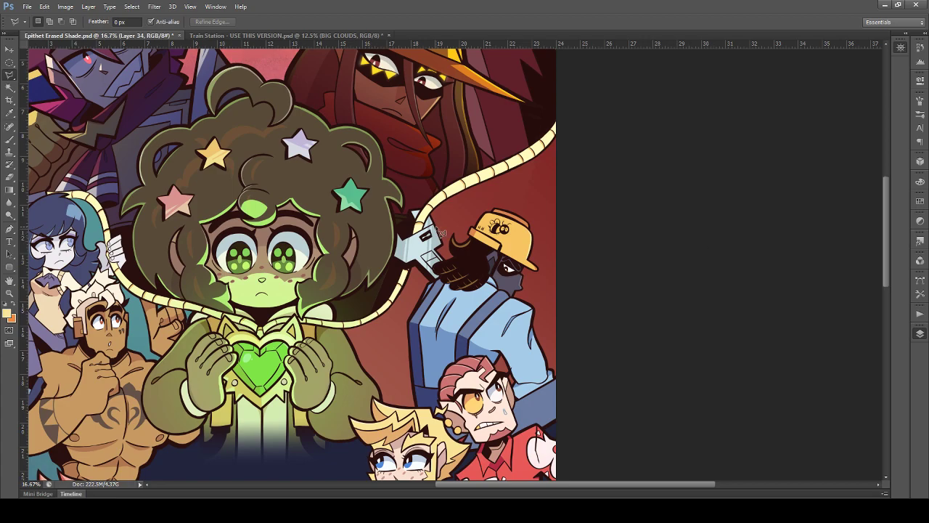
{"action": "key", "text": "ctrl+z"}
{"action": "key", "text": "ctrl+z"}
{"action": "scroll", "coordinate": [369, 291], "scroll_direction": "up", "scroll_amount": 3}
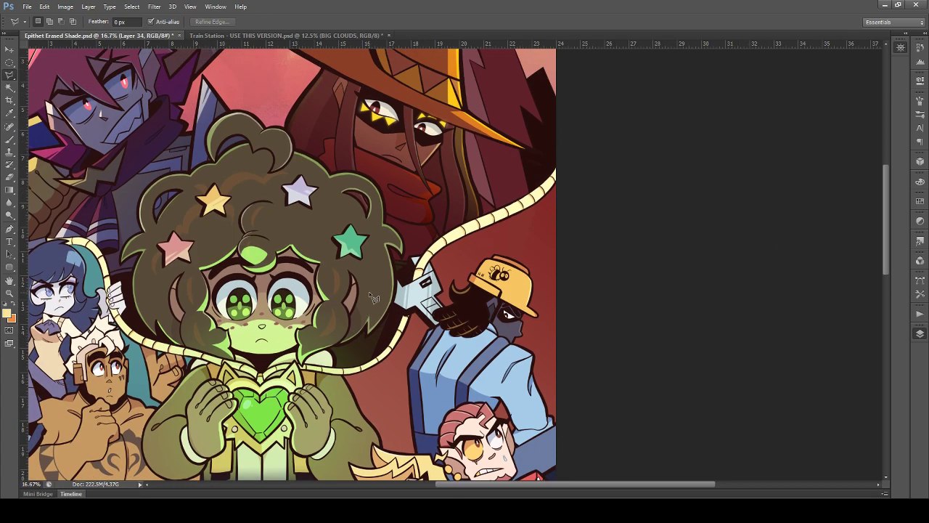
Step: Save the illustration with the hard-hat character's colours on a separate layer and look over the upper characters
{"action": "key", "text": "ctrl+minus"}
{"action": "key", "text": "ctrl+minus"}
{"action": "key", "text": "ctrl+plus"}
{"action": "key", "text": "ctrl+s"}
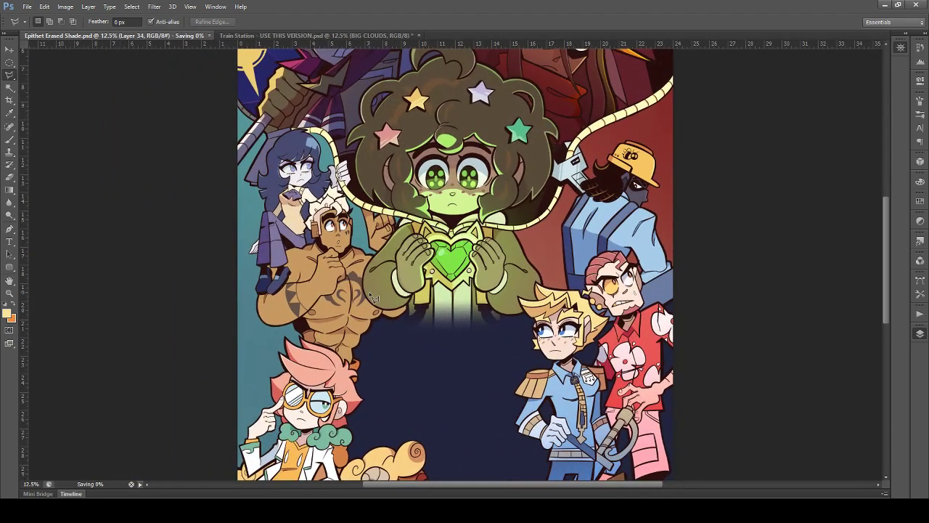
{"action": "scroll", "coordinate": [394, 282], "scroll_direction": "up", "scroll_amount": 3}
{"action": "scroll", "coordinate": [395, 277], "scroll_direction": "up", "scroll_amount": 5}
{"action": "scroll", "coordinate": [433, 312], "scroll_direction": "down", "scroll_amount": 4}
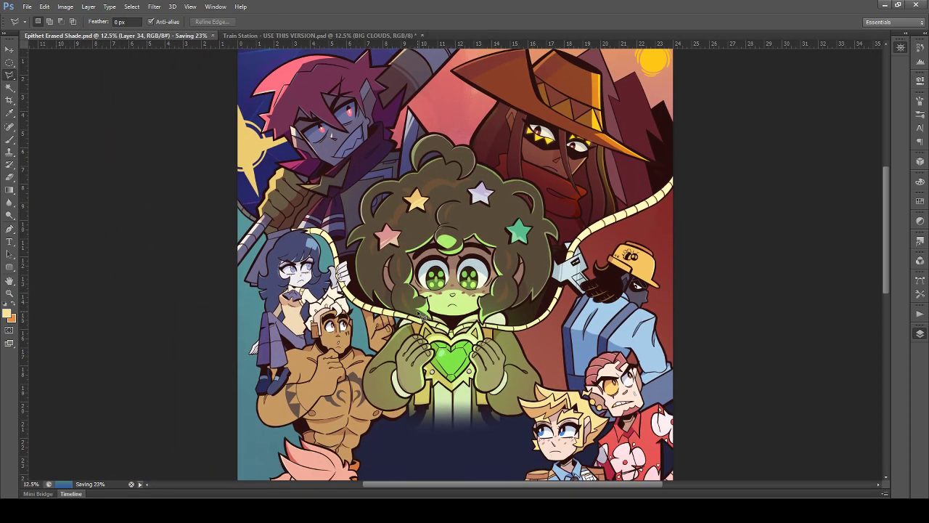
{"action": "scroll", "coordinate": [438, 316], "scroll_direction": "up", "scroll_amount": 2}
{"action": "scroll", "coordinate": [429, 305], "scroll_direction": "down", "scroll_amount": 5}
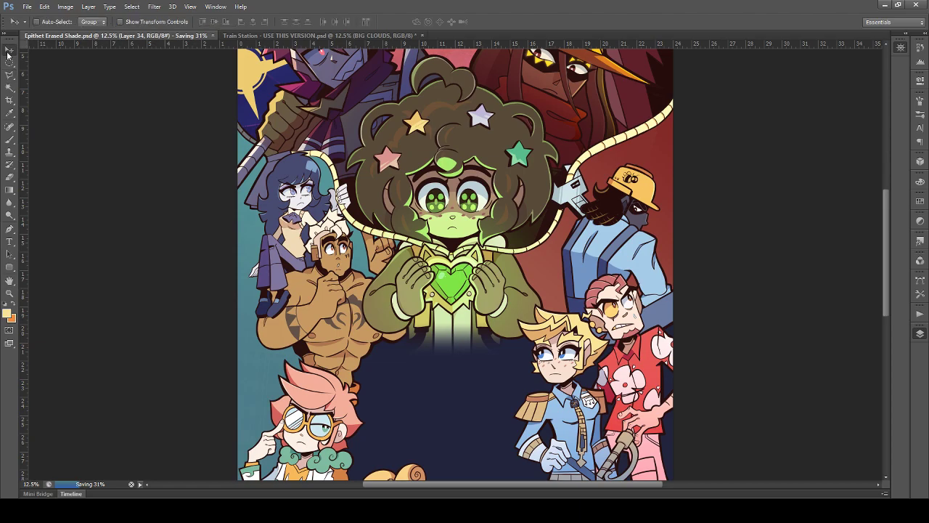
{"action": "left_click", "coordinate": [9, 49]}
{"action": "scroll", "coordinate": [725, 266], "scroll_direction": "up", "scroll_amount": 2}
{"action": "left_click_drag", "start_coordinate": [625, 274], "coordinate": [644, 132]}
{"action": "key", "text": "ctrl+shift+z"}
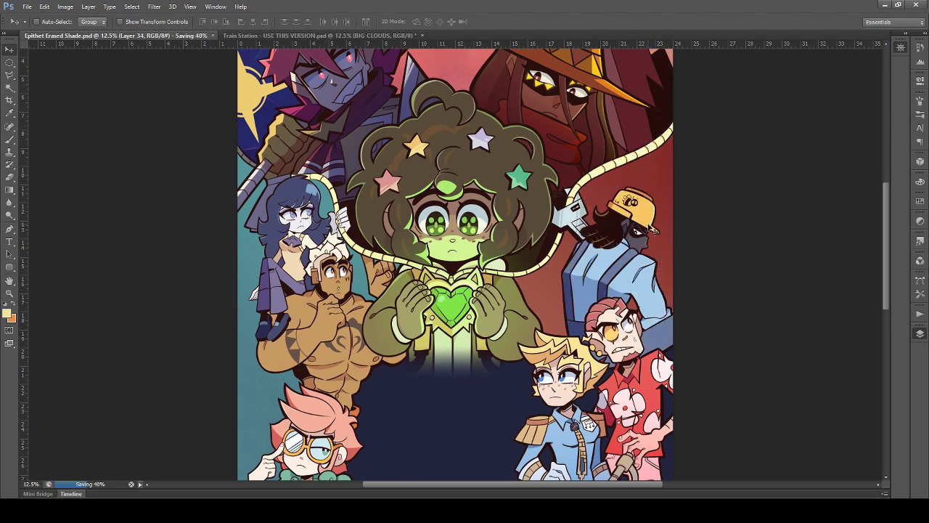
Step: Try to move the hard-hat character's separated colours away from the line art
{"action": "left_click_drag", "start_coordinate": [445, 483], "coordinate": [510, 481]}
{"action": "key", "text": "ctrl+plus"}
{"action": "key", "text": "ctrl+plus"}
{"action": "key", "text": "ctrl+plus"}
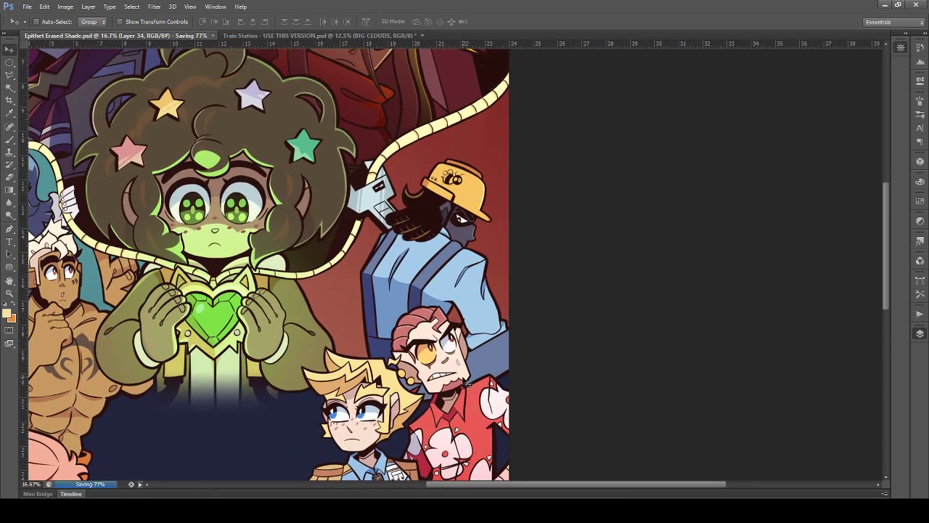
{"action": "scroll", "coordinate": [375, 267], "scroll_direction": "up", "scroll_amount": 1}
{"action": "left_click_drag", "start_coordinate": [379, 270], "coordinate": [419, 253]}
{"action": "key", "text": "ctrl+z"}
{"action": "key", "text": "ctrl+z"}
{"action": "key", "text": "ctrl+z"}
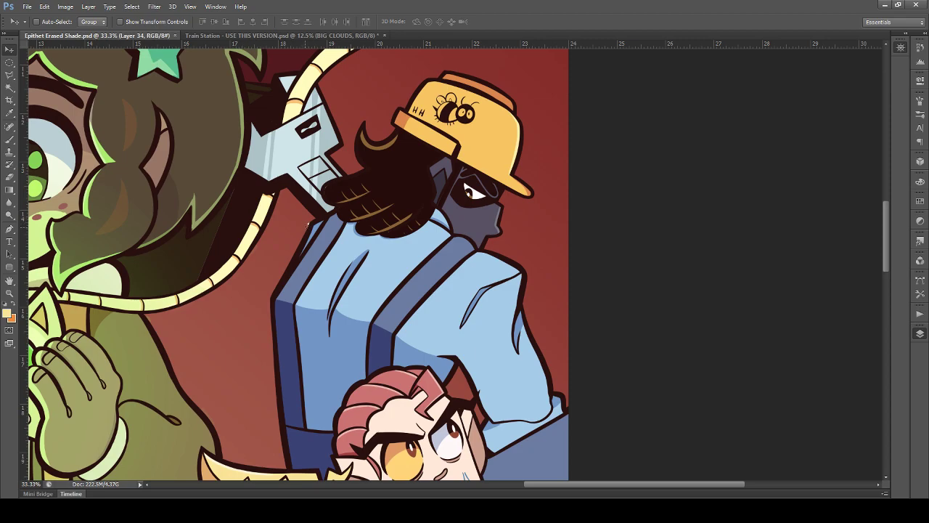
{"action": "key", "text": "ctrl+z"}
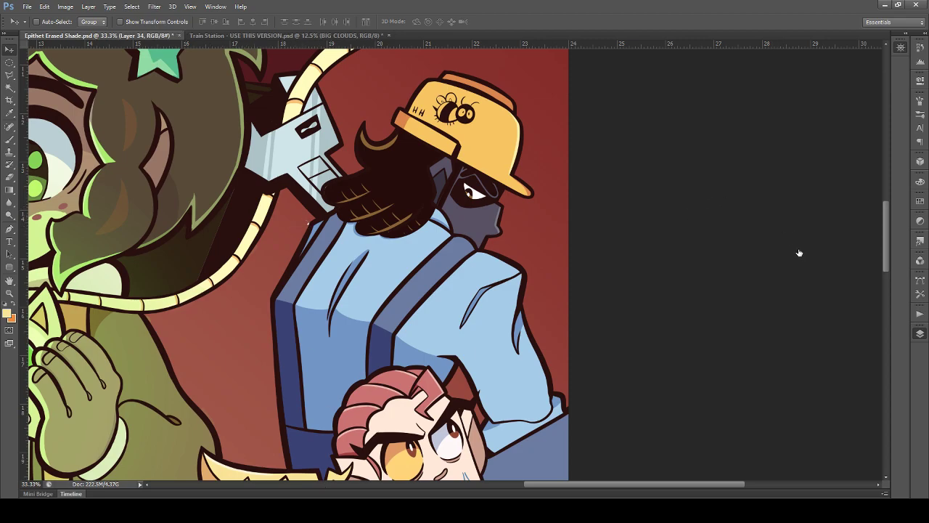
Step: Hide the COLOR layer and select the Zora Trees layer above the hard-hat character
{"action": "key", "text": "ctrl+alt+z"}
{"action": "scroll", "coordinate": [90, 143], "scroll_direction": "up", "scroll_amount": 2}
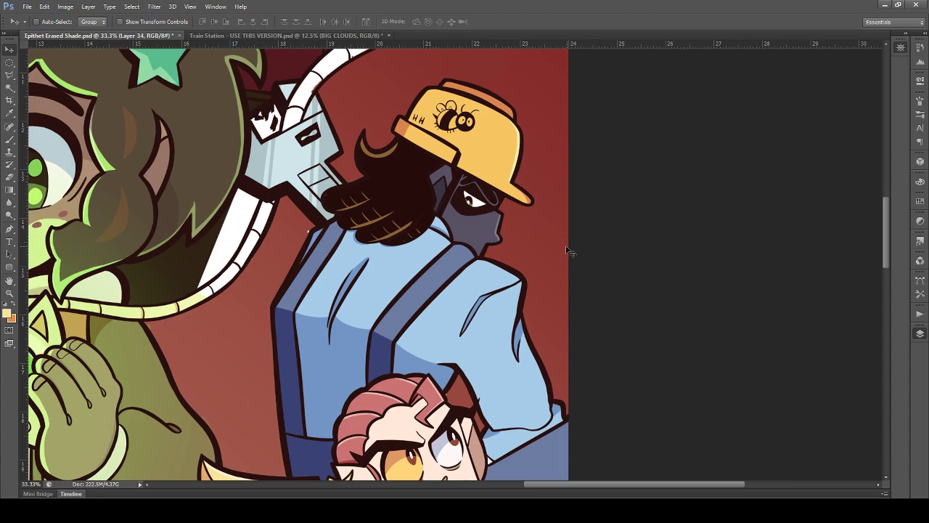
{"action": "scroll", "coordinate": [334, 162], "scroll_direction": "up", "scroll_amount": 1}
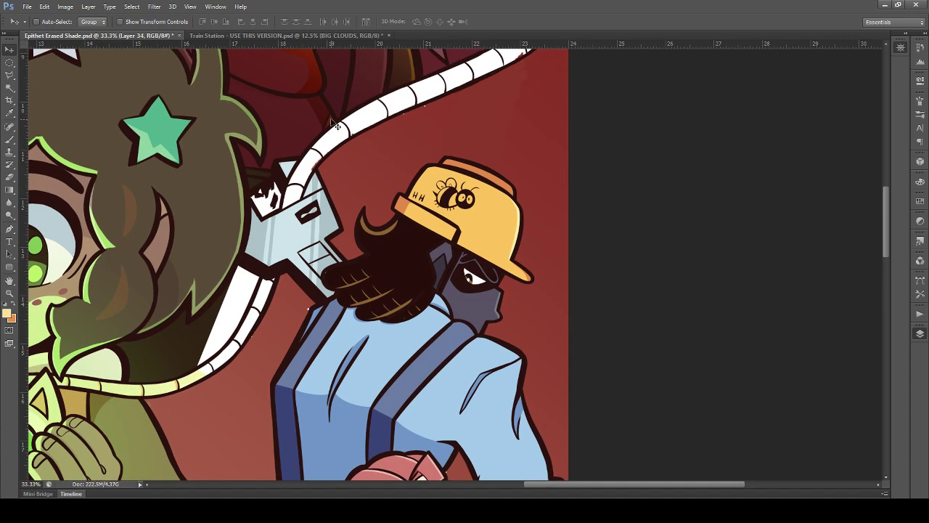
{"action": "scroll", "coordinate": [451, 122], "scroll_direction": "up", "scroll_amount": 3}
{"action": "left_click", "coordinate": [456, 113], "text": "ctrl"}
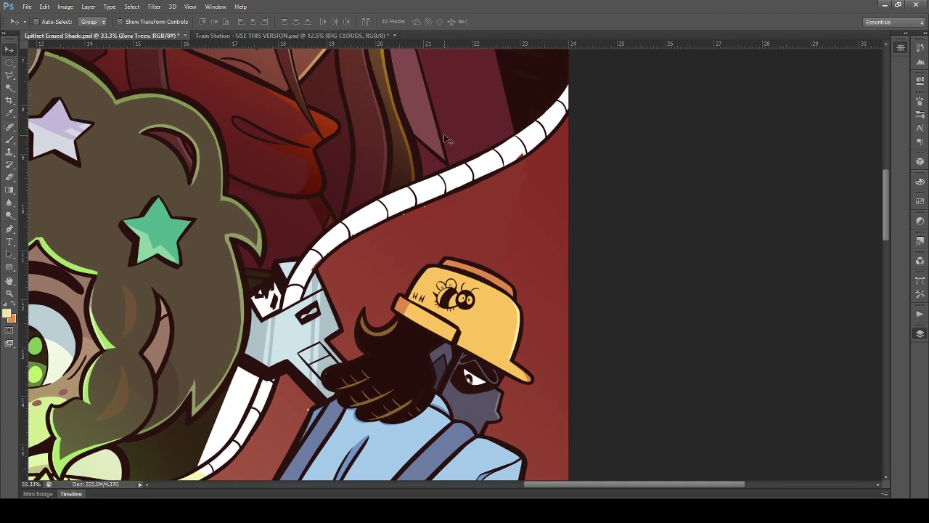
Step: Try to brush the white gap between the hair and the rope with the sampled dark brown on the Zora Trees layer
{"action": "left_click", "coordinate": [9, 114]}
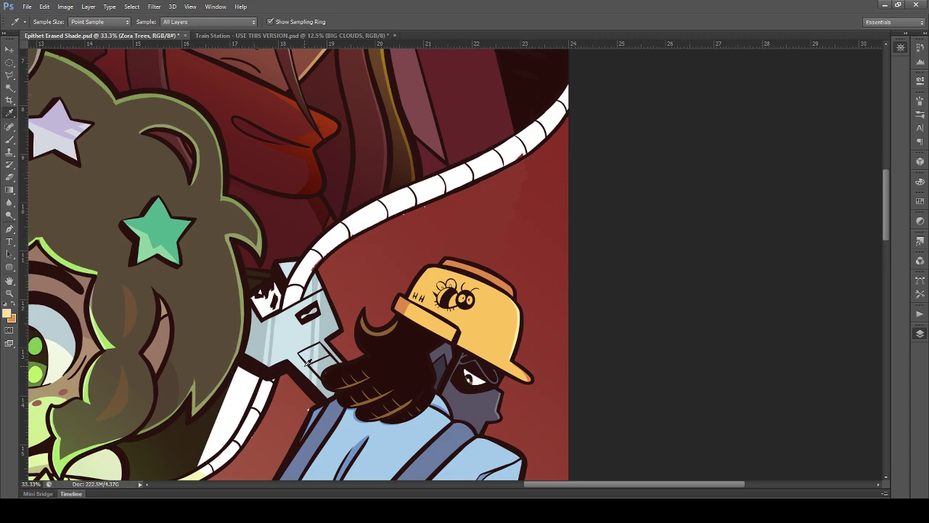
{"action": "left_click", "coordinate": [377, 339]}
{"action": "left_click", "coordinate": [10, 140]}
{"action": "scroll", "coordinate": [90, 116], "scroll_direction": "down", "scroll_amount": 1}
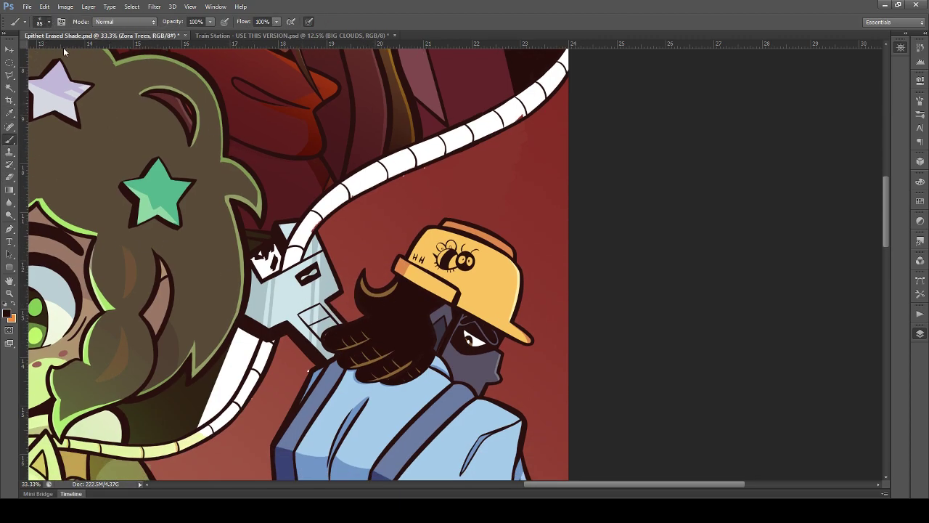
{"action": "mouse_move", "coordinate": [203, 421]}
{"action": "left_mouse_down"}
{"action": "mouse_move", "coordinate": [209, 404]}
{"action": "mouse_move", "coordinate": [197, 413]}
{"action": "mouse_move", "coordinate": [206, 416]}
{"action": "mouse_move", "coordinate": [219, 379]}
{"action": "mouse_move", "coordinate": [202, 395]}
{"action": "left_mouse_up"}
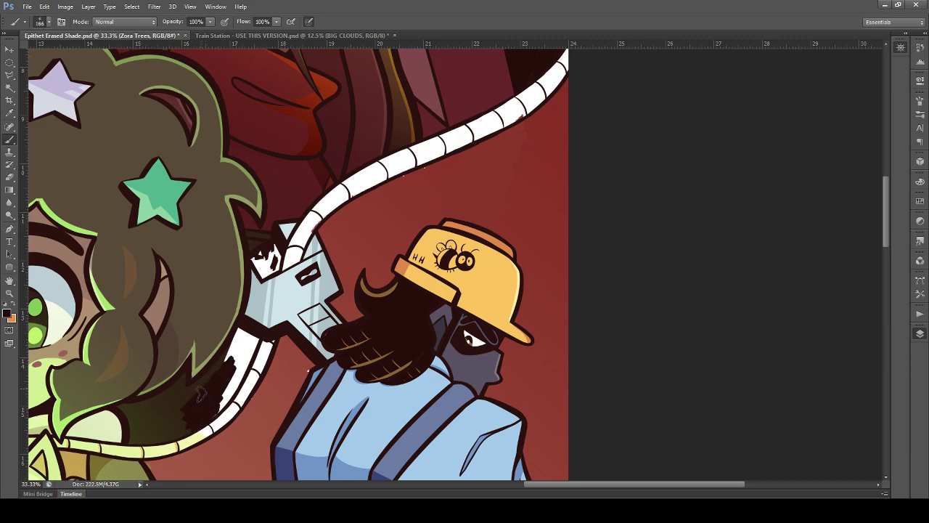
{"action": "key", "text": "ctrl+alt+z"}
{"action": "key", "text": "ctrl+alt+z"}
{"action": "key", "text": "ctrl+alt+z"}
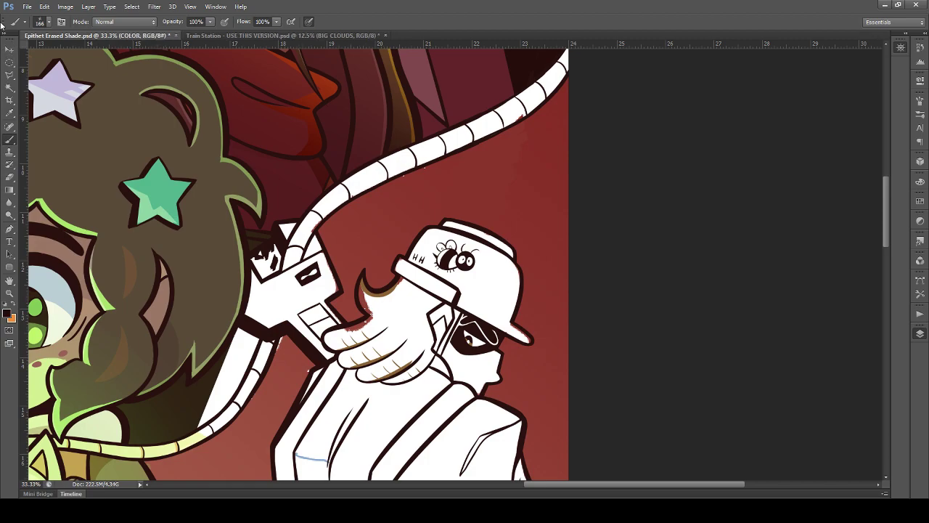
{"action": "key", "text": "ctrl+alt+z"}
Step: Test-move the colours on Layer 34 away from the hard-hat character's line art and undo the move
{"action": "left_click", "coordinate": [10, 49]}
{"action": "scroll", "coordinate": [408, 349], "scroll_direction": "down", "scroll_amount": 3}
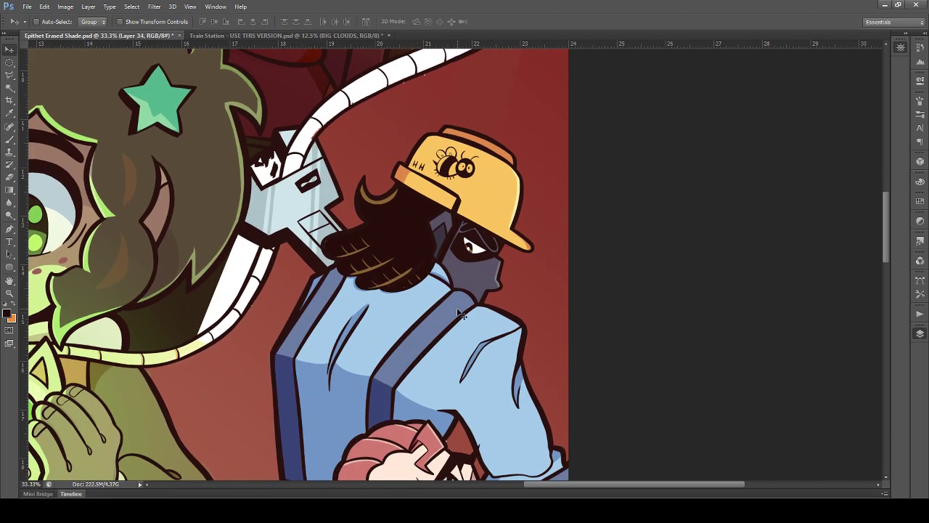
{"action": "left_click_drag", "start_coordinate": [481, 284], "coordinate": [514, 258]}
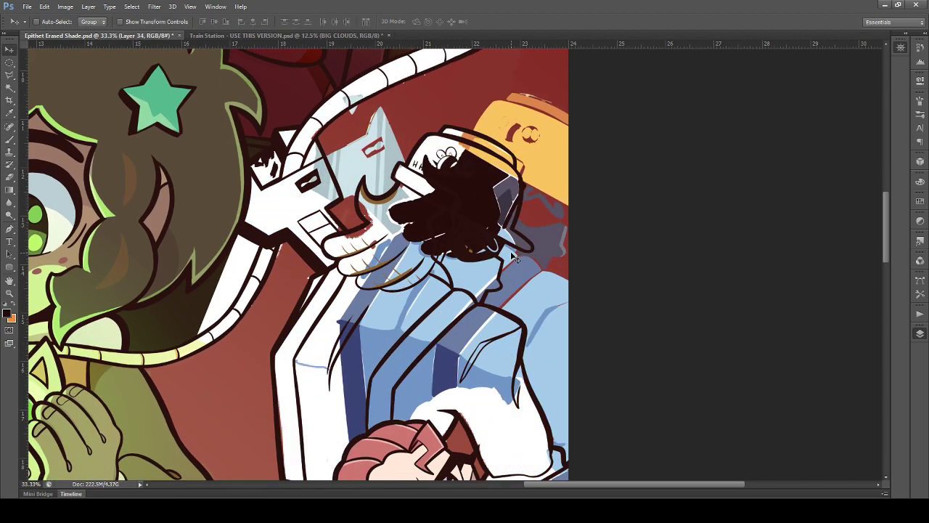
{"action": "key", "text": "ctrl+z"}
Step: Try a brush stroke beside the rope on Layer 11 and sample the red of the brick wall
{"action": "key", "text": "ctrl+s"}
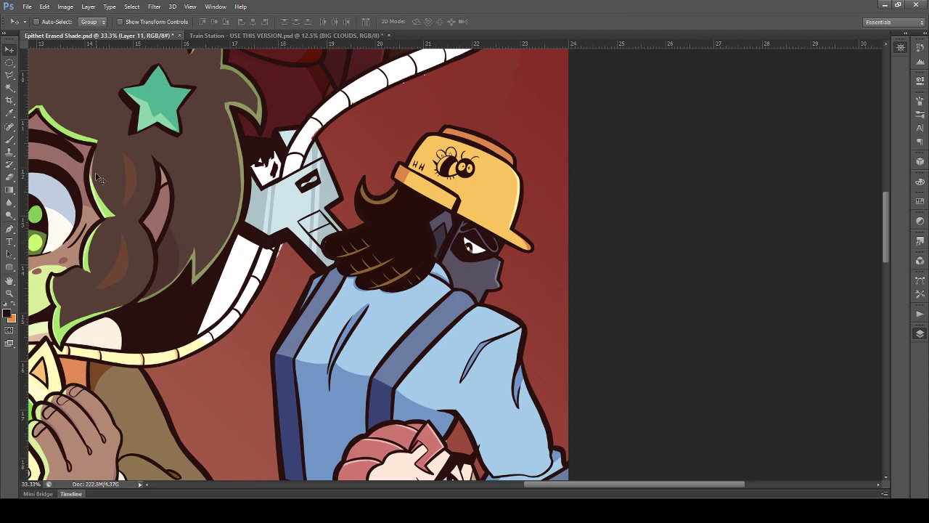
{"action": "left_click", "coordinate": [10, 139]}
{"action": "left_click_drag", "start_coordinate": [256, 318], "coordinate": [255, 316]}
{"action": "key", "text": "ctrl+z"}
{"action": "left_click", "coordinate": [270, 296], "text": "alt"}
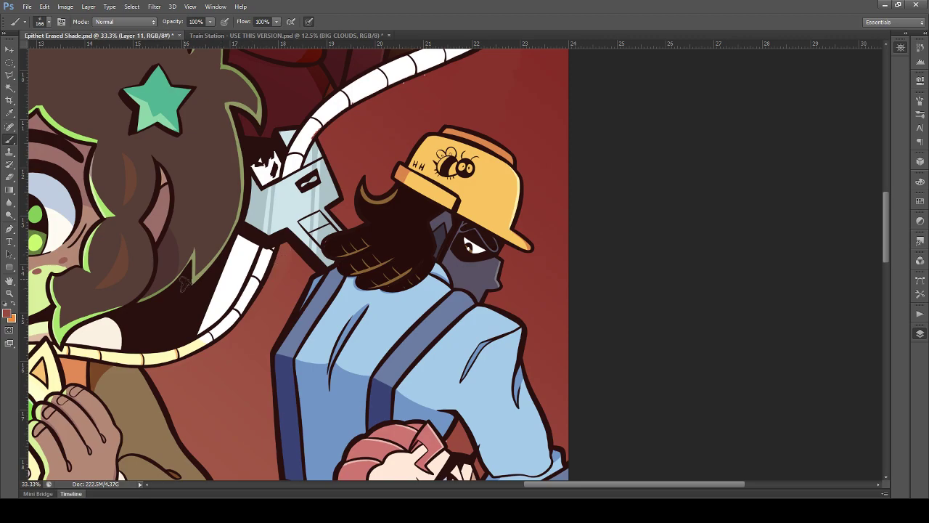
Step: Save the illustration and look over the characters around the central girl
{"action": "key", "text": "ctrl+0"}
{"action": "key", "text": "ctrl+minus"}
{"action": "key", "text": "ctrl+s"}
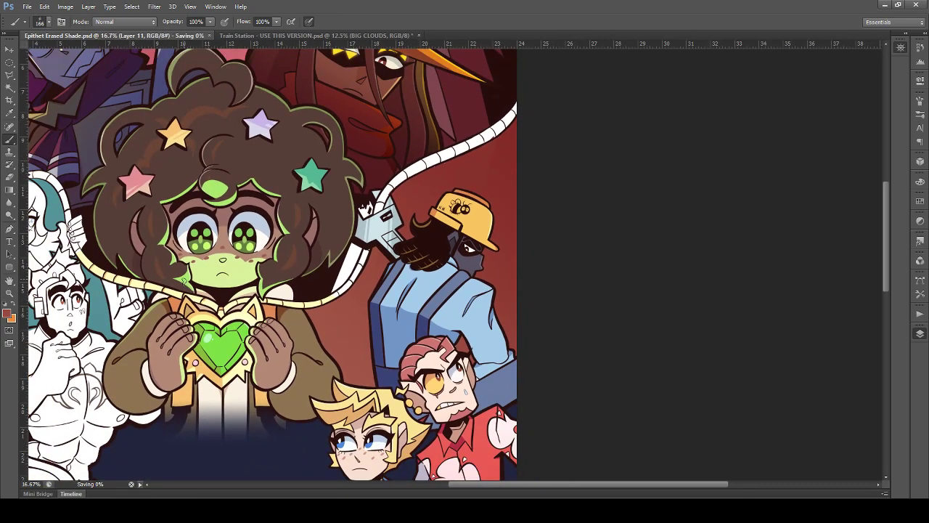
{"action": "scroll", "coordinate": [174, 258], "scroll_direction": "up", "scroll_amount": 2}
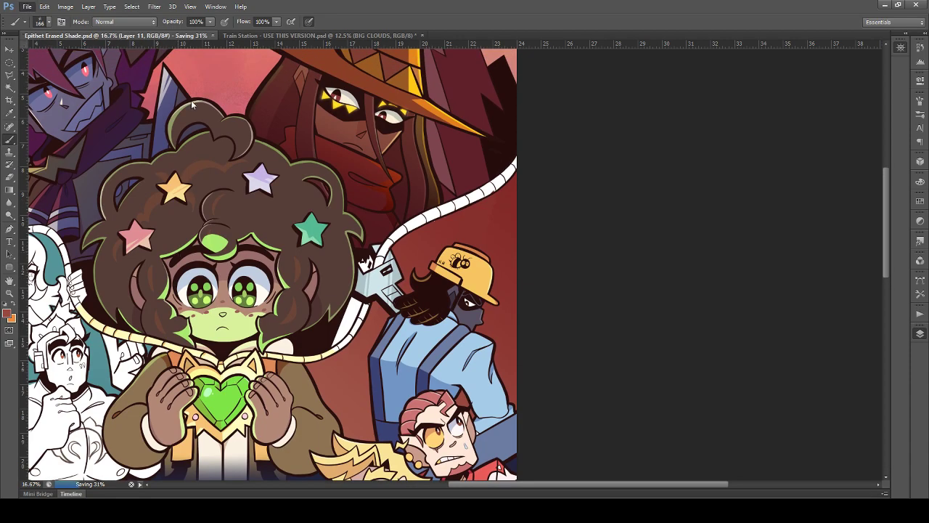
{"action": "scroll", "coordinate": [461, 138], "scroll_direction": "down", "scroll_amount": 3}
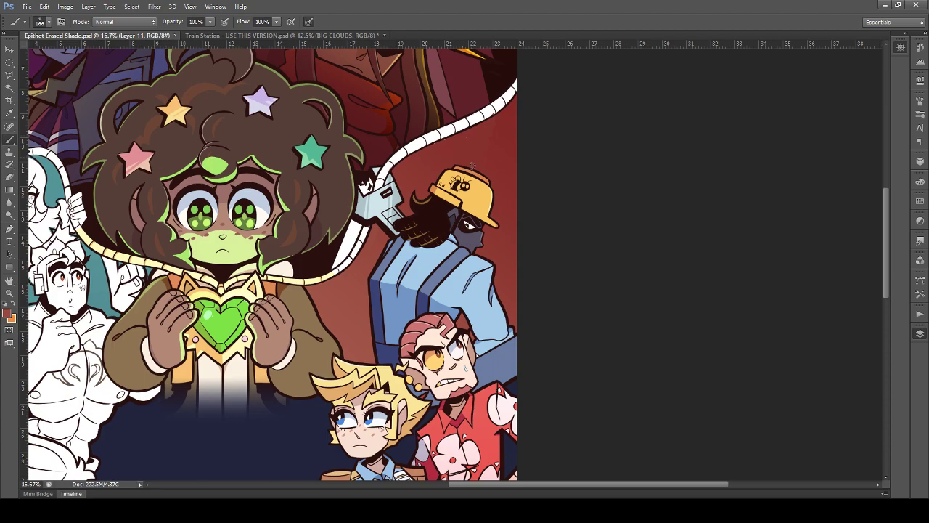
Step: Select Layer 34 from the artwork and try to shift the hard-hat character's colours sideways
{"action": "left_click", "coordinate": [797, 476]}
{"action": "key", "text": "ctrl+z"}
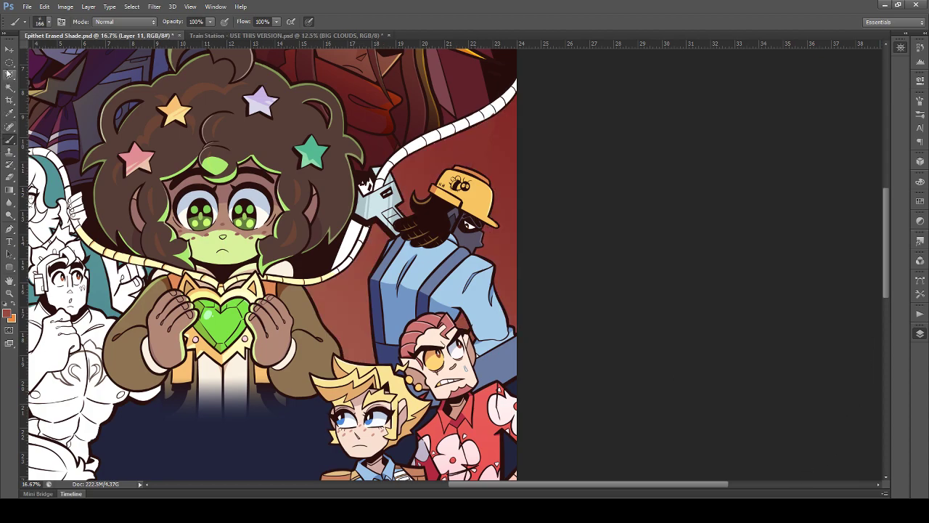
{"action": "left_click", "coordinate": [9, 49]}
{"action": "left_click", "coordinate": [324, 277], "text": "ctrl"}
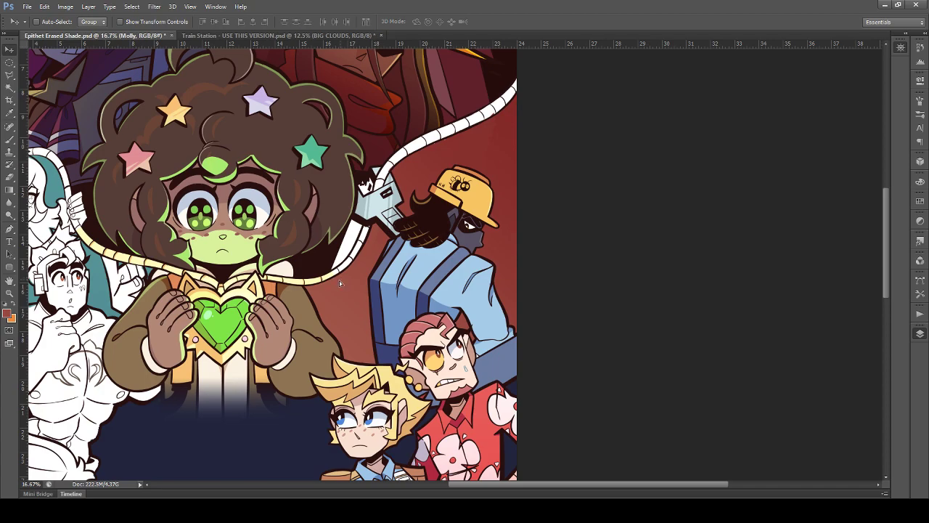
{"action": "left_click", "coordinate": [381, 214], "text": "ctrl"}
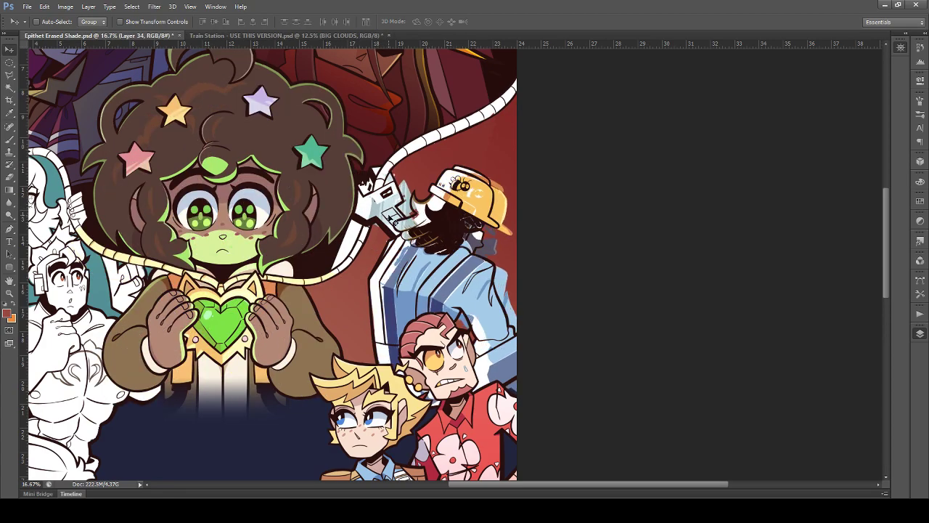
{"action": "left_click_drag", "start_coordinate": [422, 273], "coordinate": [457, 274]}
{"action": "key", "text": "ctrl+z"}
{"action": "key", "text": "ctrl+z"}
{"action": "key", "text": "ctrl+z"}
Step: Make the COLOR layer visible and select it for editing the rope around the hard-hat character
{"action": "scroll", "coordinate": [453, 281], "scroll_direction": "up", "scroll_amount": 1}
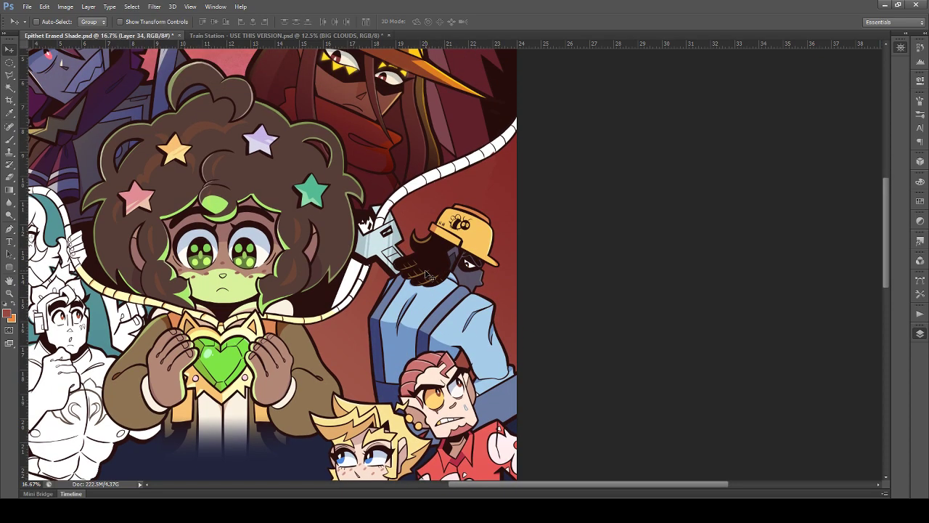
{"action": "key", "text": "ctrl+plus"}
{"action": "key", "text": "ctrl+plus"}
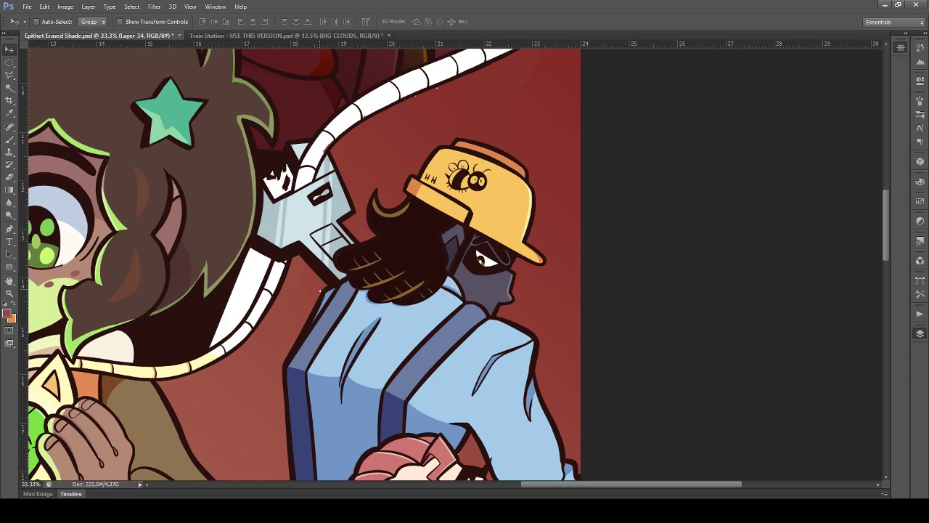
{"action": "left_click", "coordinate": [342, 179], "text": "ctrl"}
{"action": "left_click", "coordinate": [213, 365], "text": "ctrl"}
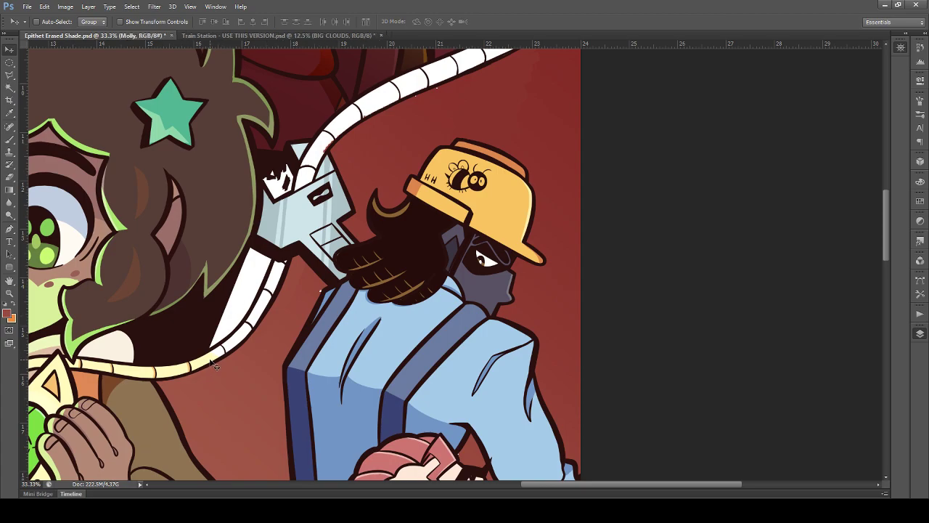
{"action": "left_click", "coordinate": [796, 351]}
{"action": "left_click", "coordinate": [797, 351]}
{"action": "left_click", "coordinate": [797, 351]}
{"action": "left_click", "coordinate": [814, 359]}
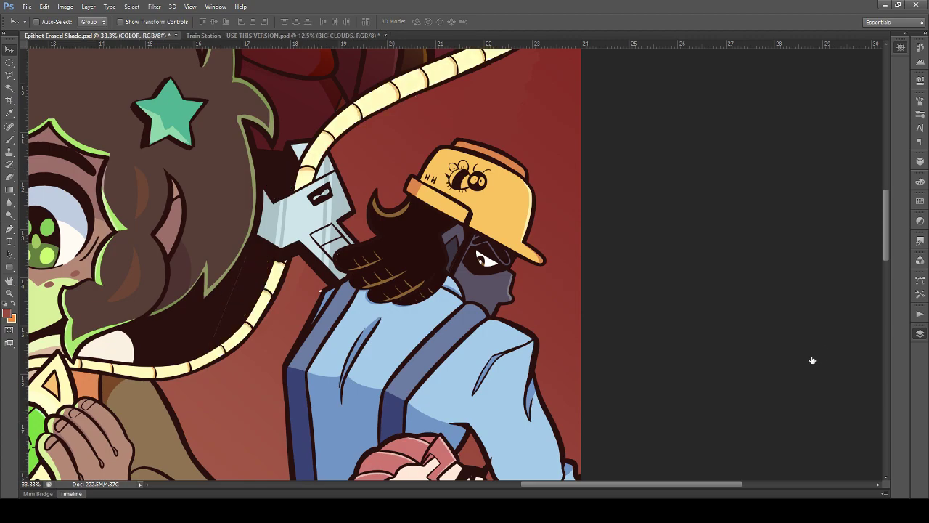
Step: Start a Polygonal Lasso outline on the COLOR layer along the rope, from below the girl's hair up past the wrench
{"action": "left_click", "coordinate": [9, 76]}
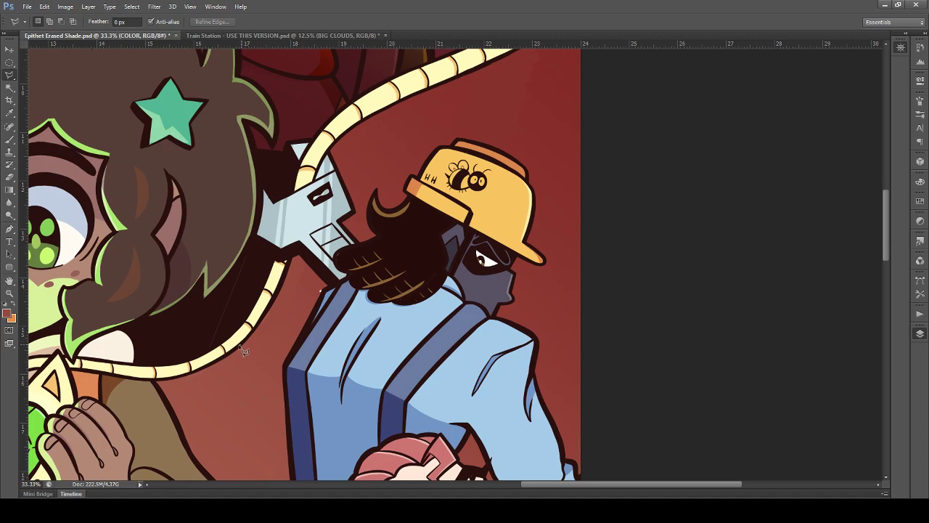
{"action": "left_click", "coordinate": [219, 352]}
{"action": "left_click", "coordinate": [245, 319]}
{"action": "left_click", "coordinate": [264, 284]}
{"action": "left_click", "coordinate": [279, 266]}
{"action": "left_click", "coordinate": [297, 170]}
{"action": "left_click", "coordinate": [324, 128]}
{"action": "scroll", "coordinate": [387, 64], "scroll_direction": "up", "scroll_amount": 2}
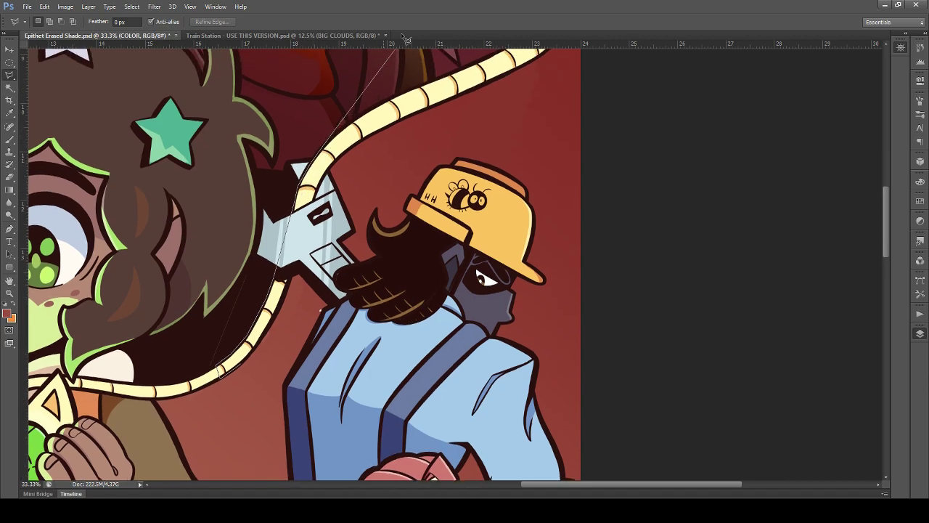
{"action": "left_click", "coordinate": [353, 153]}
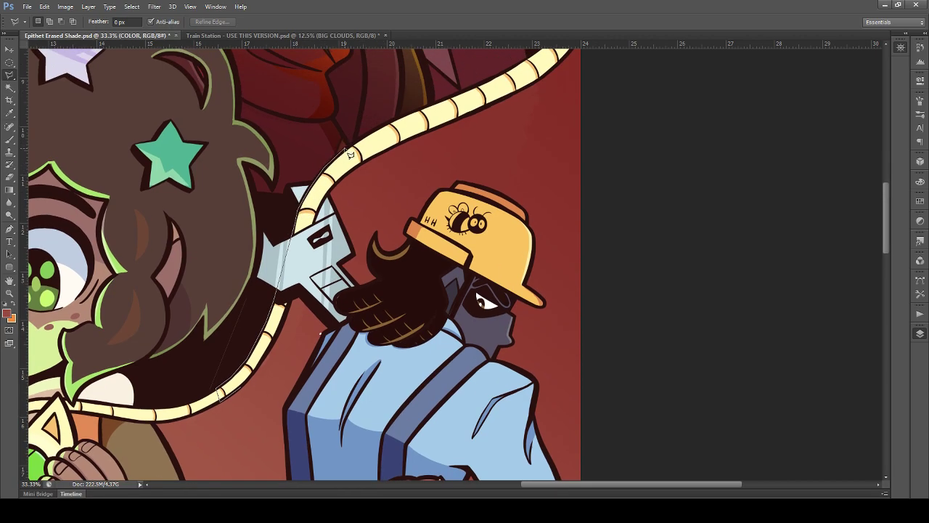
{"action": "left_click", "coordinate": [394, 122]}
{"action": "left_click", "coordinate": [439, 102]}
Step: Continue the lasso outline along the rope to the canvas edge and close it back along the underside
{"action": "scroll", "coordinate": [479, 87], "scroll_direction": "up", "scroll_amount": 3}
{"action": "left_click", "coordinate": [513, 134]}
{"action": "left_click", "coordinate": [530, 124]}
{"action": "left_click", "coordinate": [546, 113]}
{"action": "left_click", "coordinate": [570, 90]}
{"action": "left_click", "coordinate": [581, 70]}
{"action": "left_click", "coordinate": [590, 85]}
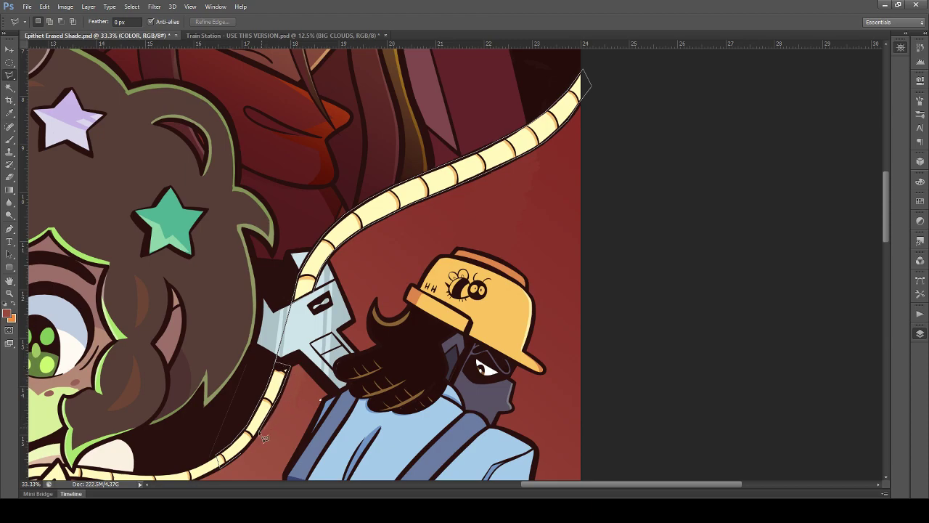
{"action": "left_click", "coordinate": [240, 452]}
Step: Move the selected rope colours out of the COLOR layer onto their own new layer in the same place
{"action": "key", "text": "Delete"}
{"action": "key", "text": "ctrl+d"}
{"action": "key", "text": "ctrl+shift+v"}
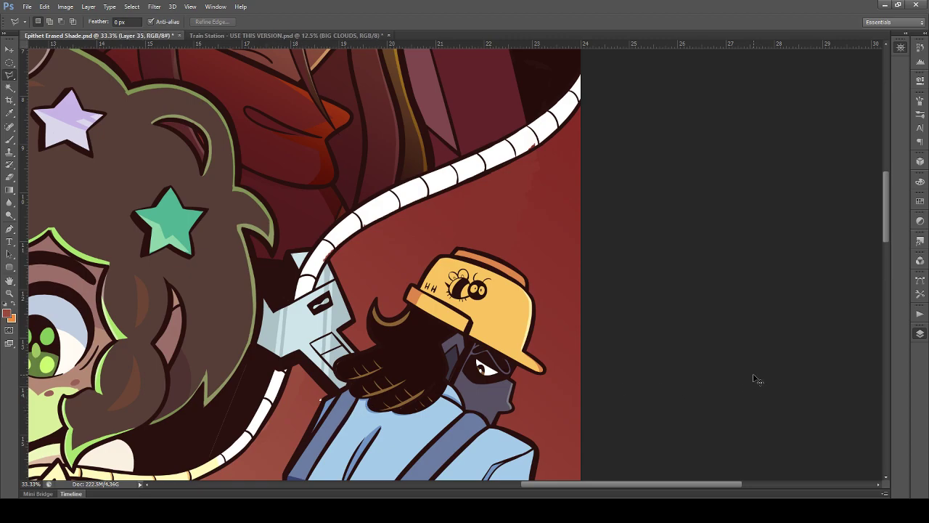
{"action": "left_click", "coordinate": [9, 49]}
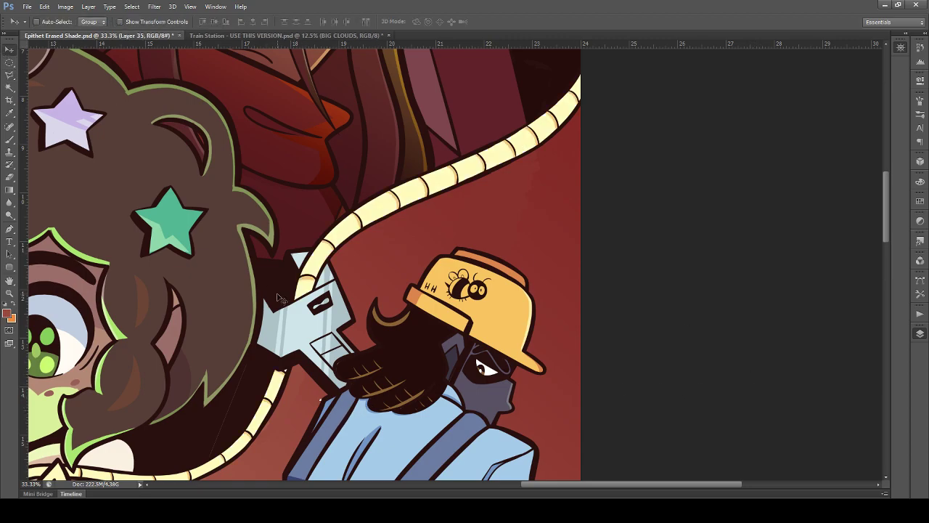
Step: Save the illustration with the rope colours on a separate layer and look over the upper characters
{"action": "scroll", "coordinate": [282, 299], "scroll_direction": "up", "scroll_amount": 4}
{"action": "scroll", "coordinate": [281, 300], "scroll_direction": "up", "scroll_amount": 3}
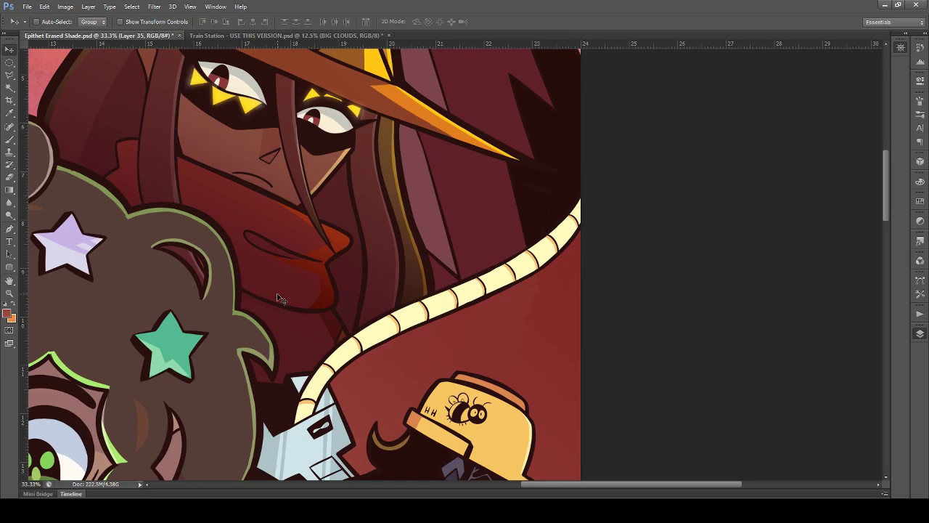
{"action": "scroll", "coordinate": [282, 300], "scroll_direction": "down", "scroll_amount": 4, "text": "alt"}
{"action": "scroll", "coordinate": [282, 299], "scroll_direction": "up", "scroll_amount": 1, "text": "alt"}
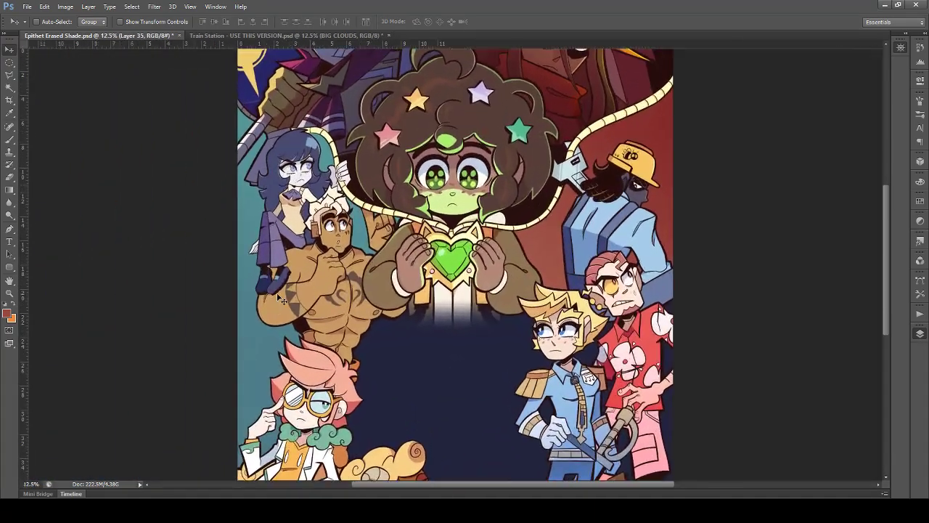
{"action": "scroll", "coordinate": [282, 300], "scroll_direction": "up", "scroll_amount": 1, "text": "alt"}
{"action": "key", "text": "ctrl+s"}
{"action": "scroll", "coordinate": [282, 299], "scroll_direction": "up", "scroll_amount": 4}
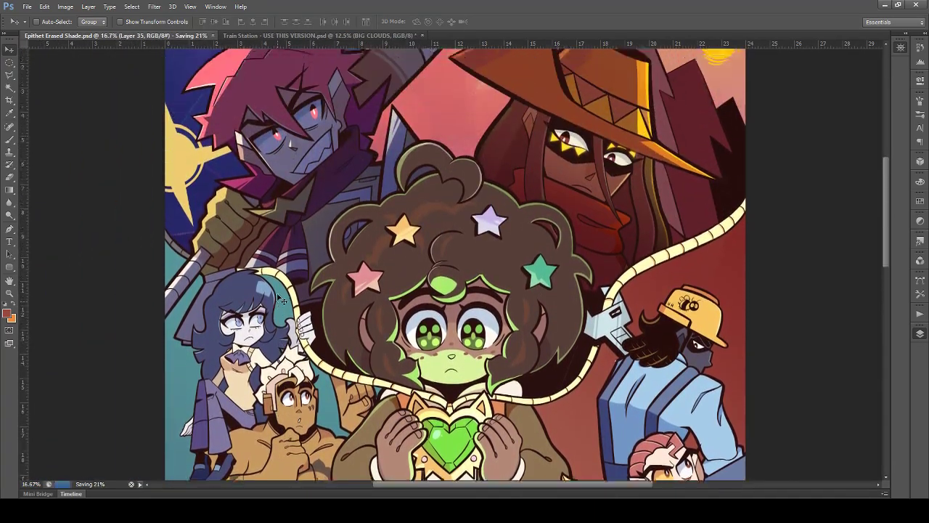
{"action": "scroll", "coordinate": [282, 299], "scroll_direction": "up", "scroll_amount": 3}
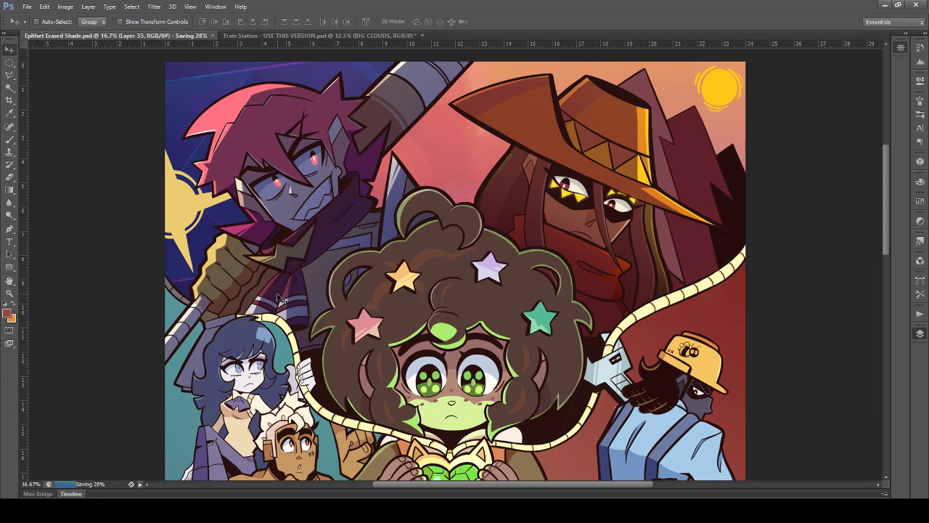
{"action": "scroll", "coordinate": [317, 296], "scroll_direction": "down", "scroll_amount": 4}
{"action": "scroll", "coordinate": [363, 298], "scroll_direction": "up", "scroll_amount": 4}
{"action": "scroll", "coordinate": [459, 288], "scroll_direction": "down", "scroll_amount": 6}
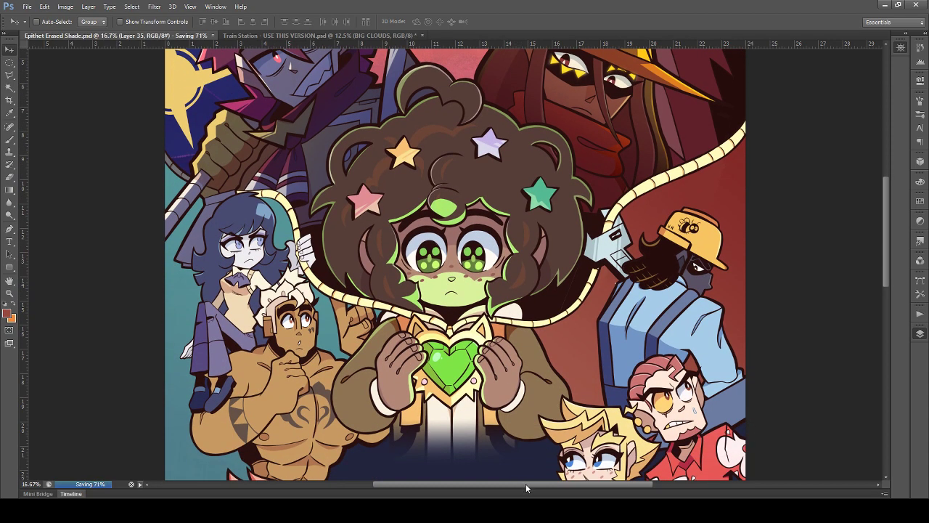
{"action": "left_click_drag", "start_coordinate": [520, 481], "coordinate": [583, 482]}
{"action": "mouse_move", "coordinate": [518, 294]}
{"action": "left_mouse_down"}
{"action": "mouse_move", "coordinate": [516, 273]}
{"action": "mouse_move", "coordinate": [512, 282]}
{"action": "left_mouse_up"}
{"action": "key", "text": "ctrl+z"}
{"action": "key", "text": "ctrl+z"}
Step: Sample the dark outline colour and touch up the hard-hat character's dark hair with a 39 px brush
{"action": "scroll", "coordinate": [501, 291], "scroll_direction": "up", "scroll_amount": 3}
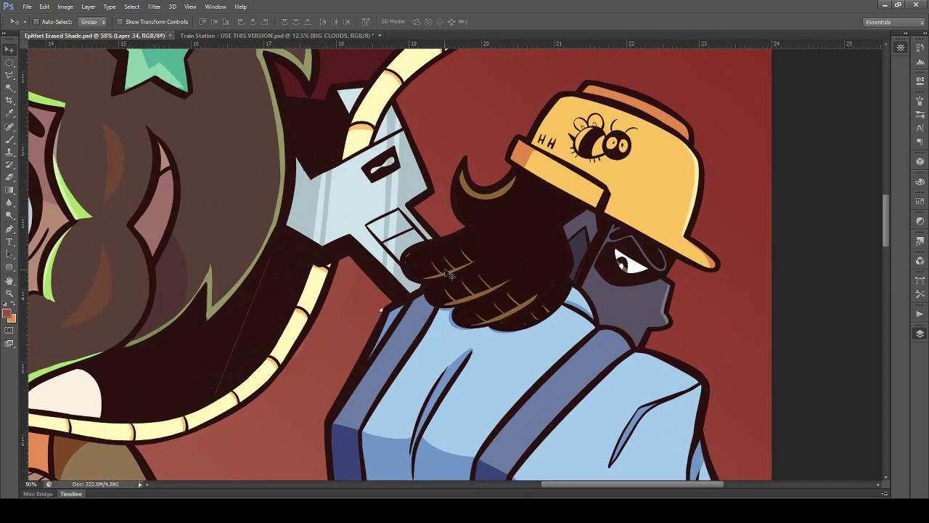
{"action": "key", "text": "ctrl+z"}
{"action": "key", "text": "ctrl+z"}
{"action": "left_click", "coordinate": [9, 113]}
{"action": "left_click", "coordinate": [10, 139]}
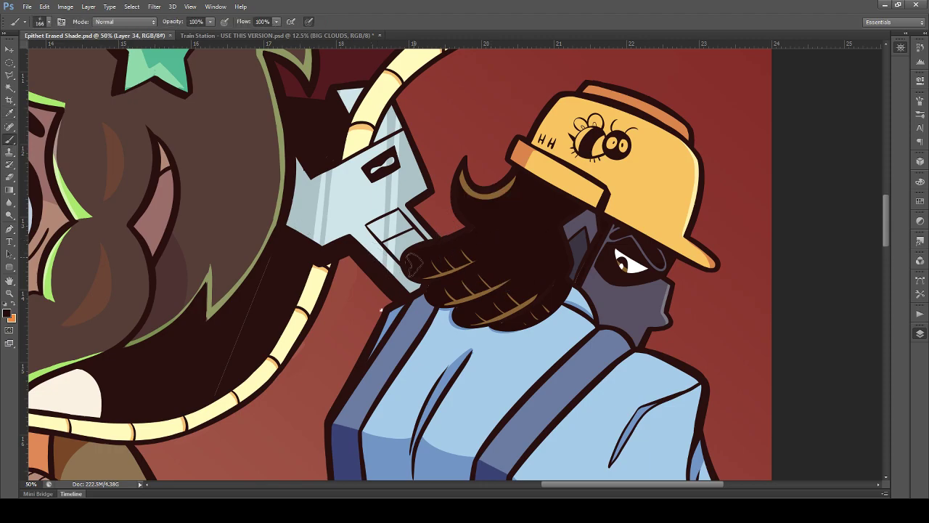
{"action": "left_click", "coordinate": [48, 21]}
{"action": "left_click", "coordinate": [32, 57]}
{"action": "left_click_drag", "start_coordinate": [497, 231], "coordinate": [489, 248]}
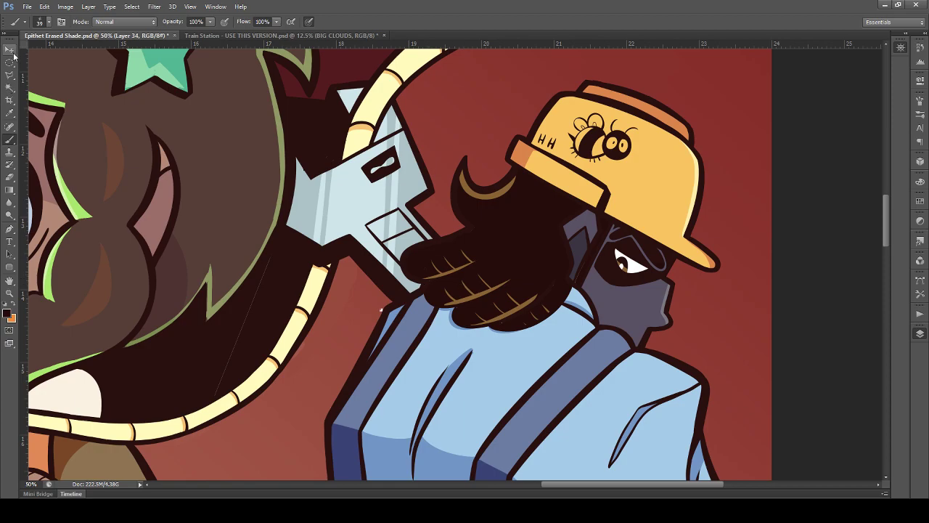
Step: Paint over the white speck beside the hard-hat character's back on Layer 11 with the sampled background red, and save
{"action": "key", "text": "v"}
{"action": "left_click", "coordinate": [381, 310], "text": "ctrl"}
{"action": "left_click_drag", "start_coordinate": [380, 302], "coordinate": [361, 305]}
{"action": "key", "text": "ctrl+z"}
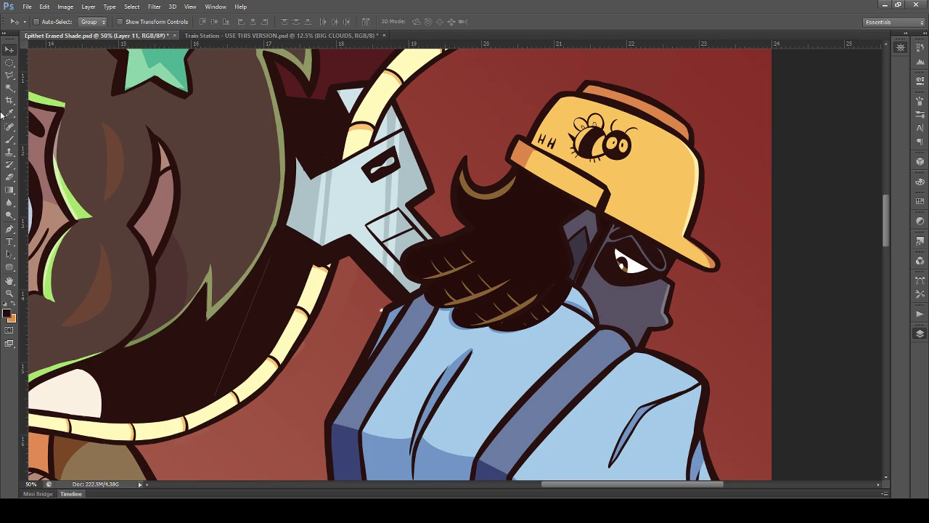
{"action": "left_click", "coordinate": [9, 113]}
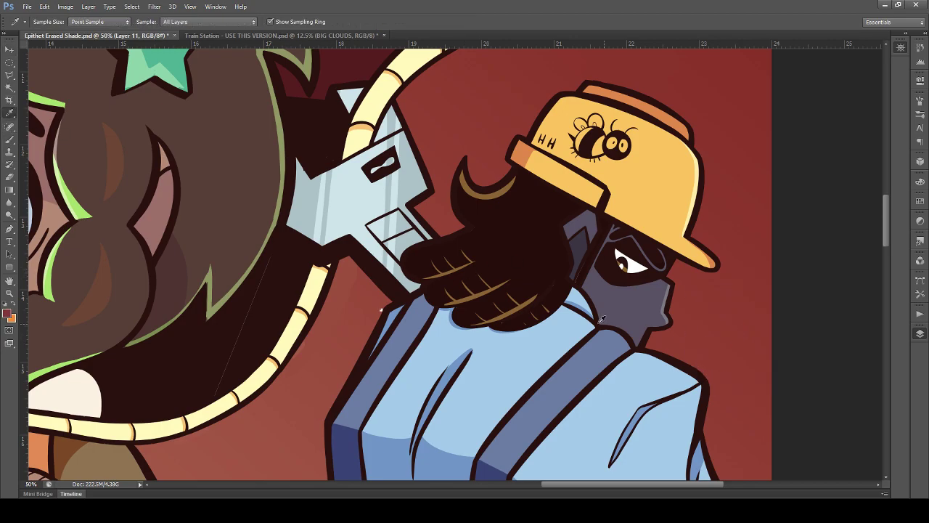
{"action": "left_click", "coordinate": [380, 305]}
{"action": "key", "text": "b"}
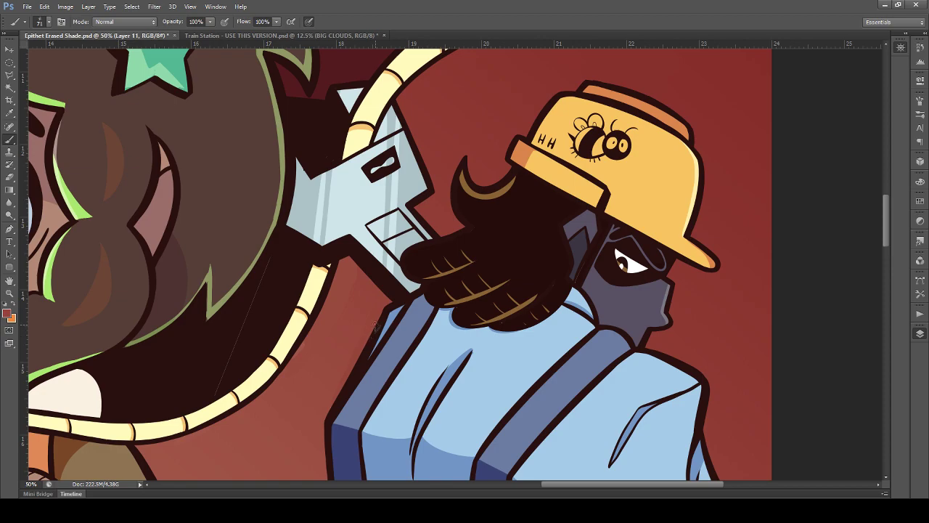
{"action": "left_click", "coordinate": [387, 299], "text": "alt"}
{"action": "key", "text": "ctrl+s"}
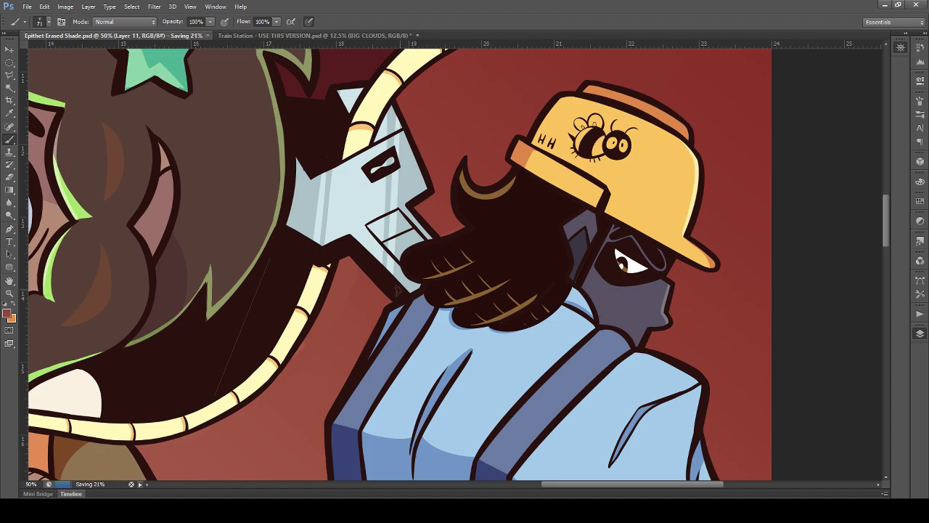
Step: Select the whole canvas on the HOWIE layer and put the hard-hat character's shape on its own new layer
{"action": "key", "text": "ctrl+minus"}
{"action": "scroll", "coordinate": [384, 278], "scroll_direction": "down", "scroll_amount": 2}
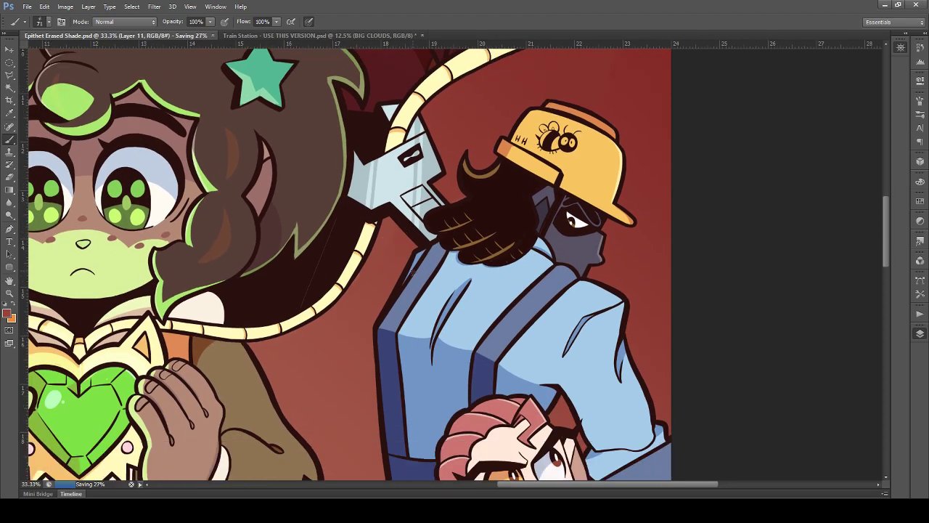
{"action": "left_click", "coordinate": [13, 48]}
{"action": "left_click", "coordinate": [510, 308], "text": "ctrl"}
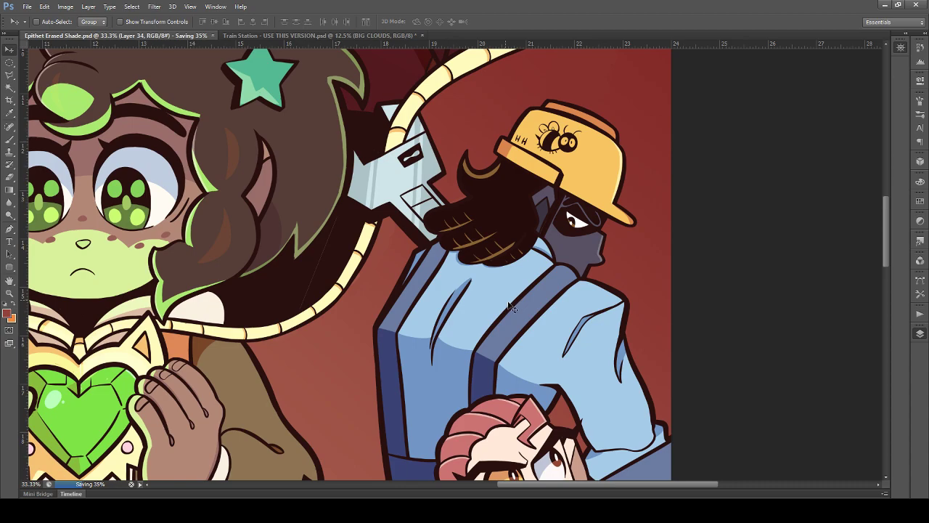
{"action": "left_click_drag", "start_coordinate": [524, 298], "coordinate": [533, 299]}
{"action": "key", "text": "ctrl+z"}
{"action": "left_click", "coordinate": [833, 230]}
{"action": "key", "text": "ctrl+a"}
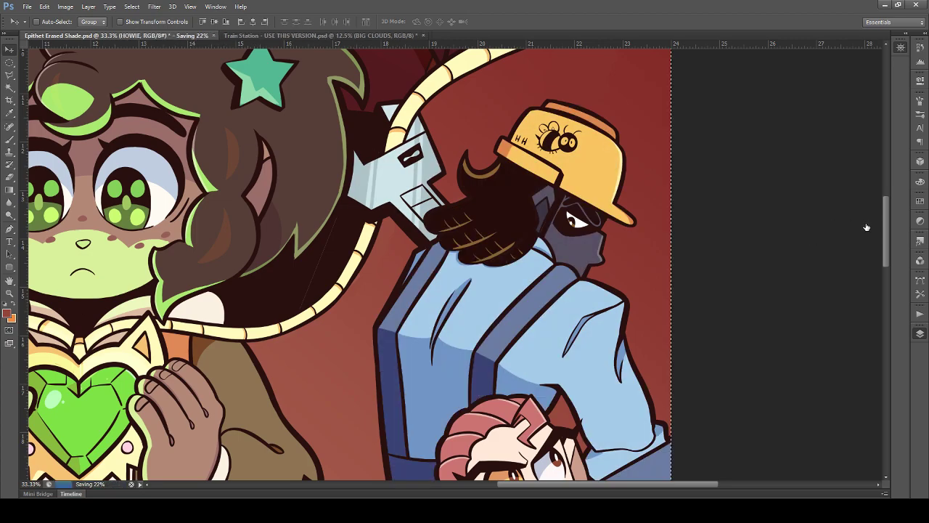
{"action": "key", "text": "ctrl+alt+z"}
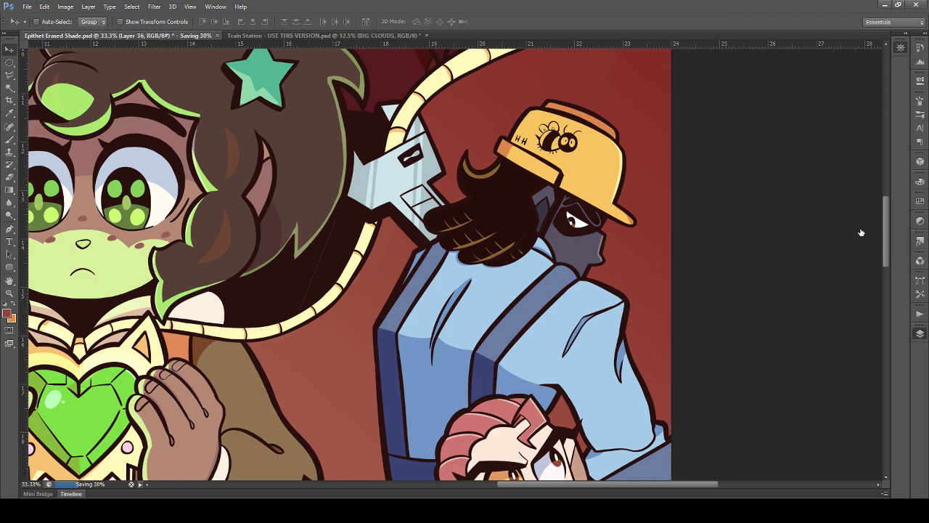
Step: Cover the hard-hat character's shape on the new layer with the flat golden yellow of the hat
{"action": "key", "text": "h"}
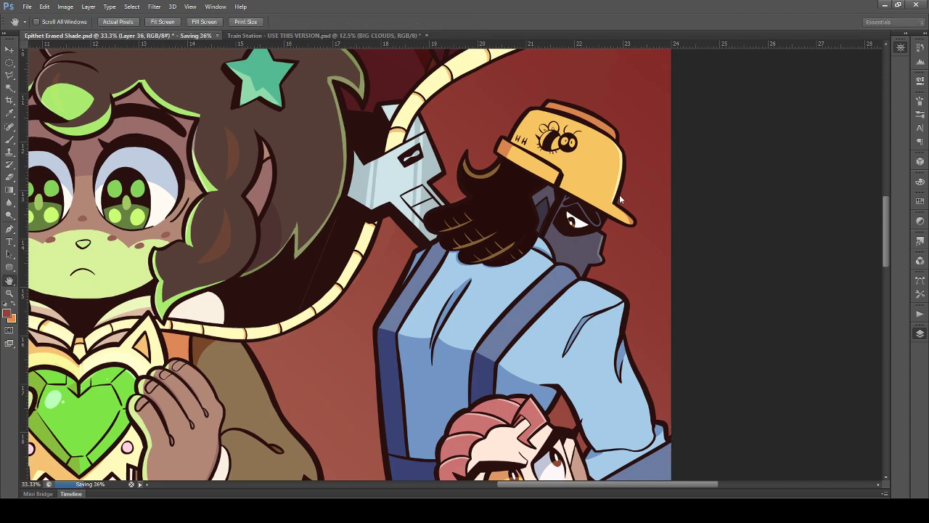
{"action": "key", "text": "ctrl+alt+z"}
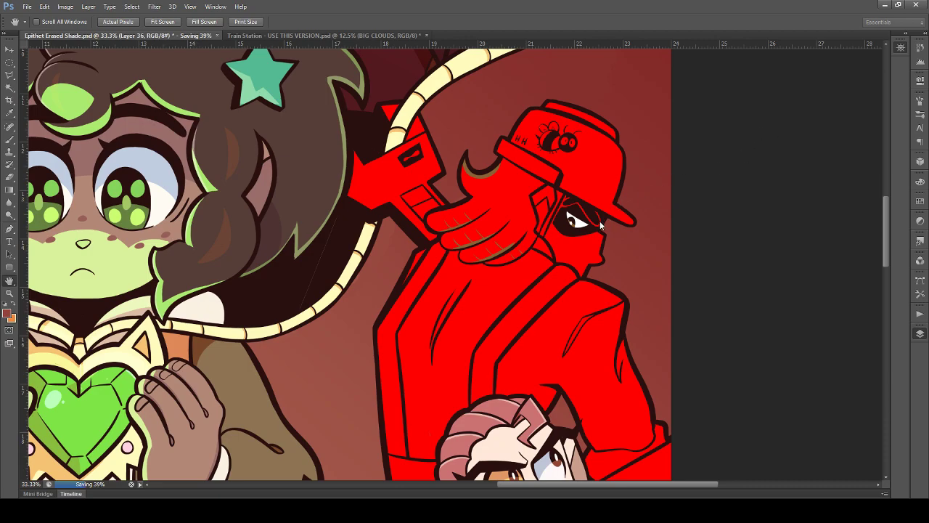
{"action": "key", "text": "ctrl+z"}
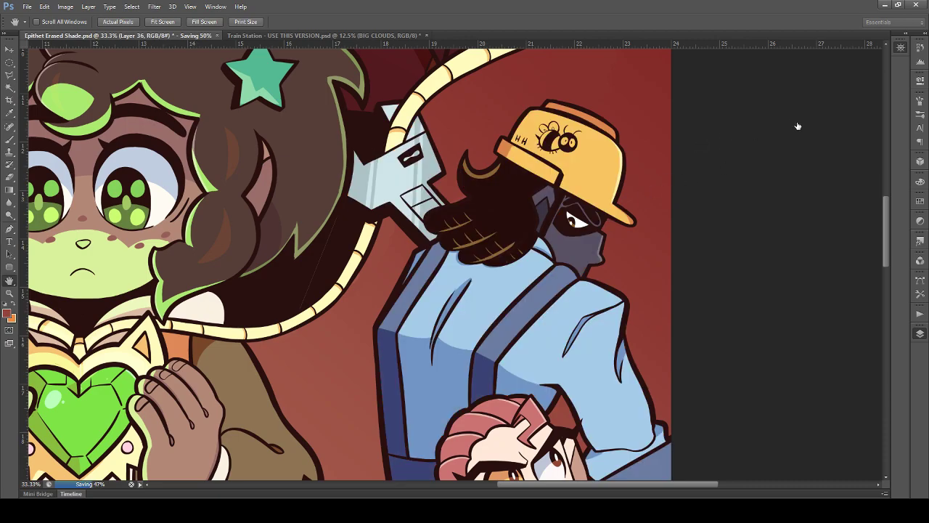
{"action": "key", "text": "i"}
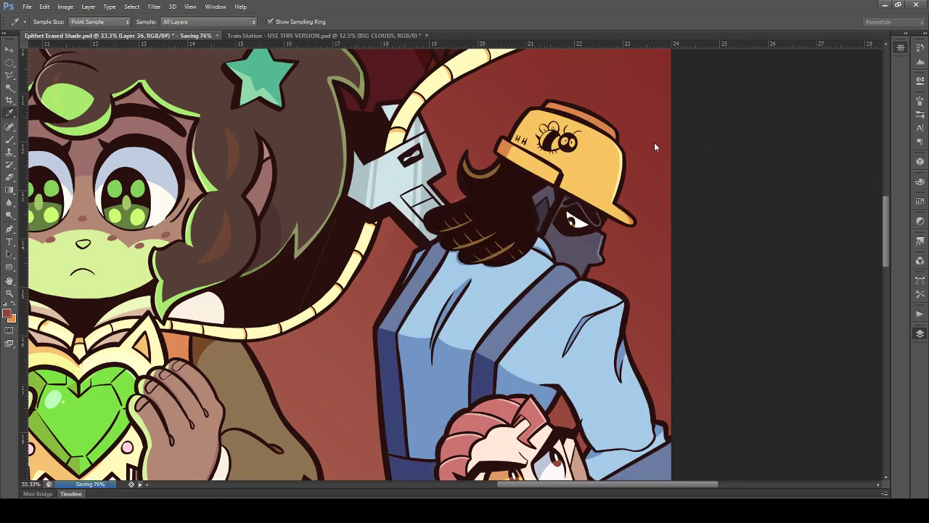
{"action": "key", "text": "h"}
{"action": "key", "text": "ctrl+shift+BackSpace"}
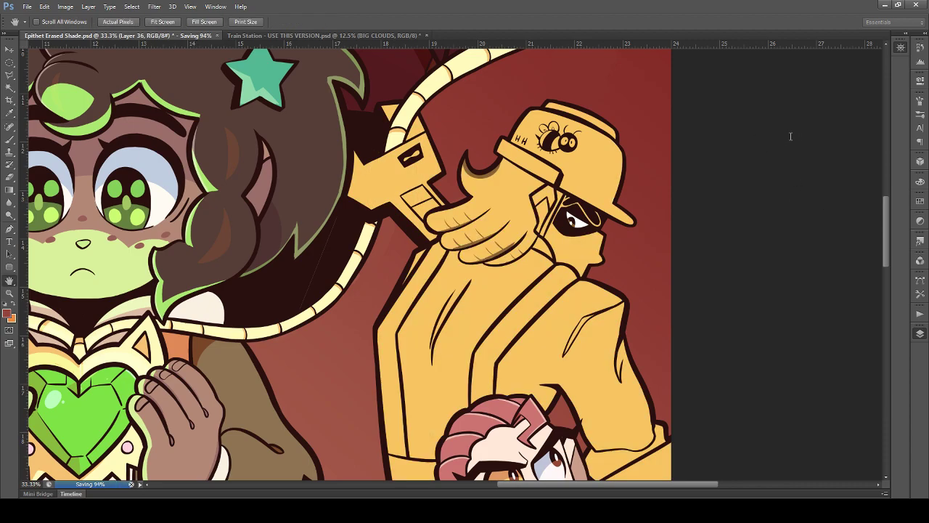
Step: Create a blank layer and merge it with the yellow character silhouette
{"action": "key", "text": "v"}
{"action": "left_click", "coordinate": [835, 263]}
{"action": "key", "text": "ctrl+shift+alt+n"}
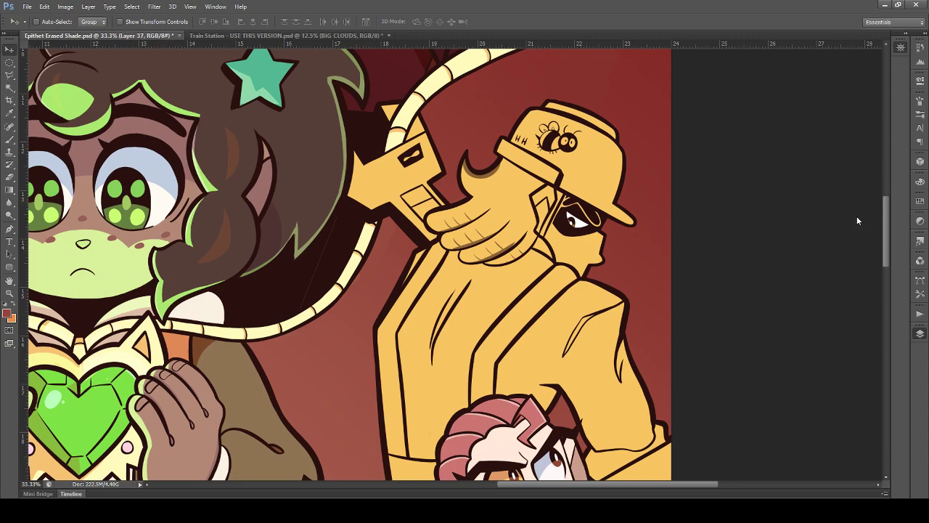
{"action": "left_click", "coordinate": [856, 232], "text": "ctrl"}
{"action": "key", "text": "ctrl+e"}
{"action": "left_click", "coordinate": [796, 232]}
{"action": "left_click", "coordinate": [796, 232]}
Step: Add a layer mask to the yellow silhouette and set the Gradient tool's mode to Normal
{"action": "scroll", "coordinate": [597, 248], "scroll_direction": "up", "scroll_amount": 2}
{"action": "scroll", "coordinate": [639, 244], "scroll_direction": "down", "scroll_amount": 3}
{"action": "key", "text": "ctrl+minus"}
{"action": "key", "text": "ctrl+minus"}
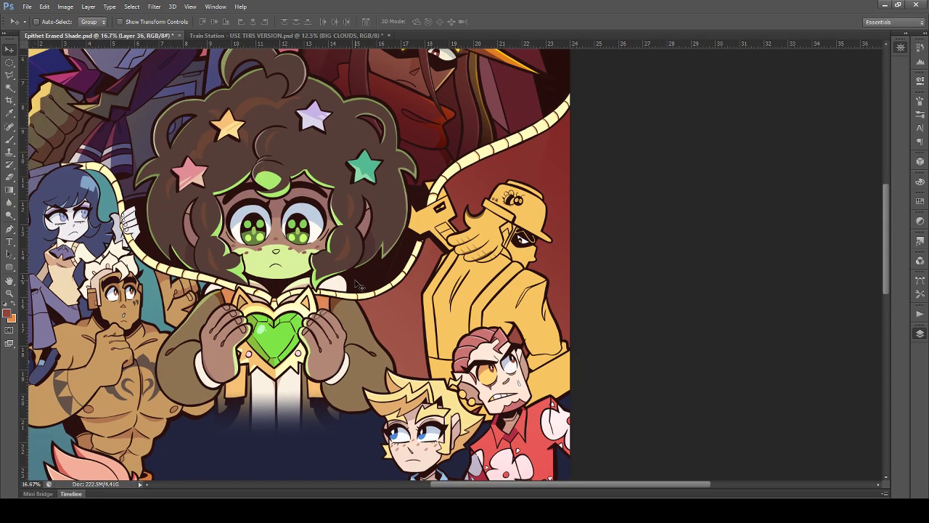
{"action": "scroll", "coordinate": [167, 215], "scroll_direction": "up", "scroll_amount": 2}
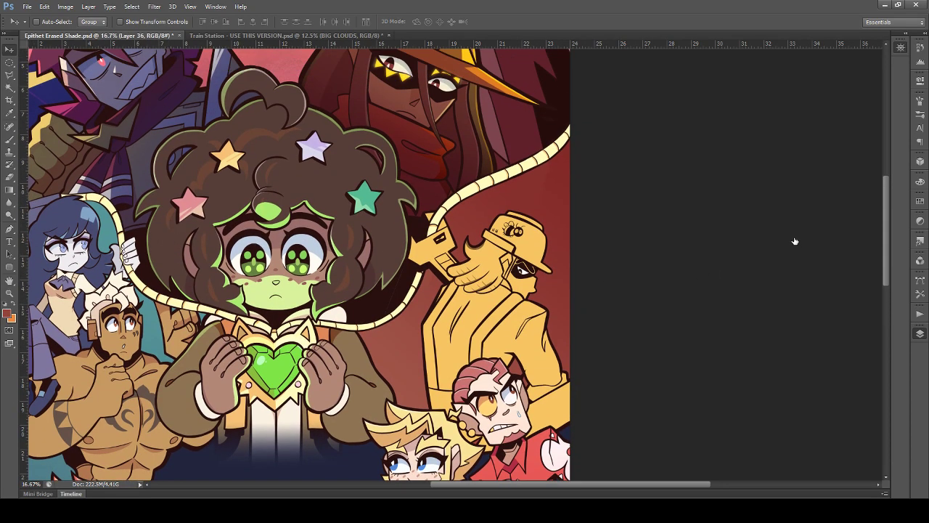
{"action": "key", "text": "ctrl+z"}
{"action": "key", "text": "ctrl+z"}
{"action": "left_click", "coordinate": [847, 492]}
{"action": "left_click", "coordinate": [9, 189]}
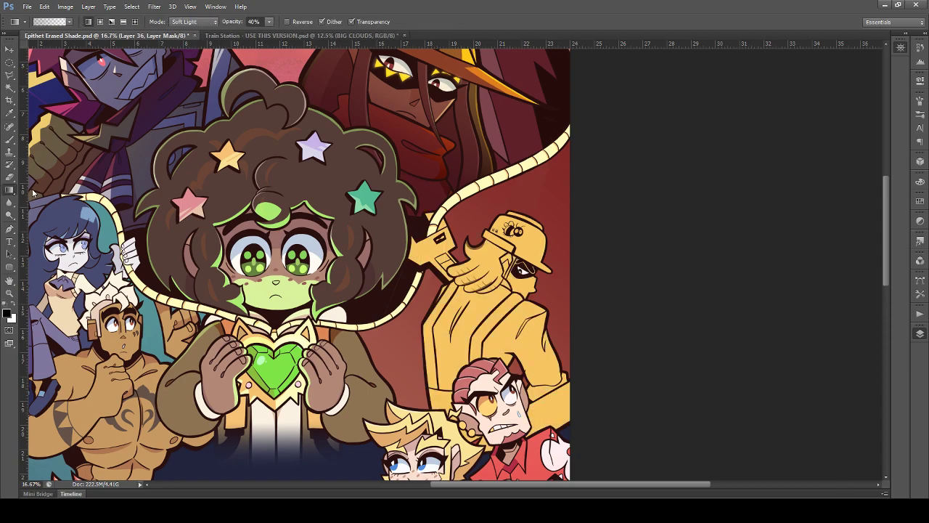
{"action": "left_click", "coordinate": [212, 24]}
{"action": "left_click", "coordinate": [198, 35]}
Step: Mask the yellow off the character's head and back with 84% opacity gradients, leaving it fading in over the lower clothing
{"action": "left_click_drag", "start_coordinate": [506, 263], "coordinate": [497, 355]}
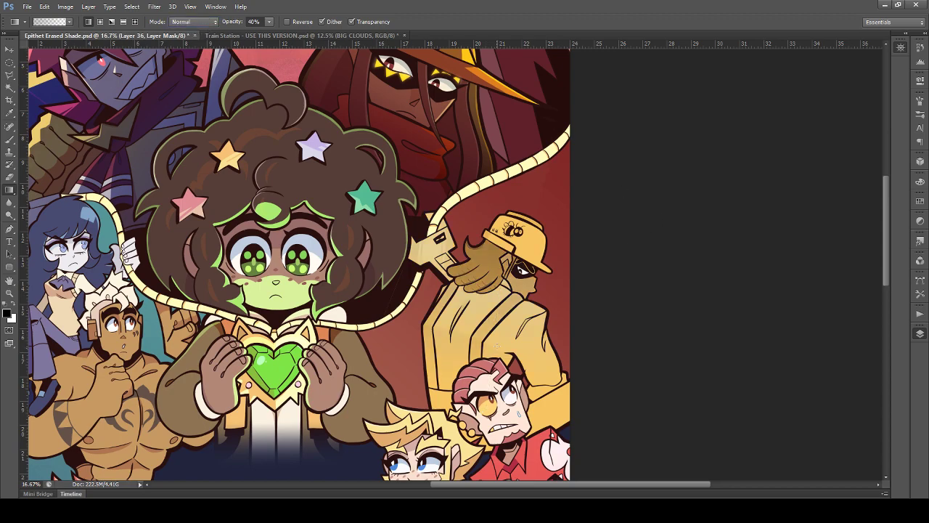
{"action": "key", "text": "ctrl+z"}
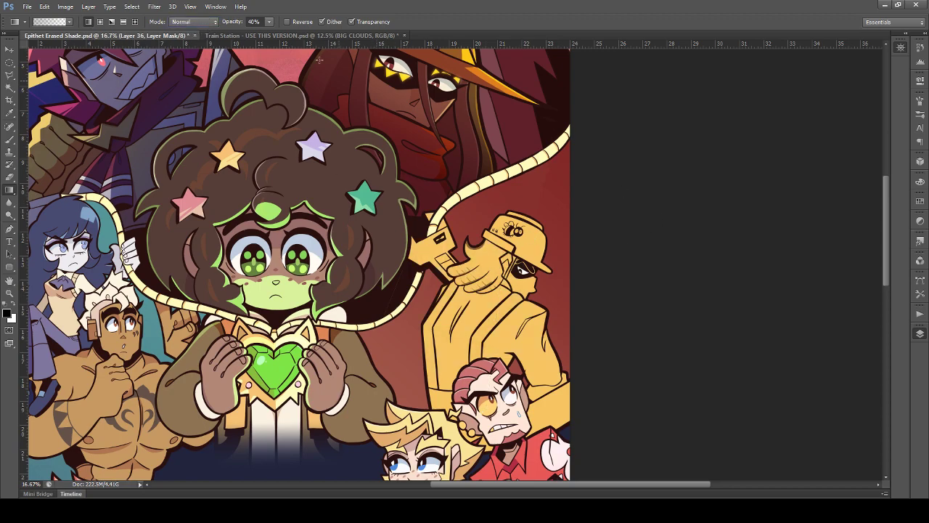
{"action": "left_click", "coordinate": [270, 24]}
{"action": "left_click", "coordinate": [286, 37]}
{"action": "left_click_drag", "start_coordinate": [524, 244], "coordinate": [500, 375]}
{"action": "left_click_drag", "start_coordinate": [521, 221], "coordinate": [512, 421]}
{"action": "left_click_drag", "start_coordinate": [546, 264], "coordinate": [505, 448]}
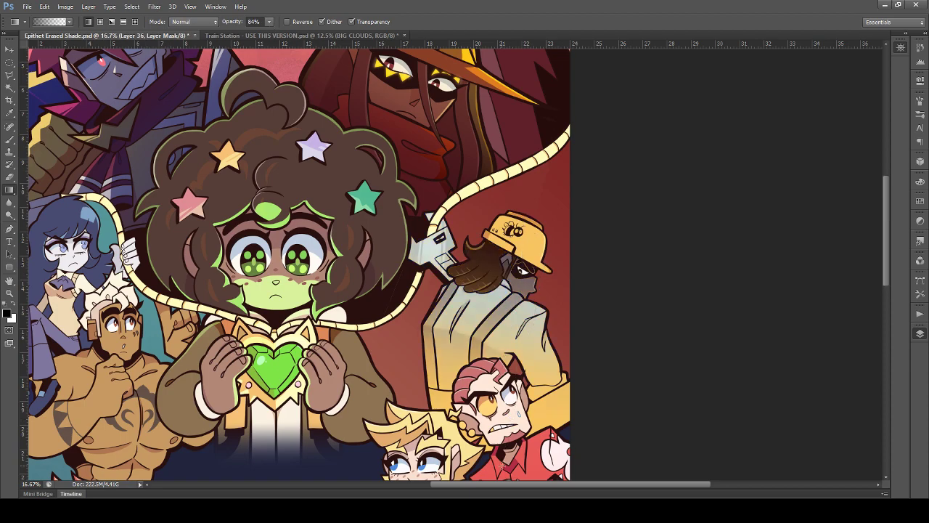
{"action": "left_click_drag", "start_coordinate": [522, 340], "coordinate": [515, 200]}
{"action": "scroll", "coordinate": [510, 443], "scroll_direction": "up", "scroll_amount": 1}
{"action": "scroll", "coordinate": [886, 281], "scroll_direction": "up", "scroll_amount": 1}
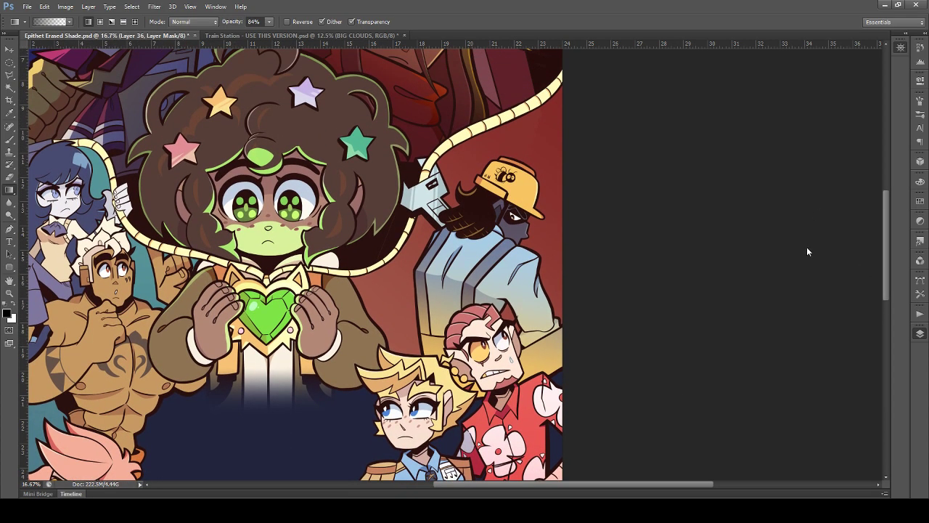
Step: Change how the yellow layer blends so that it darkens the blue clothing beneath it
{"action": "key", "text": "ctrl+z"}
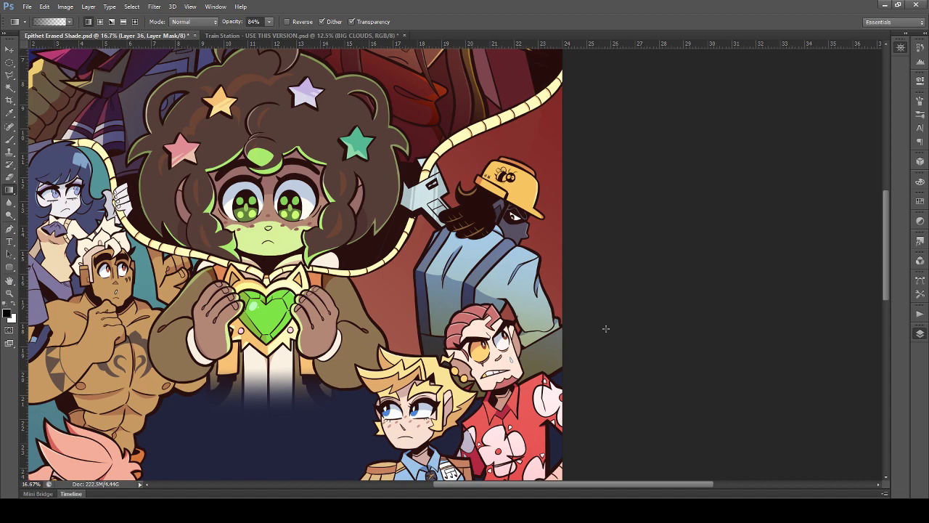
{"action": "left_click", "coordinate": [10, 50]}
{"action": "scroll", "coordinate": [363, 319], "scroll_direction": "up", "scroll_amount": 2}
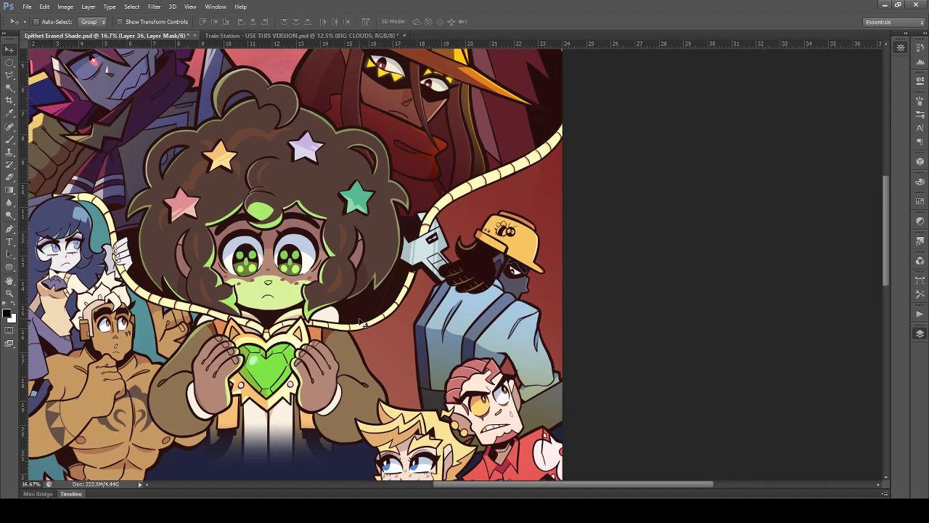
{"action": "left_click", "coordinate": [9, 189]}
{"action": "scroll", "coordinate": [358, 332], "scroll_direction": "down", "scroll_amount": 2}
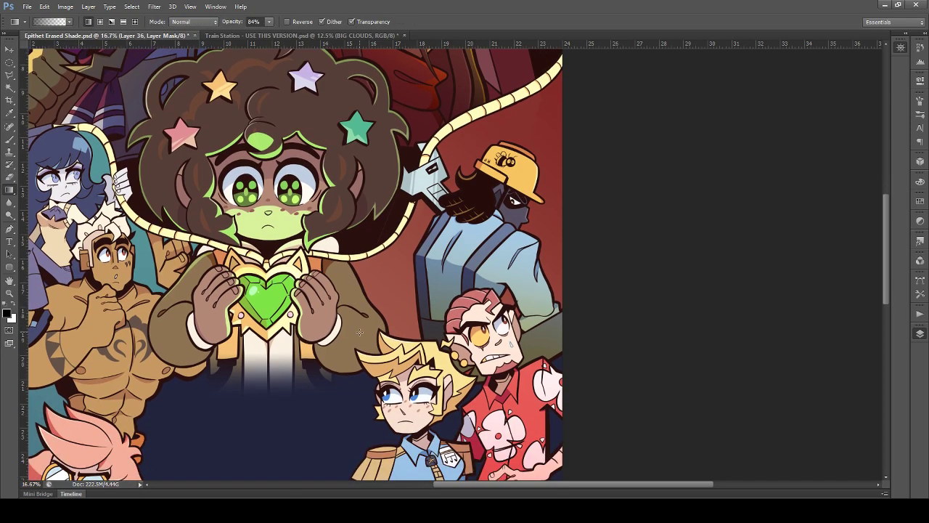
Step: Switch from the mask to the layer itself and recolour the tint over the lower clothing to a dark blue-grey shade
{"action": "key", "text": "x"}
{"action": "key", "text": "ctrl+2"}
{"action": "left_click_drag", "start_coordinate": [460, 329], "coordinate": [460, 218]}
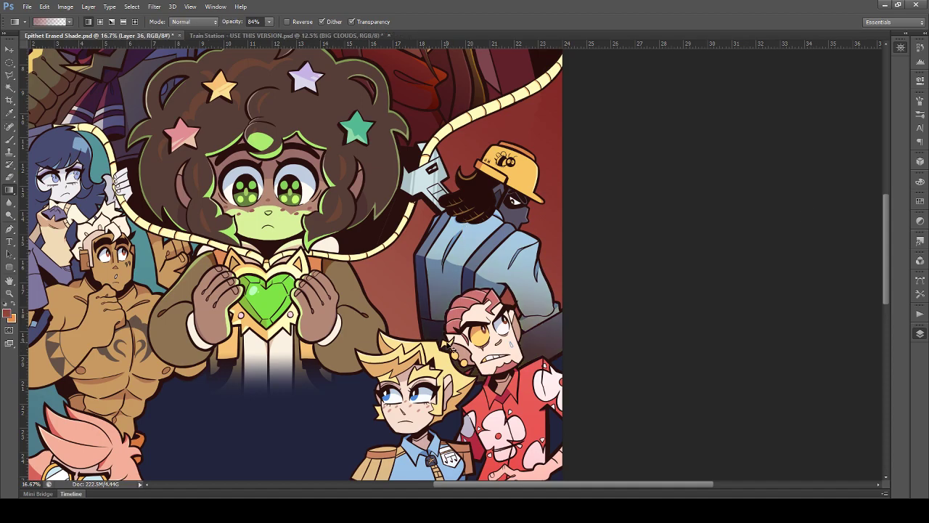
{"action": "scroll", "coordinate": [392, 367], "scroll_direction": "down", "scroll_amount": 1}
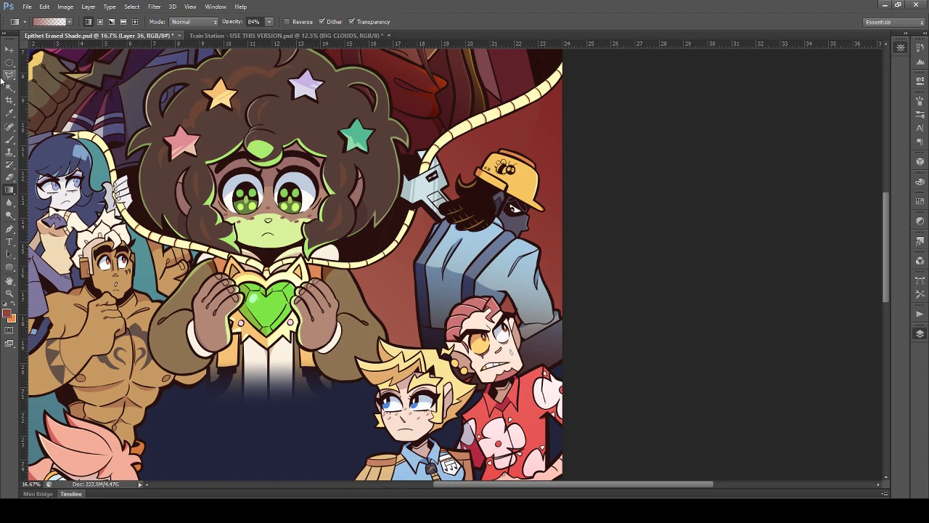
Step: Look over the whole composition with the shaded hard-hat character and save the illustration
{"action": "left_click", "coordinate": [9, 62]}
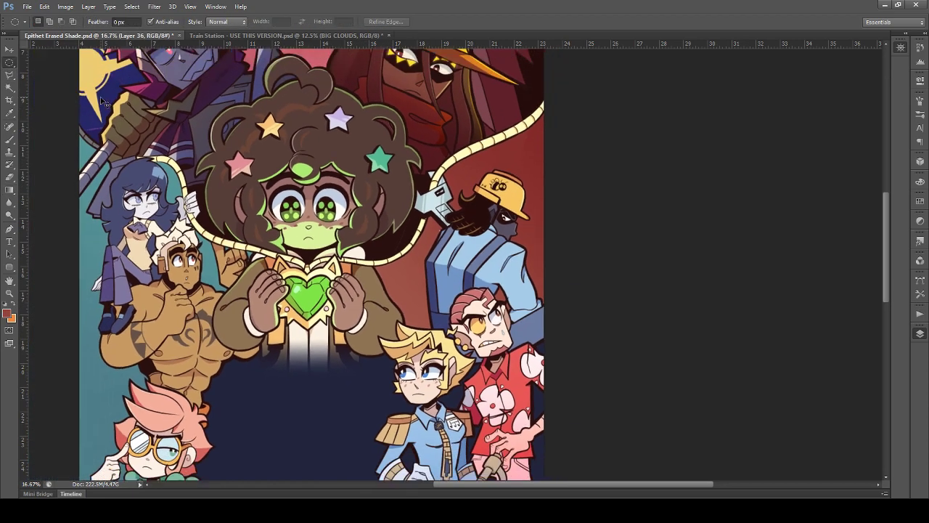
{"action": "key", "text": "ctrl+minus"}
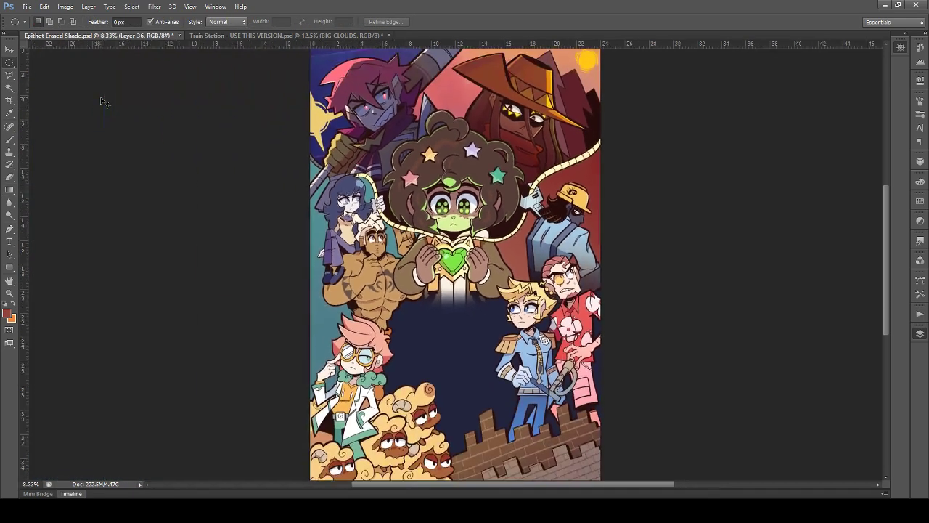
{"action": "key", "text": "ctrl+plus"}
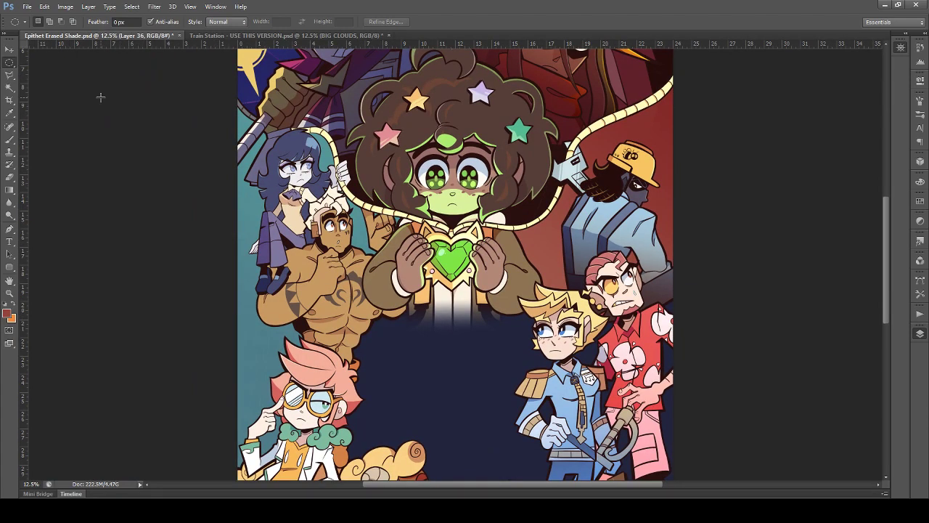
{"action": "key", "text": "ctrl+s"}
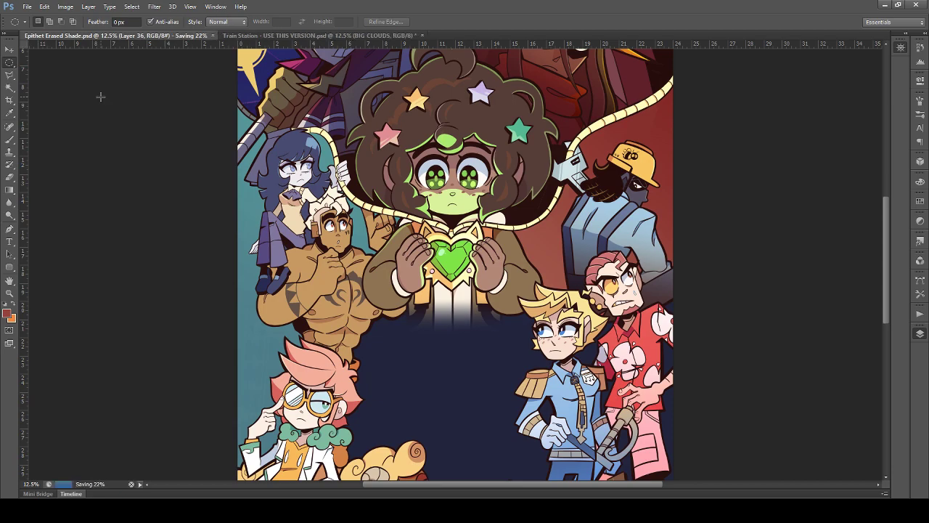
Step: Examine the shading across the whole composition, from the two large figures above to the sheep and brick wall below
{"action": "scroll", "coordinate": [111, 97], "scroll_direction": "up", "scroll_amount": 2}
{"action": "scroll", "coordinate": [112, 109], "scroll_direction": "down", "scroll_amount": 5}
{"action": "scroll", "coordinate": [145, 167], "scroll_direction": "up", "scroll_amount": 2}
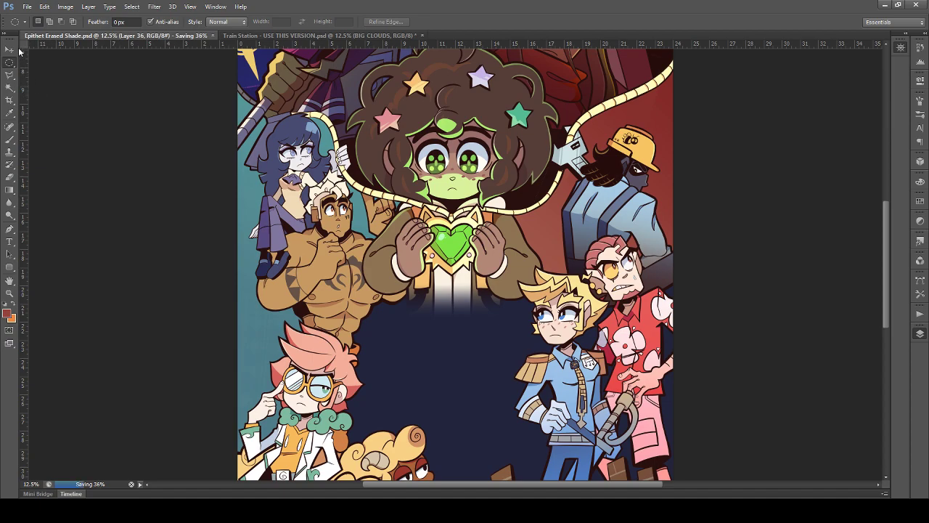
{"action": "left_click", "coordinate": [10, 49]}
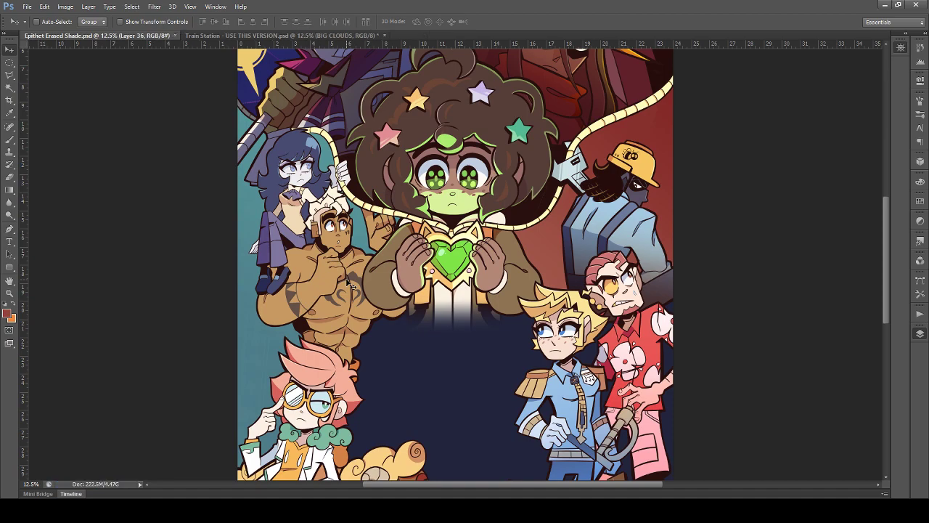
{"action": "scroll", "coordinate": [393, 434], "scroll_direction": "down", "scroll_amount": 1}
{"action": "scroll", "coordinate": [393, 434], "scroll_direction": "up", "scroll_amount": 1}
{"action": "scroll", "coordinate": [393, 434], "scroll_direction": "up", "scroll_amount": 1}
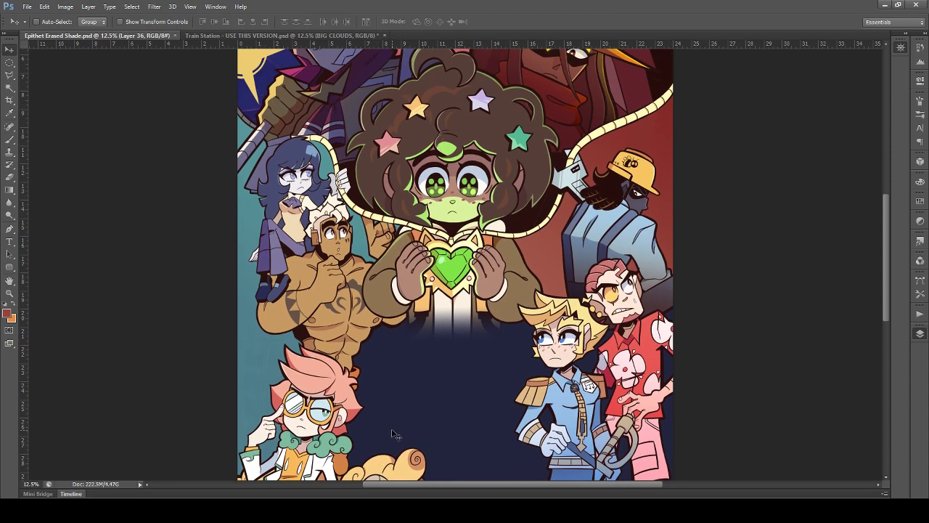
{"action": "scroll", "coordinate": [379, 369], "scroll_direction": "up", "scroll_amount": 1}
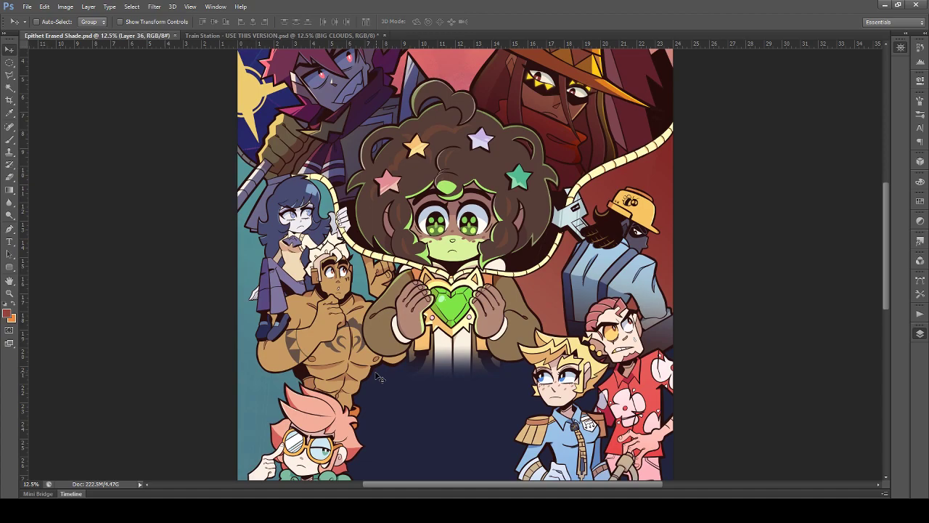
{"action": "scroll", "coordinate": [377, 379], "scroll_direction": "up", "scroll_amount": 5}
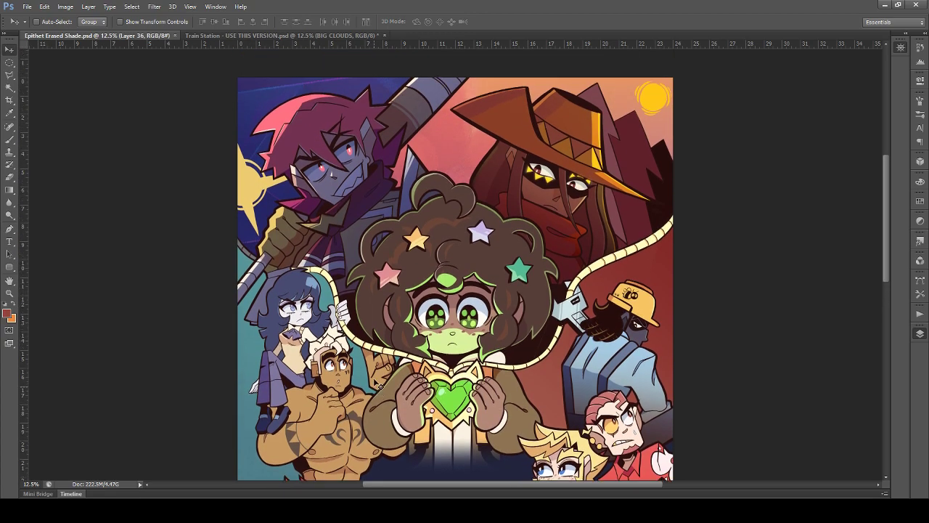
{"action": "scroll", "coordinate": [376, 385], "scroll_direction": "down", "scroll_amount": 3}
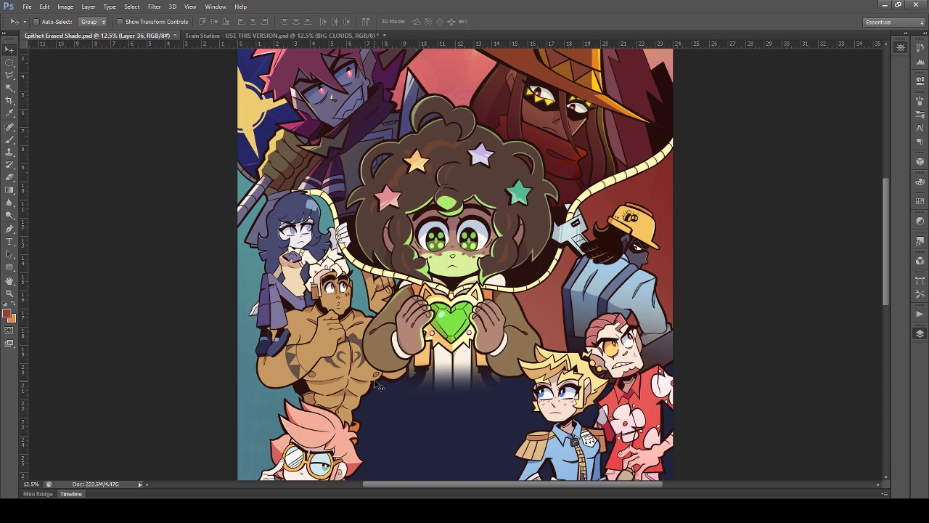
{"action": "scroll", "coordinate": [377, 384], "scroll_direction": "down", "scroll_amount": 2}
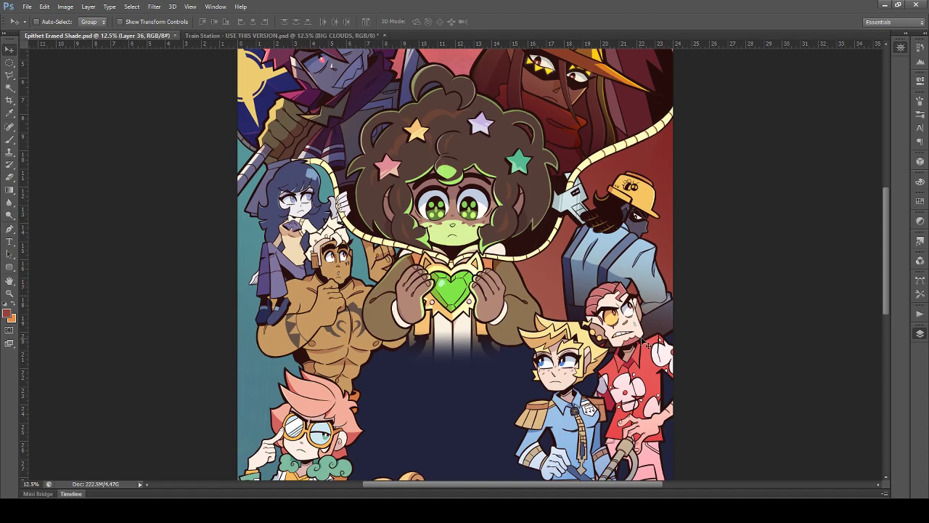
Step: Duplicate the dark tint layer over the hard-hat character's lower clothing and set the copy's opacity to 50%
{"action": "key", "text": "ctrl+z"}
{"action": "key", "text": "ctrl+z"}
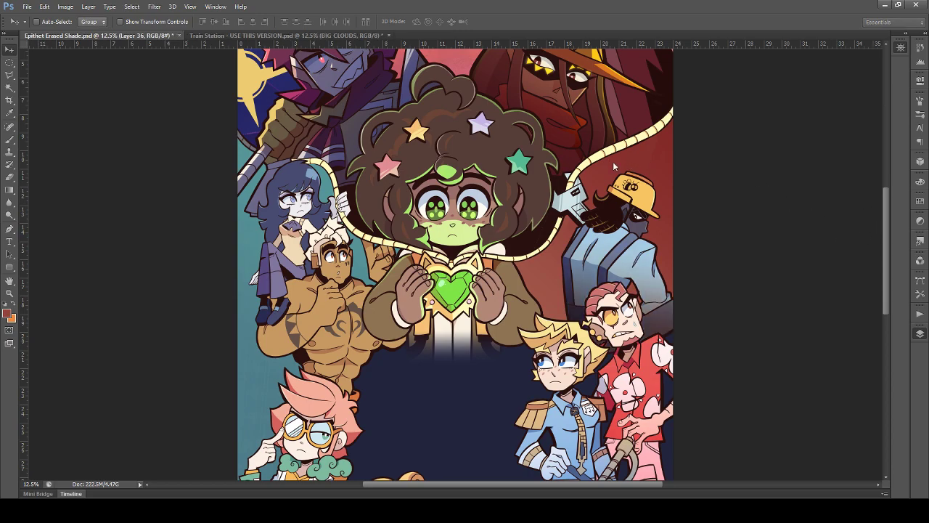
{"action": "key", "text": "ctrl+j"}
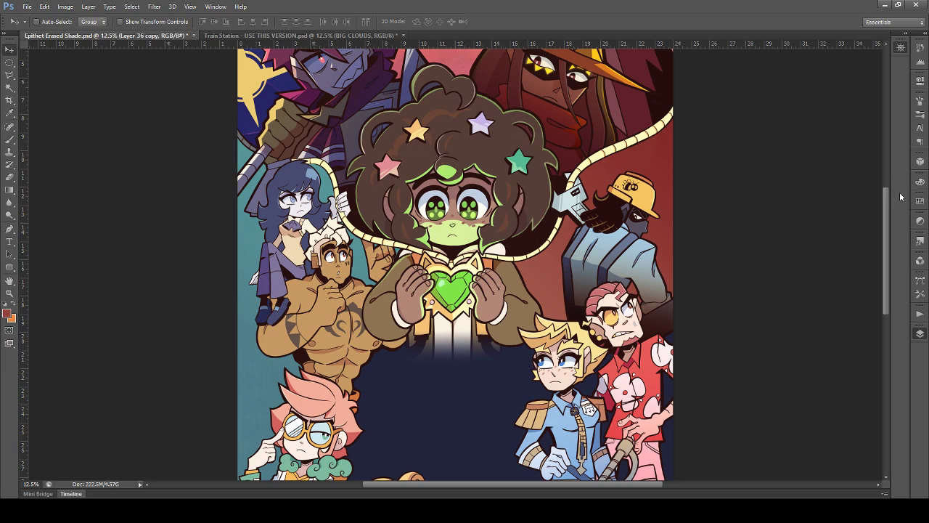
{"action": "key", "text": "5"}
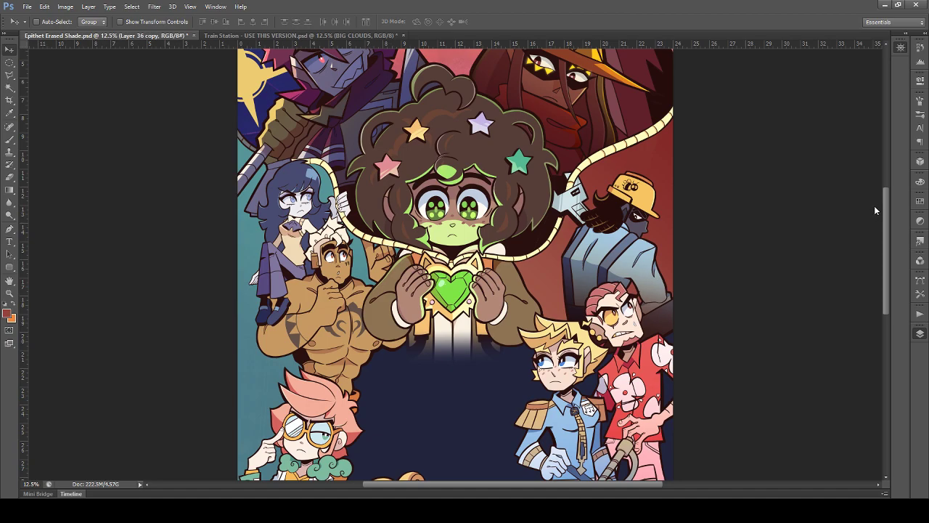
Step: Check the strengthened tint against the surrounding characters and save the illustration
{"action": "scroll", "coordinate": [724, 228], "scroll_direction": "down", "scroll_amount": 3}
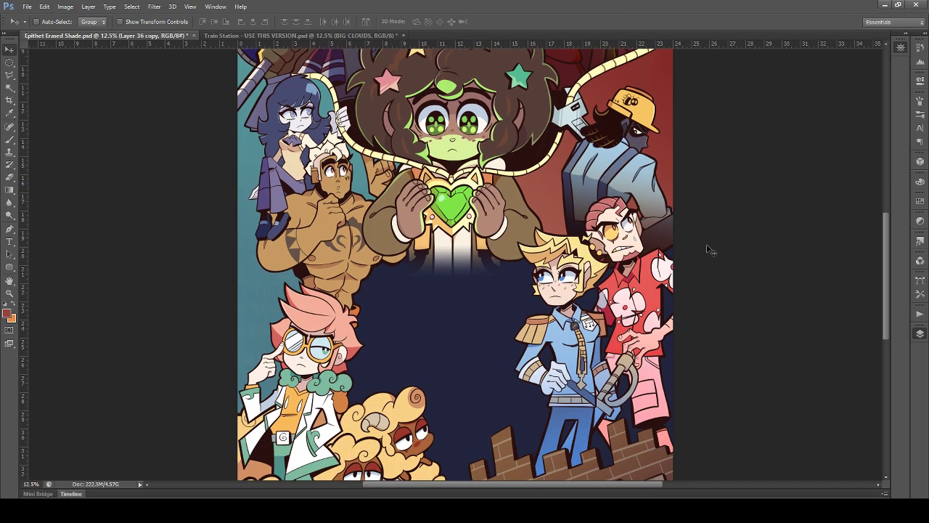
{"action": "scroll", "coordinate": [690, 260], "scroll_direction": "up", "scroll_amount": 3}
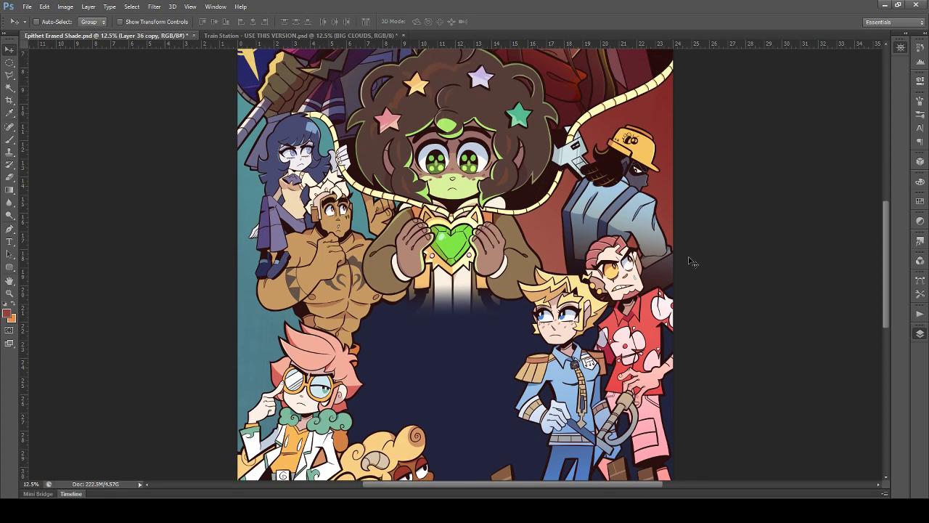
{"action": "key", "text": "ctrl+s"}
{"action": "scroll", "coordinate": [672, 268], "scroll_direction": "up", "scroll_amount": 3}
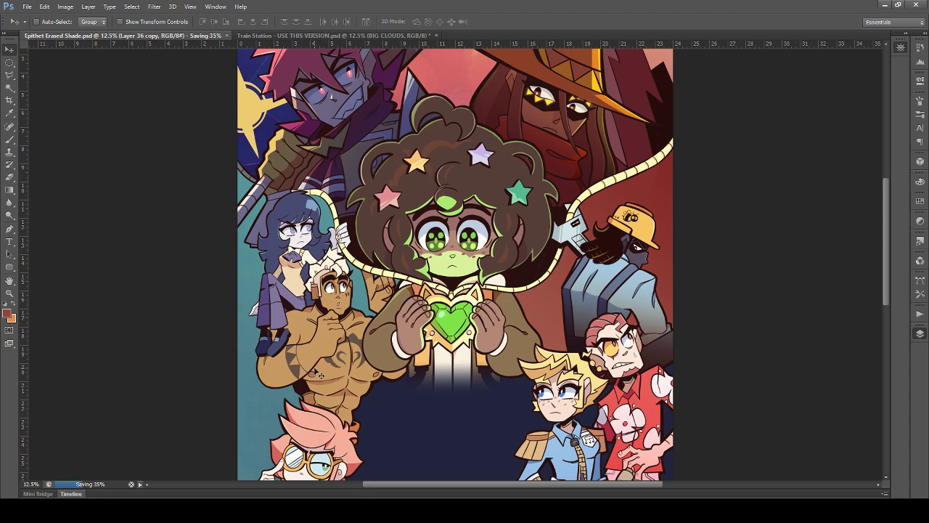
Step: Review the full poster from the hat and sun down to the brick wall, comparing the shading of all the characters
{"action": "scroll", "coordinate": [319, 374], "scroll_direction": "up", "scroll_amount": 3}
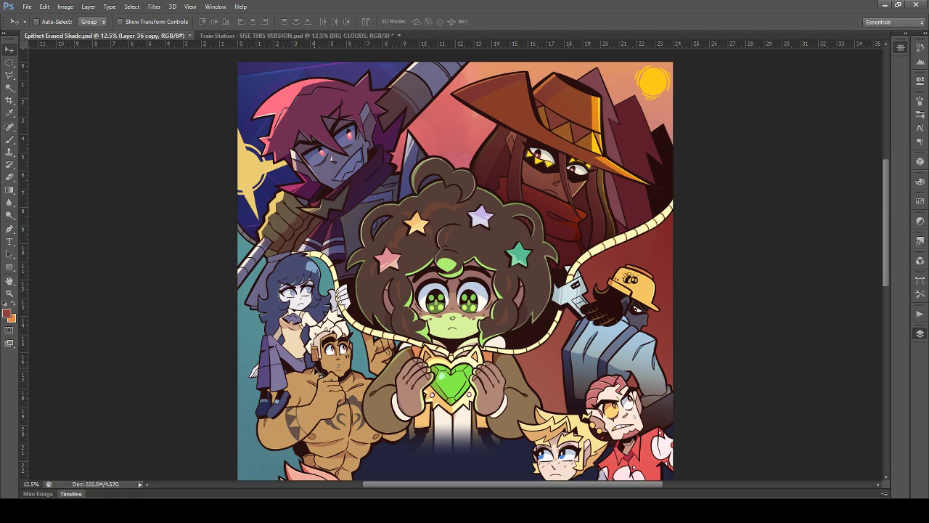
{"action": "scroll", "coordinate": [318, 370], "scroll_direction": "down", "scroll_amount": 5}
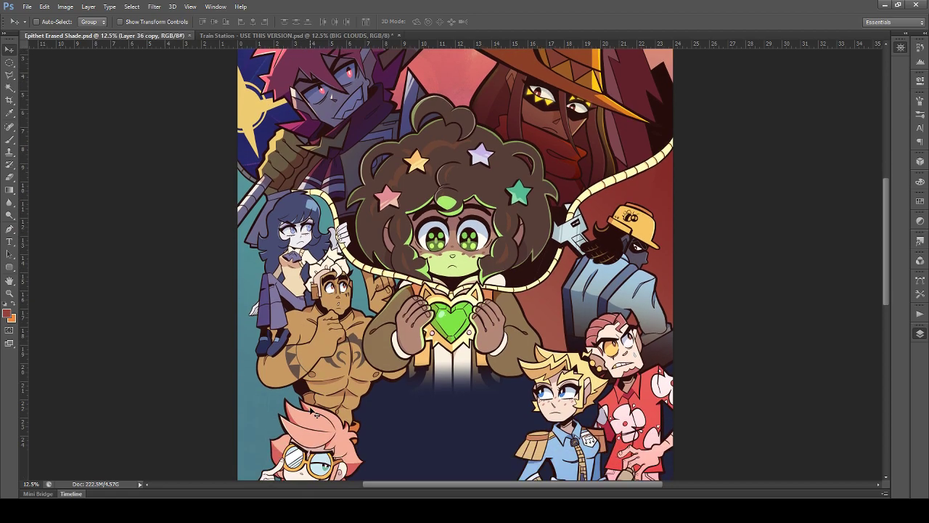
{"action": "scroll", "coordinate": [318, 421], "scroll_direction": "down", "scroll_amount": 2}
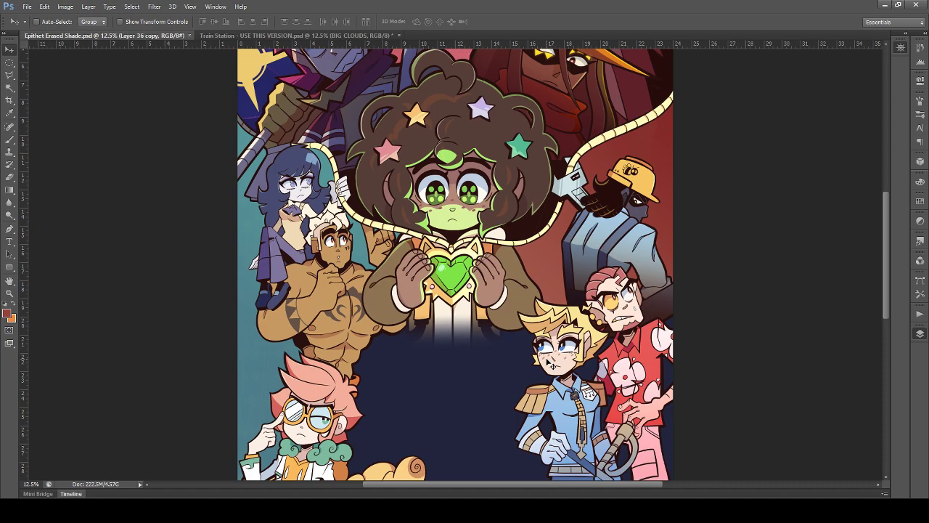
{"action": "scroll", "coordinate": [597, 345], "scroll_direction": "up", "scroll_amount": 3}
{"action": "scroll", "coordinate": [621, 335], "scroll_direction": "down", "scroll_amount": 2}
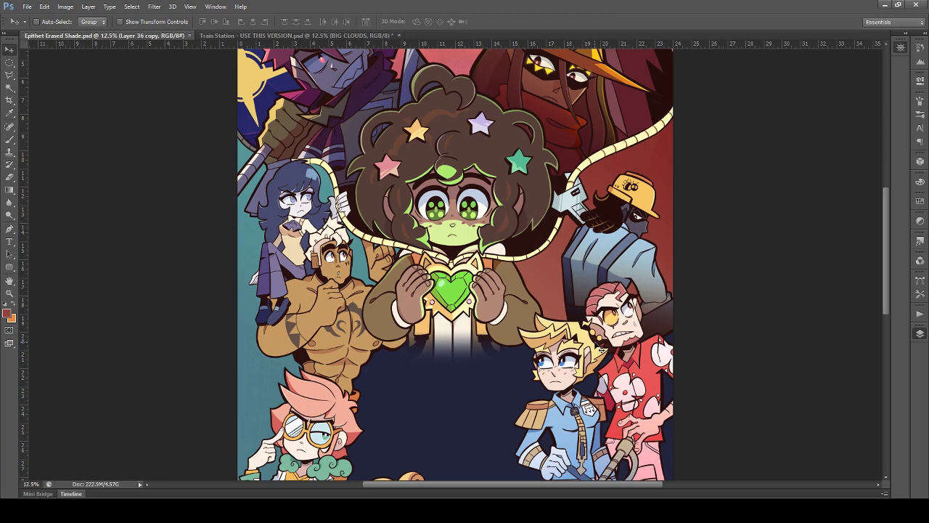
{"action": "scroll", "coordinate": [601, 350], "scroll_direction": "up", "scroll_amount": 5}
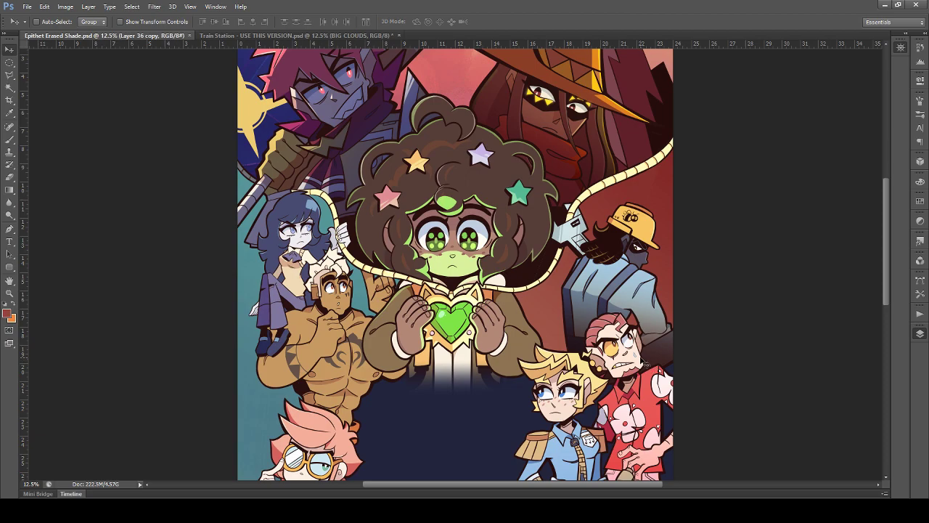
{"action": "scroll", "coordinate": [619, 378], "scroll_direction": "down", "scroll_amount": 1}
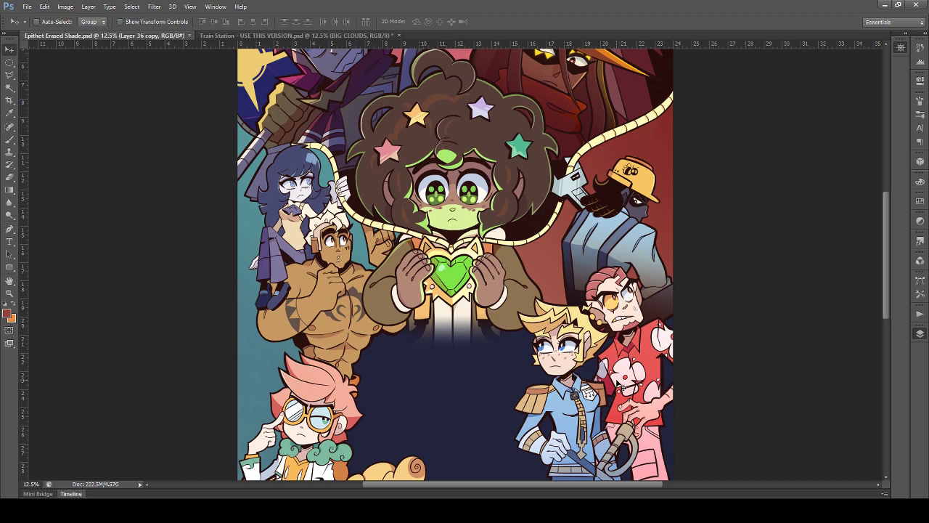
{"action": "scroll", "coordinate": [620, 387], "scroll_direction": "up", "scroll_amount": 4}
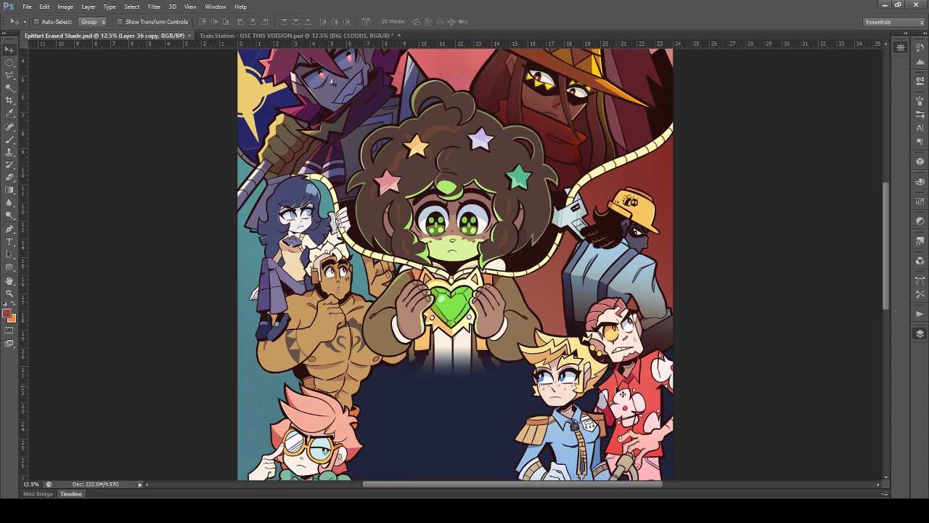
{"action": "scroll", "coordinate": [620, 392], "scroll_direction": "down", "scroll_amount": 3}
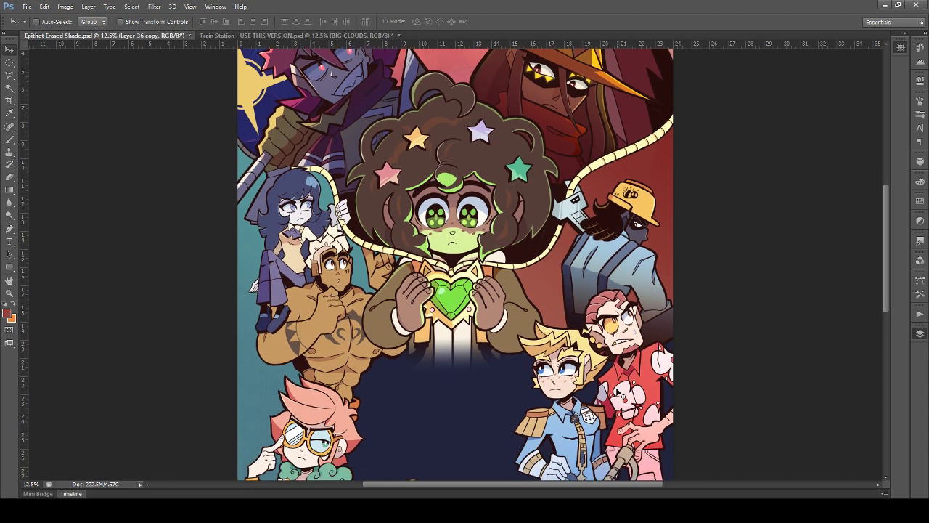
{"action": "scroll", "coordinate": [614, 392], "scroll_direction": "down", "scroll_amount": 4}
{"action": "scroll", "coordinate": [614, 392], "scroll_direction": "up", "scroll_amount": 10}
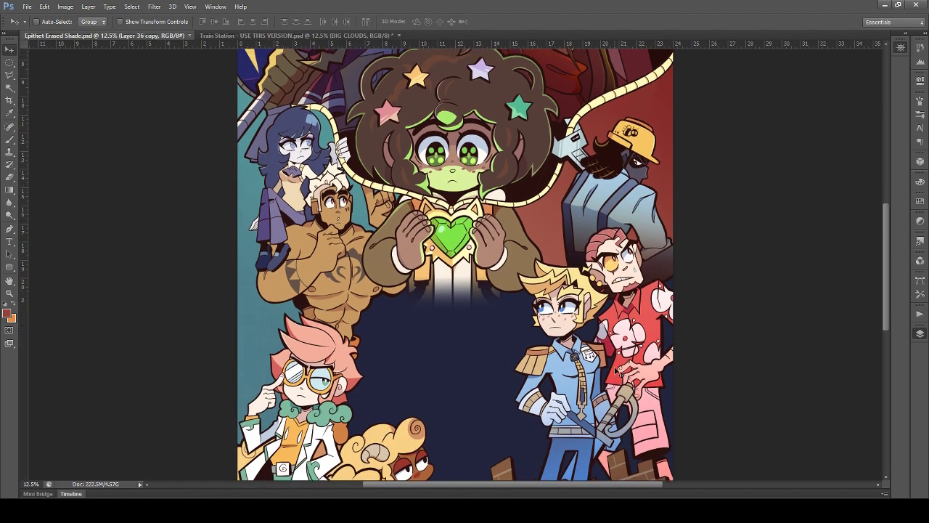
{"action": "scroll", "coordinate": [621, 372], "scroll_direction": "up", "scroll_amount": 2}
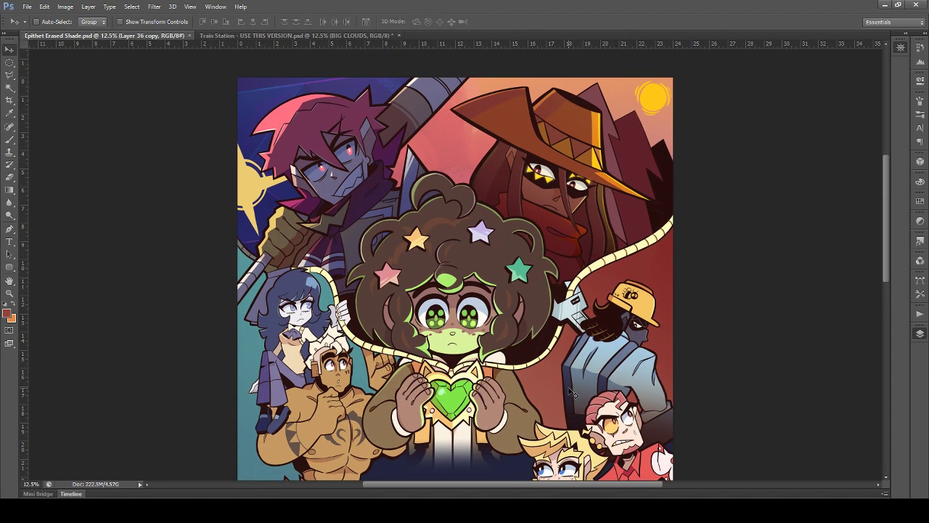
{"action": "scroll", "coordinate": [566, 394], "scroll_direction": "down", "scroll_amount": 4}
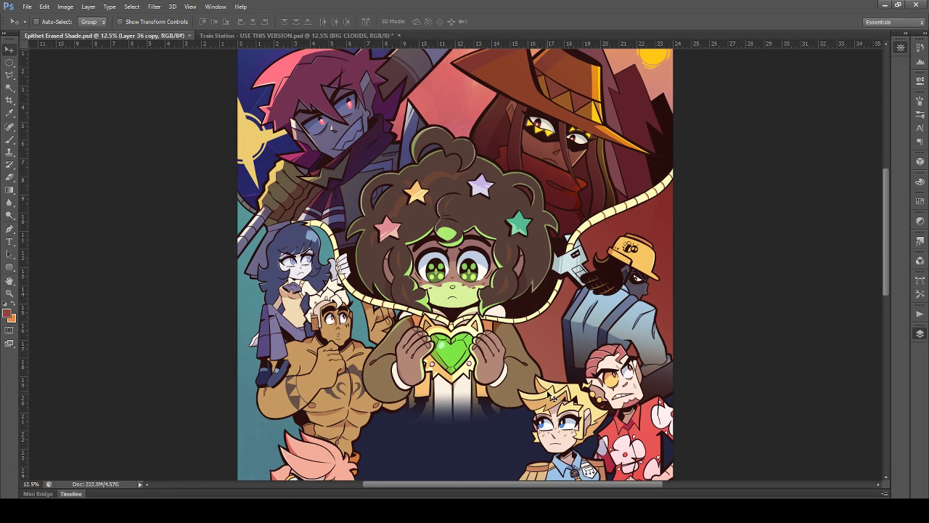
{"action": "scroll", "coordinate": [549, 396], "scroll_direction": "up", "scroll_amount": 3}
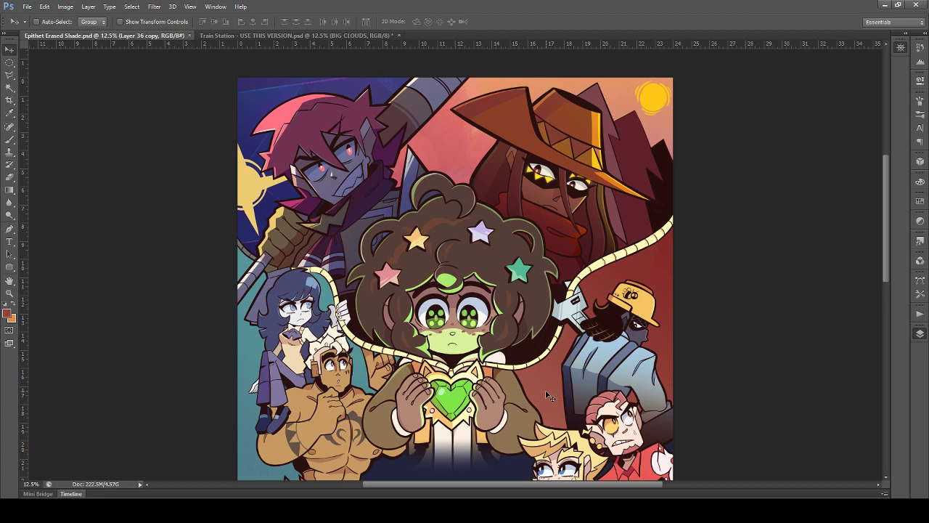
{"action": "scroll", "coordinate": [548, 397], "scroll_direction": "down", "scroll_amount": 7}
{"action": "scroll", "coordinate": [541, 401], "scroll_direction": "down", "scroll_amount": 1}
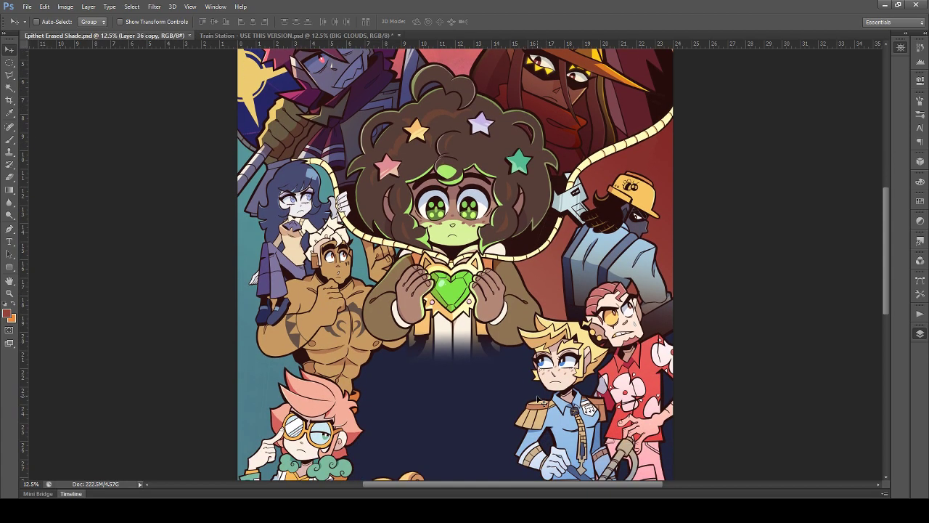
{"action": "scroll", "coordinate": [541, 402], "scroll_direction": "down", "scroll_amount": 3}
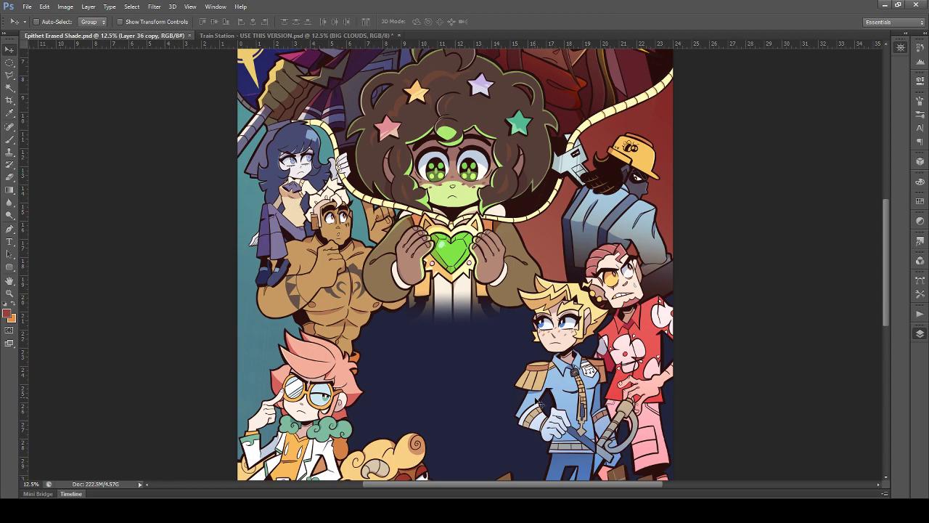
{"action": "scroll", "coordinate": [538, 402], "scroll_direction": "down", "scroll_amount": 5}
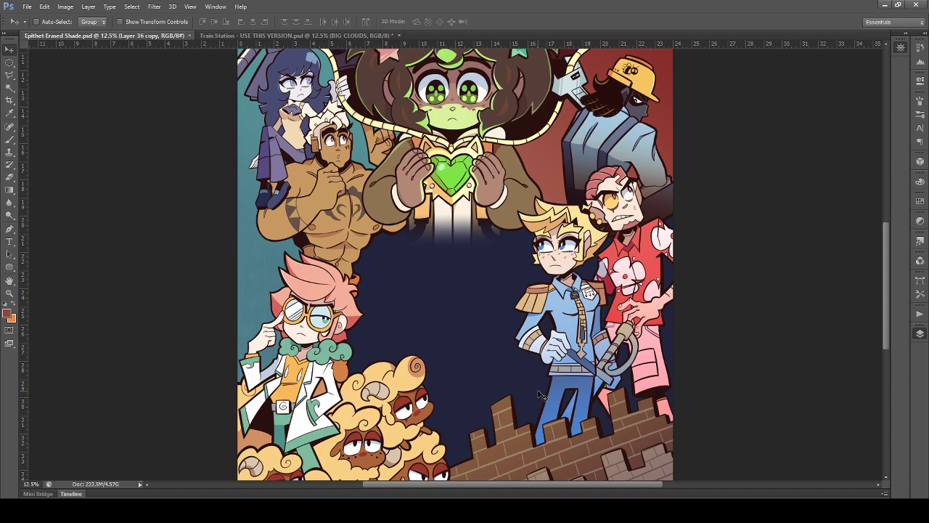
{"action": "scroll", "coordinate": [541, 395], "scroll_direction": "up", "scroll_amount": 2}
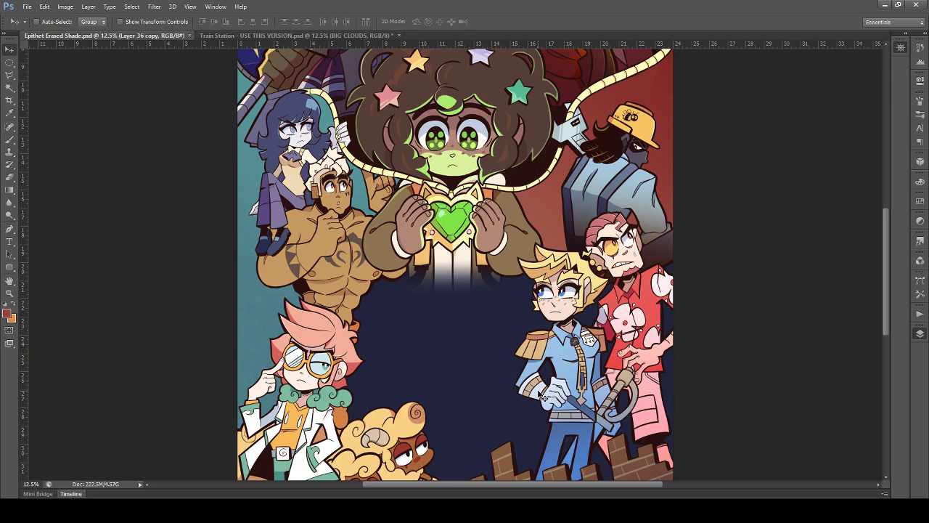
{"action": "scroll", "coordinate": [541, 392], "scroll_direction": "up", "scroll_amount": 2}
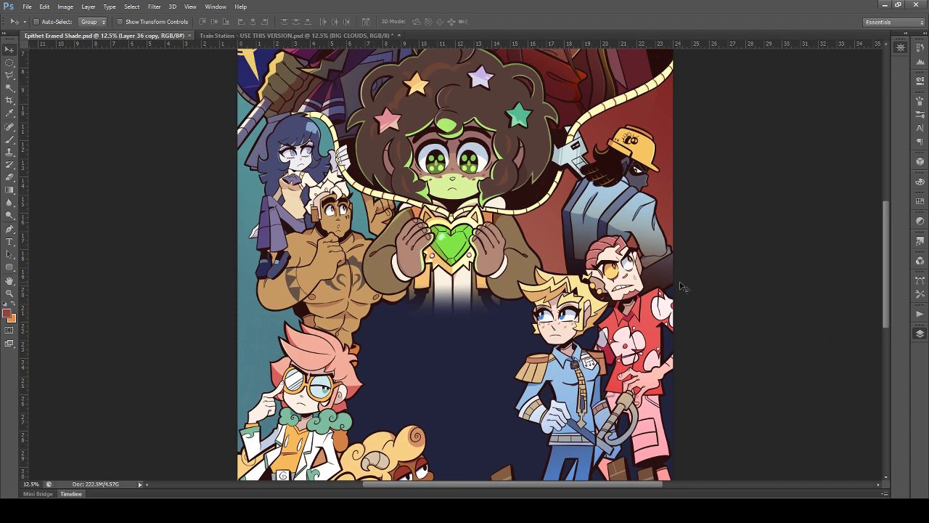
{"action": "scroll", "coordinate": [683, 287], "scroll_direction": "down", "scroll_amount": 3}
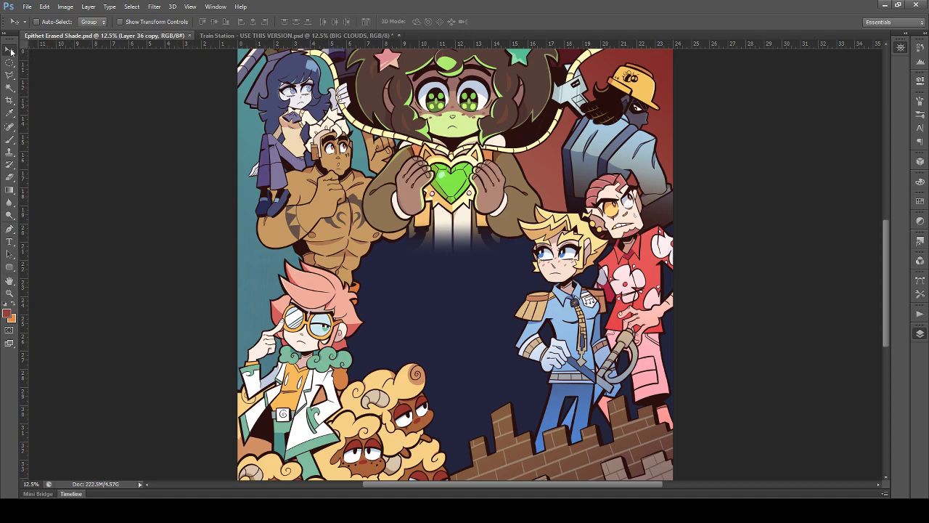
Step: Select the Molly Glow layer and sample the light green glow beside the central character's face as the foreground colour
{"action": "scroll", "coordinate": [511, 191], "scroll_direction": "up", "scroll_amount": 1}
{"action": "left_click", "coordinate": [484, 155], "text": "ctrl"}
{"action": "scroll", "coordinate": [484, 154], "scroll_direction": "up", "scroll_amount": 4}
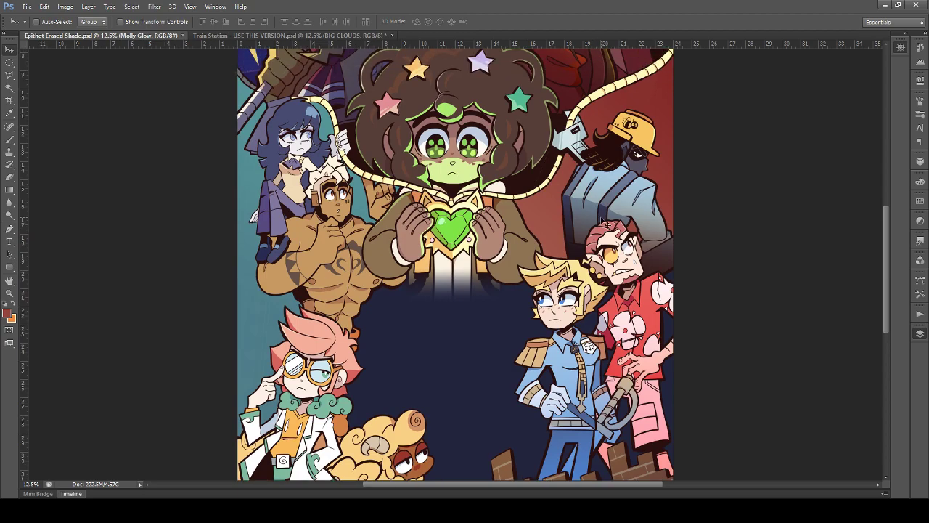
{"action": "left_click", "coordinate": [10, 114]}
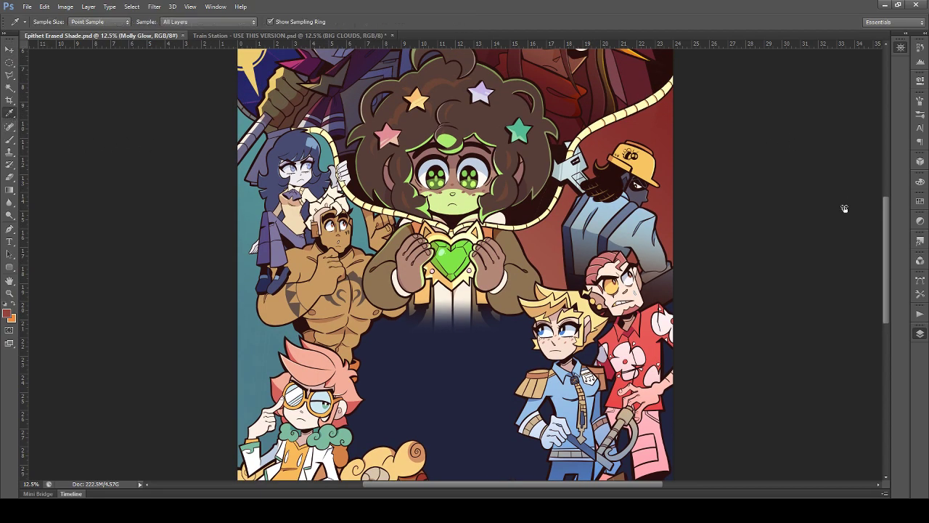
{"action": "left_click", "coordinate": [795, 236]}
{"action": "key", "text": "ctrl+z"}
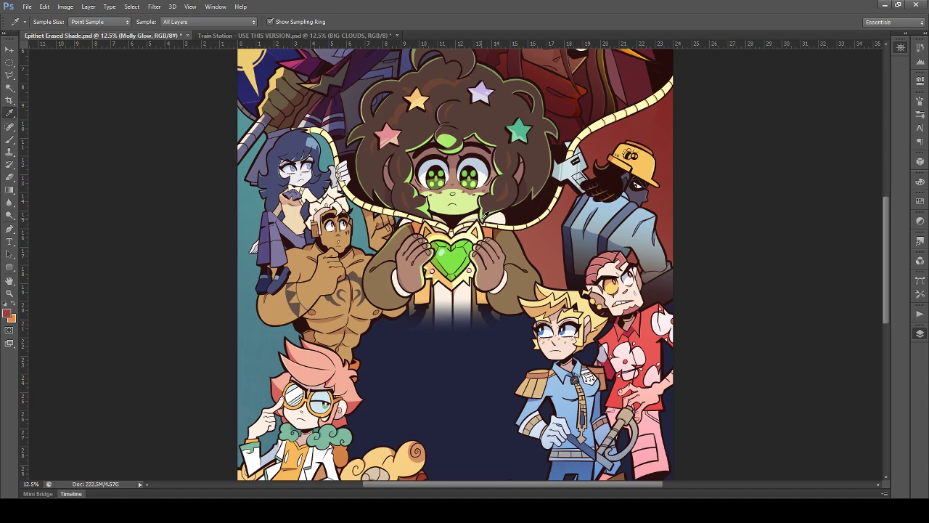
{"action": "left_click", "coordinate": [482, 215]}
{"action": "key", "text": "ctrl+plus"}
{"action": "key", "text": "ctrl+plus"}
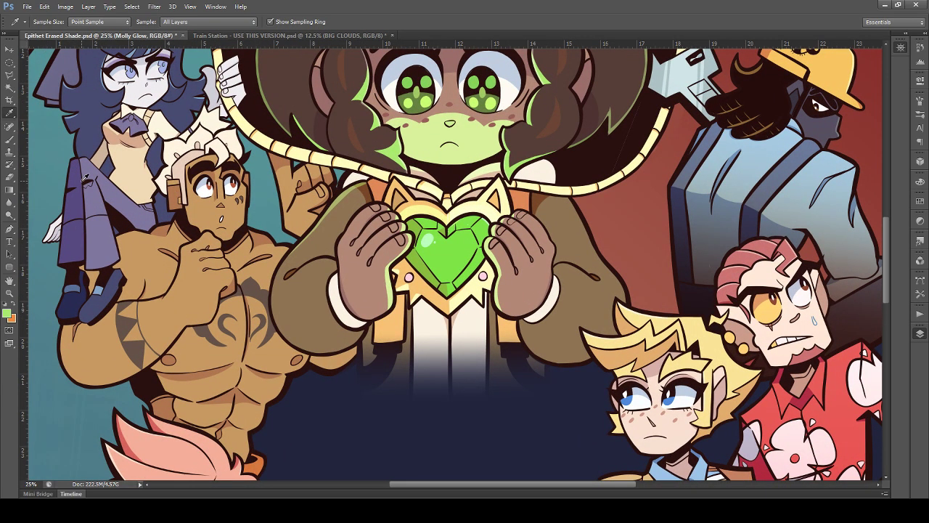
Step: Switch to the Brush tool for painting glow around the blond character in the blue uniform
{"action": "scroll", "coordinate": [86, 178], "scroll_direction": "down", "scroll_amount": 3}
{"action": "left_click_drag", "start_coordinate": [445, 485], "coordinate": [517, 495]}
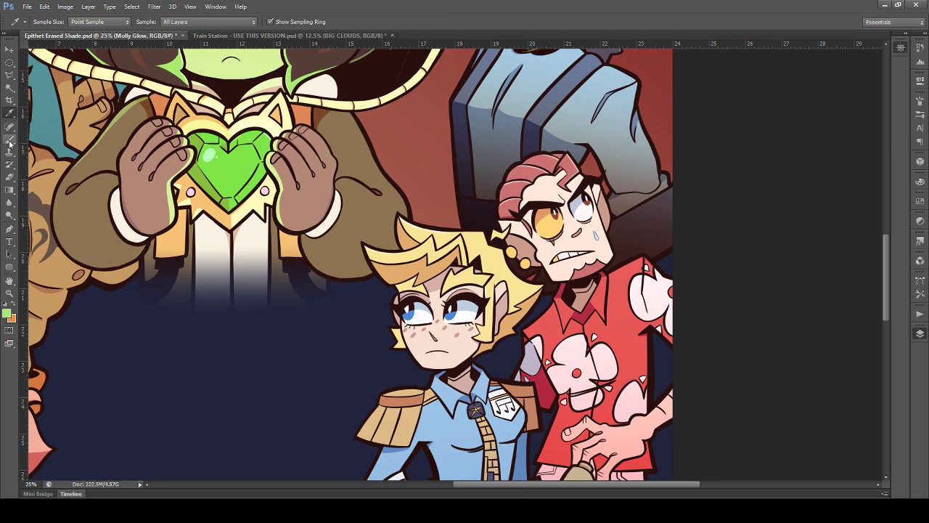
{"action": "key", "text": "b"}
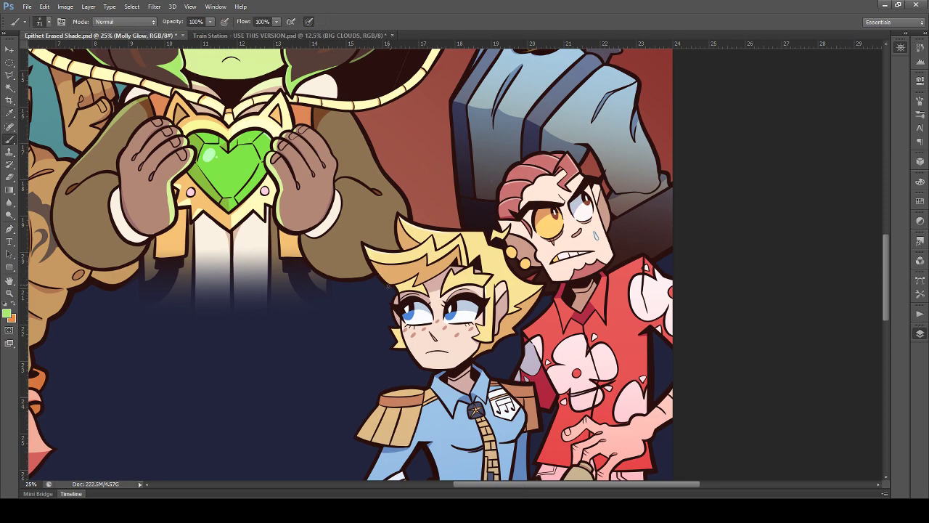
{"action": "key", "text": "ctrl+shift+alt+n"}
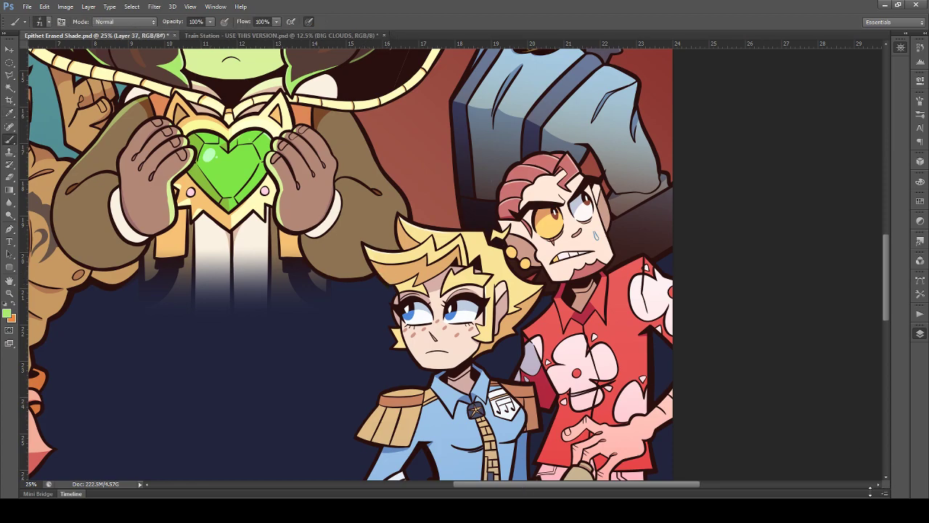
{"action": "key", "text": "h"}
{"action": "key", "text": "b"}
{"action": "key", "text": "ctrl+z"}
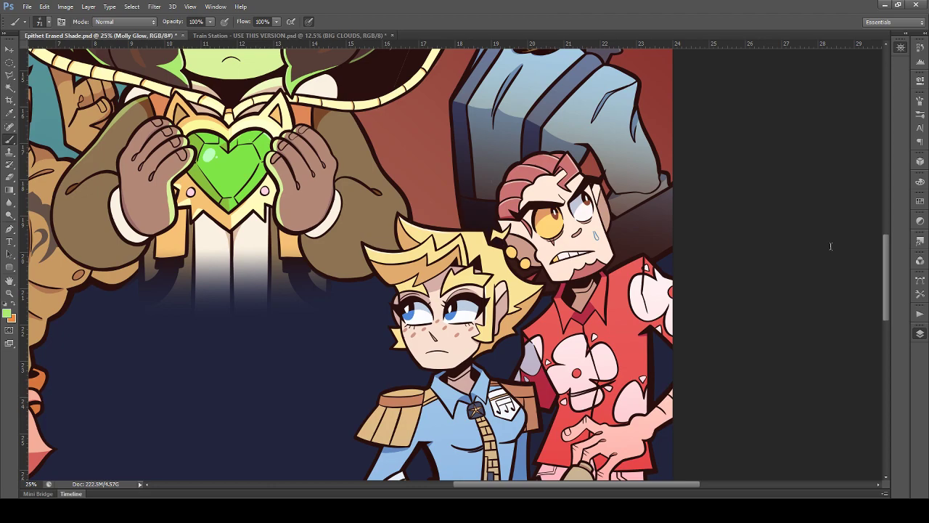
{"action": "key", "text": "ctrl+z"}
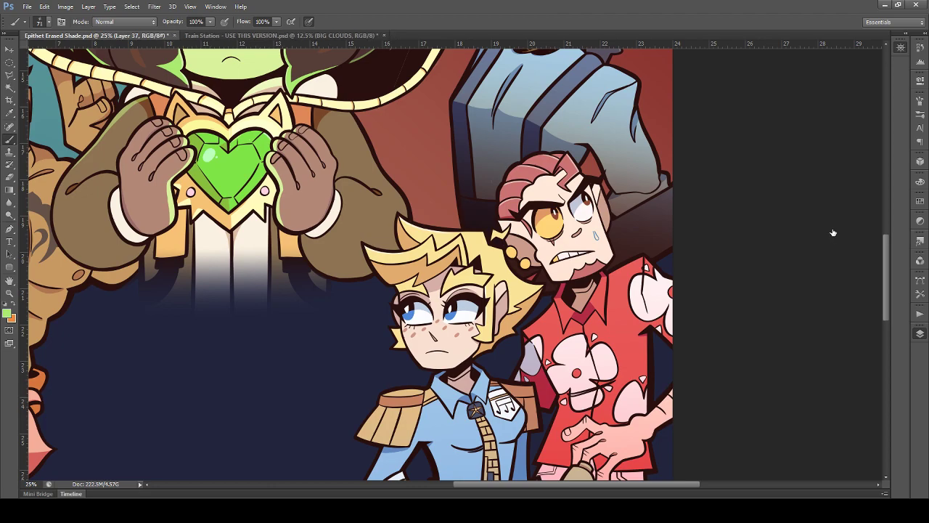
{"action": "type", "text": "Extra Glow"}
{"action": "key", "text": "Return"}
{"action": "key", "text": "ctrl+alt+z"}
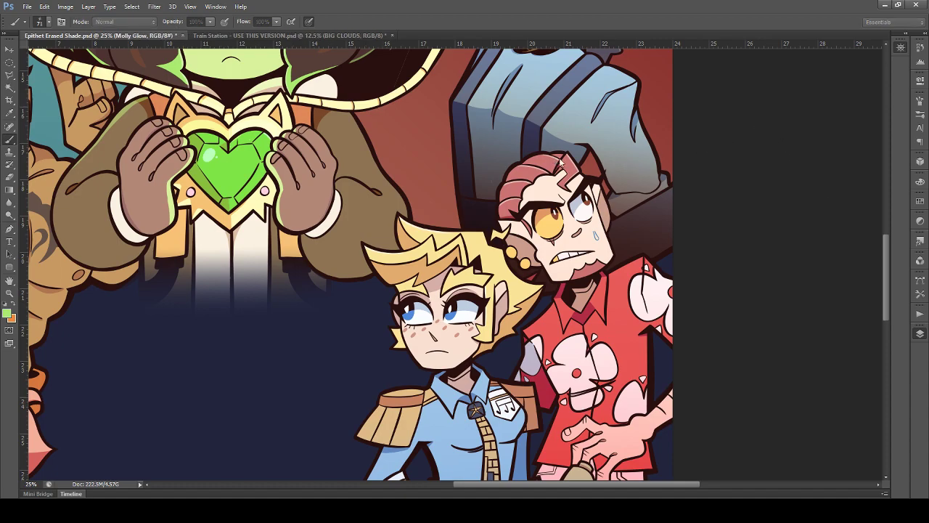
Step: Duplicate the Molly Glow layer and paint light green rim light along the edges of the blond character's hair
{"action": "key", "text": "ctrl+j"}
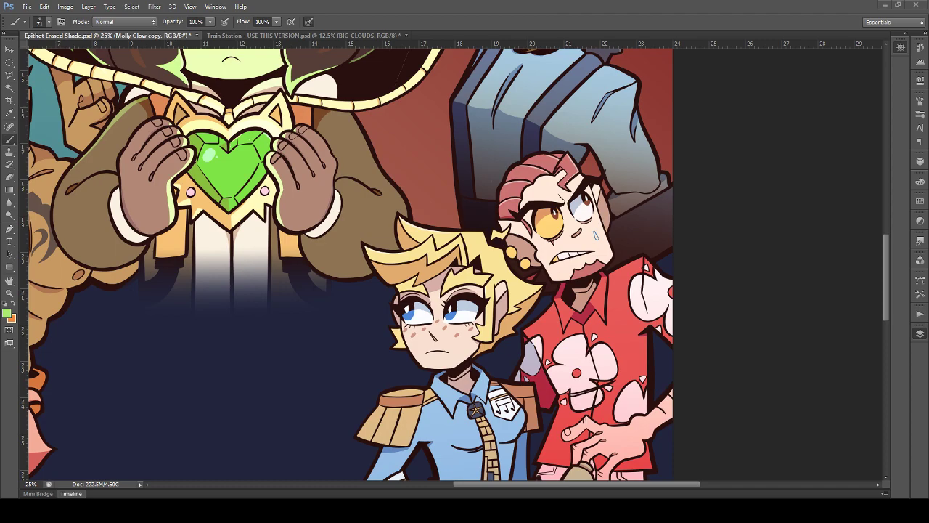
{"action": "scroll", "coordinate": [349, 261], "scroll_direction": "up", "scroll_amount": 5}
{"action": "scroll", "coordinate": [348, 262], "scroll_direction": "down", "scroll_amount": 4}
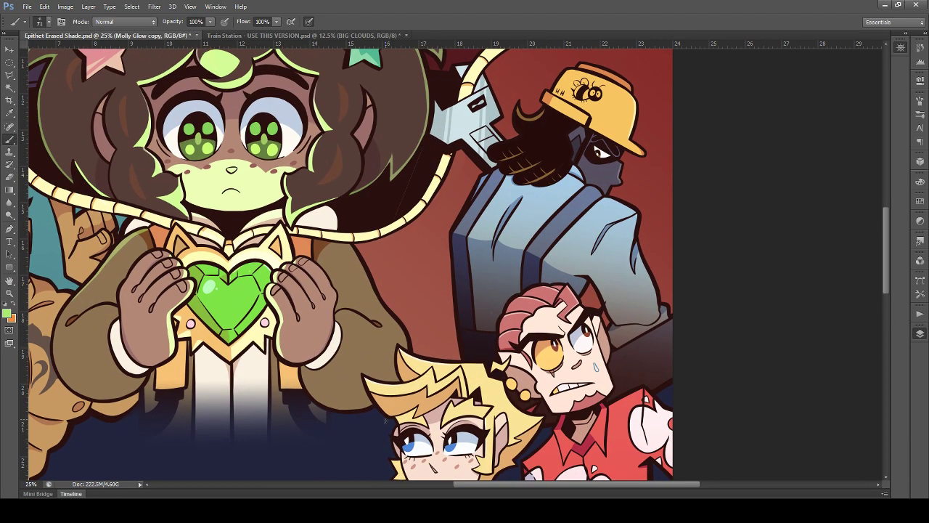
{"action": "scroll", "coordinate": [349, 261], "scroll_direction": "up", "scroll_amount": 4}
{"action": "scroll", "coordinate": [382, 424], "scroll_direction": "up", "scroll_amount": 2}
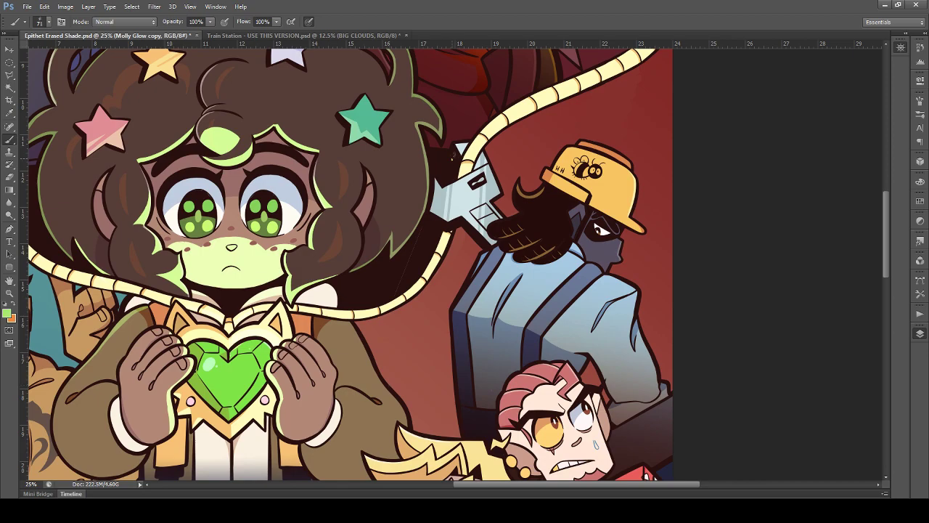
{"action": "scroll", "coordinate": [349, 262], "scroll_direction": "down", "scroll_amount": 4}
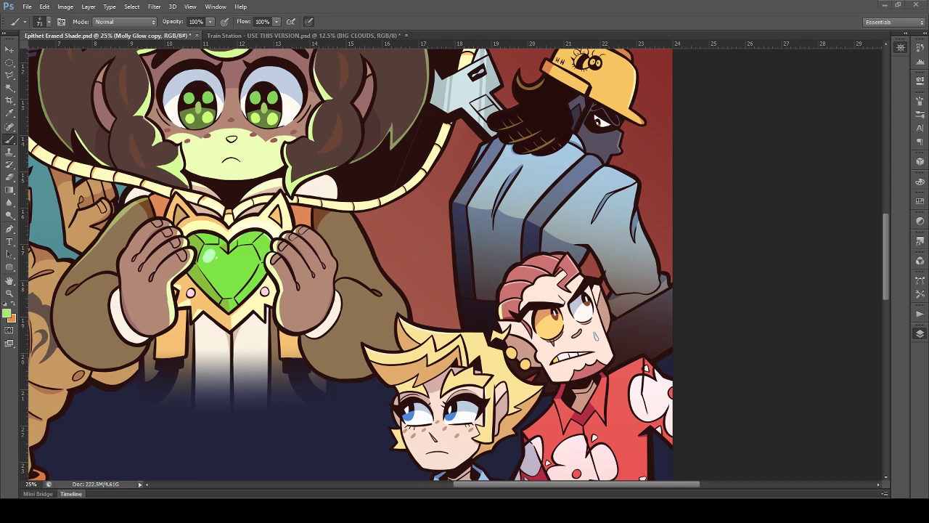
{"action": "scroll", "coordinate": [373, 411], "scroll_direction": "down", "scroll_amount": 3}
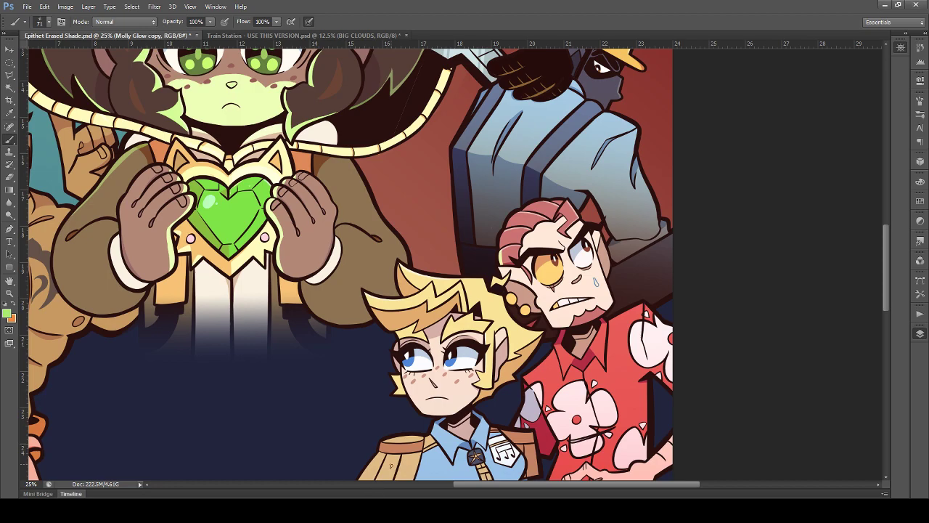
{"action": "scroll", "coordinate": [411, 408], "scroll_direction": "down", "scroll_amount": 2}
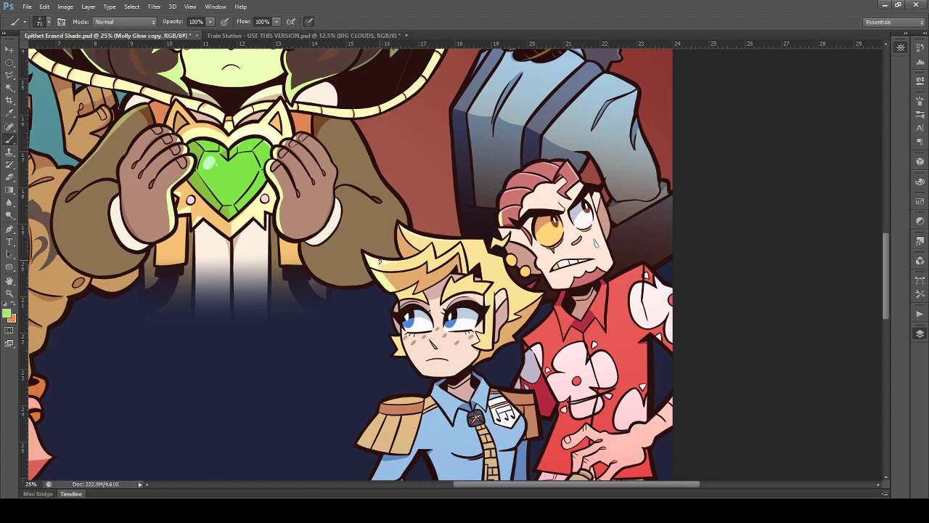
{"action": "left_click_drag", "start_coordinate": [406, 257], "coordinate": [402, 229]}
{"action": "scroll", "coordinate": [308, 265], "scroll_direction": "up", "scroll_amount": 5}
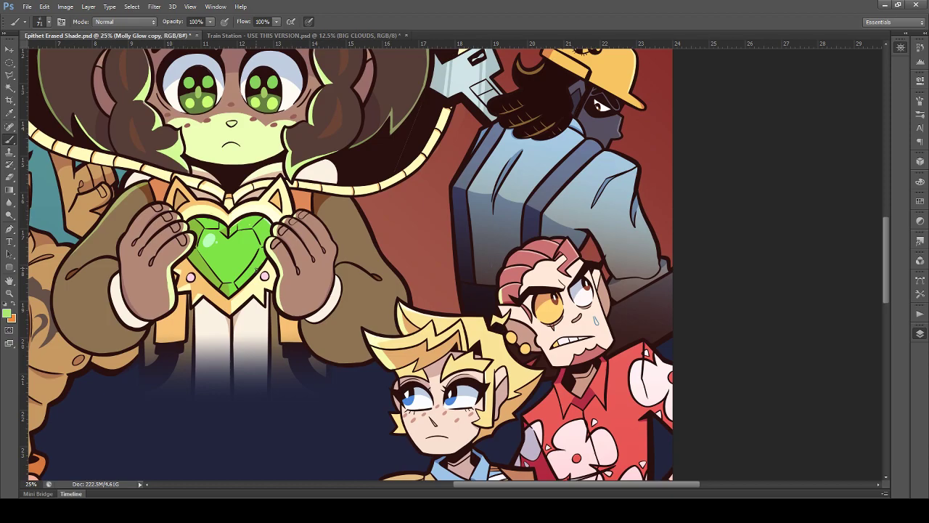
Step: Paint light green glow on the blond character's epaulette on the side facing the central character
{"action": "scroll", "coordinate": [258, 273], "scroll_direction": "down", "scroll_amount": 2}
{"action": "scroll", "coordinate": [257, 273], "scroll_direction": "up", "scroll_amount": 1}
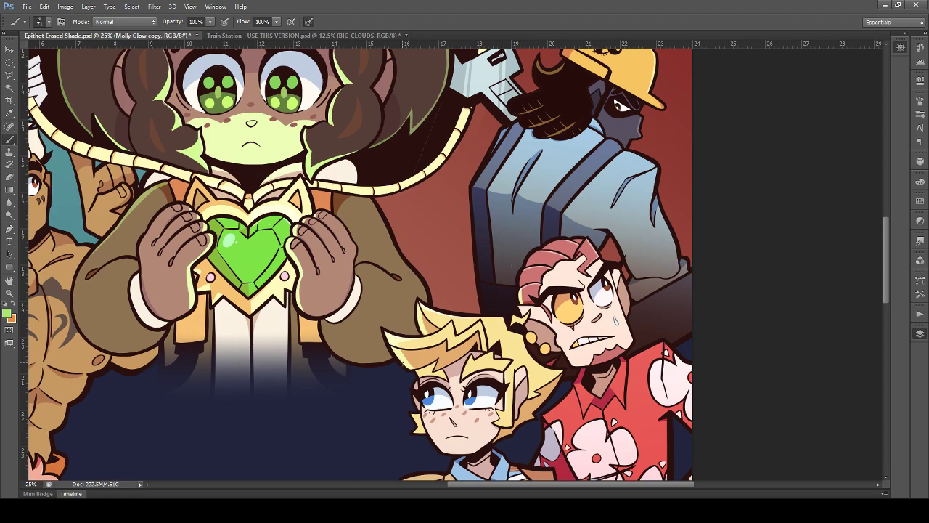
{"action": "scroll", "coordinate": [436, 298], "scroll_direction": "down", "scroll_amount": 3}
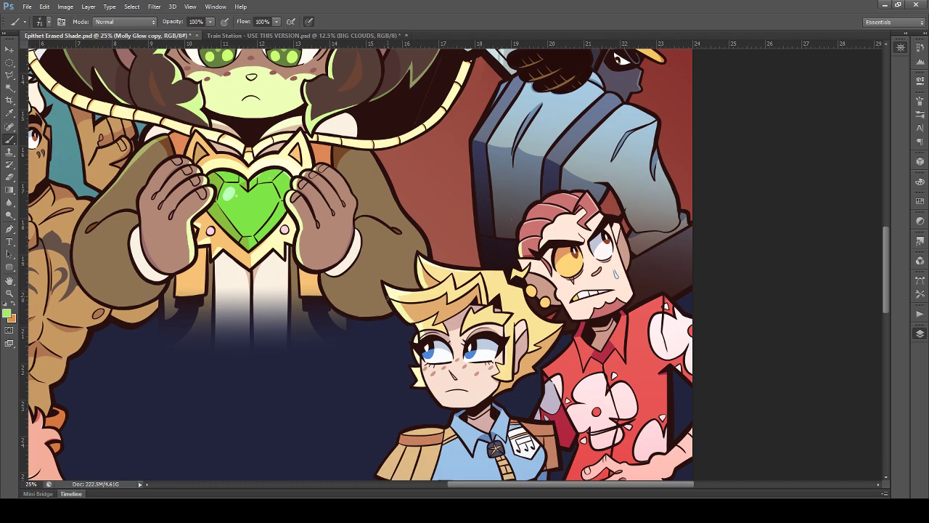
{"action": "scroll", "coordinate": [175, 256], "scroll_direction": "up", "scroll_amount": 5}
{"action": "scroll", "coordinate": [159, 217], "scroll_direction": "down", "scroll_amount": 4}
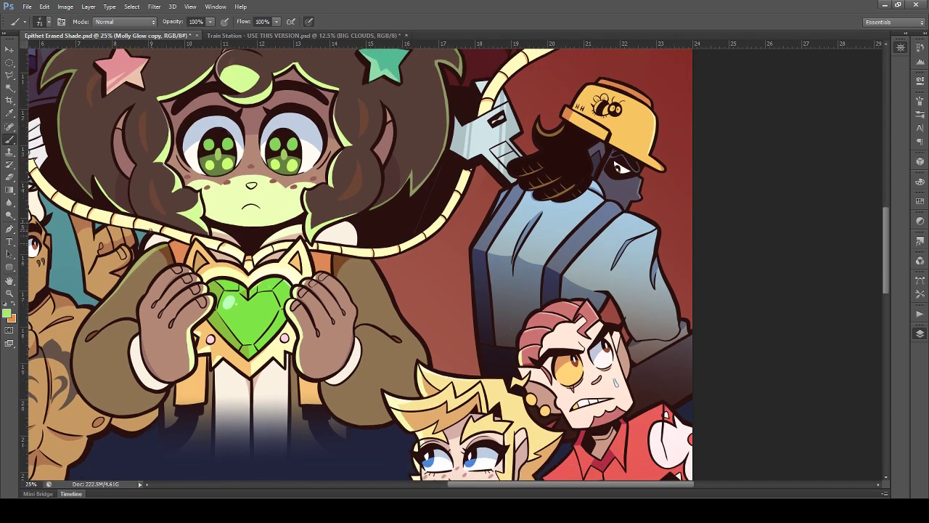
{"action": "scroll", "coordinate": [210, 233], "scroll_direction": "down", "scroll_amount": 5}
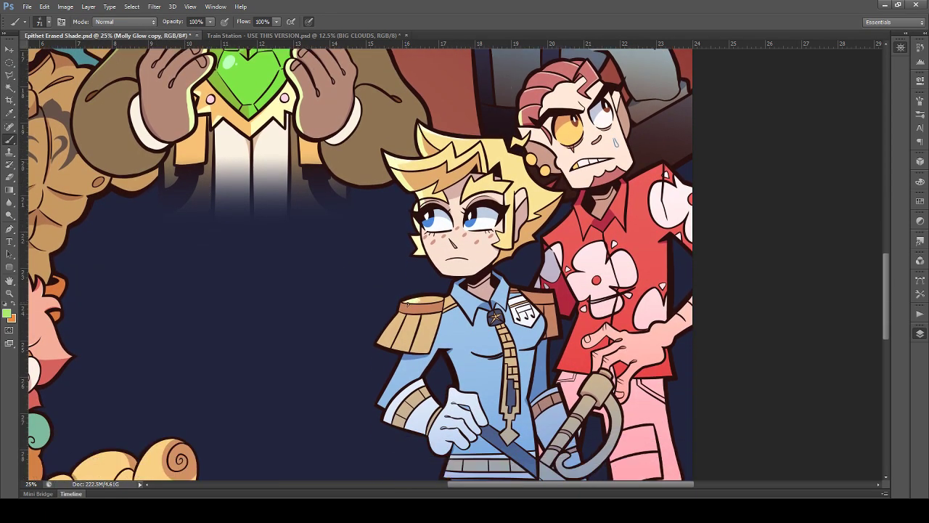
{"action": "left_click_drag", "start_coordinate": [405, 305], "coordinate": [442, 299]}
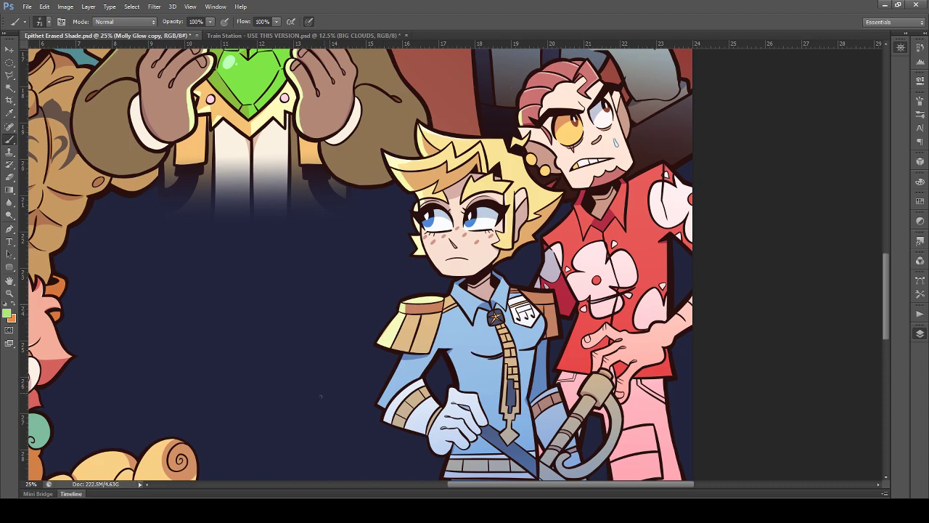
Step: Compare the glow on the blond and pink-haired characters with the central character's gem light at several magnifications
{"action": "scroll", "coordinate": [289, 370], "scroll_direction": "up", "scroll_amount": 3}
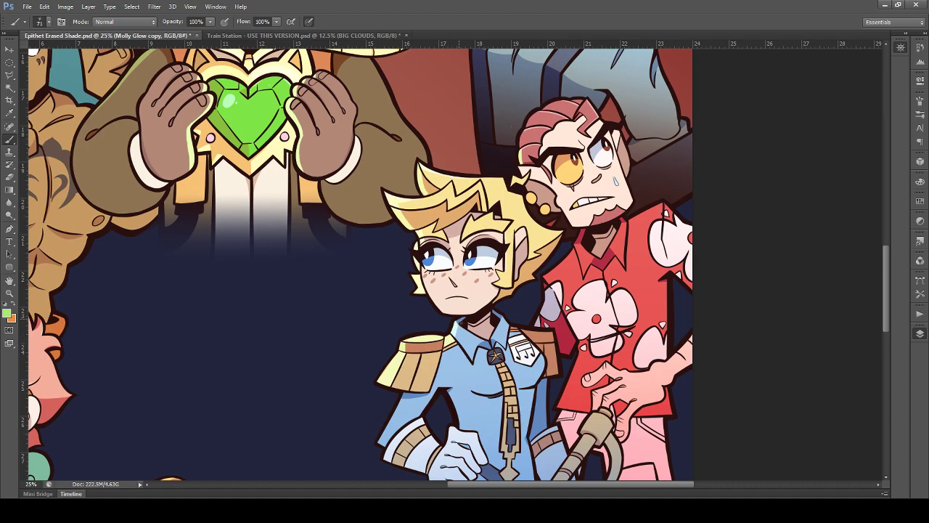
{"action": "scroll", "coordinate": [442, 326], "scroll_direction": "up", "scroll_amount": 3}
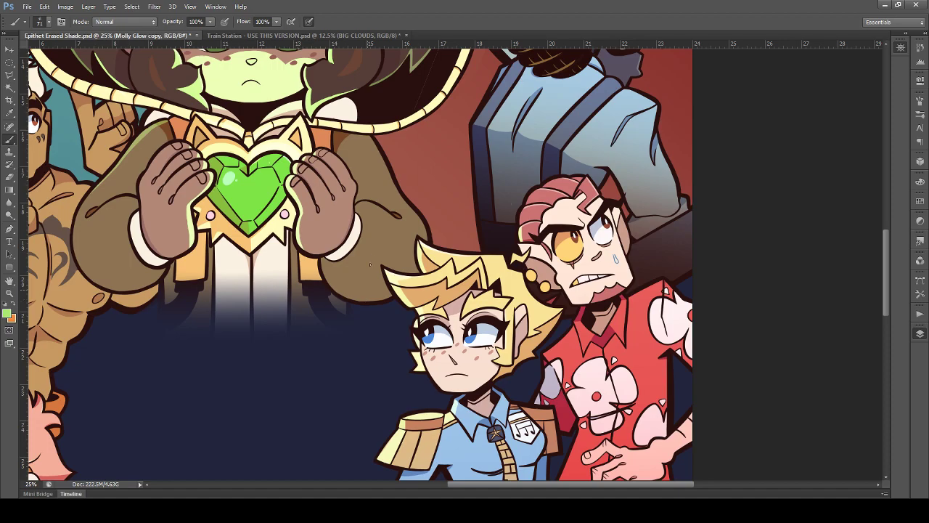
{"action": "scroll", "coordinate": [370, 265], "scroll_direction": "up", "scroll_amount": 1}
{"action": "key", "text": "ctrl+minus"}
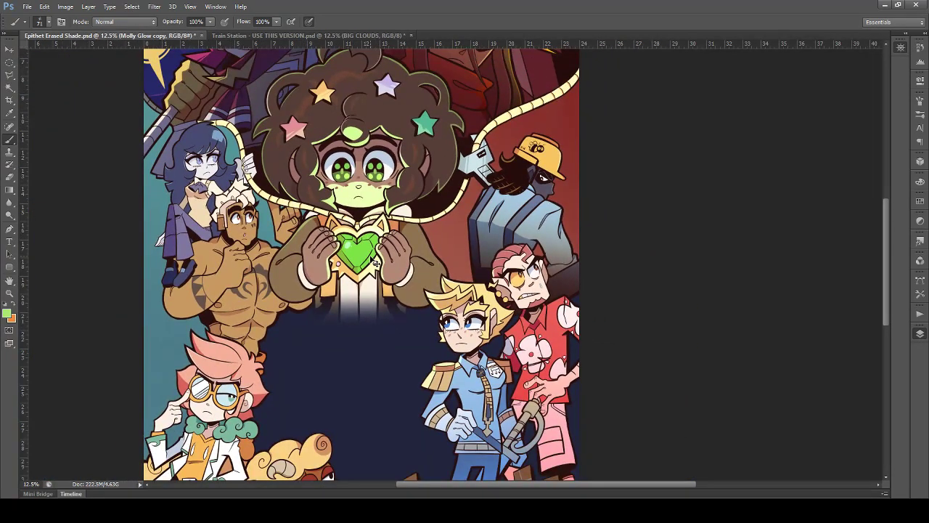
{"action": "key", "text": "ctrl+minus"}
{"action": "key", "text": "ctrl+plus"}
{"action": "key", "text": "ctrl+plus"}
{"action": "scroll", "coordinate": [353, 235], "scroll_direction": "down", "scroll_amount": 2}
{"action": "scroll", "coordinate": [368, 217], "scroll_direction": "up", "scroll_amount": 3}
{"action": "left_click_drag", "start_coordinate": [443, 485], "coordinate": [489, 484]}
{"action": "scroll", "coordinate": [430, 358], "scroll_direction": "down", "scroll_amount": 1}
{"action": "key", "text": "ctrl+plus"}
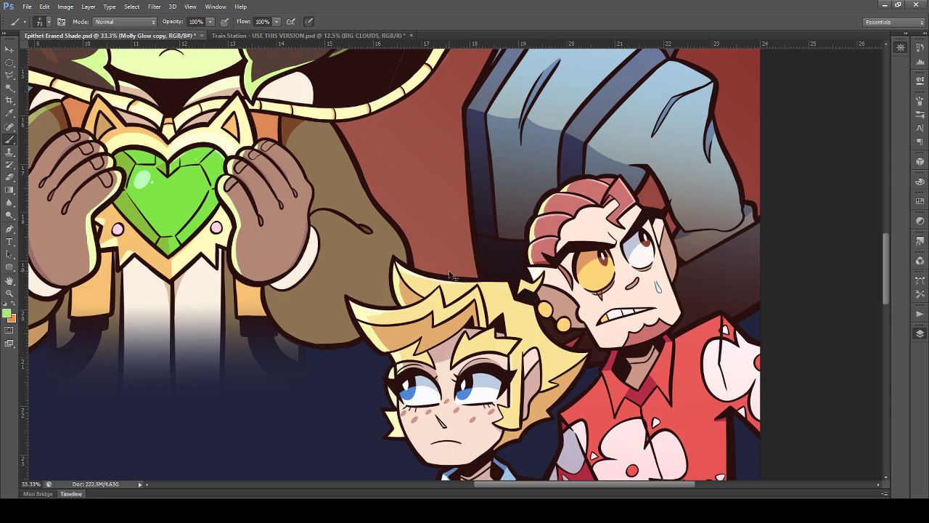
{"action": "scroll", "coordinate": [453, 276], "scroll_direction": "down", "scroll_amount": 2}
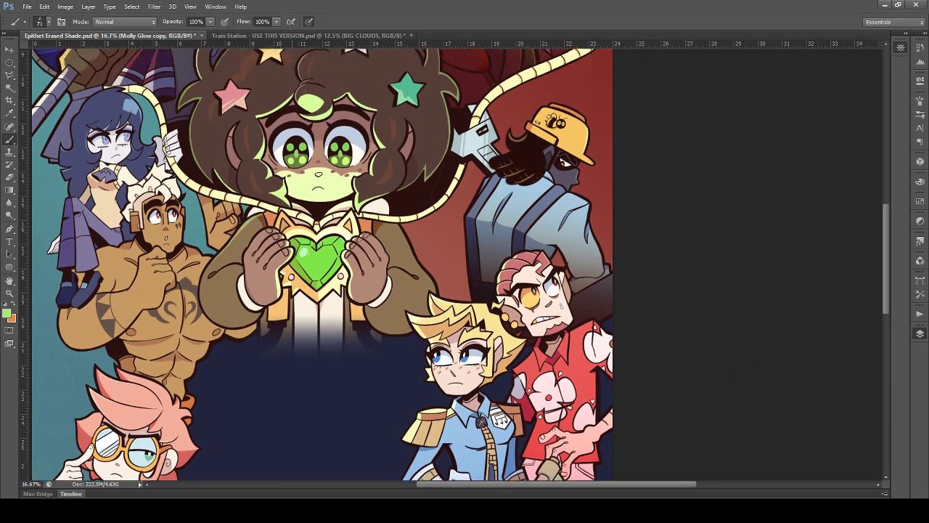
{"action": "scroll", "coordinate": [294, 62], "scroll_direction": "up", "scroll_amount": 2}
{"action": "scroll", "coordinate": [284, 63], "scroll_direction": "down", "scroll_amount": 2}
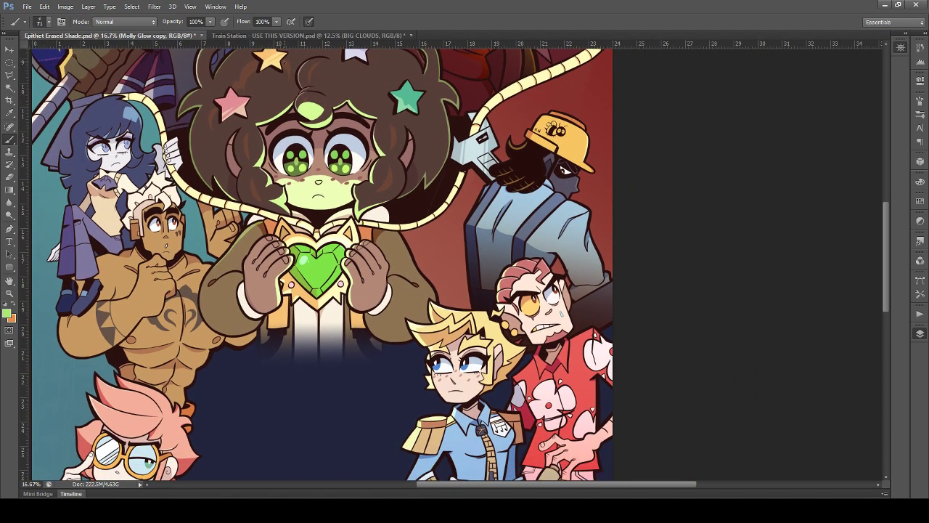
{"action": "scroll", "coordinate": [284, 62], "scroll_direction": "down", "scroll_amount": 2}
{"action": "scroll", "coordinate": [285, 63], "scroll_direction": "up", "scroll_amount": 2}
{"action": "scroll", "coordinate": [283, 62], "scroll_direction": "down", "scroll_amount": 2}
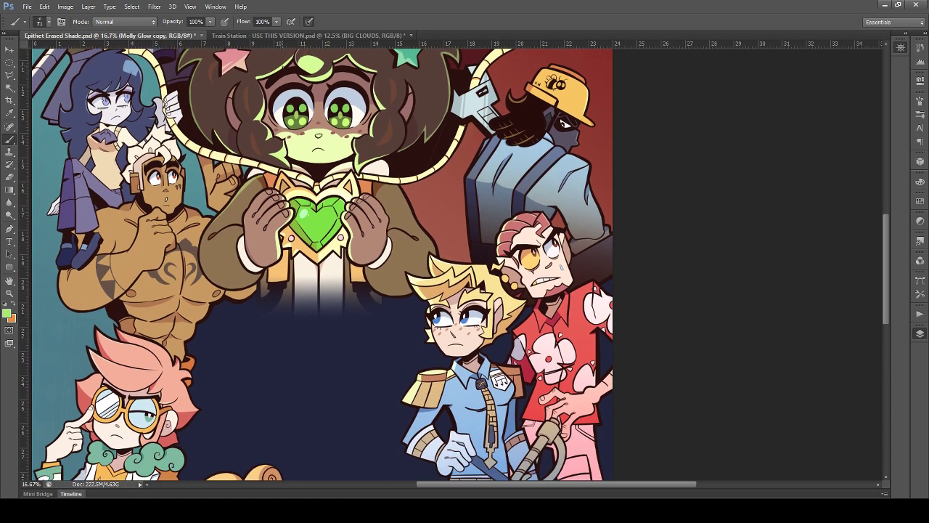
{"action": "scroll", "coordinate": [323, 264], "scroll_direction": "down", "scroll_amount": 3}
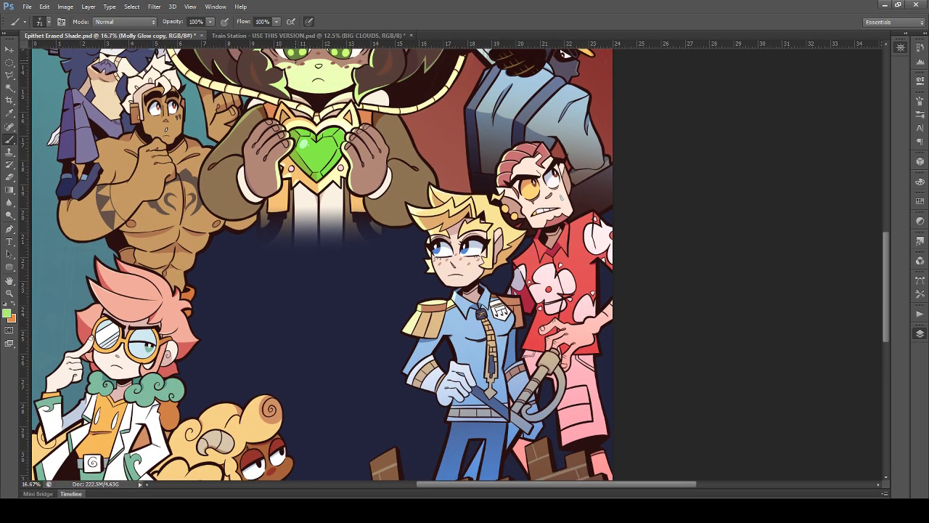
Step: Check the uniformed character's glow against the lower half of the poster and save the illustration
{"action": "key", "text": "ctrl+plus"}
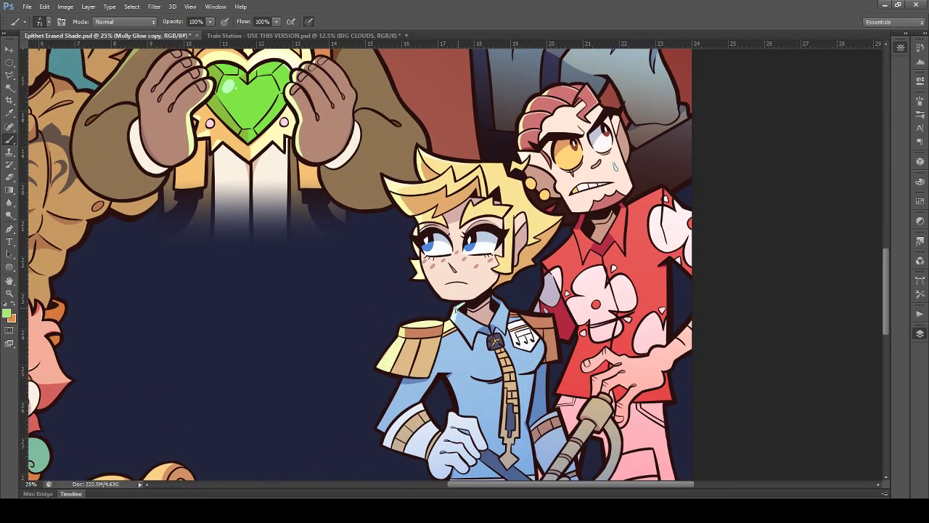
{"action": "key", "text": "ctrl+minus"}
{"action": "key", "text": "ctrl+minus"}
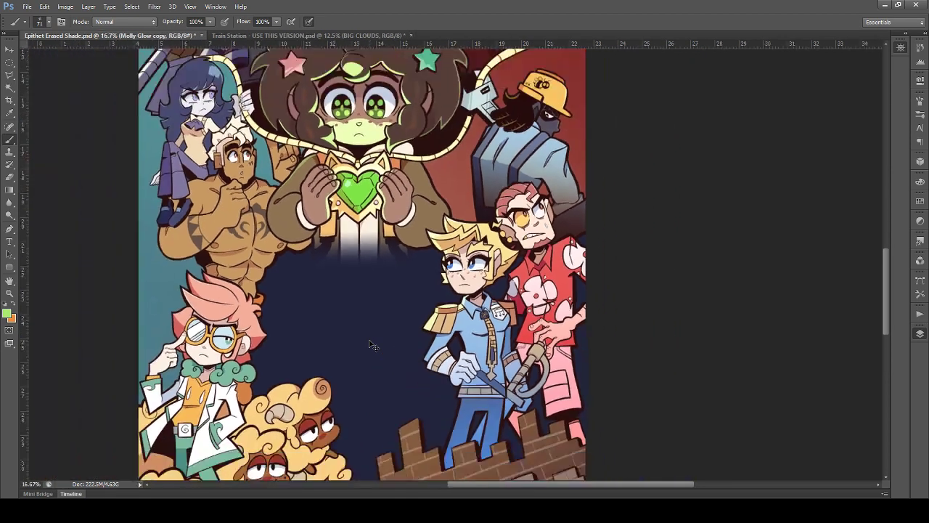
{"action": "scroll", "coordinate": [363, 331], "scroll_direction": "up", "scroll_amount": 2}
{"action": "scroll", "coordinate": [326, 292], "scroll_direction": "down", "scroll_amount": 5}
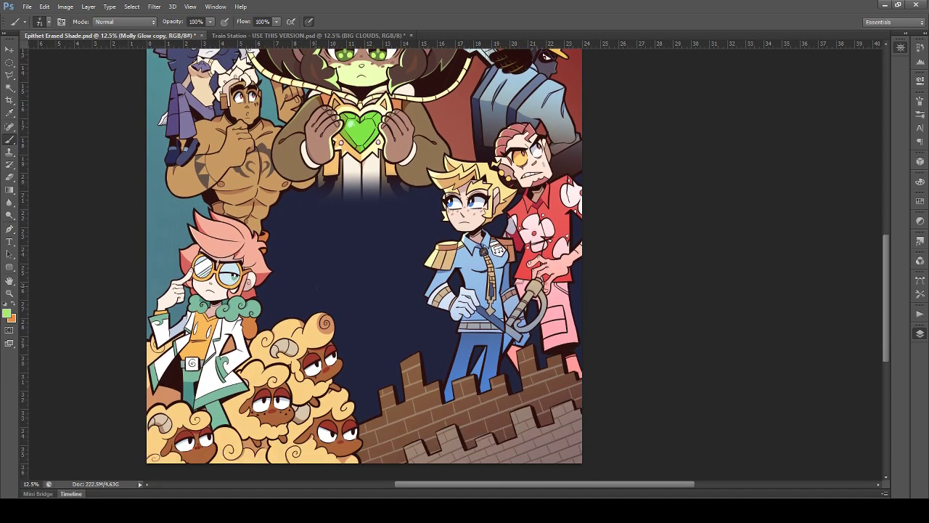
{"action": "key", "text": "ctrl+s"}
Step: Paint a light green glow along the sloping upper edge of the tallest brick battlement beside the uniformed character
{"action": "key", "text": "ctrl+plus"}
{"action": "key", "text": "ctrl+plus"}
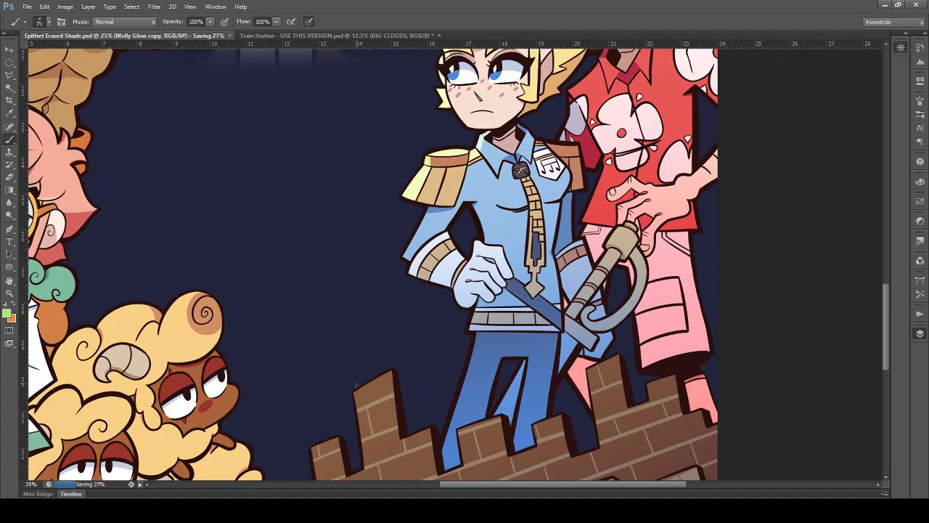
{"action": "left_click_drag", "start_coordinate": [355, 391], "coordinate": [387, 378]}
{"action": "key", "text": "ctrl+z"}
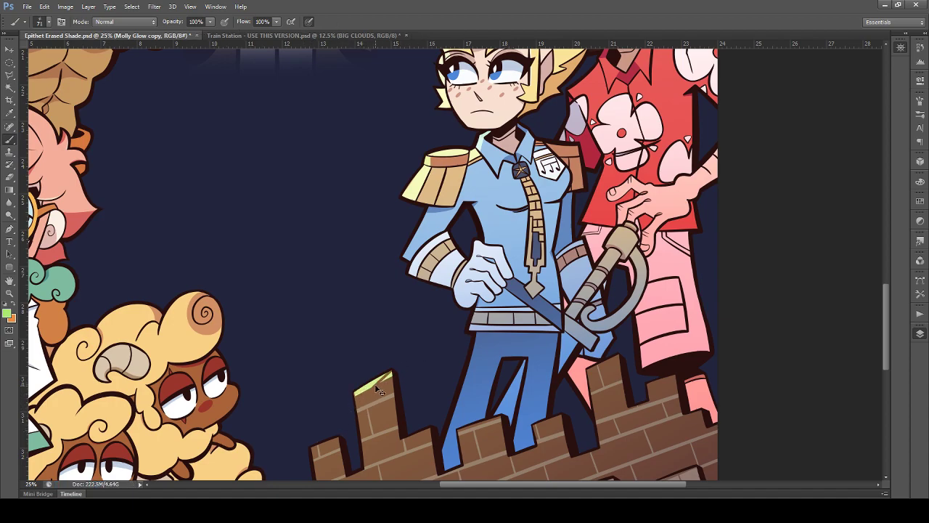
{"action": "scroll", "coordinate": [312, 434], "scroll_direction": "down", "scroll_amount": 3}
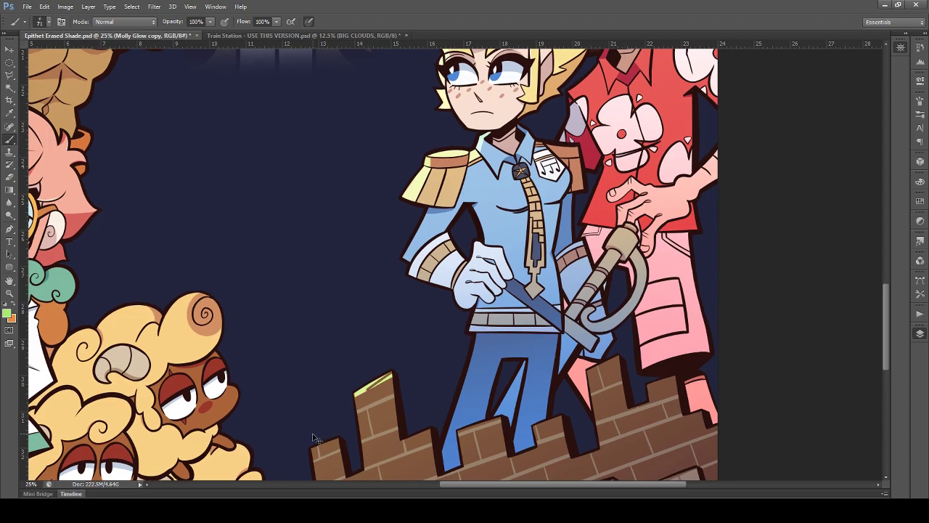
{"action": "scroll", "coordinate": [318, 440], "scroll_direction": "up", "scroll_amount": 2}
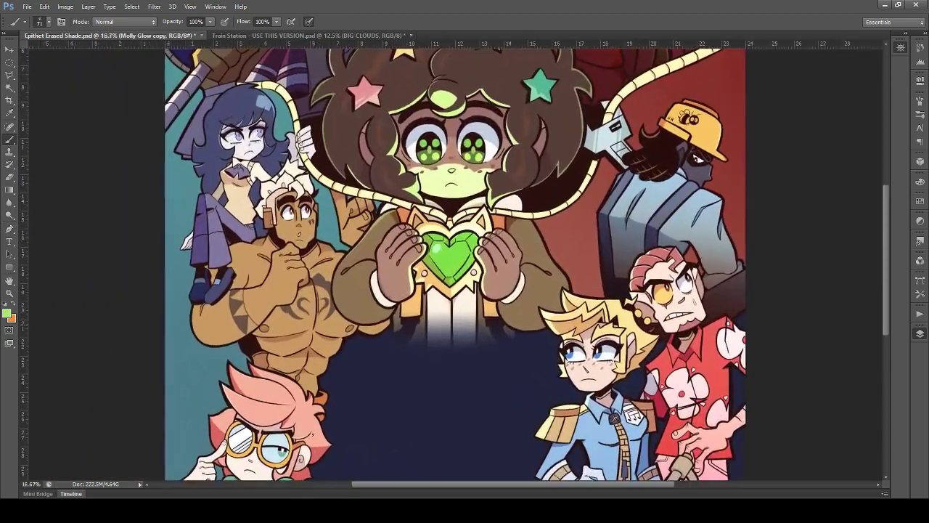
{"action": "scroll", "coordinate": [274, 278], "scroll_direction": "down", "scroll_amount": 3}
{"action": "scroll", "coordinate": [274, 277], "scroll_direction": "down", "scroll_amount": 5}
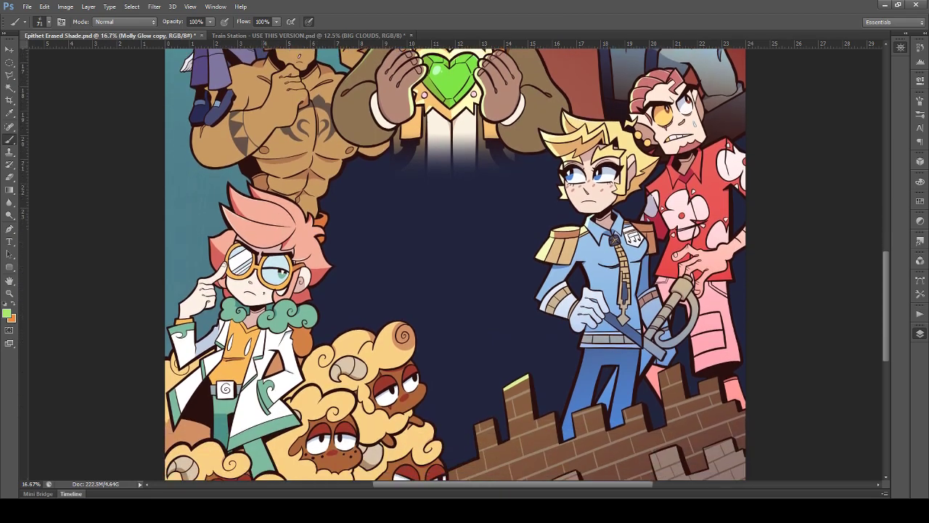
{"action": "key", "text": "ctrl+plus"}
{"action": "key", "text": "ctrl+plus"}
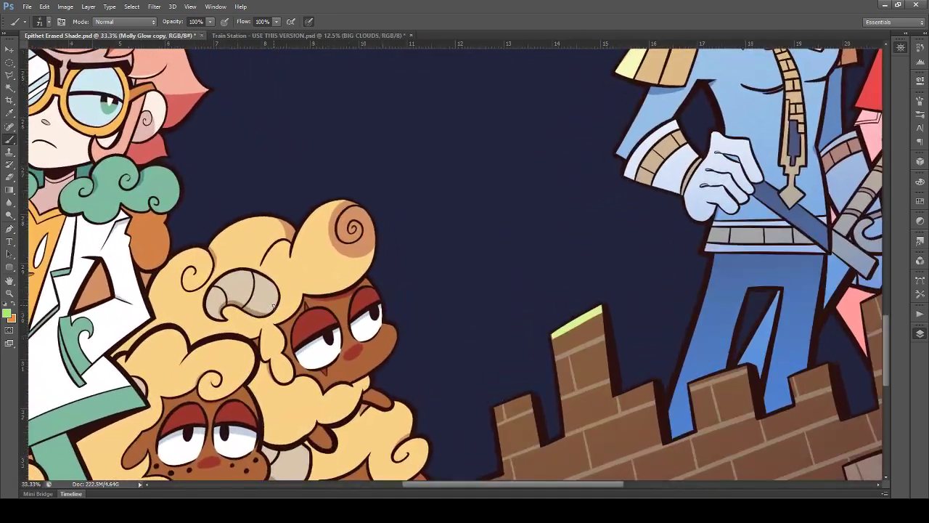
Step: Thin the glow on the tallest battlement, add a light green glow along the top of the shorter battlement beside it, and save
{"action": "left_click_drag", "start_coordinate": [275, 305], "coordinate": [275, 256]}
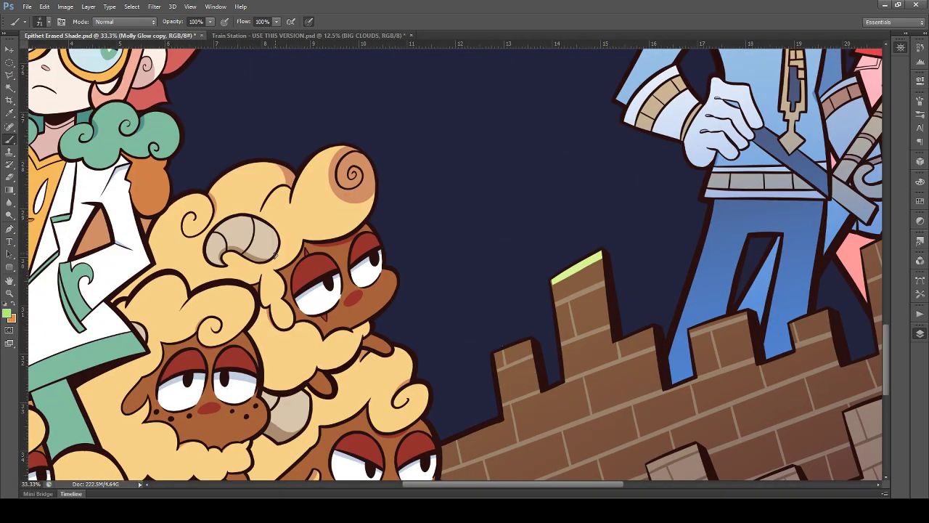
{"action": "key", "text": "ctrl+z"}
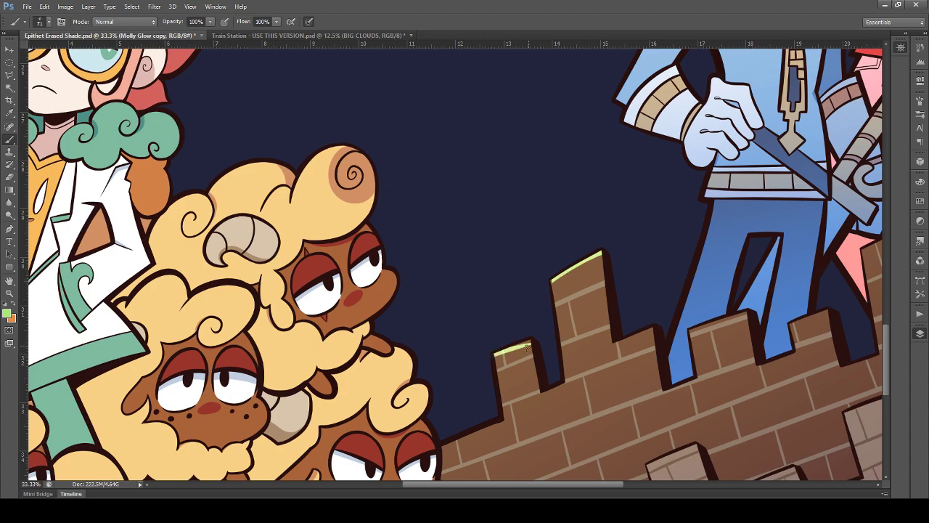
{"action": "left_click_drag", "start_coordinate": [494, 356], "coordinate": [533, 340]}
{"action": "key", "text": "ctrl+z"}
{"action": "key", "text": "ctrl+z"}
{"action": "scroll", "coordinate": [427, 392], "scroll_direction": "down", "scroll_amount": 4}
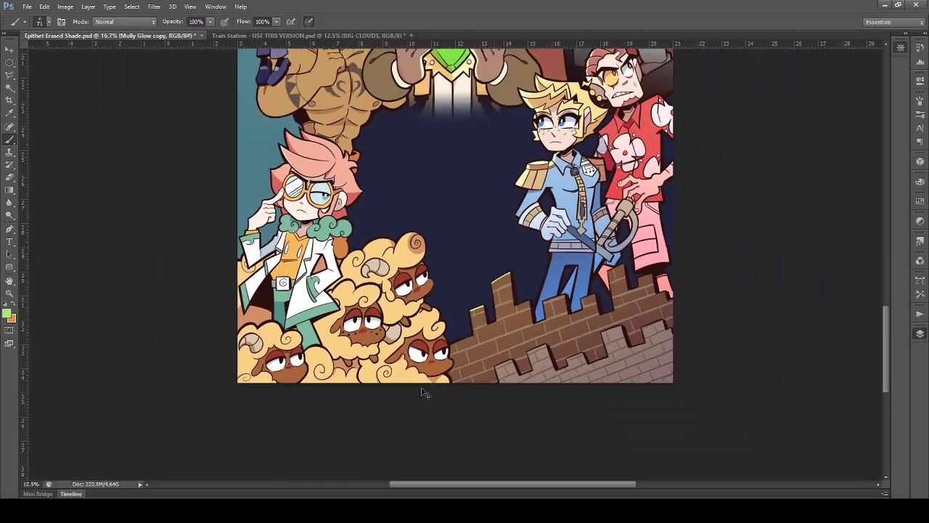
{"action": "scroll", "coordinate": [427, 393], "scroll_direction": "up", "scroll_amount": 1}
{"action": "scroll", "coordinate": [398, 343], "scroll_direction": "down", "scroll_amount": 5}
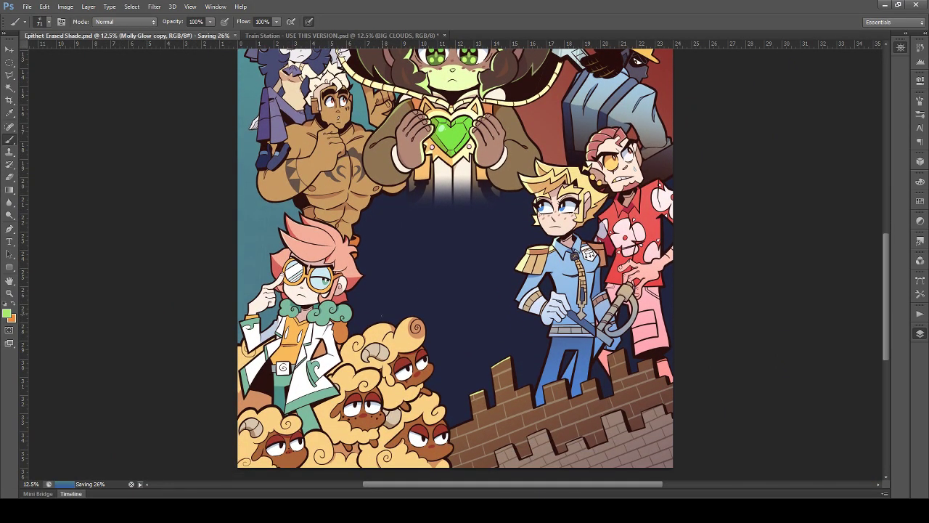
Step: Set the Eraser to a size of 215 and 61% opacity for reworking the glow layer
{"action": "left_click", "coordinate": [11, 177]}
{"action": "left_click", "coordinate": [48, 24]}
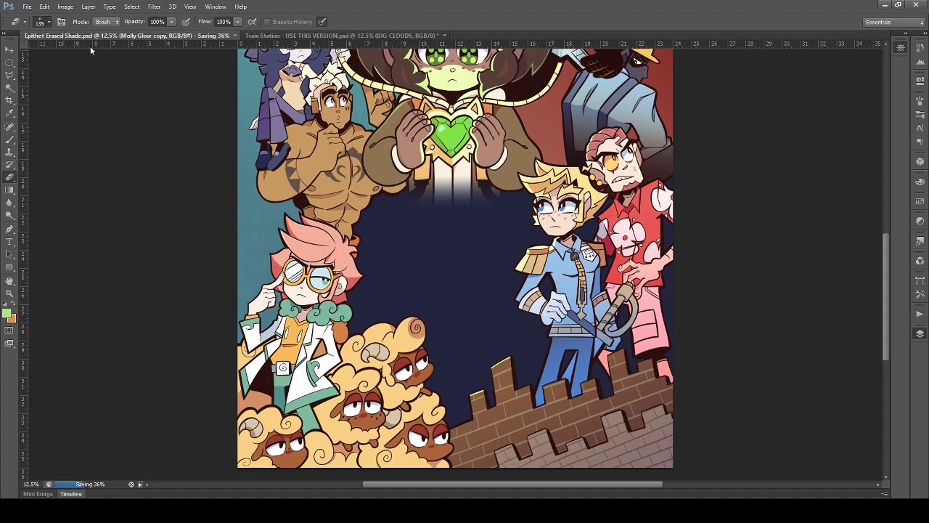
{"action": "key", "text": "bracketright"}
{"action": "key", "text": "6"}
{"action": "key", "text": "1"}
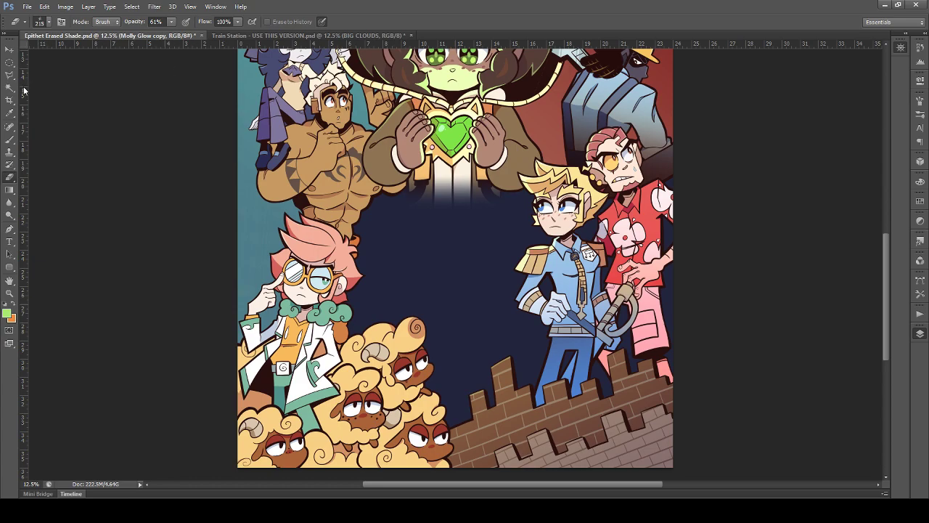
{"action": "left_click", "coordinate": [9, 139]}
Step: Review the central character's gem glow against the surrounding characters and save the illustration
{"action": "left_click", "coordinate": [10, 62]}
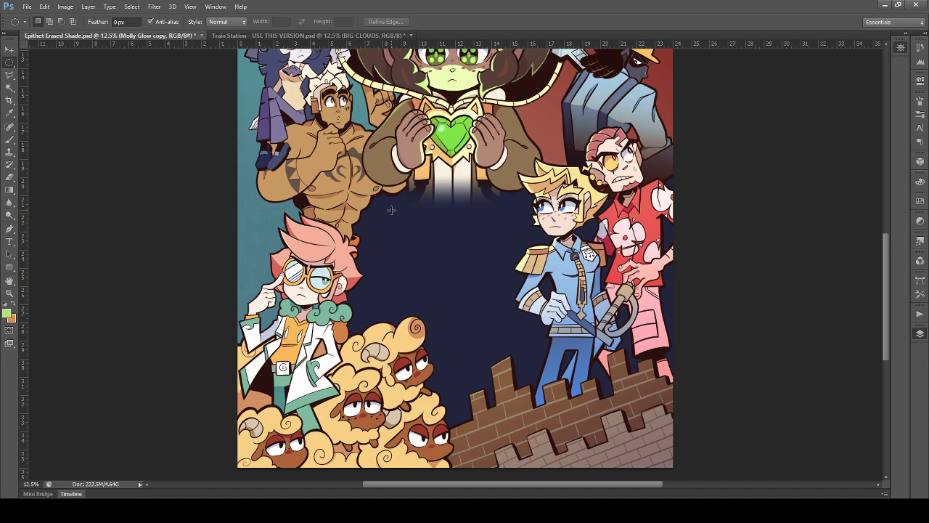
{"action": "scroll", "coordinate": [376, 136], "scroll_direction": "up", "scroll_amount": 3}
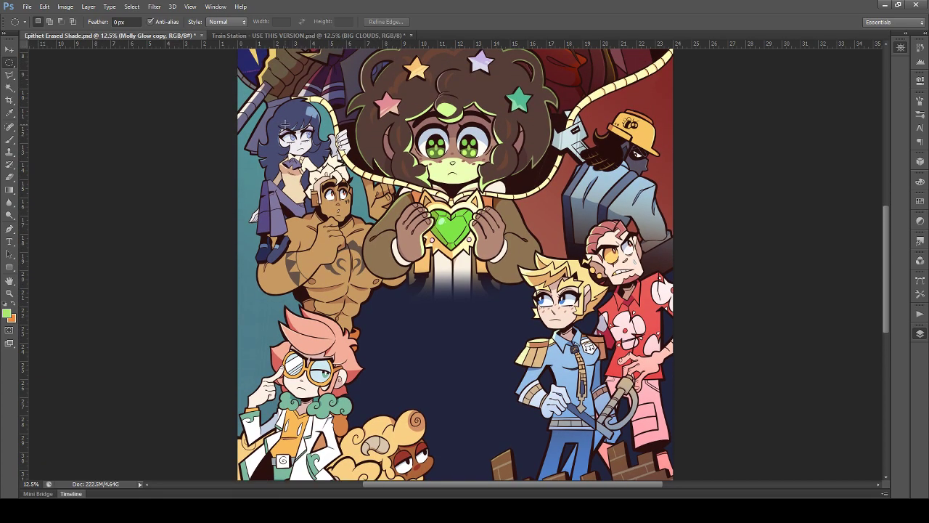
{"action": "scroll", "coordinate": [294, 156], "scroll_direction": "up", "scroll_amount": 2}
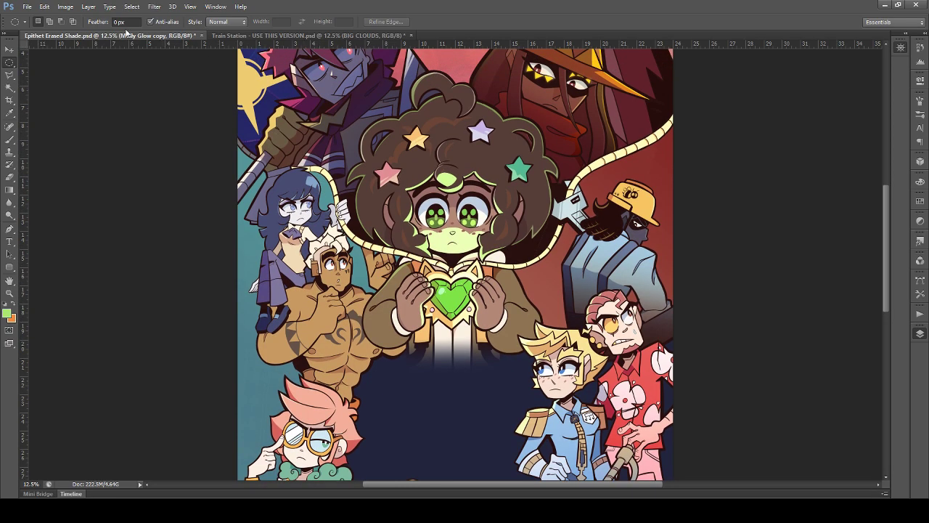
{"action": "left_click", "coordinate": [10, 139]}
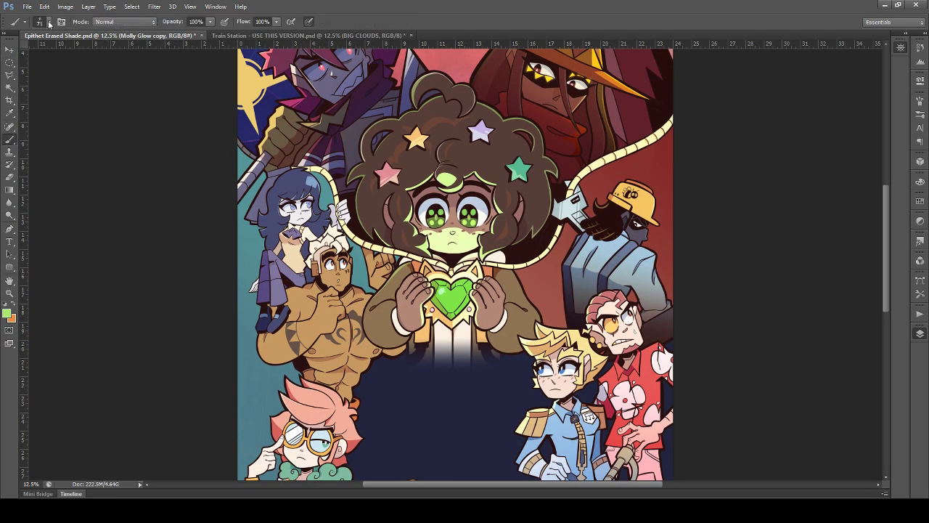
{"action": "scroll", "coordinate": [456, 264], "scroll_direction": "up", "scroll_amount": 2}
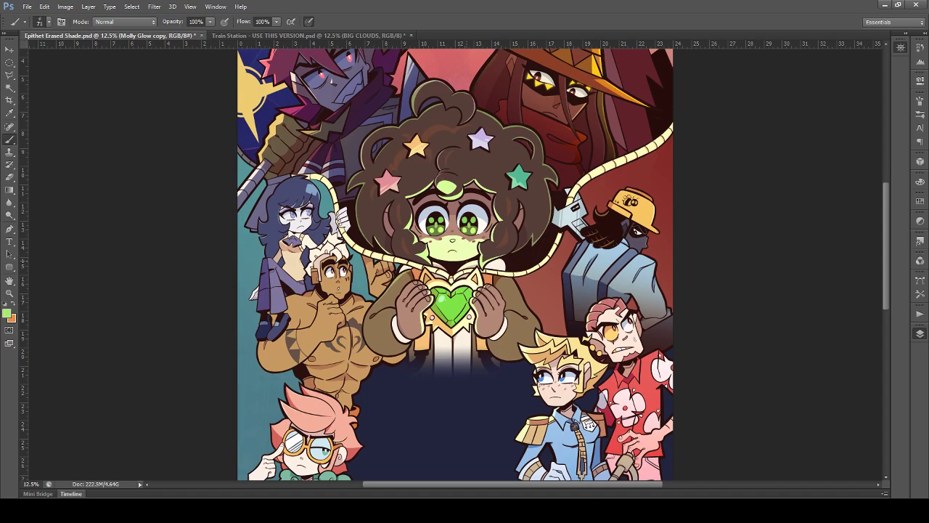
{"action": "scroll", "coordinate": [455, 264], "scroll_direction": "down", "scroll_amount": 2}
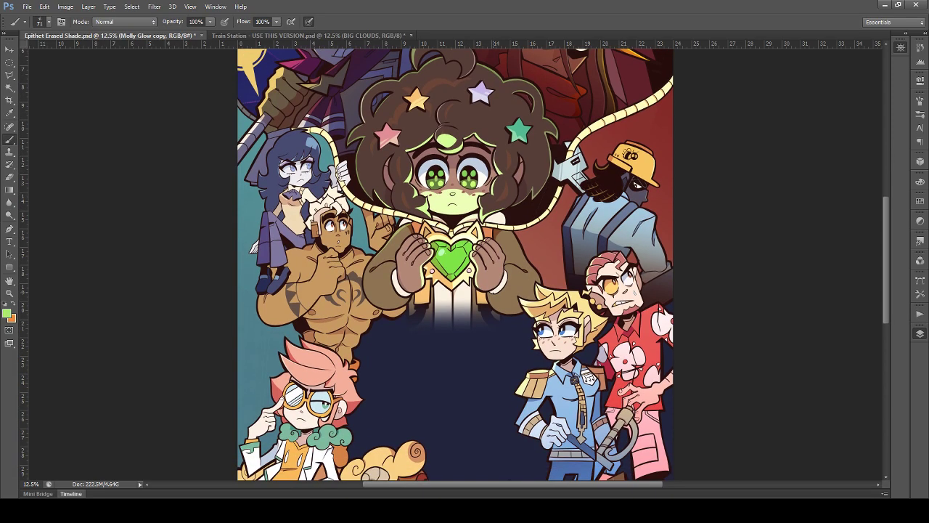
{"action": "scroll", "coordinate": [455, 264], "scroll_direction": "up", "scroll_amount": 2}
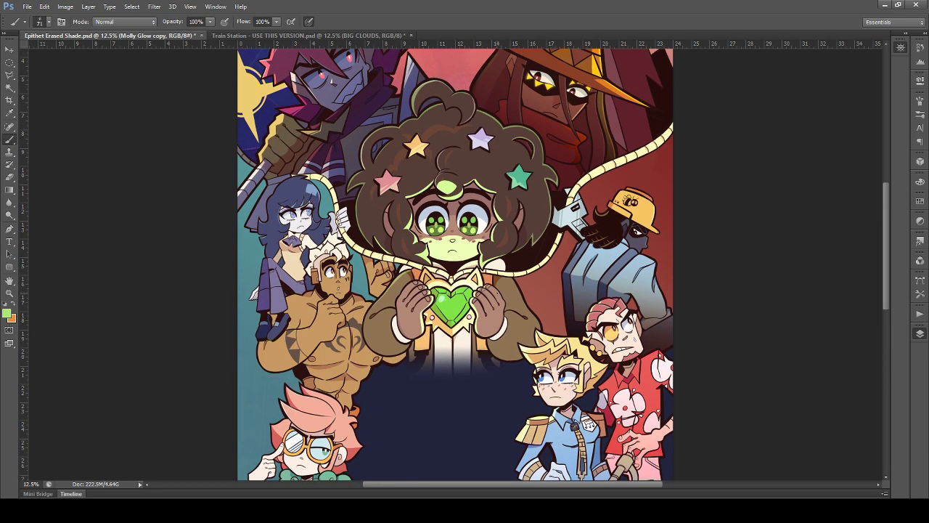
{"action": "key", "text": "ctrl+plus"}
{"action": "key", "text": "ctrl+s"}
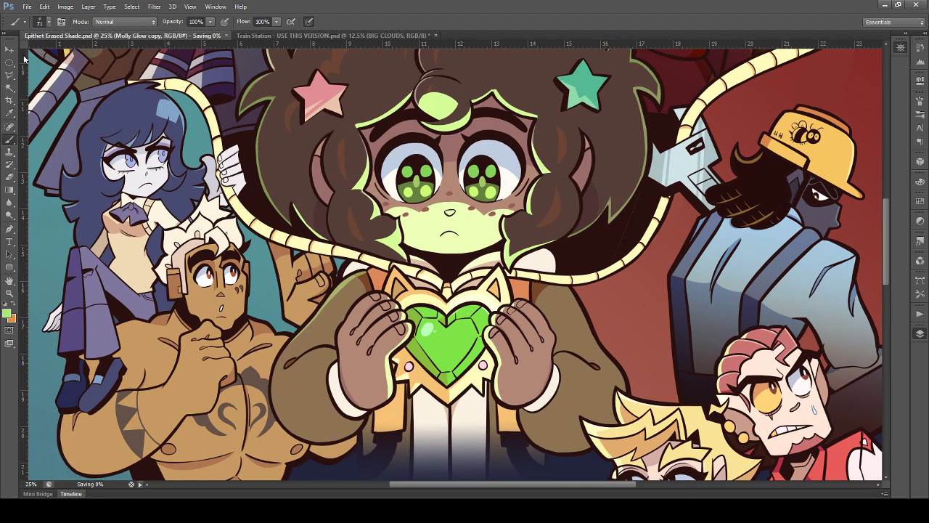
Step: Set the Eraser to a size of 40 and 100% opacity for detail work beside the hard-hat character
{"action": "key", "text": "v"}
{"action": "left_click_drag", "start_coordinate": [455, 484], "coordinate": [526, 484]}
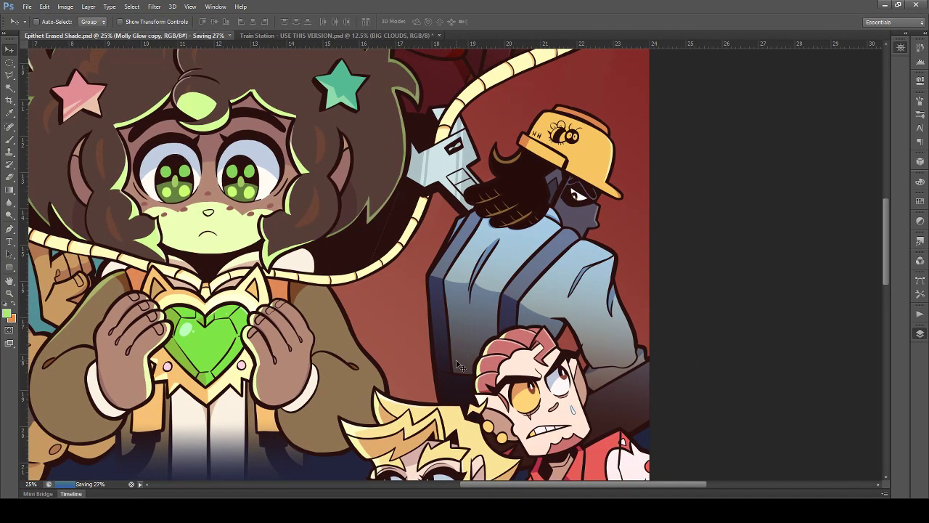
{"action": "scroll", "coordinate": [462, 366], "scroll_direction": "down", "scroll_amount": 1}
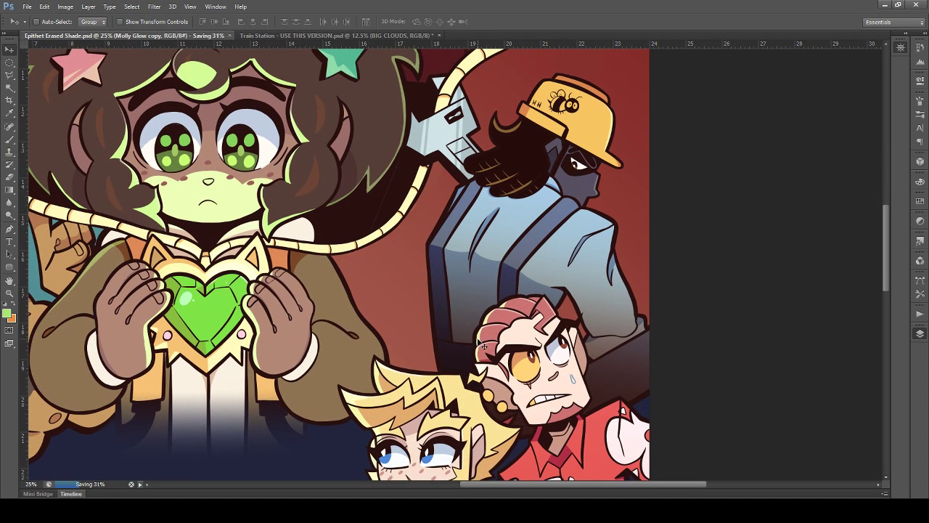
{"action": "key", "text": "b"}
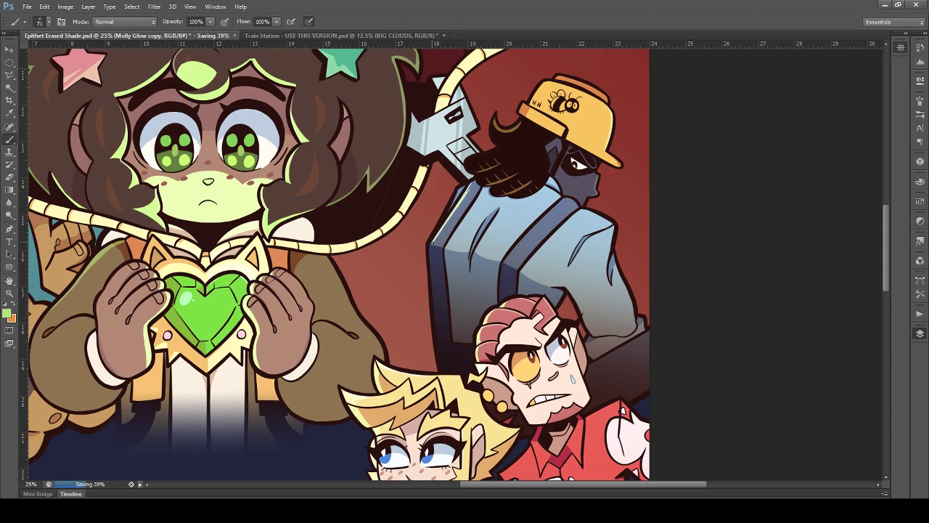
{"action": "left_click", "coordinate": [9, 177]}
{"action": "left_click", "coordinate": [170, 22]}
{"action": "left_click_drag", "start_coordinate": [170, 32], "coordinate": [209, 39]}
{"action": "left_click", "coordinate": [48, 23]}
{"action": "left_click", "coordinate": [33, 57]}
{"action": "left_click", "coordinate": [51, 22]}
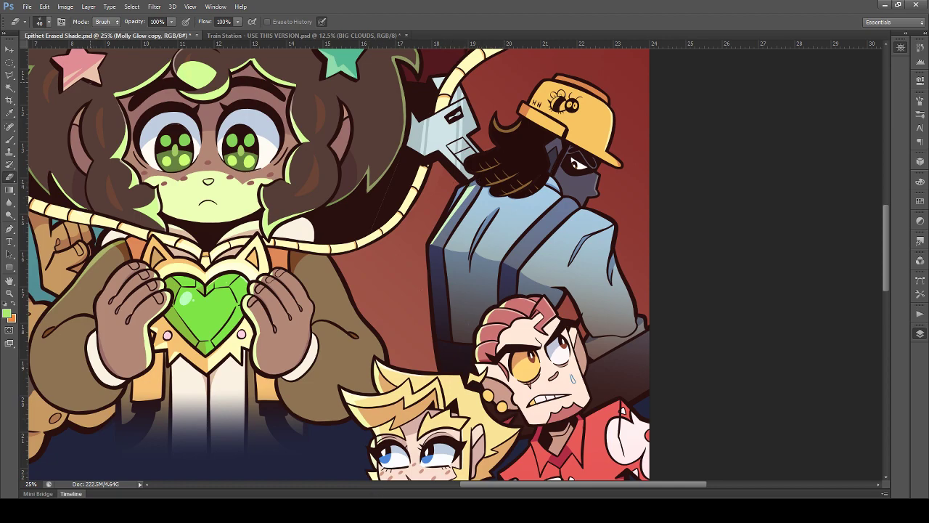
Step: Paint light green glow along the edge of the hard-hat character's blue shirt facing the central character
{"action": "key", "text": "b"}
{"action": "left_click_drag", "start_coordinate": [458, 192], "coordinate": [450, 209]}
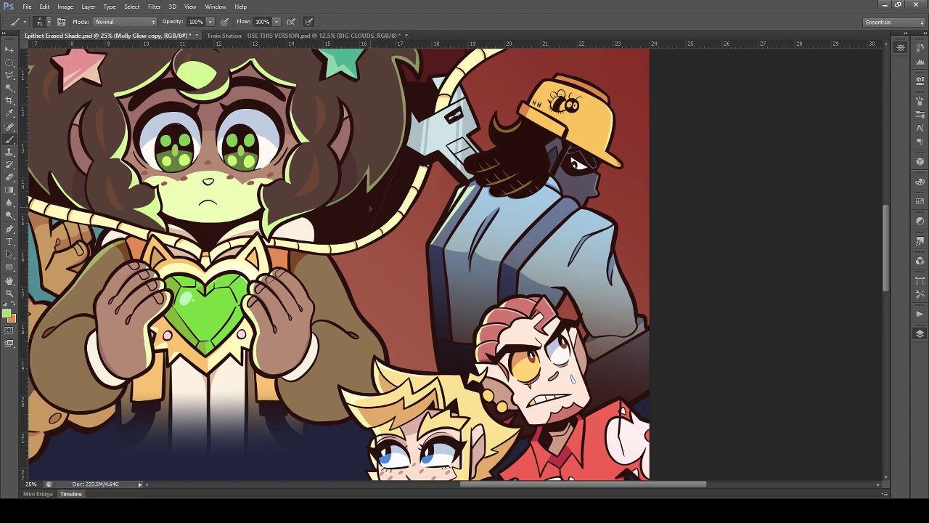
{"action": "scroll", "coordinate": [358, 251], "scroll_direction": "up", "scroll_amount": 1}
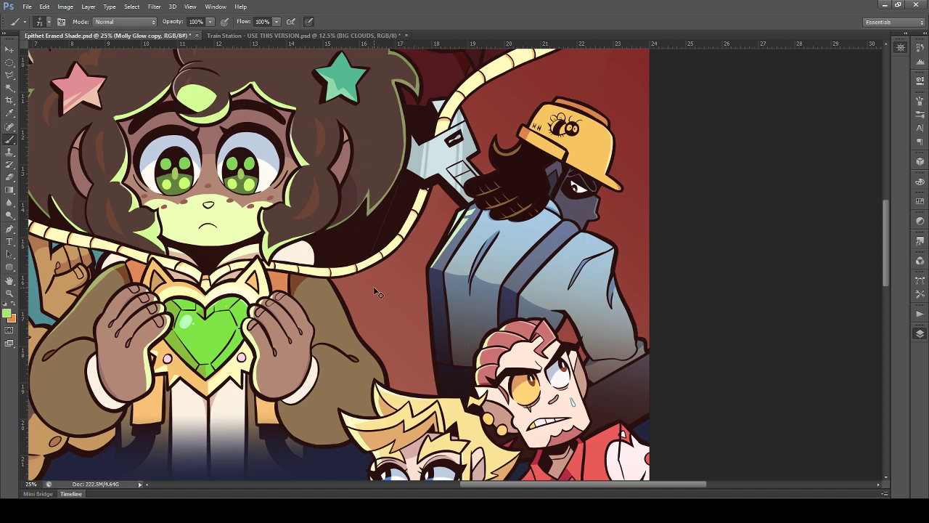
{"action": "scroll", "coordinate": [345, 278], "scroll_direction": "down", "scroll_amount": 2}
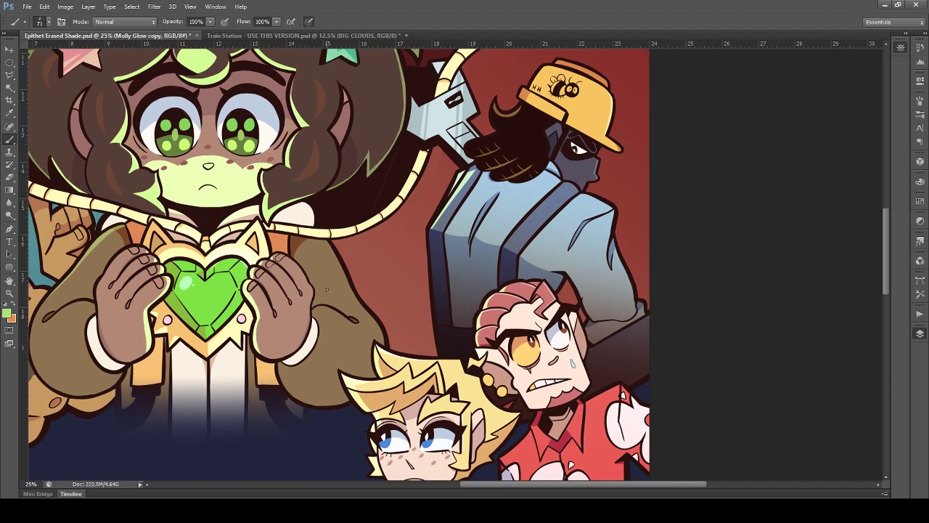
{"action": "scroll", "coordinate": [327, 290], "scroll_direction": "up", "scroll_amount": 1}
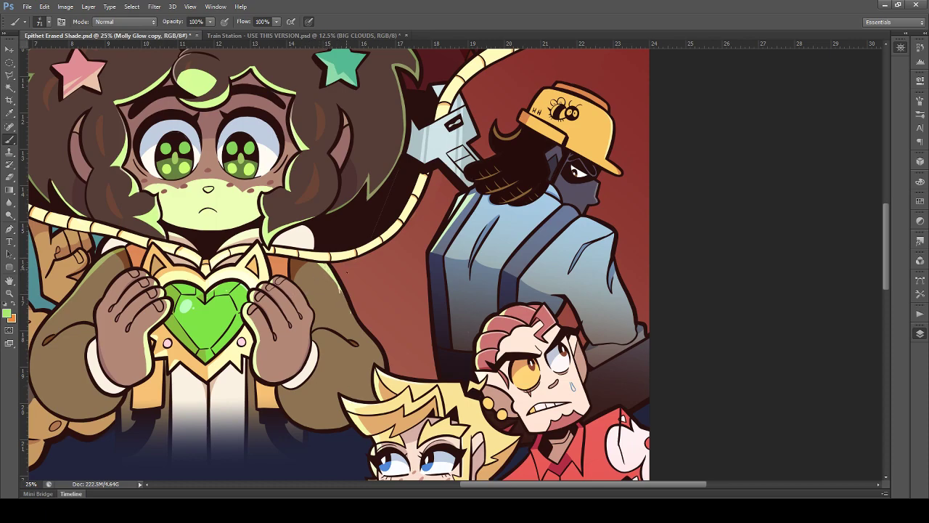
Step: Check the hard-hat character's glow against the central character and the upper half of the poster
{"action": "key", "text": "ctrl+minus"}
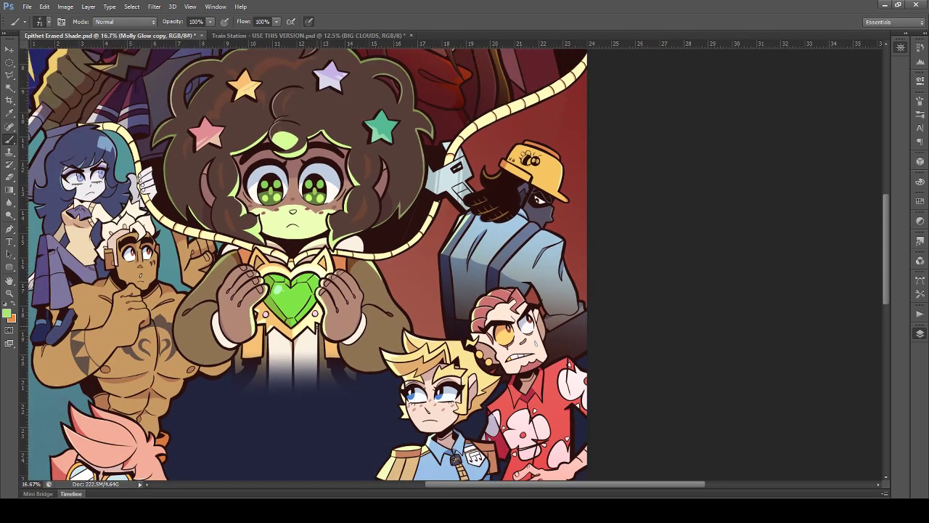
{"action": "scroll", "coordinate": [243, 226], "scroll_direction": "up", "scroll_amount": 2}
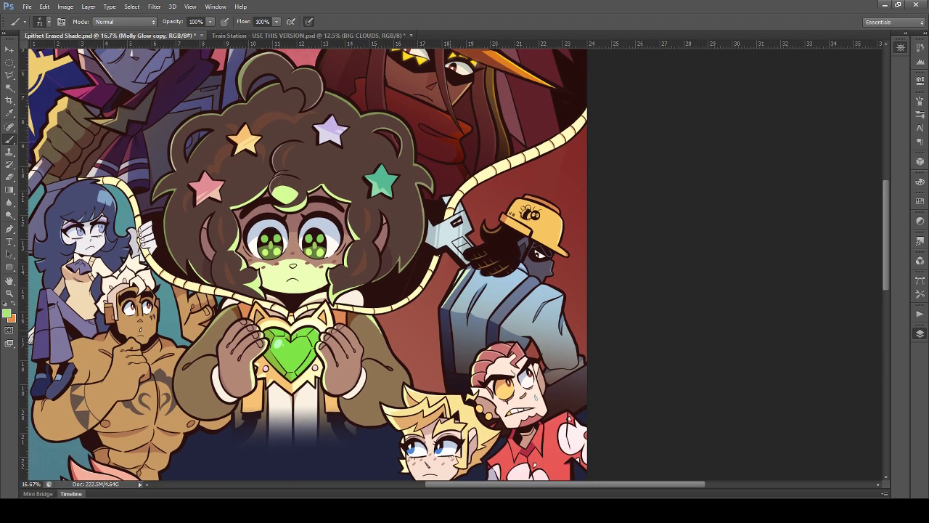
{"action": "scroll", "coordinate": [426, 337], "scroll_direction": "up", "scroll_amount": 1}
{"action": "scroll", "coordinate": [425, 337], "scroll_direction": "down", "scroll_amount": 2}
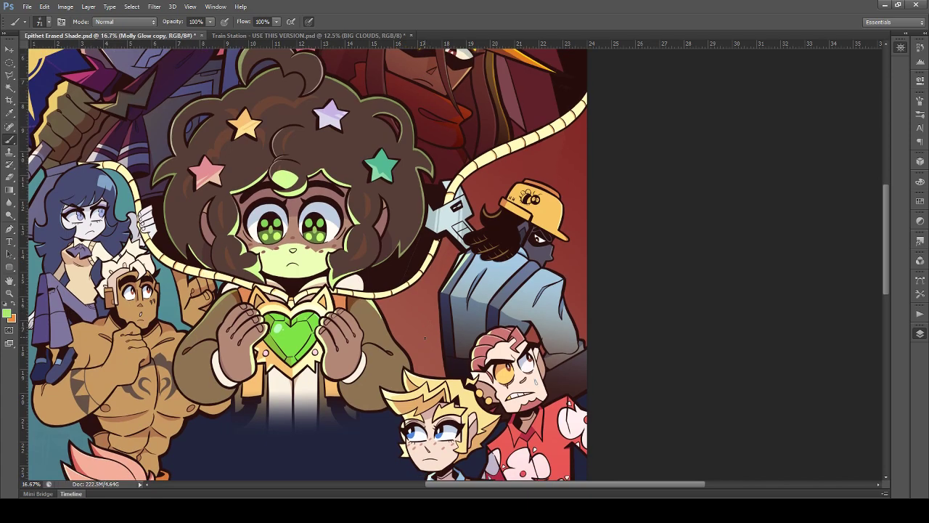
{"action": "scroll", "coordinate": [411, 343], "scroll_direction": "down", "scroll_amount": 1}
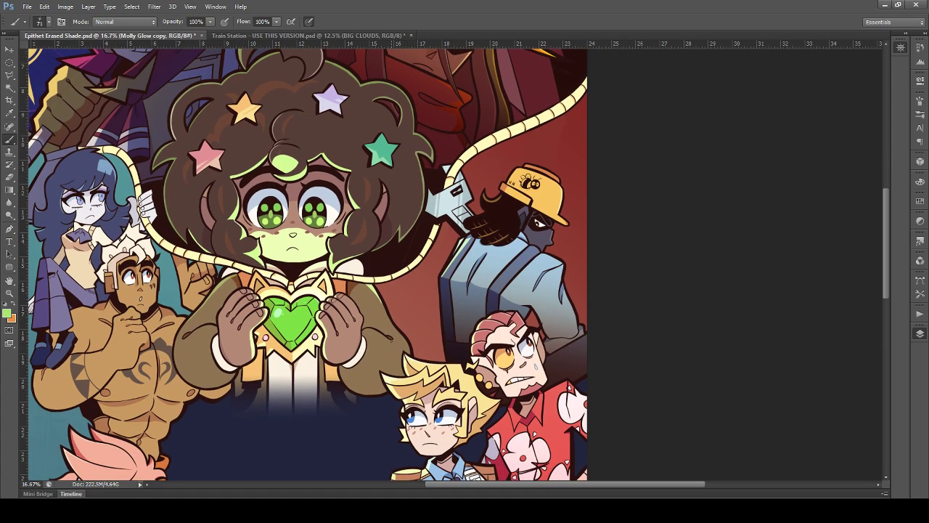
{"action": "scroll", "coordinate": [384, 338], "scroll_direction": "up", "scroll_amount": 8}
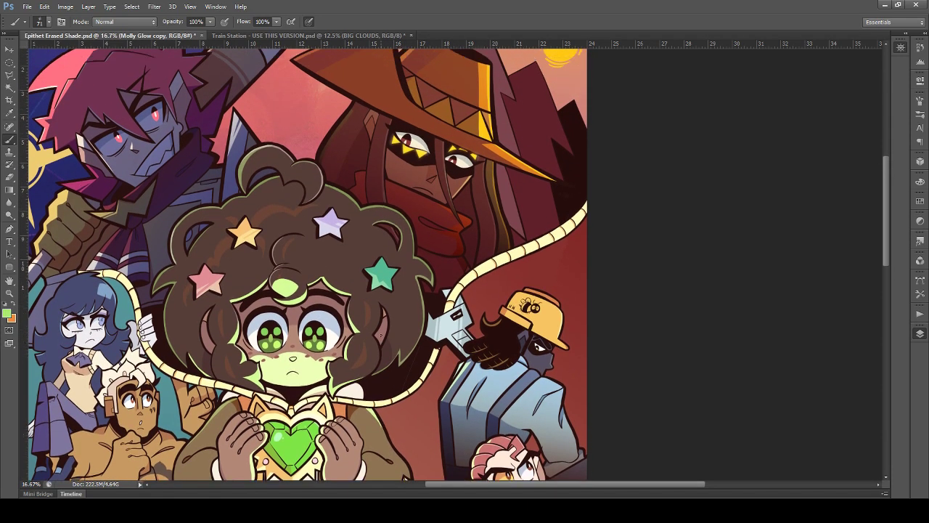
Step: Apply the green tint of Layer 26 over the central character and duplicate that layer
{"action": "key", "text": "v"}
{"action": "left_click", "coordinate": [434, 291], "text": "ctrl"}
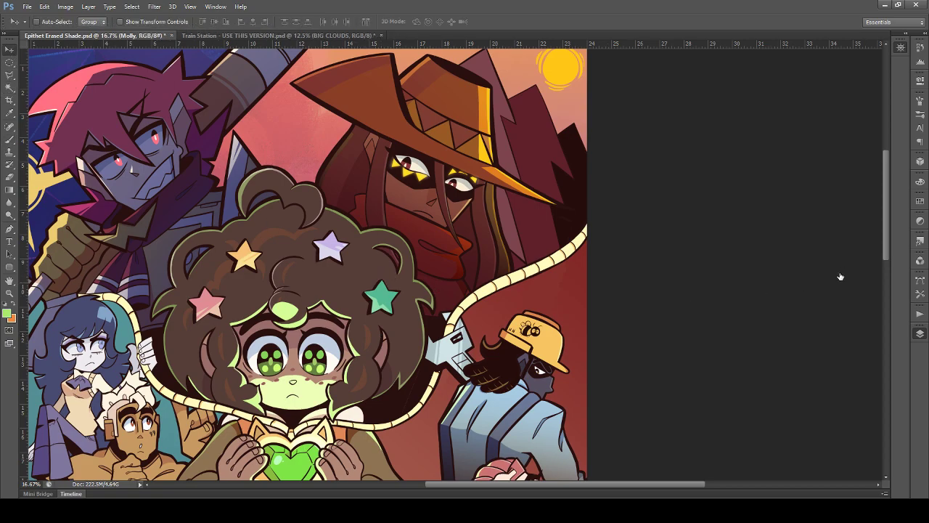
{"action": "left_click", "coordinate": [838, 276]}
{"action": "left_click", "coordinate": [798, 288]}
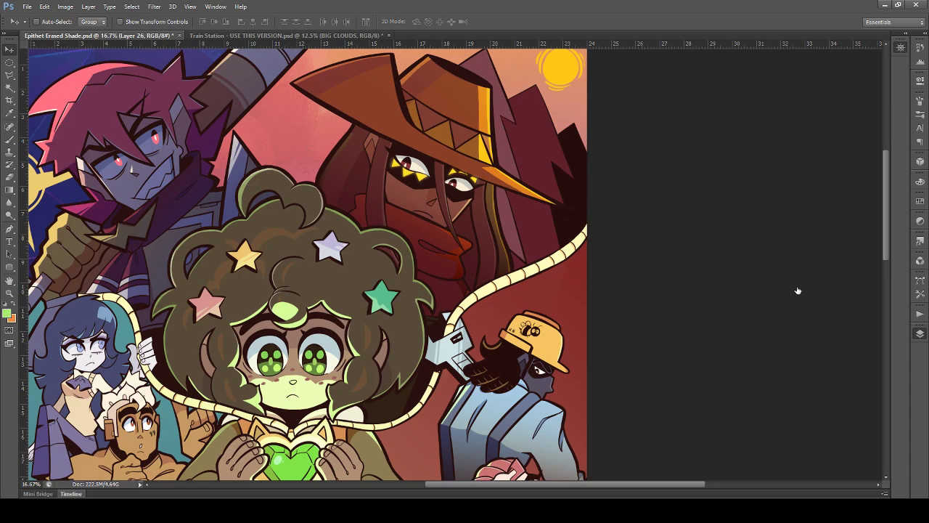
{"action": "left_click", "coordinate": [798, 290]}
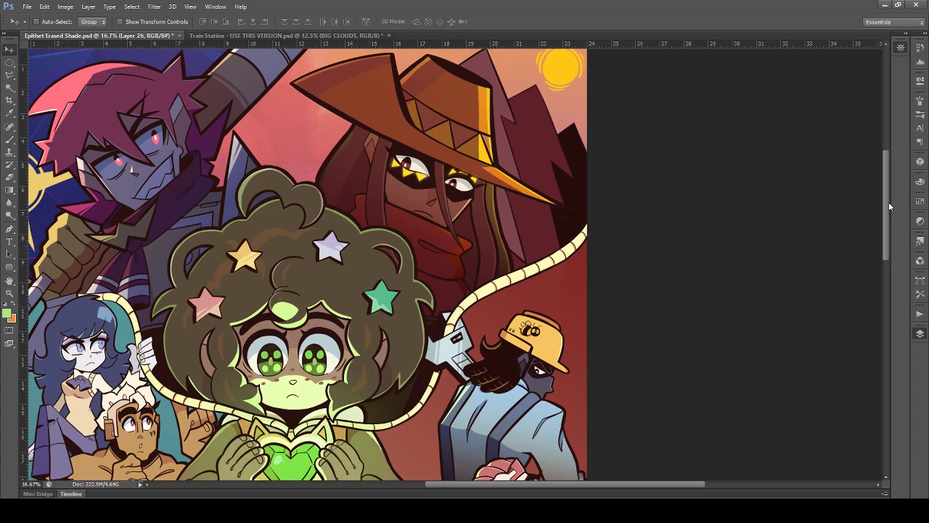
{"action": "key", "text": "ctrl+j"}
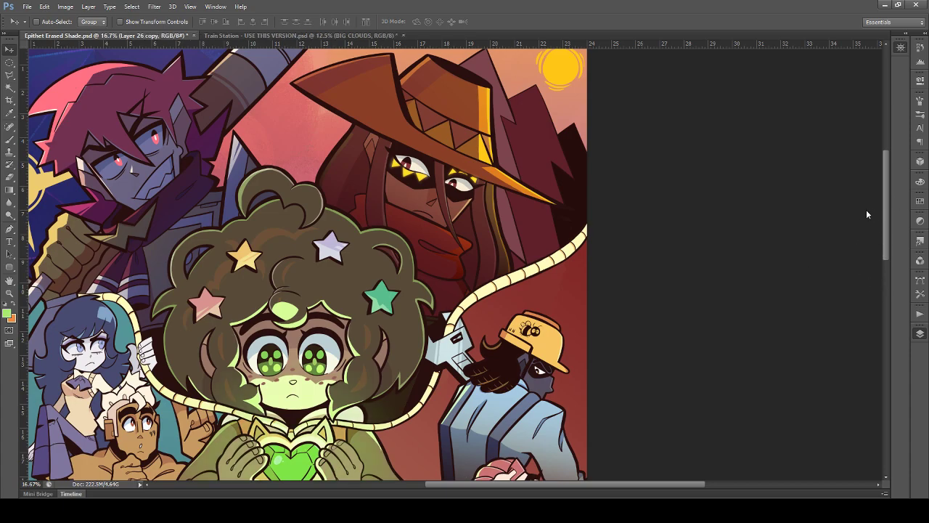
Step: Compare the central character's green tint with the surrounding characters and the lower half of the poster
{"action": "scroll", "coordinate": [597, 228], "scroll_direction": "down", "scroll_amount": 3}
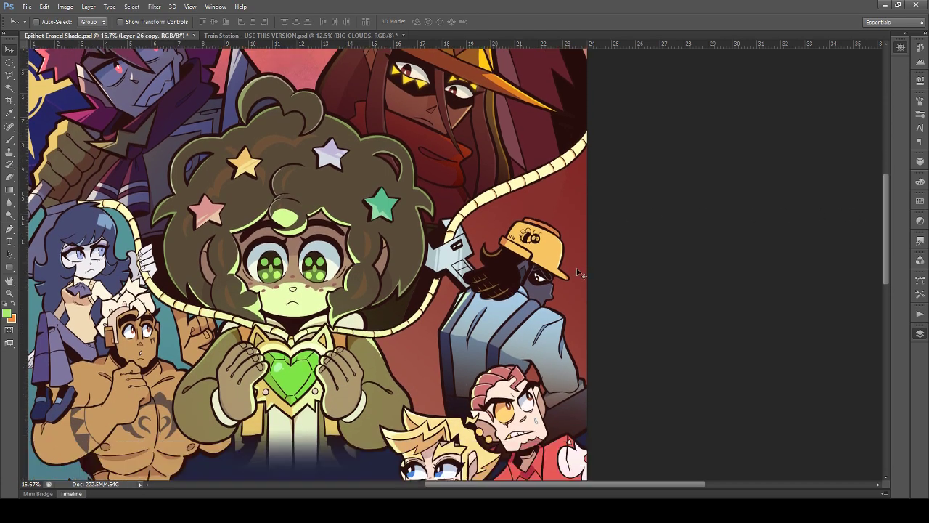
{"action": "scroll", "coordinate": [549, 259], "scroll_direction": "down", "scroll_amount": 2}
{"action": "scroll", "coordinate": [543, 251], "scroll_direction": "up", "scroll_amount": 3}
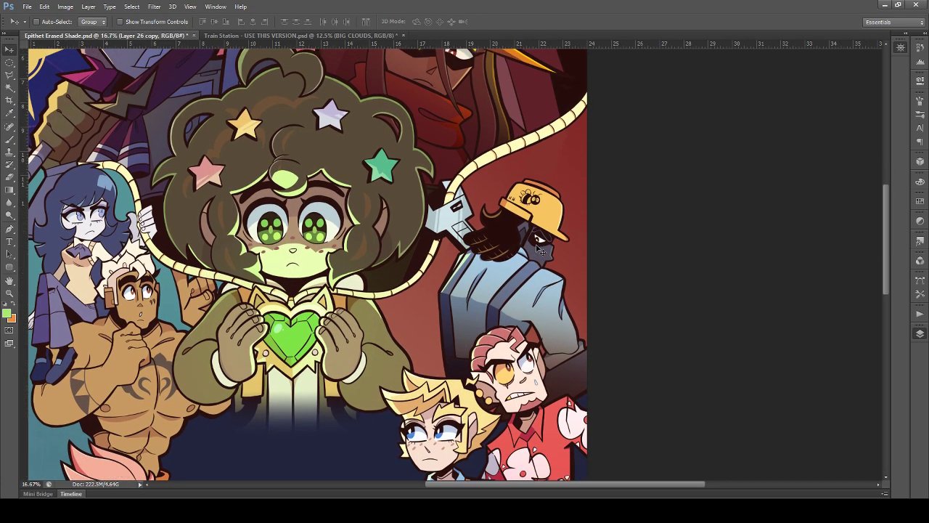
{"action": "scroll", "coordinate": [532, 240], "scroll_direction": "down", "scroll_amount": 2}
{"action": "scroll", "coordinate": [536, 245], "scroll_direction": "down", "scroll_amount": 8}
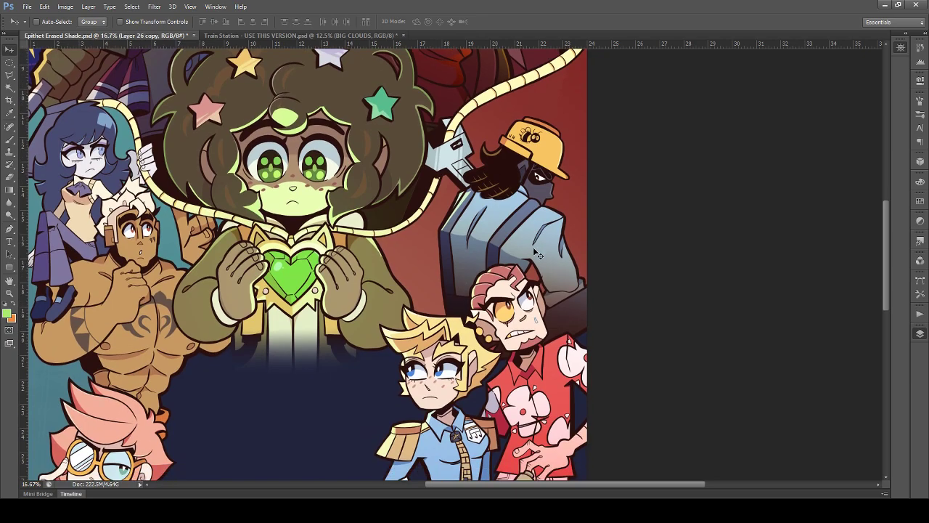
{"action": "scroll", "coordinate": [475, 305], "scroll_direction": "down", "scroll_amount": 5}
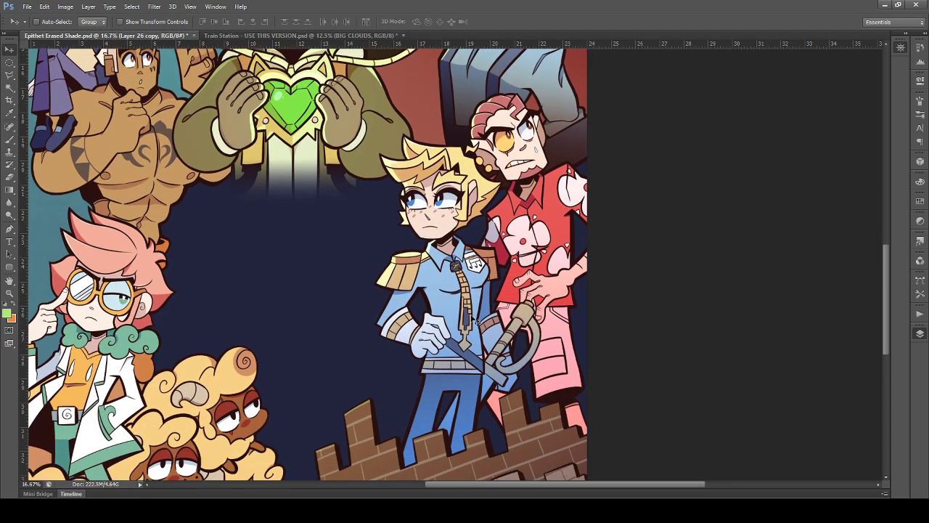
Step: Activate the Molly Glow copy layer for brush painting and undo a trial glow stroke on the shirtless character's face
{"action": "left_click_drag", "start_coordinate": [462, 487], "coordinate": [442, 493]}
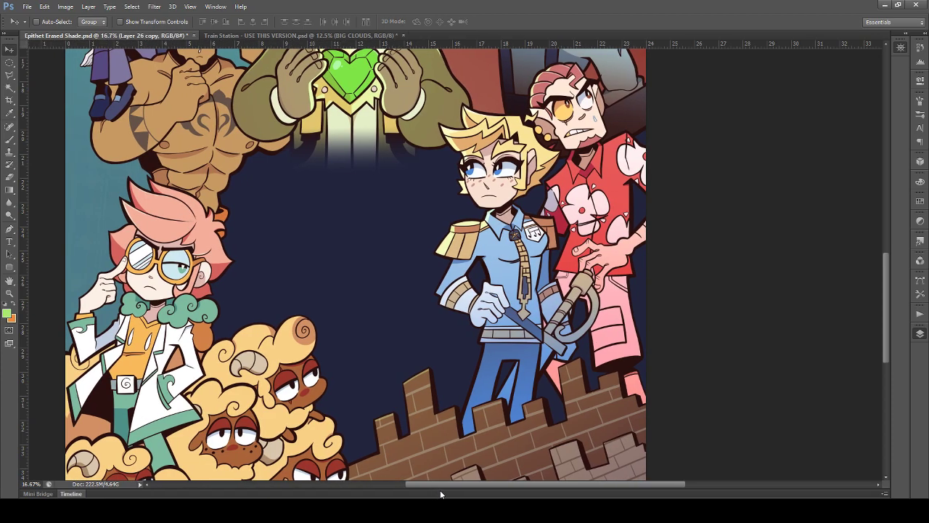
{"action": "scroll", "coordinate": [421, 312], "scroll_direction": "up", "scroll_amount": 7}
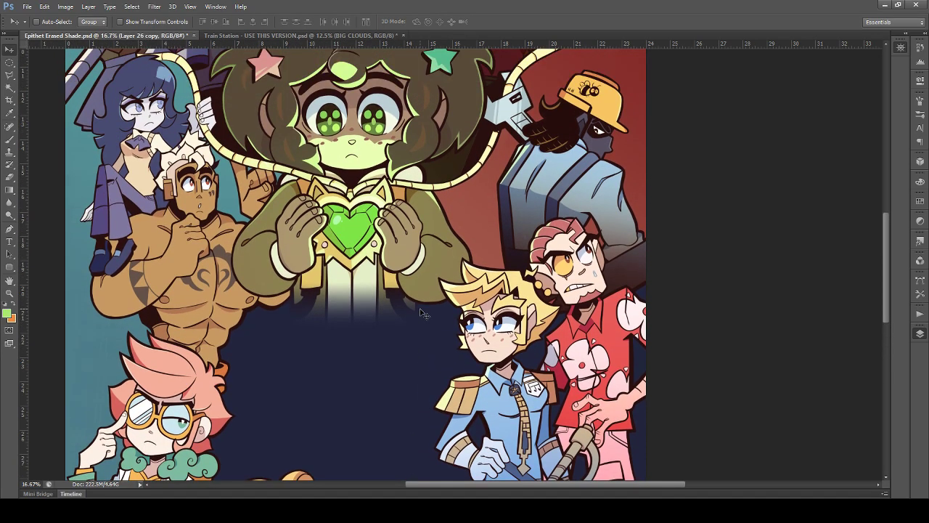
{"action": "scroll", "coordinate": [421, 312], "scroll_direction": "up", "scroll_amount": 3}
{"action": "left_click_drag", "start_coordinate": [465, 490], "coordinate": [401, 491]}
{"action": "scroll", "coordinate": [428, 457], "scroll_direction": "up", "scroll_amount": 2}
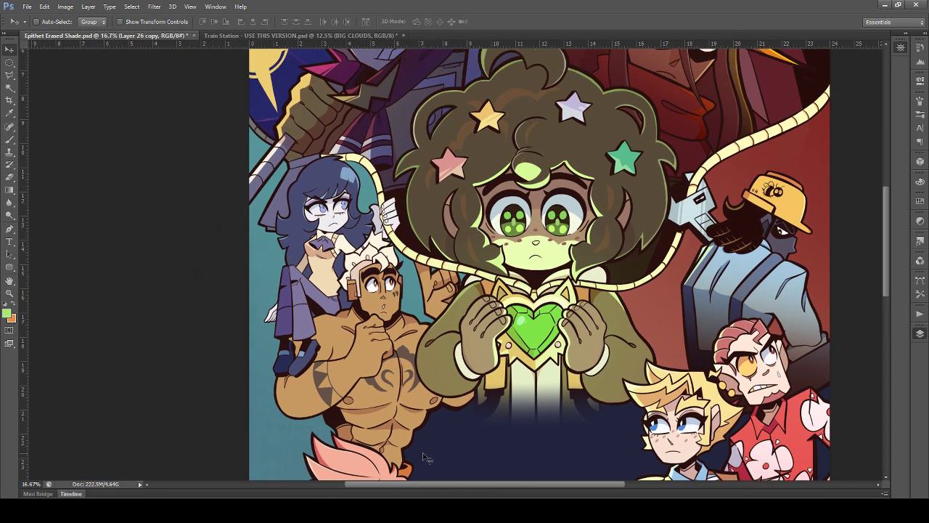
{"action": "left_click", "coordinate": [630, 386], "text": "ctrl"}
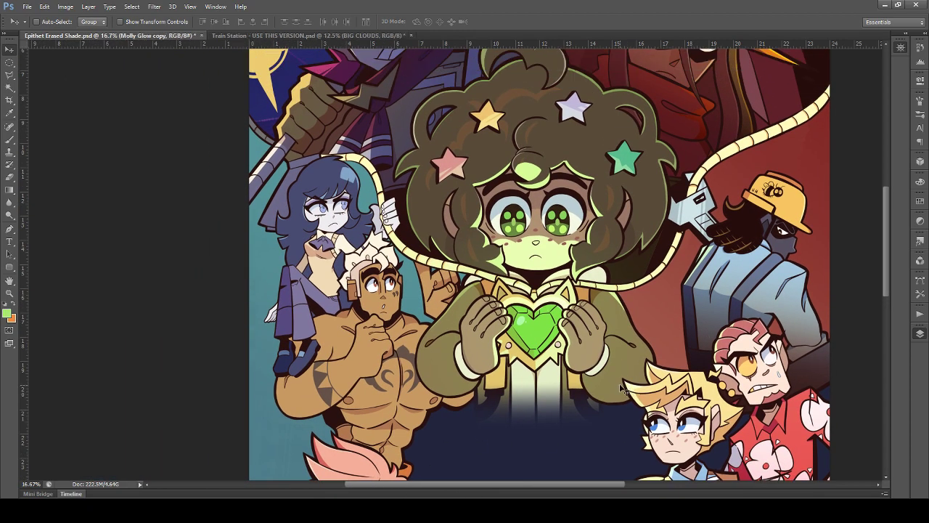
{"action": "key", "text": "ctrl+plus"}
{"action": "key", "text": "ctrl+plus"}
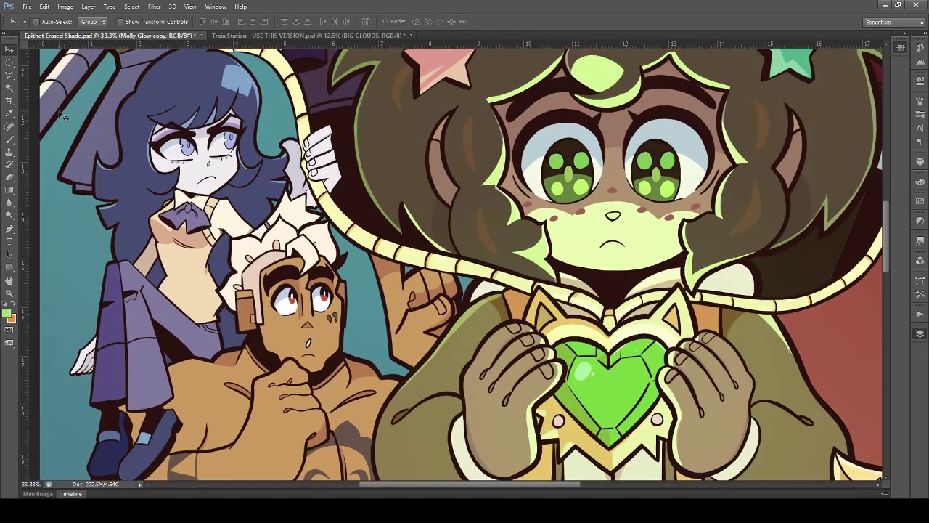
{"action": "left_click", "coordinate": [9, 138]}
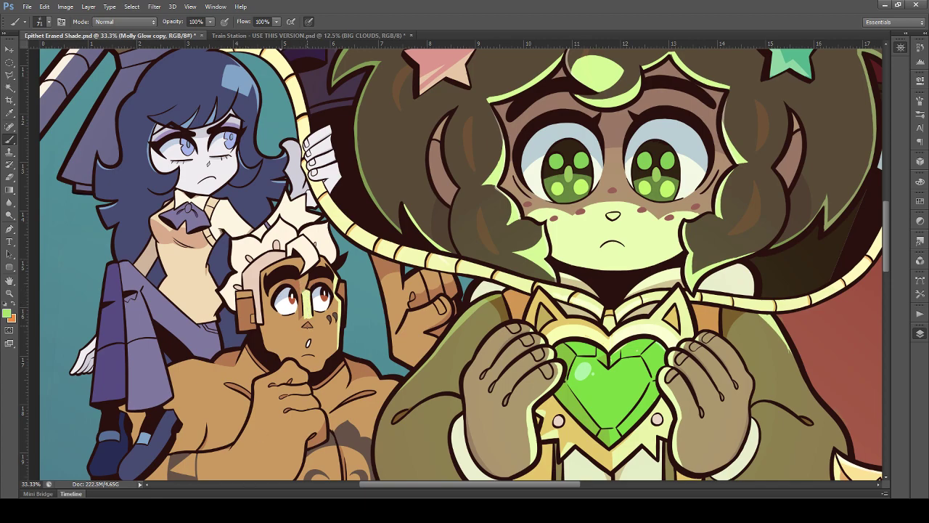
{"action": "key", "text": "ctrl+z"}
Step: Paint light green glow along the shirtless character's face and raised fist on the side facing the gem, and save the document
{"action": "scroll", "coordinate": [361, 319], "scroll_direction": "down", "scroll_amount": 3}
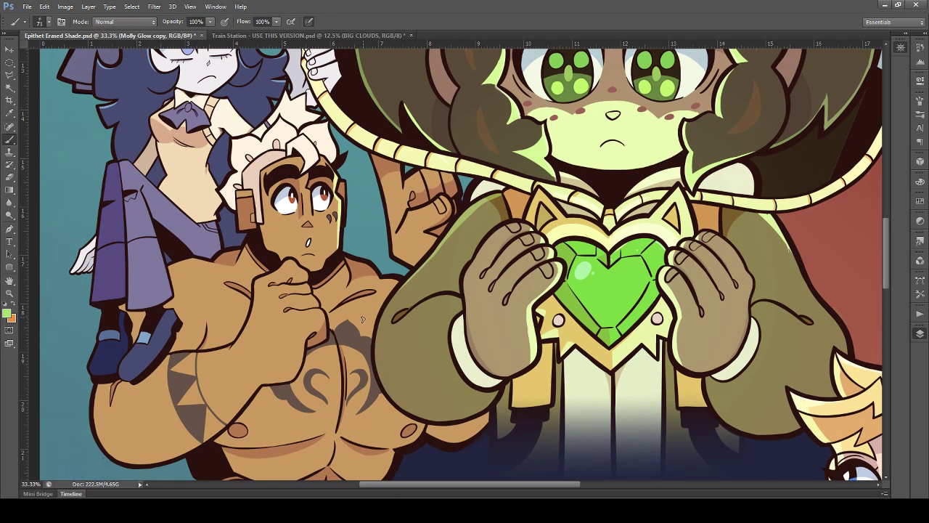
{"action": "scroll", "coordinate": [362, 320], "scroll_direction": "down", "scroll_amount": 1}
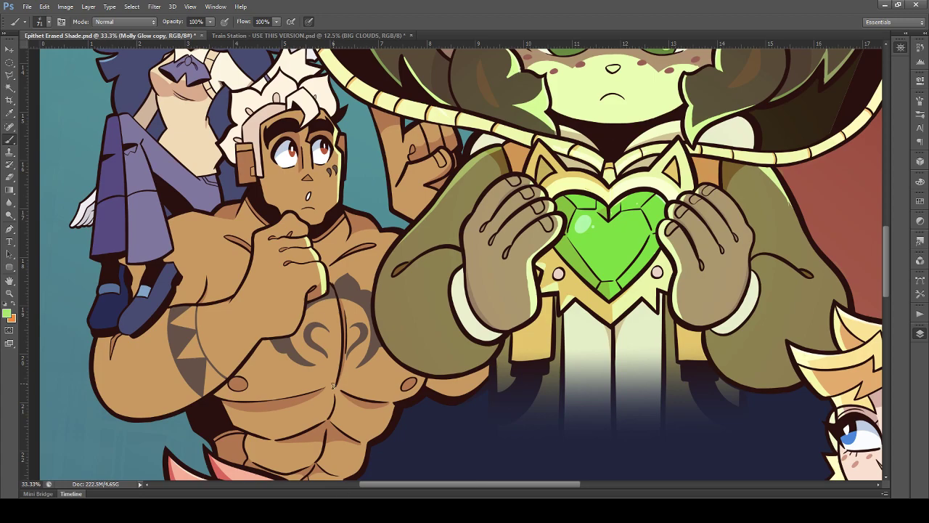
{"action": "scroll", "coordinate": [387, 205], "scroll_direction": "up", "scroll_amount": 1}
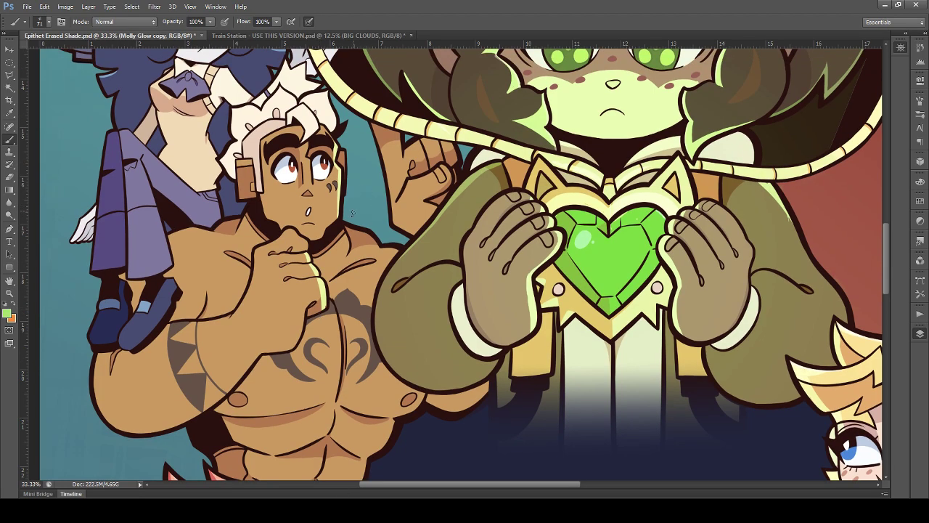
{"action": "left_click_drag", "start_coordinate": [323, 236], "coordinate": [340, 212]}
{"action": "key", "text": "ctrl+minus"}
{"action": "key", "text": "ctrl+minus"}
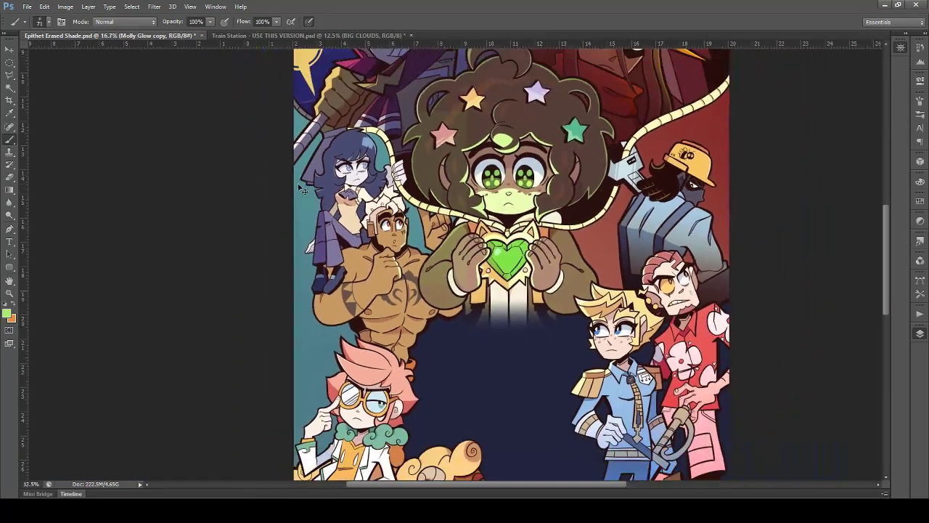
{"action": "key", "text": "ctrl+s"}
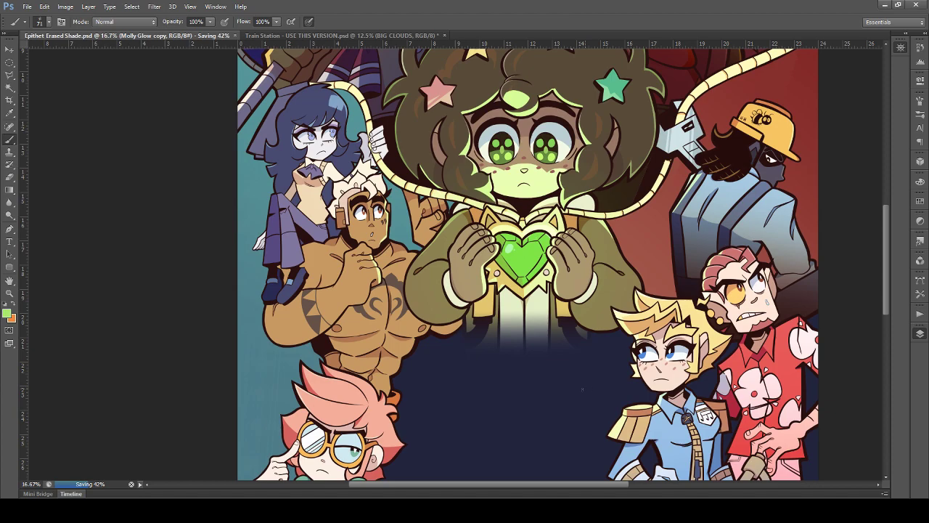
{"action": "scroll", "coordinate": [528, 264], "scroll_direction": "down", "scroll_amount": 1}
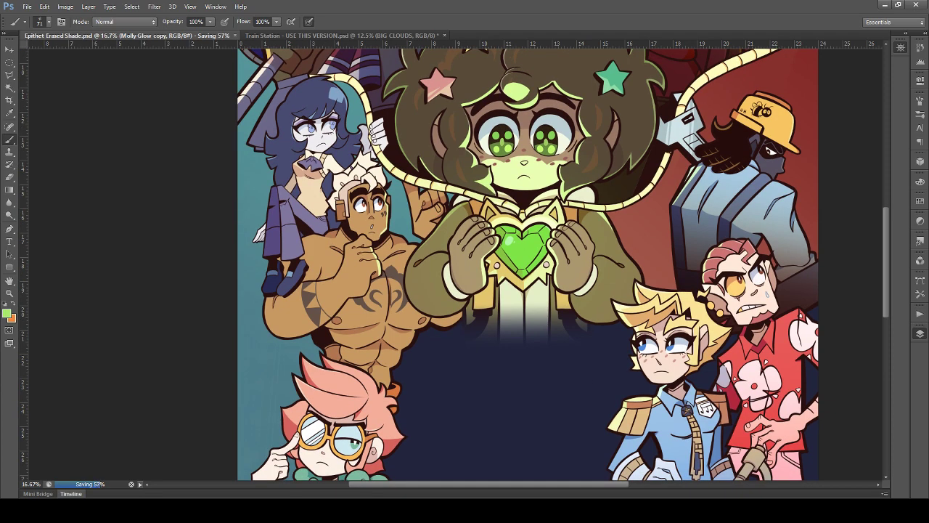
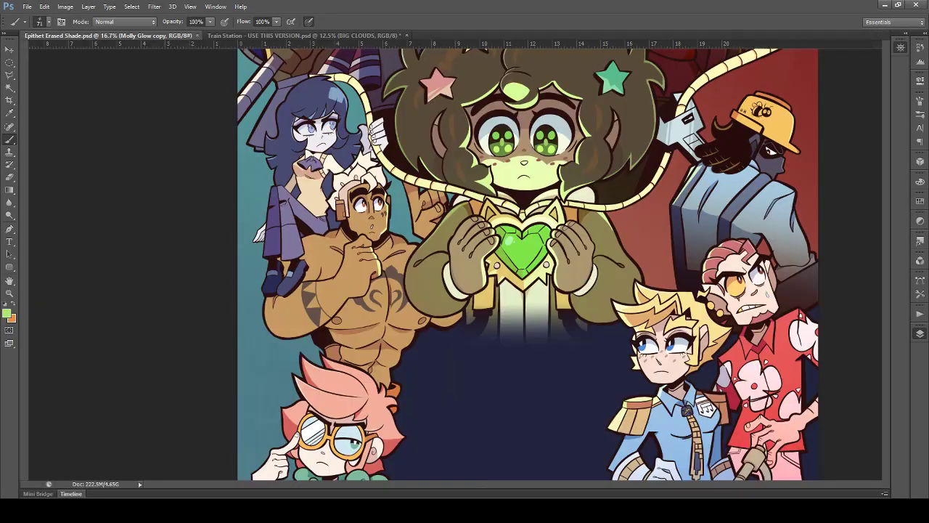
Step: Try pasting the STINK! T-shirt picture over the poster and repositioning it across the central character
{"action": "left_click", "coordinate": [10, 49]}
{"action": "key", "text": "ctrl+v"}
{"action": "key", "text": "ctrl+z"}
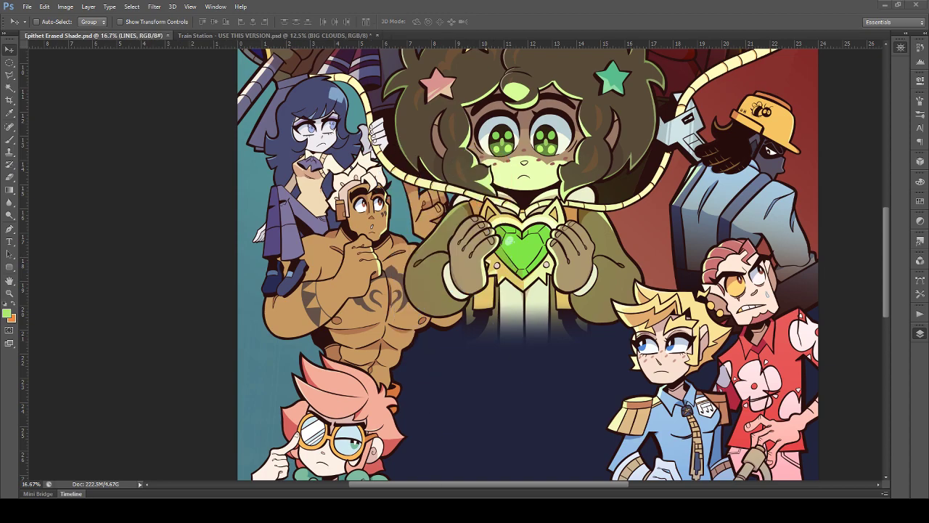
{"action": "left_click", "coordinate": [834, 251]}
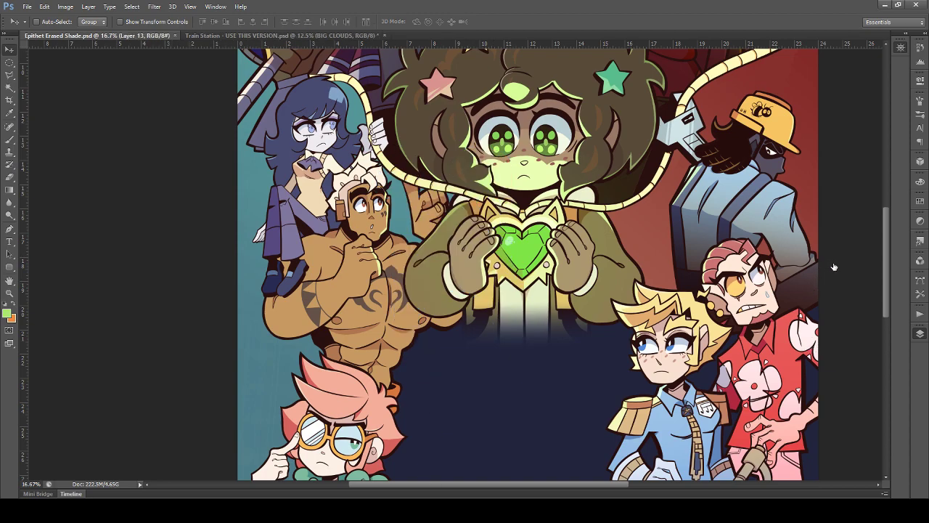
{"action": "key", "text": "ctrl+v"}
{"action": "left_click_drag", "start_coordinate": [460, 265], "coordinate": [340, 362]}
{"action": "left_click_drag", "start_coordinate": [598, 161], "coordinate": [526, 302]}
{"action": "key", "text": "Return"}
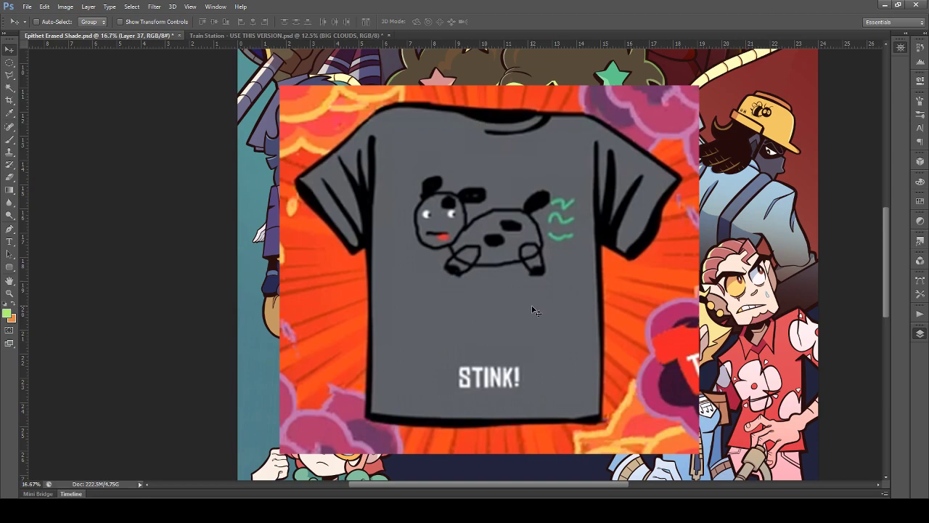
{"action": "left_click_drag", "start_coordinate": [522, 312], "coordinate": [506, 307]}
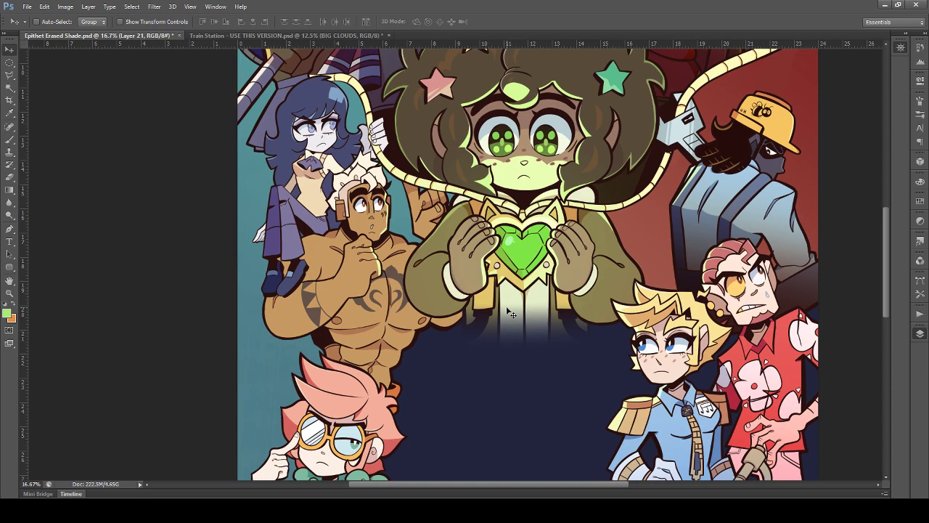
Step: Return to the Molly Glow copy layer and paint light green glow on the shirtless character's thumb
{"action": "left_click_drag", "start_coordinate": [465, 483], "coordinate": [496, 483]}
{"action": "scroll", "coordinate": [436, 394], "scroll_direction": "up", "scroll_amount": 3}
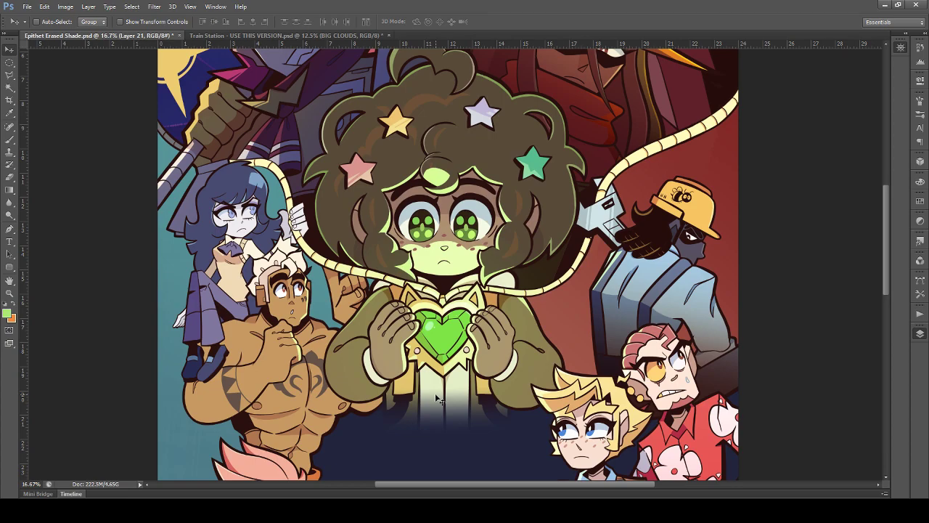
{"action": "scroll", "coordinate": [435, 393], "scroll_direction": "up", "scroll_amount": 3}
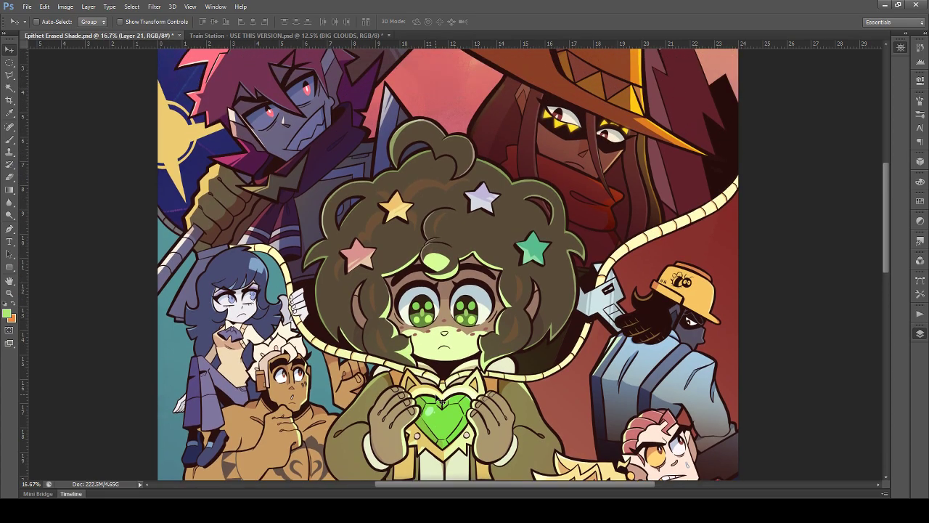
{"action": "scroll", "coordinate": [441, 401], "scroll_direction": "up", "scroll_amount": 1}
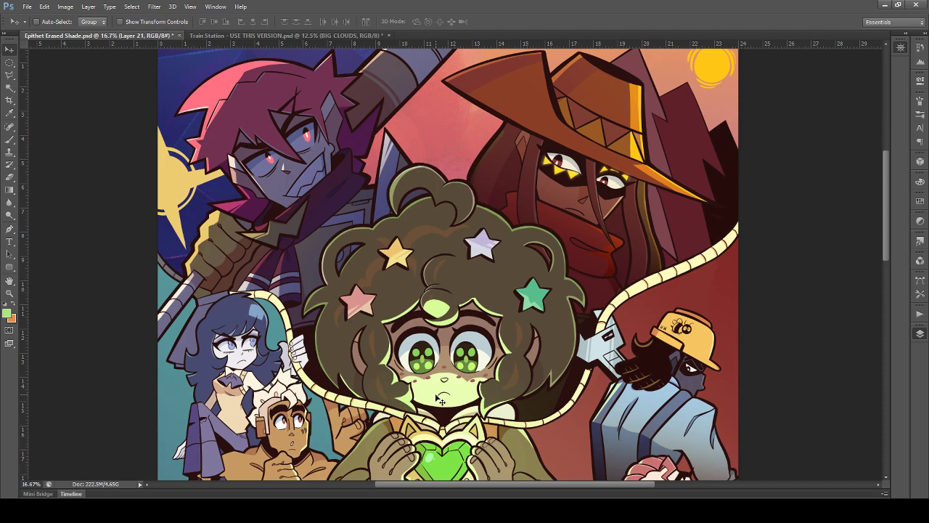
{"action": "scroll", "coordinate": [82, 266], "scroll_direction": "down", "scroll_amount": 10}
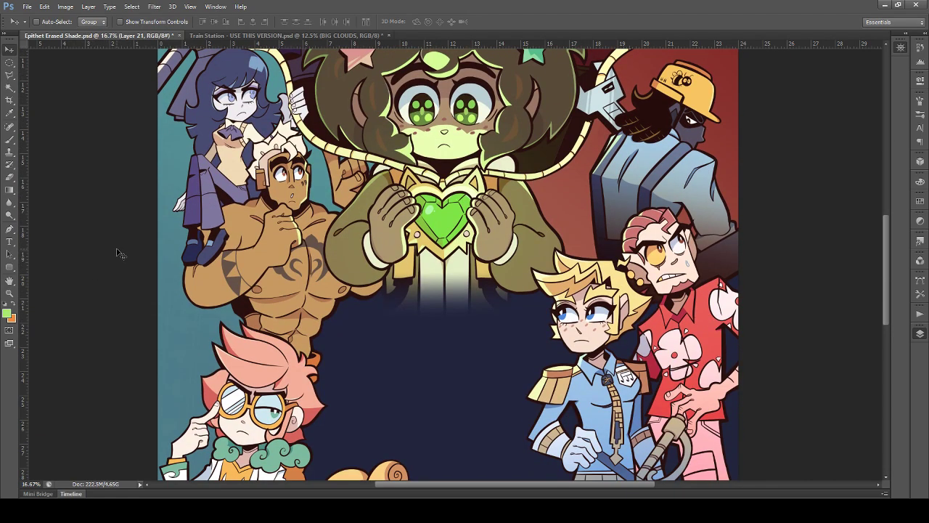
{"action": "key", "text": "ctrl+plus"}
{"action": "key", "text": "ctrl+plus"}
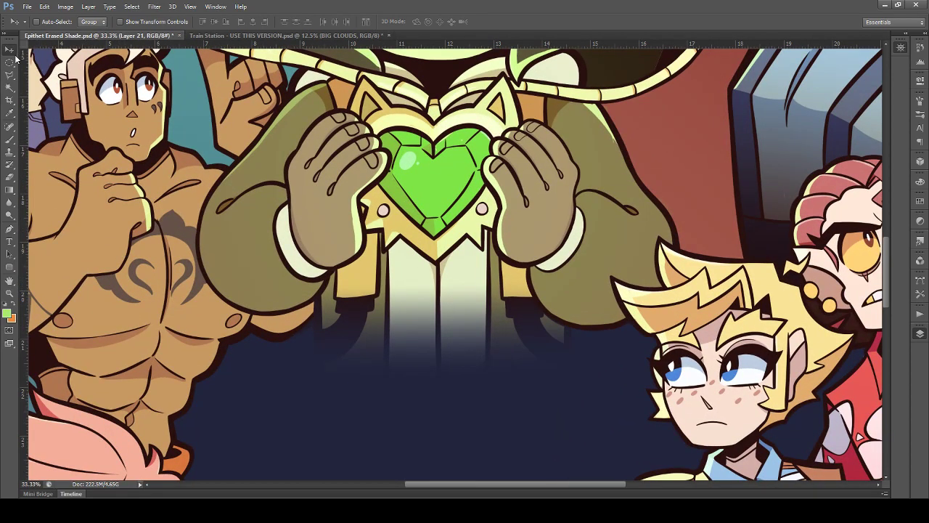
{"action": "left_click", "coordinate": [146, 215], "text": "ctrl"}
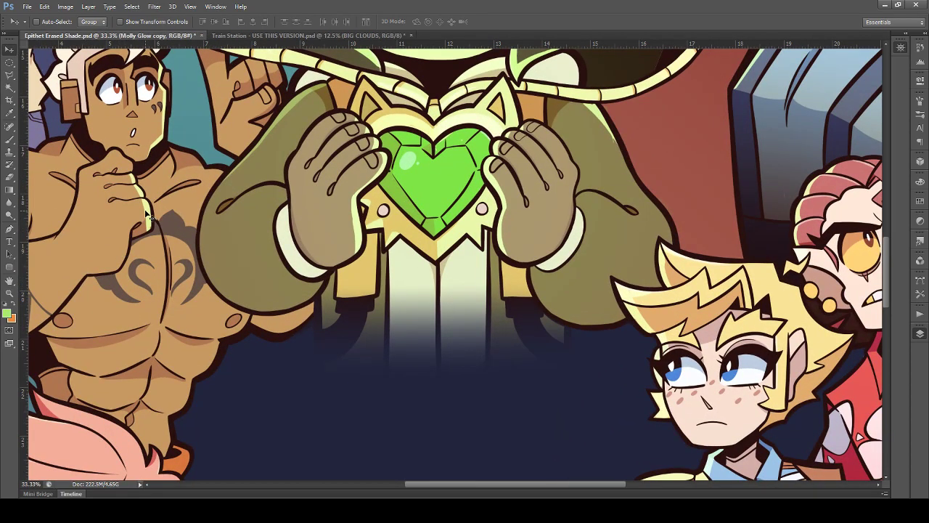
{"action": "left_click", "coordinate": [9, 138]}
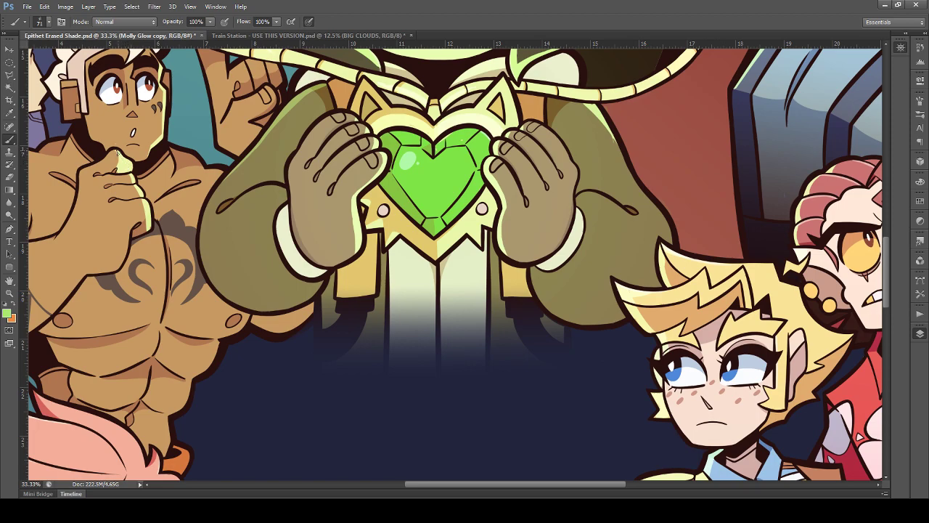
Step: Check the shirtless character's face and fist glow against the blue-haired character, the central character and the whole poster
{"action": "scroll", "coordinate": [54, 189], "scroll_direction": "up", "scroll_amount": 3}
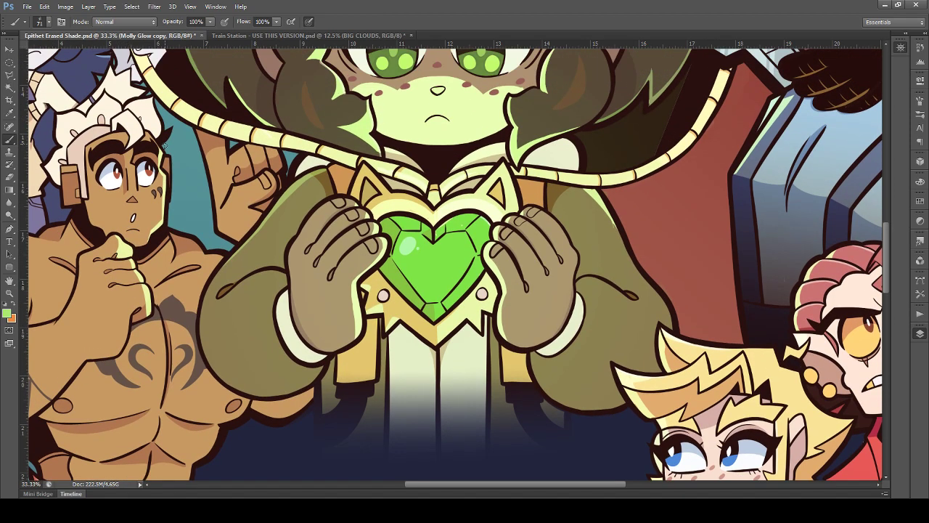
{"action": "left_click_drag", "start_coordinate": [468, 486], "coordinate": [398, 488]}
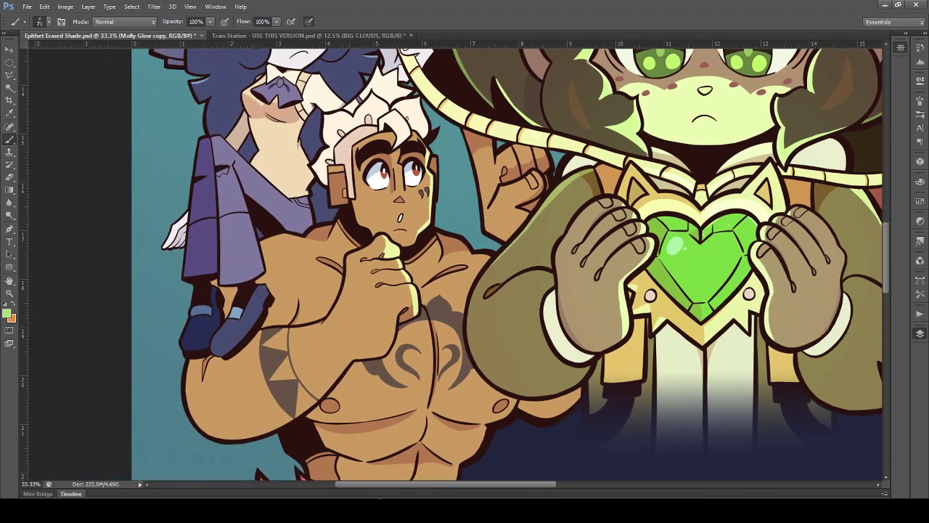
{"action": "scroll", "coordinate": [324, 366], "scroll_direction": "up", "scroll_amount": 3}
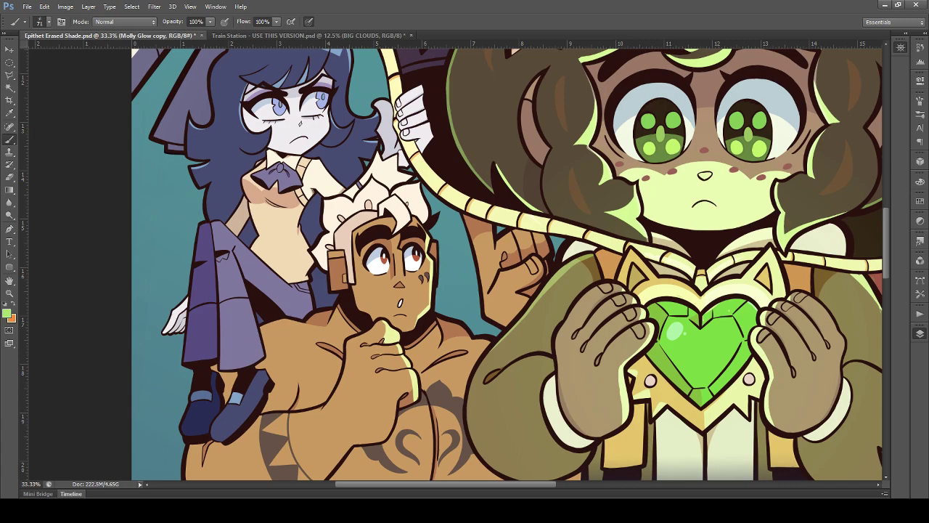
{"action": "scroll", "coordinate": [363, 392], "scroll_direction": "up", "scroll_amount": 5}
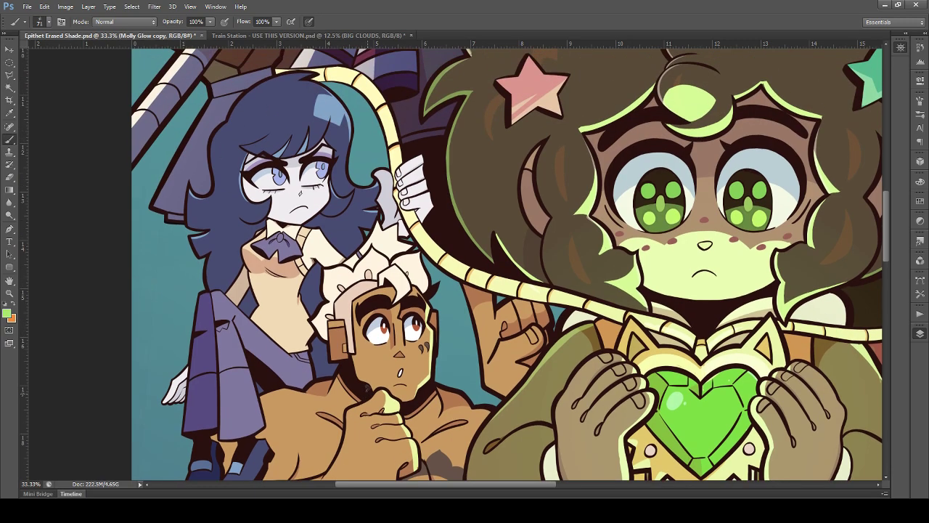
{"action": "scroll", "coordinate": [368, 388], "scroll_direction": "up", "scroll_amount": 1}
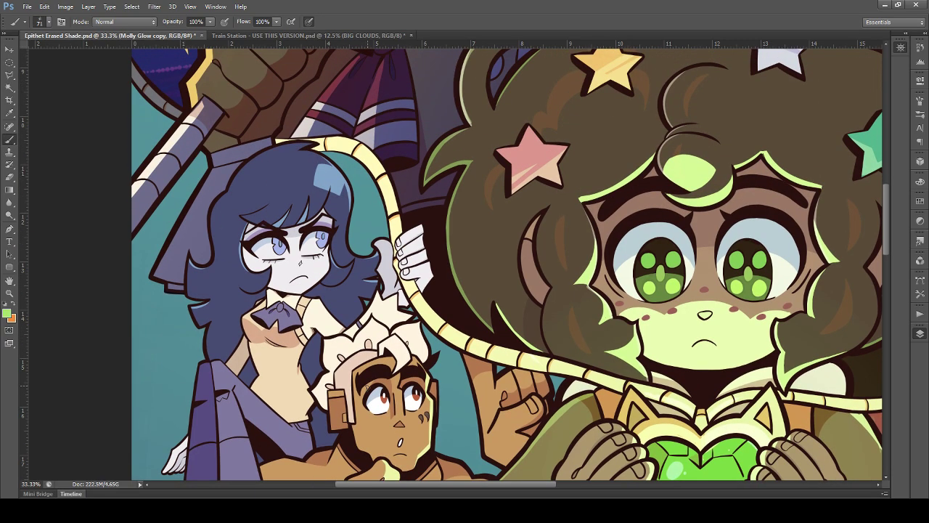
{"action": "key", "text": "ctrl+minus"}
{"action": "key", "text": "ctrl+minus"}
{"action": "key", "text": "ctrl+minus"}
{"action": "scroll", "coordinate": [368, 389], "scroll_direction": "down", "scroll_amount": 1}
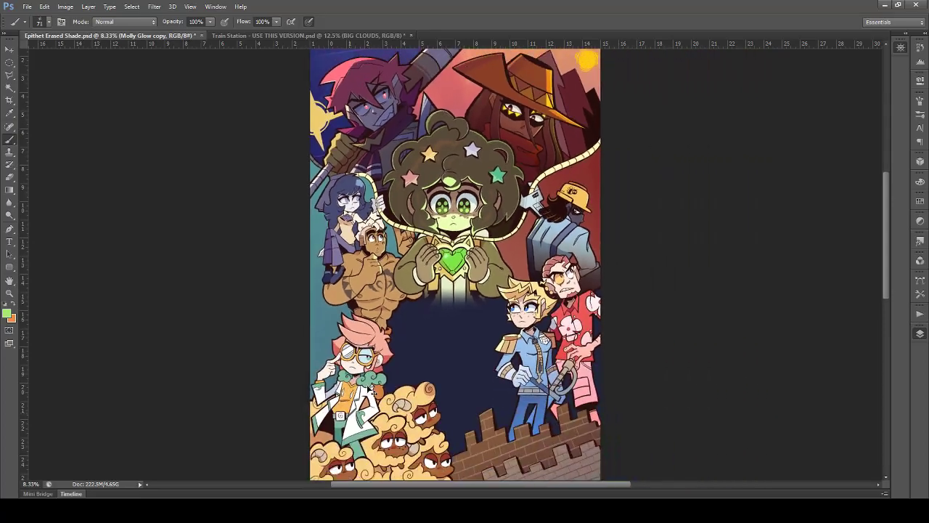
{"action": "scroll", "coordinate": [367, 388], "scroll_direction": "up", "scroll_amount": 3}
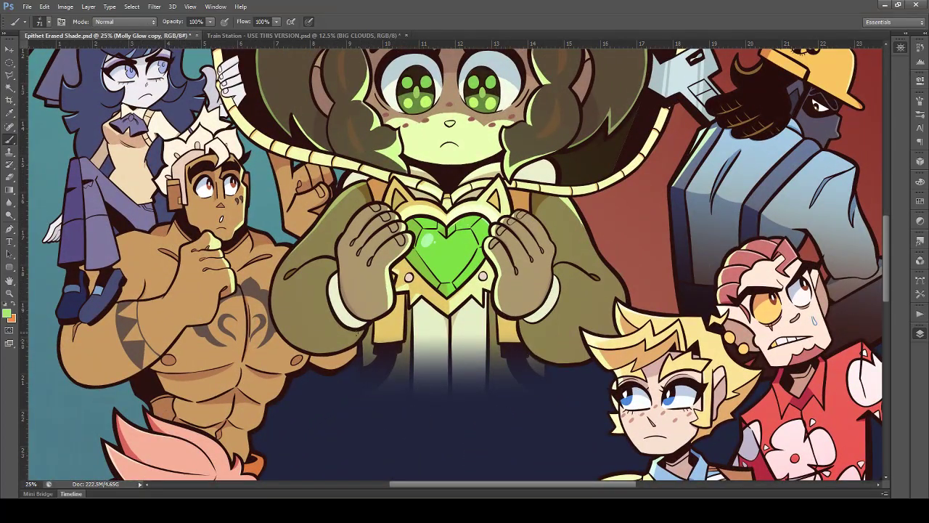
{"action": "scroll", "coordinate": [356, 332], "scroll_direction": "up", "scroll_amount": 5}
{"action": "left_click_drag", "start_coordinate": [415, 485], "coordinate": [363, 485]}
{"action": "scroll", "coordinate": [331, 444], "scroll_direction": "down", "scroll_amount": 5}
{"action": "scroll", "coordinate": [331, 444], "scroll_direction": "up", "scroll_amount": 1}
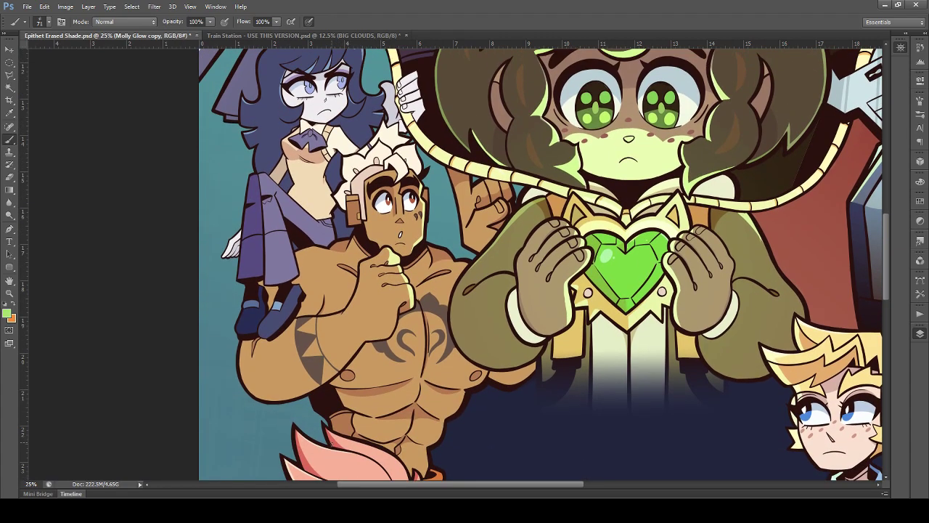
Step: Refine the light green glow on the shirtless character's thumb below the chin with the brush
{"action": "scroll", "coordinate": [331, 444], "scroll_direction": "up", "scroll_amount": 2}
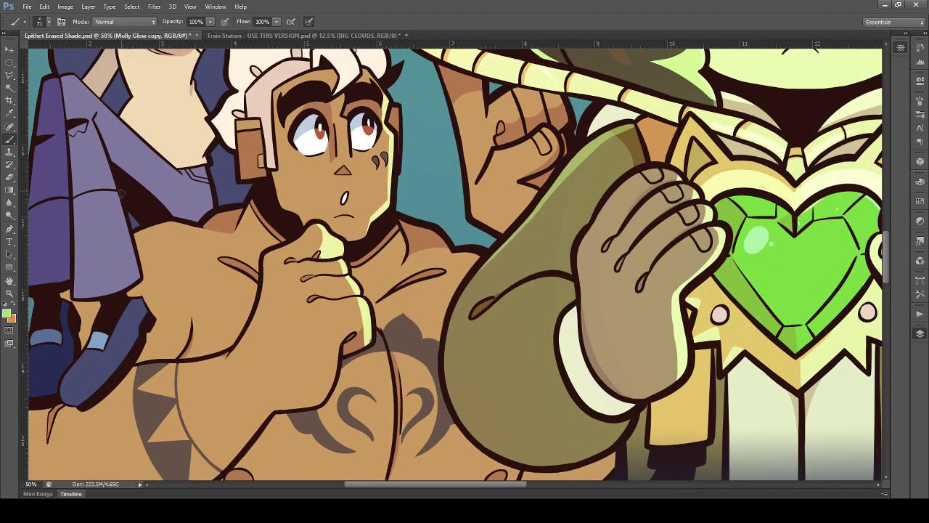
{"action": "left_click", "coordinate": [9, 49]}
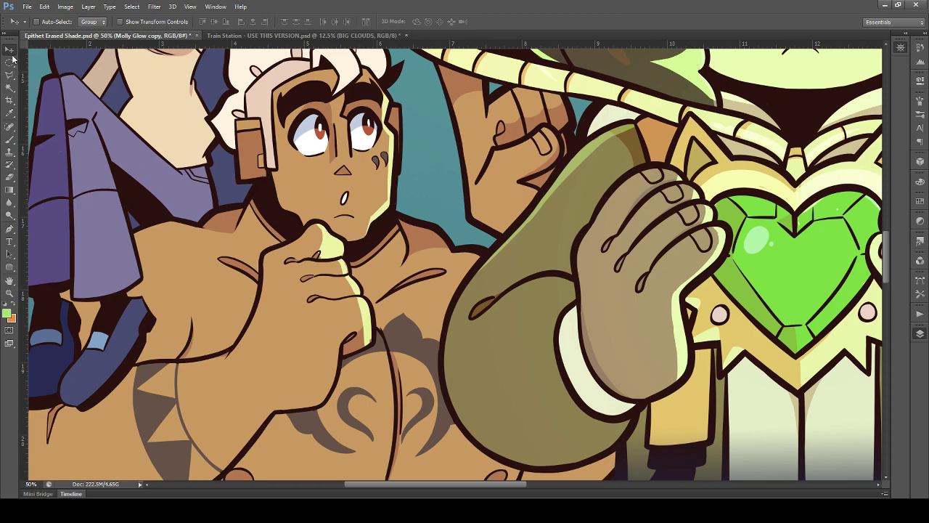
{"action": "left_click", "coordinate": [9, 140]}
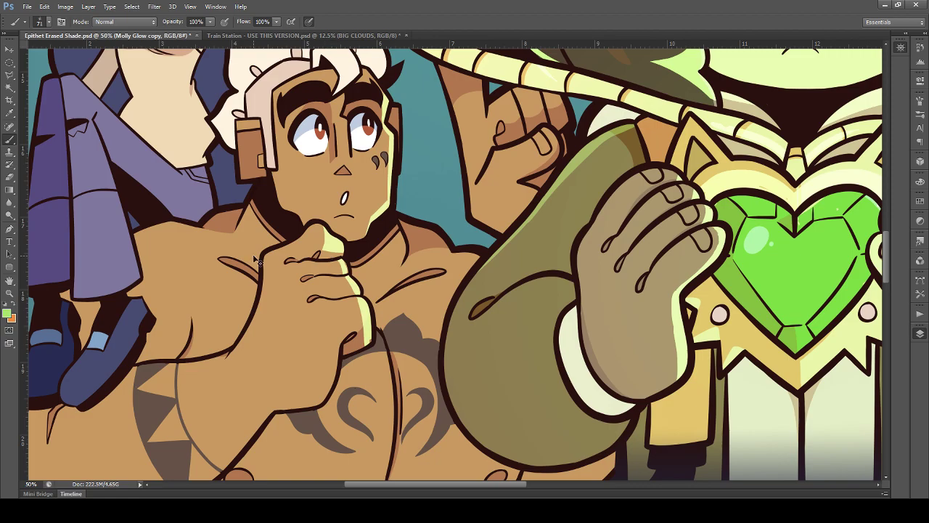
Step: Examine the refined thumb glow on the shirtless character alongside his torso, the blue-haired character and the central character's green gem
{"action": "key", "text": "ctrl+minus"}
{"action": "scroll", "coordinate": [253, 257], "scroll_direction": "up", "scroll_amount": 3}
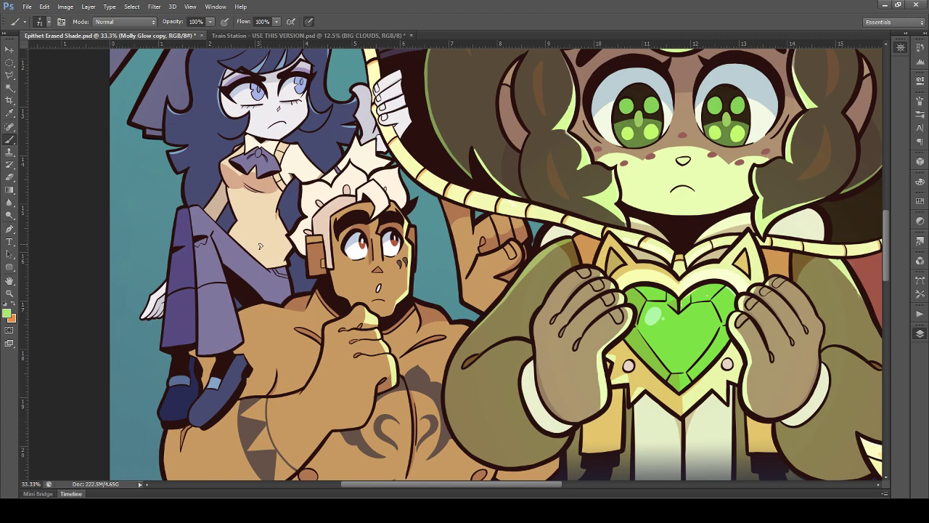
{"action": "scroll", "coordinate": [260, 246], "scroll_direction": "down", "scroll_amount": 1}
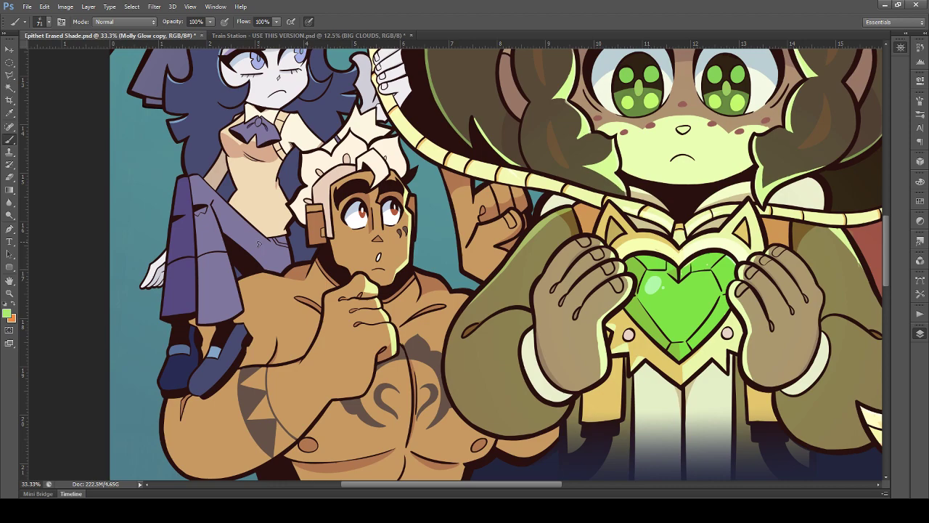
{"action": "mouse_move", "coordinate": [356, 484]}
{"action": "left_mouse_down"}
{"action": "mouse_move", "coordinate": [413, 485]}
{"action": "mouse_move", "coordinate": [359, 485]}
{"action": "left_mouse_up"}
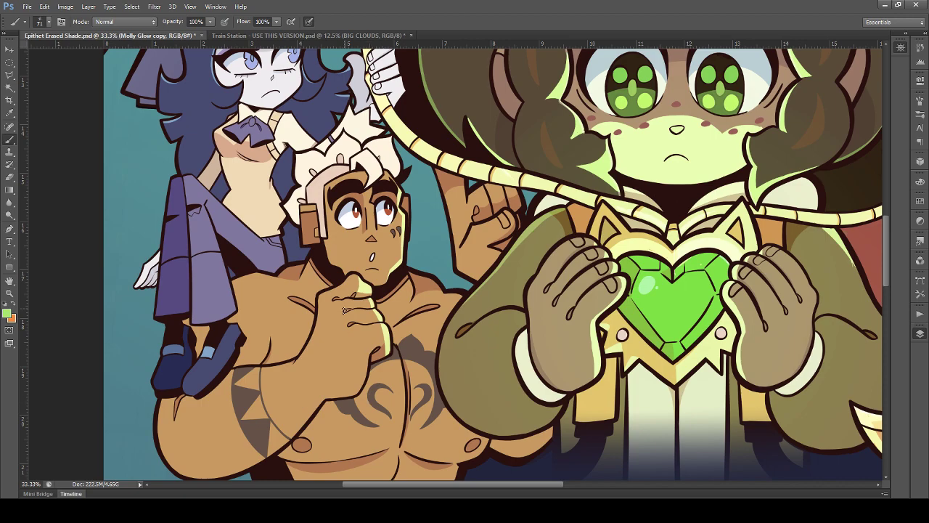
{"action": "scroll", "coordinate": [410, 150], "scroll_direction": "up", "scroll_amount": 2}
{"action": "scroll", "coordinate": [377, 207], "scroll_direction": "down", "scroll_amount": 1}
{"action": "scroll", "coordinate": [376, 206], "scroll_direction": "down", "scroll_amount": 1}
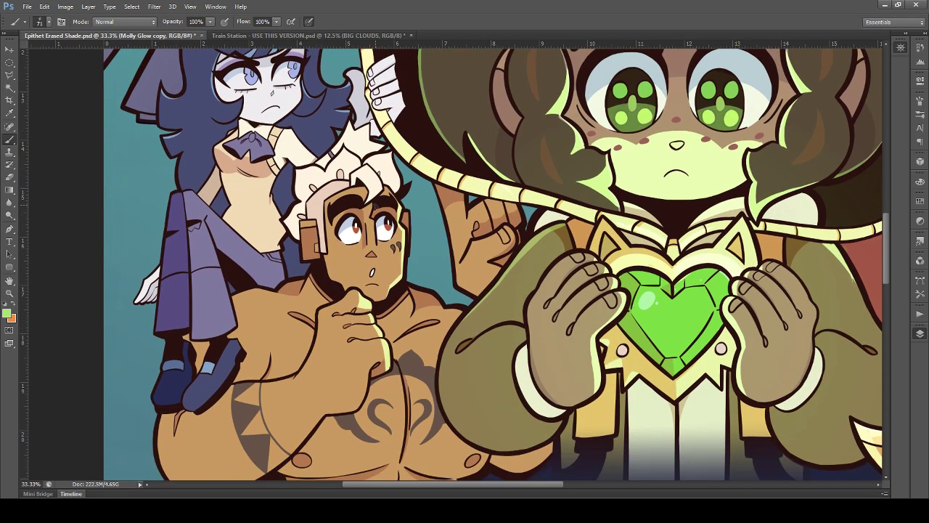
{"action": "scroll", "coordinate": [377, 206], "scroll_direction": "down", "scroll_amount": 3}
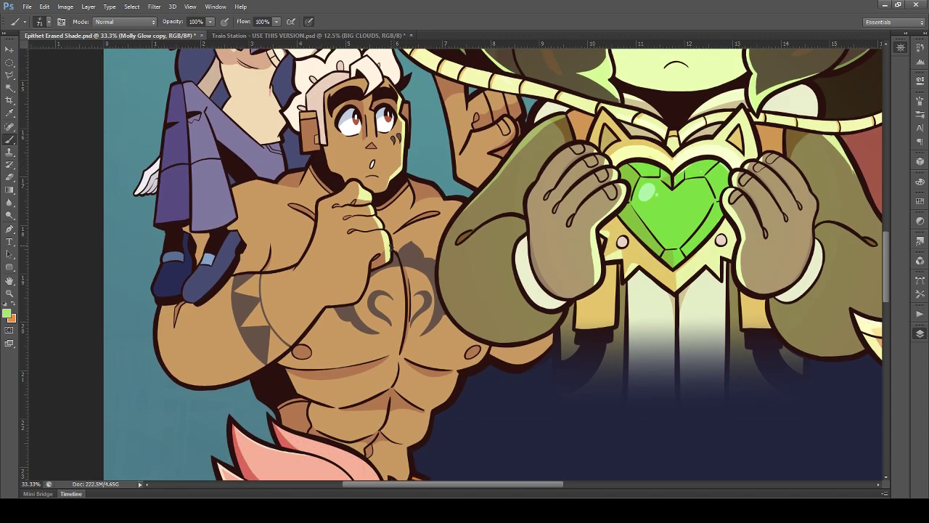
{"action": "scroll", "coordinate": [391, 247], "scroll_direction": "up", "scroll_amount": 2}
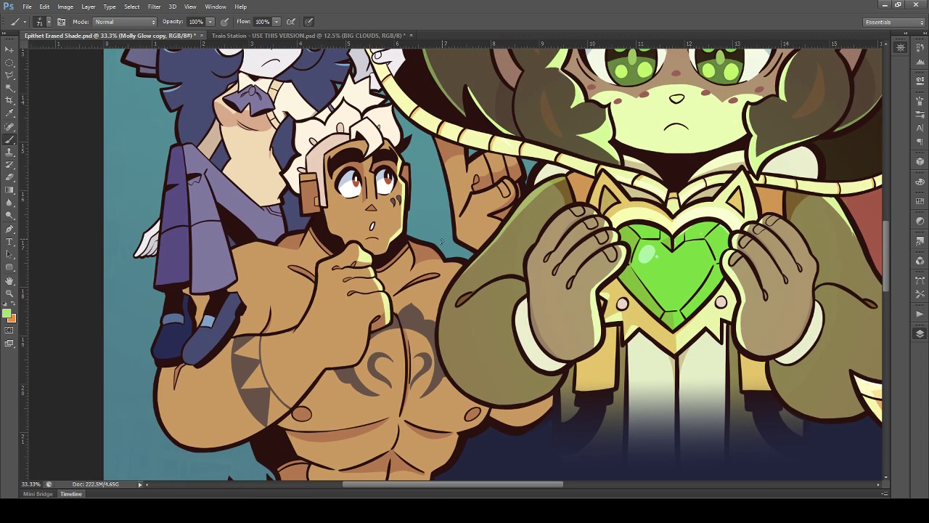